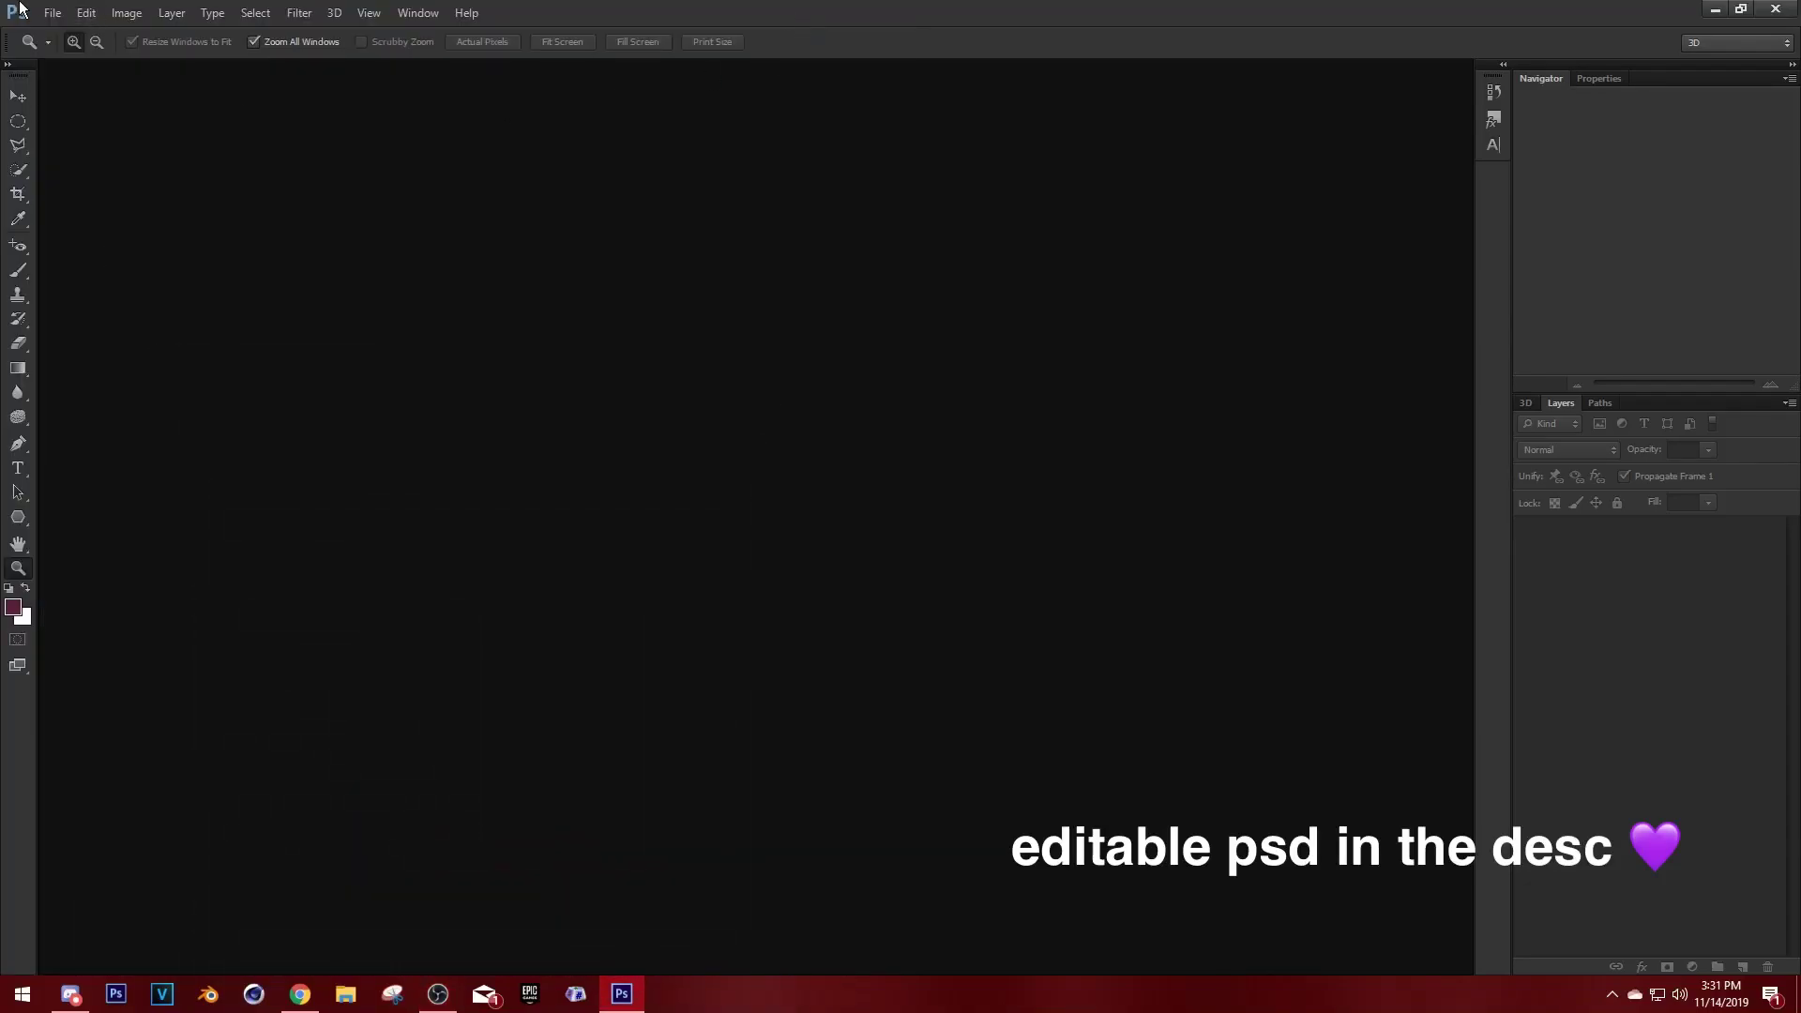
# Create a new document 1000 pixels wide and 1000 pixels high.
pyautogui.click(51, 13)
pyautogui.click(94, 38)
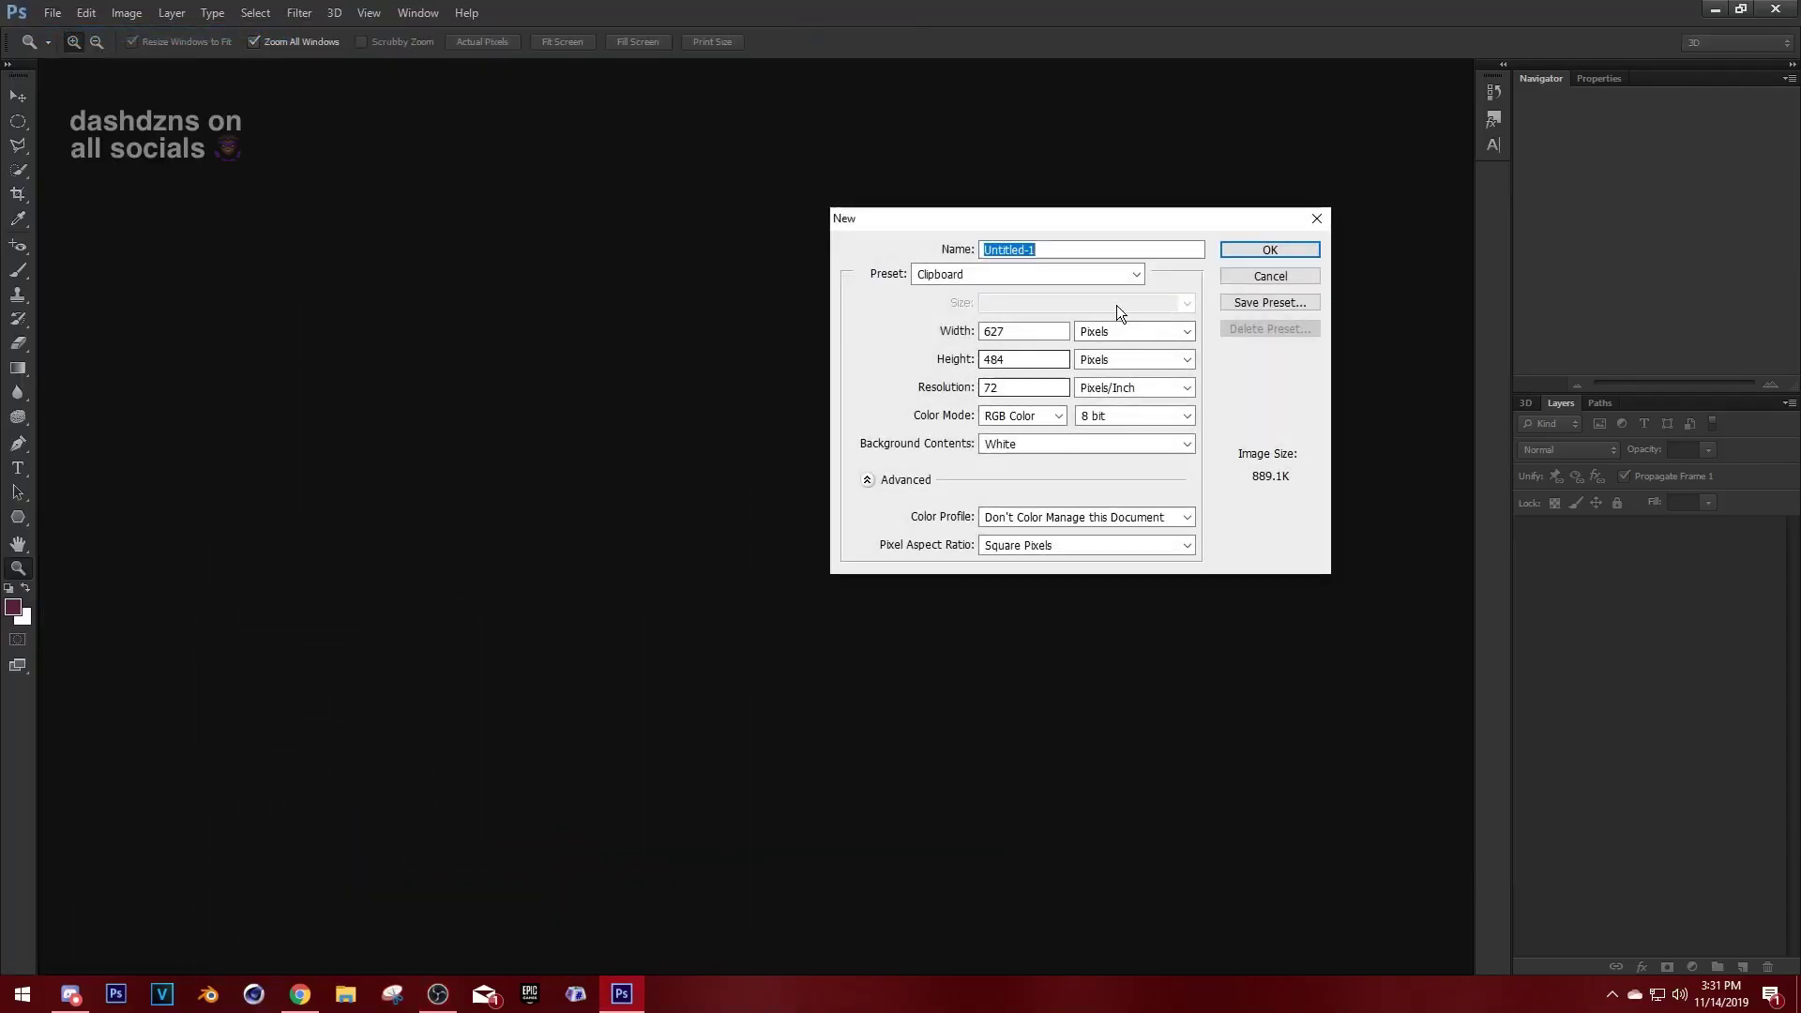
pyautogui.write('1000')
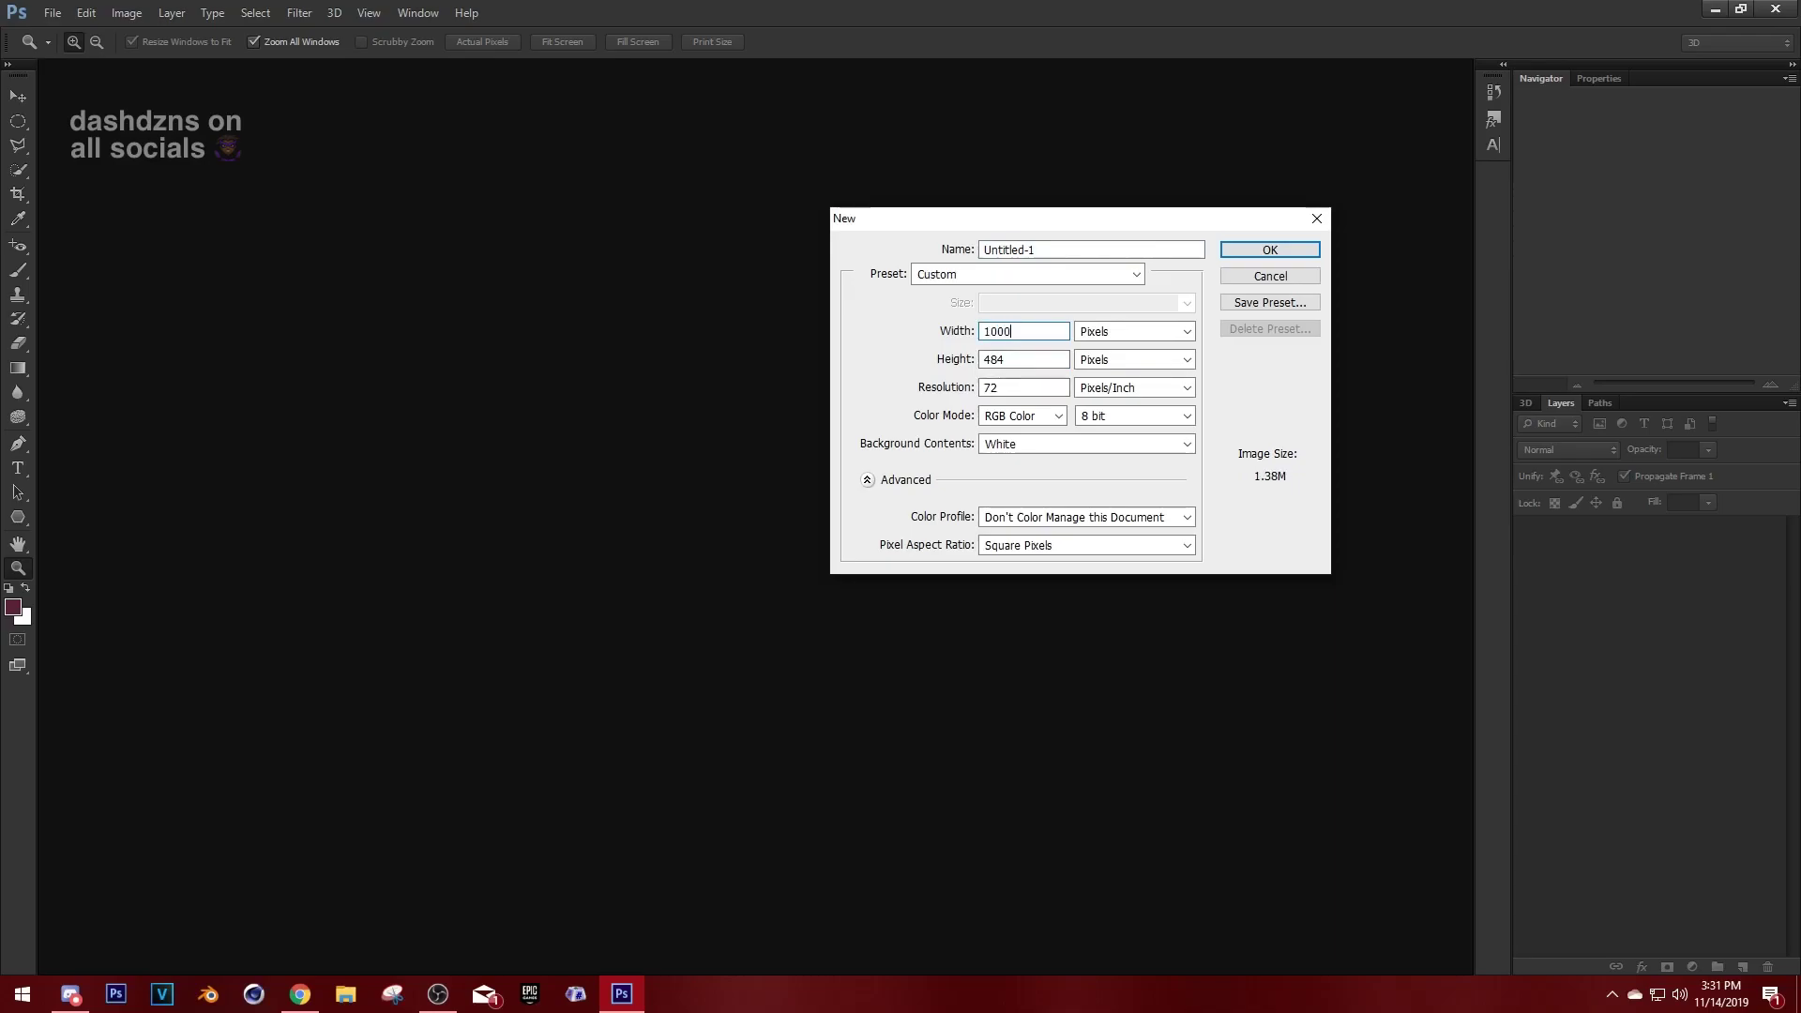
pyautogui.press('Tab')
pyautogui.press('Tab')
pyautogui.write('1000')
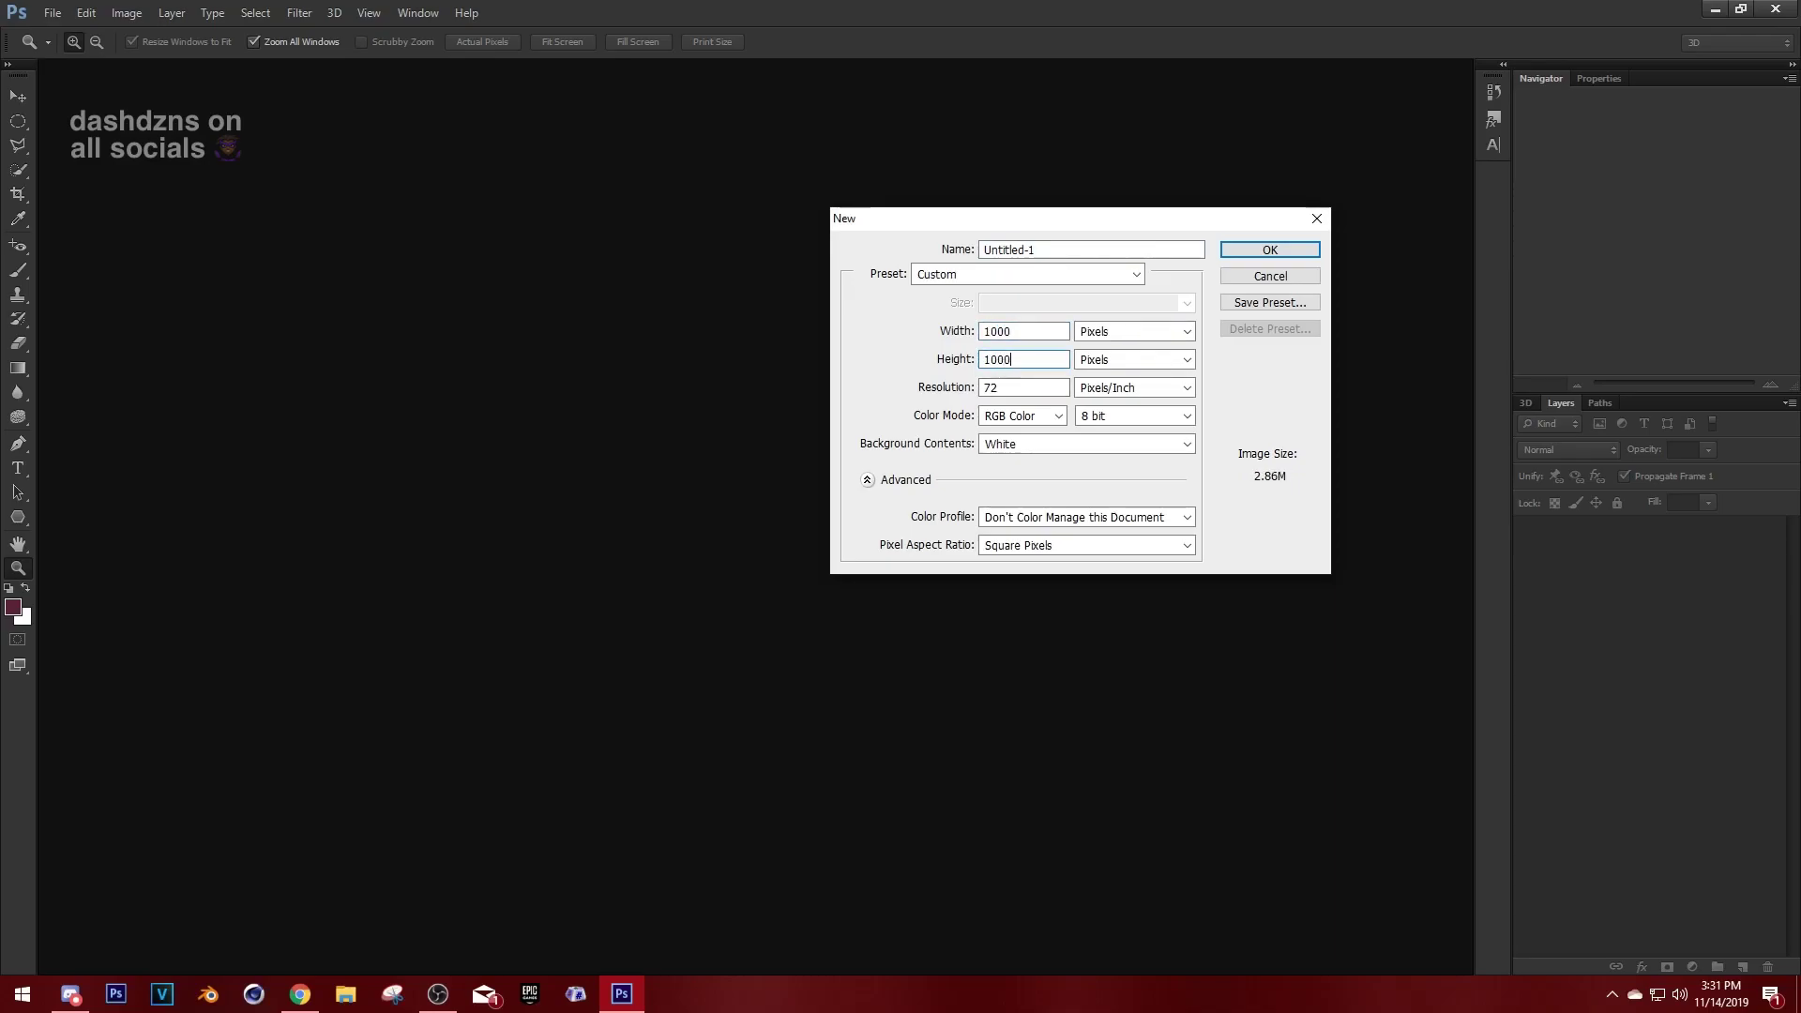
pyautogui.press('Return')
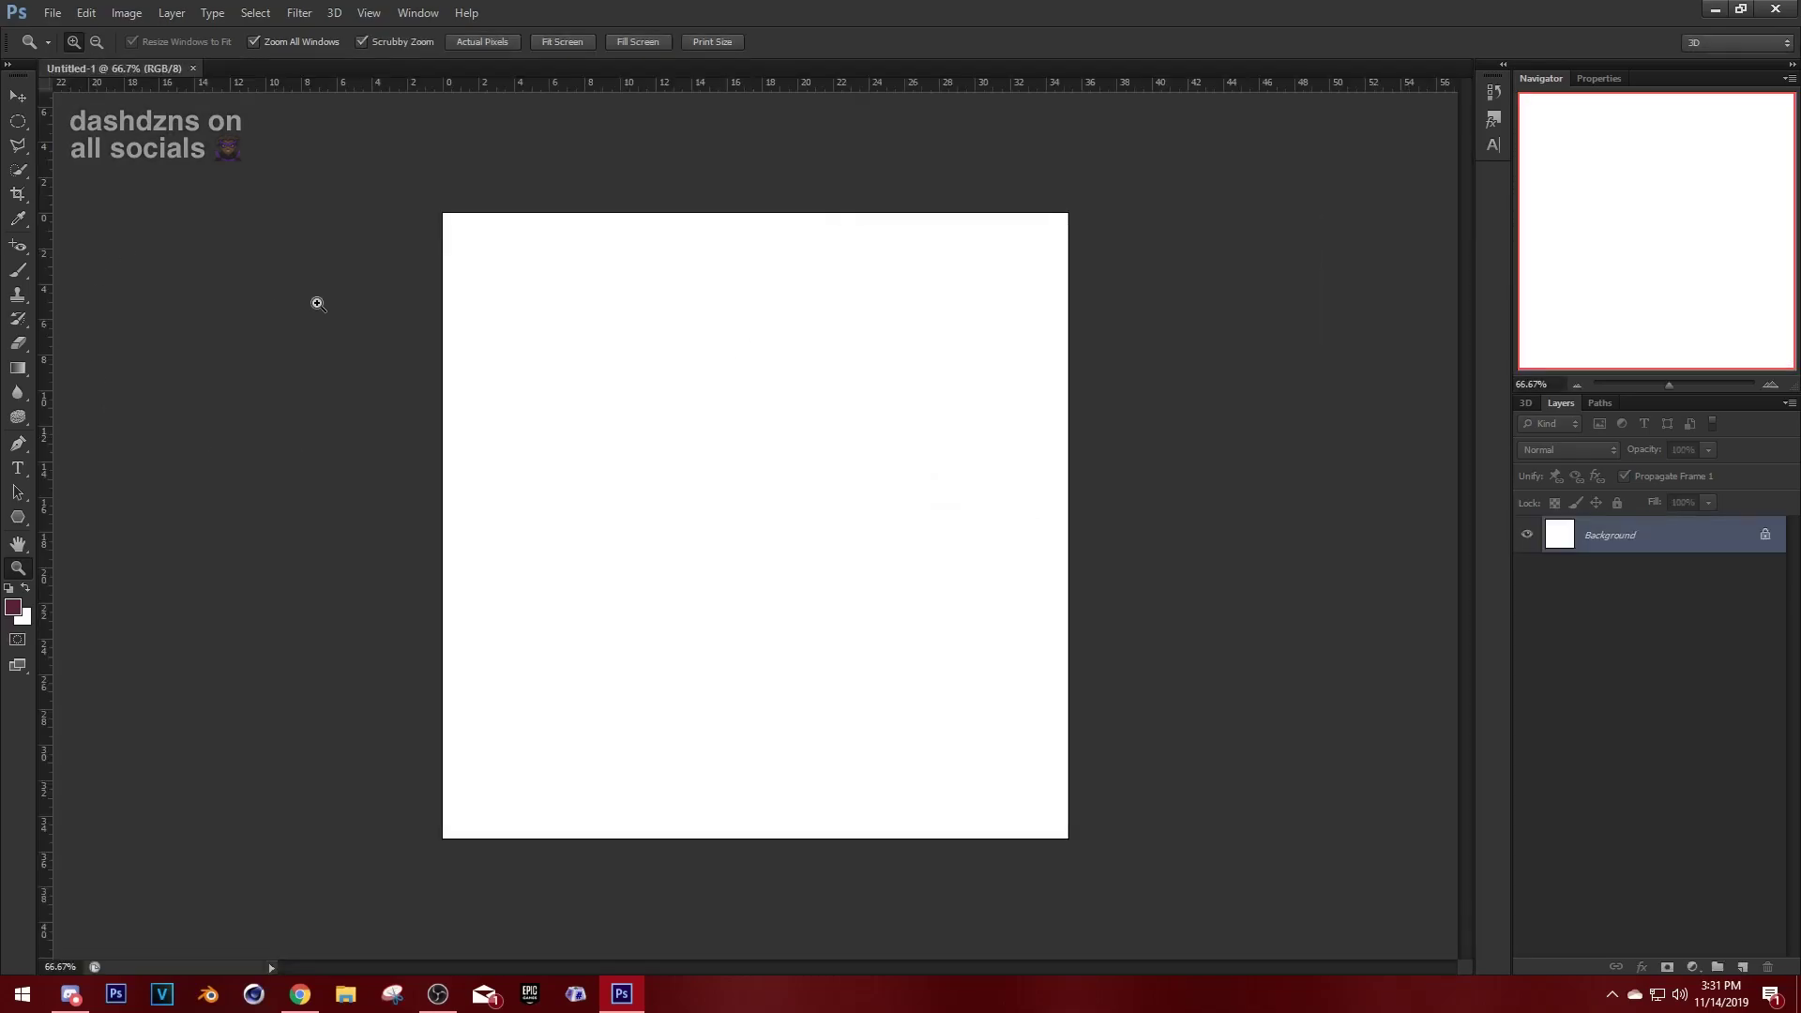
# Place the dicey_ma_love image from the Pictures folder onto the canvas at its default size.
pyautogui.rightClick(528, 343)
pyautogui.click(557, 362)
pyautogui.click(52, 12)
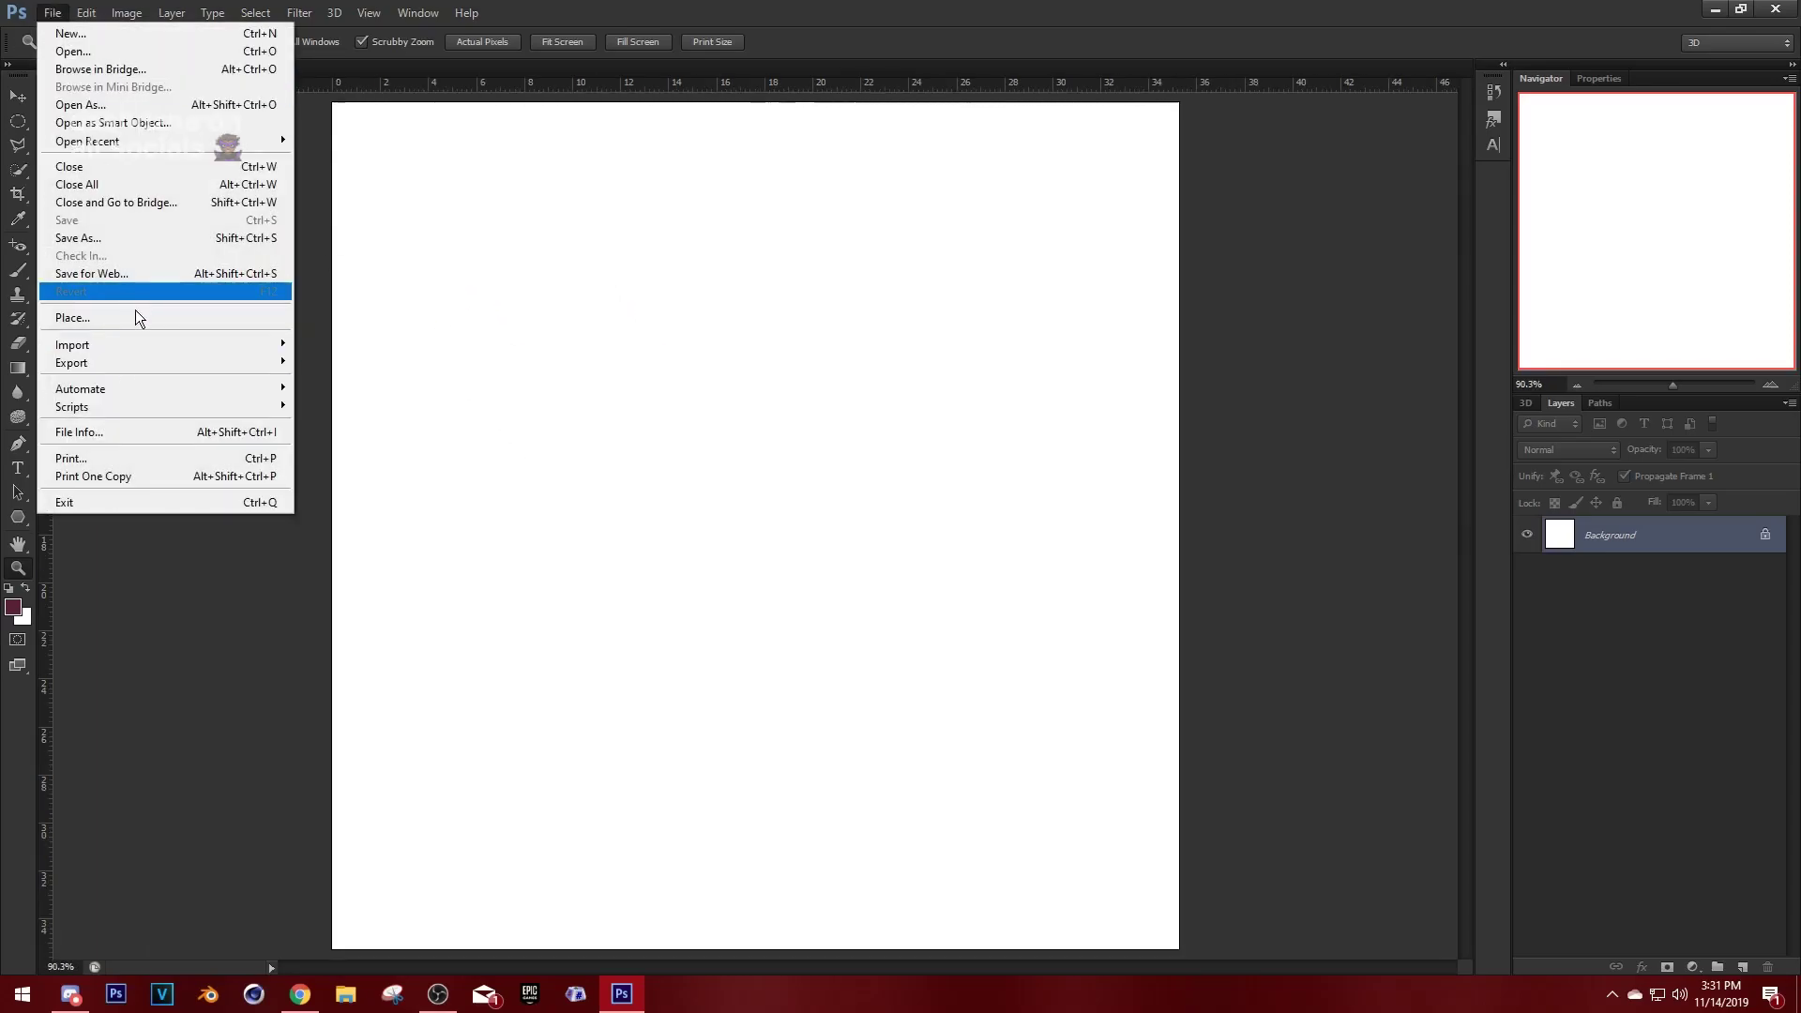
pyautogui.click(131, 316)
pyautogui.scroll(-3, 921, 542)
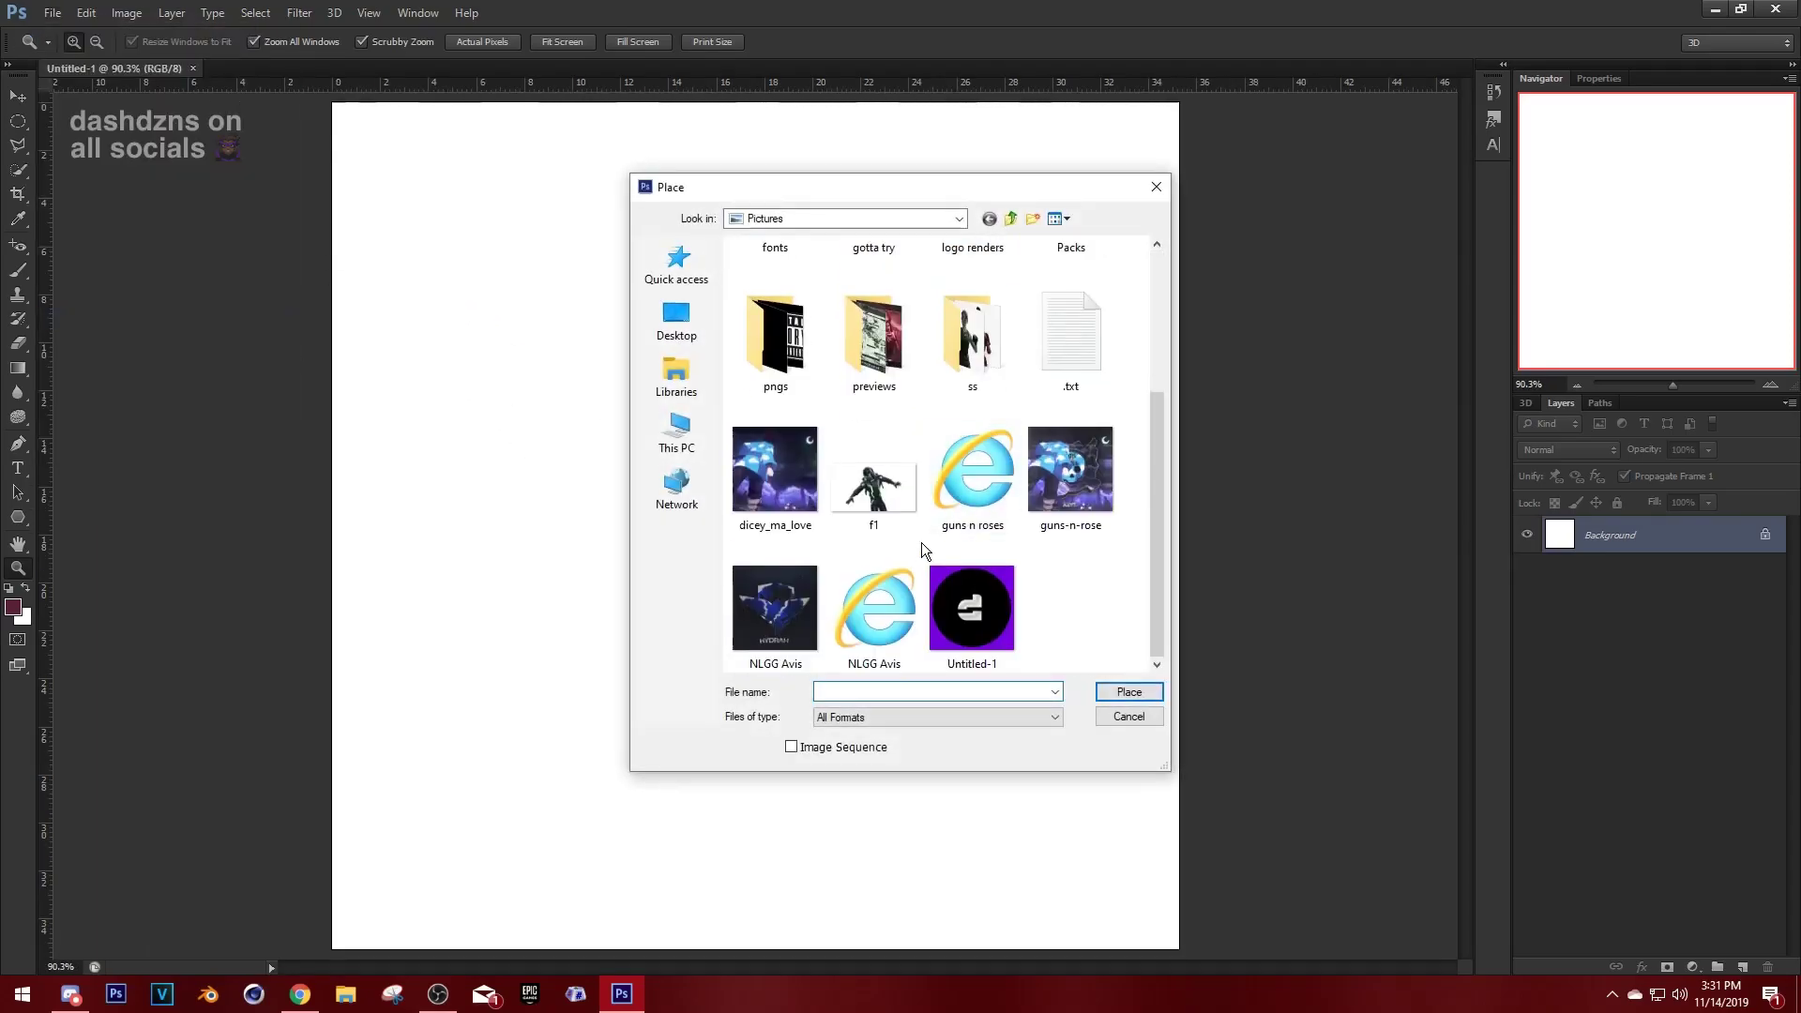
pyautogui.doubleClick(797, 480)
pyautogui.press('Return')
pyautogui.click(51, 13)
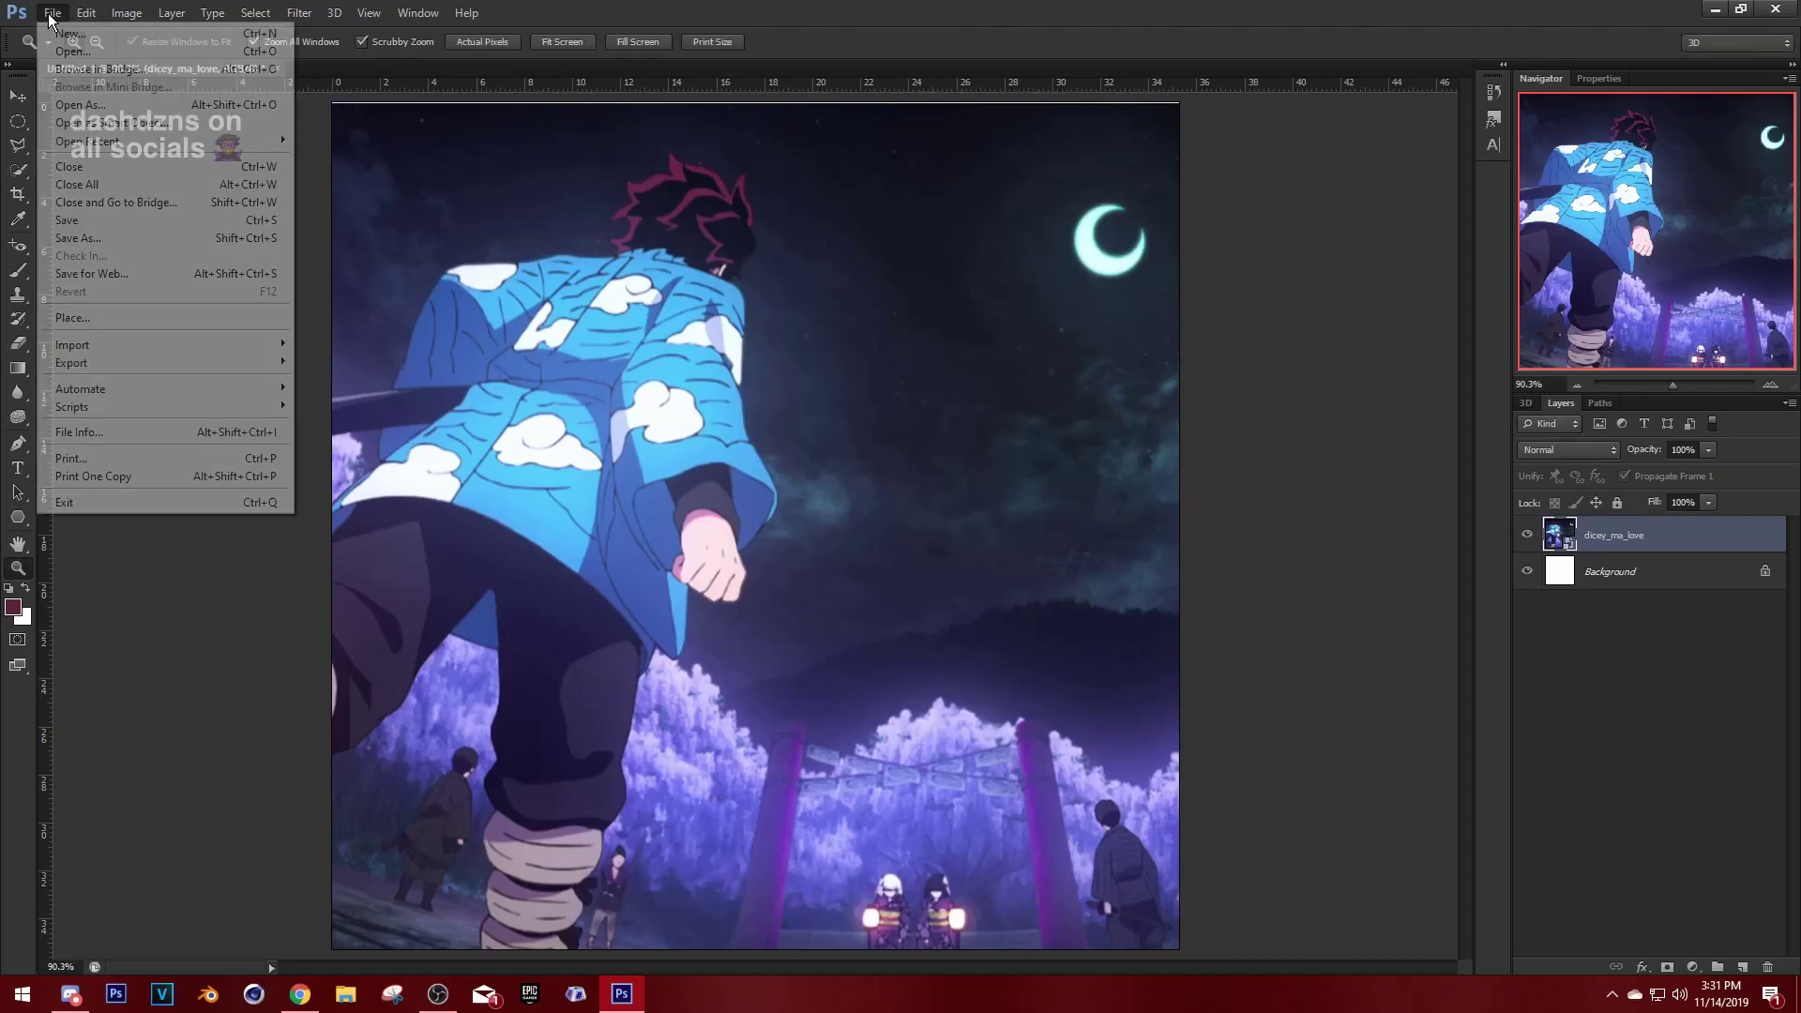
pyautogui.click(83, 311)
pyautogui.scroll(-3, 1041, 520)
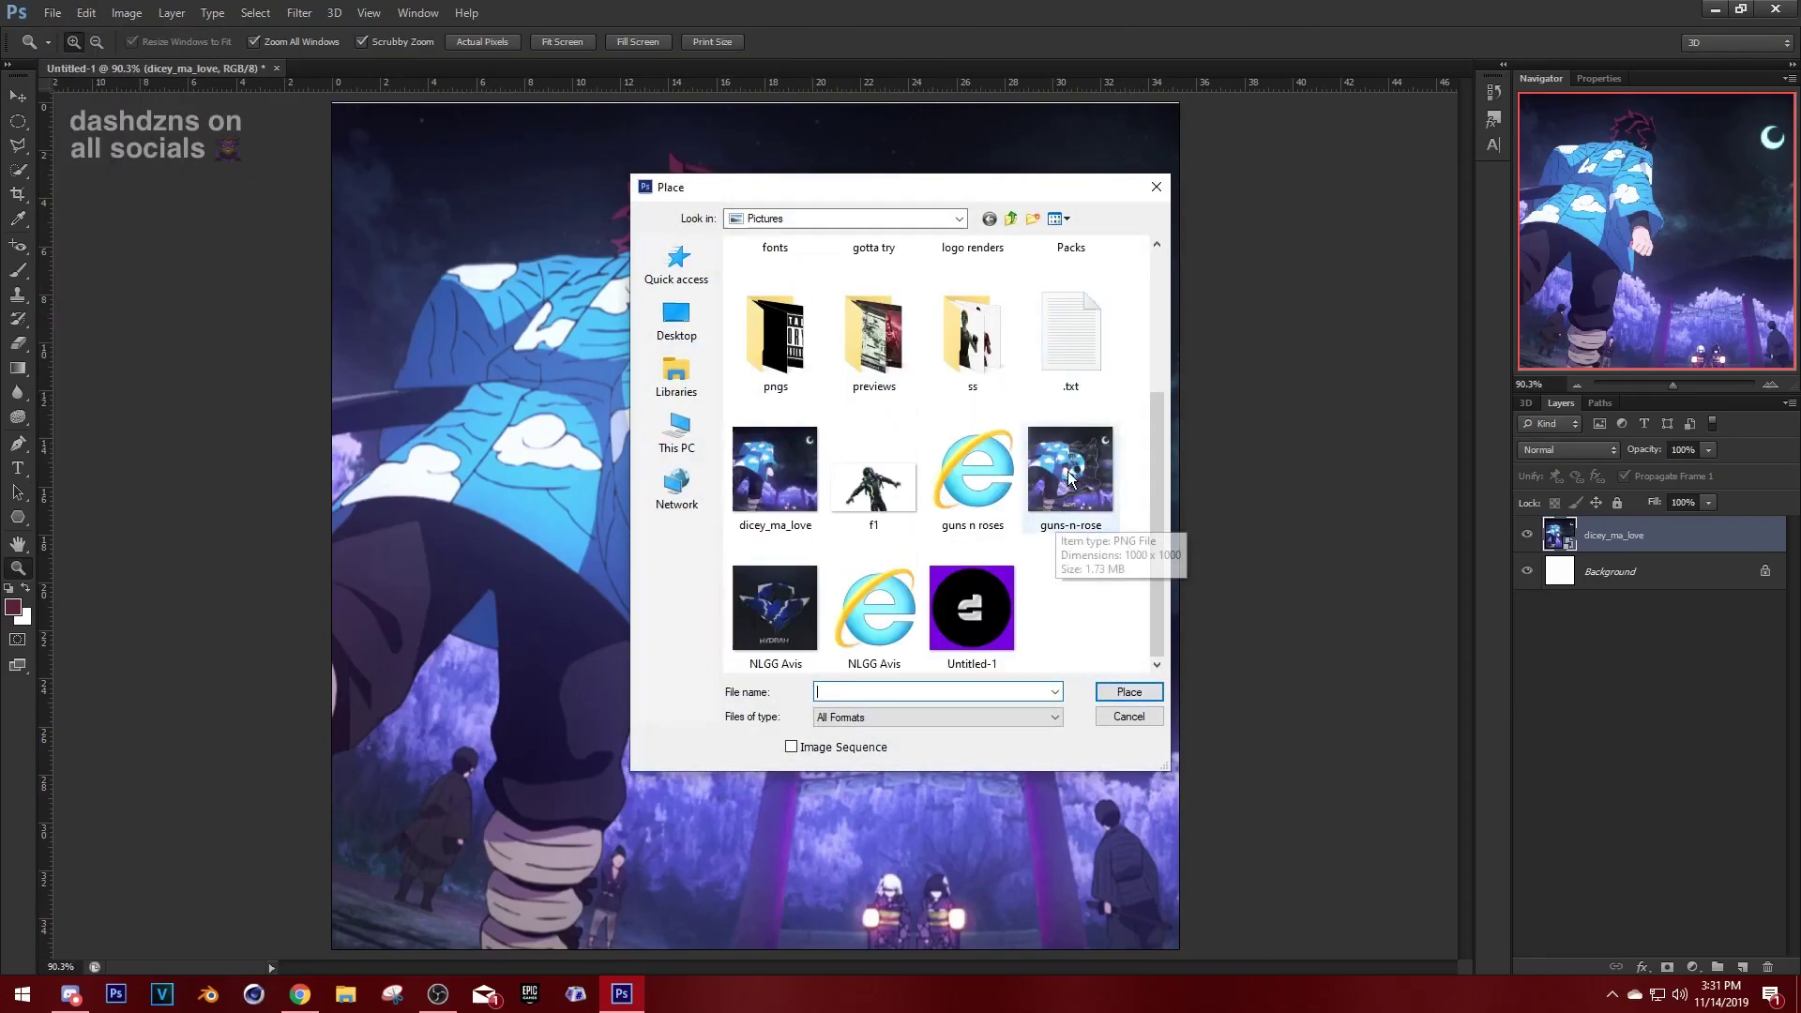
pyautogui.doubleClick(1062, 502)
pyautogui.press('Return')
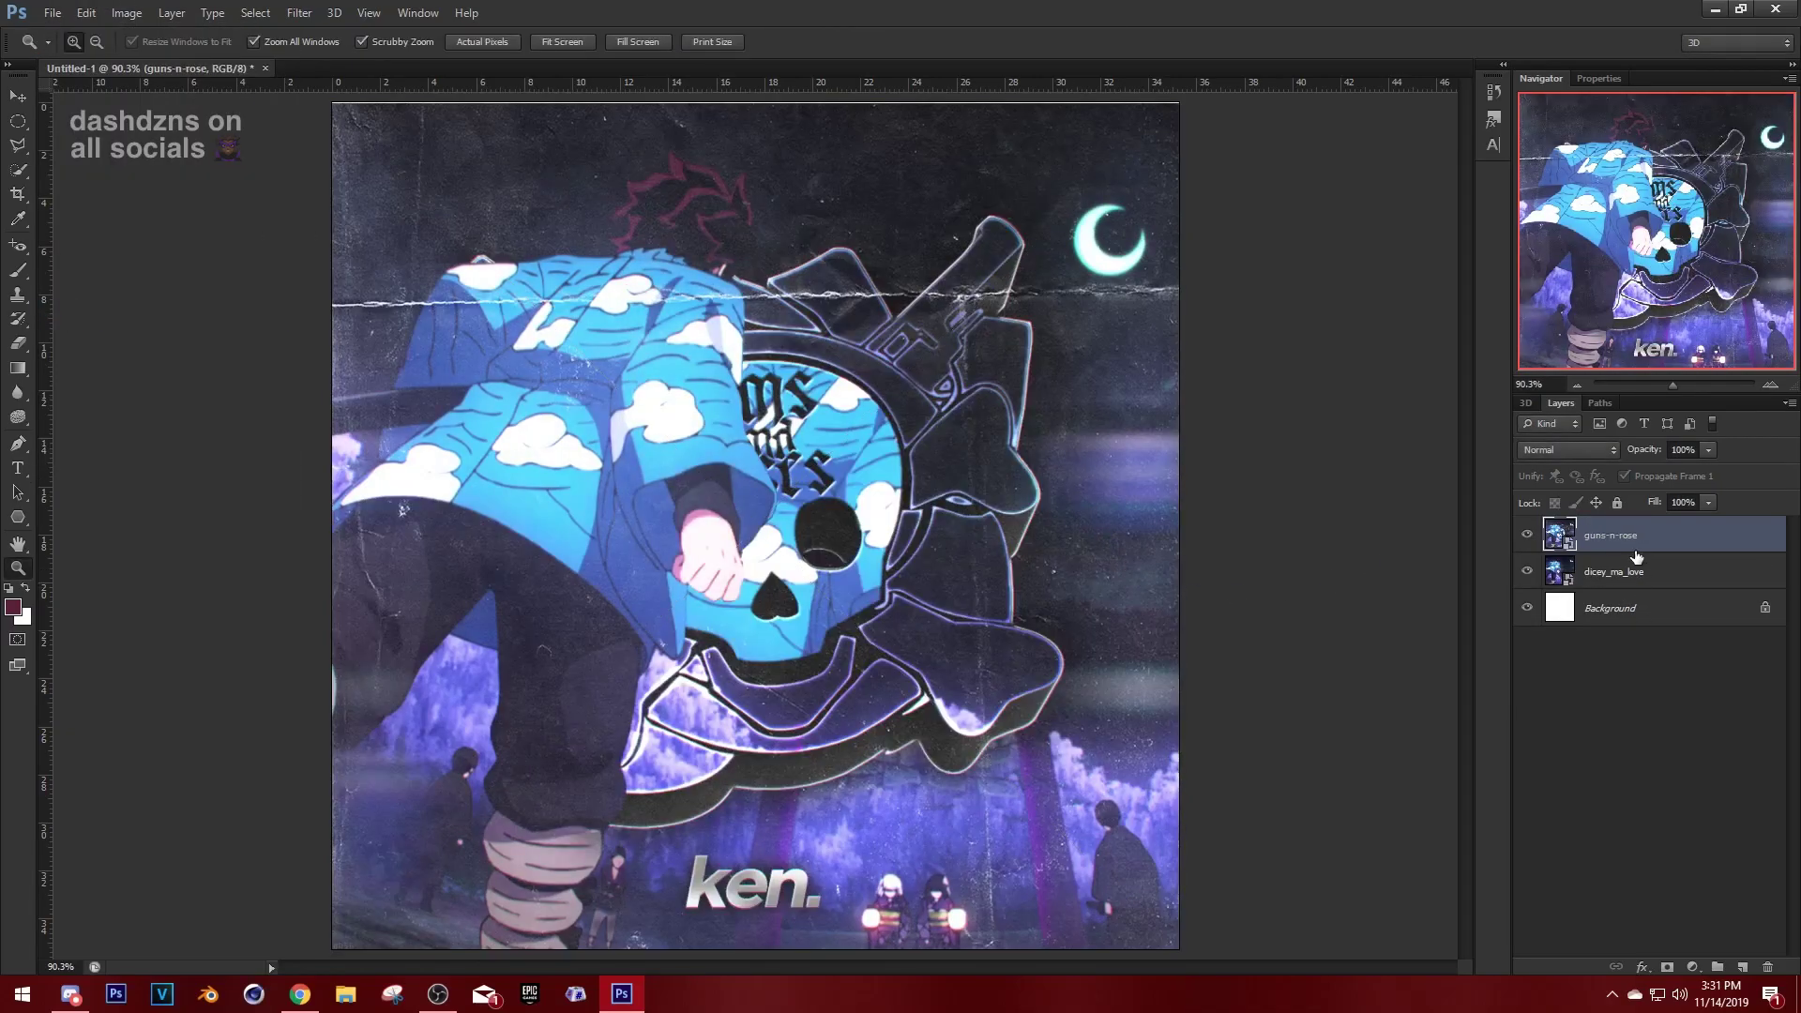
pyautogui.press('Delete')
# Delete the white Background layer beneath the placed image.
pyautogui.click(1653, 577)
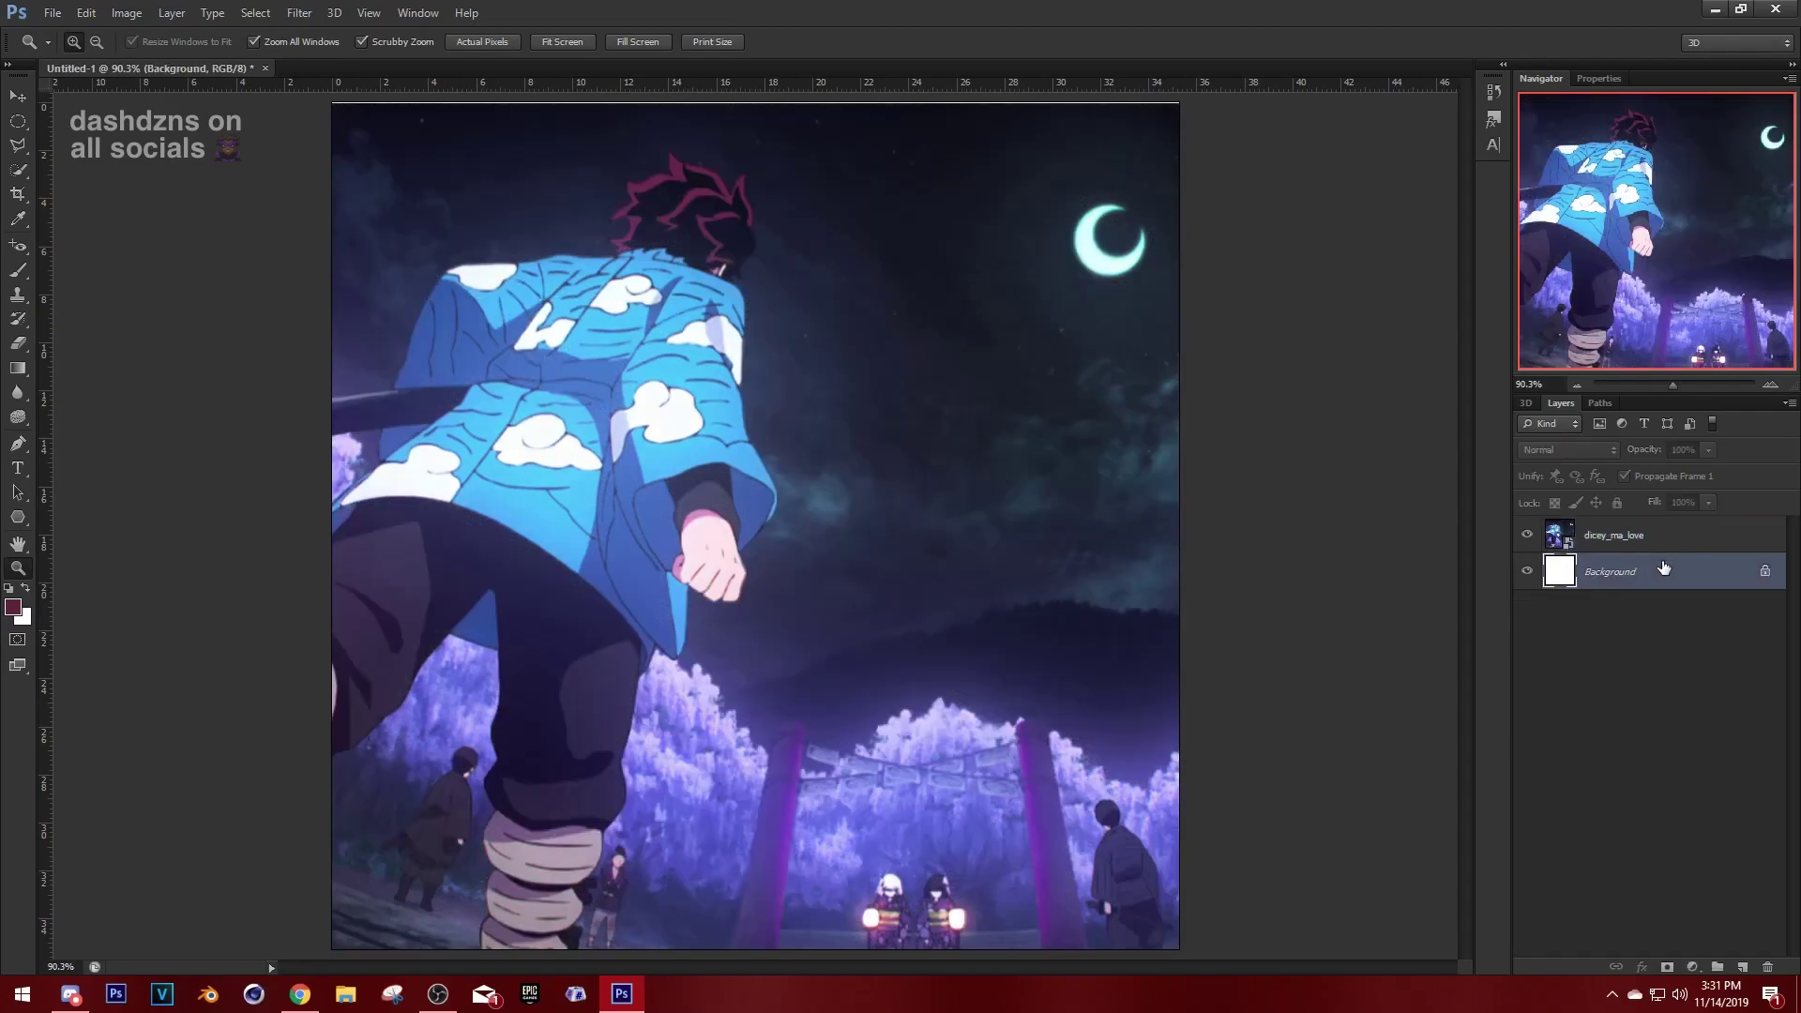
pyautogui.press('Delete')
pyautogui.rightClick(917, 569)
pyautogui.click(942, 584)
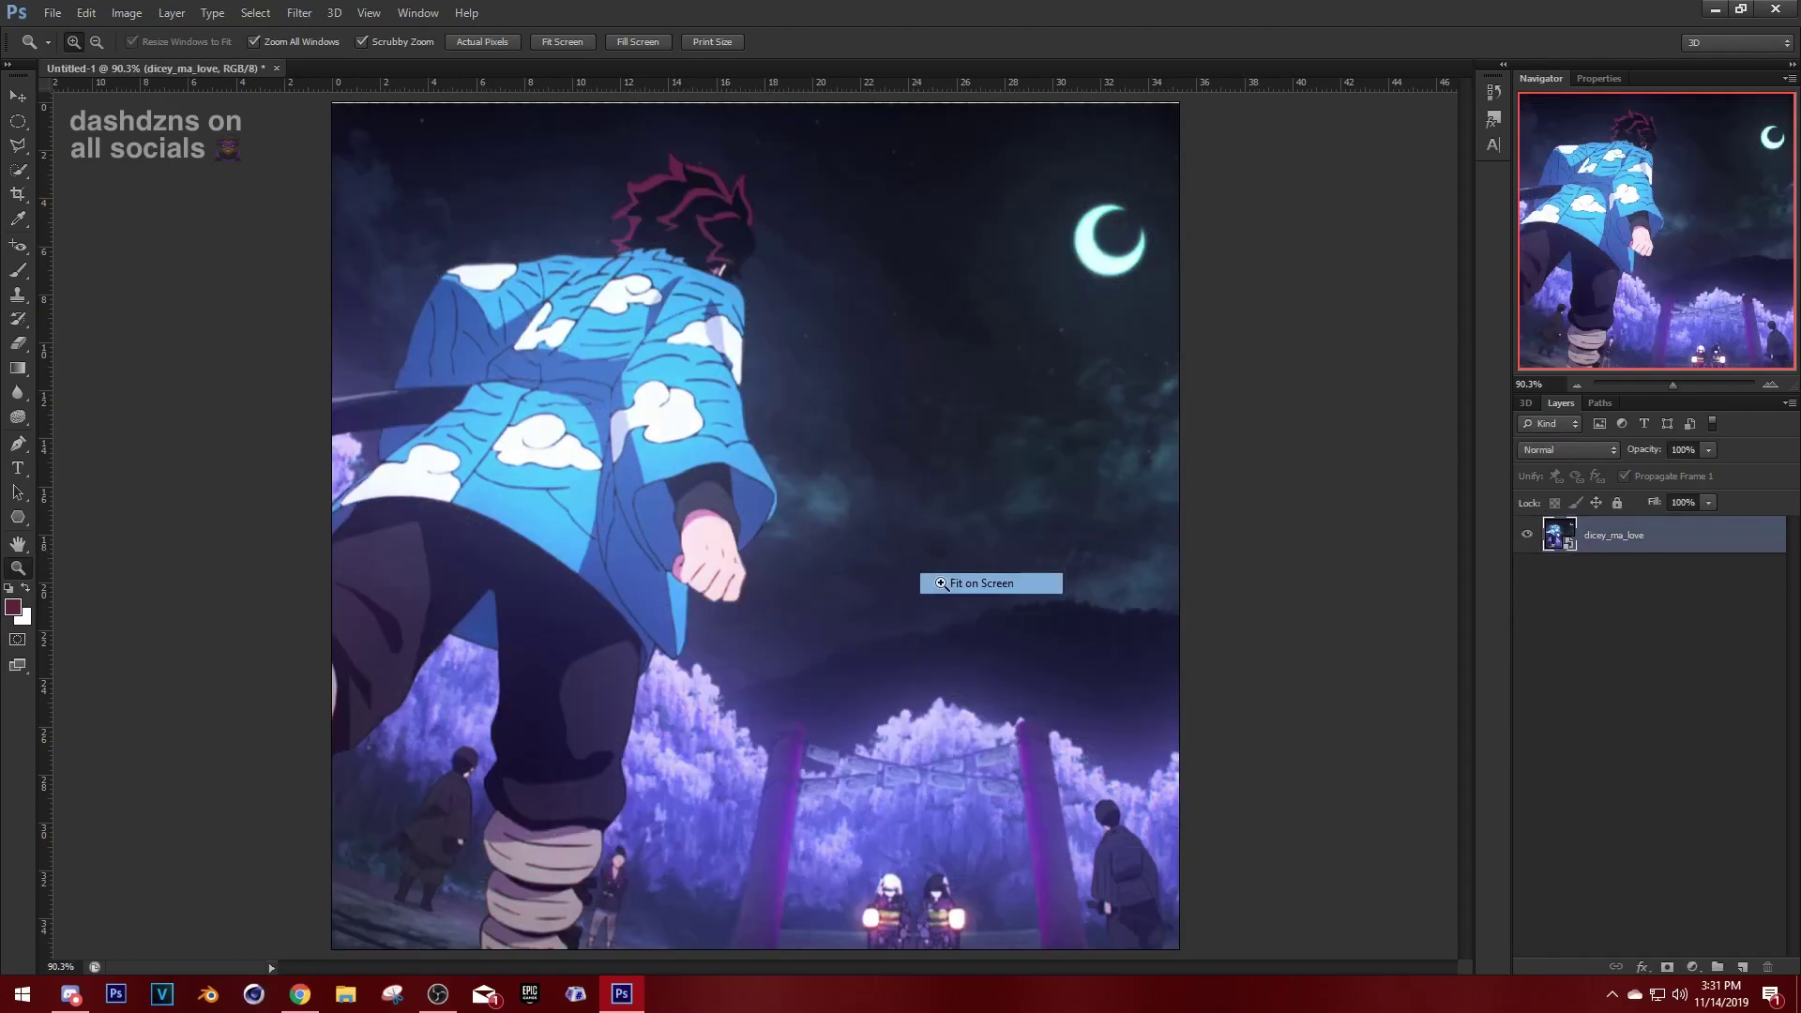
# Adjust the dicey_ma_love image with Free Transform so it covers the canvas up to its upper edge.
pyautogui.scroll(-1, 916, 587)
pyautogui.hotkey('ctrl', 't')
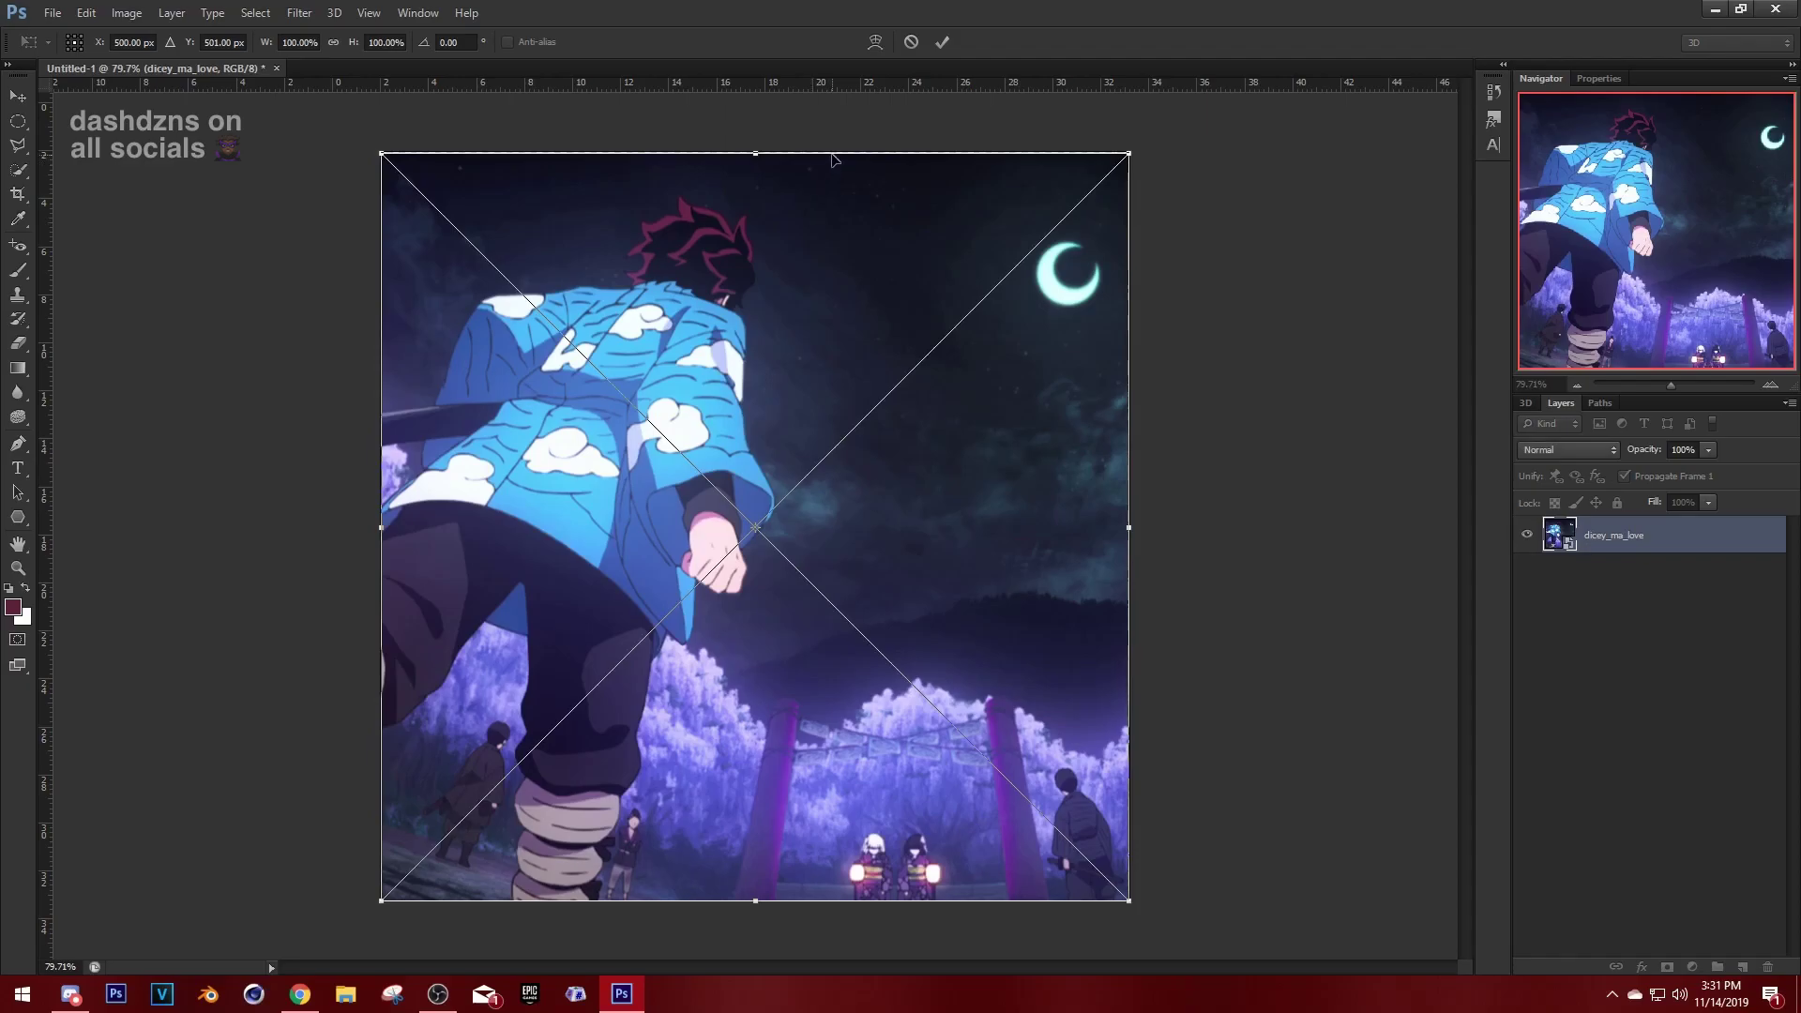
pyautogui.doubleClick(833, 160)
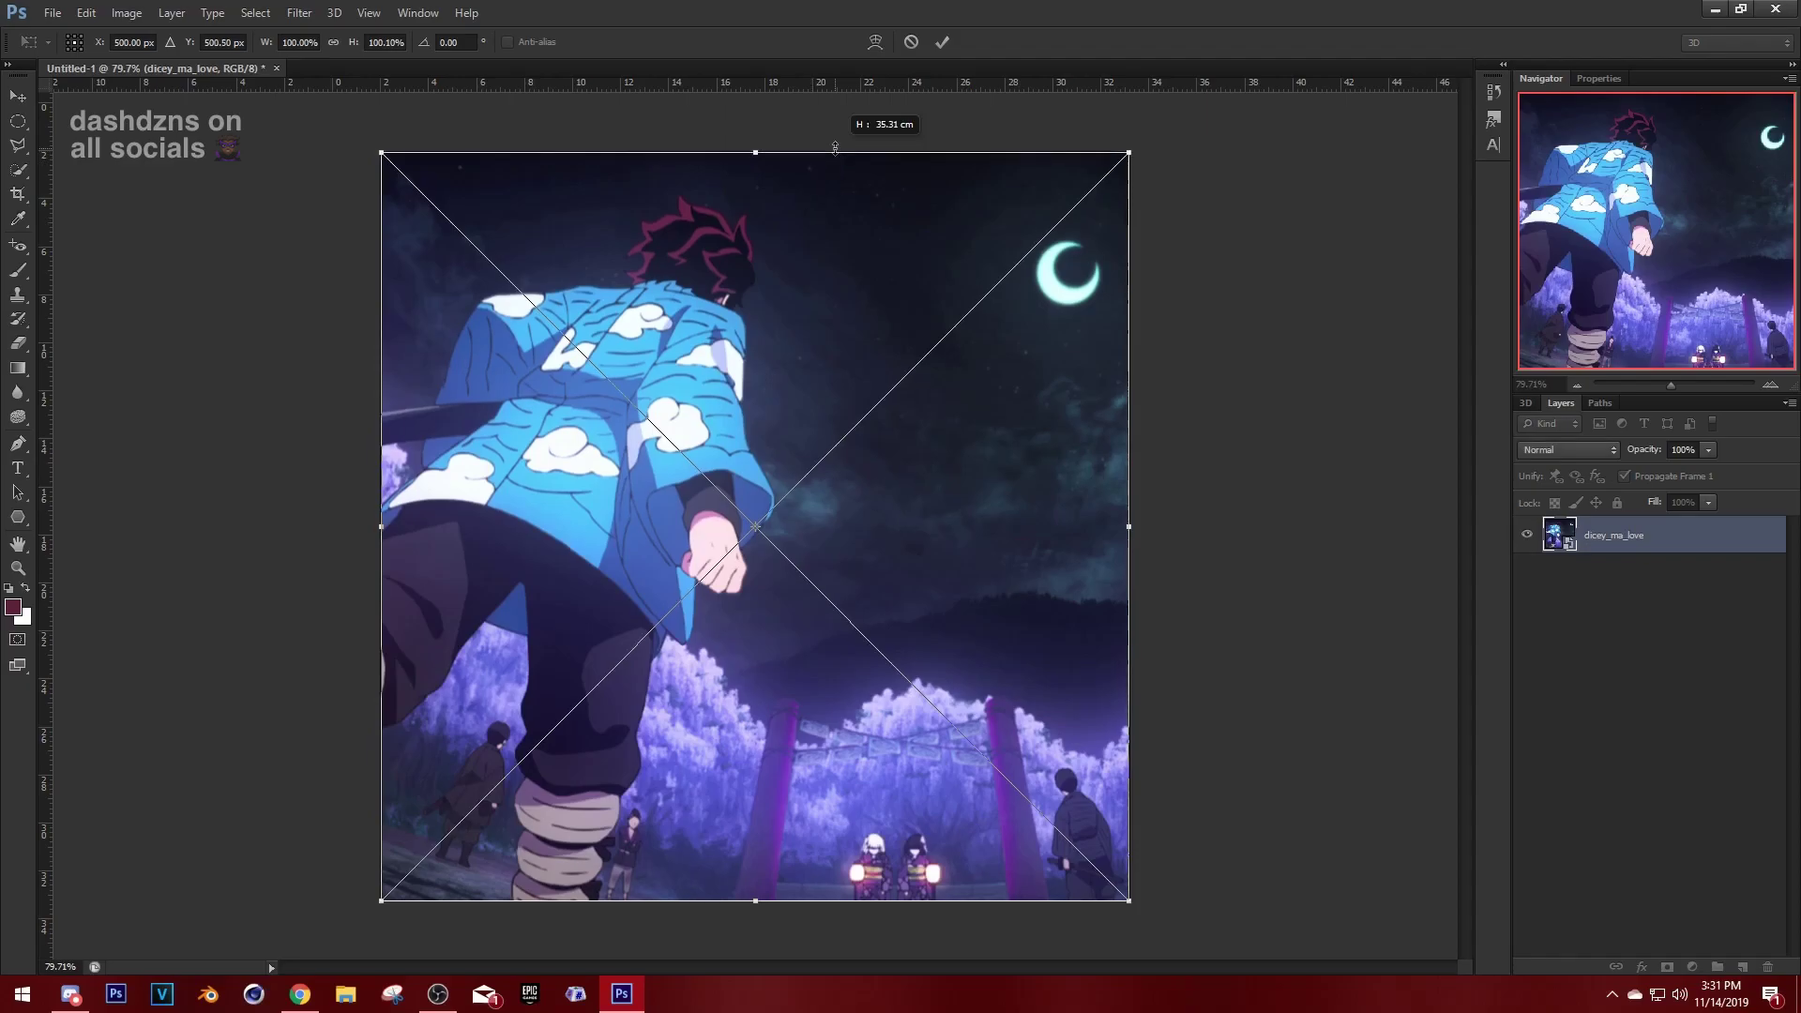
pyautogui.hotkey('ctrl', 't')
pyautogui.rightClick(744, 378)
pyautogui.click(751, 388)
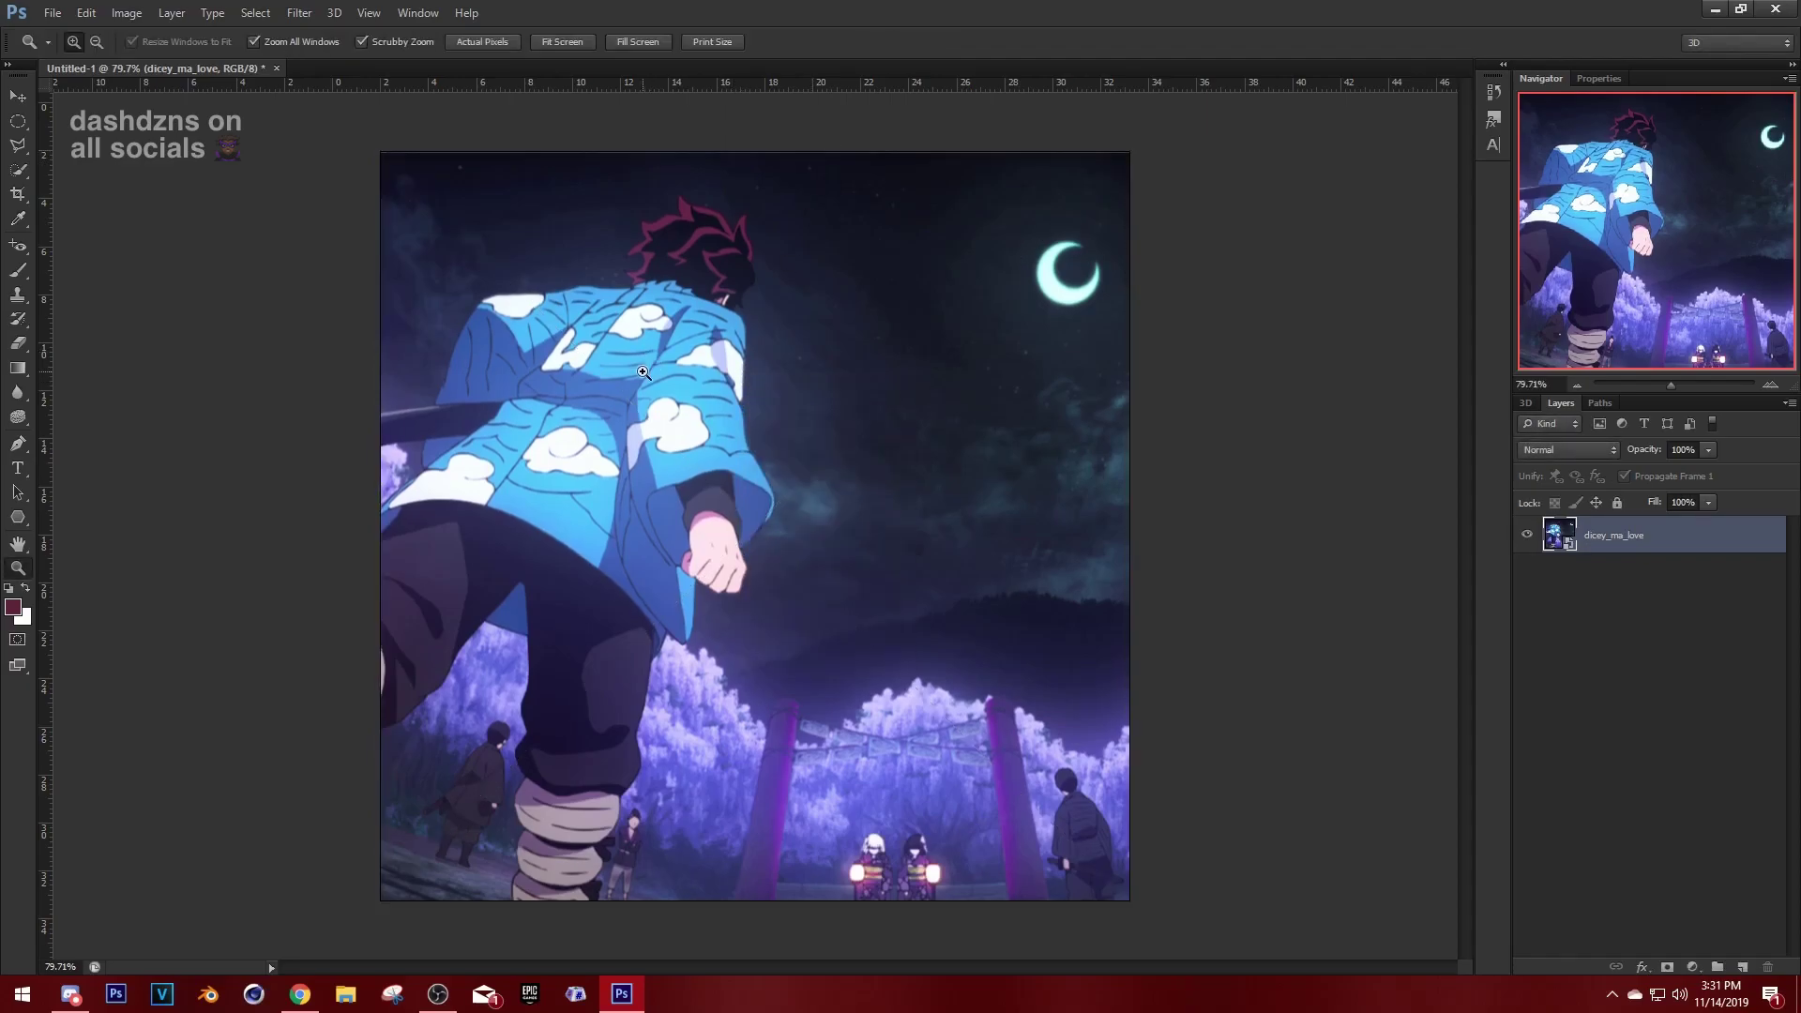
# Place the gns3d-1 render from the logo renders folder over the background image.
pyautogui.click(52, 13)
pyautogui.click(134, 319)
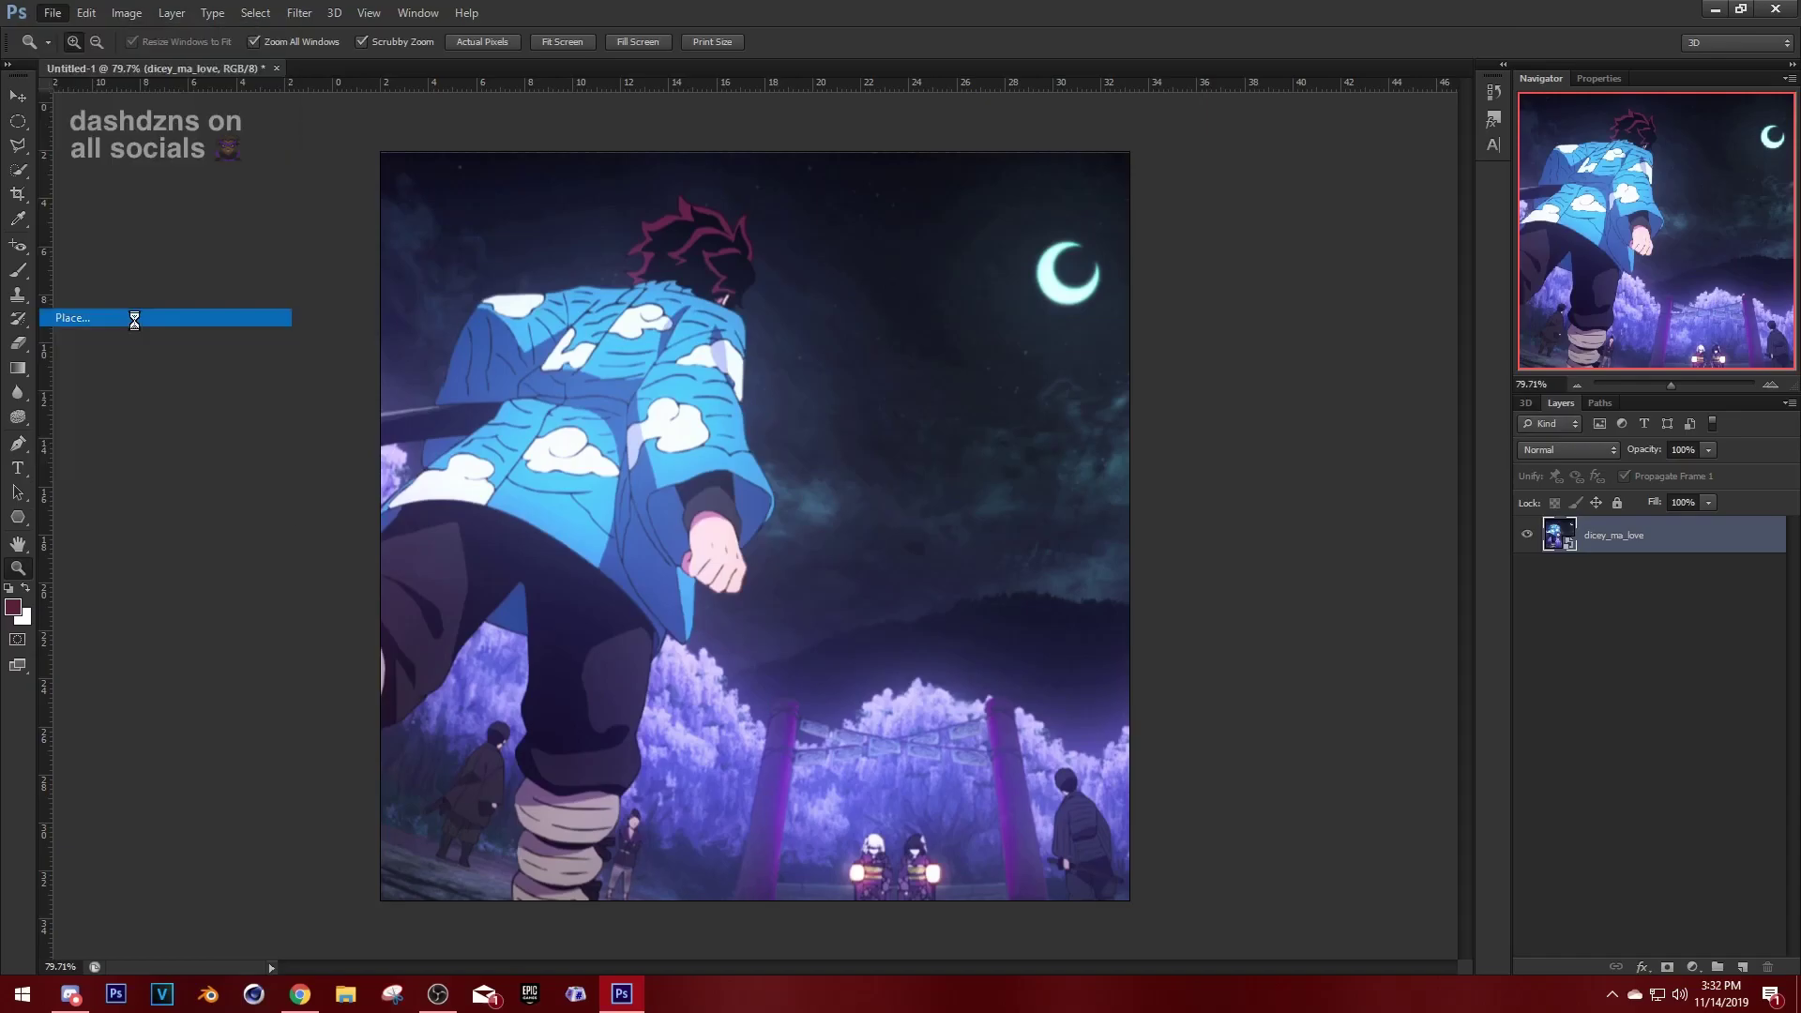
pyautogui.doubleClick(948, 442)
pyautogui.scroll(-2, 947, 442)
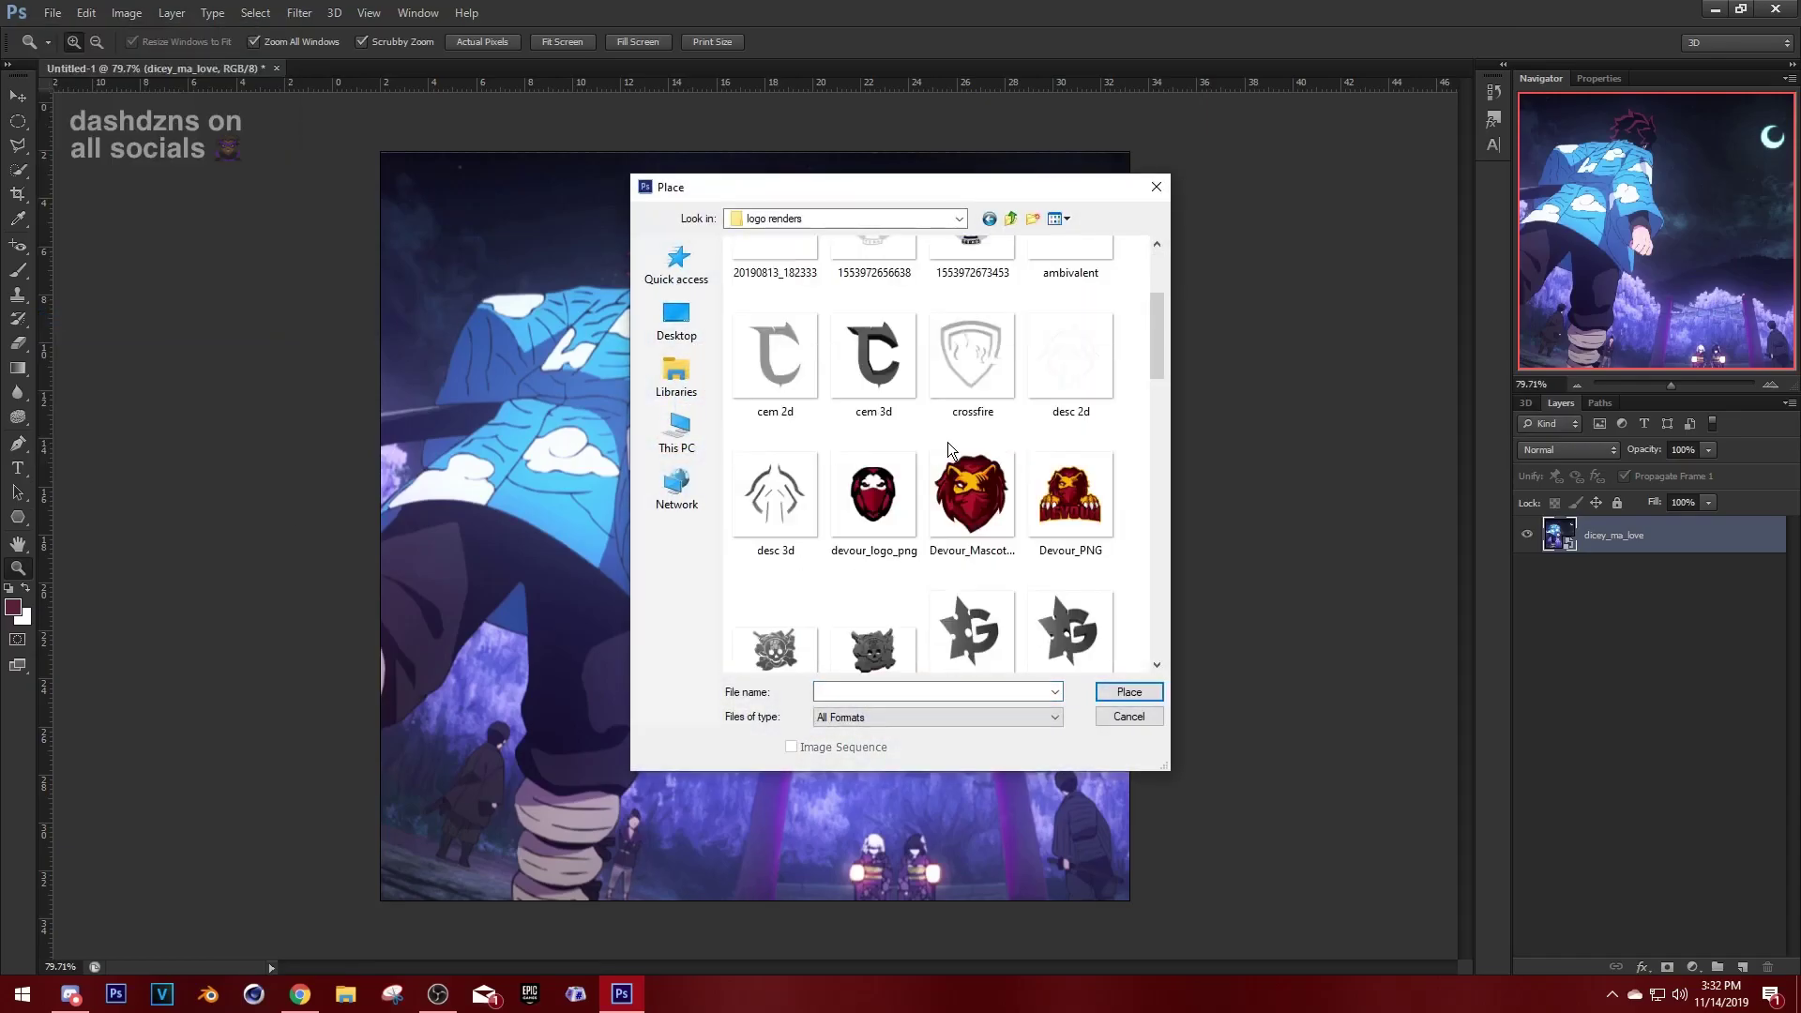
pyautogui.scroll(-5, 948, 442)
pyautogui.scroll(2, 947, 443)
pyautogui.scroll(2, 892, 482)
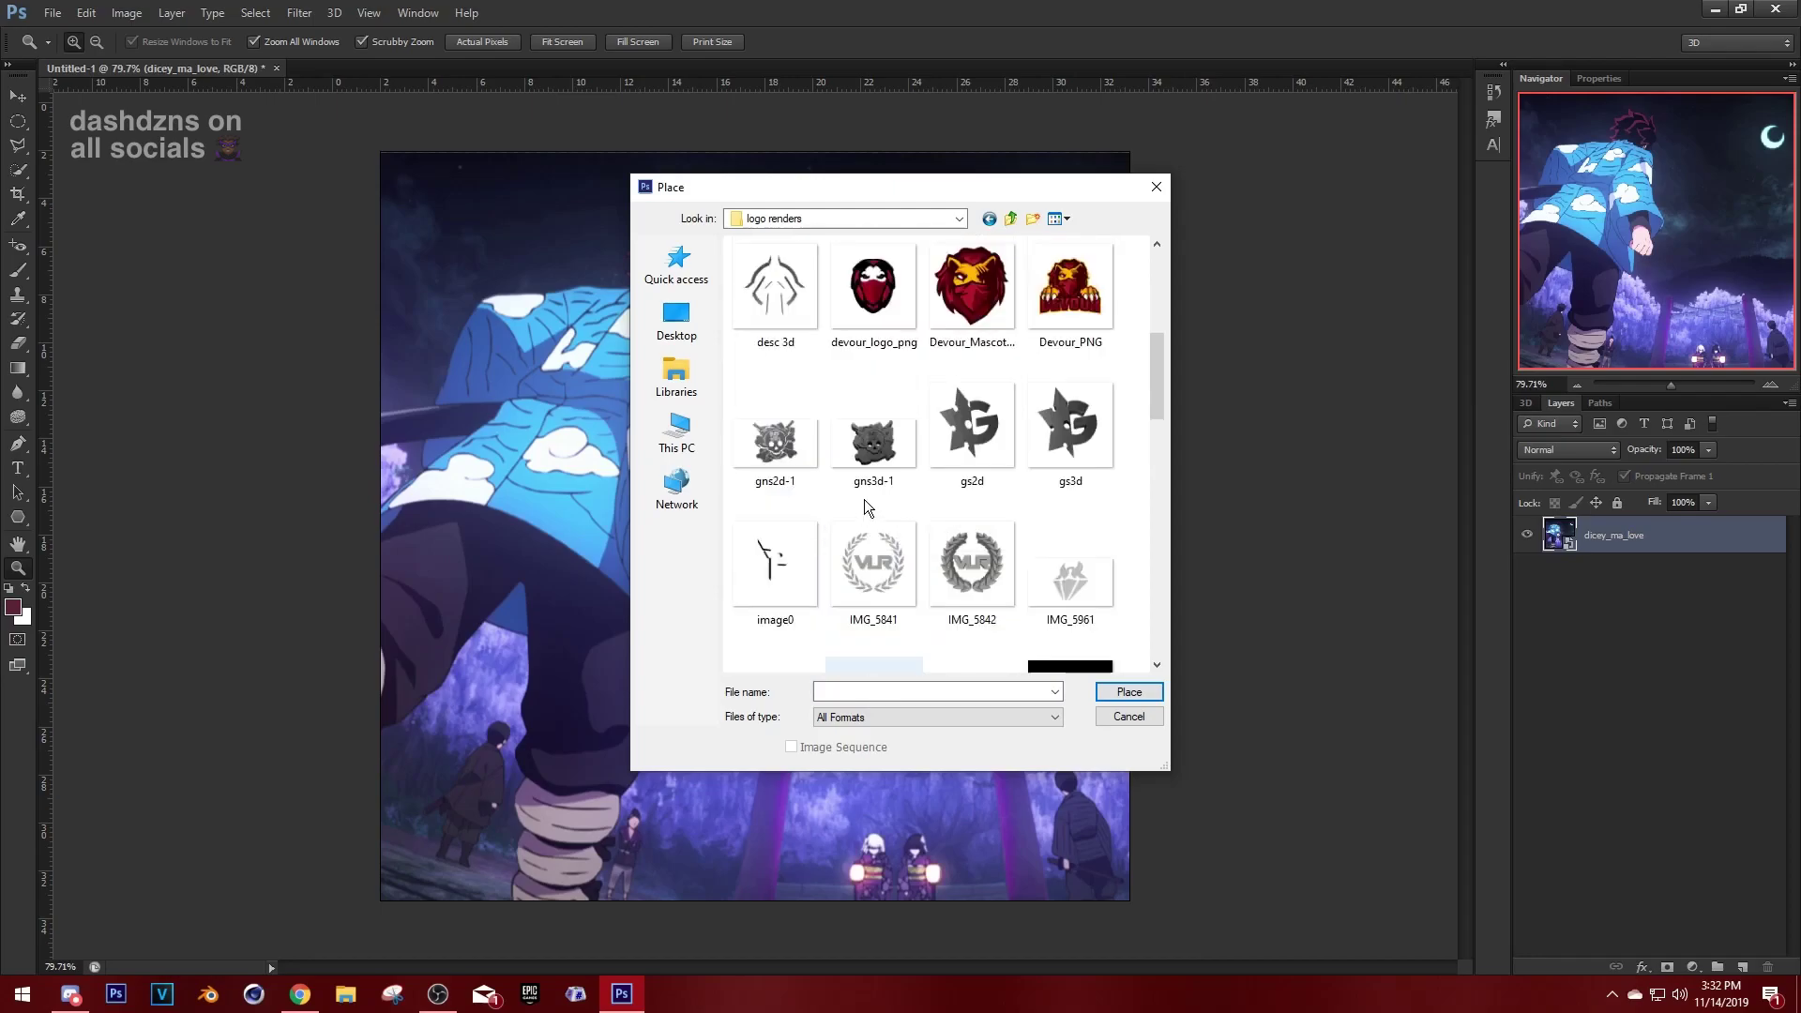
pyautogui.doubleClick(873, 442)
pyautogui.press('Return')
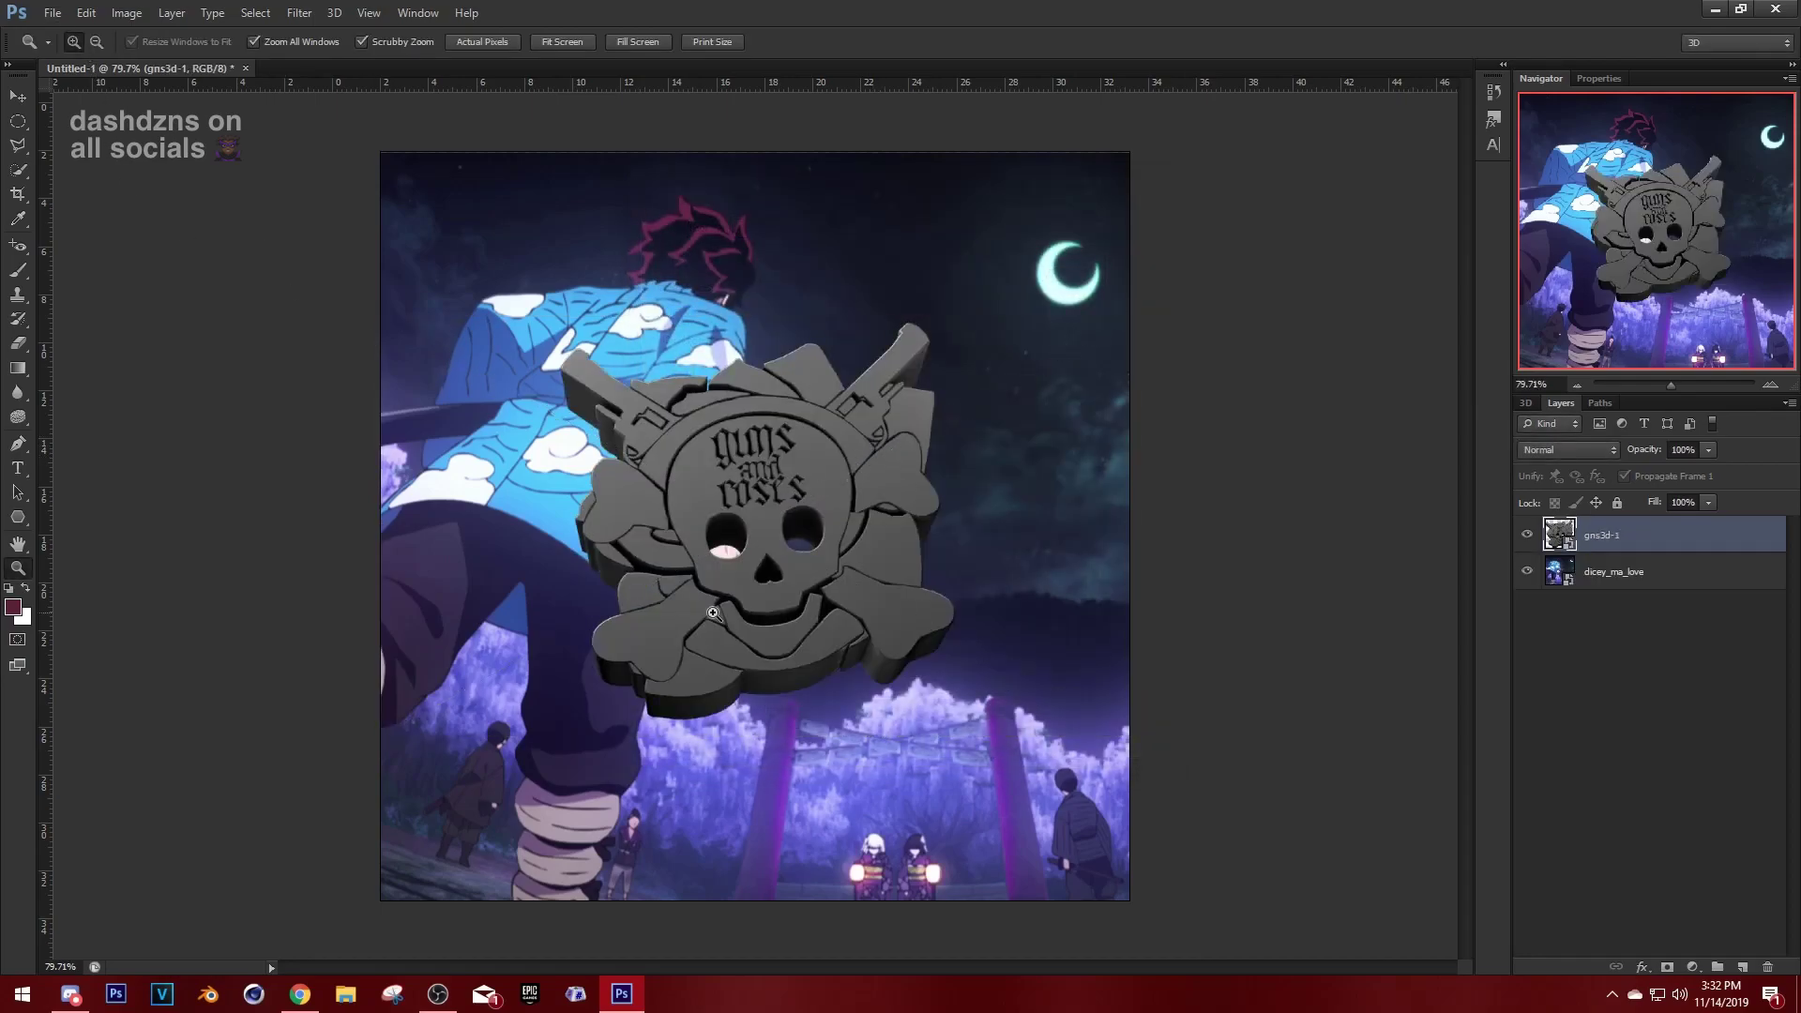
# Place the gns2d-1 render from the logo renders folder as a layer above the 3D skull logo.
pyautogui.moveTo(750, 536); pyautogui.dragTo(804, 550)
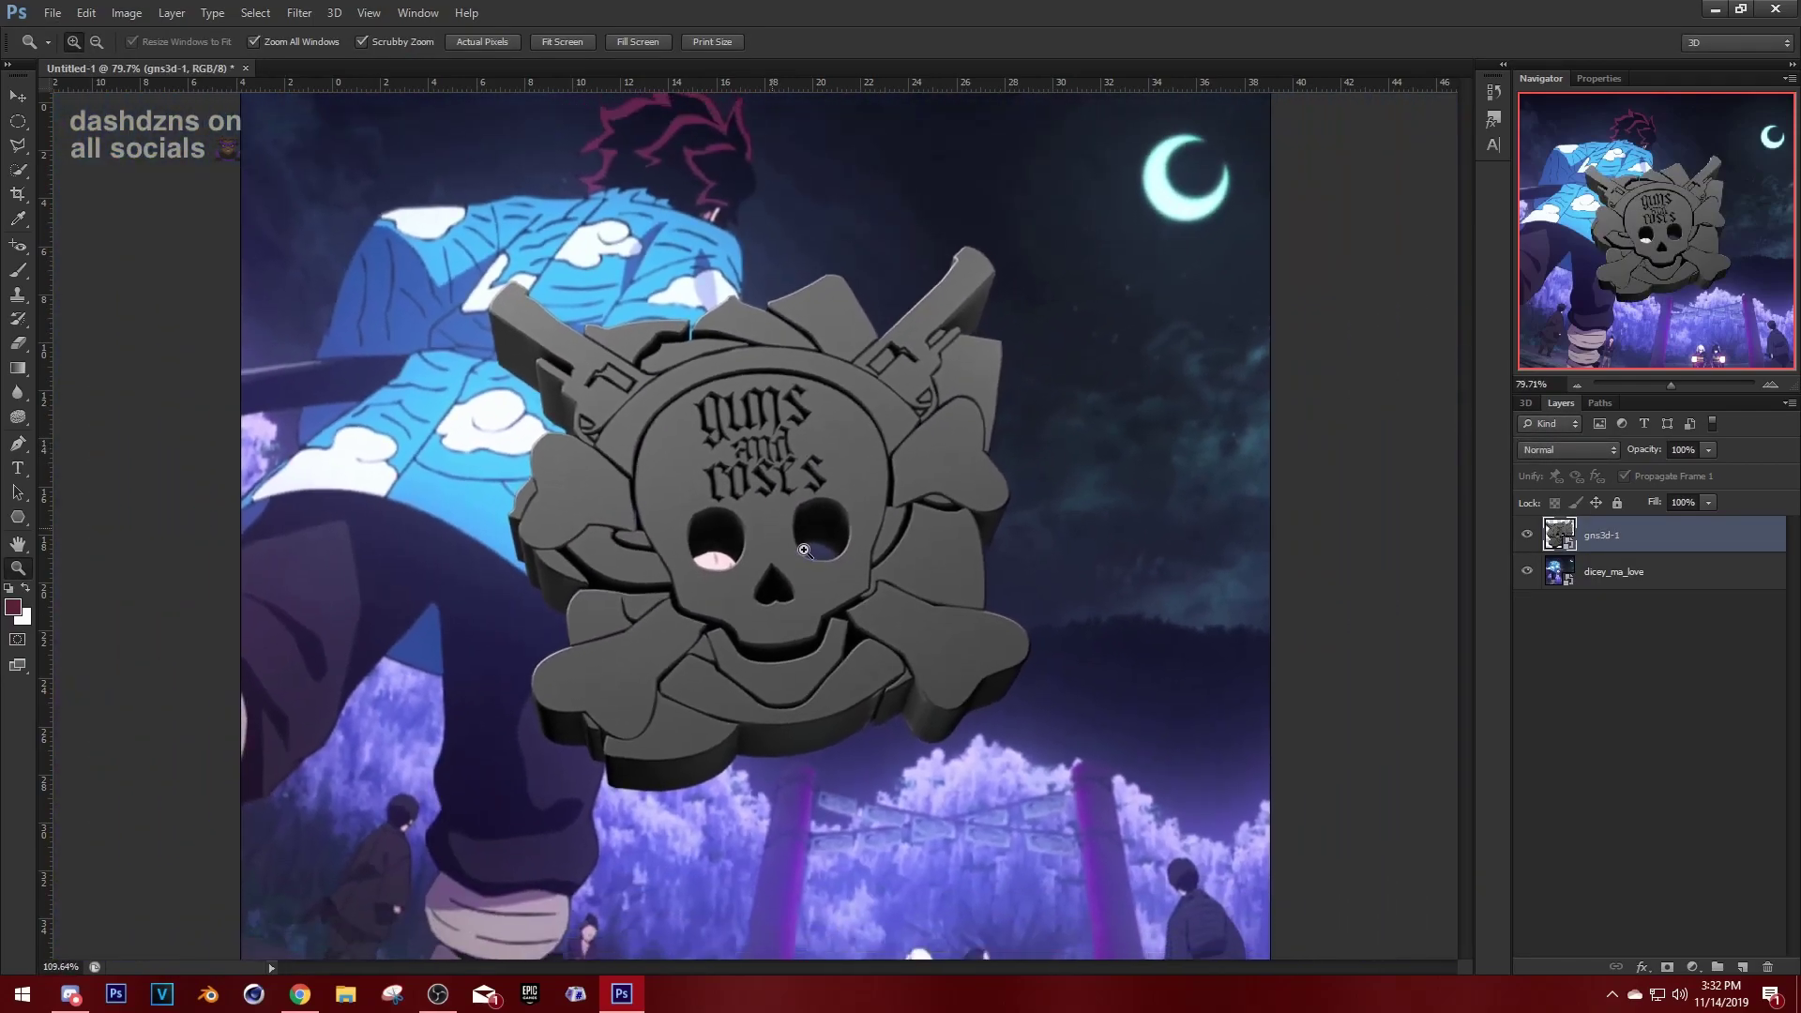
pyautogui.rightClick(805, 550)
pyautogui.click(816, 570)
pyautogui.click(52, 13)
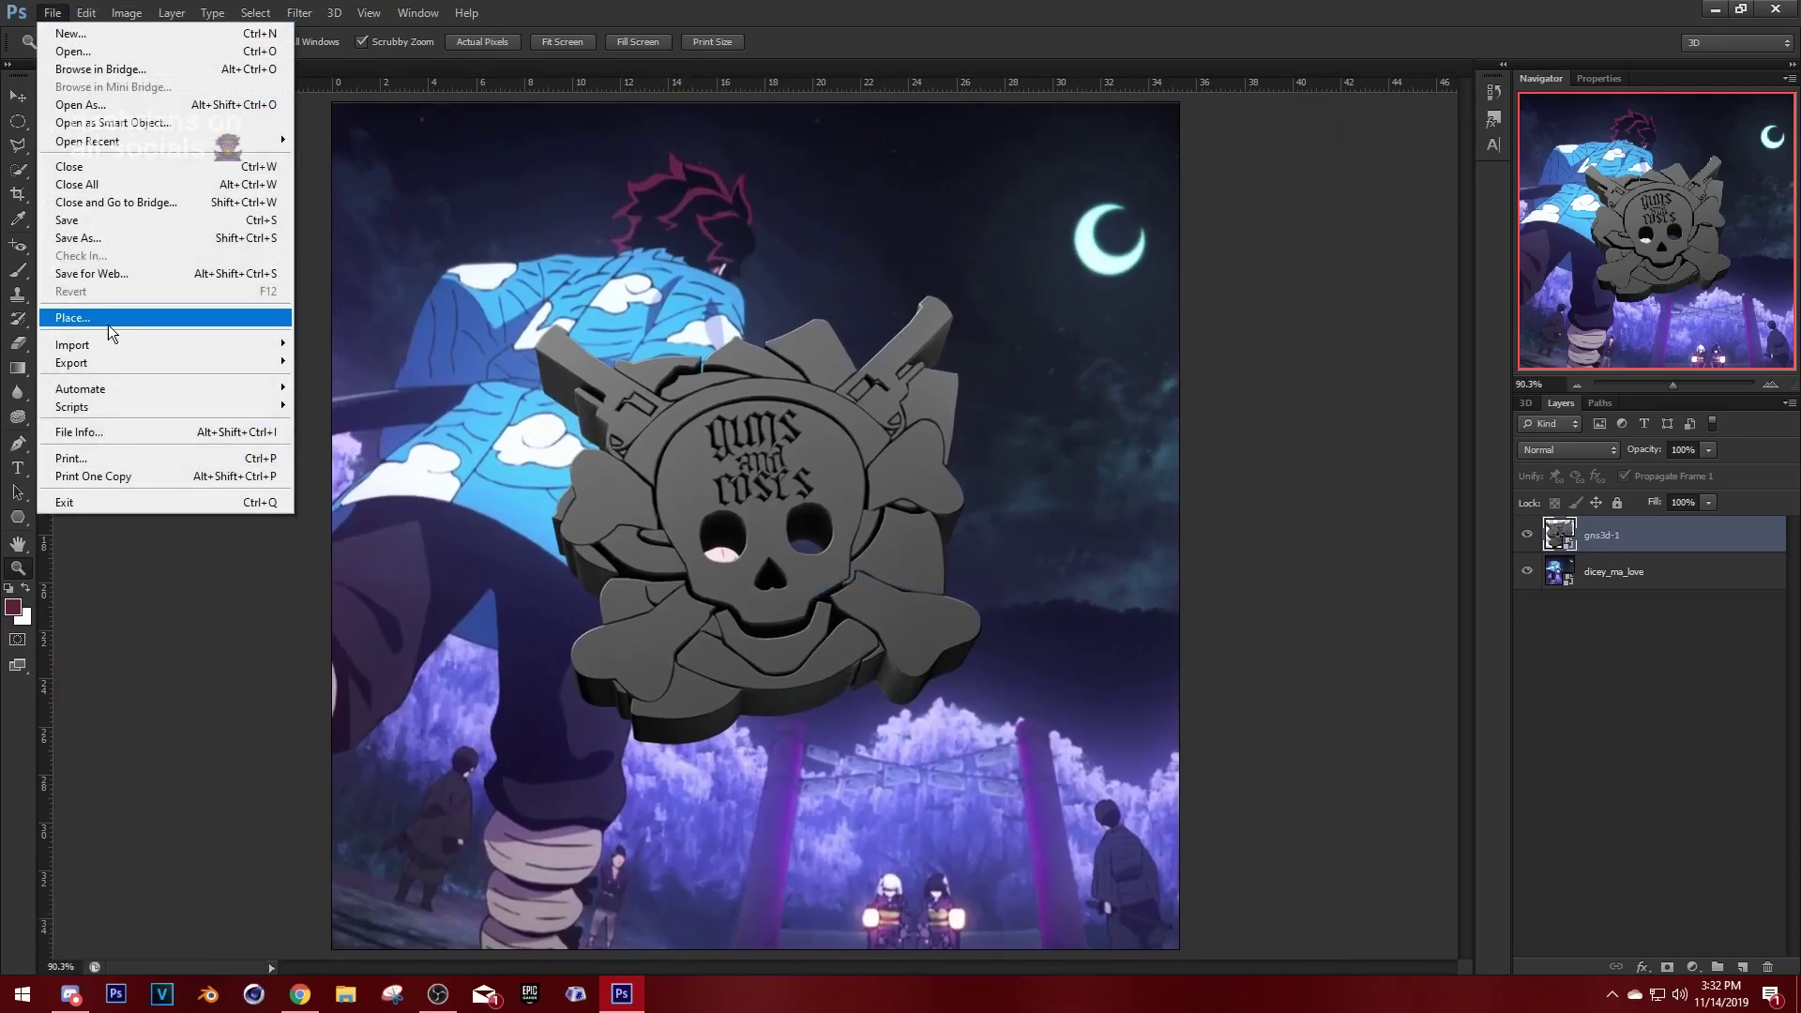
pyautogui.click(109, 325)
pyautogui.doubleClick(816, 446)
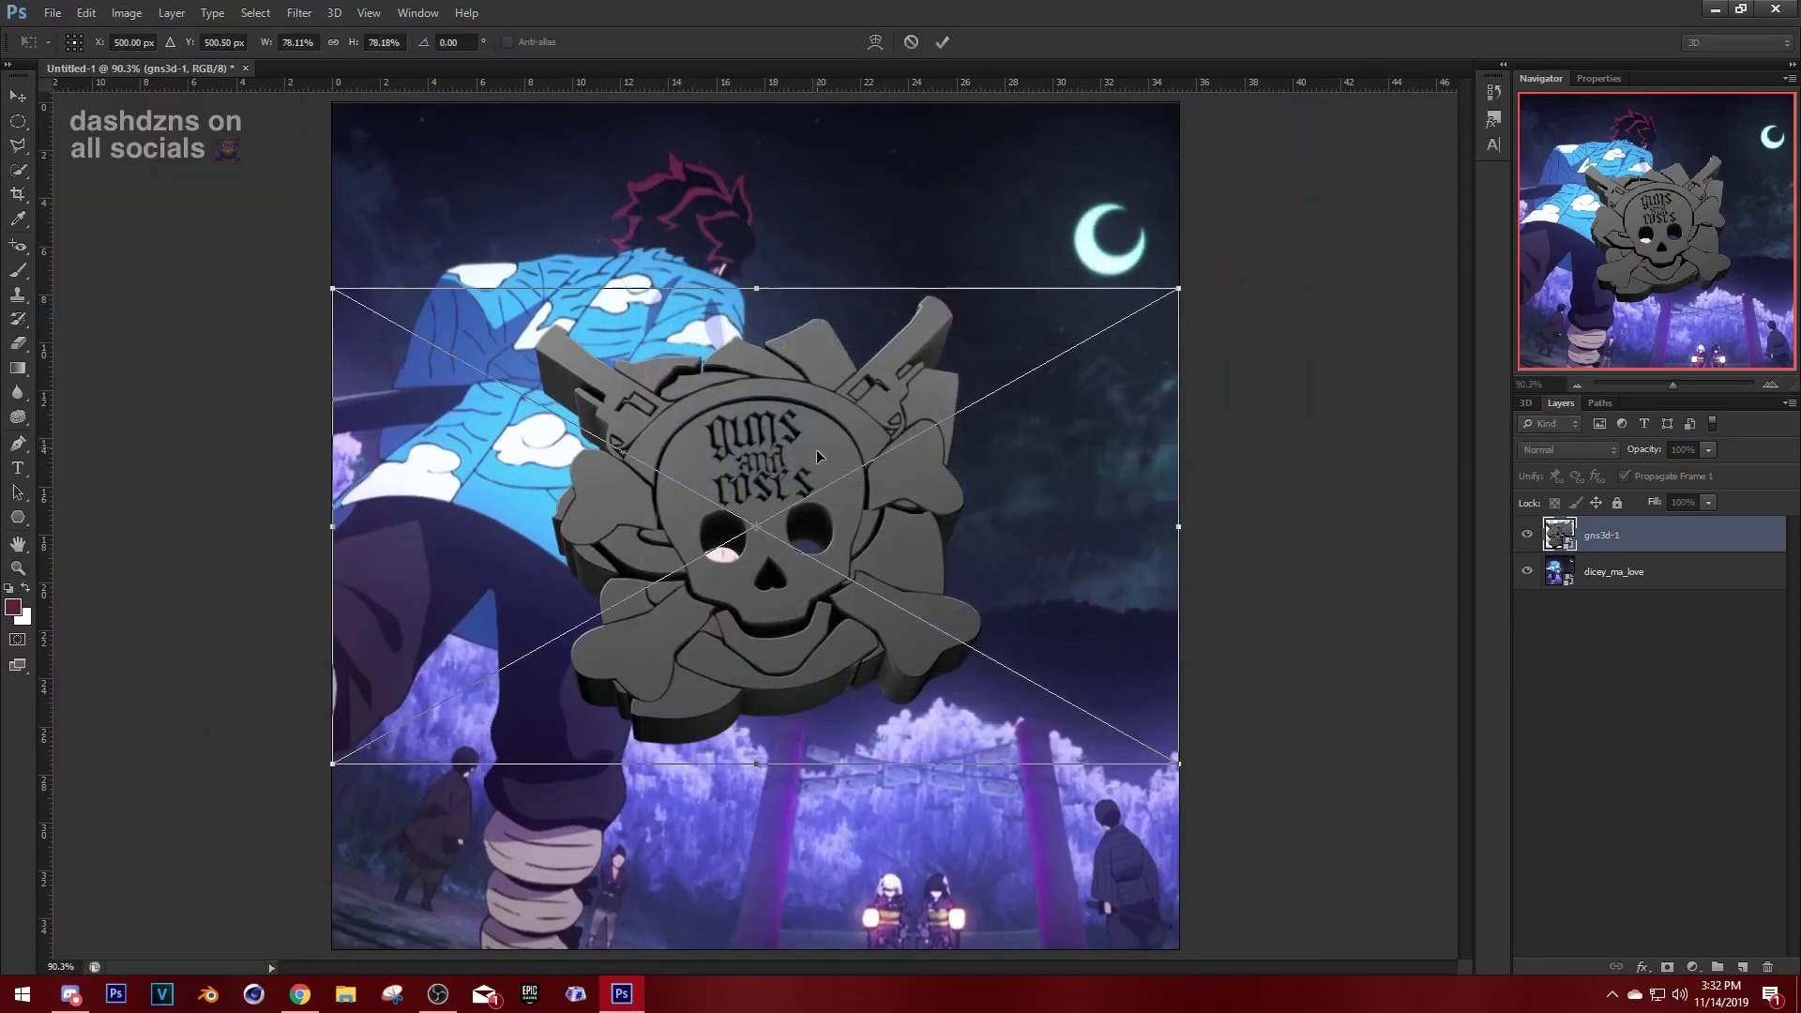
pyautogui.rightClick(819, 464)
pyautogui.click(851, 481)
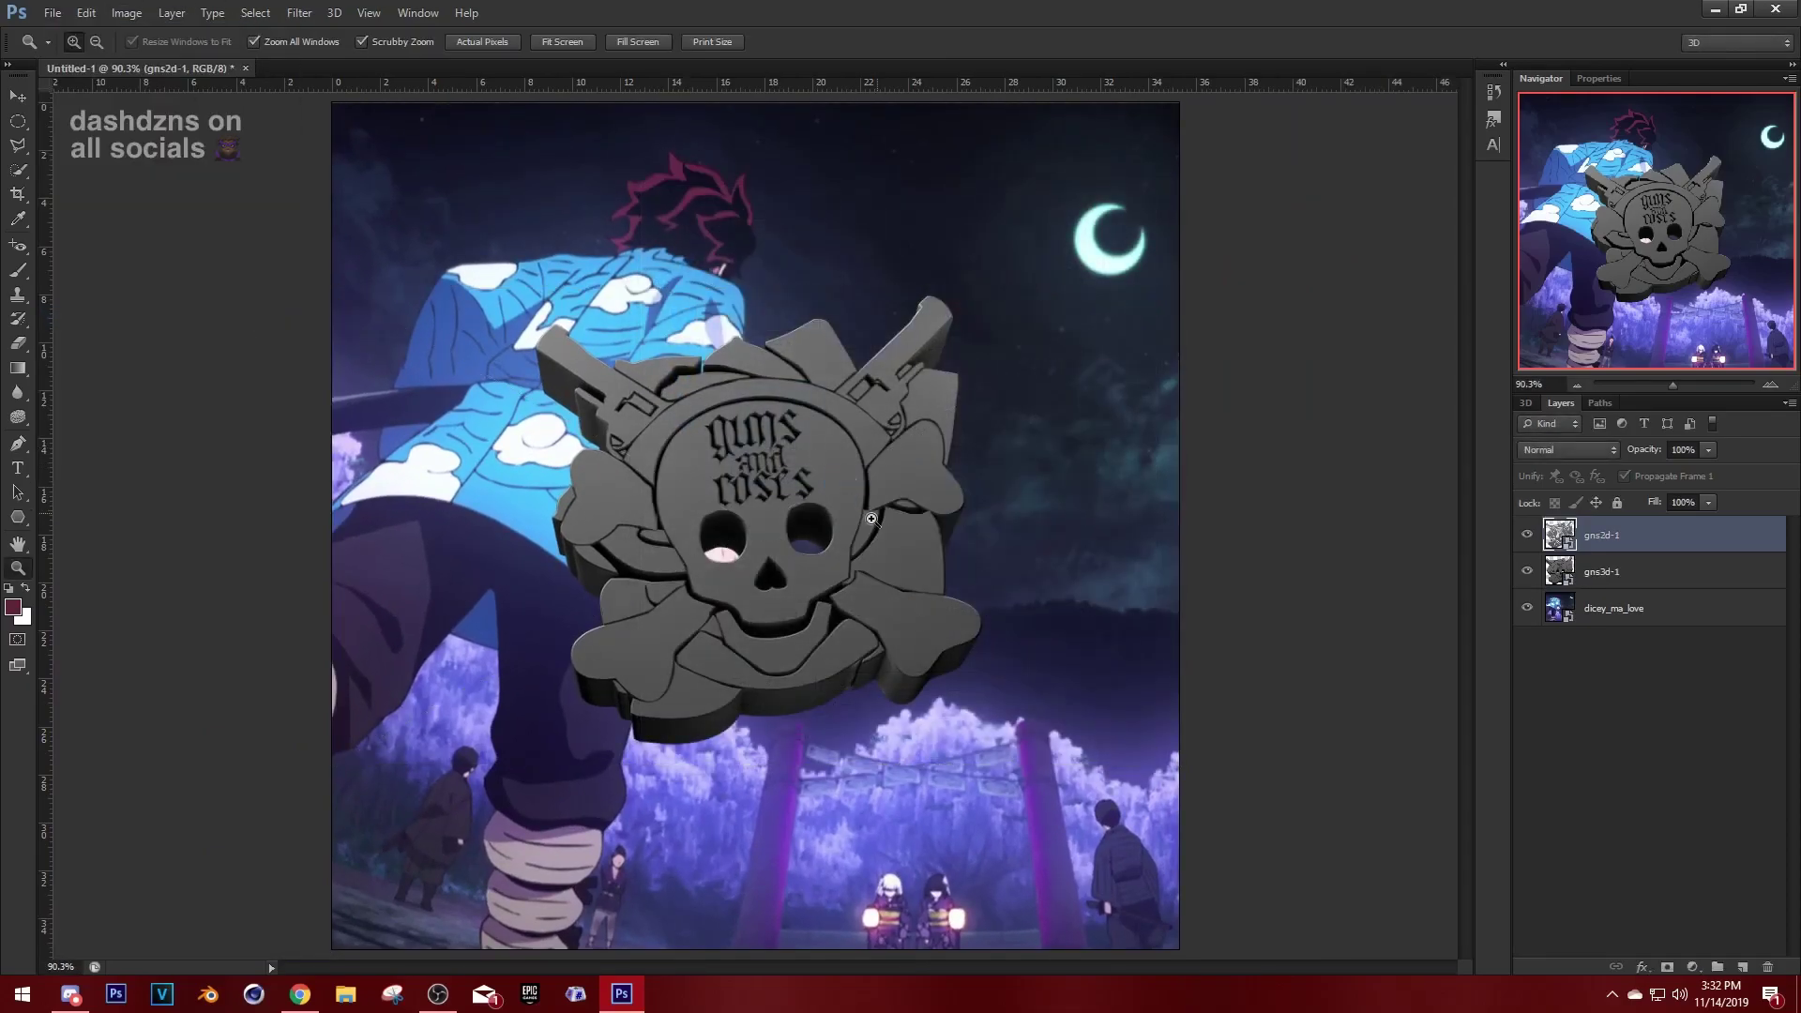
pyautogui.moveTo(899, 523); pyautogui.dragTo(887, 522)
# Rasterize the gns2d-1 and gns3d-1 layers together.
pyautogui.keyDown('shift'); pyautogui.click(1622, 574); pyautogui.keyUp('shift')
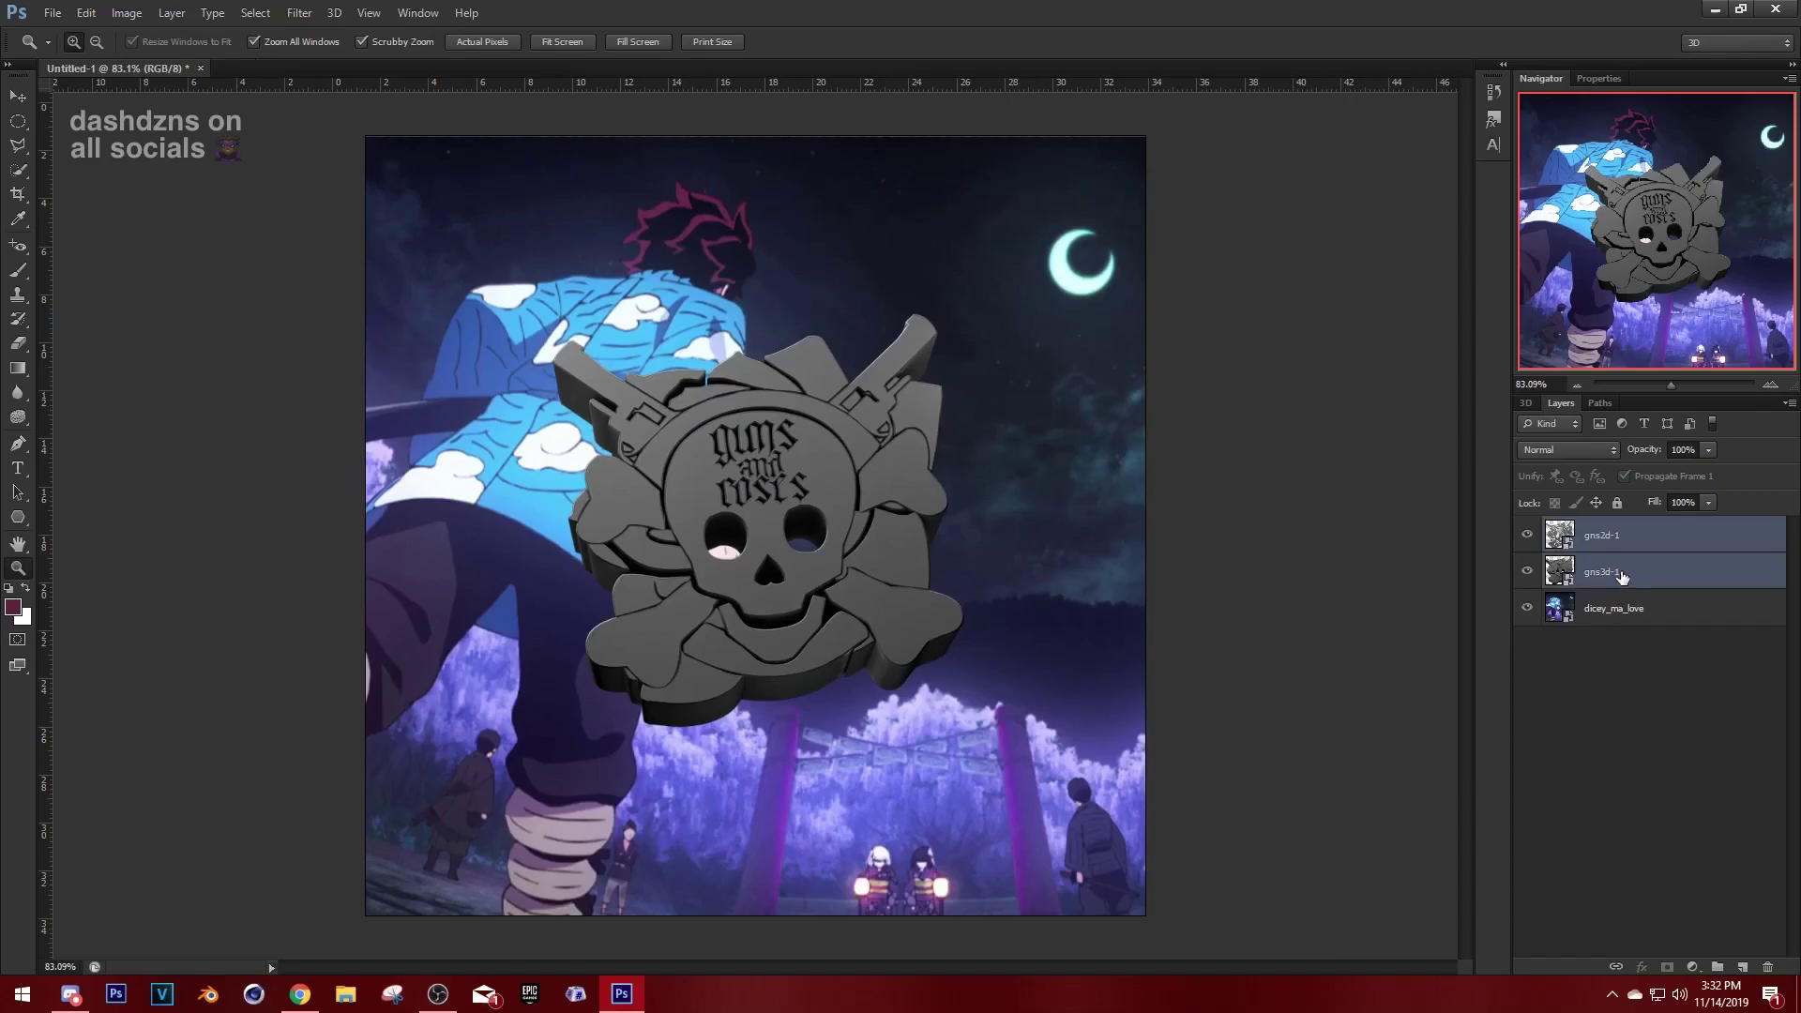
pyautogui.rightClick(1621, 574)
pyautogui.click(1469, 456)
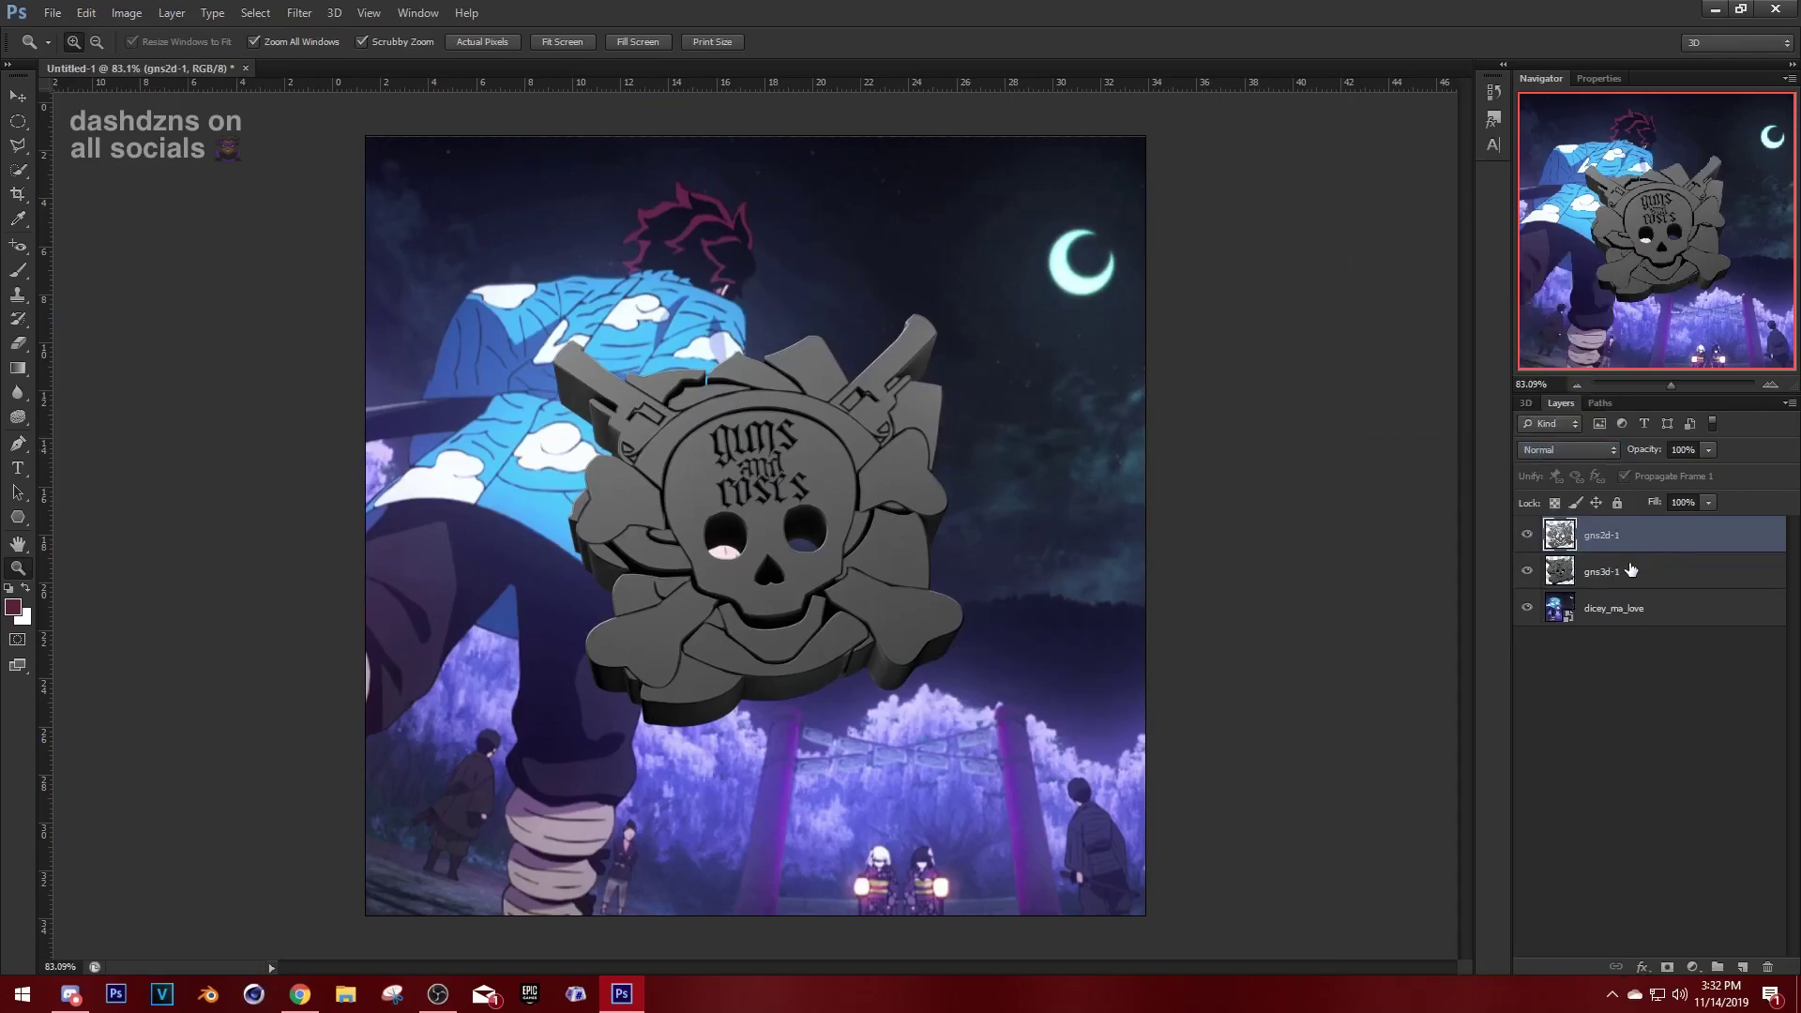
# Scale the gns2d-1 and gns3d-1 layers together to about 133%, keeping the skull logo centred in place.
pyautogui.keyDown('shift'); pyautogui.click(1627, 574); pyautogui.keyUp('shift')
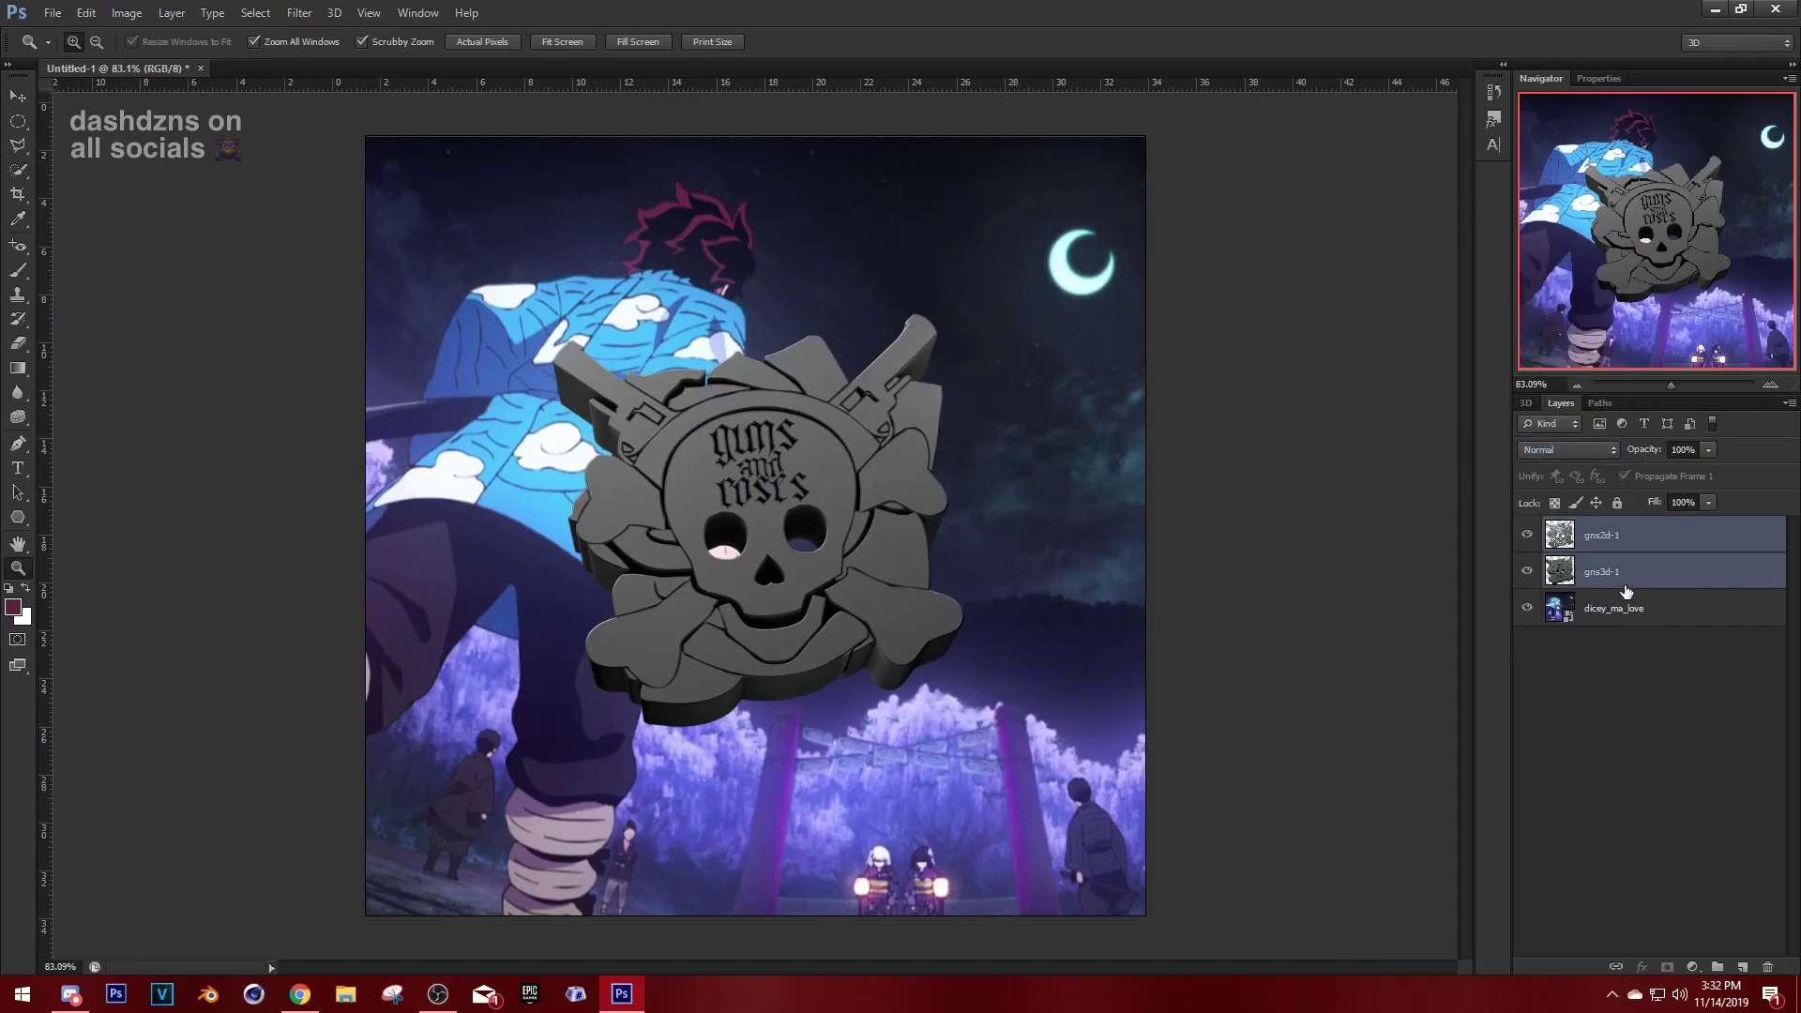
pyautogui.click(1651, 537)
pyautogui.keyDown('shift'); pyautogui.click(1648, 572); pyautogui.keyUp('shift')
pyautogui.hotkey('ctrl', 't')
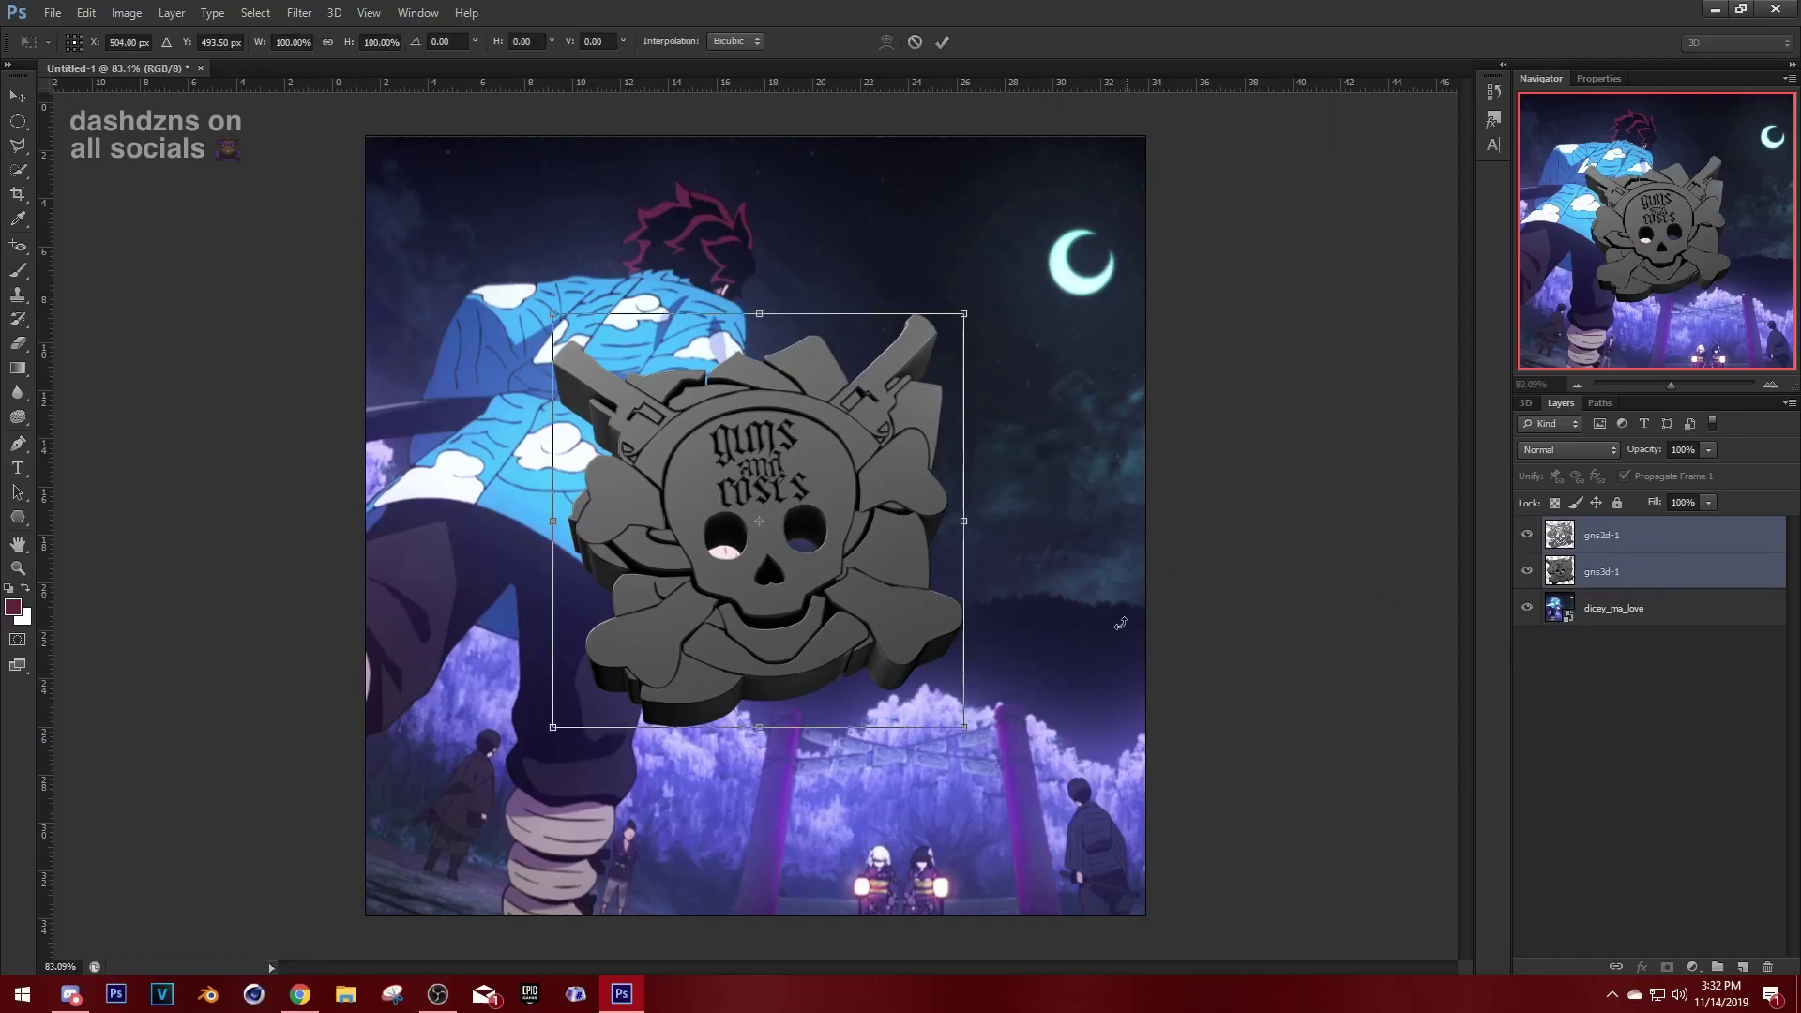
pyautogui.moveTo(965, 728); pyautogui.dragTo(1058, 769)
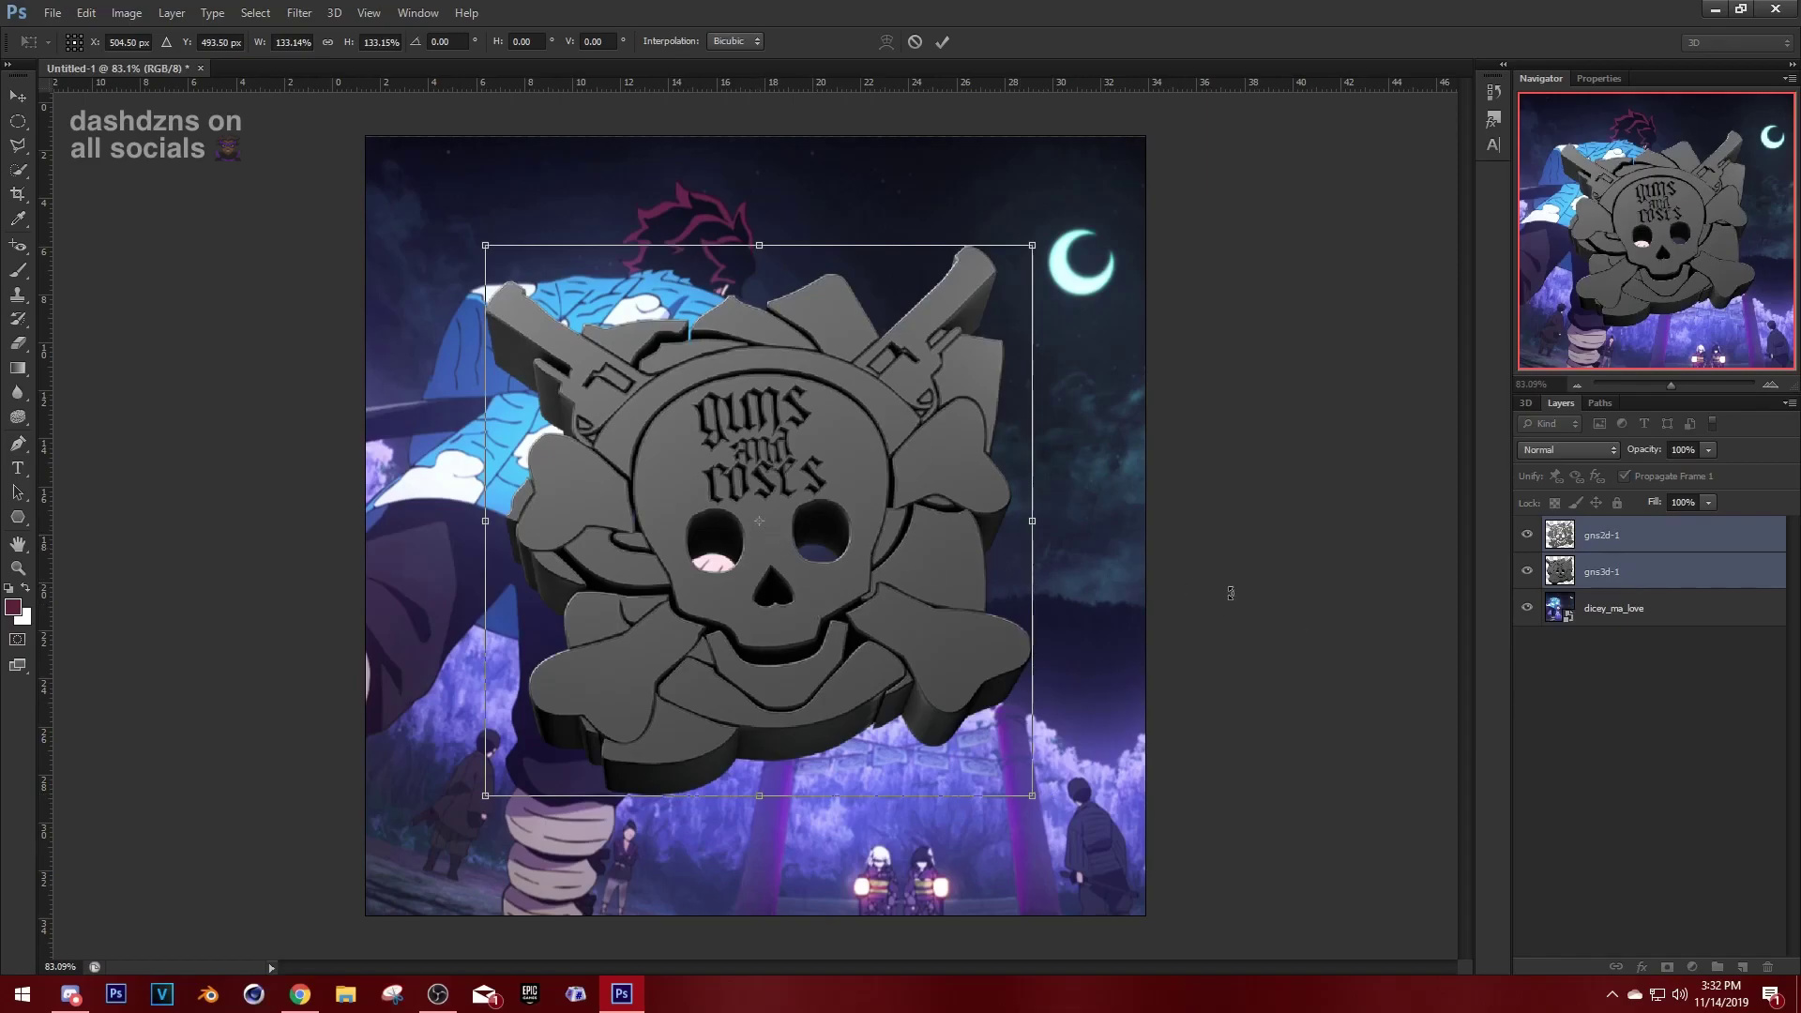
pyautogui.press('Return')
# Rasterize the dicey_ma_love layer and put it in a new group named "base".
pyautogui.rightClick(1613, 609)
pyautogui.click(1416, 448)
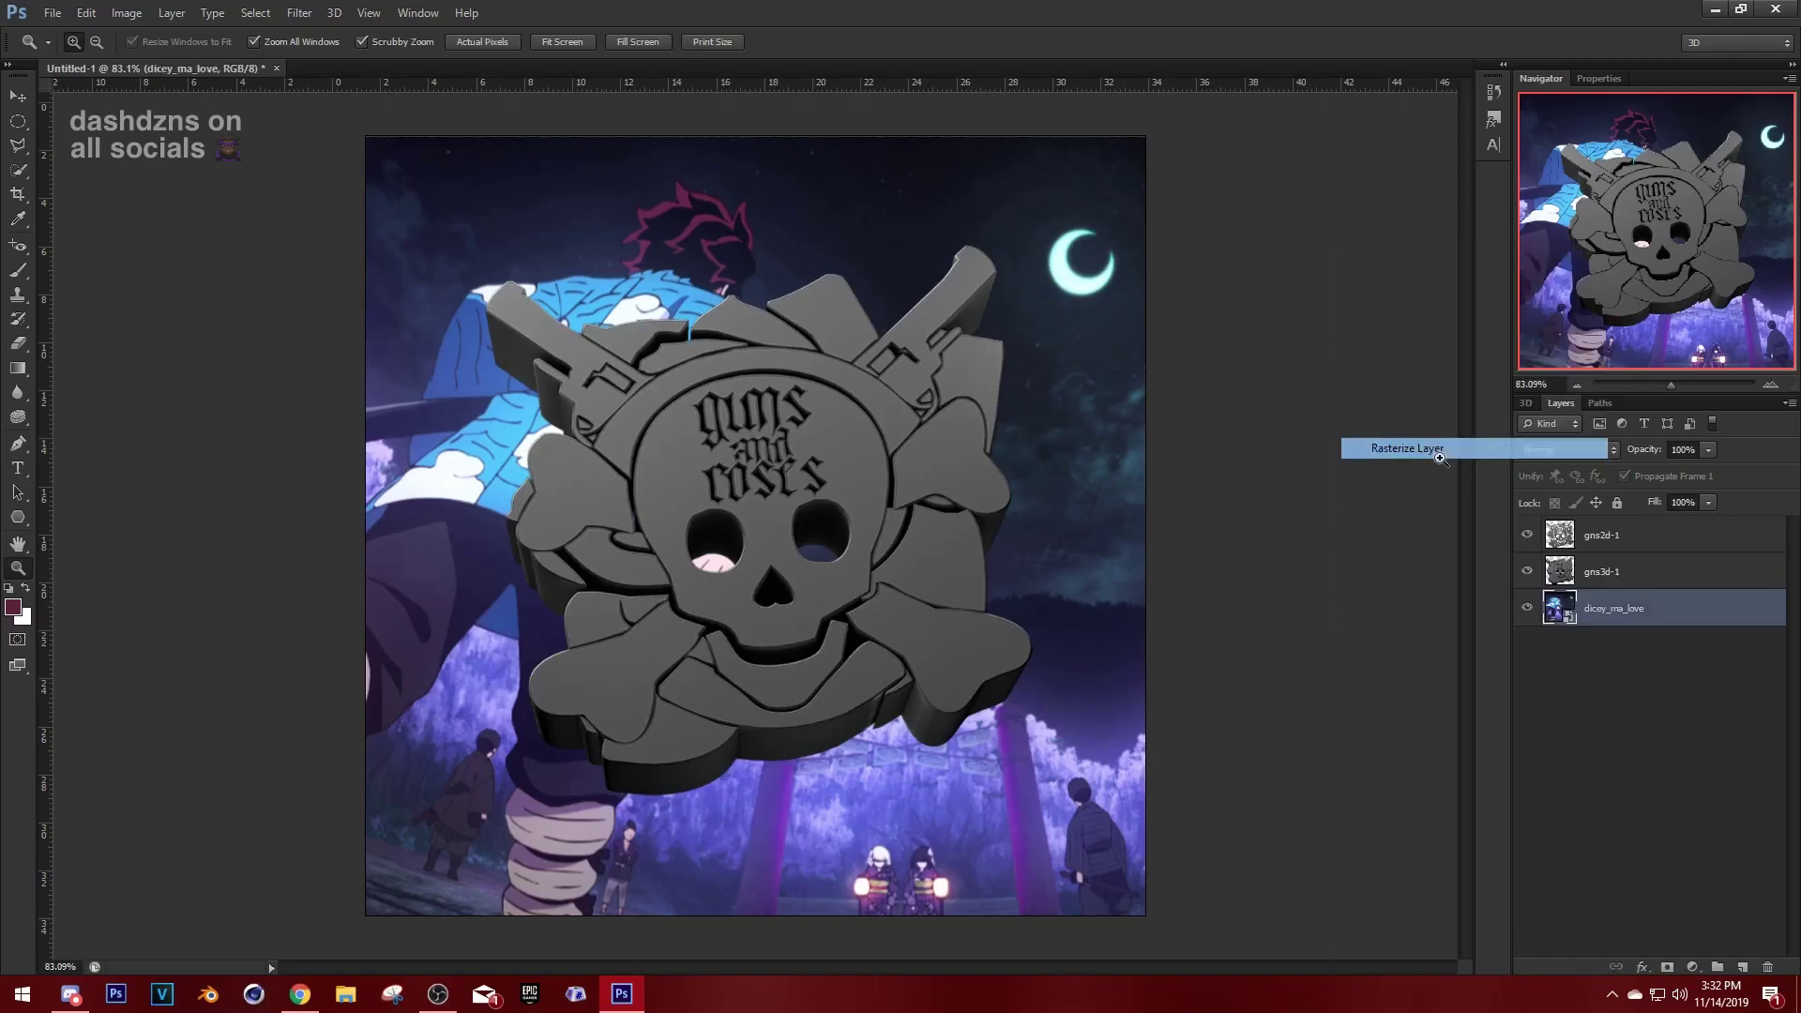
pyautogui.hotkey('ctrl', 'g')
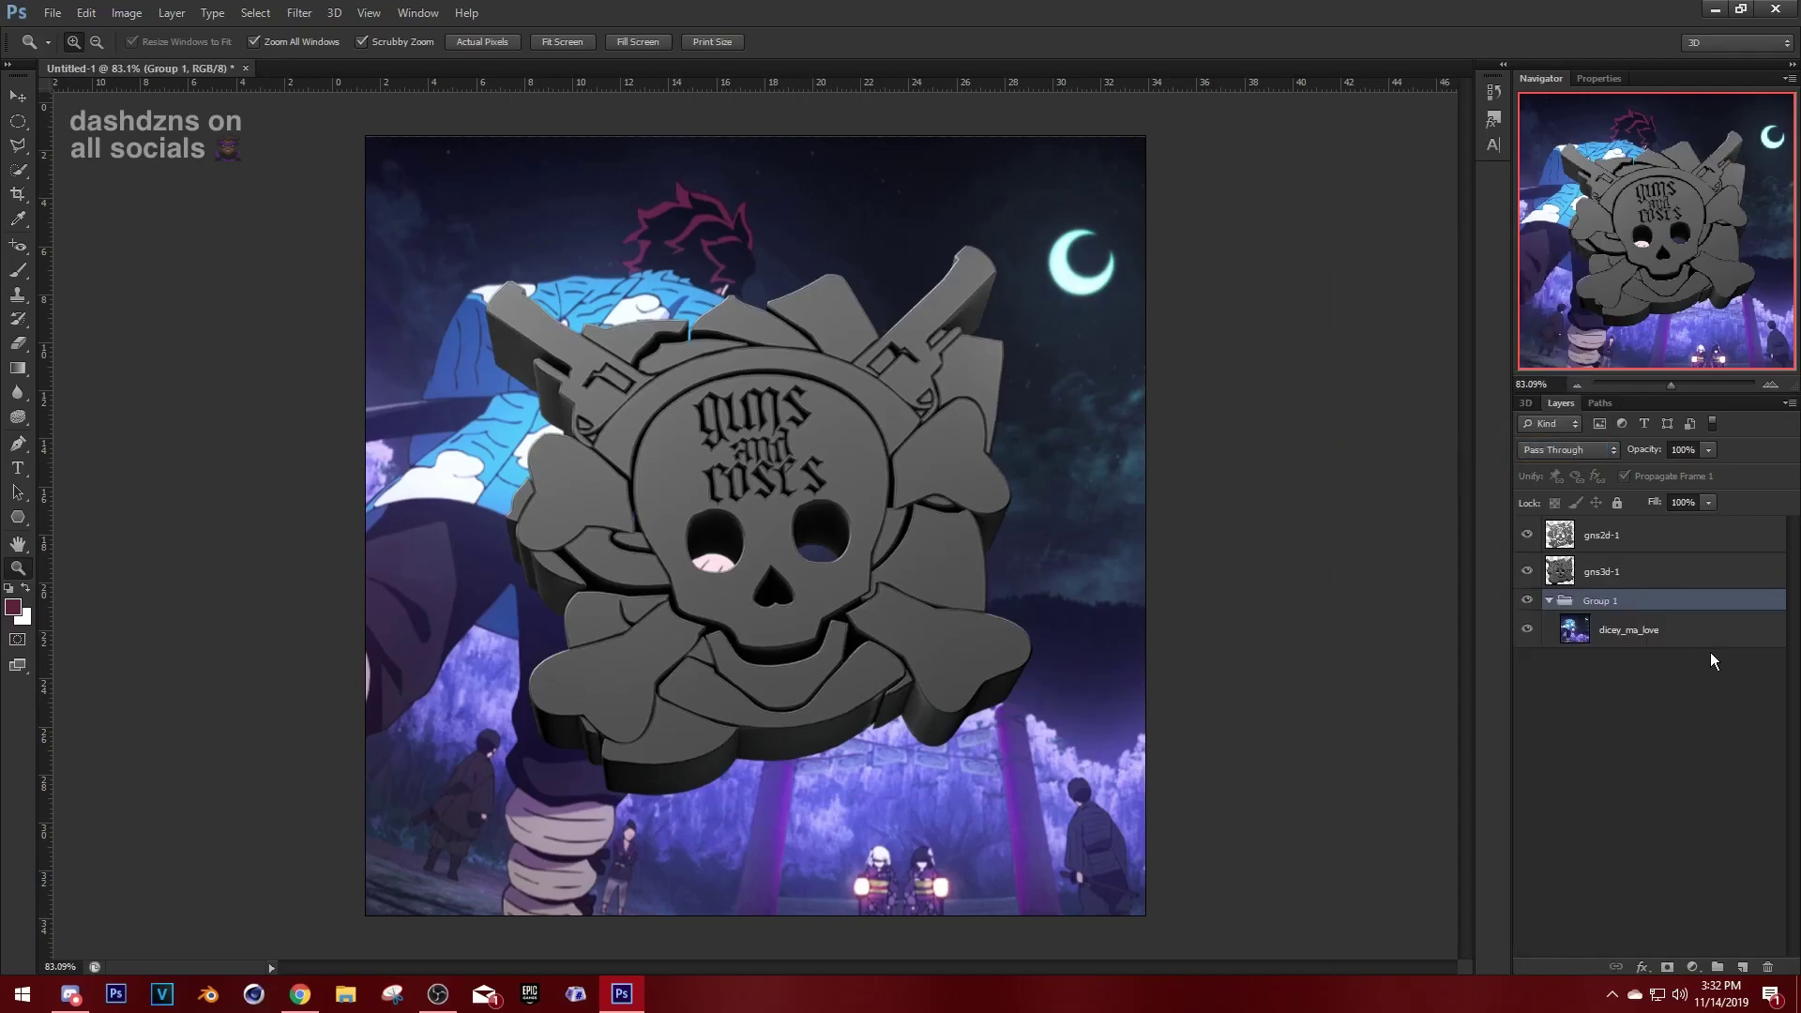
pyautogui.doubleClick(1602, 600)
pyautogui.write('base')
pyautogui.press('Return')
# Group the gns2d-1 and gns3d-1 layers and name the group "logo".
pyautogui.click(1618, 569)
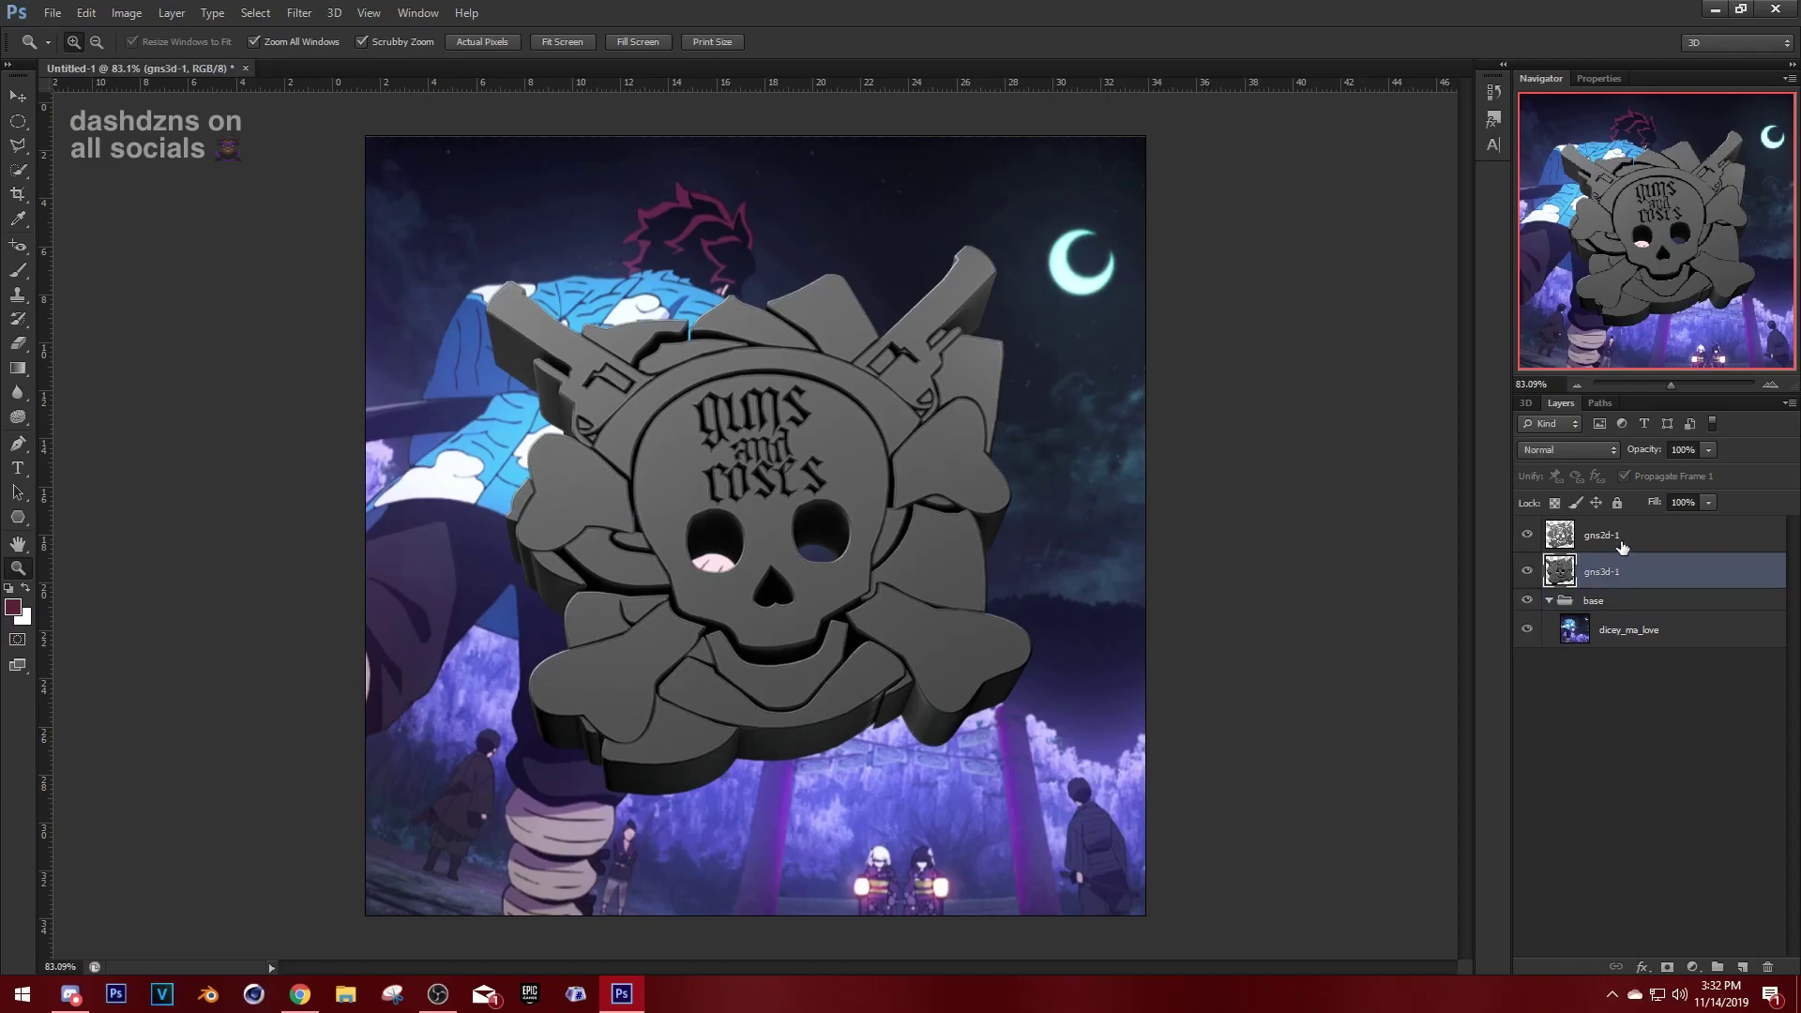
pyautogui.keyDown('shift'); pyautogui.click(1622, 542); pyautogui.keyUp('shift')
pyautogui.rightClick(1622, 541)
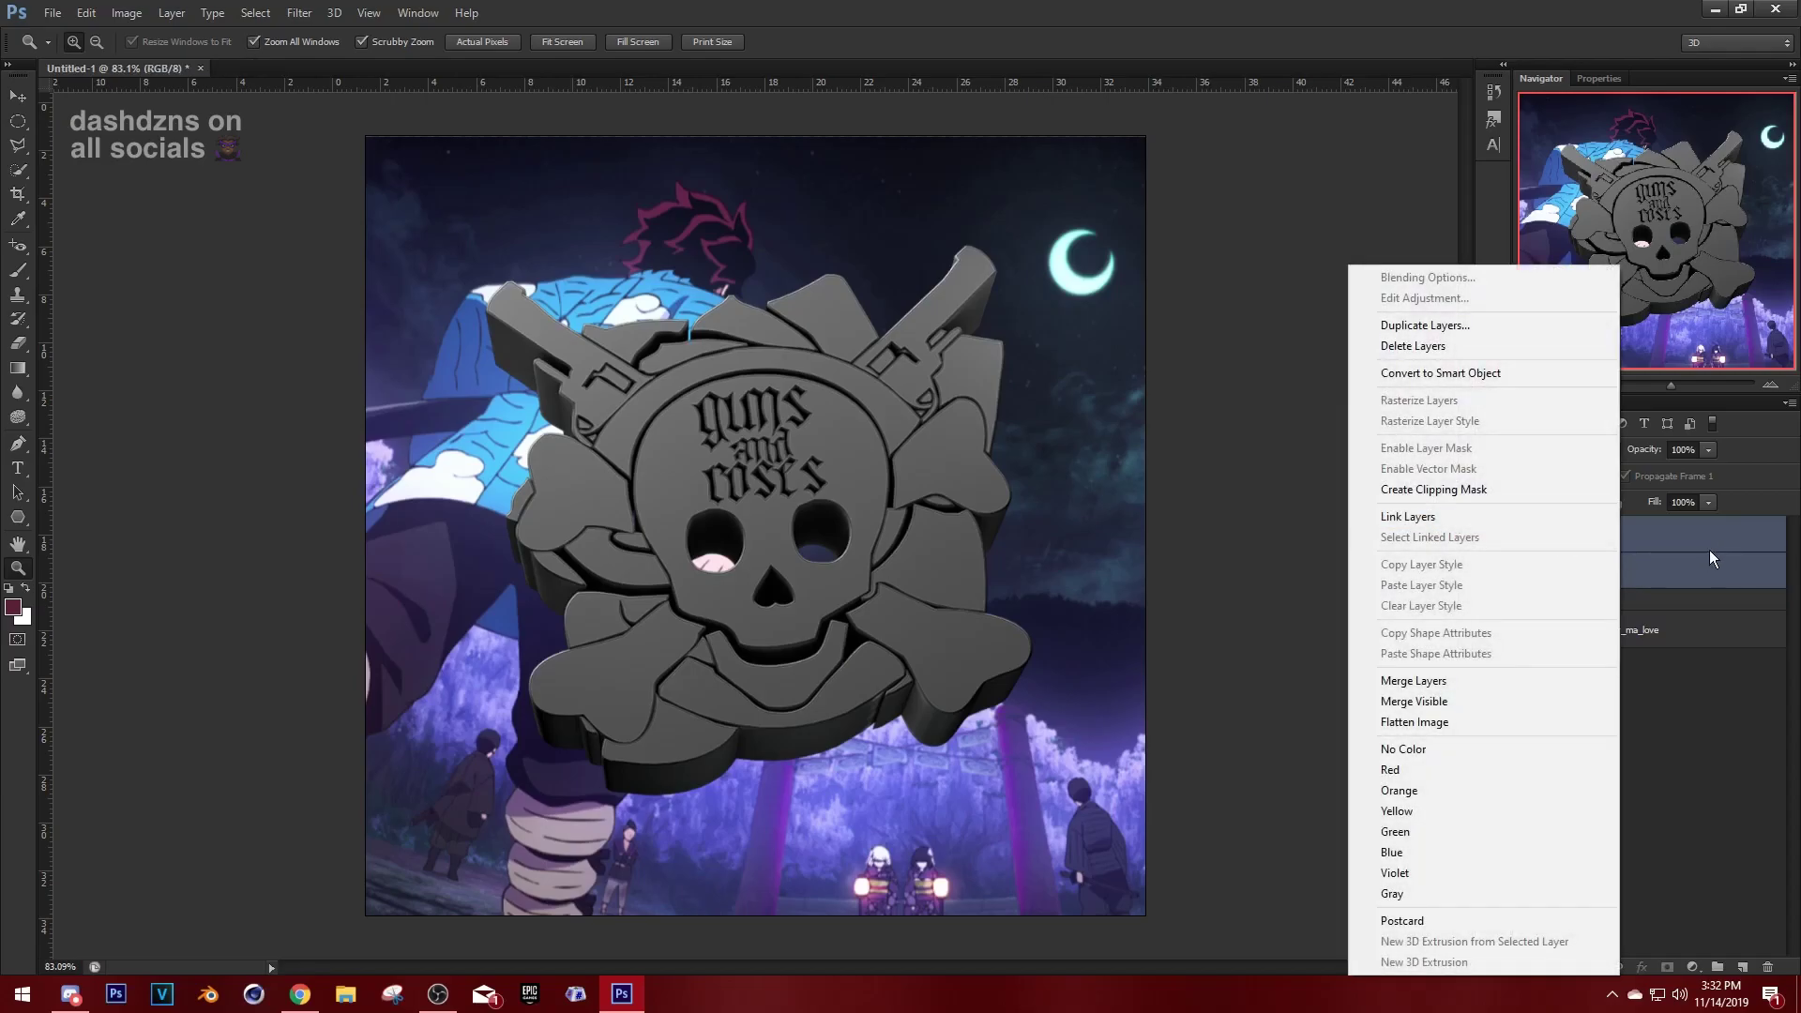
pyautogui.click(1713, 550)
pyautogui.hotkey('ctrl', 'g')
pyautogui.doubleClick(1597, 530)
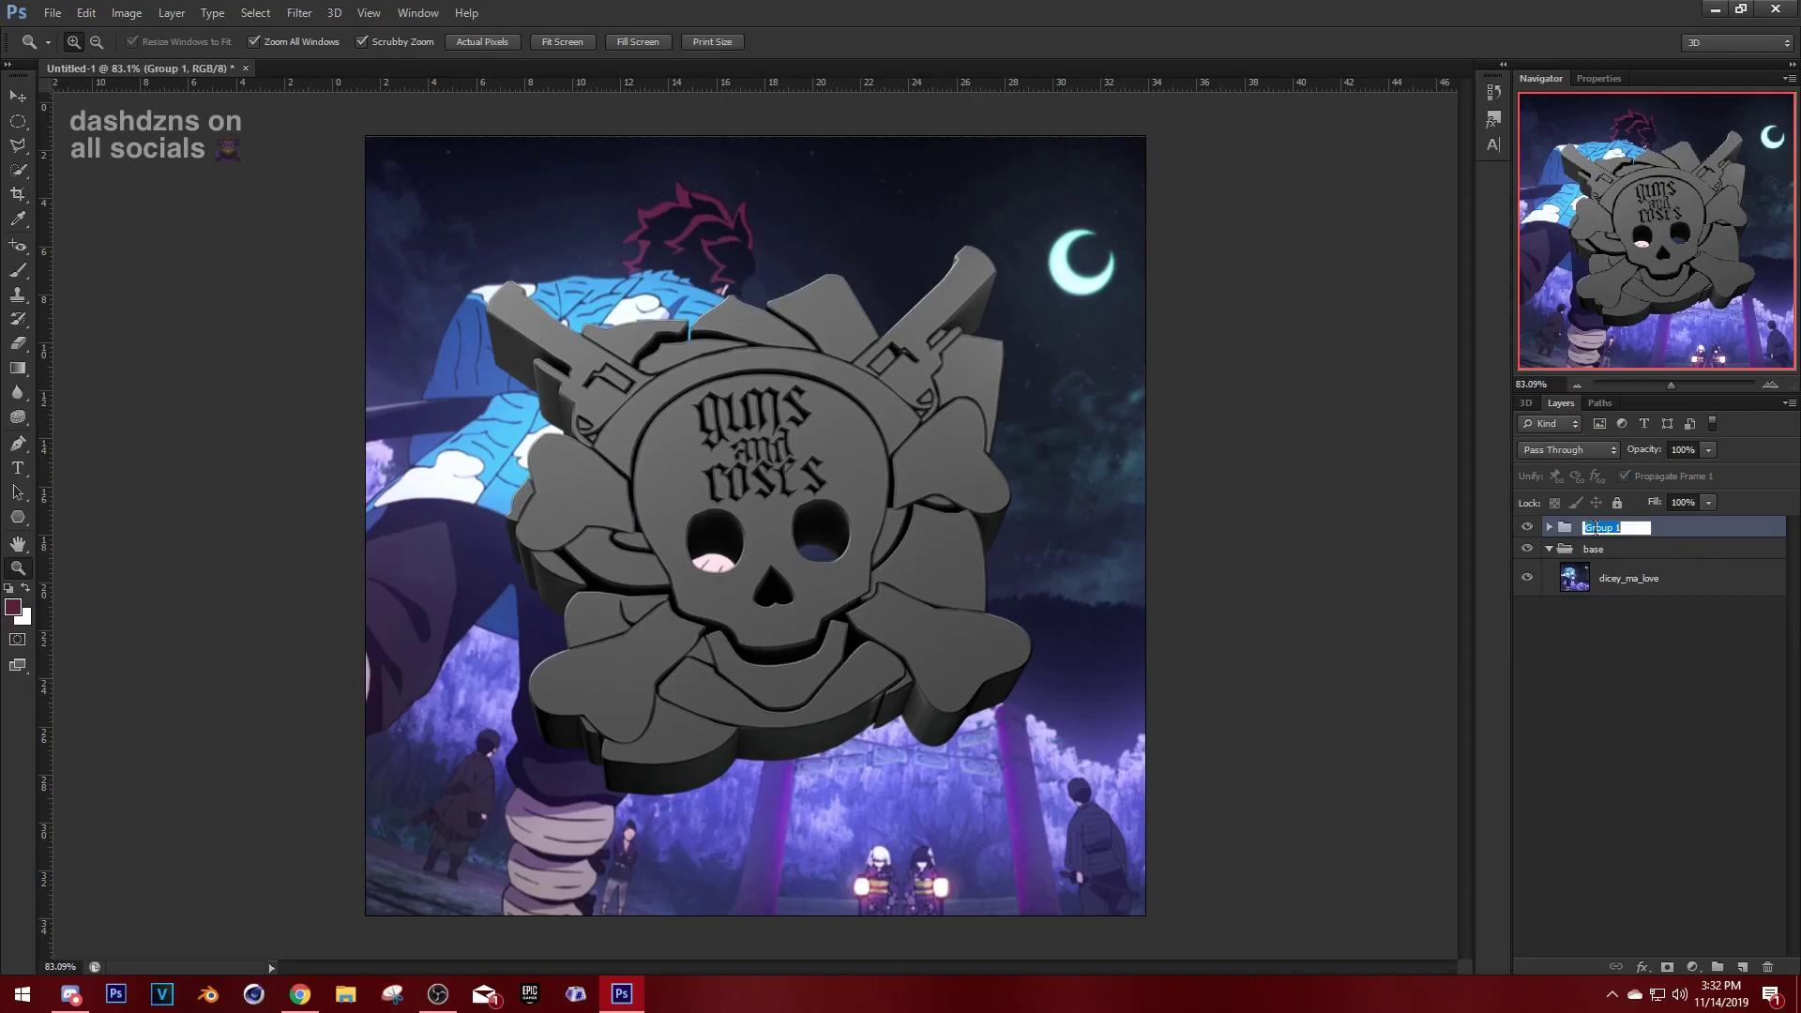
pyautogui.write('logo')
pyautogui.press('Return')
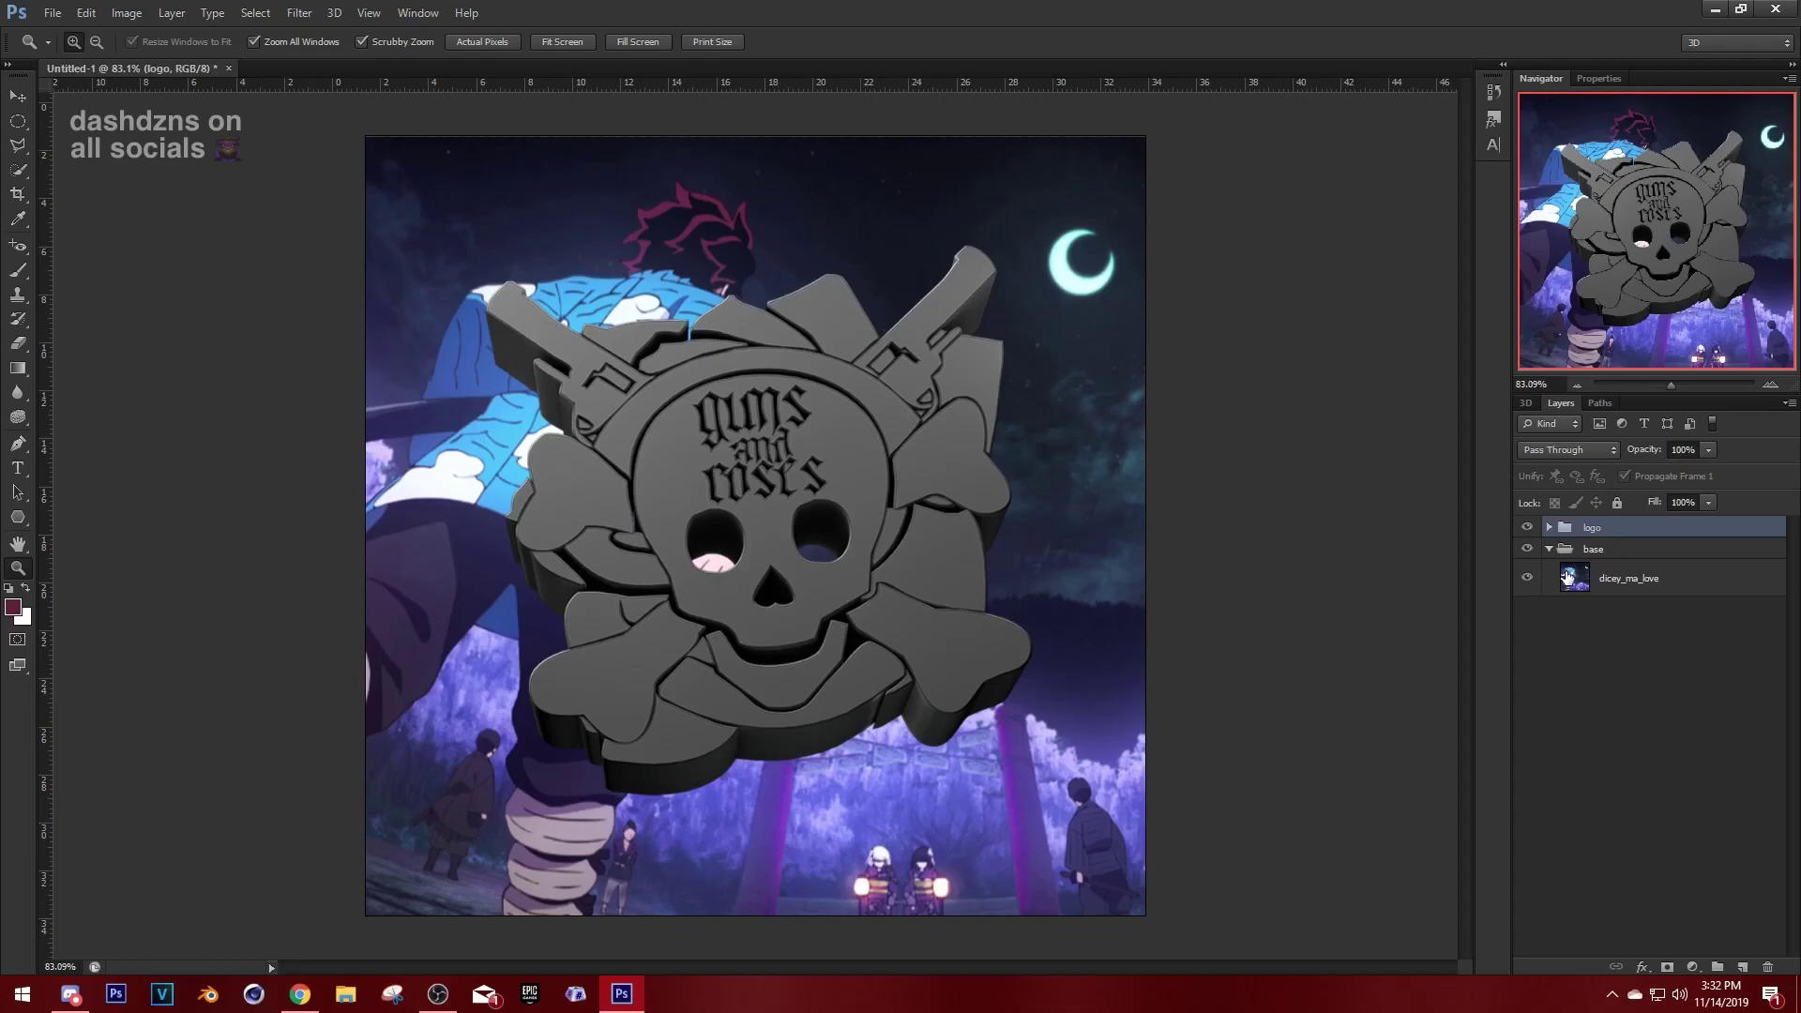
# Duplicate the dicey_ma_love layer into the logo group above gns2d-1 and clip the copy to gns2d-1.
pyautogui.click(1548, 547)
pyautogui.click(1549, 548)
pyautogui.click(1548, 528)
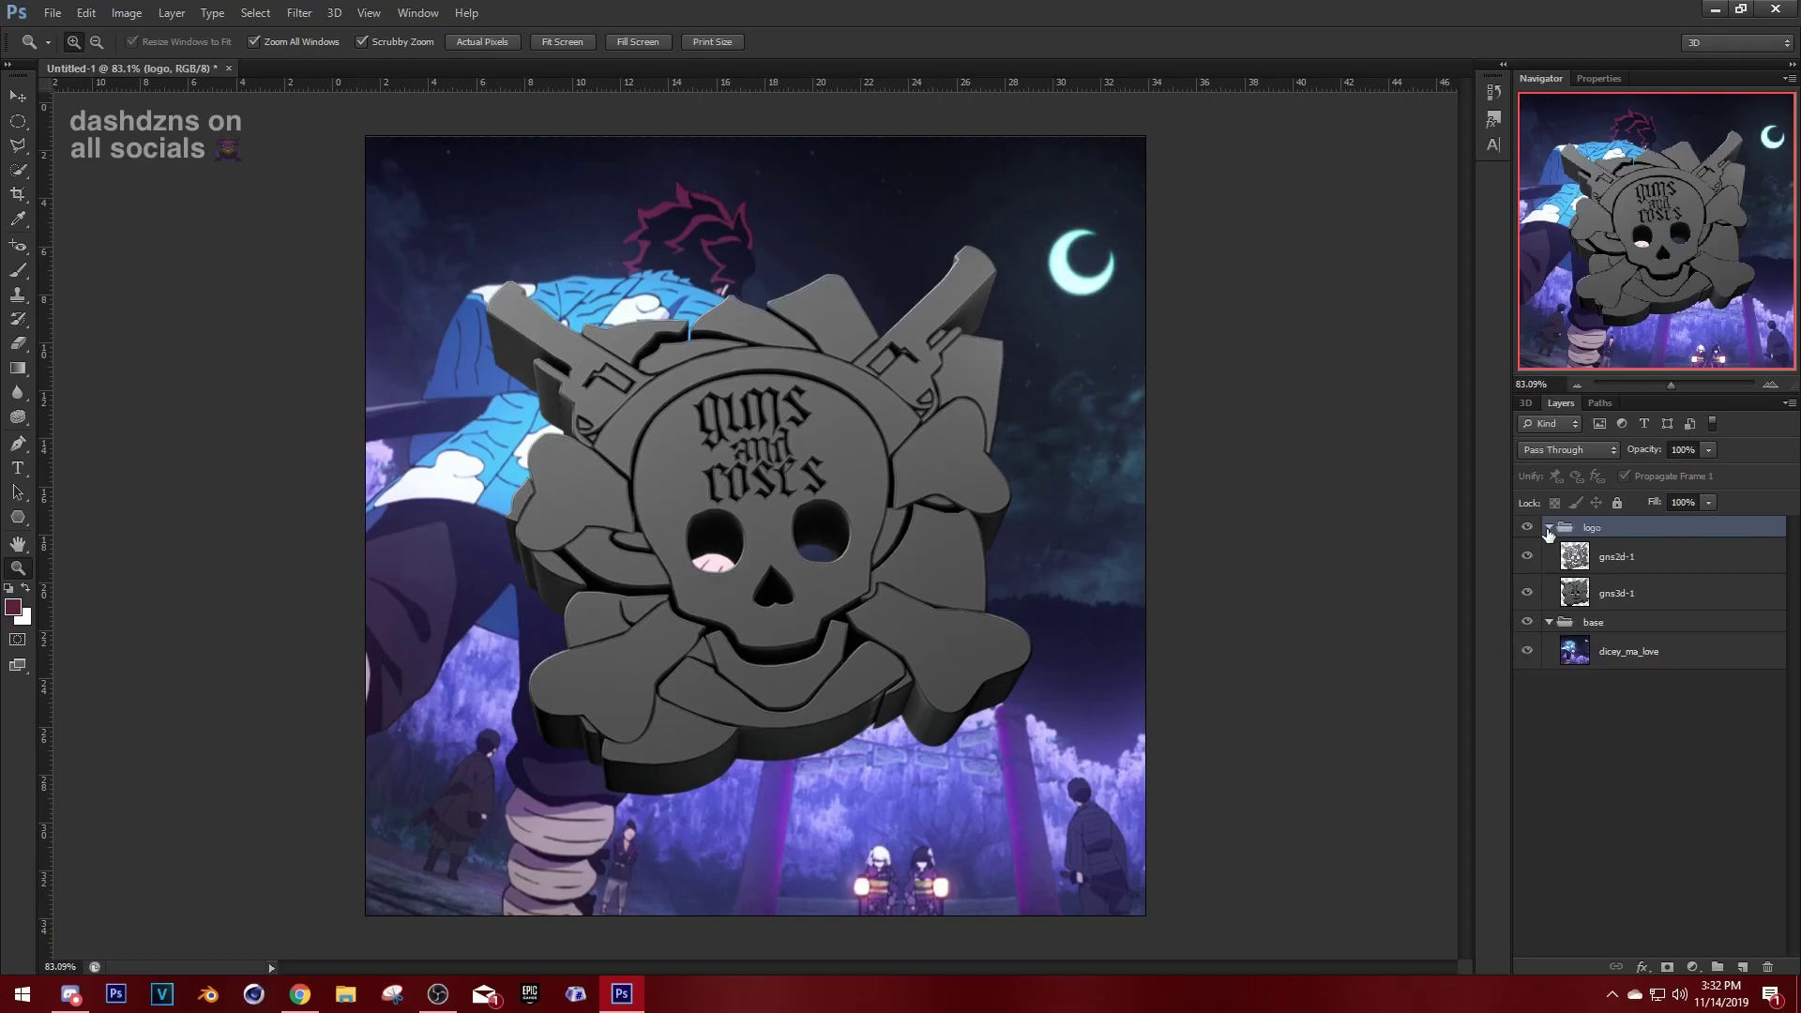
pyautogui.click(1646, 654)
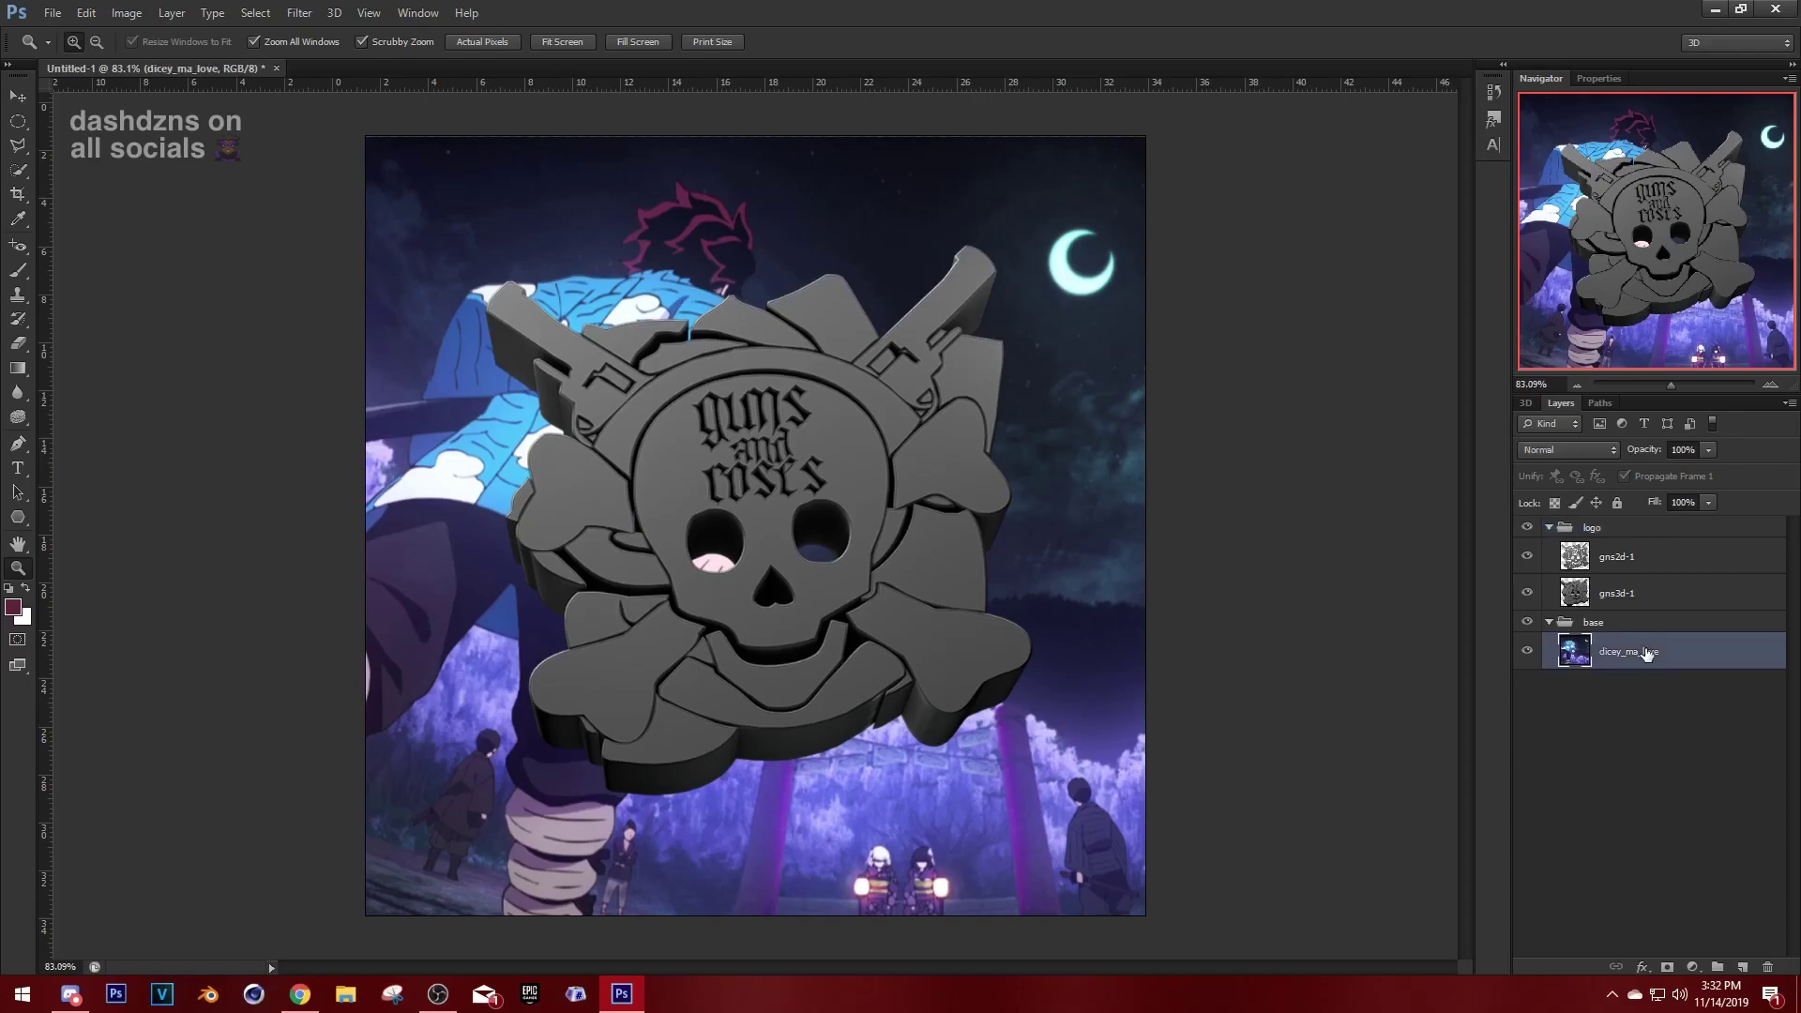
pyautogui.hotkey('ctrl', 'j')
pyautogui.moveTo(1646, 654); pyautogui.dragTo(1651, 559)
pyautogui.rightClick(1651, 558)
pyautogui.click(1499, 488)
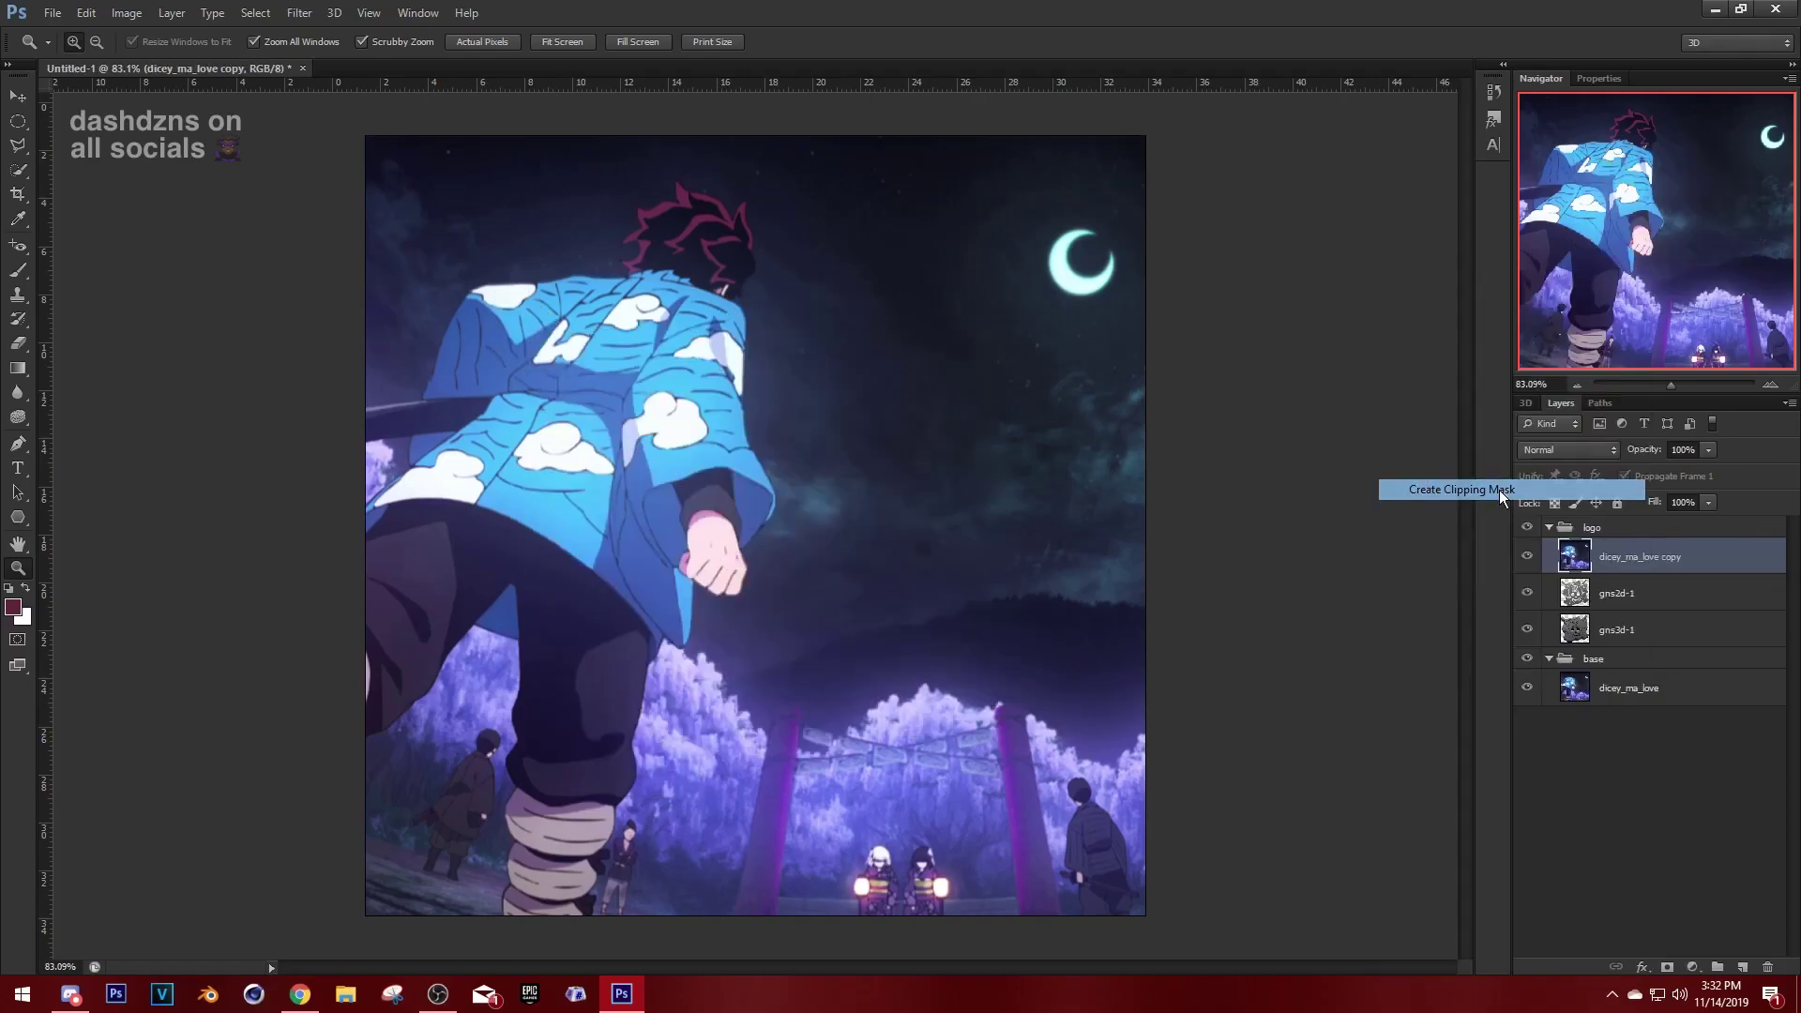
# Apply the last preset layer style, with Inner Glow and Drop Shadow, to the gns2d-1 layer.
pyautogui.click(1493, 119)
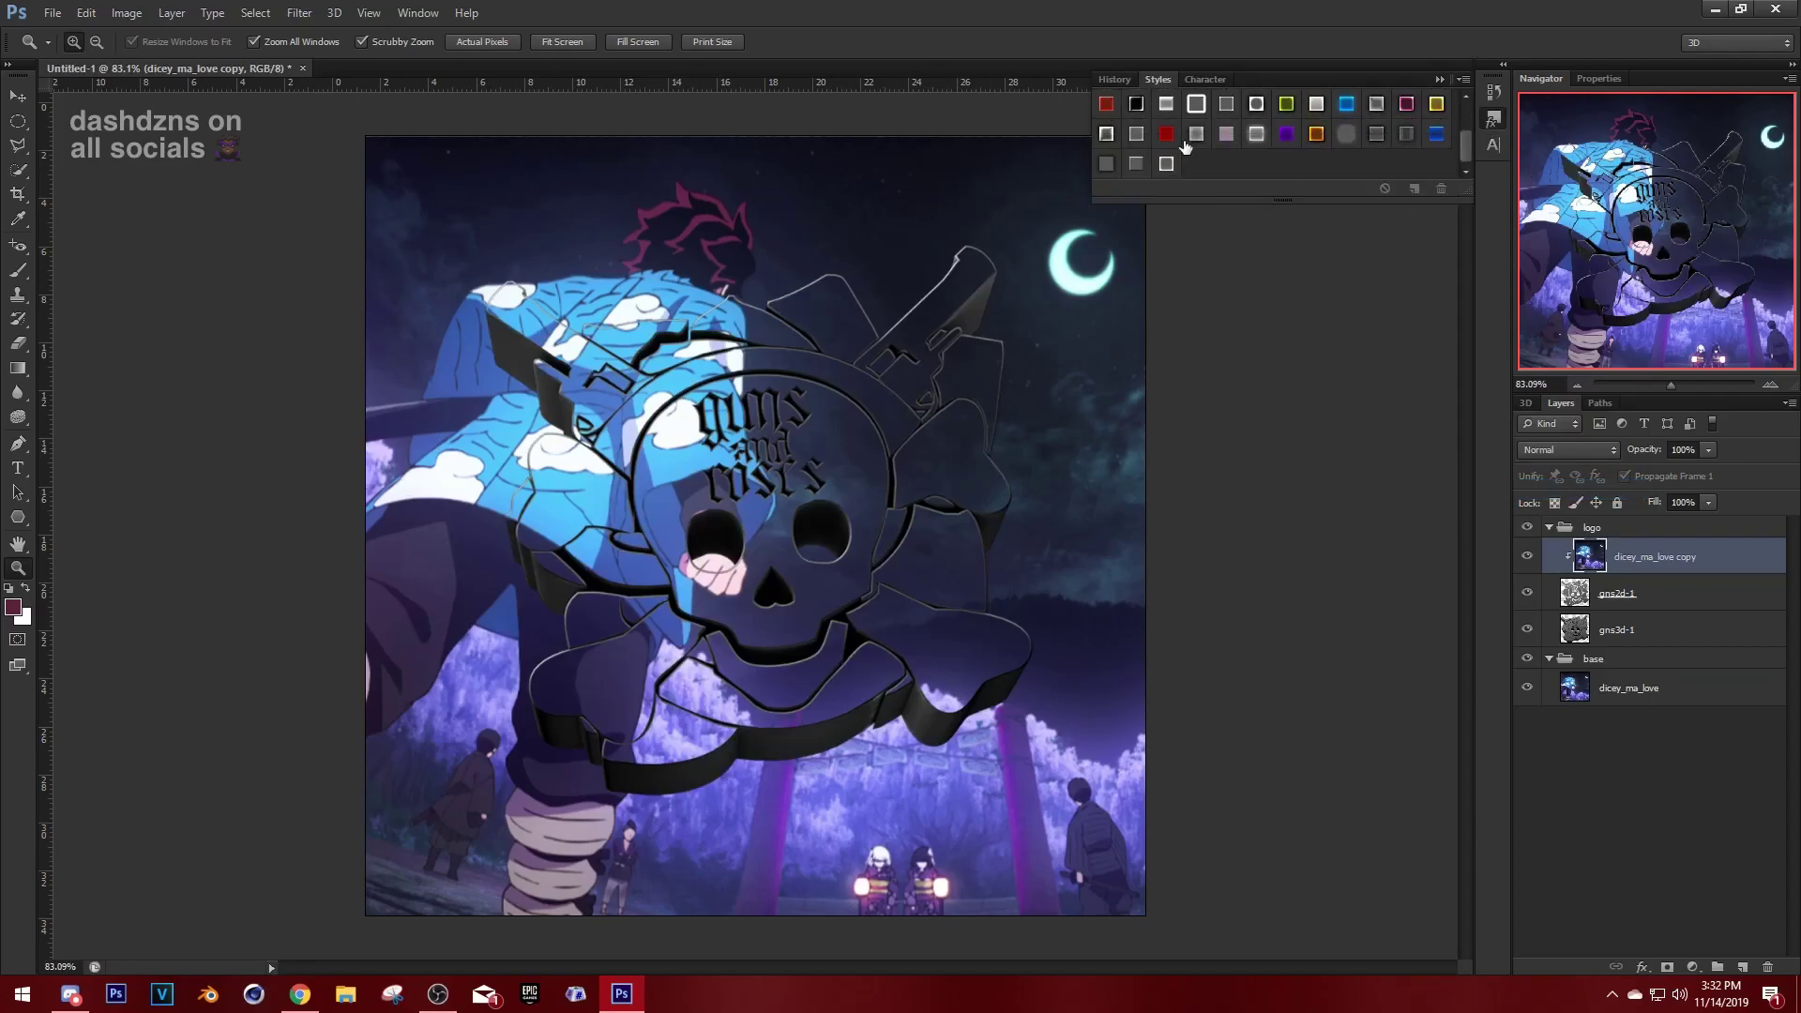
pyautogui.click(1166, 165)
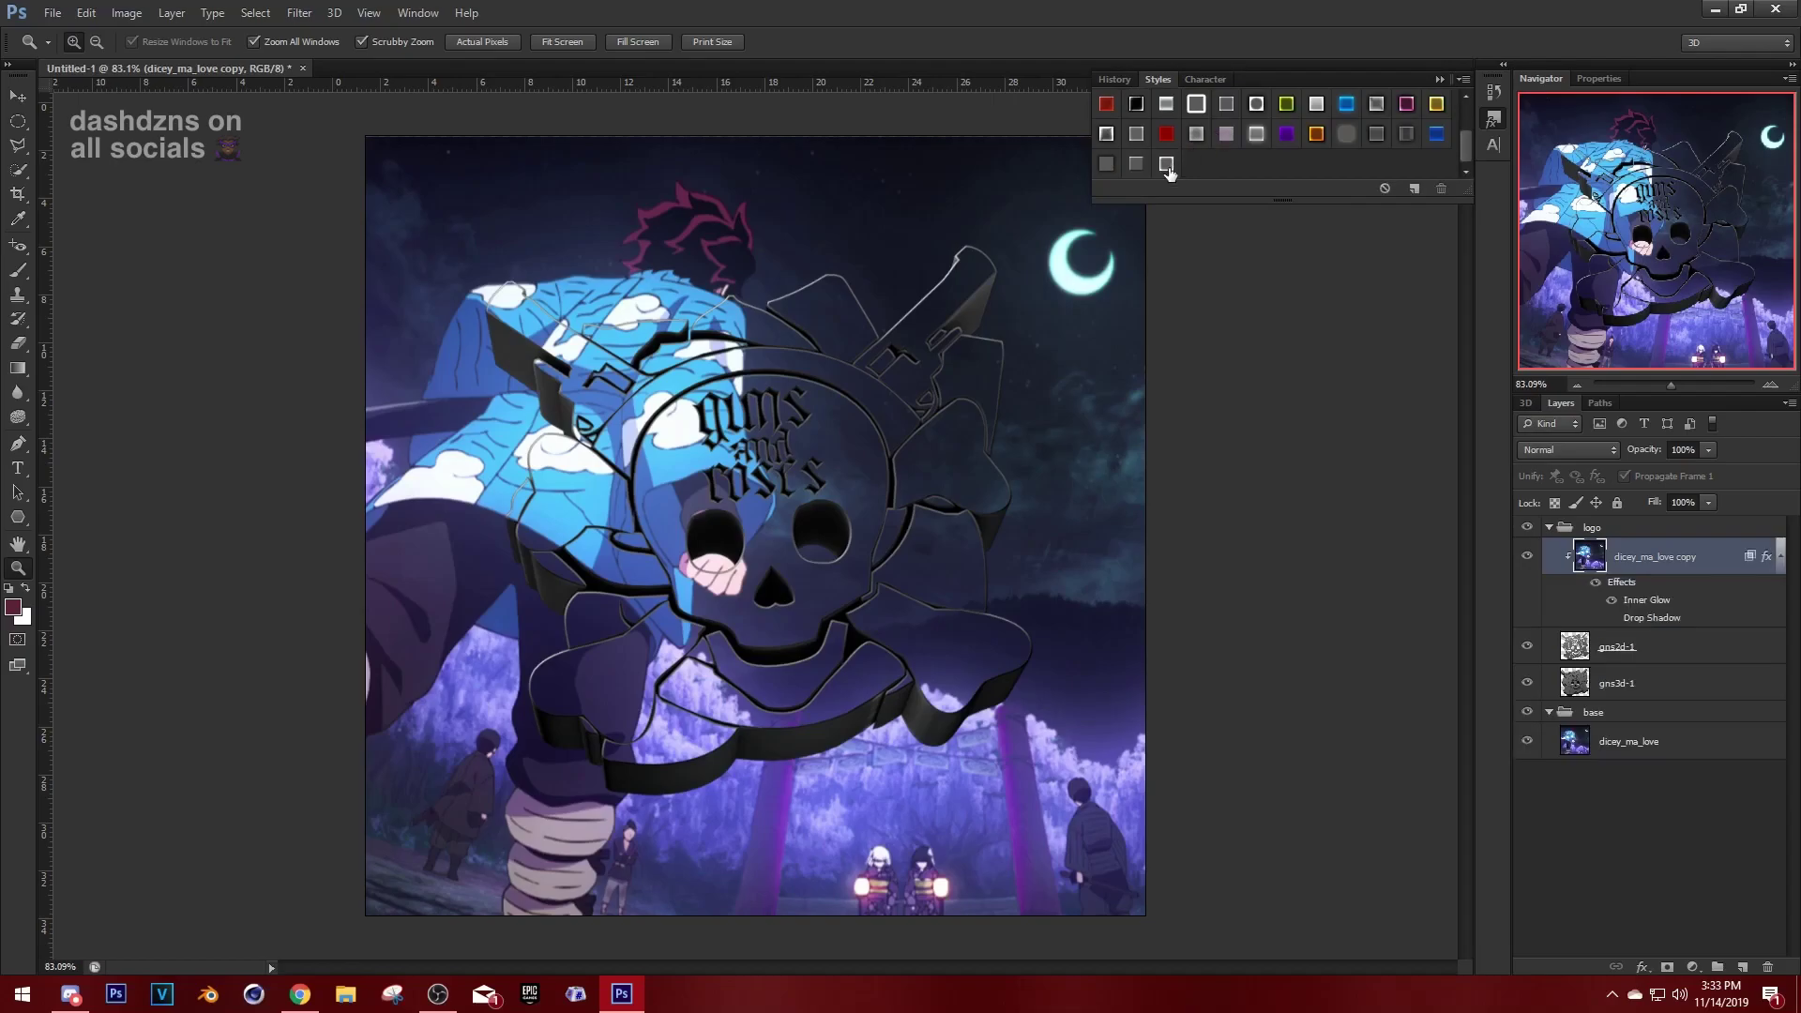
pyautogui.hotkey('ctrl', 'z')
pyautogui.click(1630, 594)
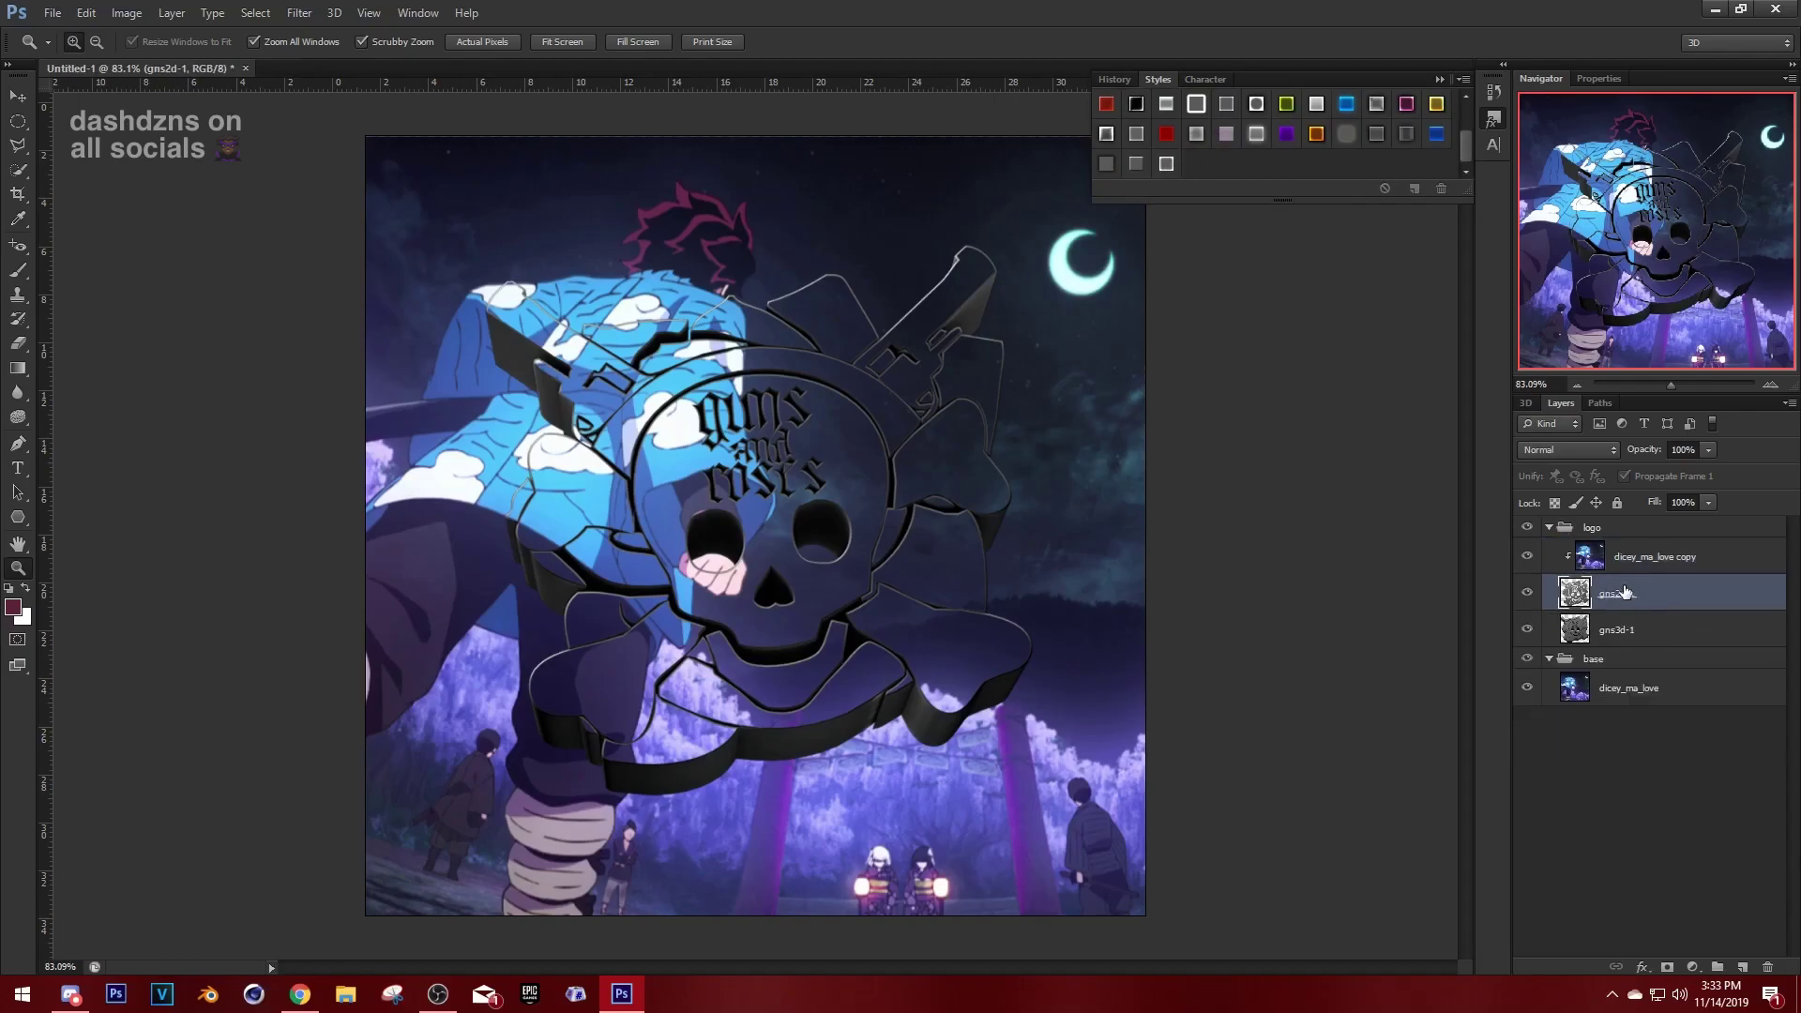
pyautogui.click(1164, 166)
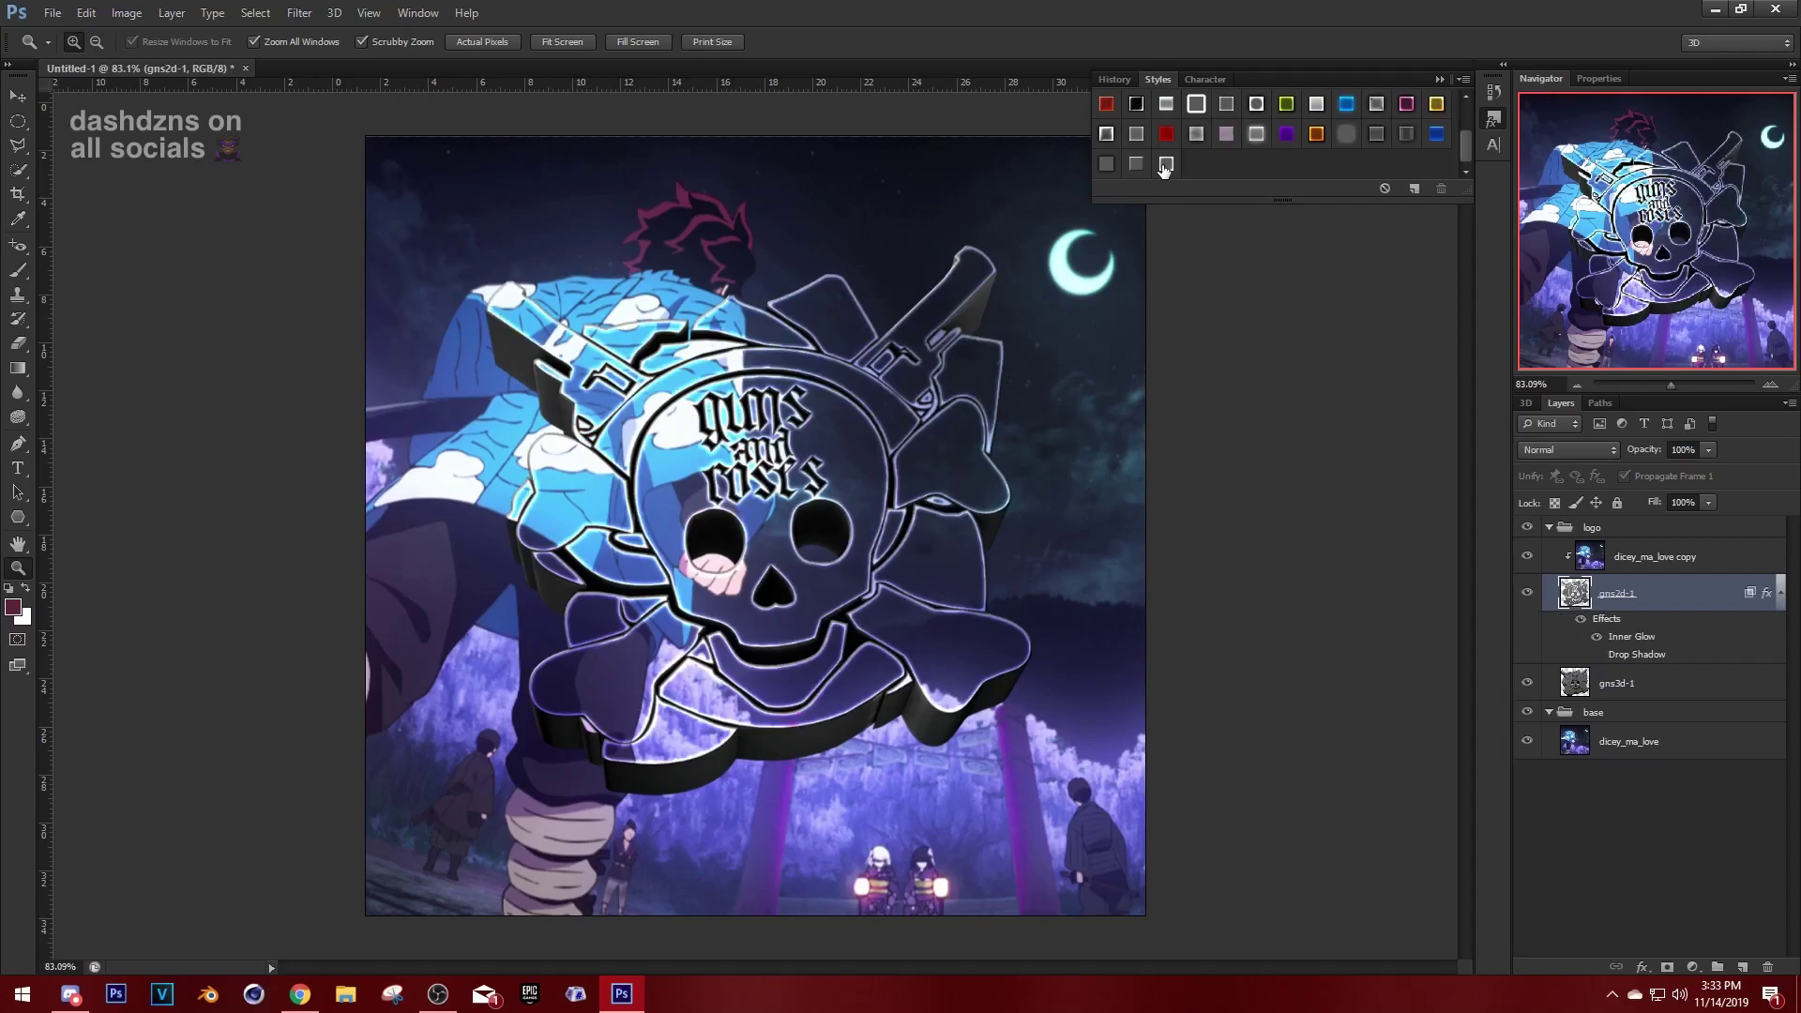
pyautogui.click(1494, 120)
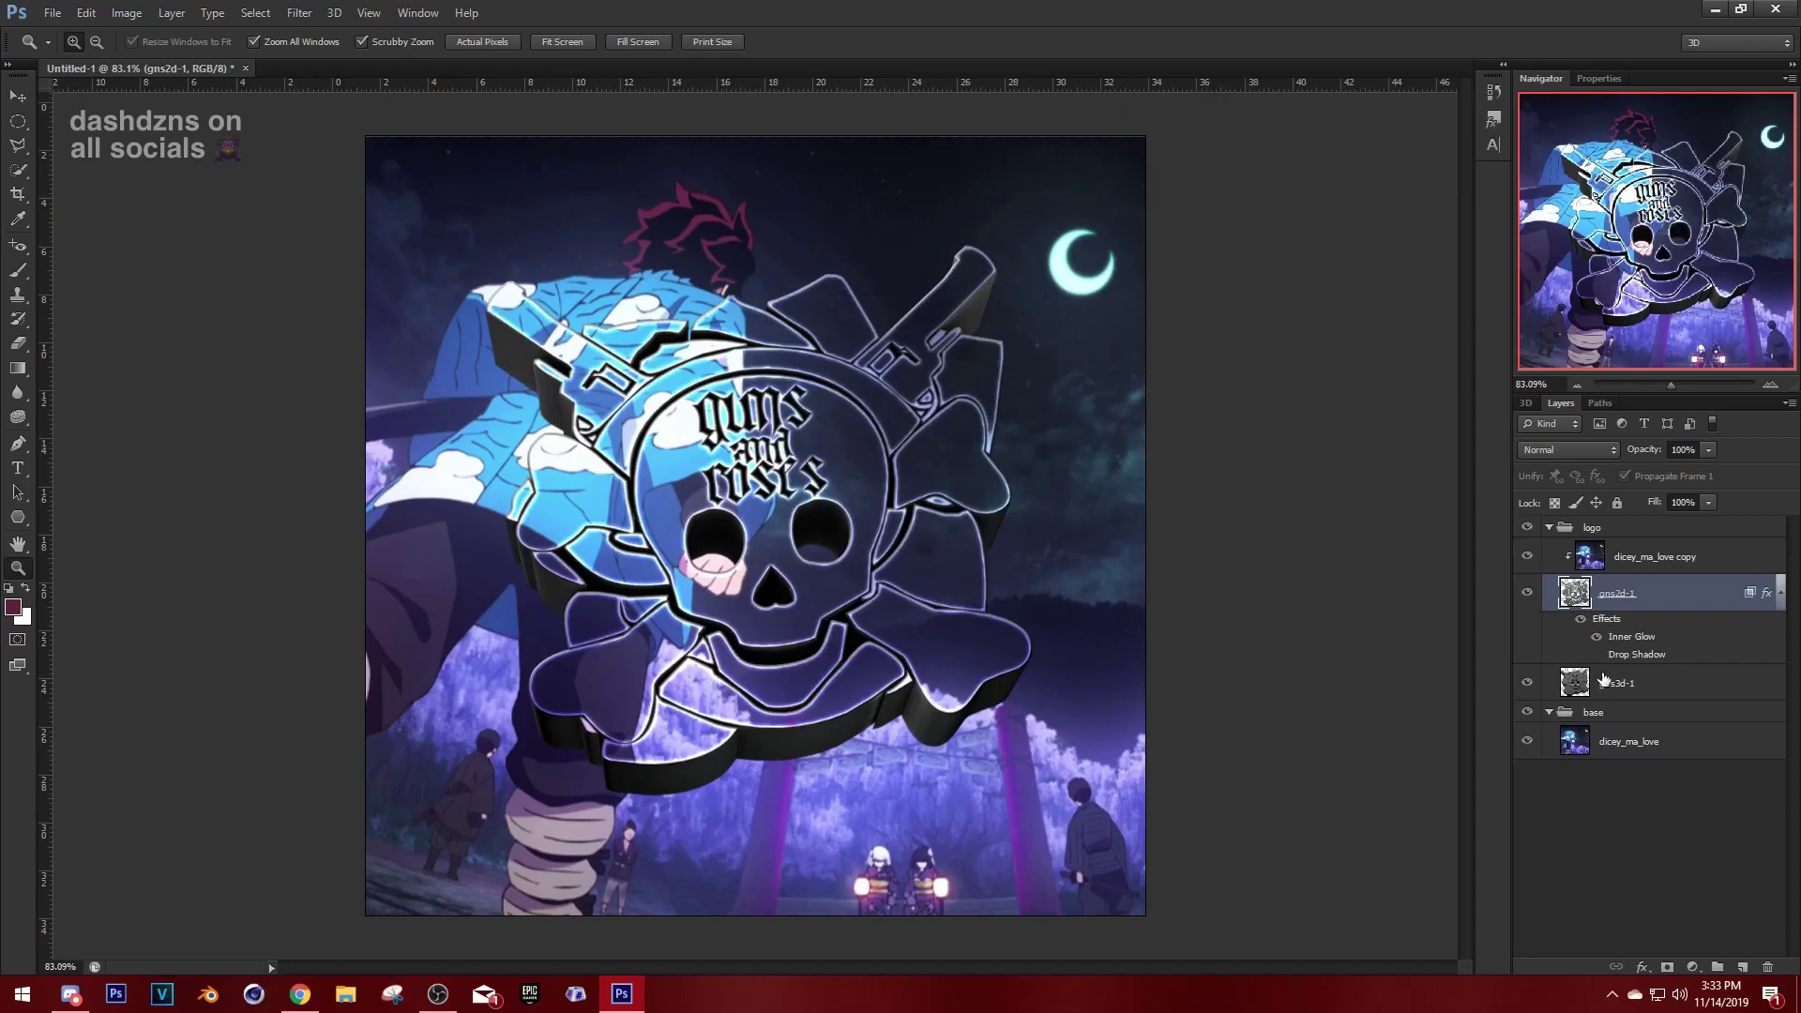
# Apply the preset layer style combining Inner Glow, Satin, Color Overlay and Drop Shadow to the gns3d-1 layer.
pyautogui.click(1619, 694)
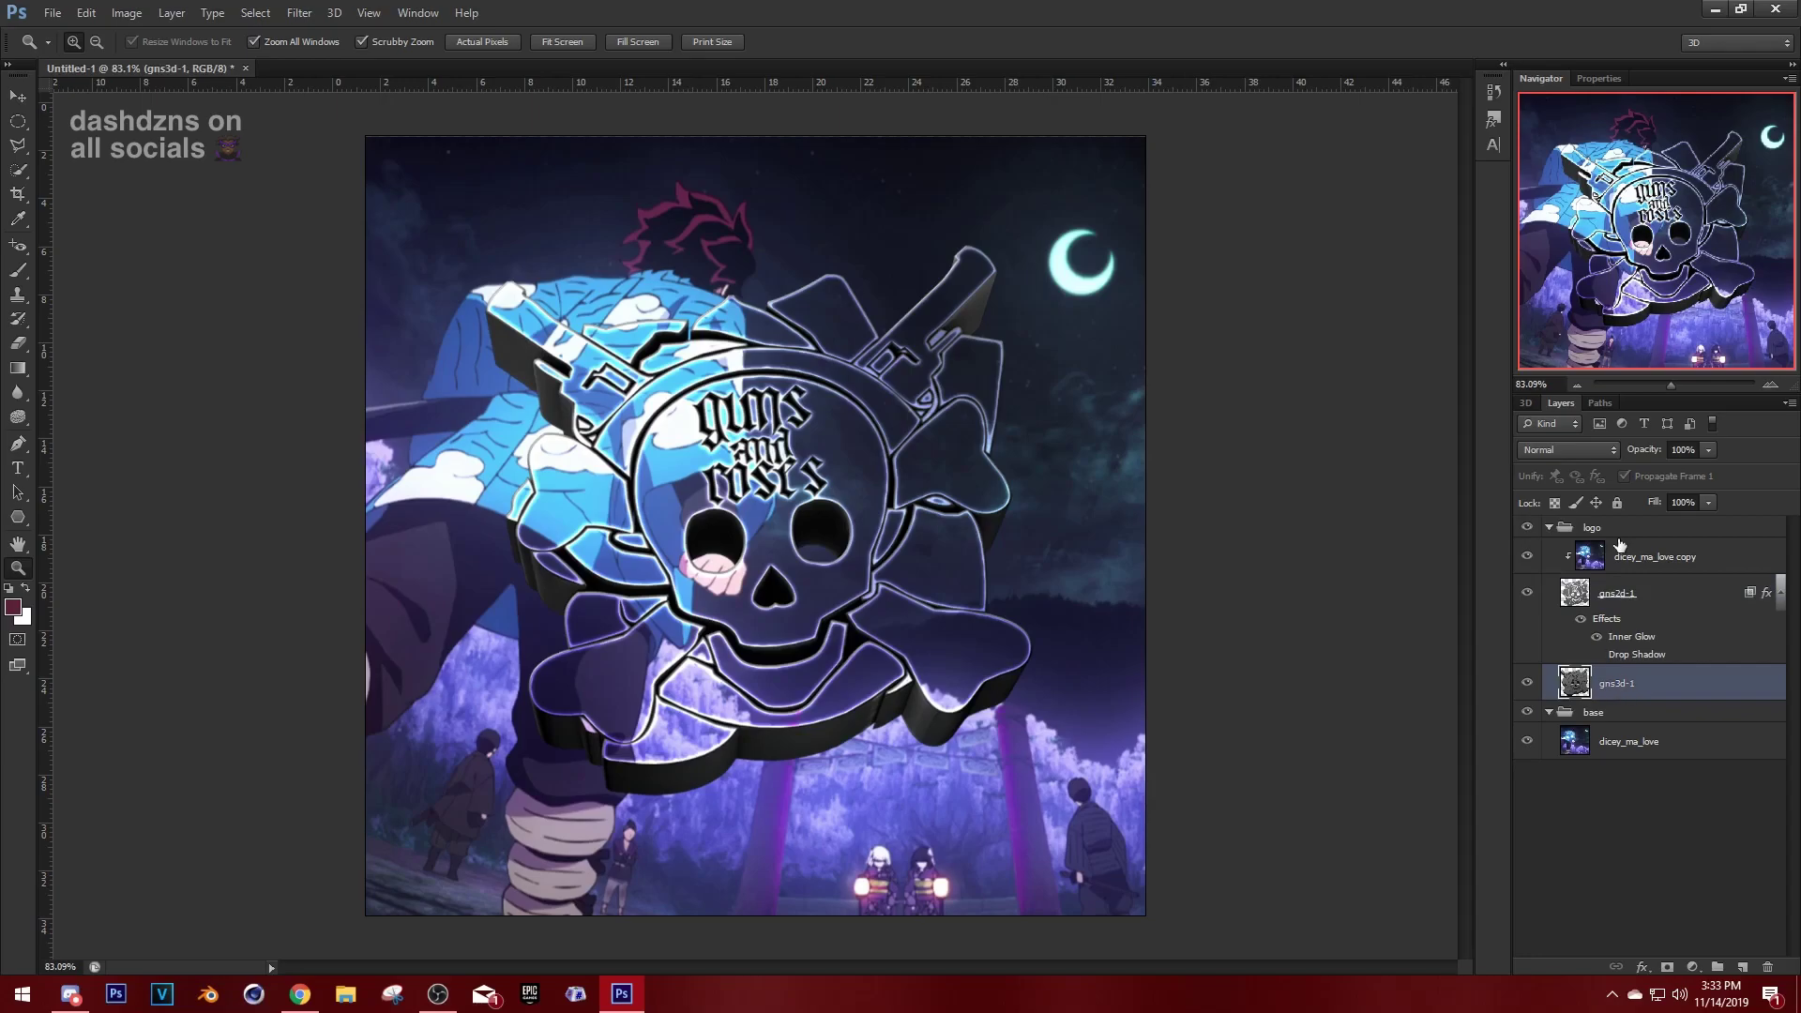
pyautogui.click(1494, 120)
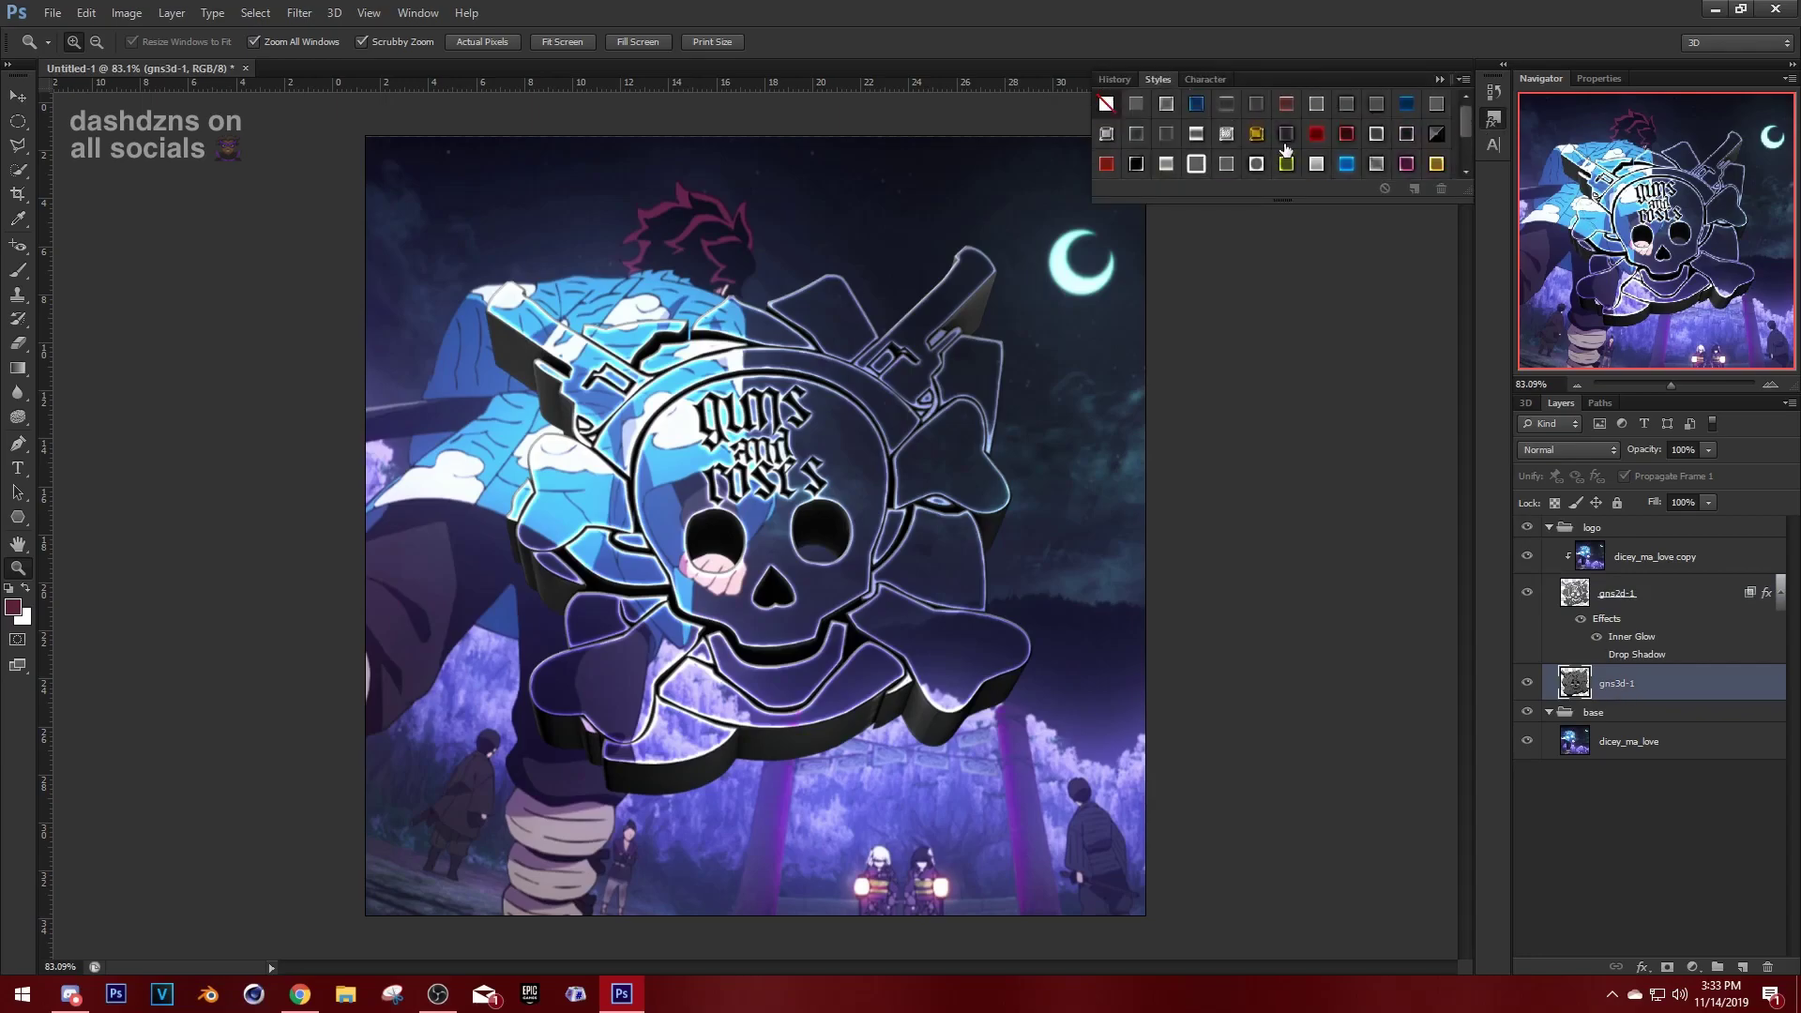
pyautogui.click(1406, 133)
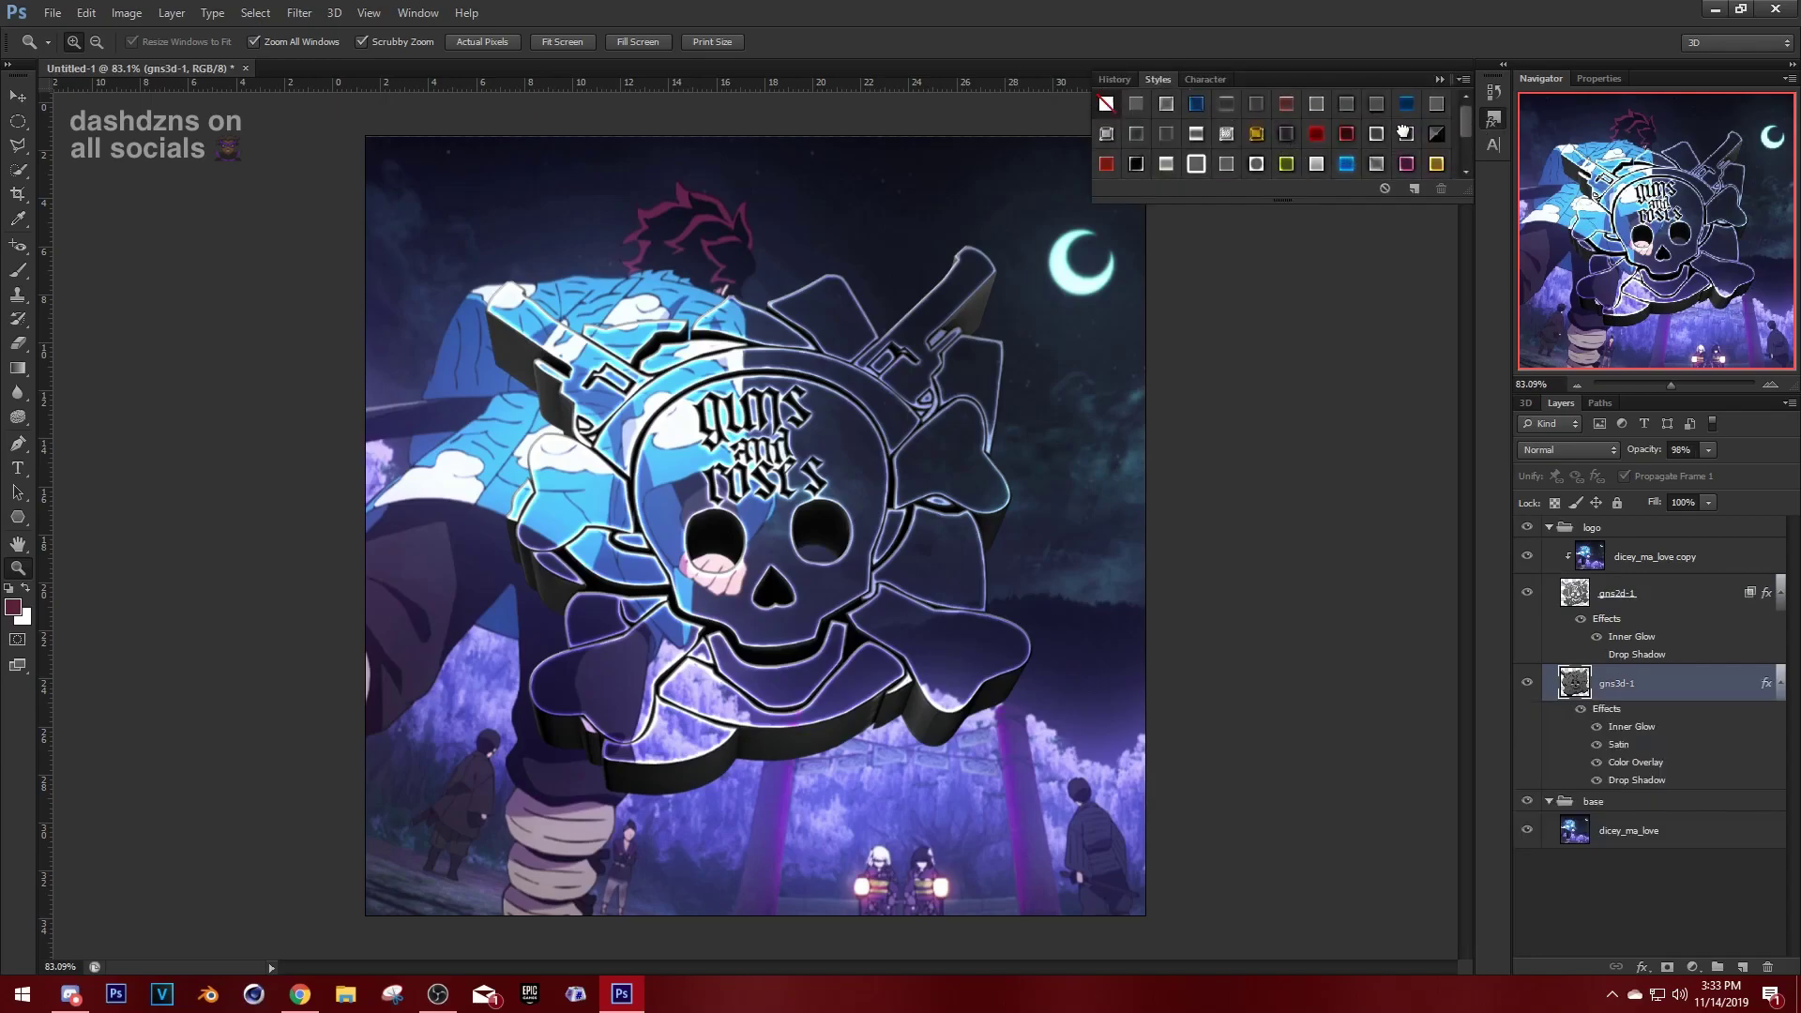
pyautogui.click(1494, 120)
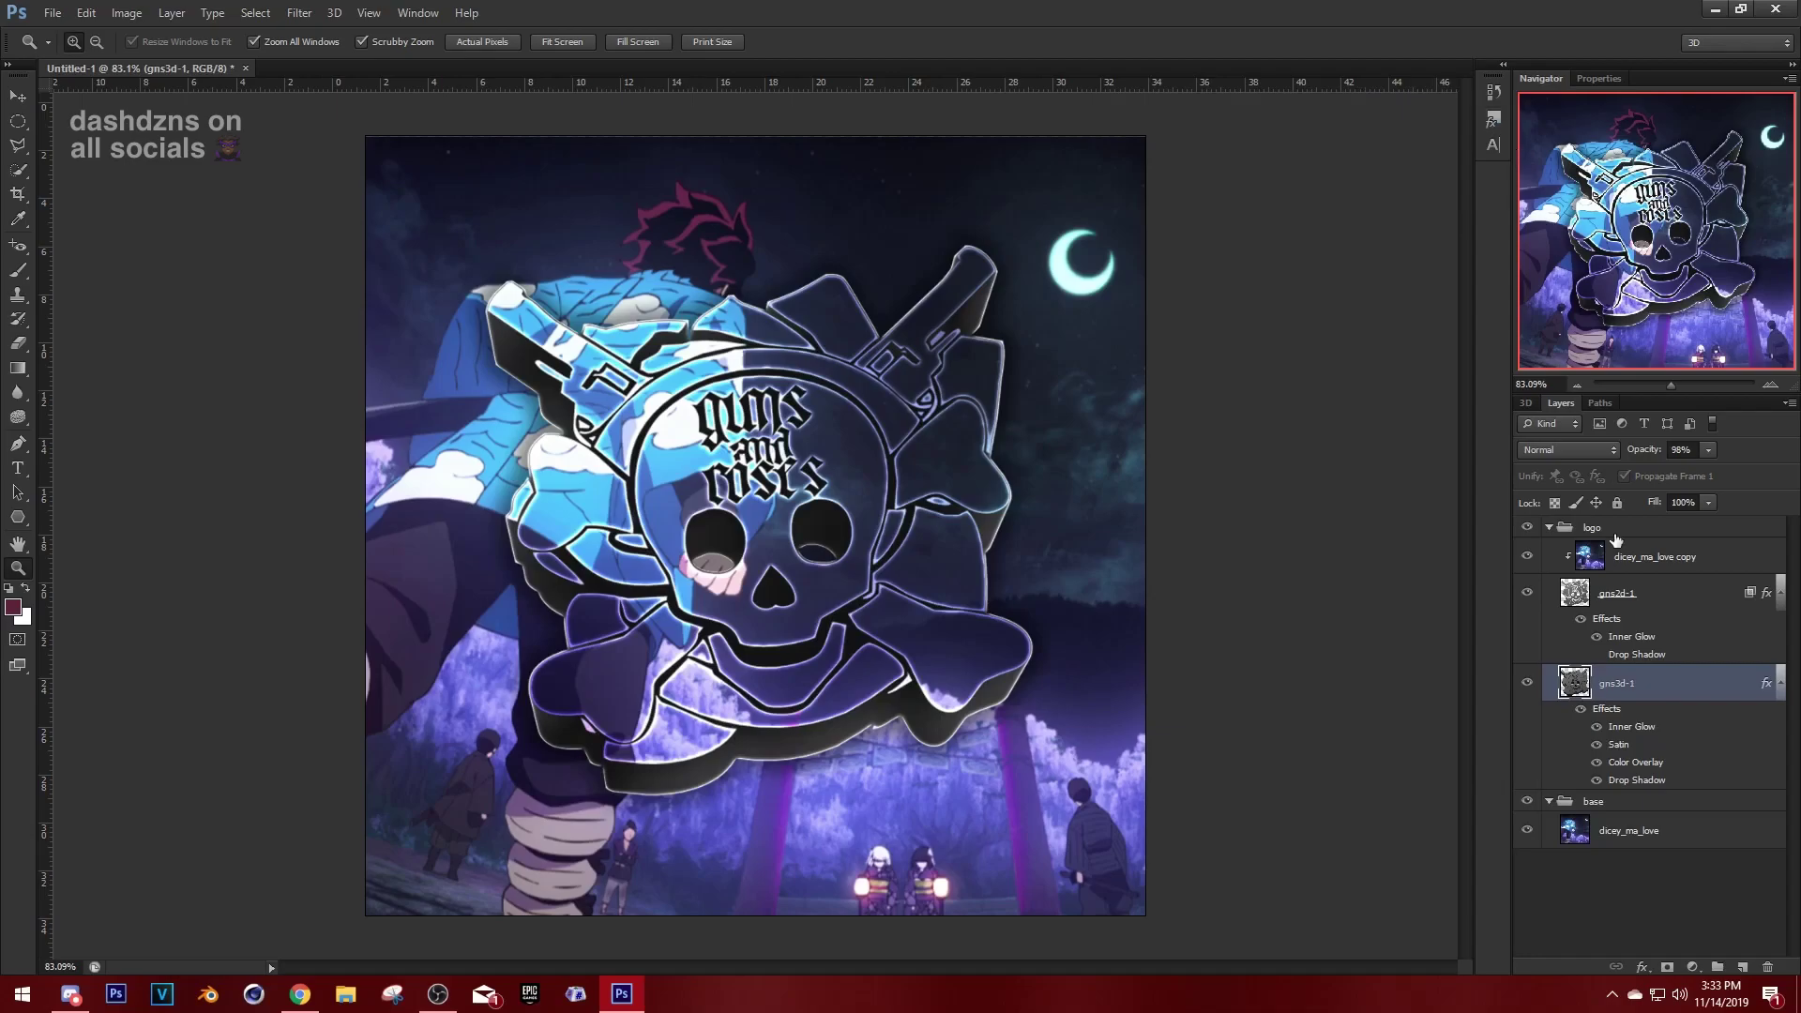
# Review the Inner Glow, Satin, Color Overlay and Drop Shadow settings in the gns3d-1 layer style.
pyautogui.doubleClick(1632, 727)
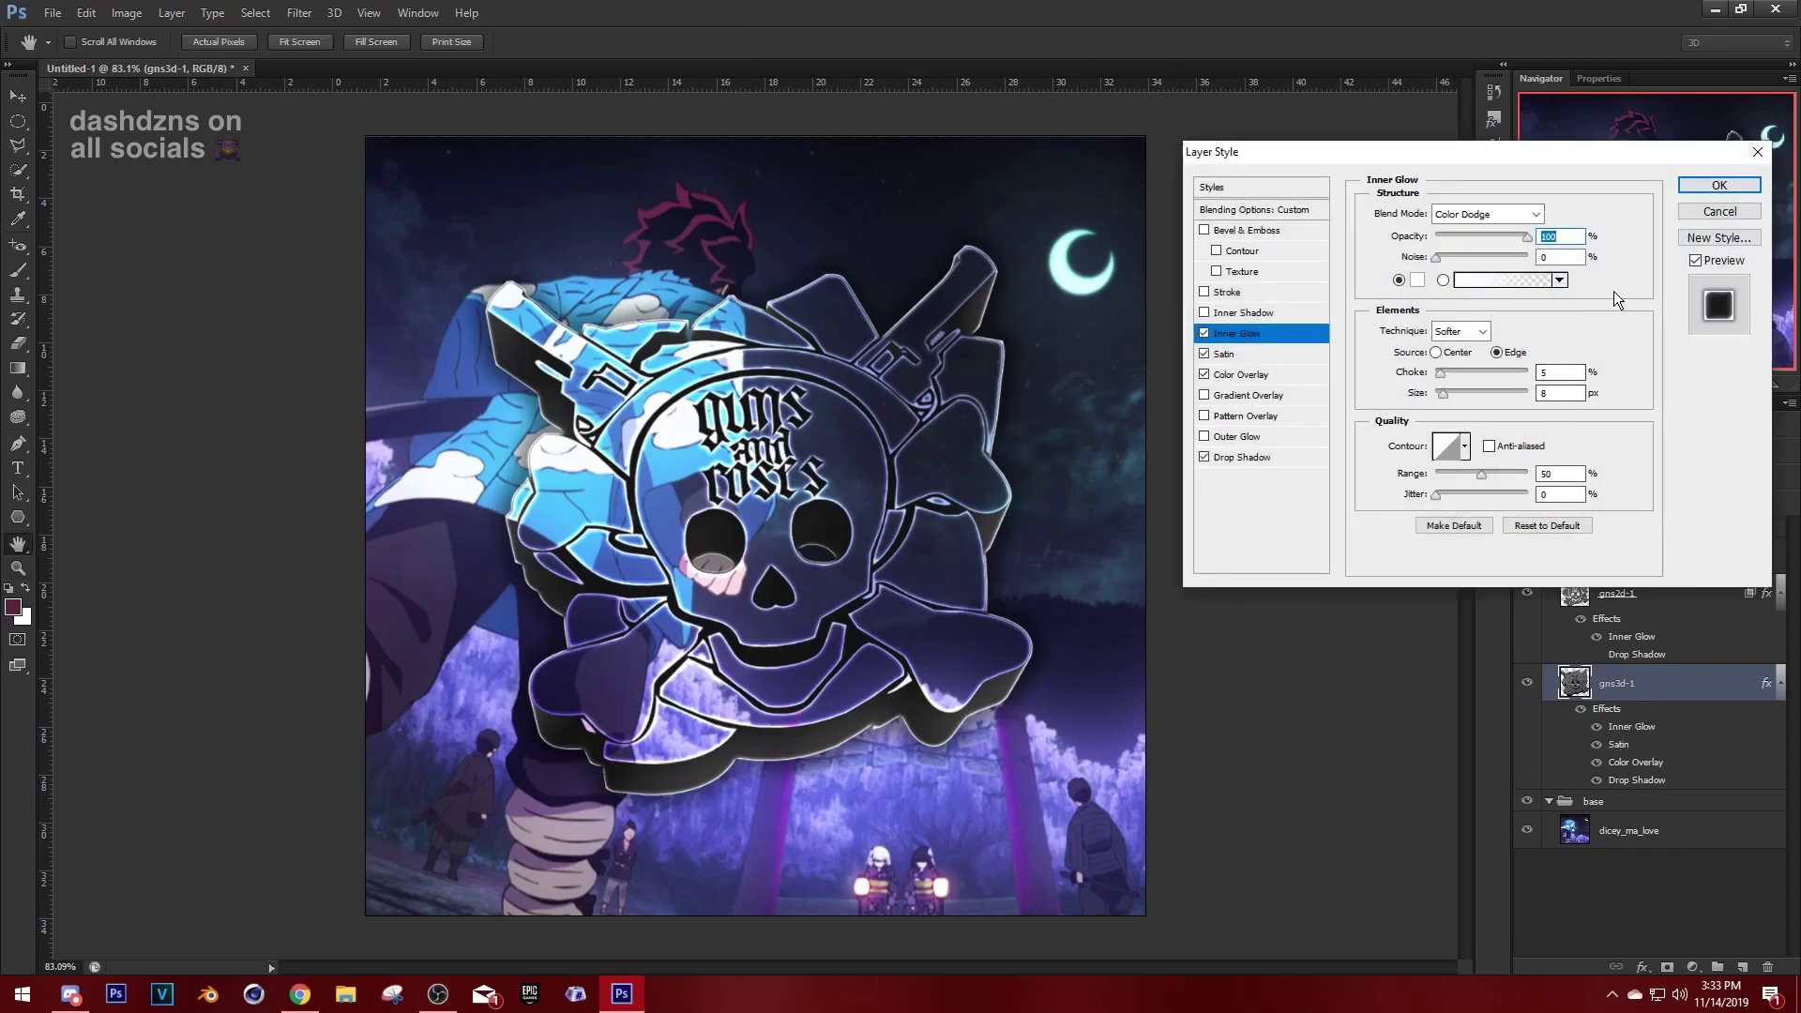
pyautogui.click(1233, 355)
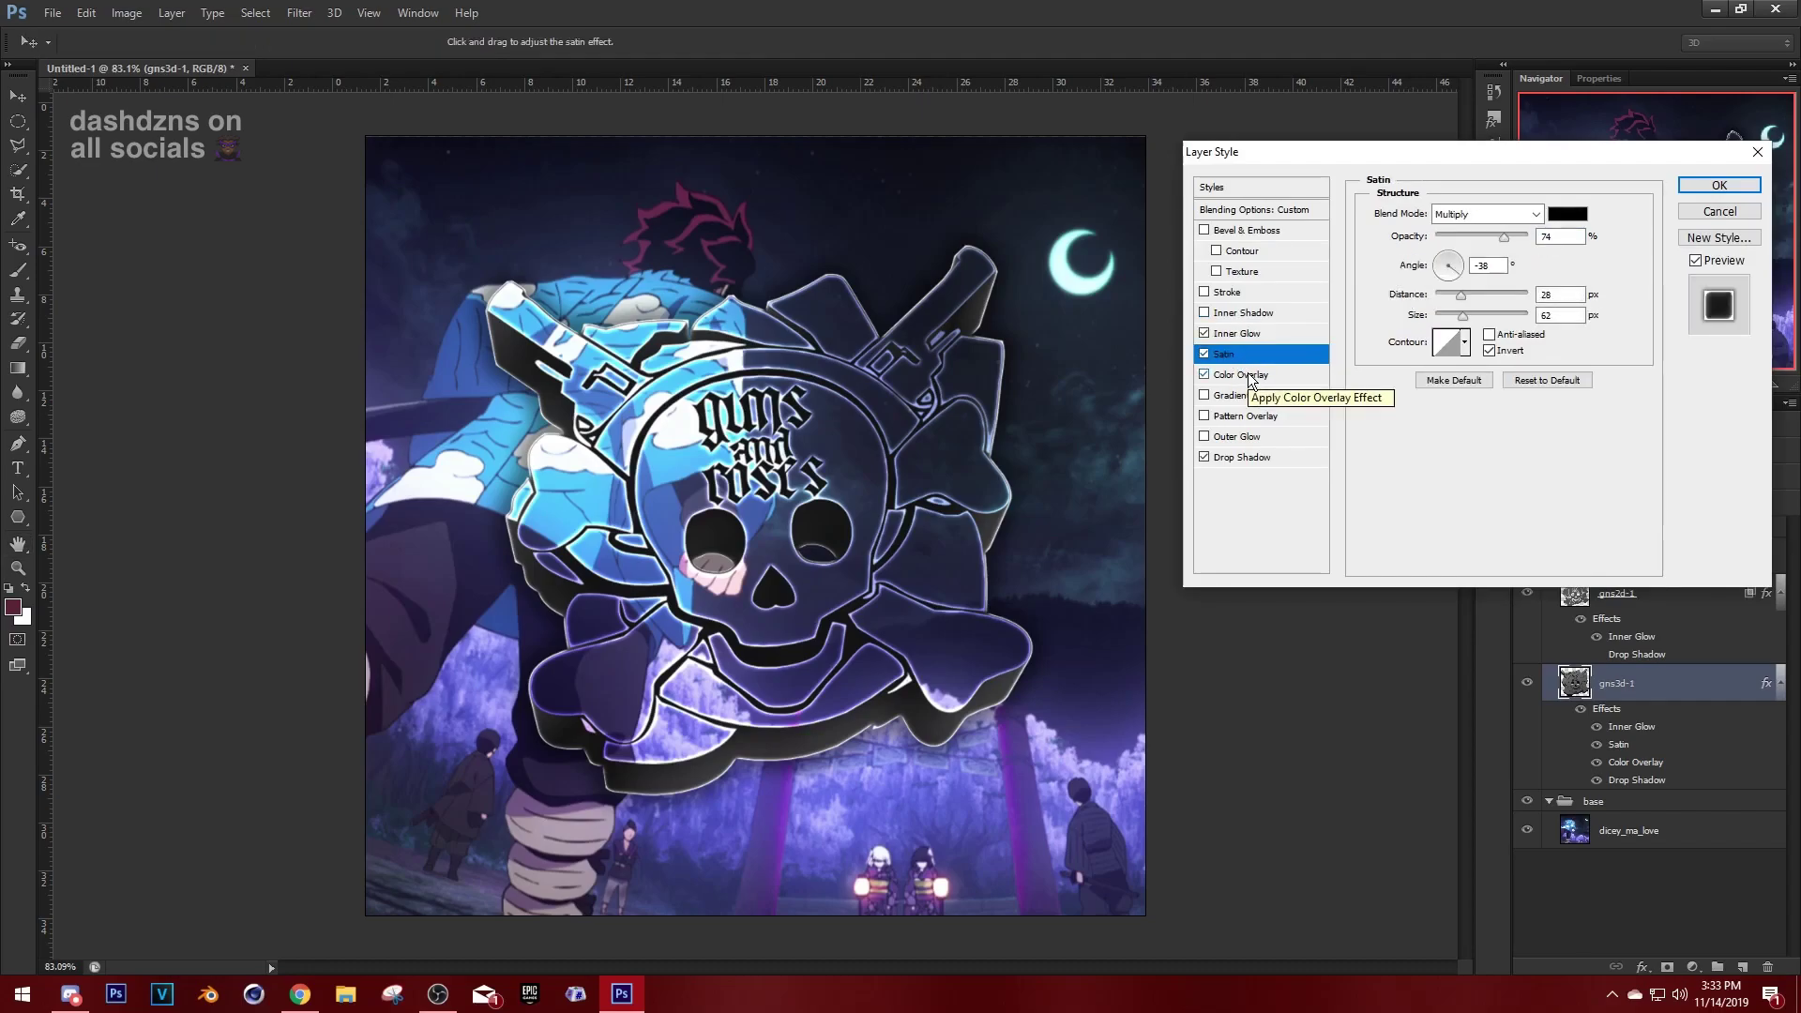
pyautogui.click(1249, 377)
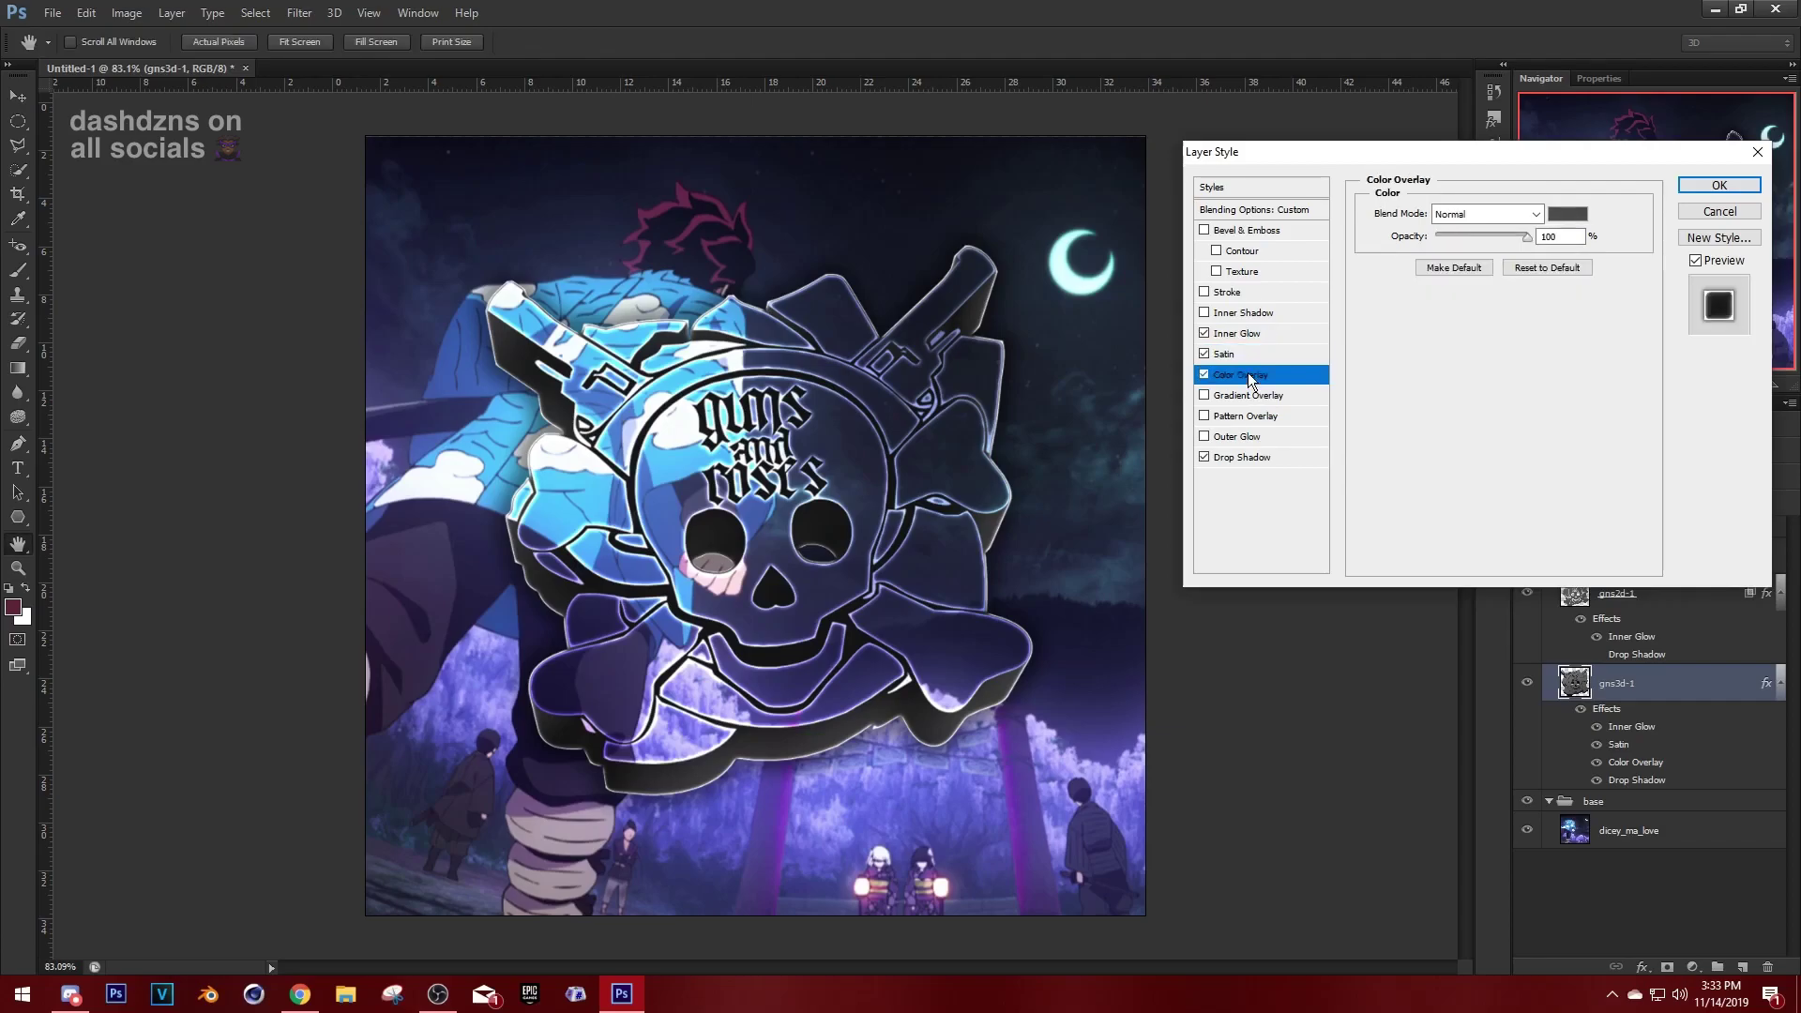
pyautogui.click(1257, 459)
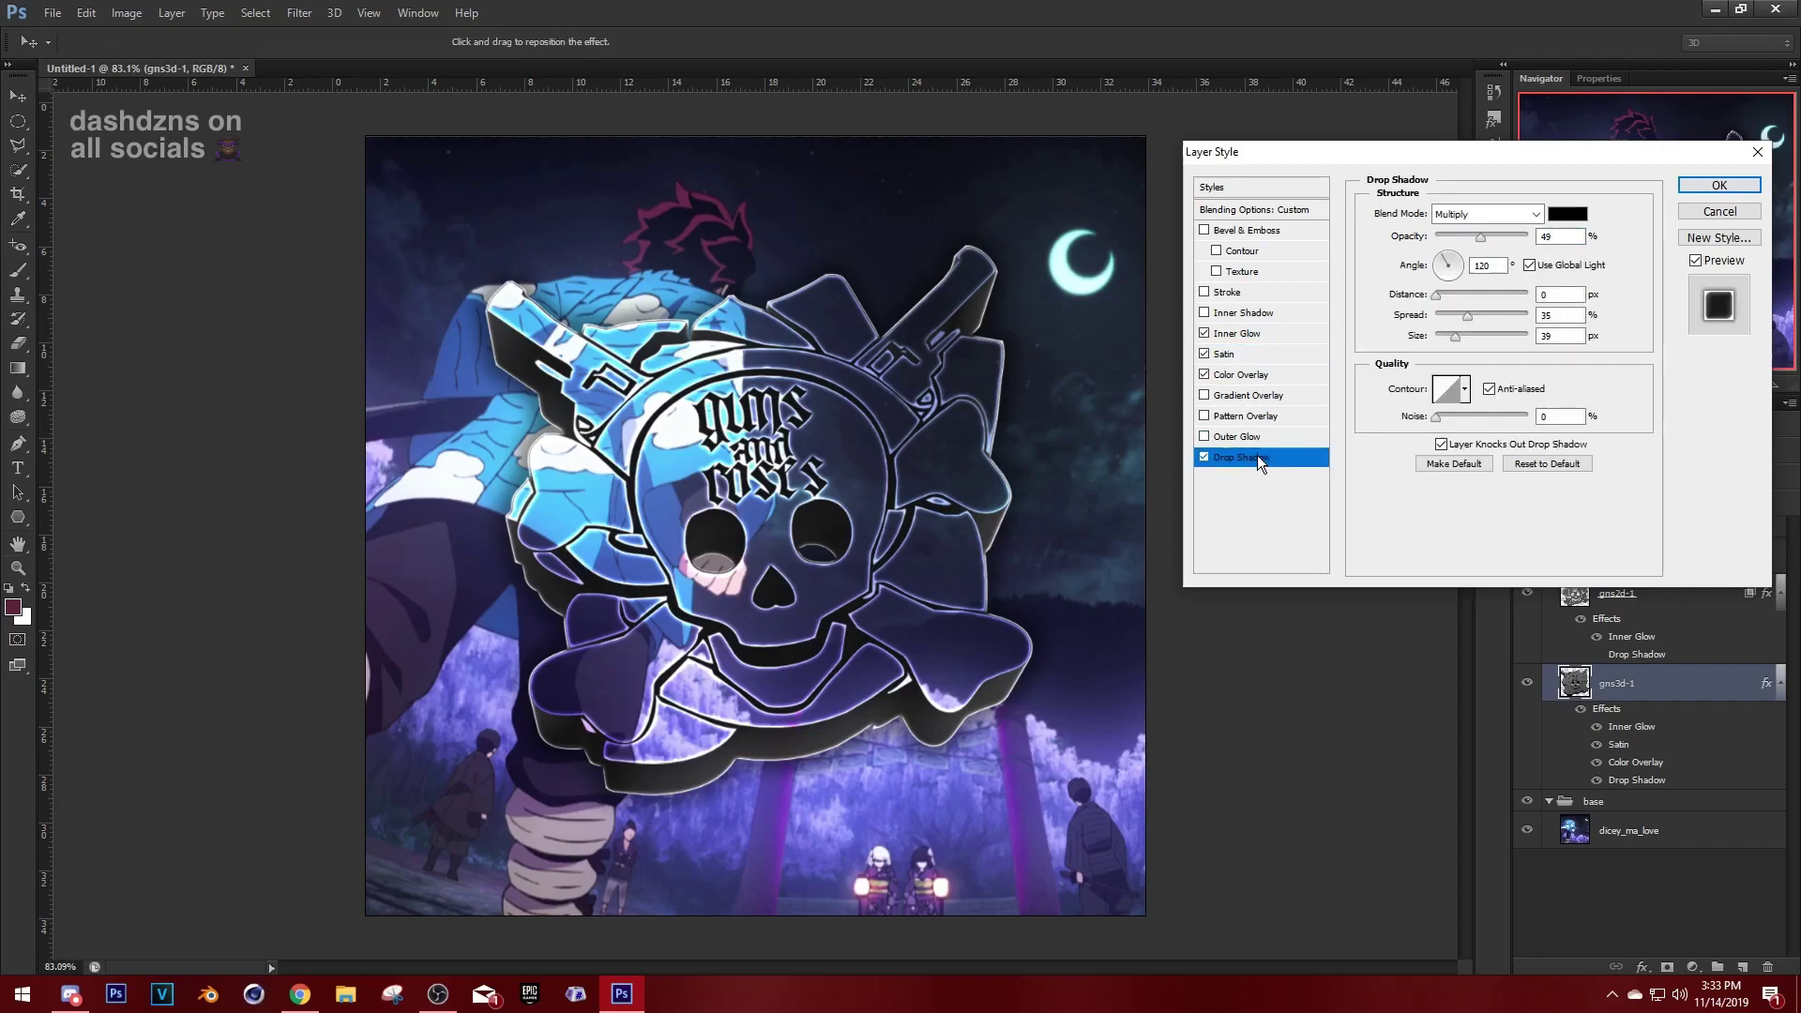
pyautogui.click(1715, 185)
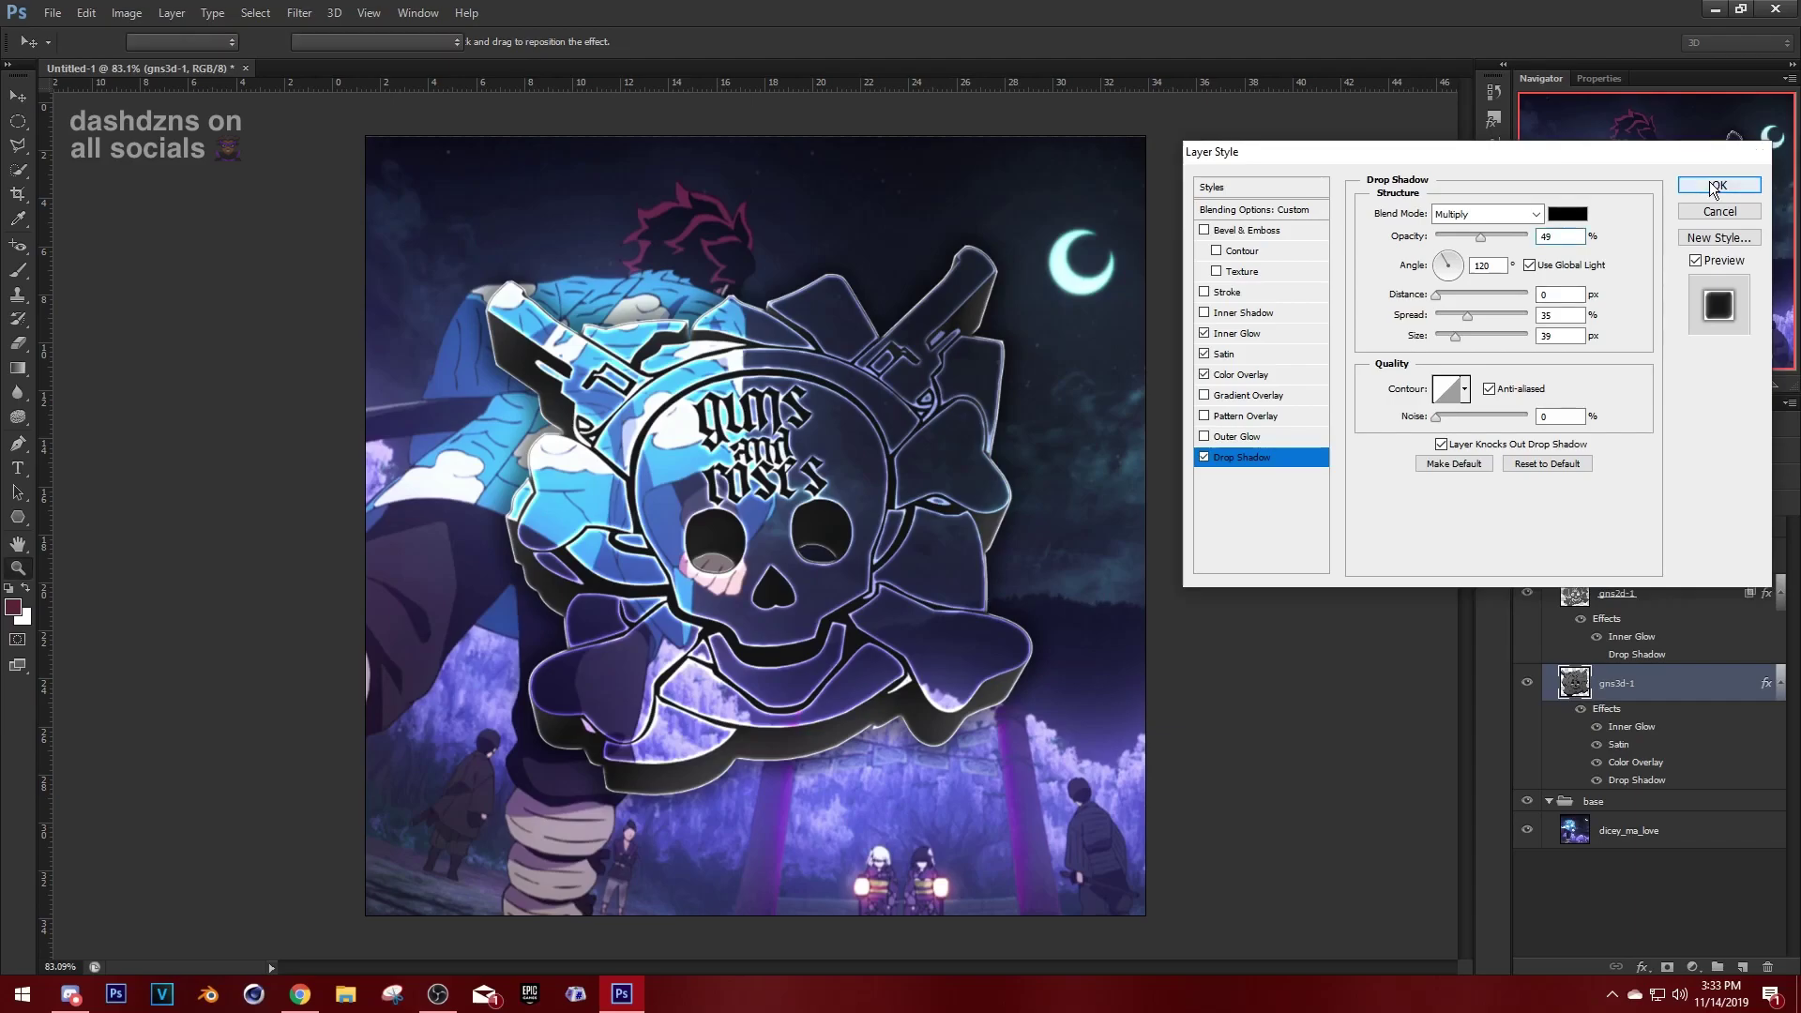
# Collapse the logo group and hide it so only the base image shows.
pyautogui.press('z')
pyautogui.rightClick(835, 446)
pyautogui.click(915, 475)
pyautogui.rightClick(891, 455)
pyautogui.click(952, 465)
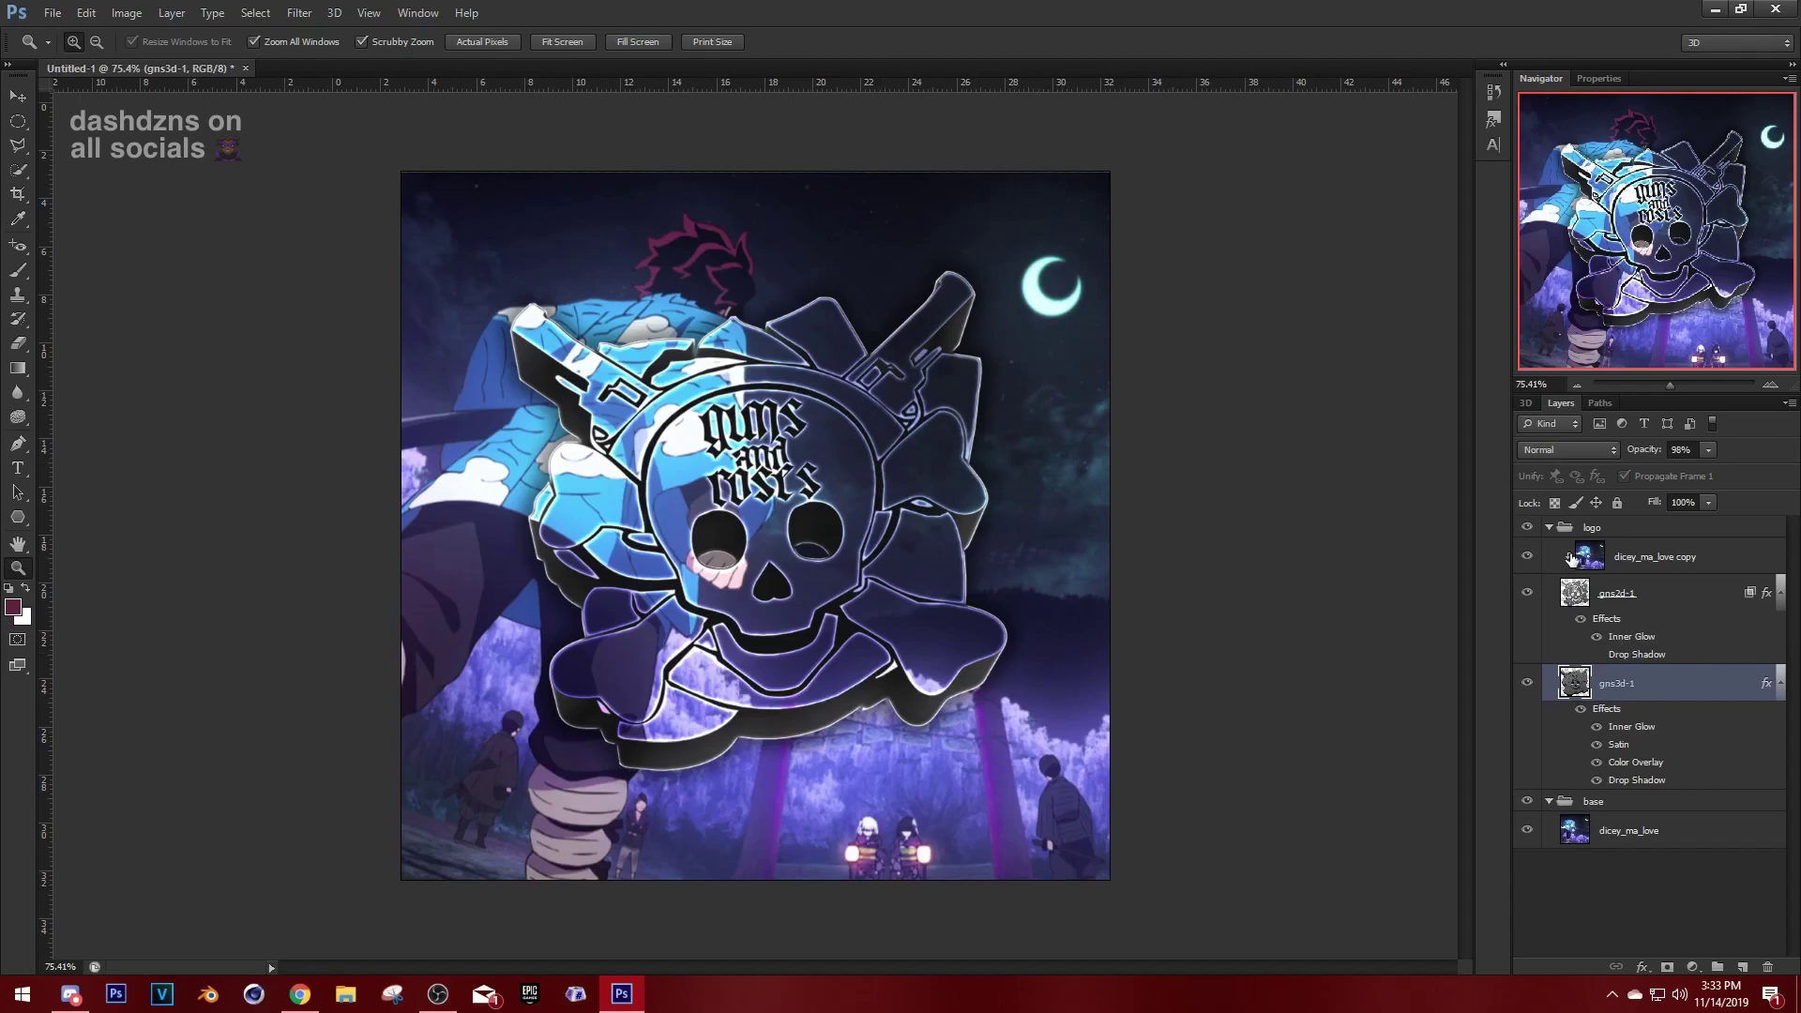
pyautogui.click(1548, 528)
pyautogui.click(1526, 527)
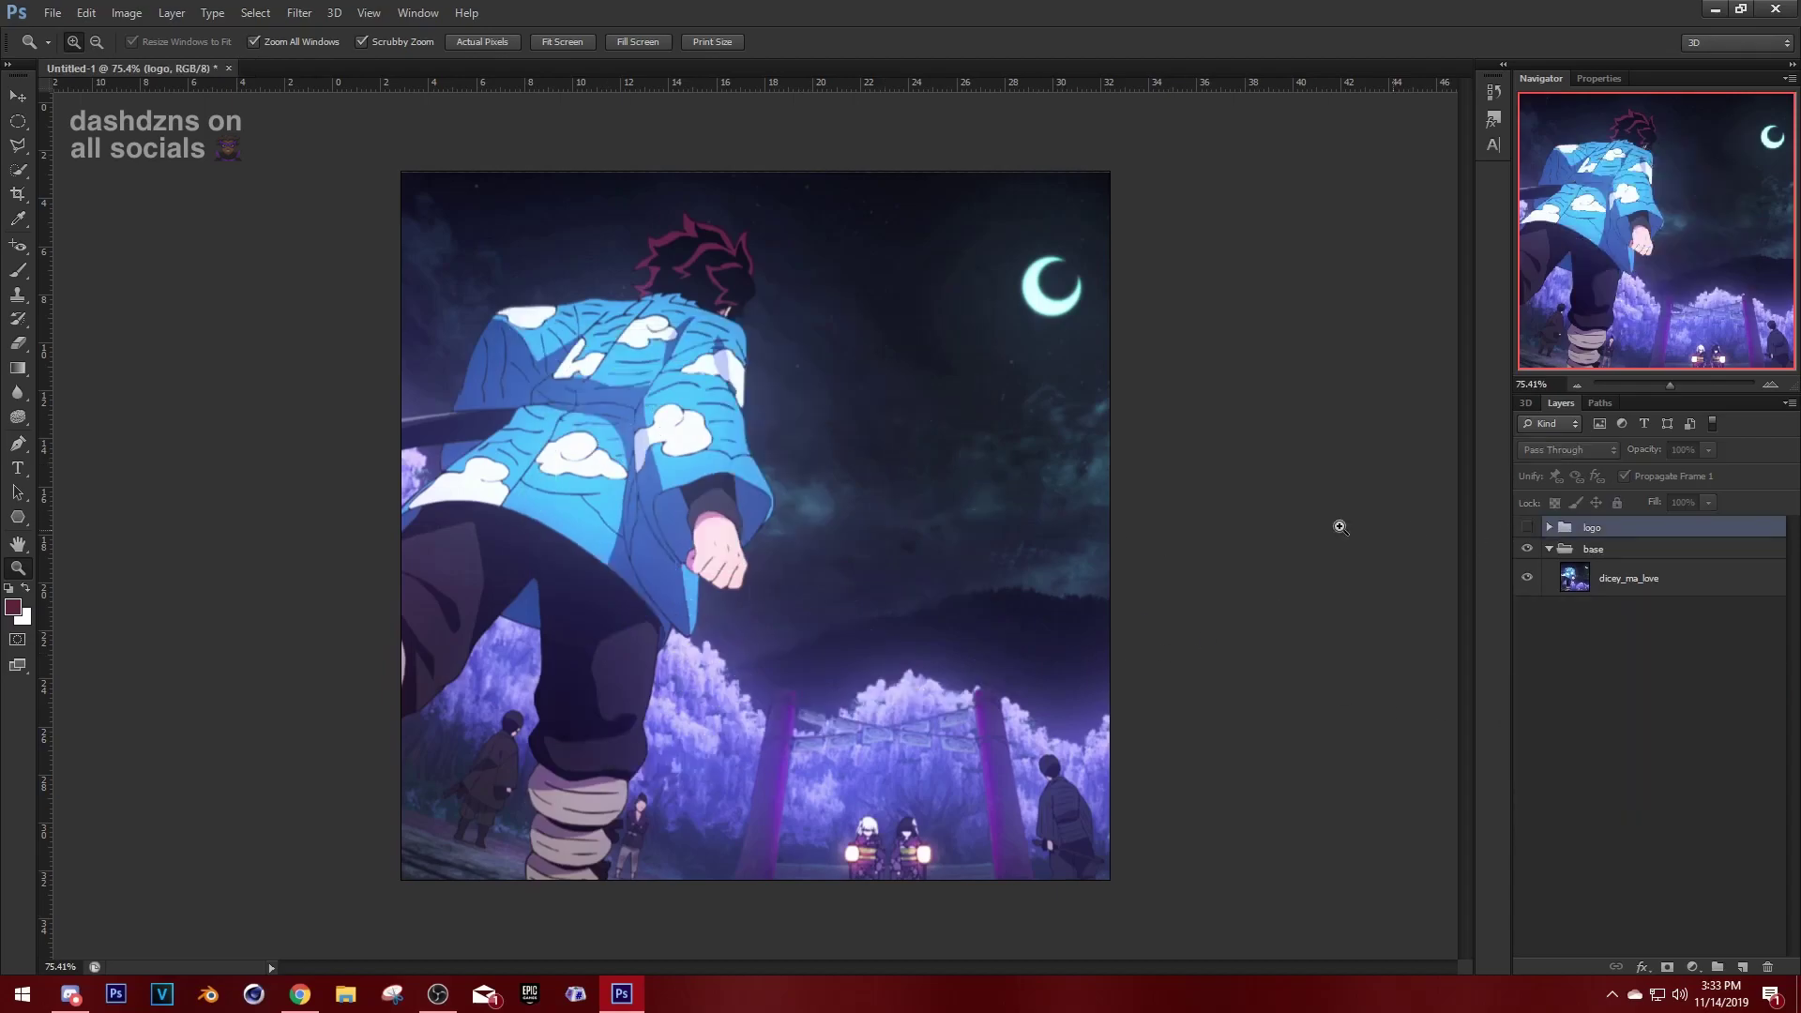
# Start a Polygonal Lasso outline at the image's lower edge and trace the right side of the character's leg wraps up to the trousers.
pyautogui.moveTo(570, 887); pyautogui.dragTo(675, 868)
pyautogui.scroll(-1, 676, 868)
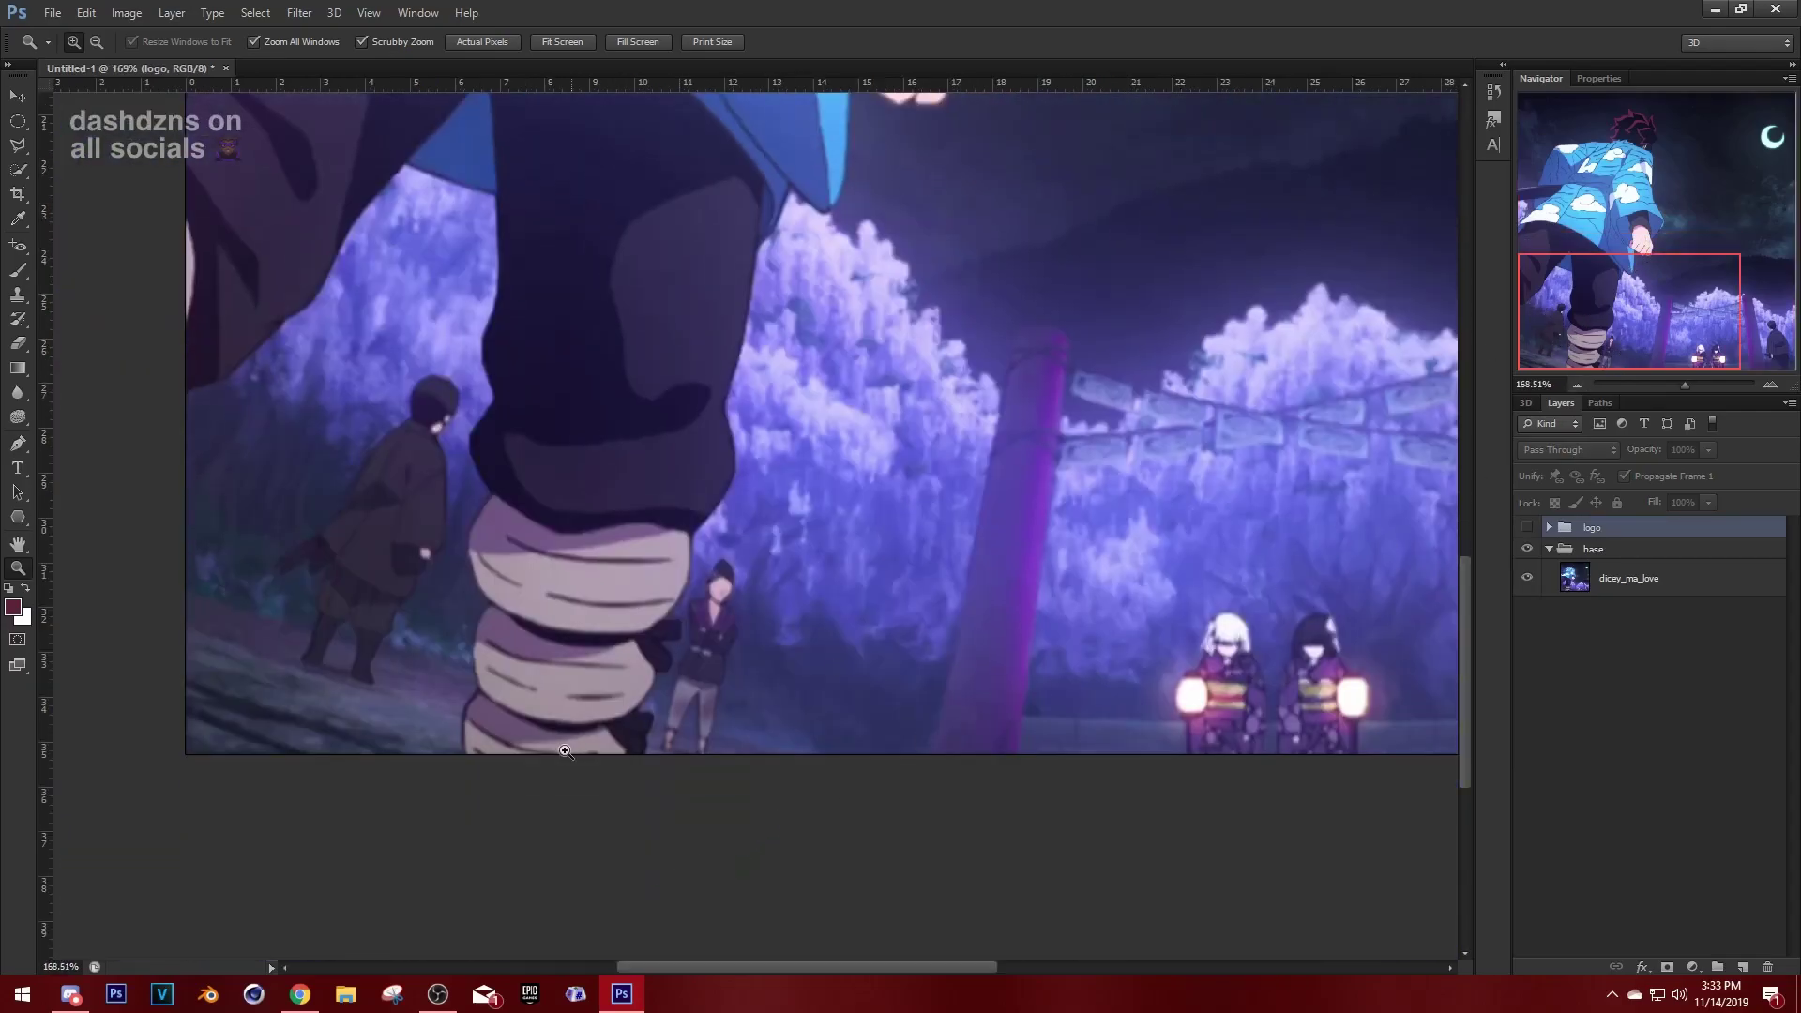
pyautogui.moveTo(645, 746); pyautogui.dragTo(718, 764)
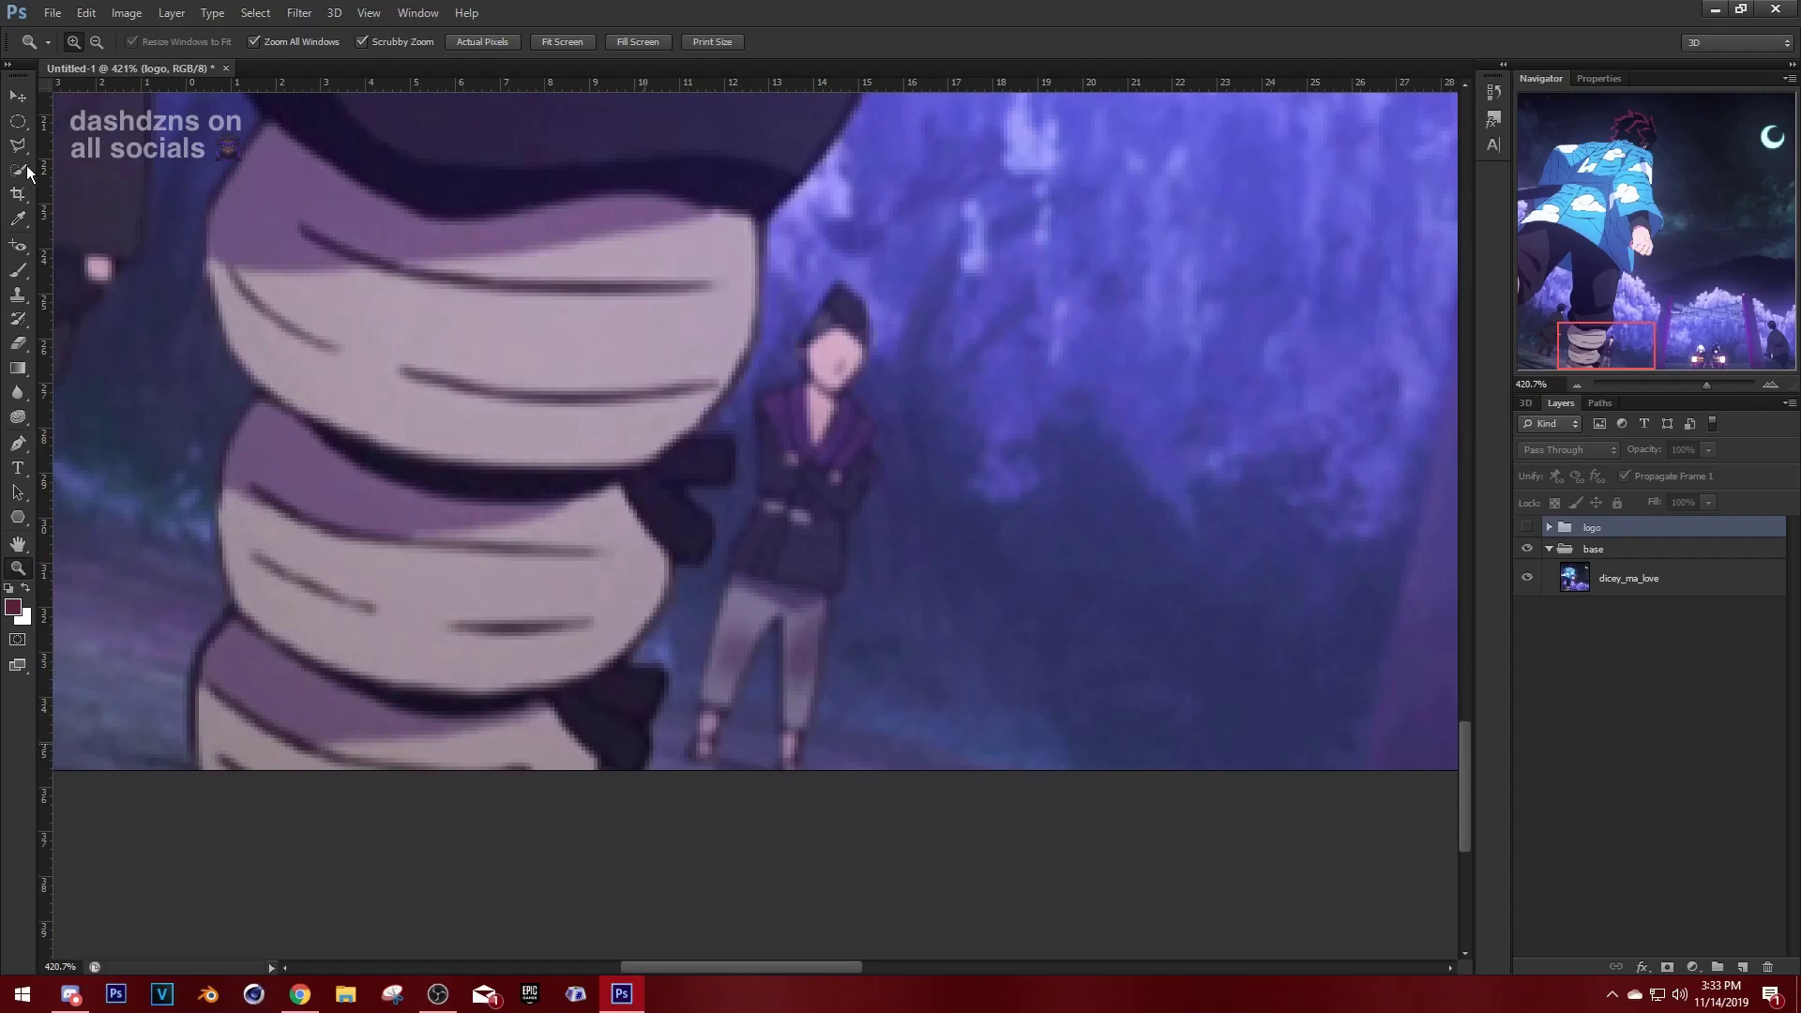
pyautogui.press('l')
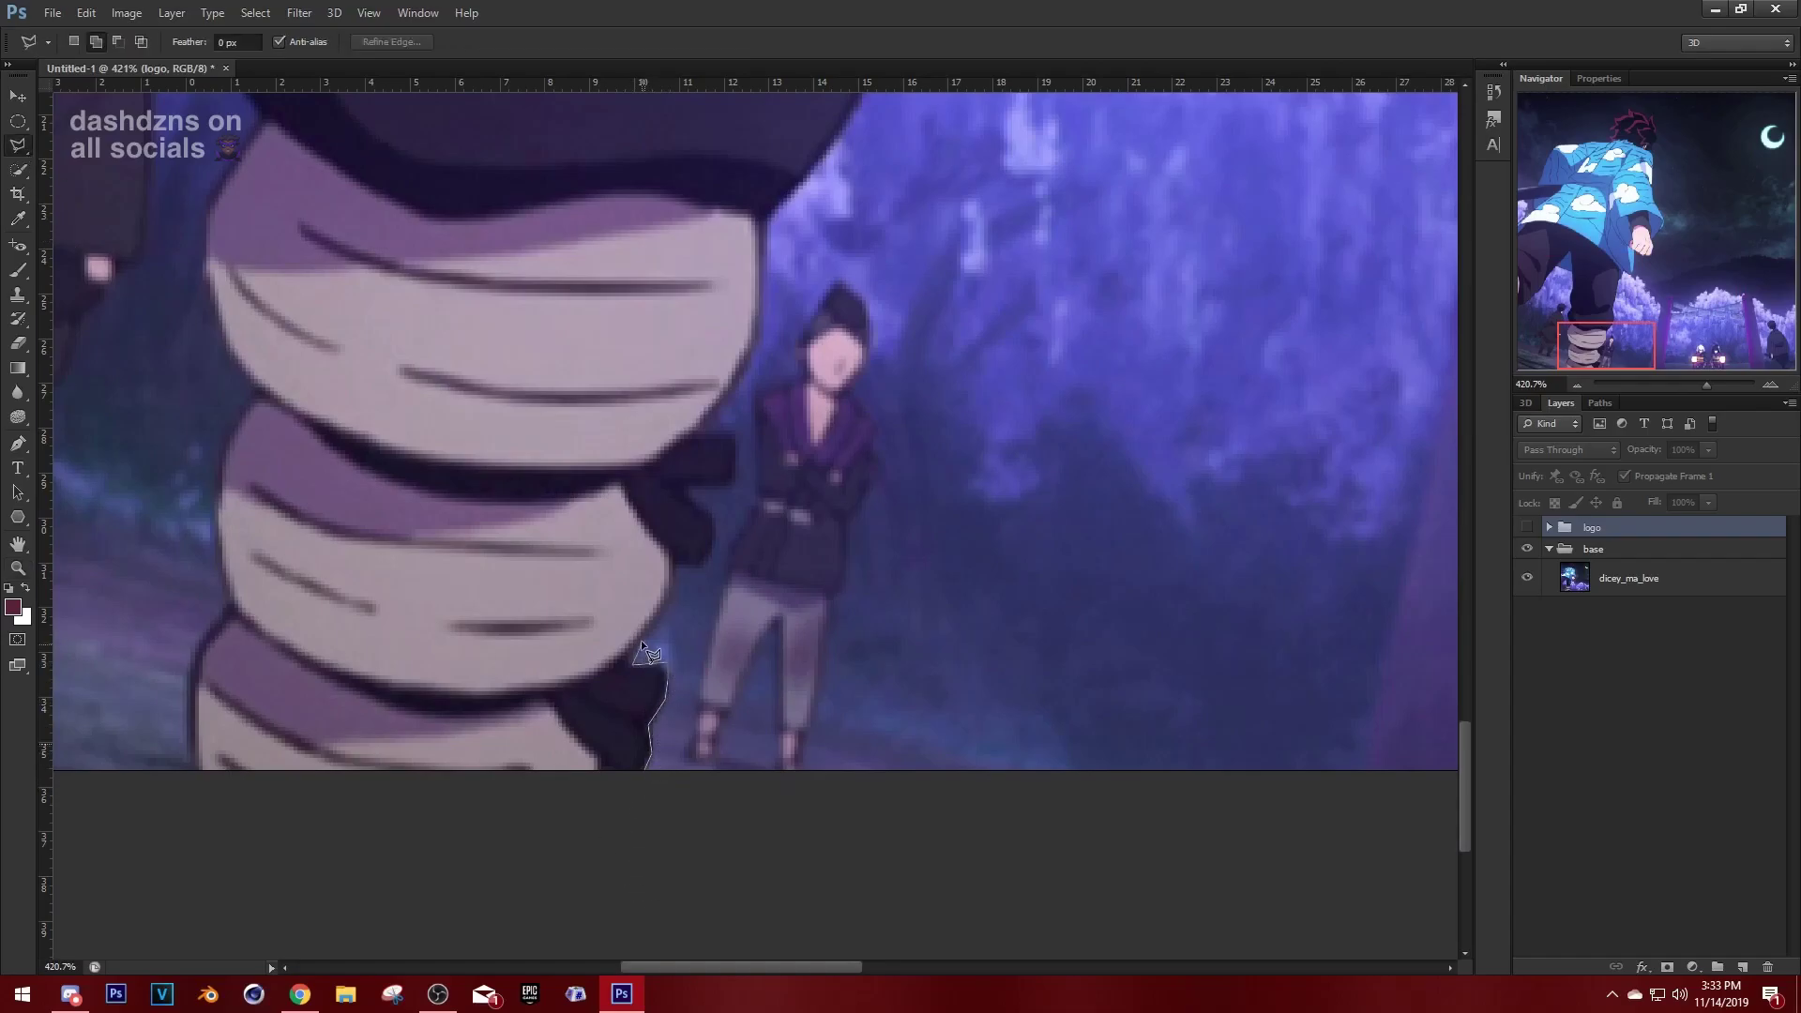
pyautogui.click(734, 433)
pyautogui.click(696, 434)
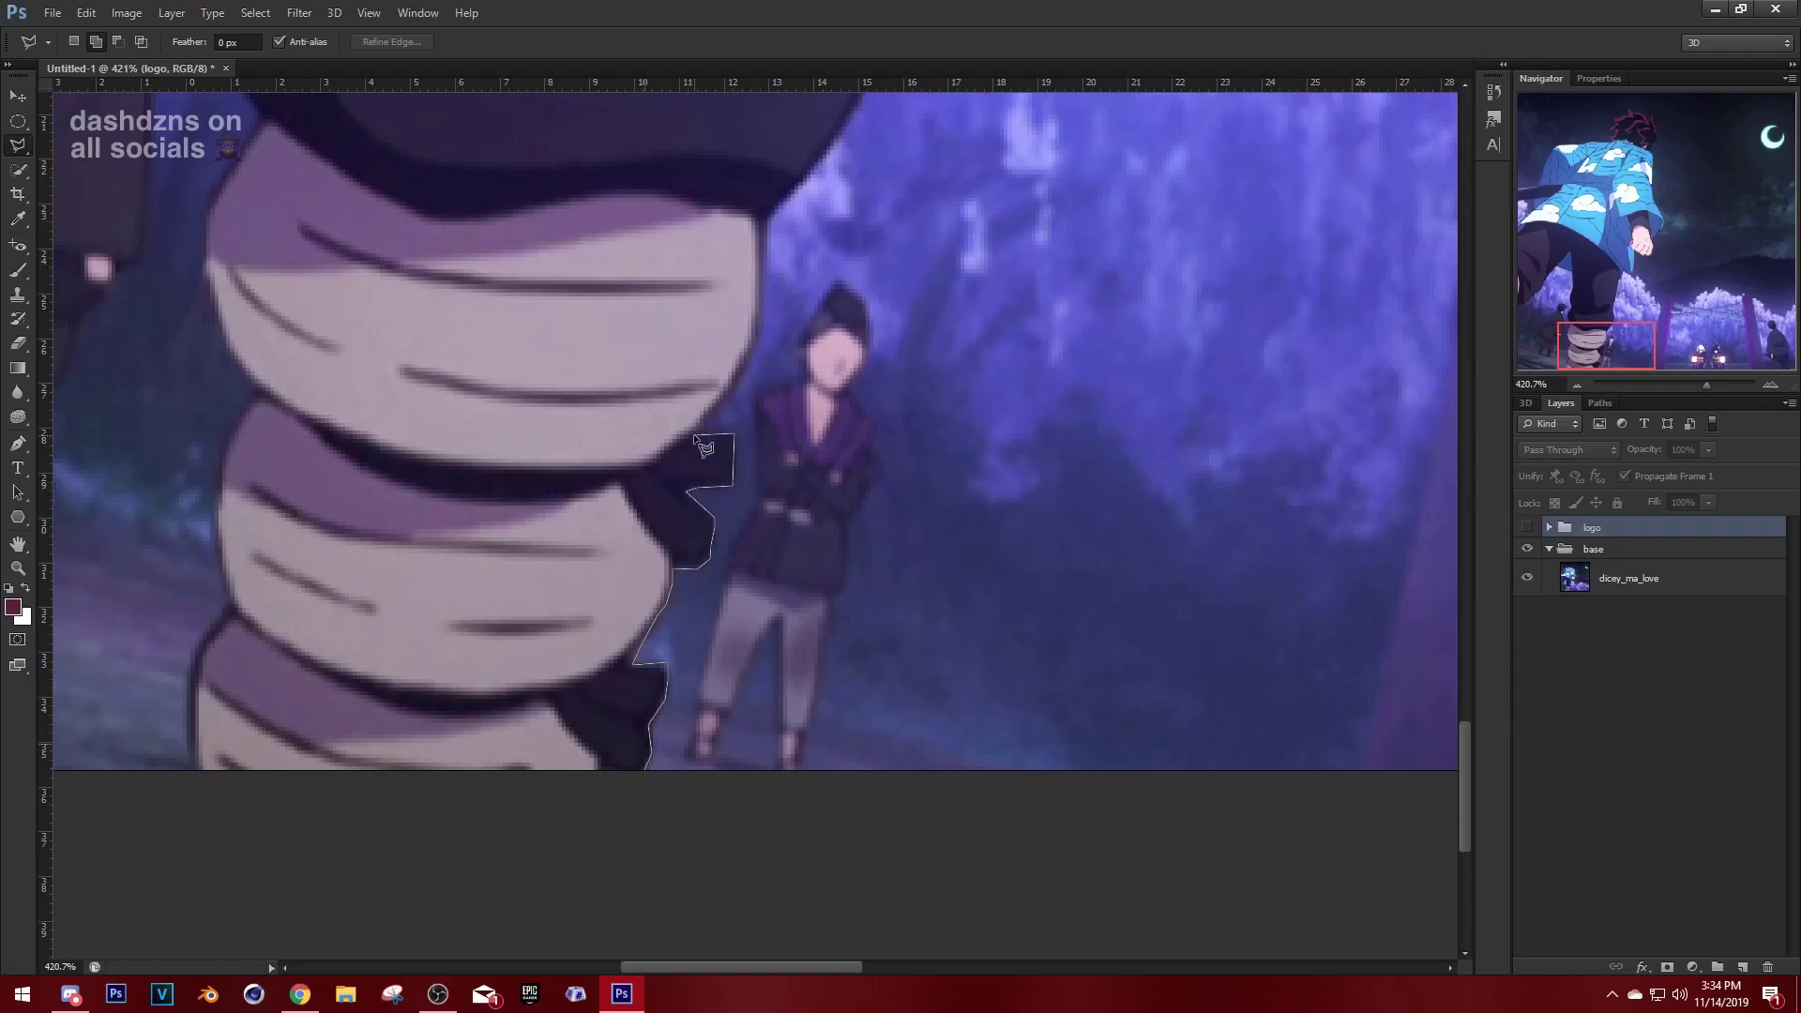
pyautogui.click(764, 332)
pyautogui.click(814, 171)
pyautogui.scroll(1, 857, 94)
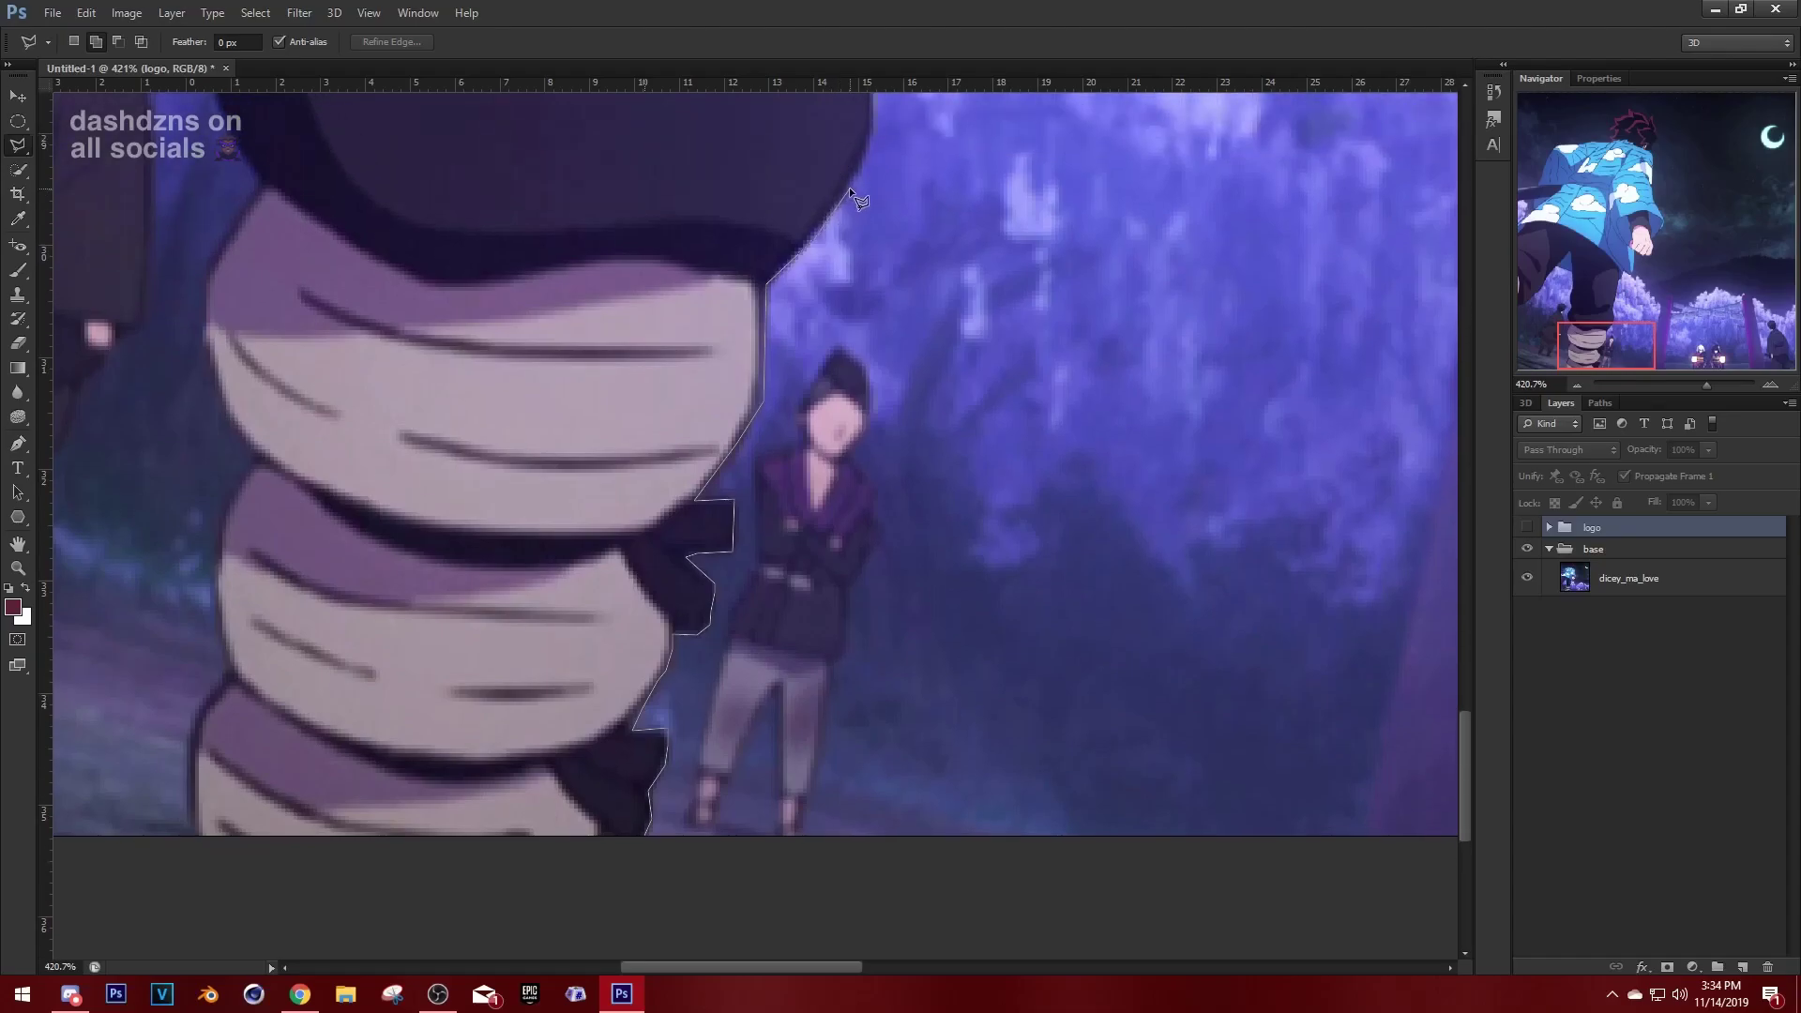
pyautogui.click(864, 156)
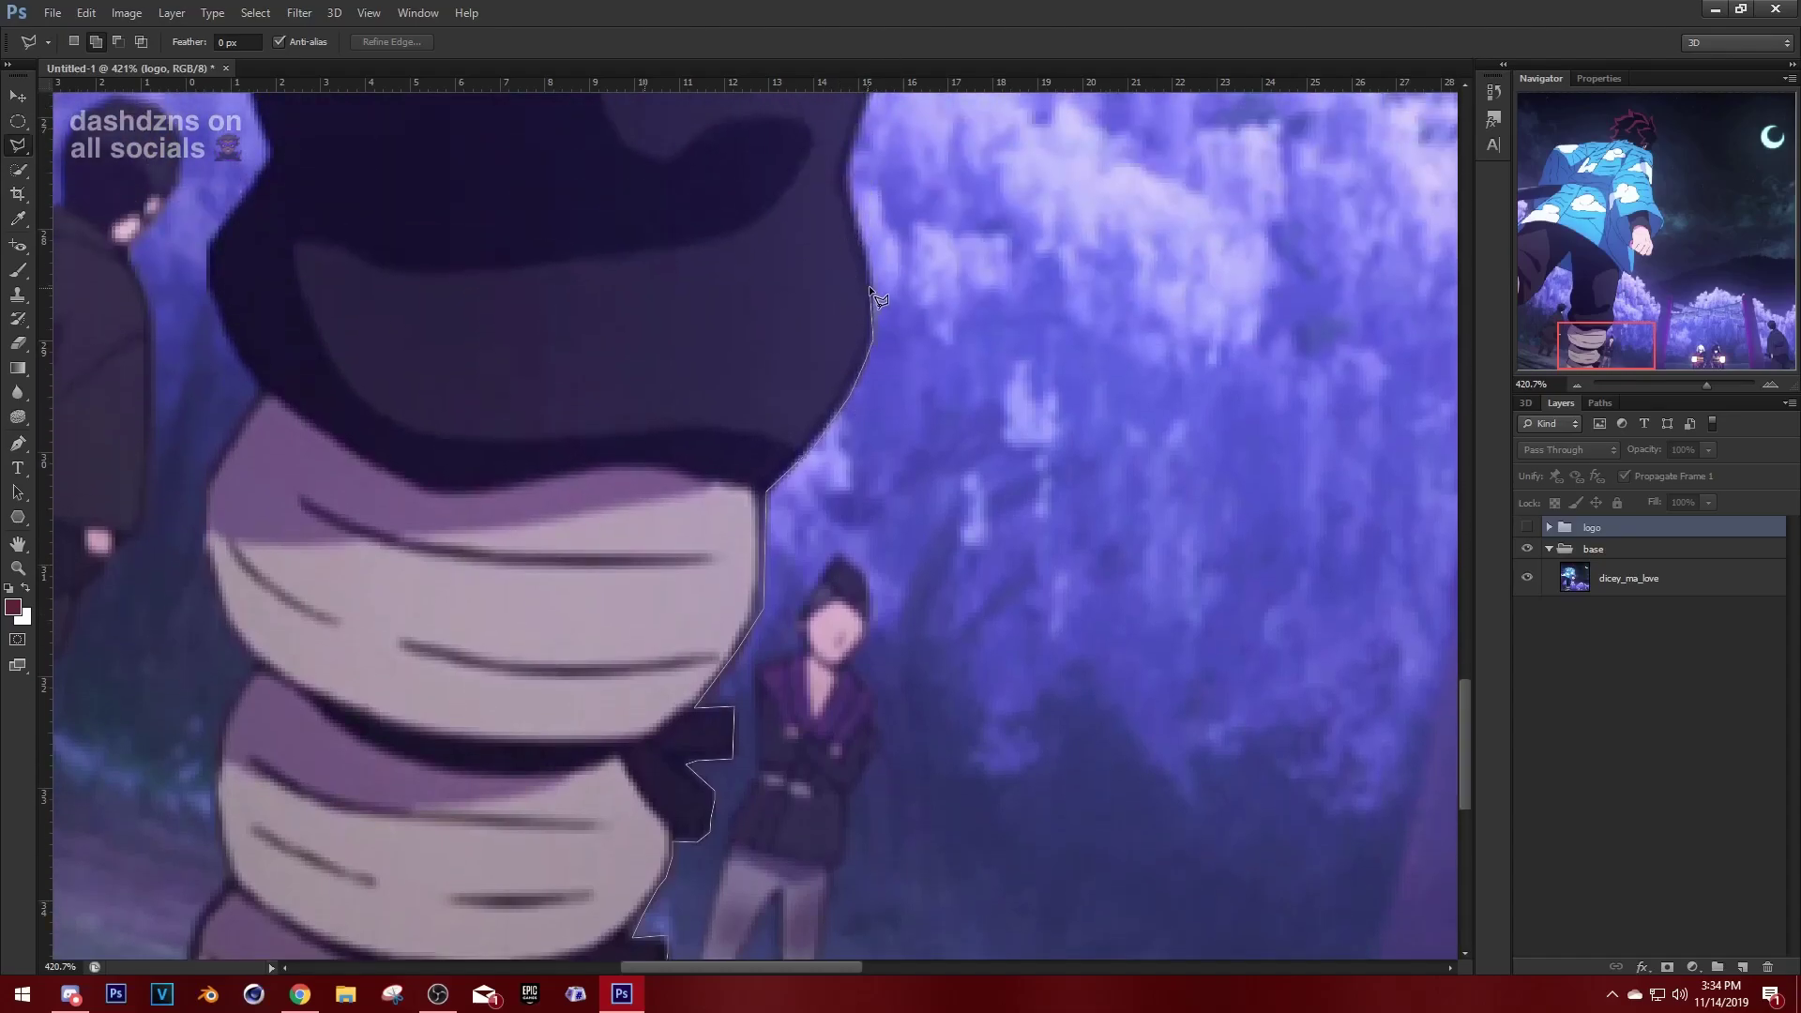
# Continue the lasso outline up the right trouser edge, around the coat tail and under the knuckles of the fist.
pyautogui.click(871, 288)
pyautogui.click(847, 183)
pyautogui.click(891, 233)
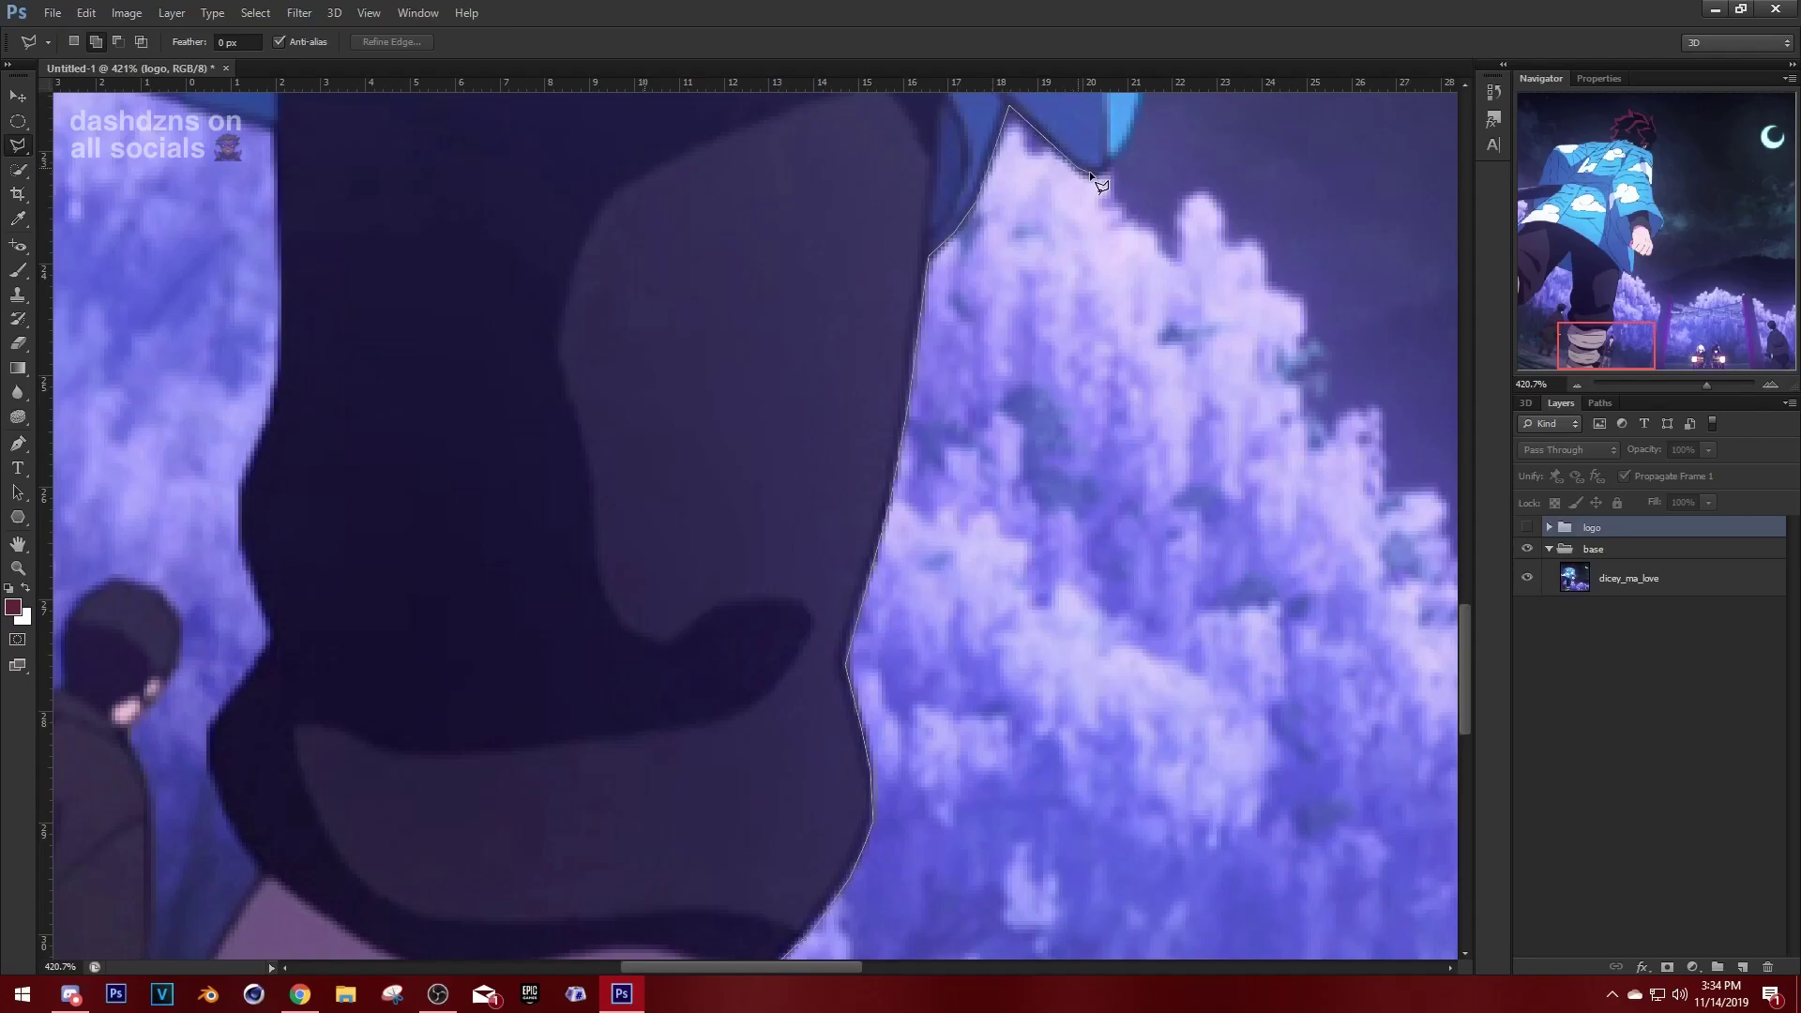
pyautogui.scroll(4, 1168, 170)
pyautogui.click(1156, 202)
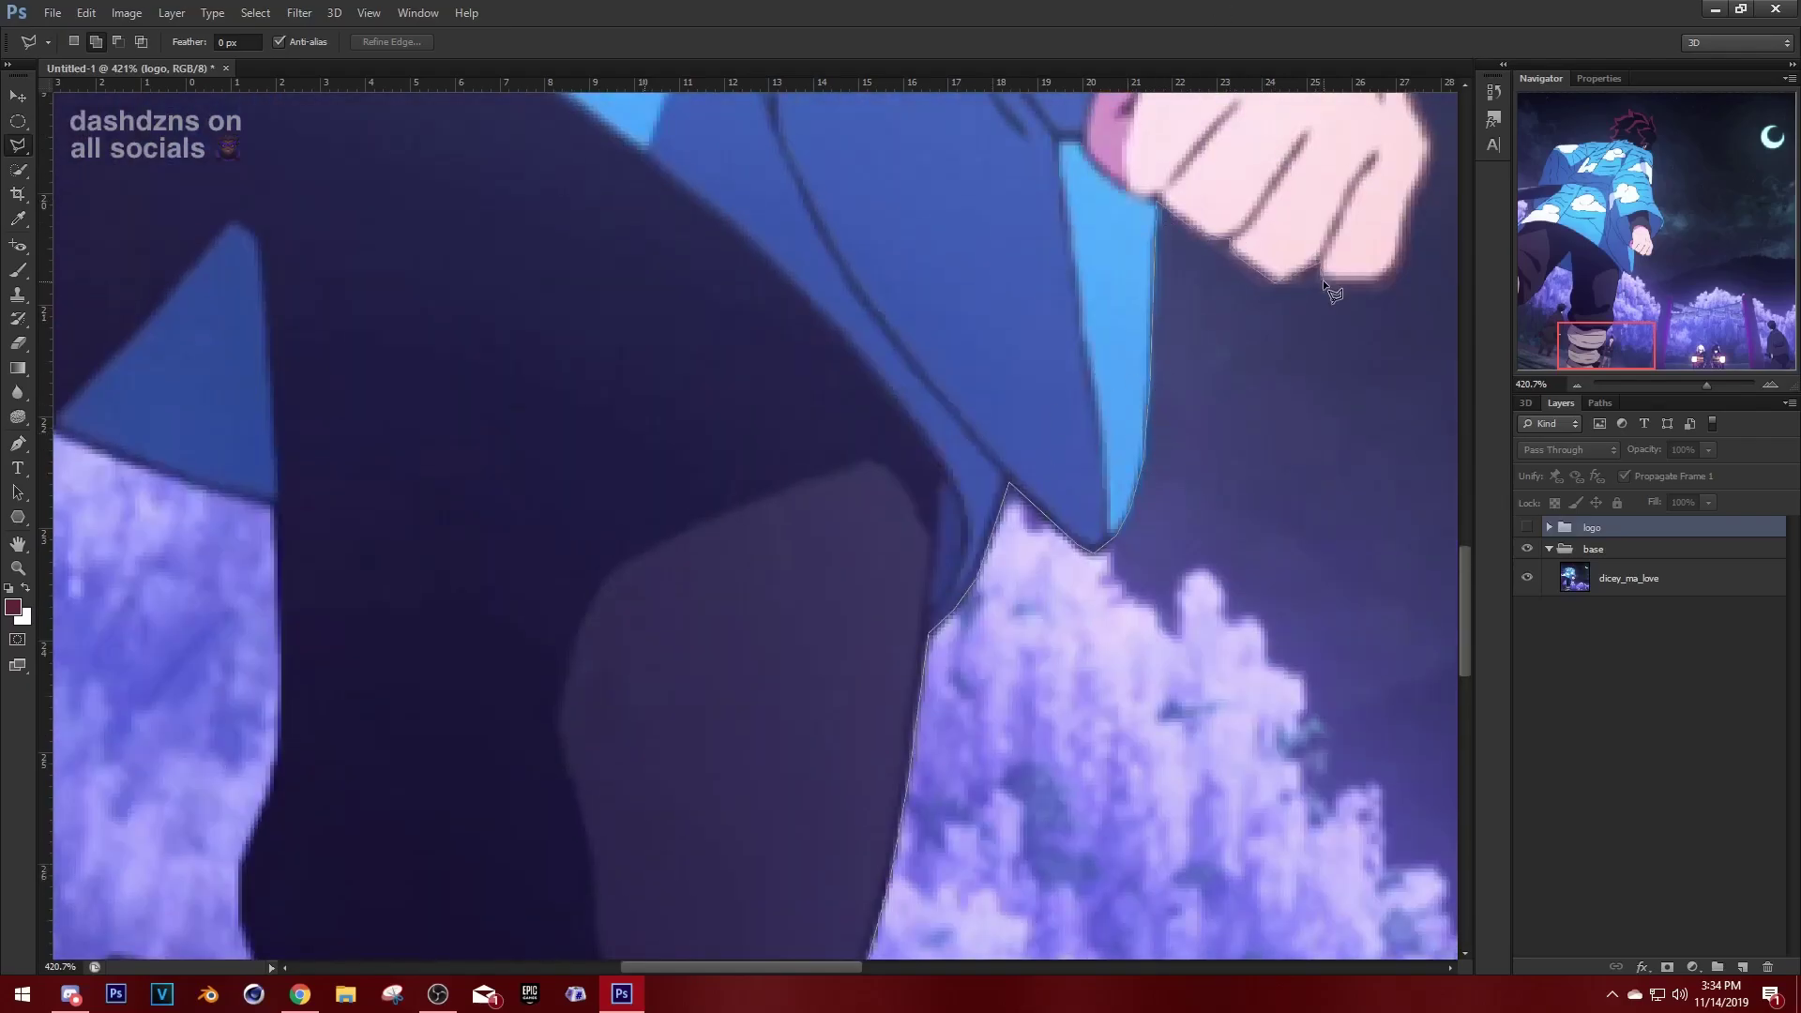
pyautogui.click(1426, 150)
# Trace the lasso outline up the outer side of the fist and around the sleeve cuff.
pyautogui.hscroll(4, 1220, 234)
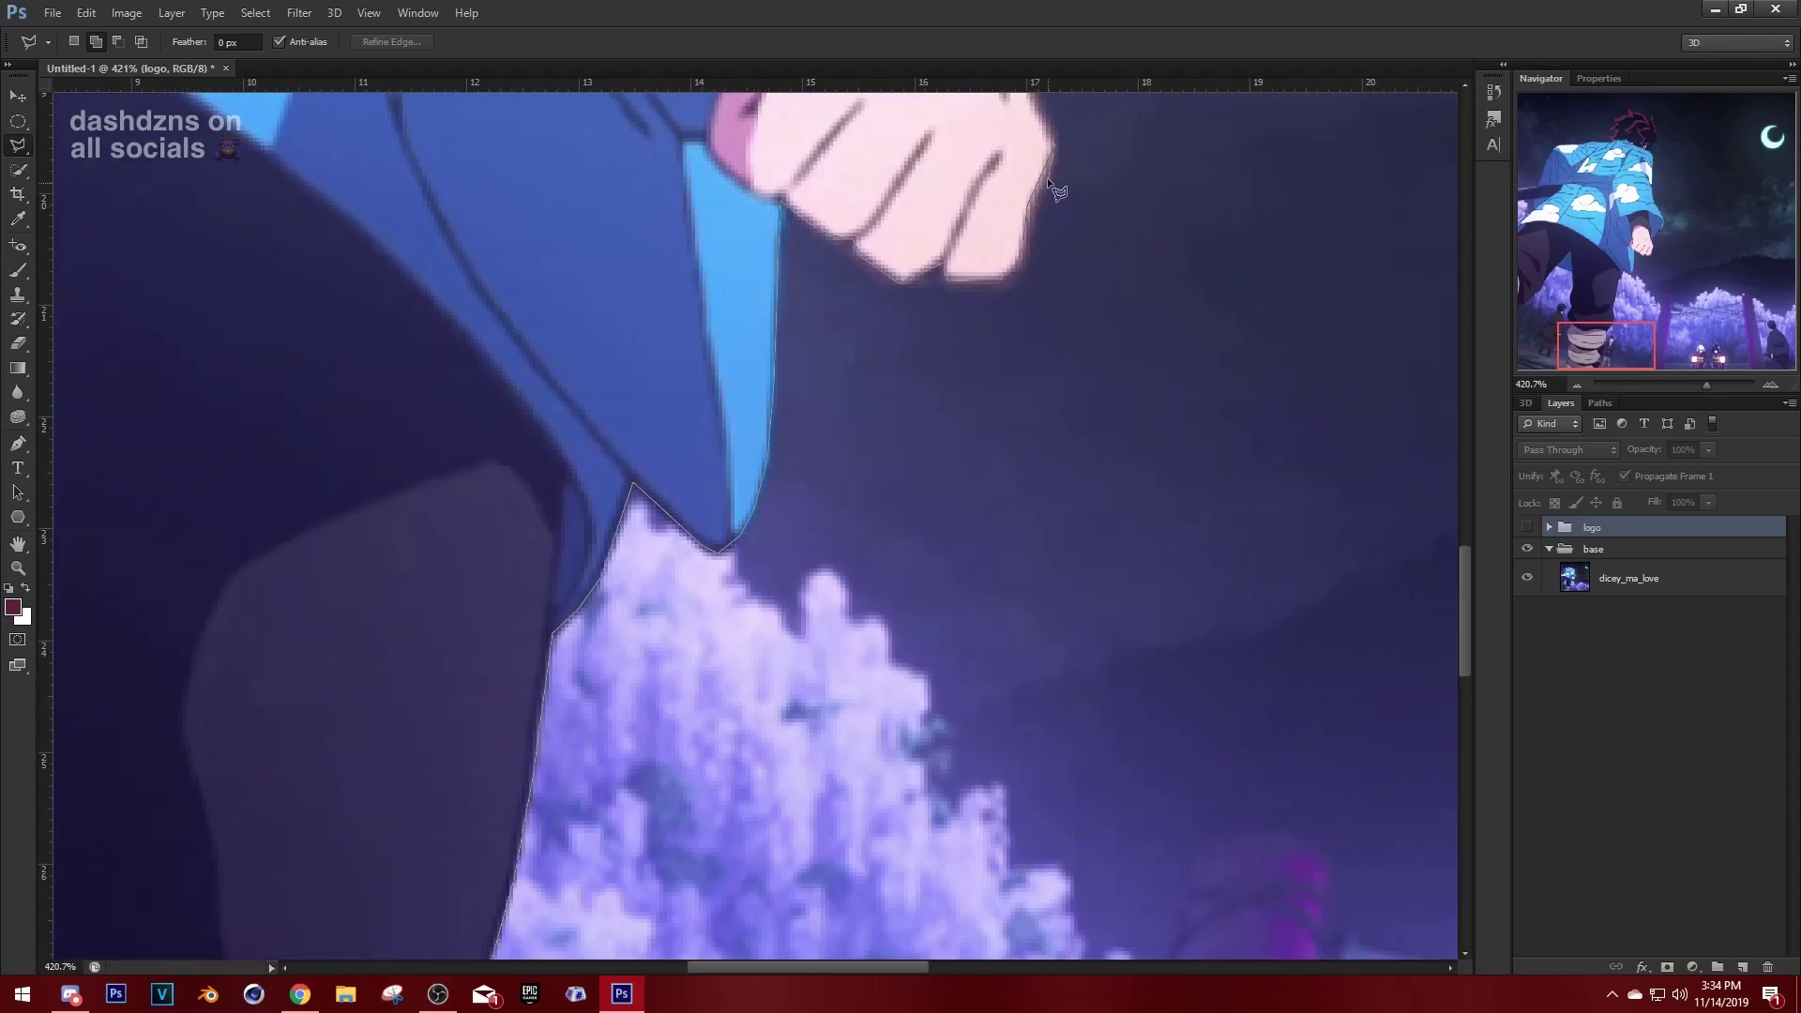
pyautogui.scroll(2, 1050, 206)
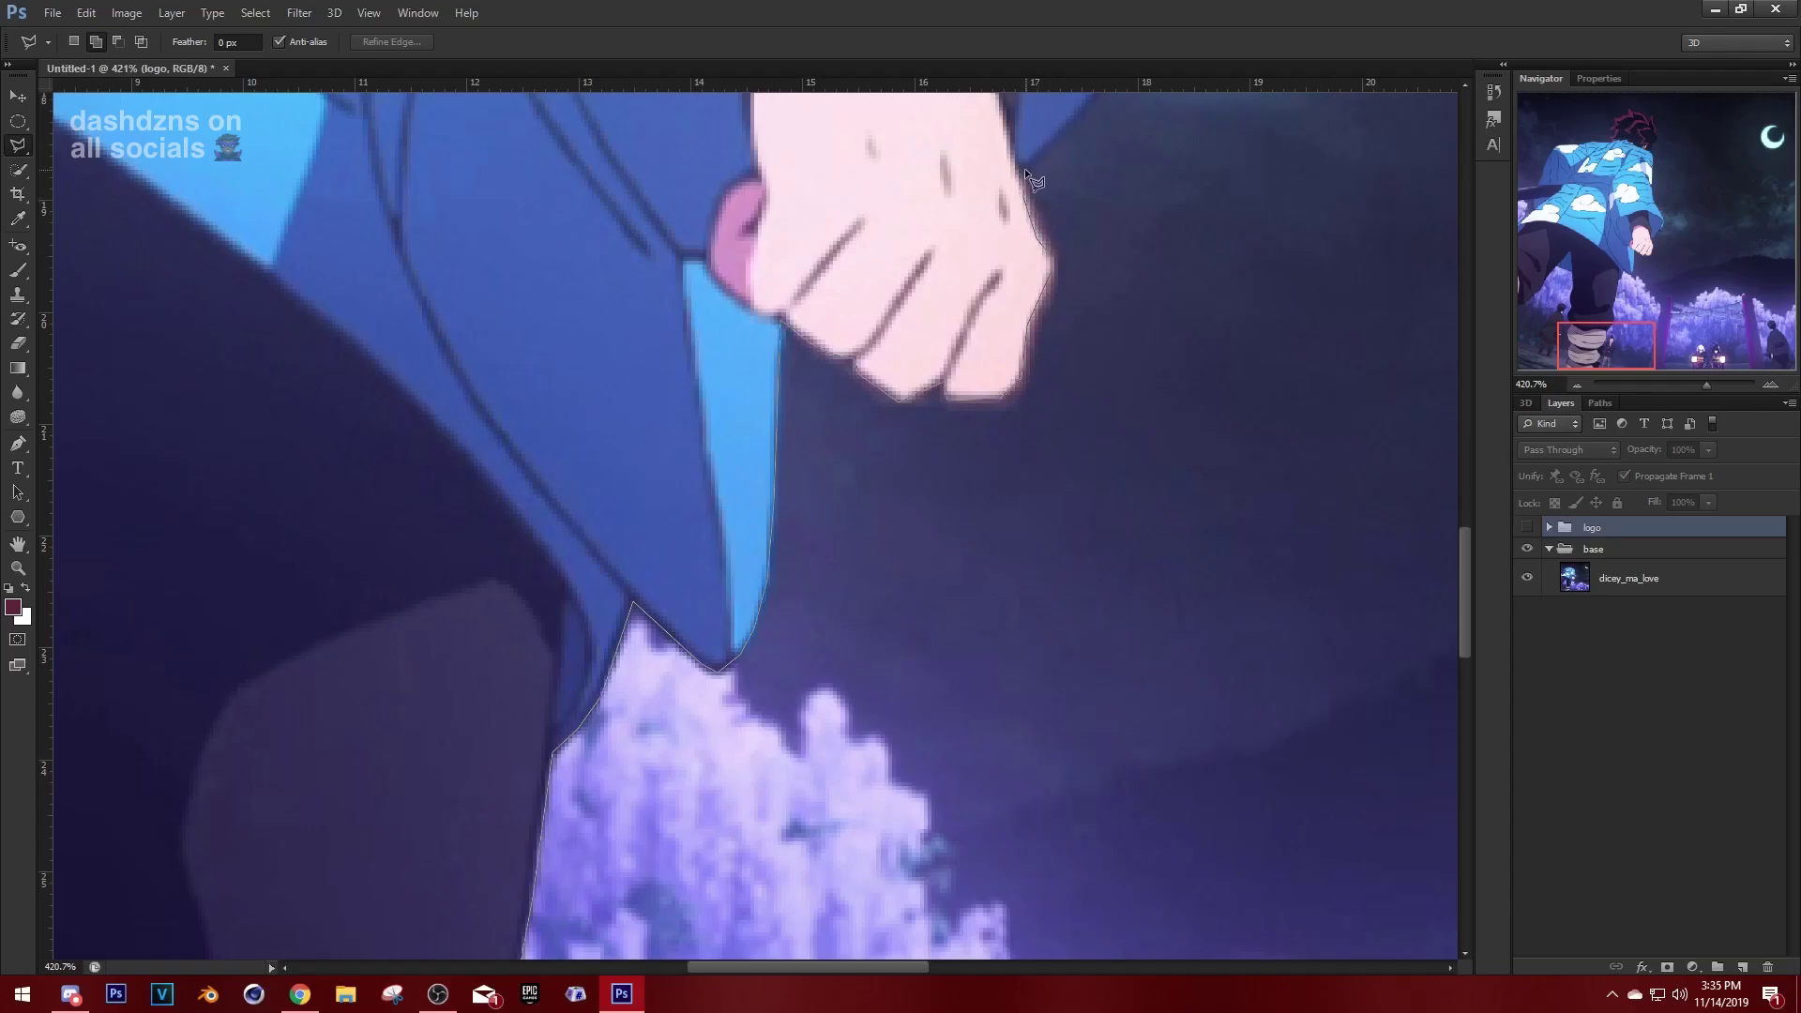
pyautogui.click(1055, 137)
pyautogui.scroll(3, 1052, 139)
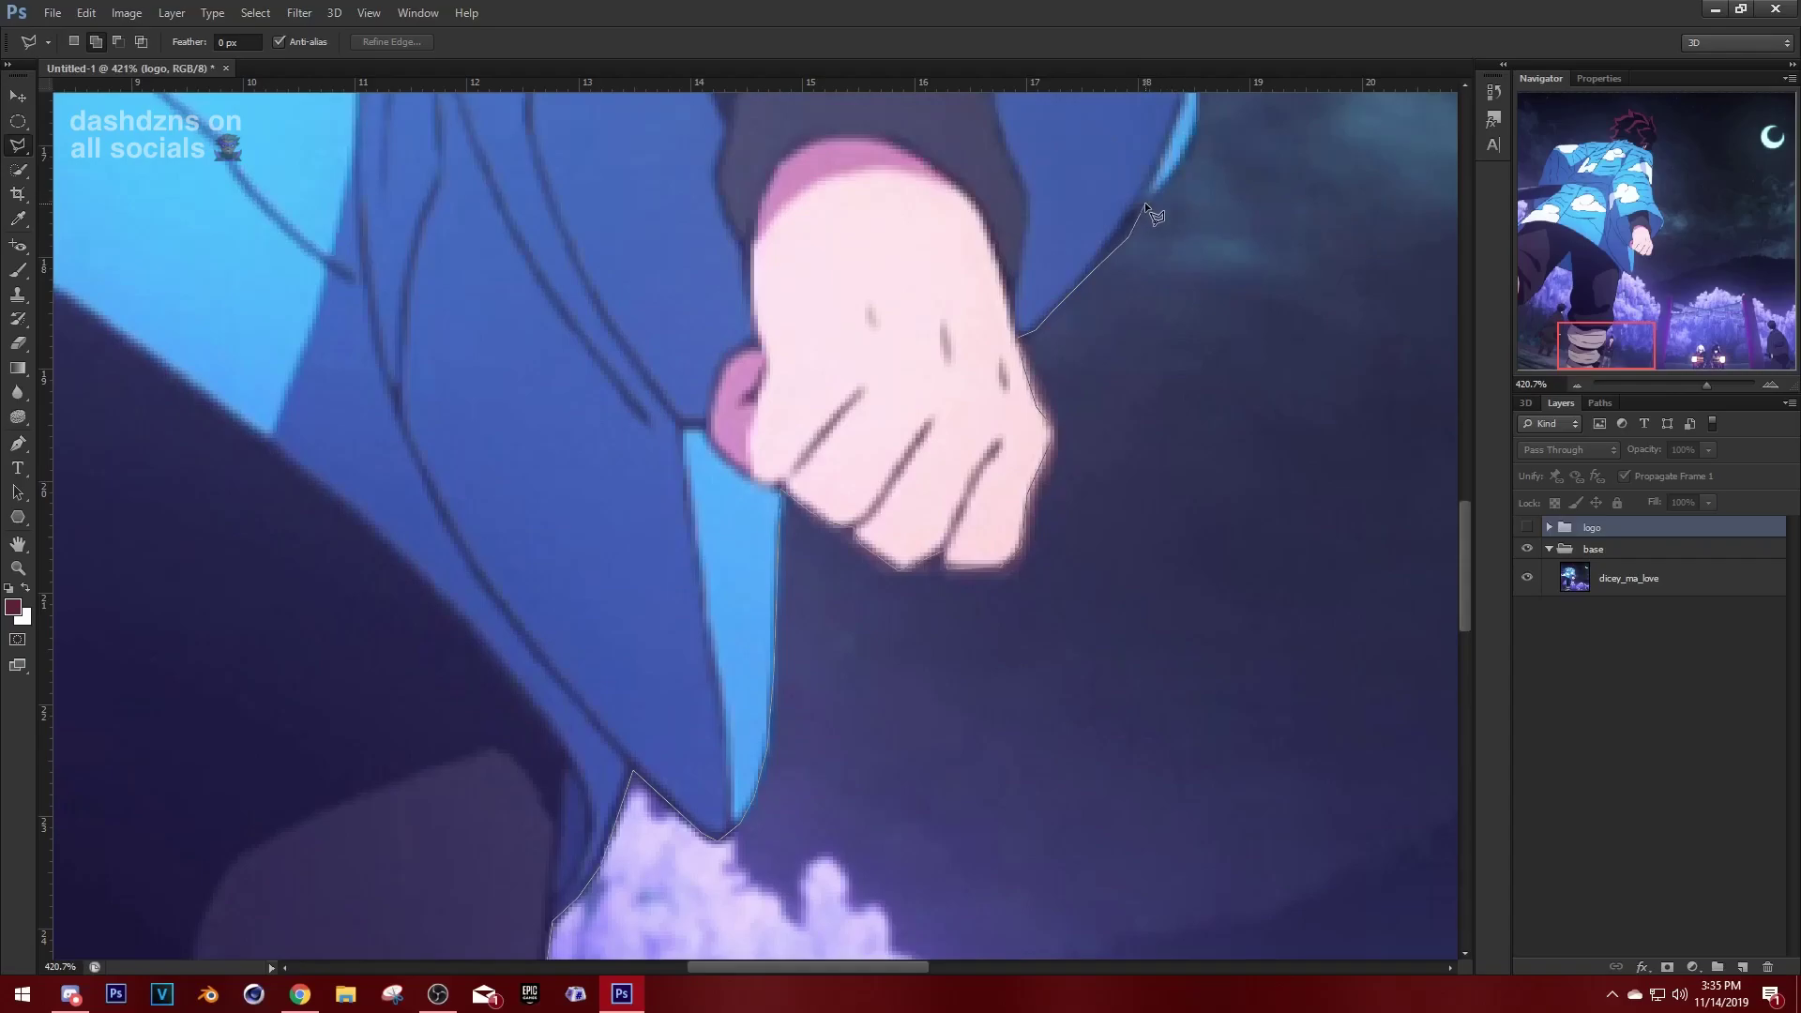
pyautogui.click(1171, 182)
pyautogui.click(1191, 150)
pyautogui.click(1198, 120)
pyautogui.scroll(2, 1201, 94)
pyautogui.click(1196, 358)
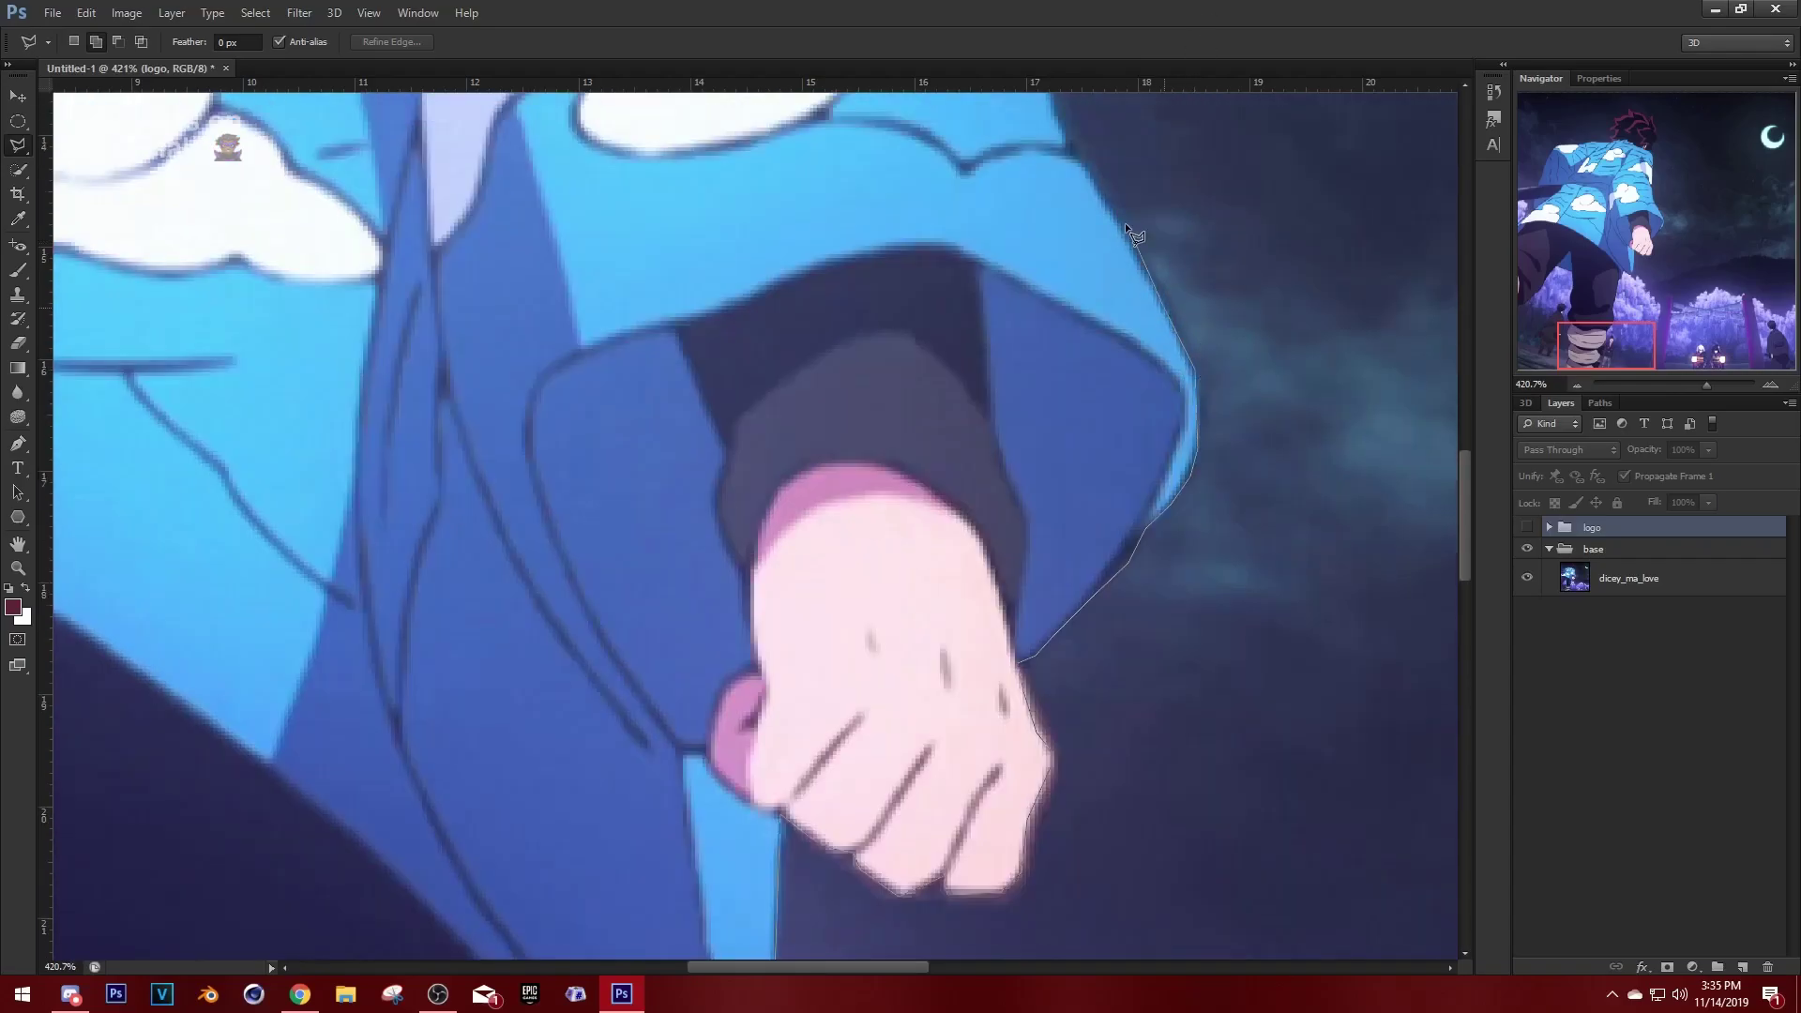
# Carry the lasso outline up the outer edge of the sleeve and over the right shoulder to the neck.
pyautogui.click(1079, 141)
pyautogui.scroll(2, 1079, 142)
pyautogui.scroll(4, 1032, 197)
pyautogui.click(1021, 210)
pyautogui.click(976, 185)
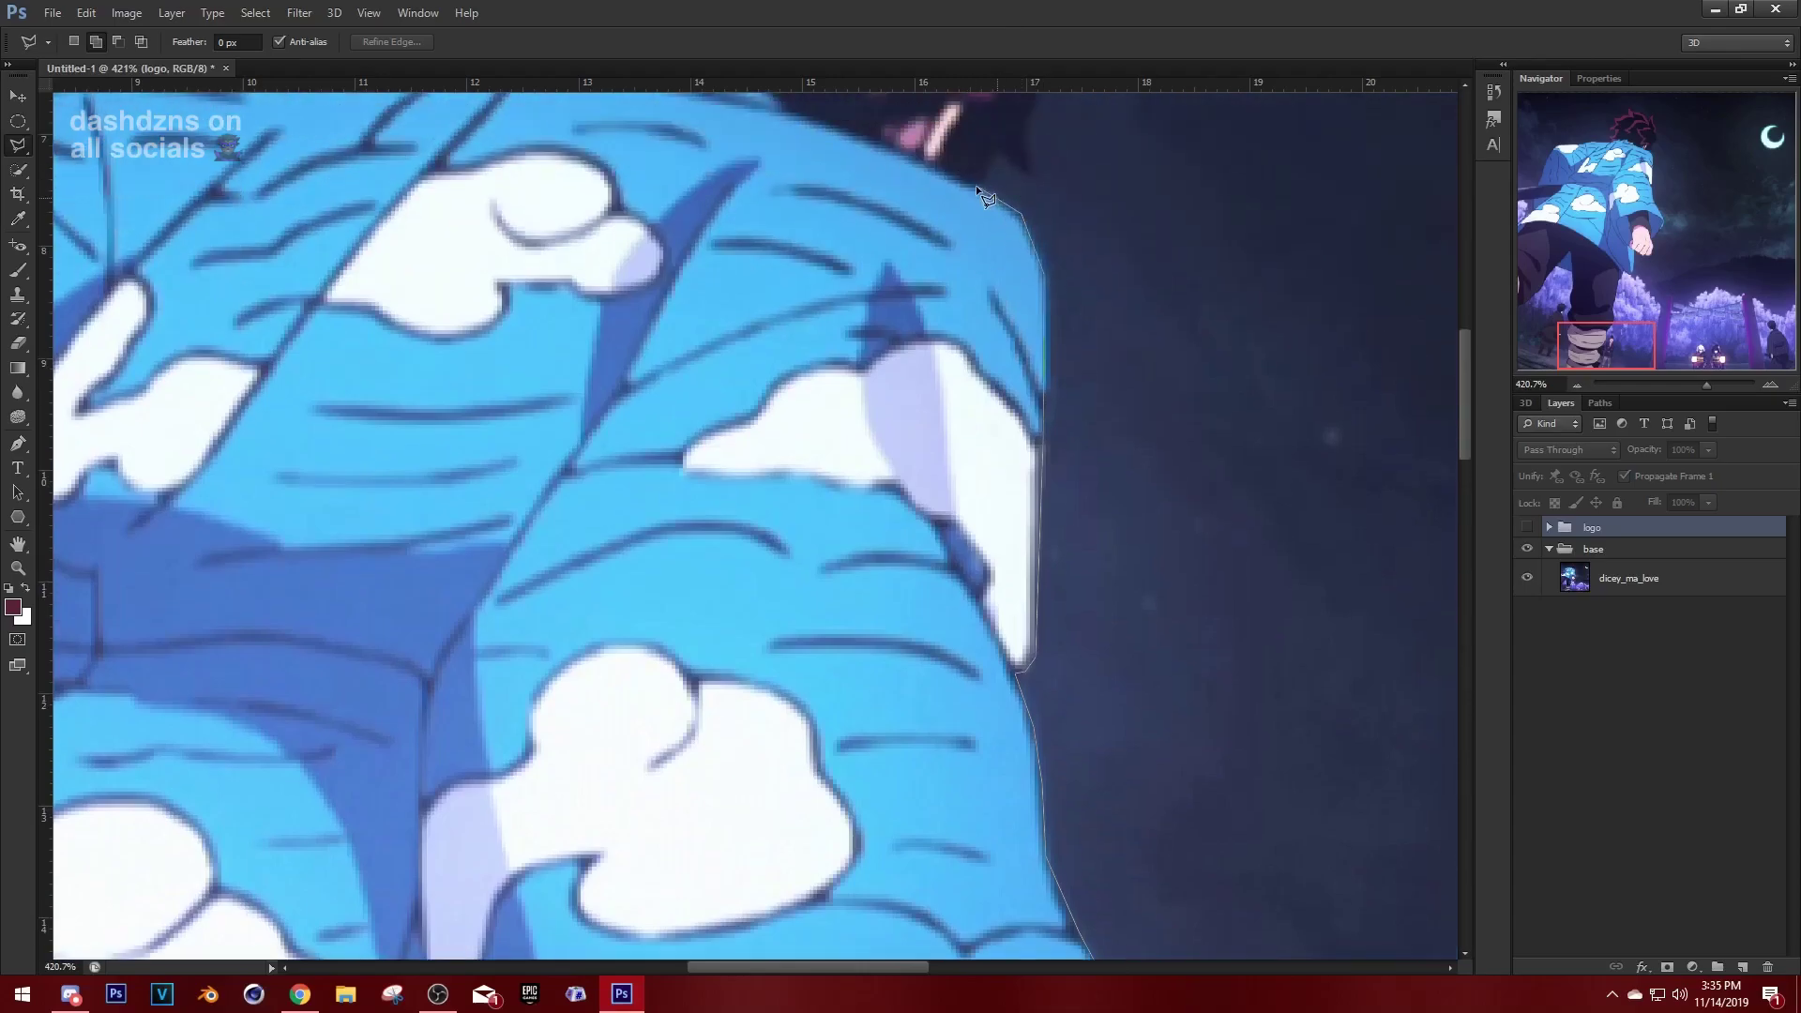
# Trace the lasso outline from the neck up the right side of the character's head.
pyautogui.scroll(3, 1031, 173)
pyautogui.click(1023, 510)
pyautogui.click(1043, 448)
pyautogui.click(1082, 425)
pyautogui.click(1097, 405)
pyautogui.click(1098, 364)
pyautogui.click(1077, 311)
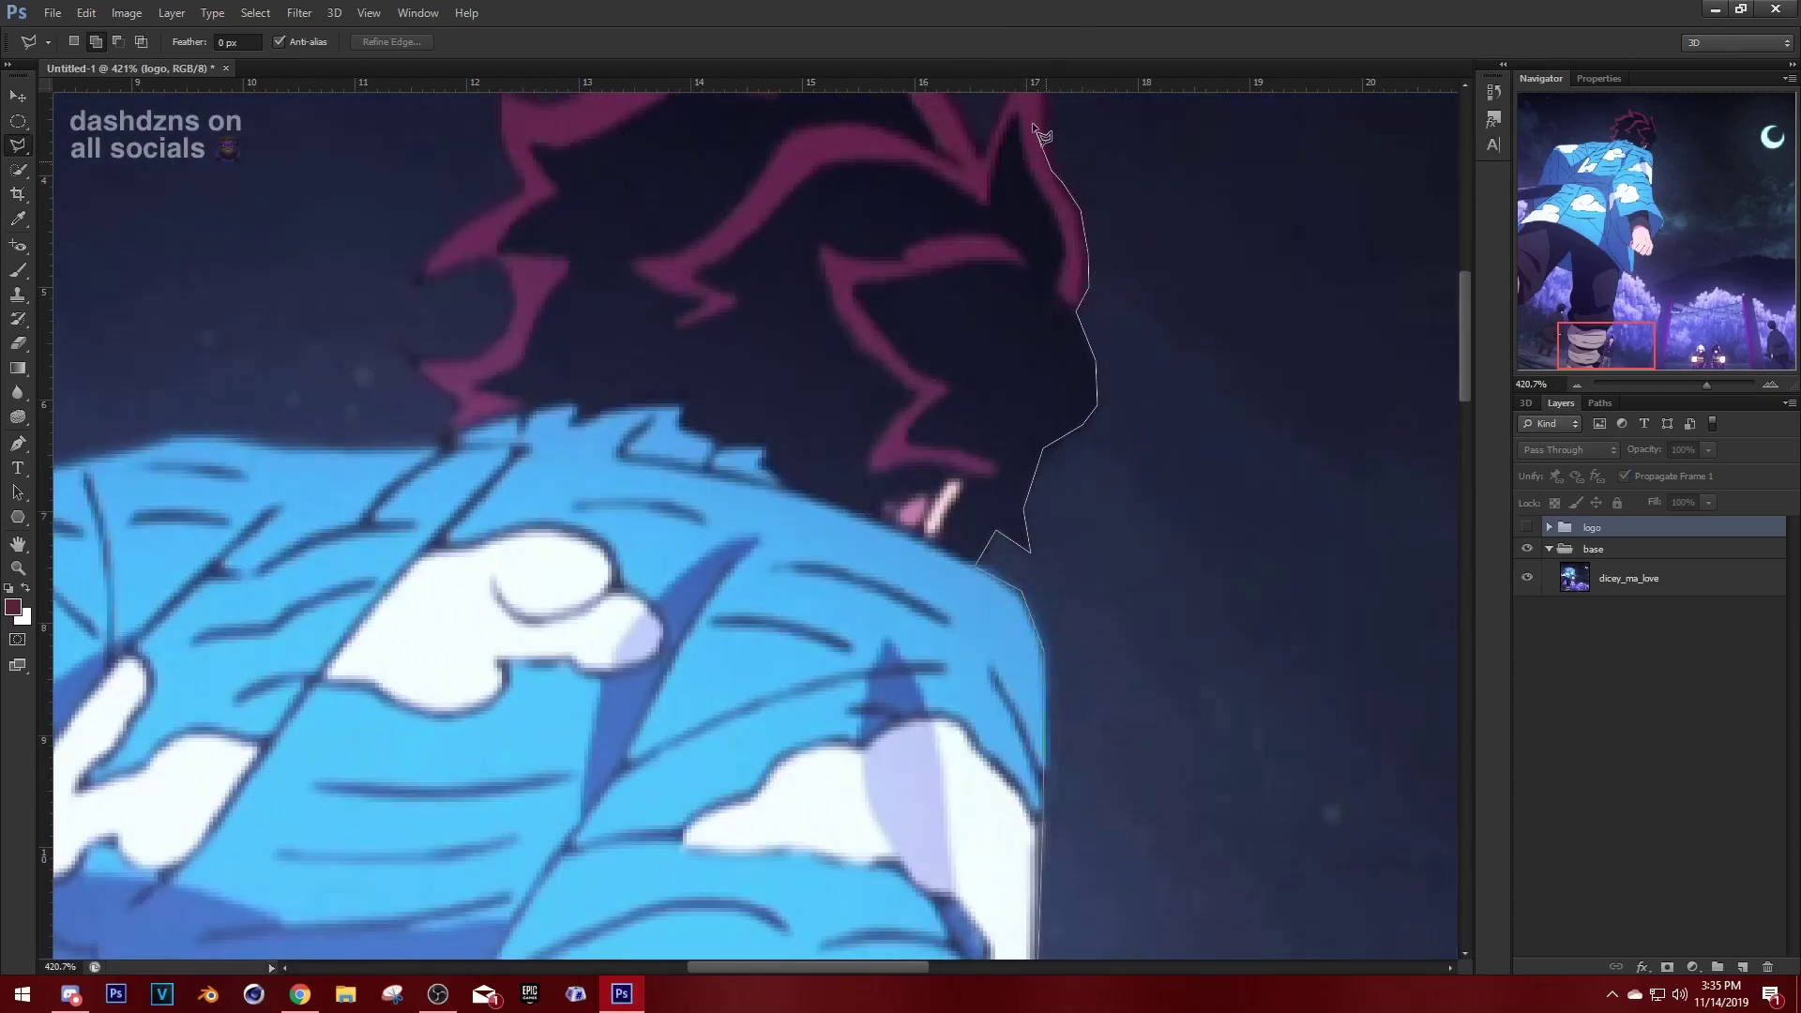
# Follow the hair spikes with the lasso outline across the top of the head and down to the left side.
pyautogui.scroll(3, 1041, 136)
pyautogui.click(980, 460)
pyautogui.click(917, 352)
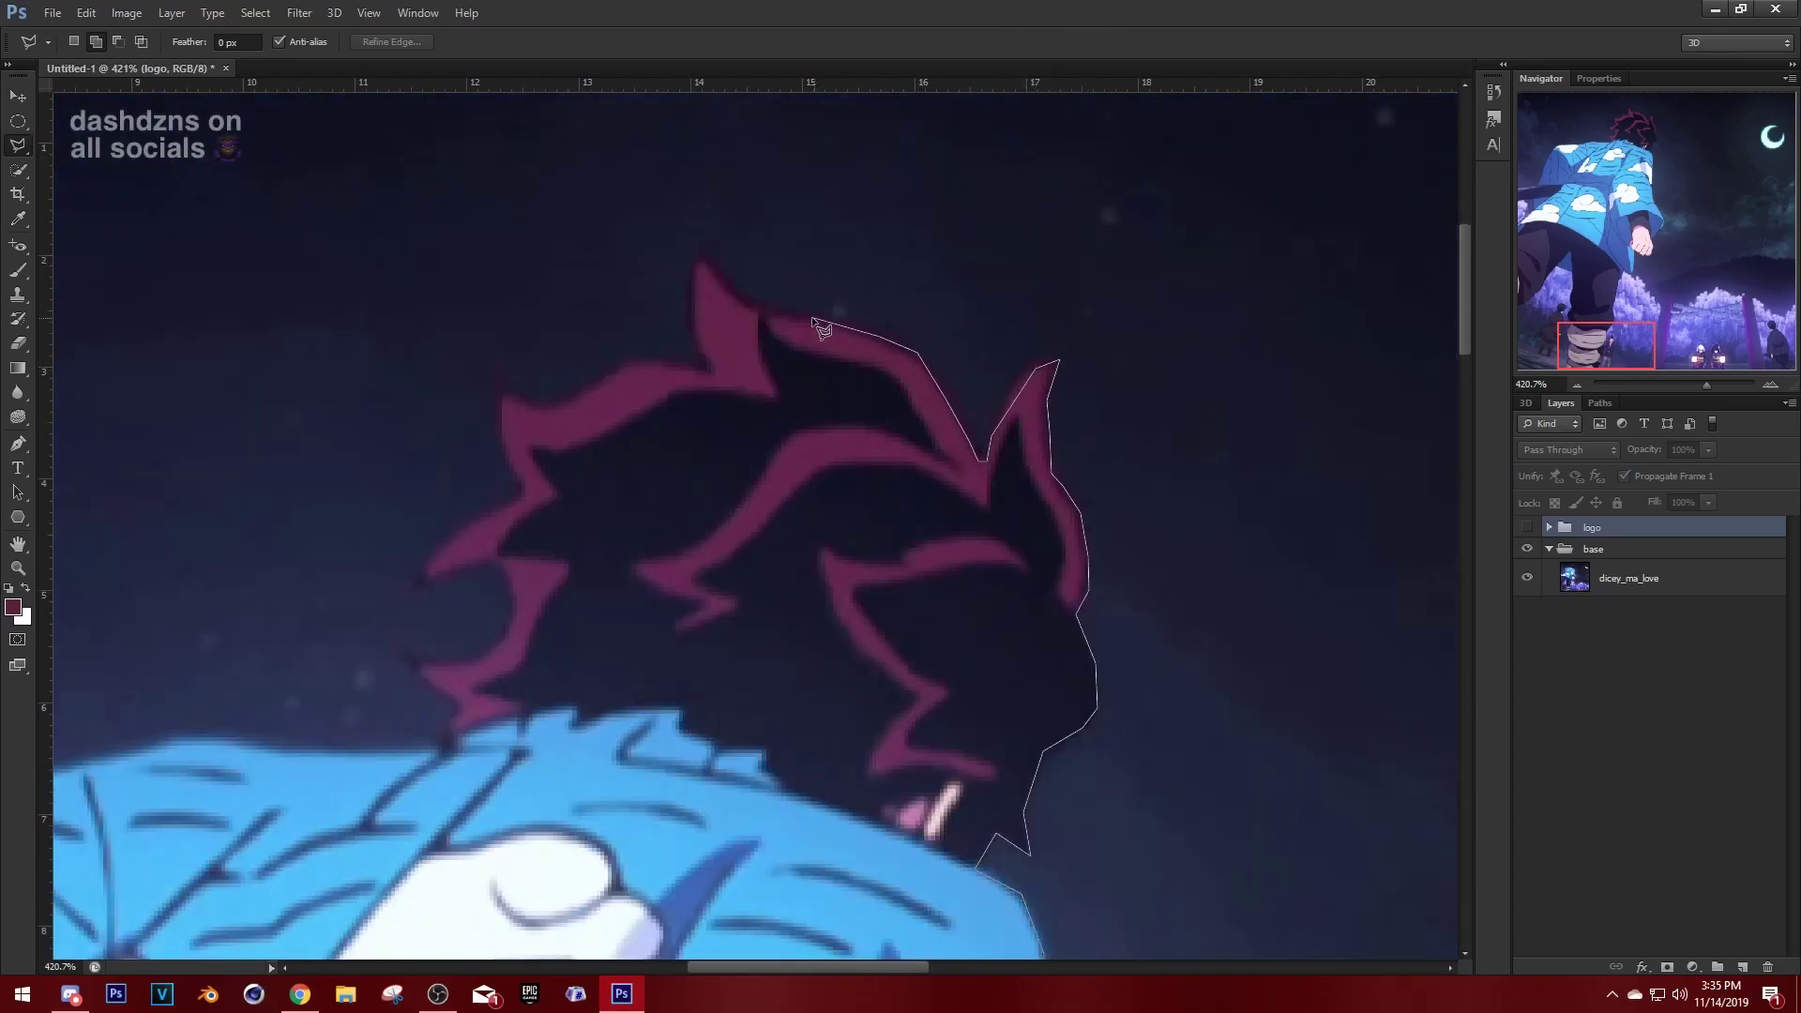
pyautogui.click(832, 320)
pyautogui.click(744, 305)
pyautogui.click(699, 251)
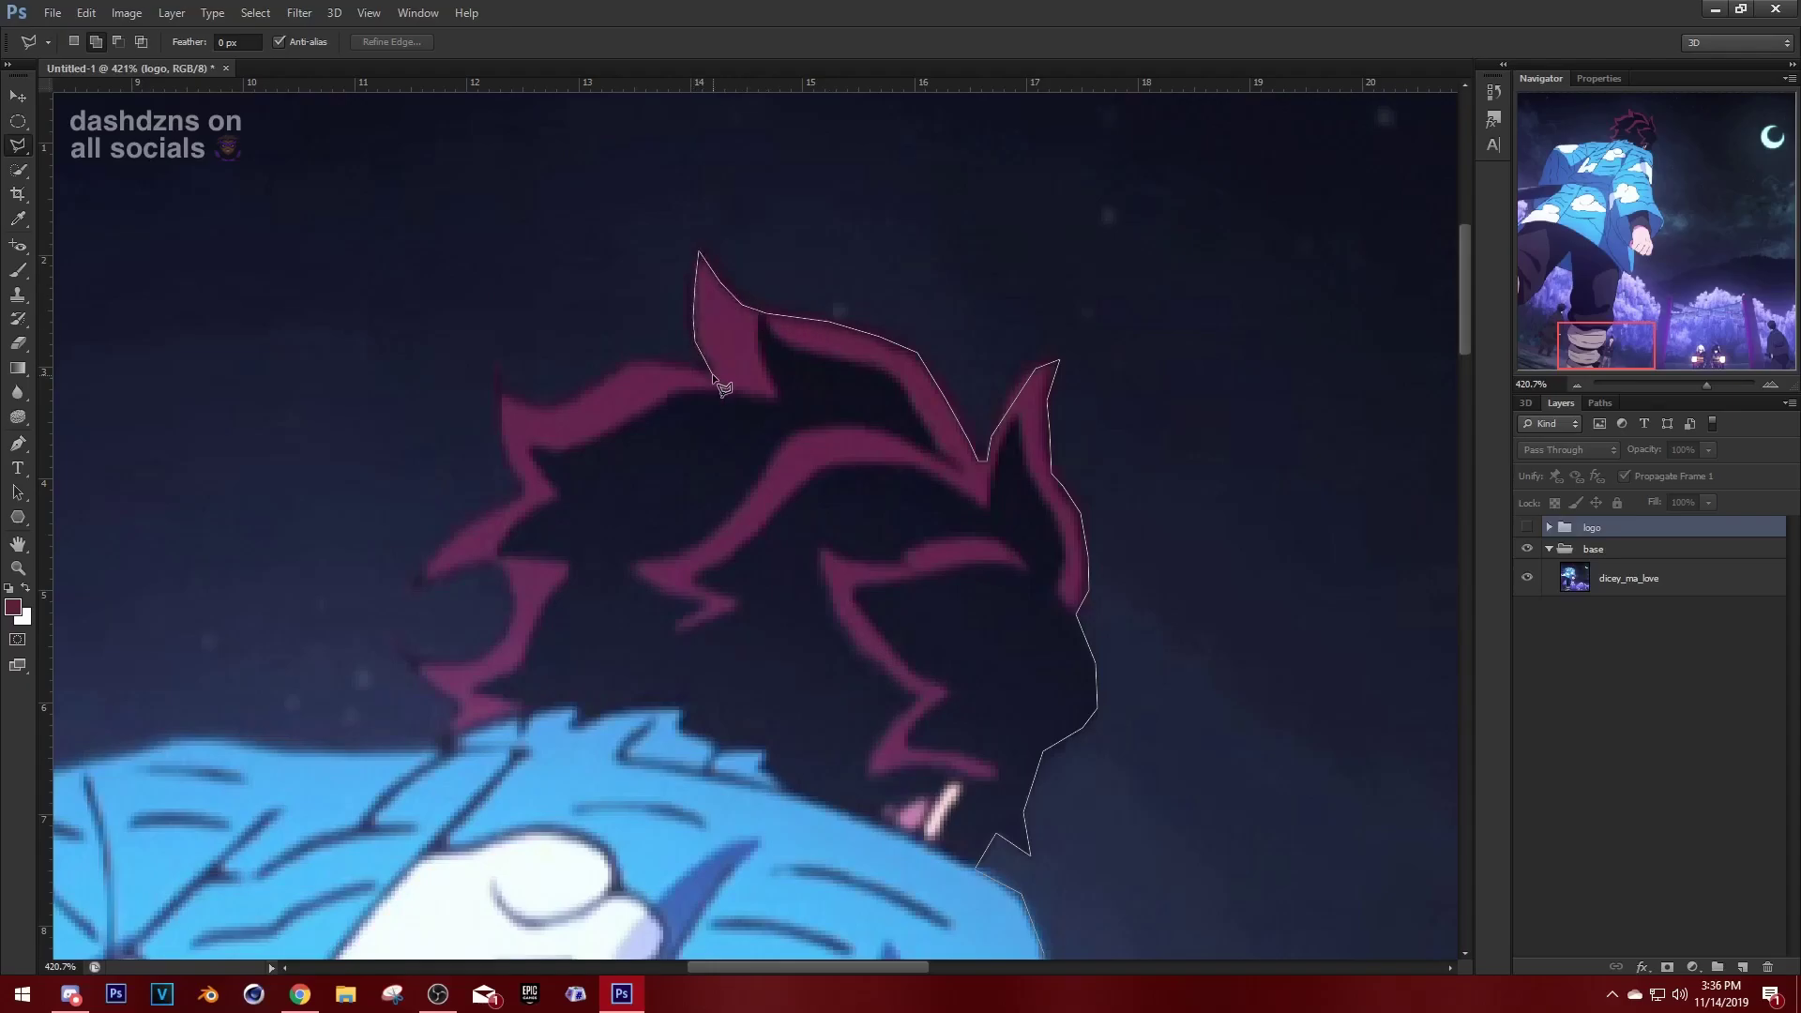
pyautogui.click(569, 407)
pyautogui.click(415, 584)
pyautogui.click(506, 561)
# Finish the lasso outline down the left hair, loosely around the left shoulder and outside the canvas's left and lower edges, closing the selection.
pyautogui.click(513, 611)
pyautogui.click(501, 639)
pyautogui.click(480, 659)
pyautogui.click(452, 663)
pyautogui.moveTo(389, 733)
pyautogui.mouseDown()
pyautogui.moveTo(482, 714)
pyautogui.moveTo(888, 203)
pyautogui.mouseUp()
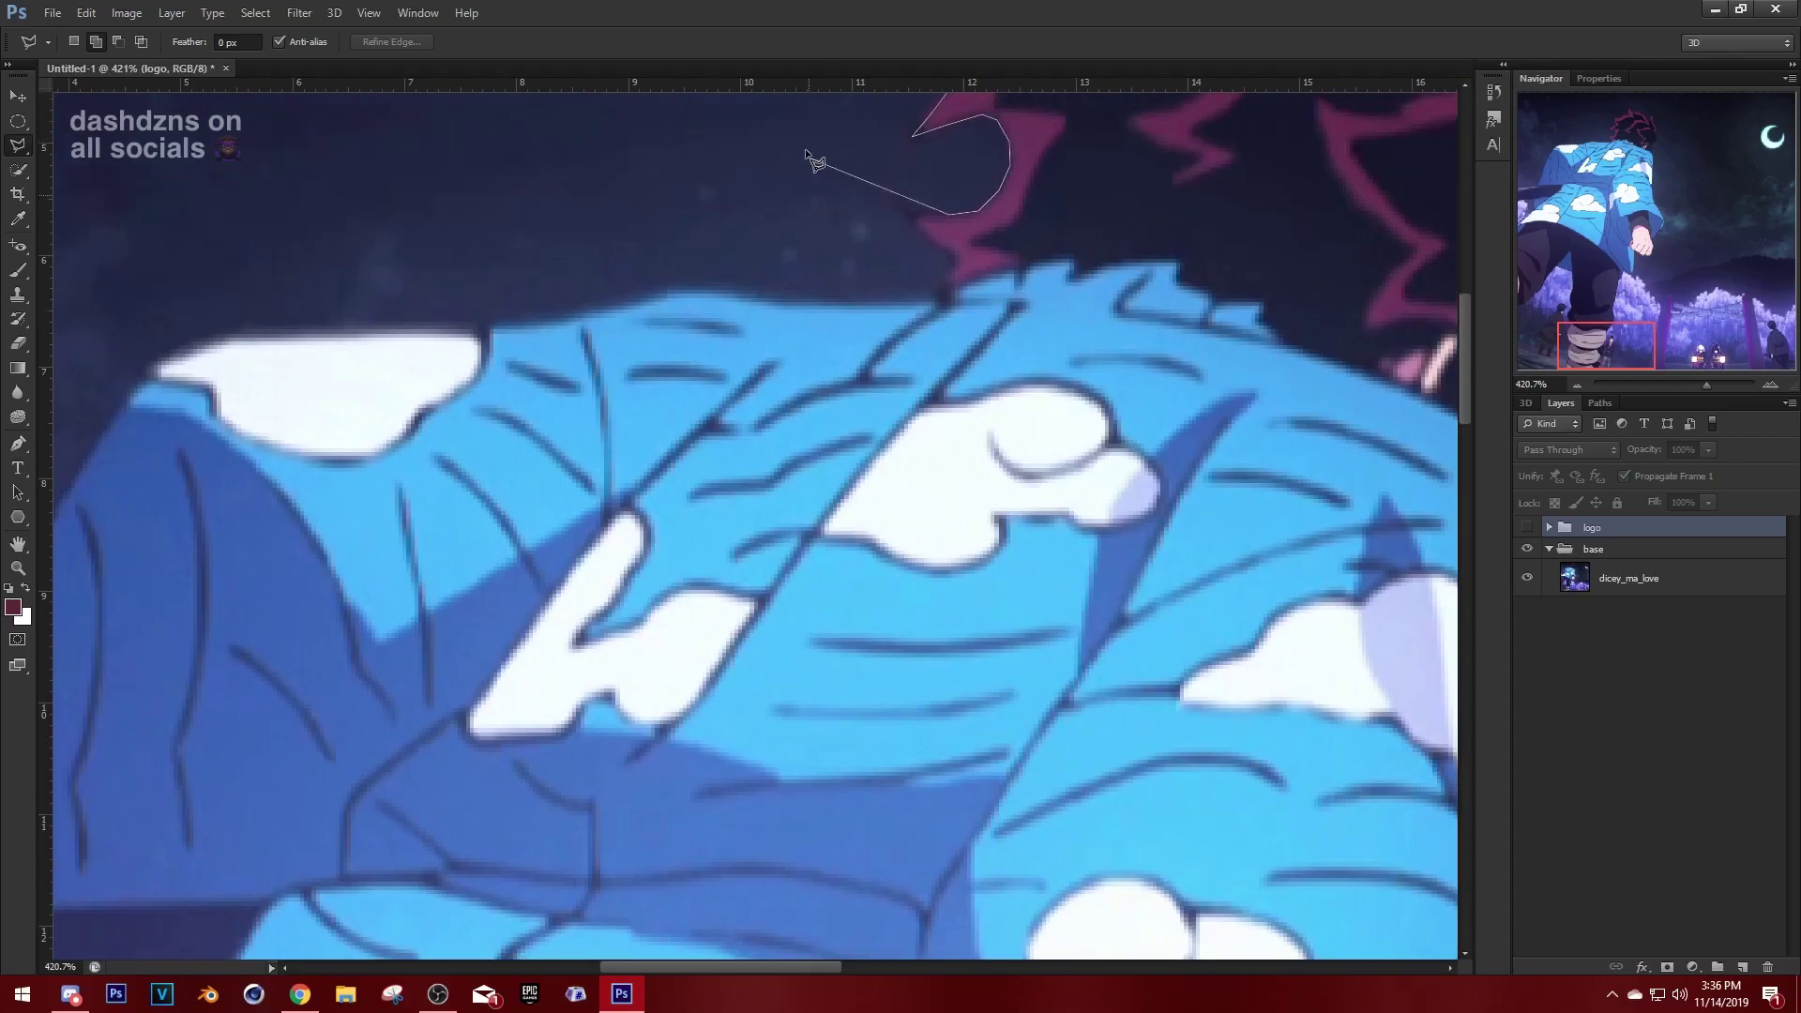
pyautogui.click(804, 148)
pyautogui.click(732, 297)
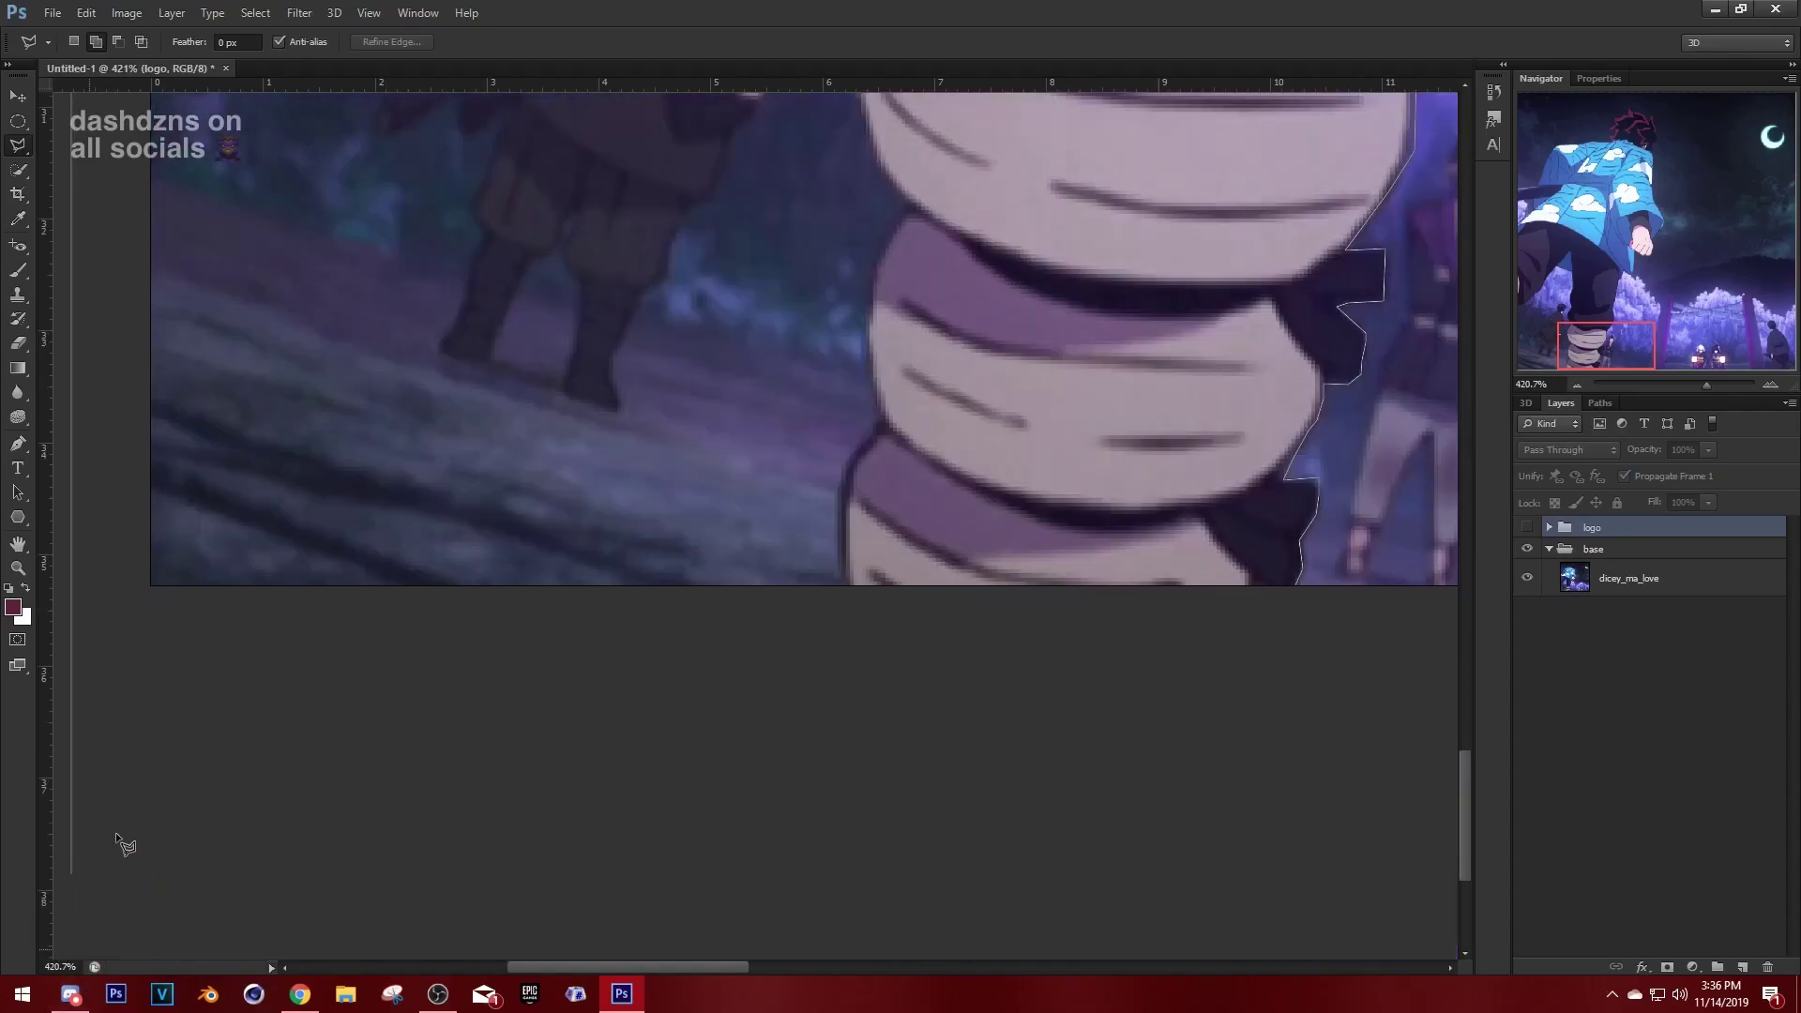
pyautogui.keyDown('shift'); pyautogui.click(105, 622); pyautogui.keyUp('shift')
pyautogui.doubleClick(1292, 615)
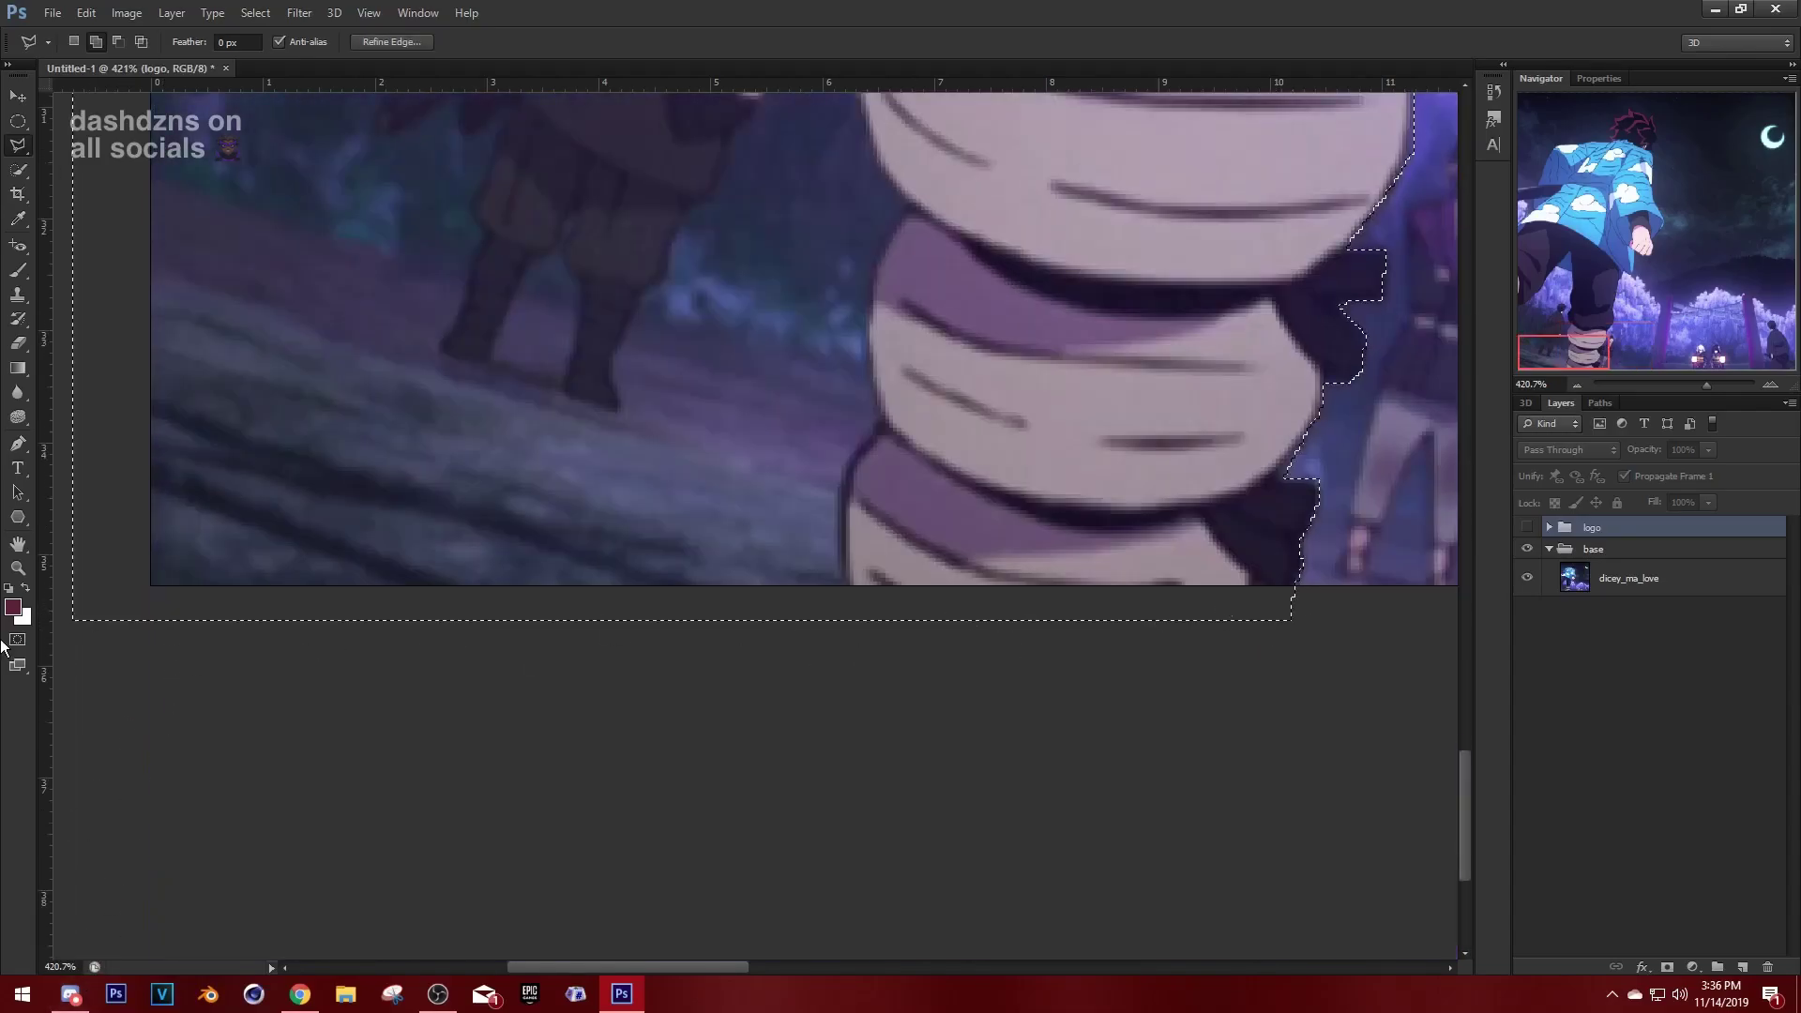
pyautogui.click(17, 568)
pyautogui.rightClick(348, 456)
pyautogui.click(377, 467)
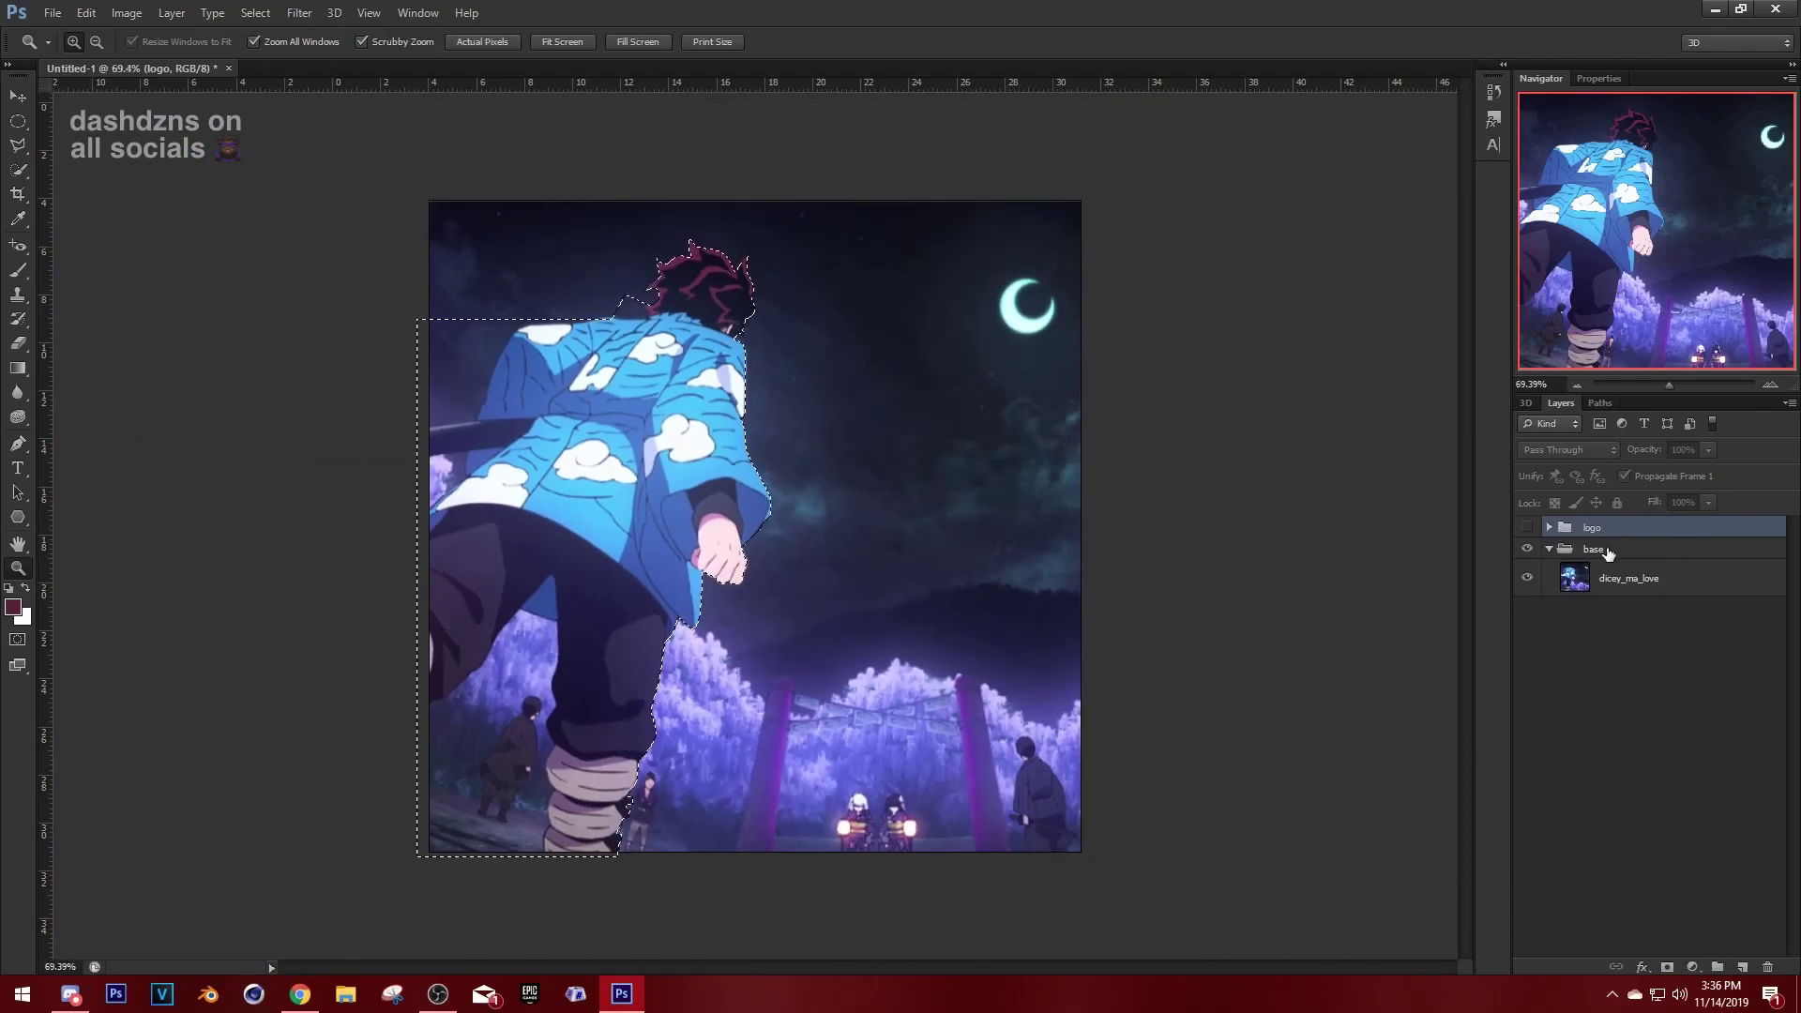
# Copy the selected character from the dicey_ma_love layer onto its own layer, placed in a new group above the logo group.
pyautogui.click(1594, 548)
pyautogui.click(1616, 579)
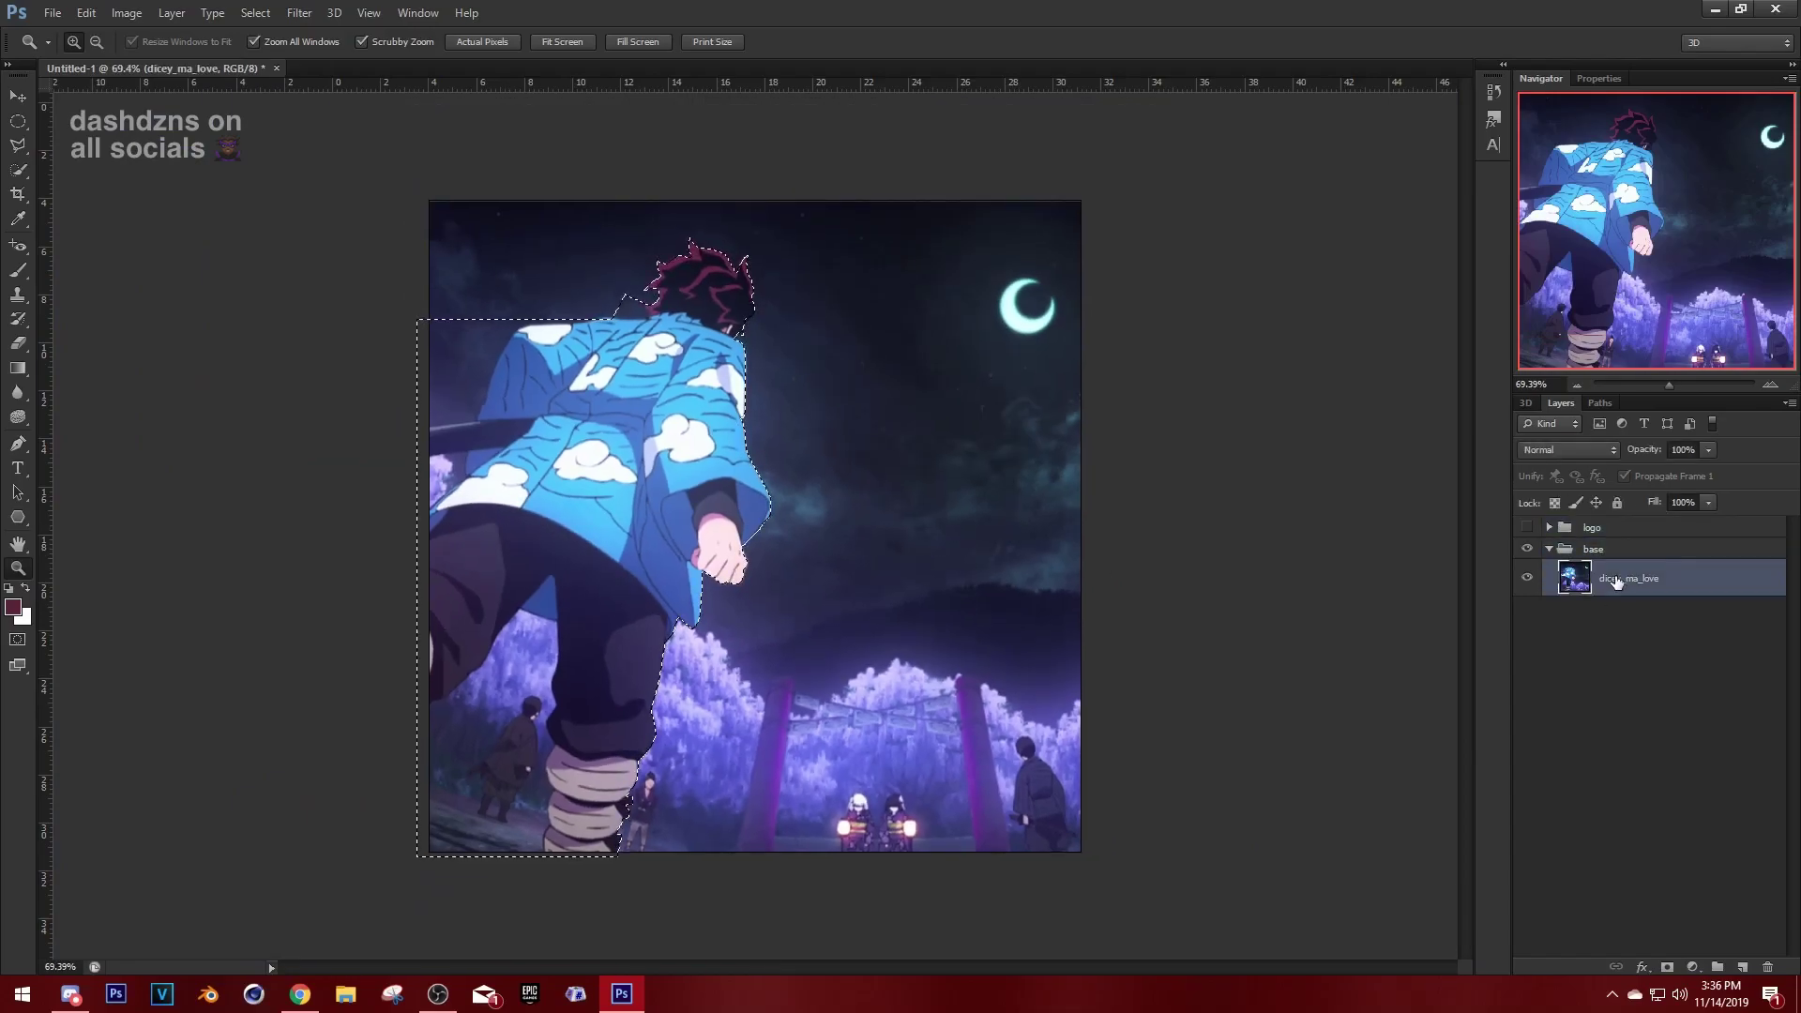
pyautogui.hotkey('ctrl', 'j')
pyautogui.moveTo(1616, 580); pyautogui.dragTo(1631, 520)
pyautogui.hotkey('ctrl', 'g')
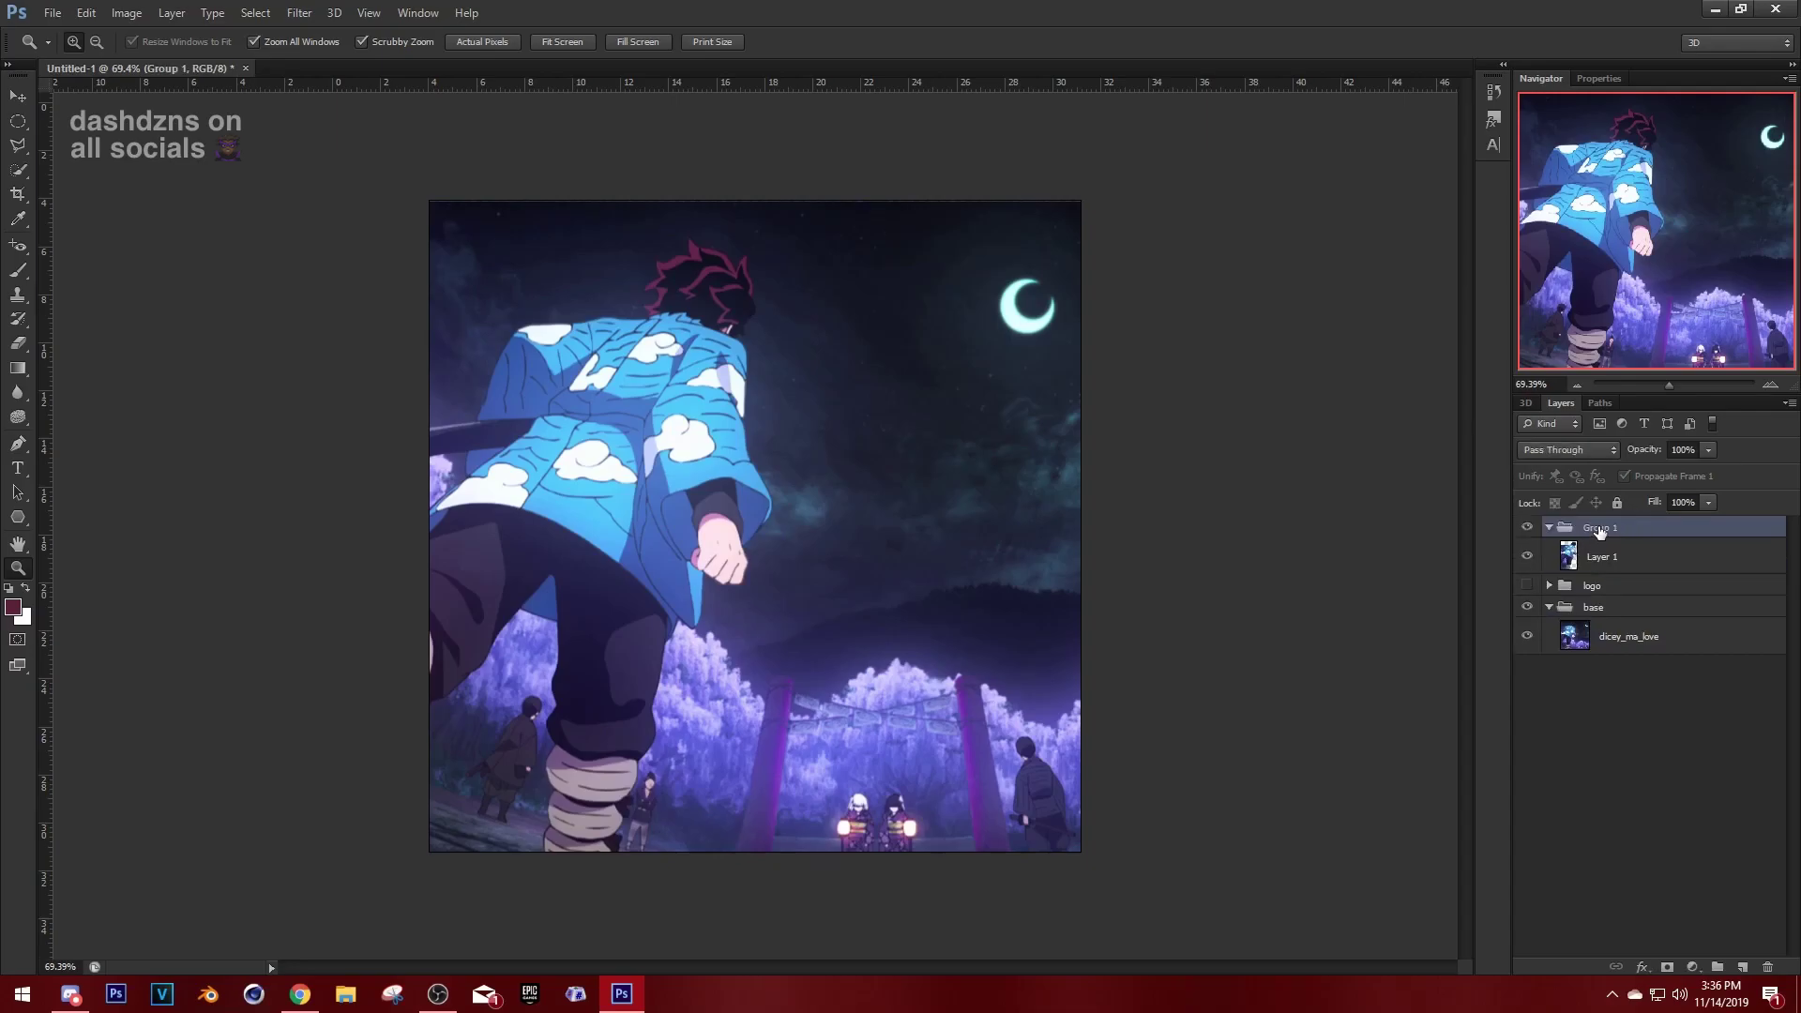
# Rename the new group popout and show the logo group, comparing the artwork with and without the cut-out character.
pyautogui.doubleClick(1599, 528)
pyautogui.write('popout')
pyautogui.press('Return')
pyautogui.click(1526, 586)
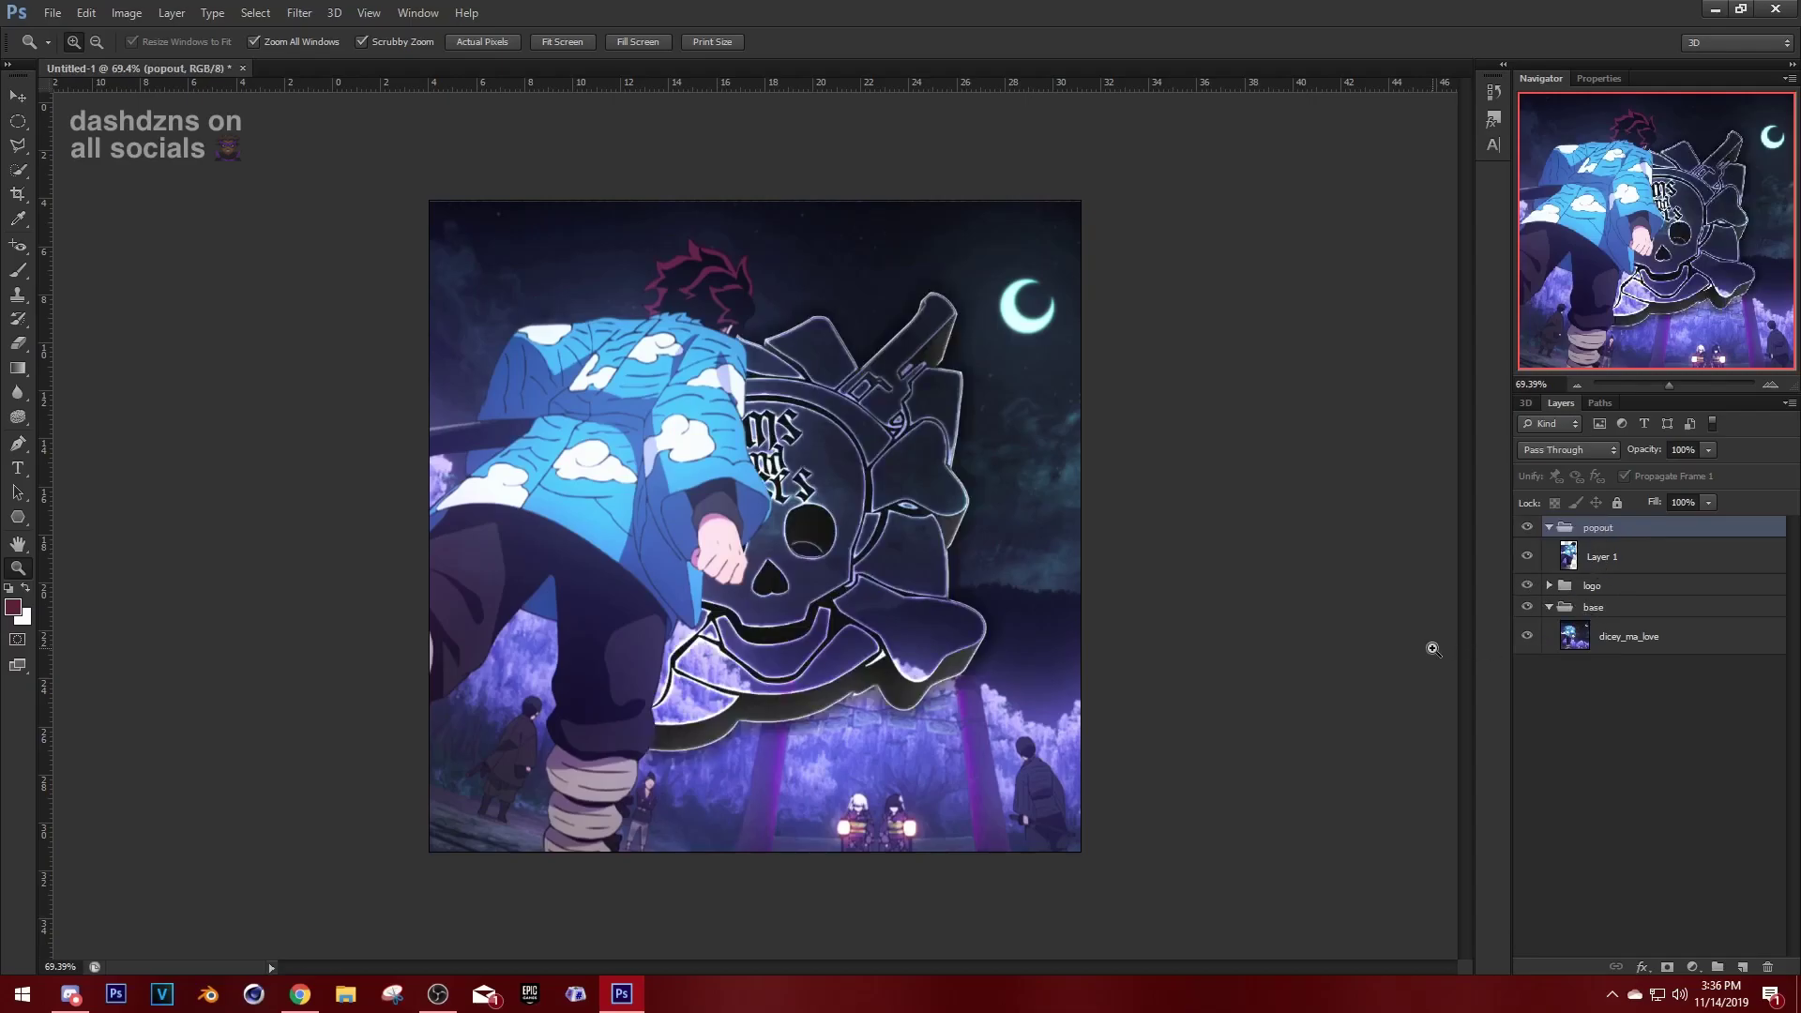
pyautogui.click(1527, 528)
pyautogui.click(1526, 528)
pyautogui.click(1527, 528)
pyautogui.click(1527, 528)
# Try deleting the dicey_ma_love copy layer from the logo group, and undo the deletion.
pyautogui.moveTo(718, 570); pyautogui.dragTo(893, 613)
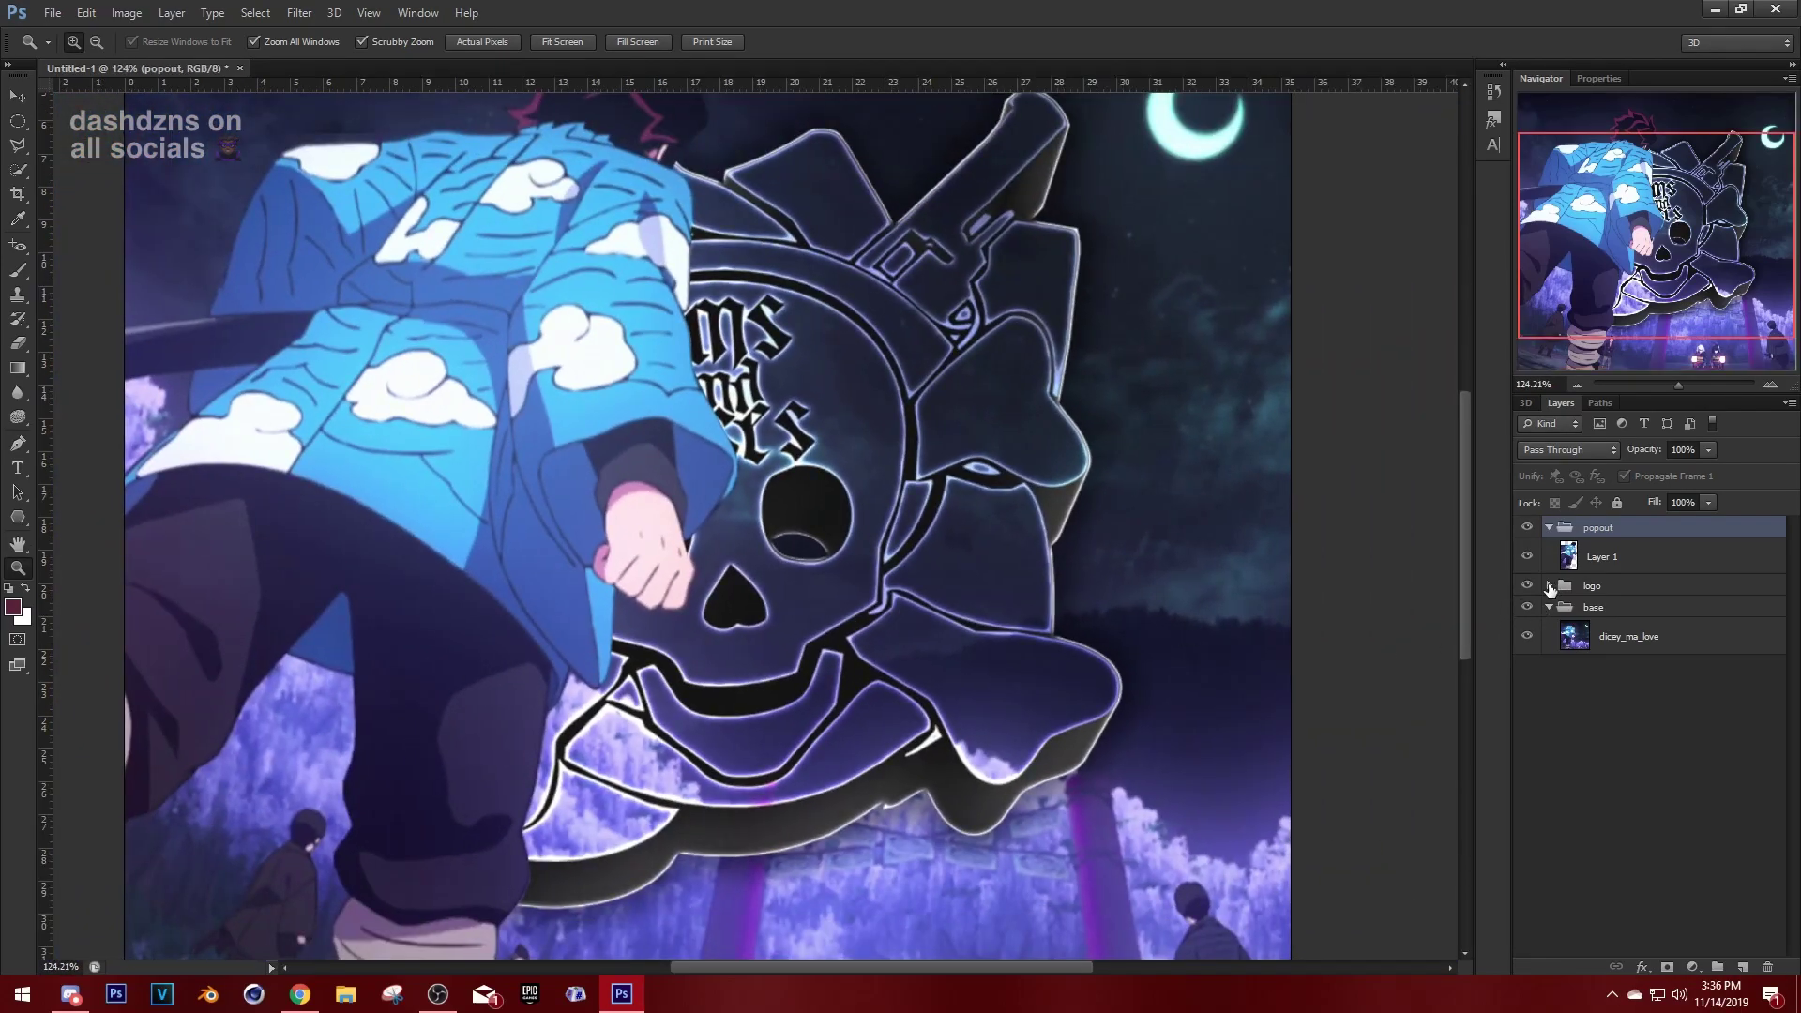
pyautogui.click(1549, 585)
pyautogui.click(1681, 616)
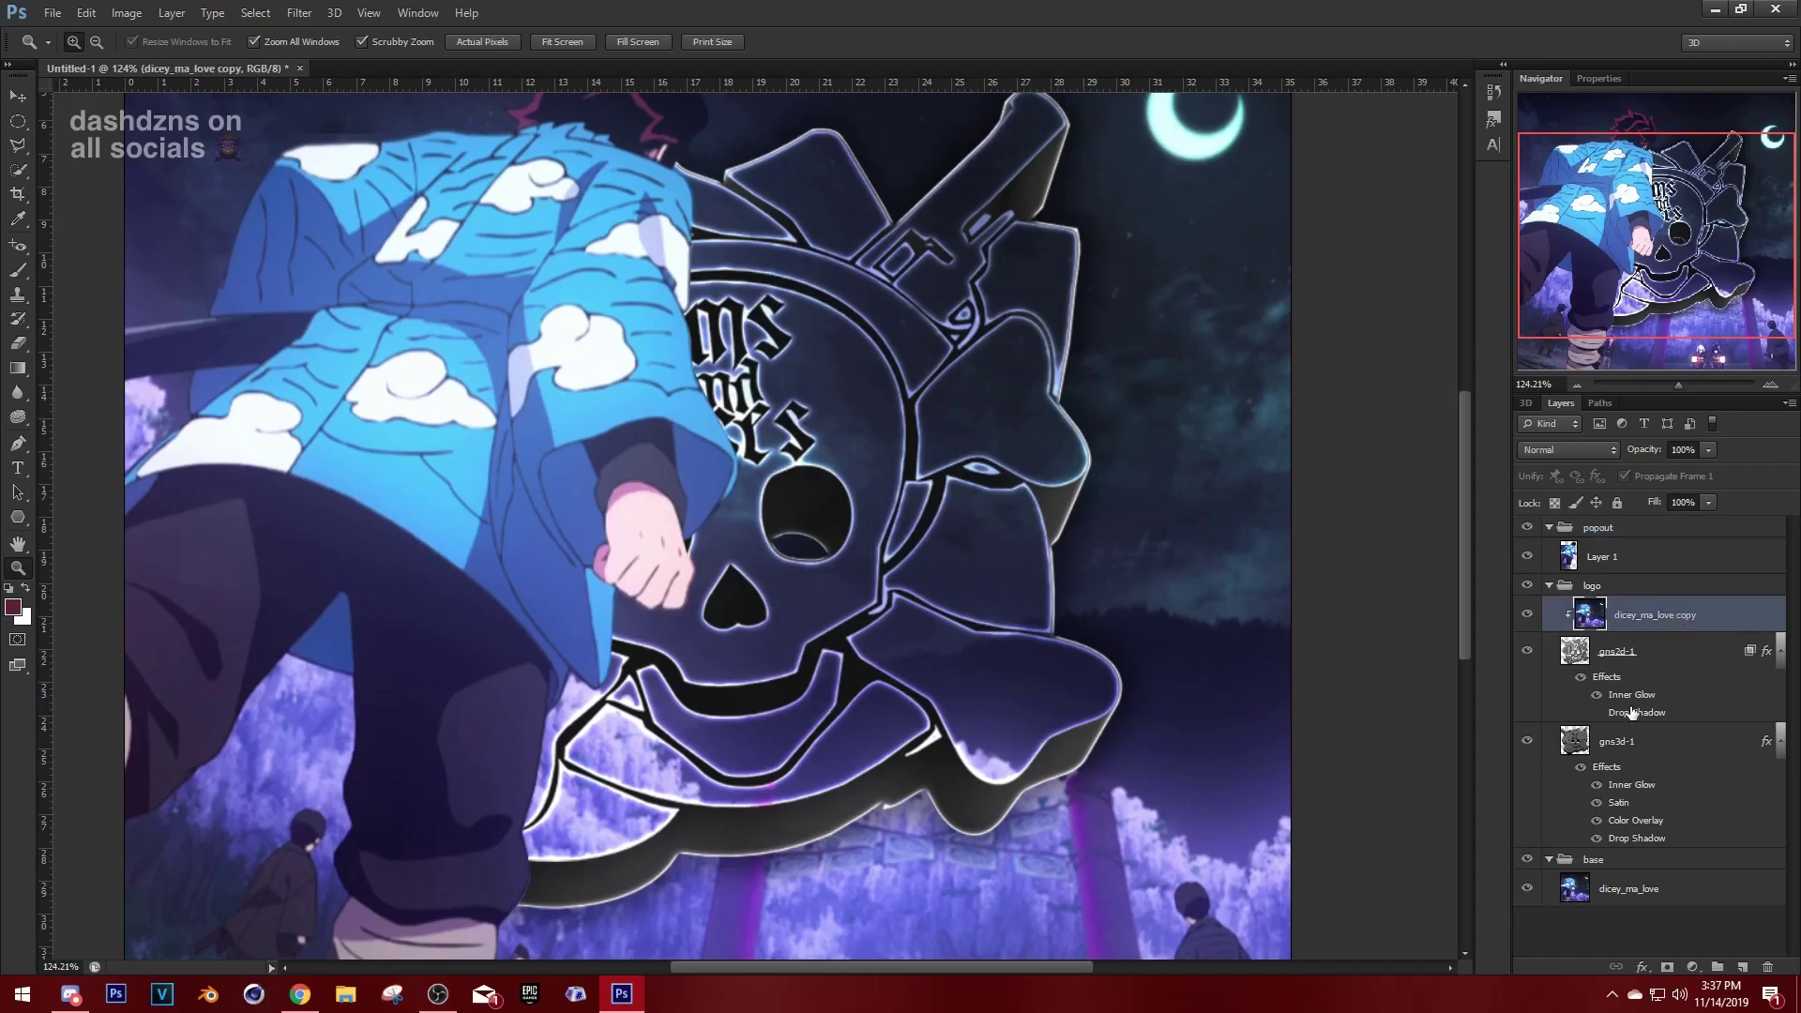
pyautogui.click(1626, 654)
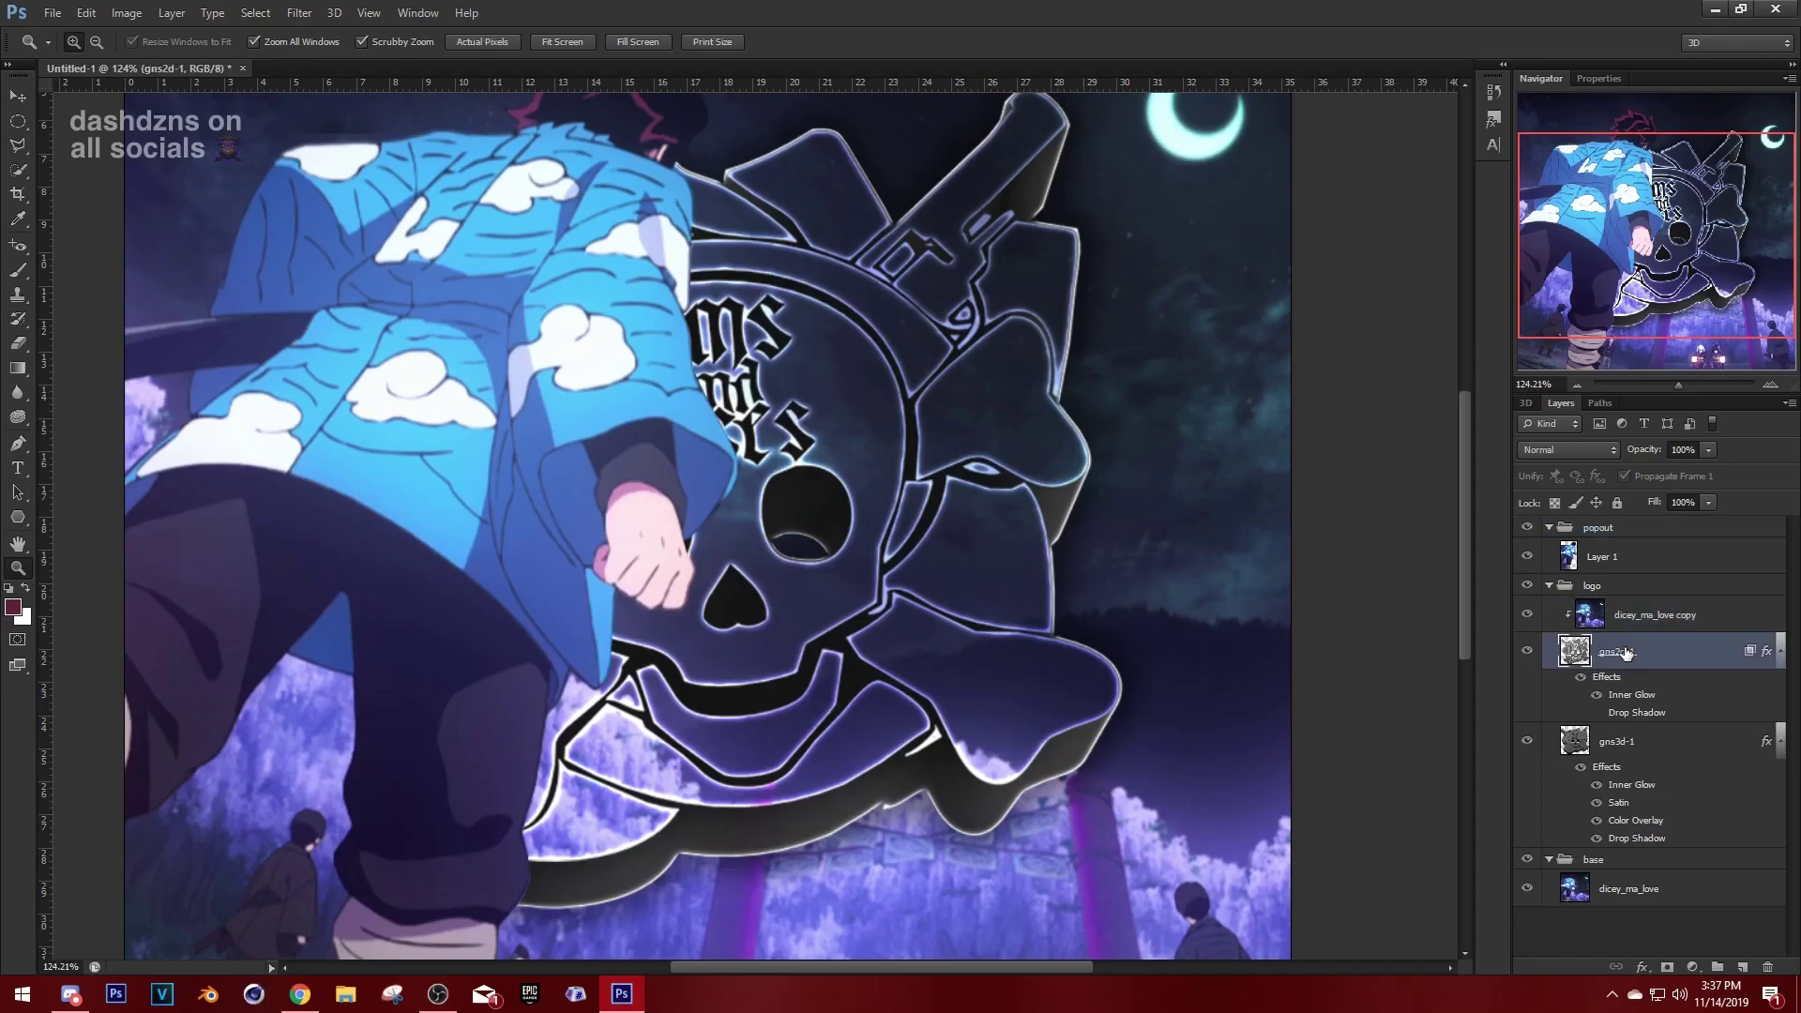
pyautogui.click(1665, 619)
pyautogui.press('Delete')
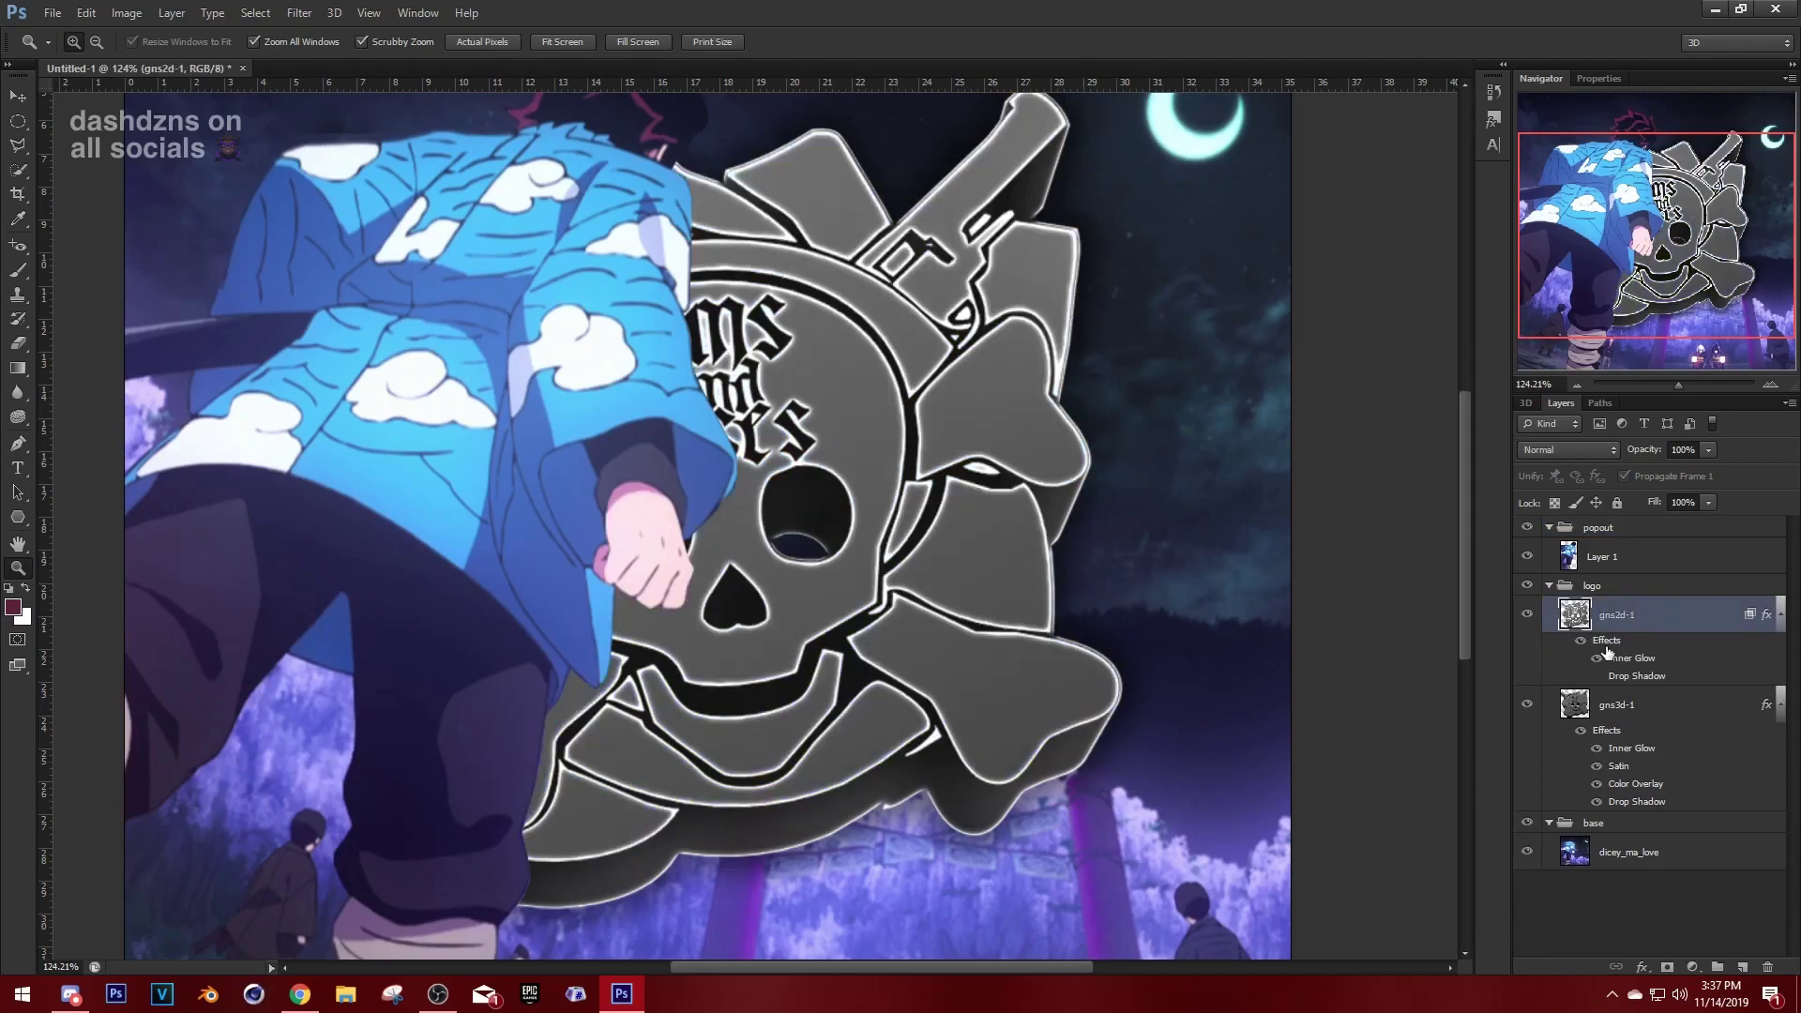
pyautogui.hotkey('ctrl', 'z')
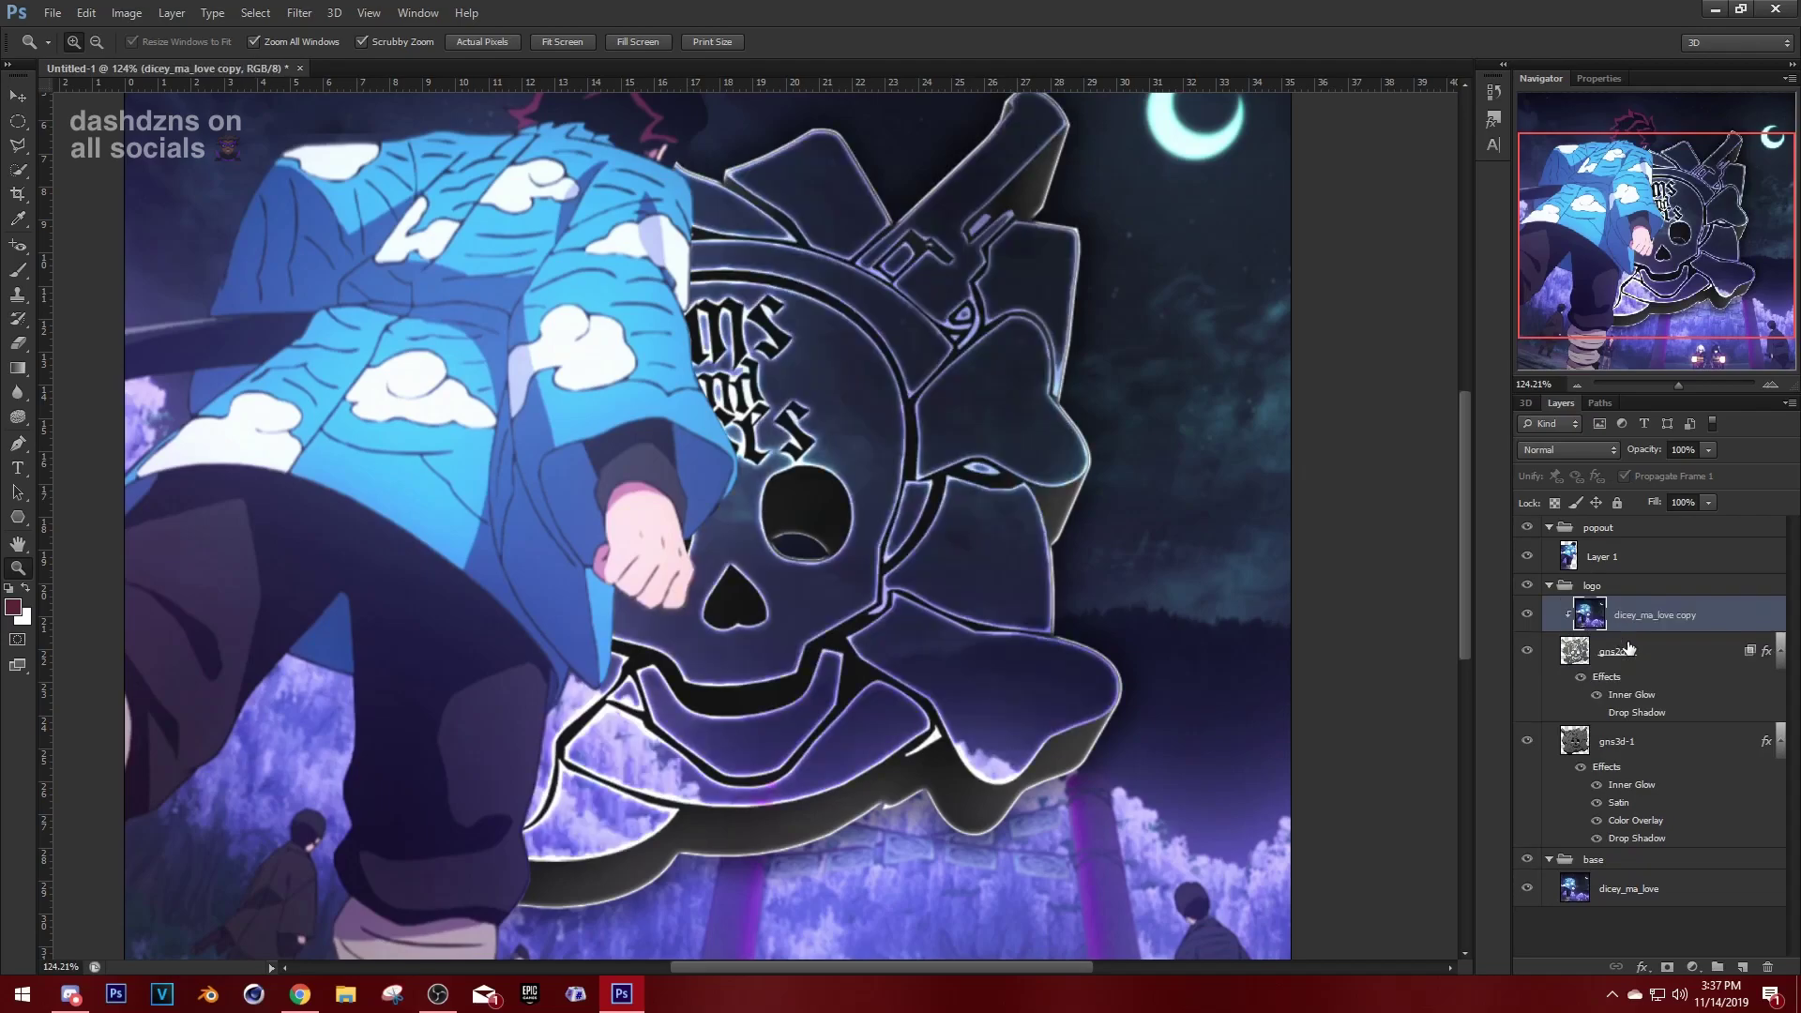
# Move the dicey_ma_love copy layer below gns2d-1, then hide it and the popout group.
pyautogui.moveTo(1656, 620); pyautogui.dragTo(1626, 709)
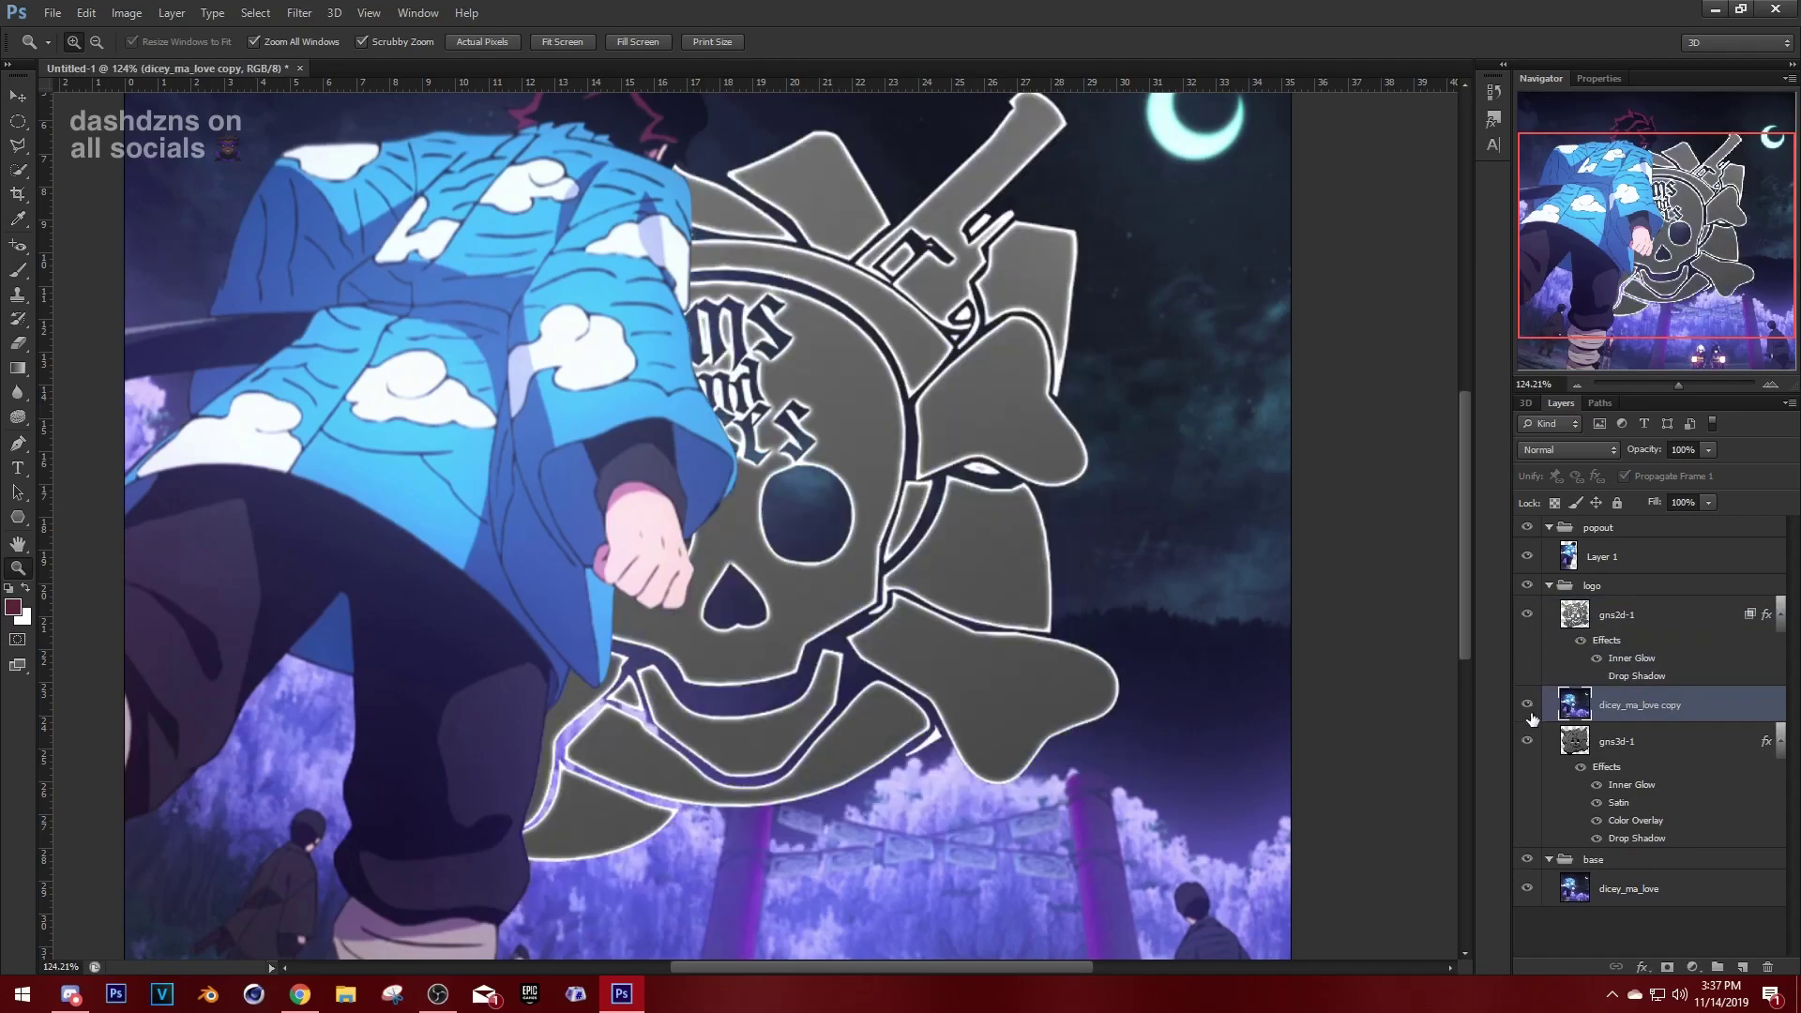
pyautogui.click(1529, 710)
pyautogui.moveTo(784, 514); pyautogui.dragTo(1503, 544)
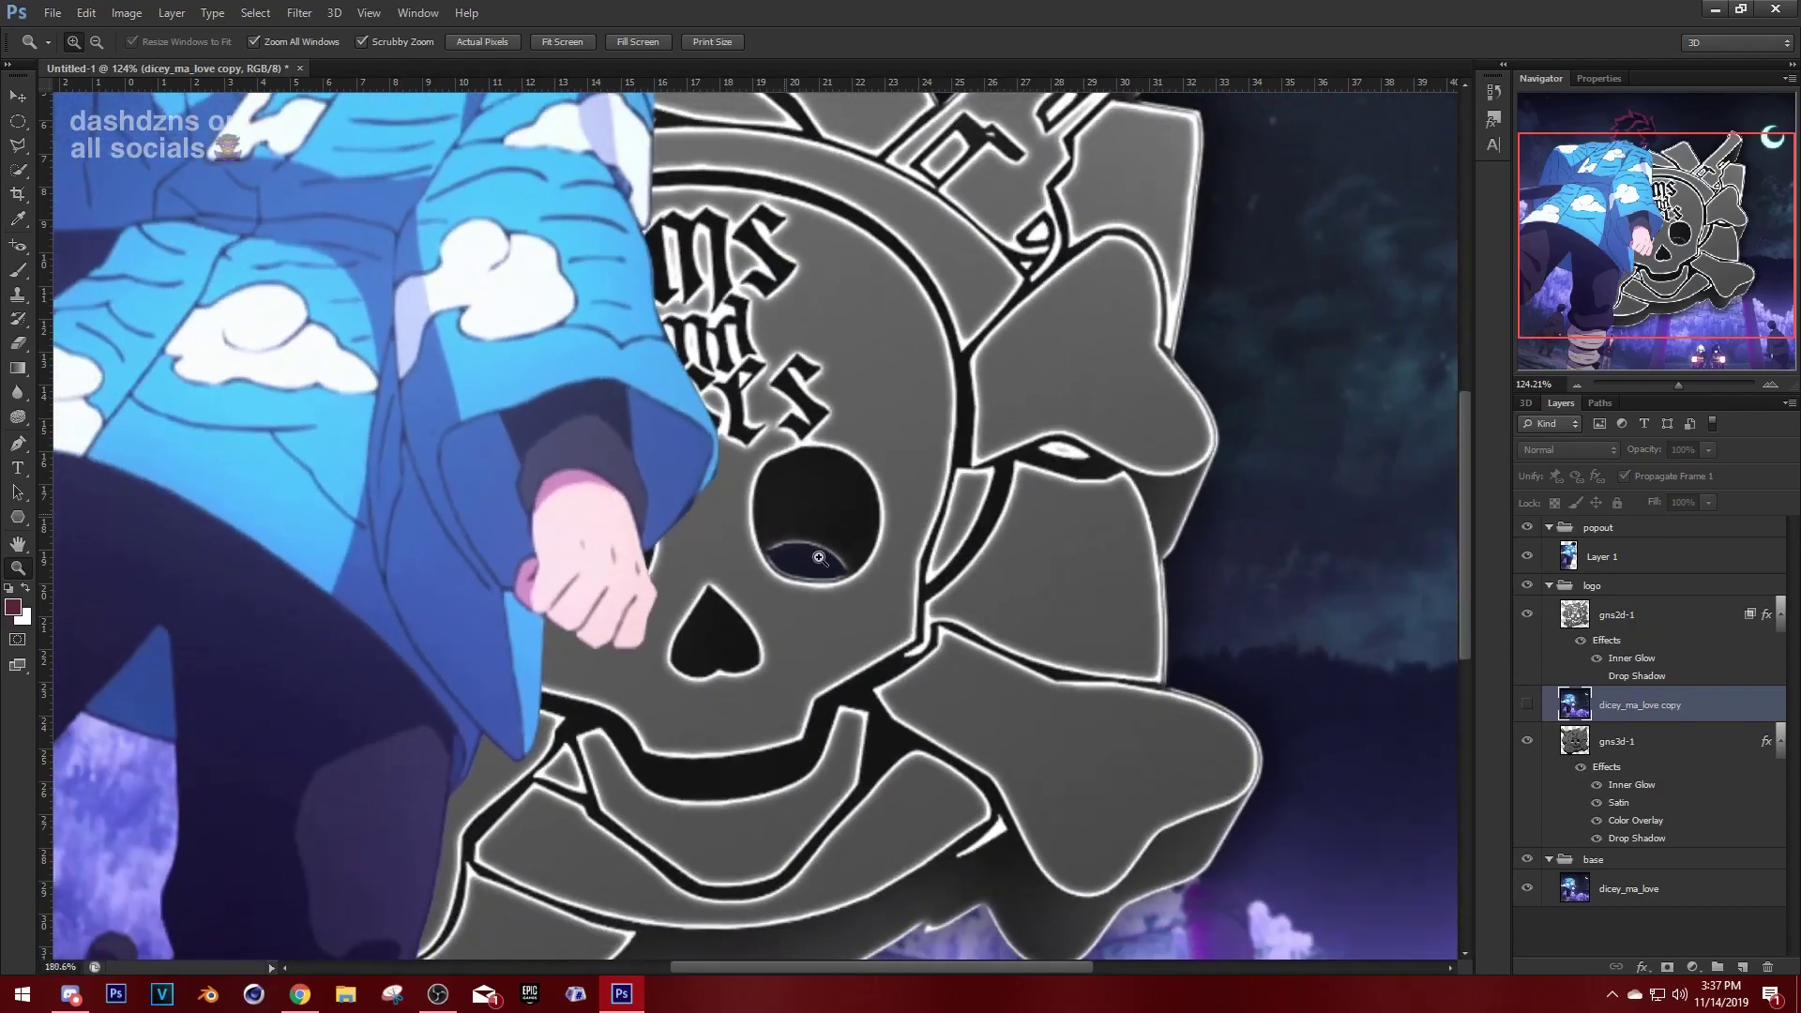
pyautogui.click(1521, 532)
# Start a polygonal lasso outline in the black ring at the skull's upper left and carry it across the top.
pyautogui.scroll(1, 593, 351)
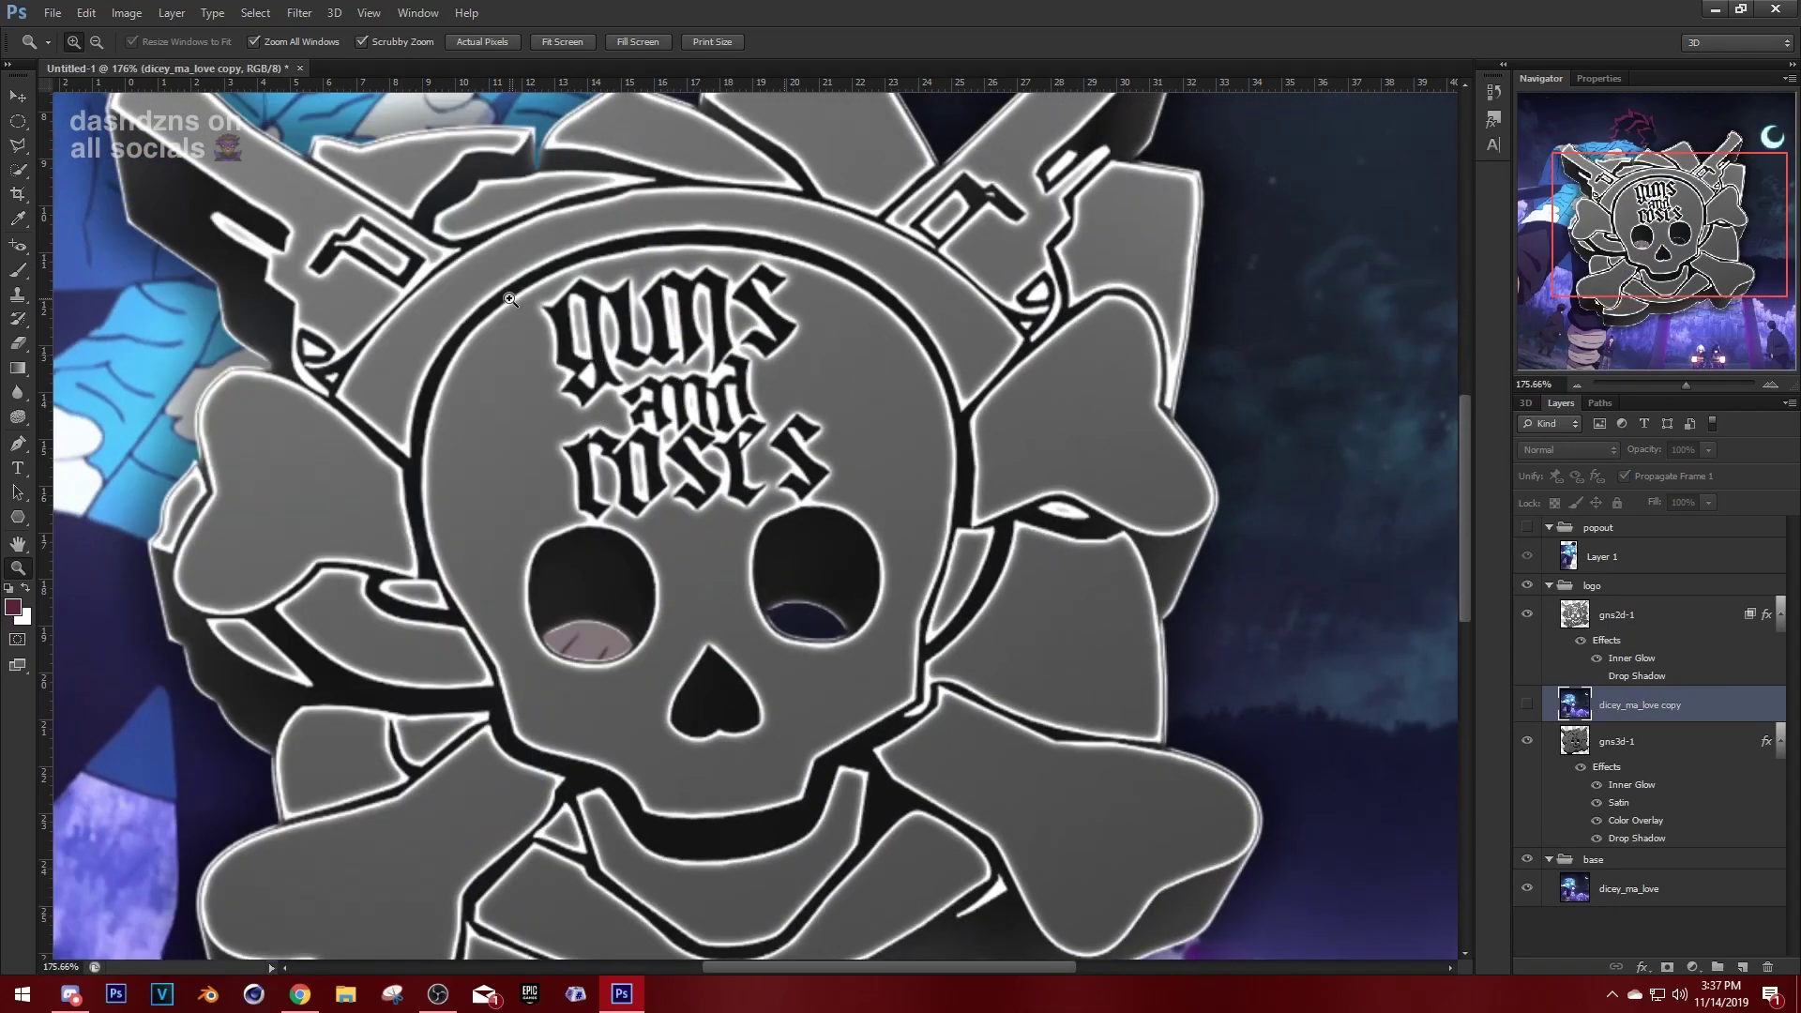
pyautogui.moveTo(510, 299); pyautogui.dragTo(633, 373)
pyautogui.click(13, 145)
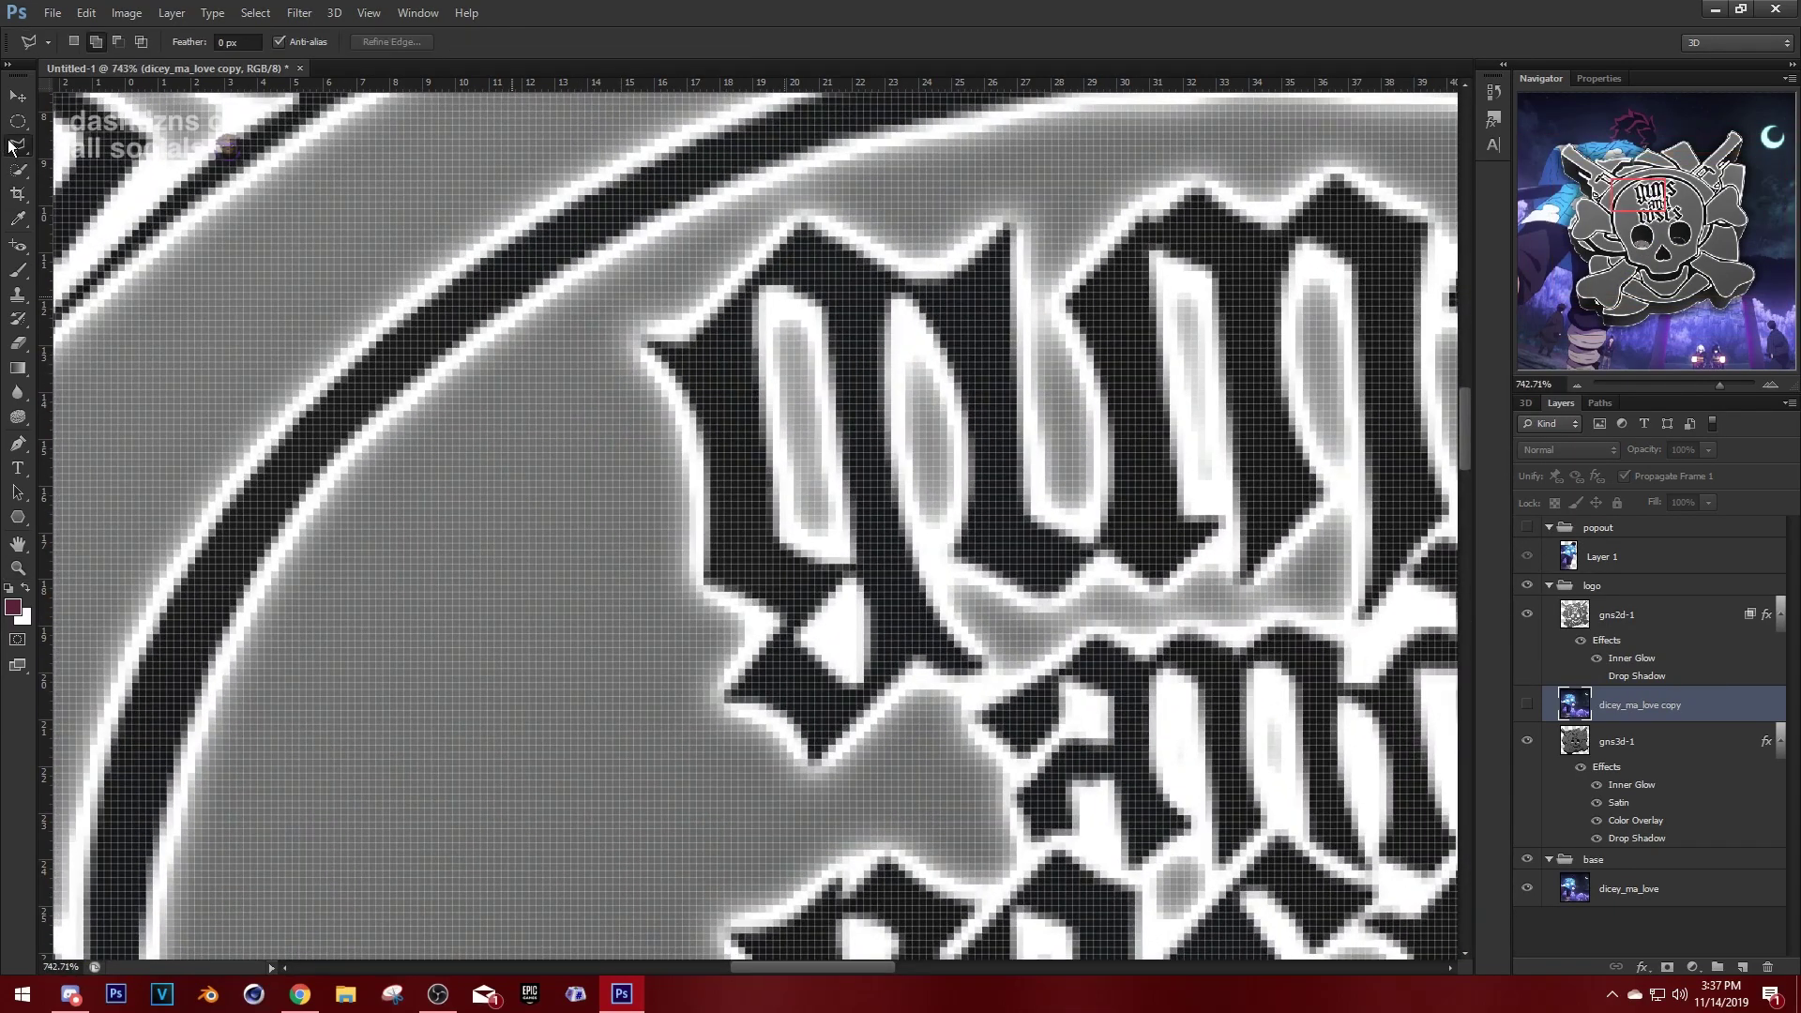
pyautogui.click(525, 272)
pyautogui.click(698, 165)
pyautogui.click(834, 125)
pyautogui.click(1178, 251)
pyautogui.click(1416, 248)
pyautogui.click(844, 299)
pyautogui.click(1007, 354)
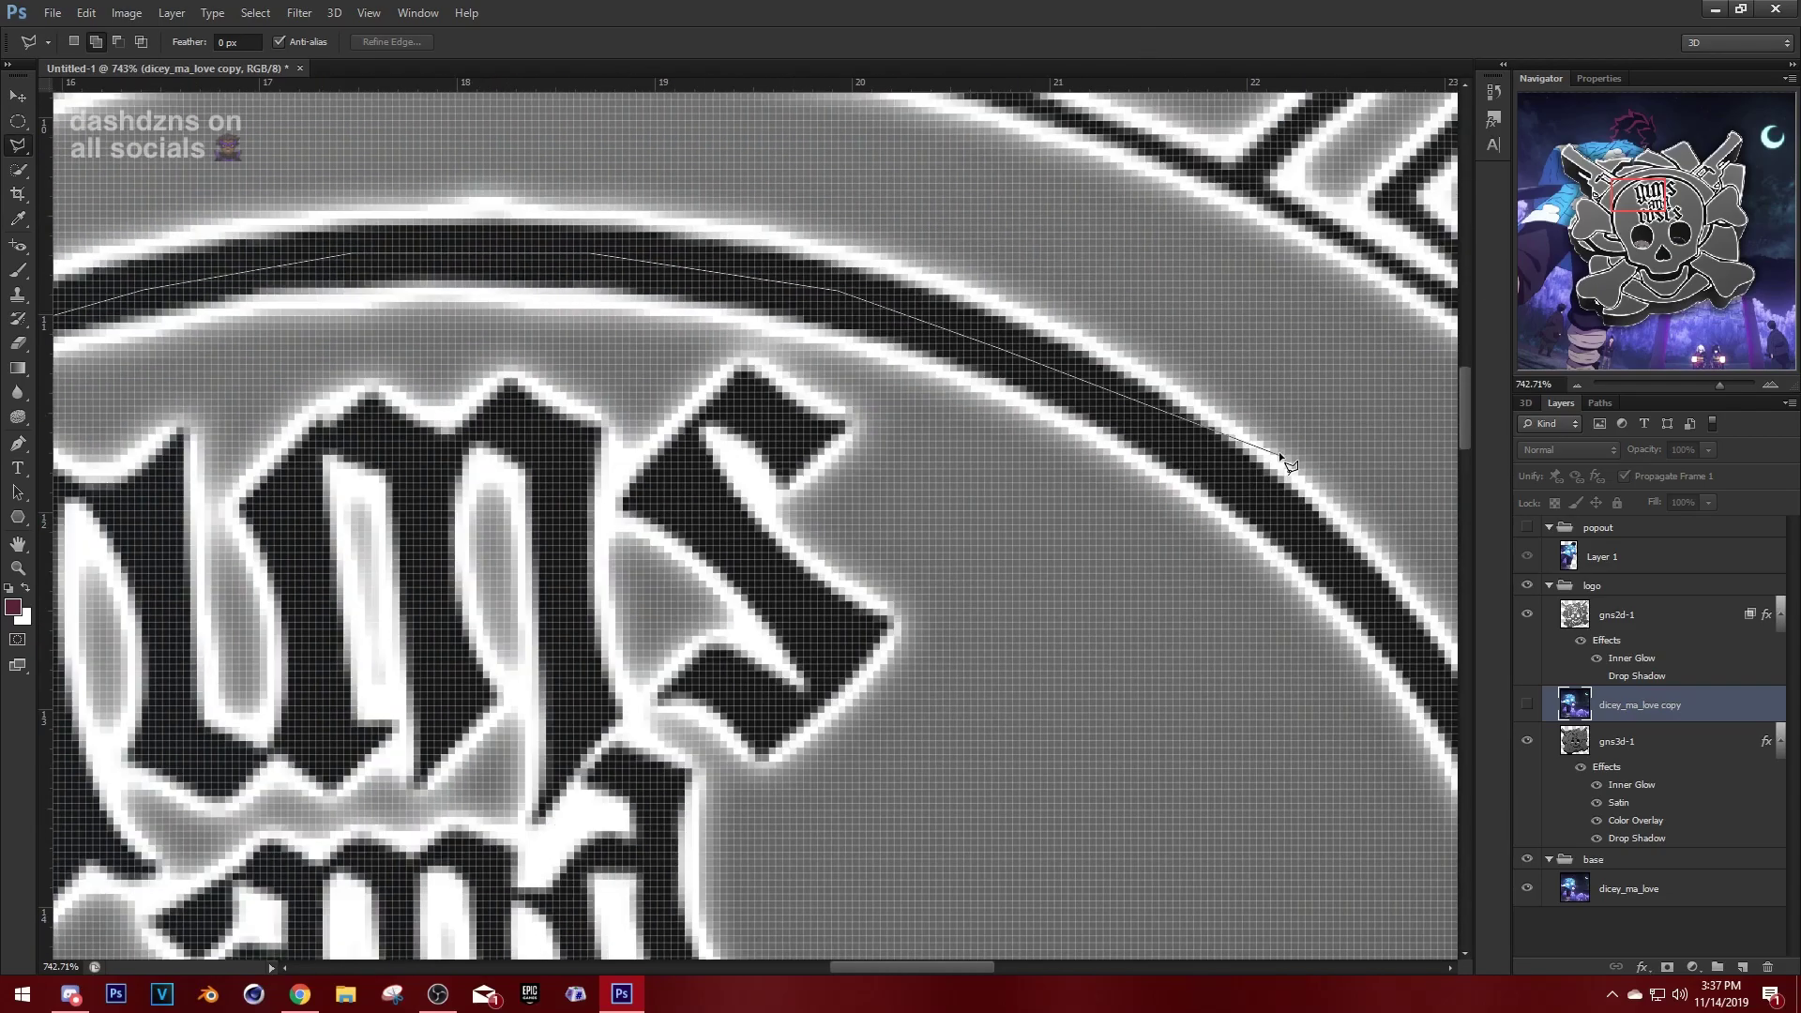
# Continue the lasso outline through the black gap down the right side of the skull to the cheek.
pyautogui.click(1198, 456)
pyautogui.click(1338, 552)
pyautogui.click(1430, 670)
pyautogui.click(1120, 775)
pyautogui.scroll(-10, 1126, 775)
pyautogui.click(1120, 860)
pyautogui.scroll(-8, 1107, 826)
pyautogui.click(1027, 536)
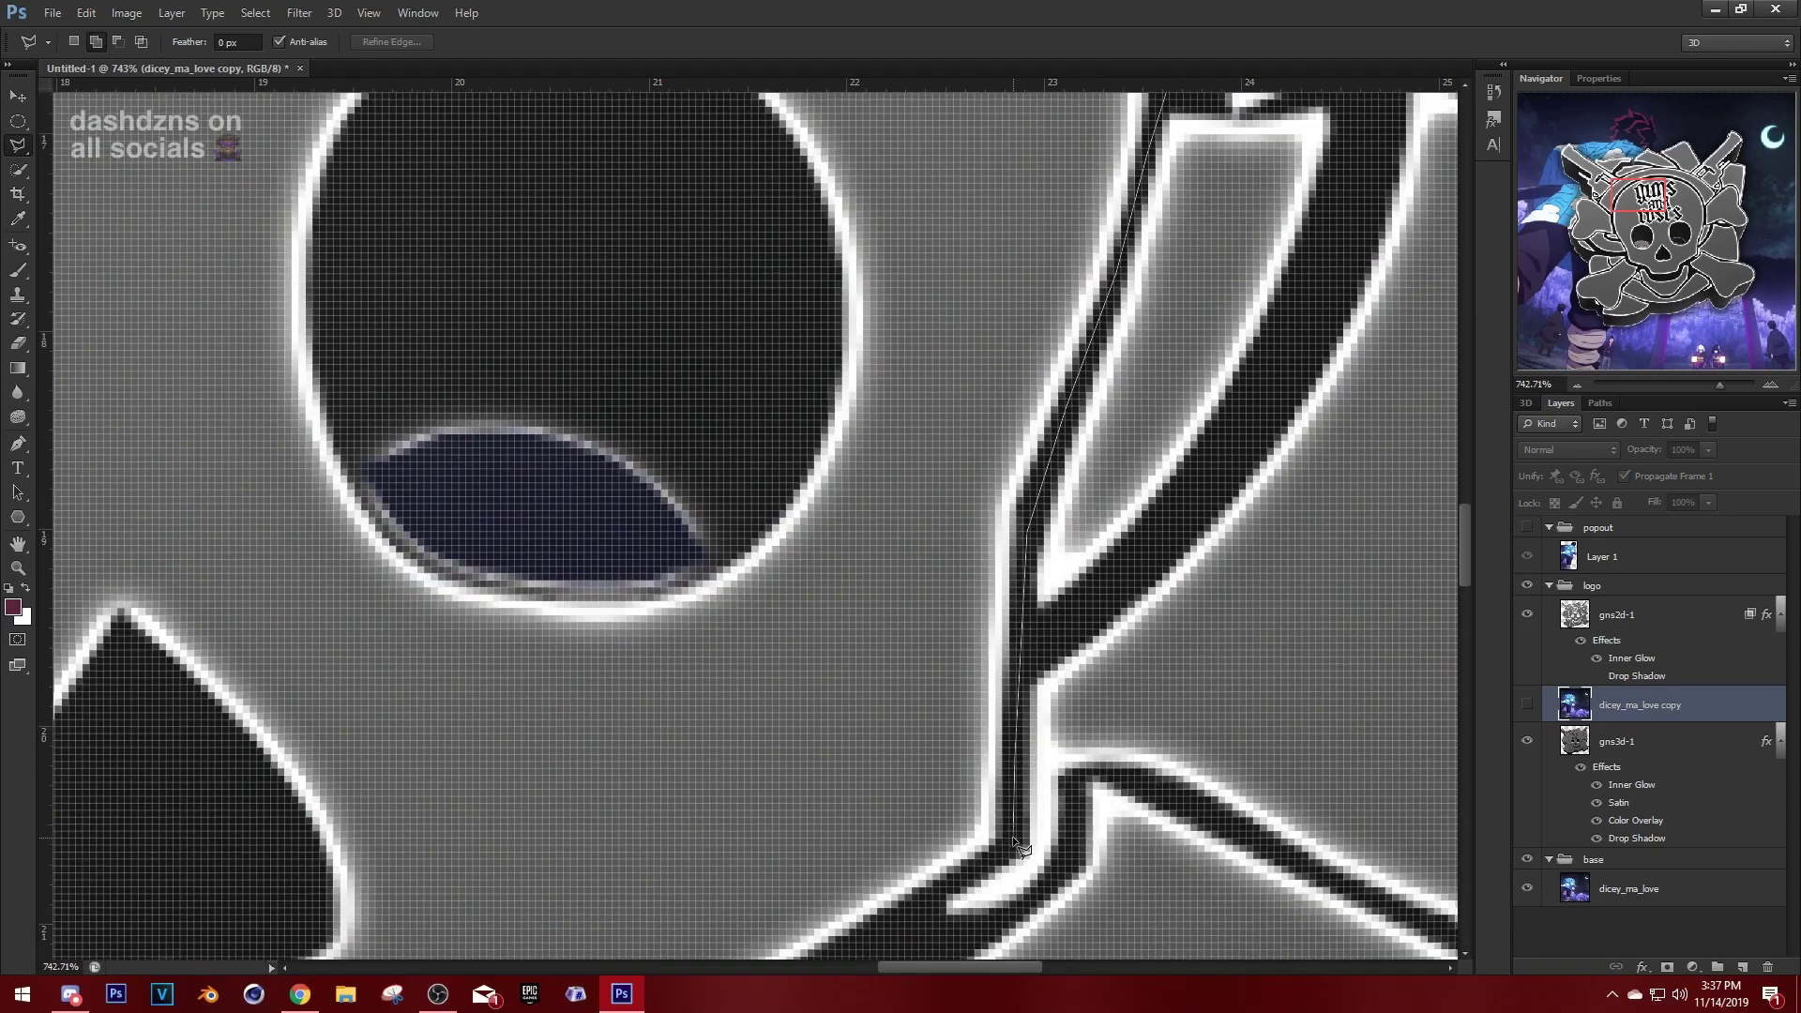
pyautogui.click(1013, 845)
# Carry the lasso outline along the black gap under the jaw and up to the skull's left cheek.
pyautogui.scroll(-5, 1011, 839)
pyautogui.click(851, 614)
pyautogui.click(631, 758)
pyautogui.click(820, 739)
pyautogui.click(570, 768)
pyautogui.click(269, 793)
pyautogui.click(237, 452)
pyautogui.click(144, 383)
pyautogui.click(123, 265)
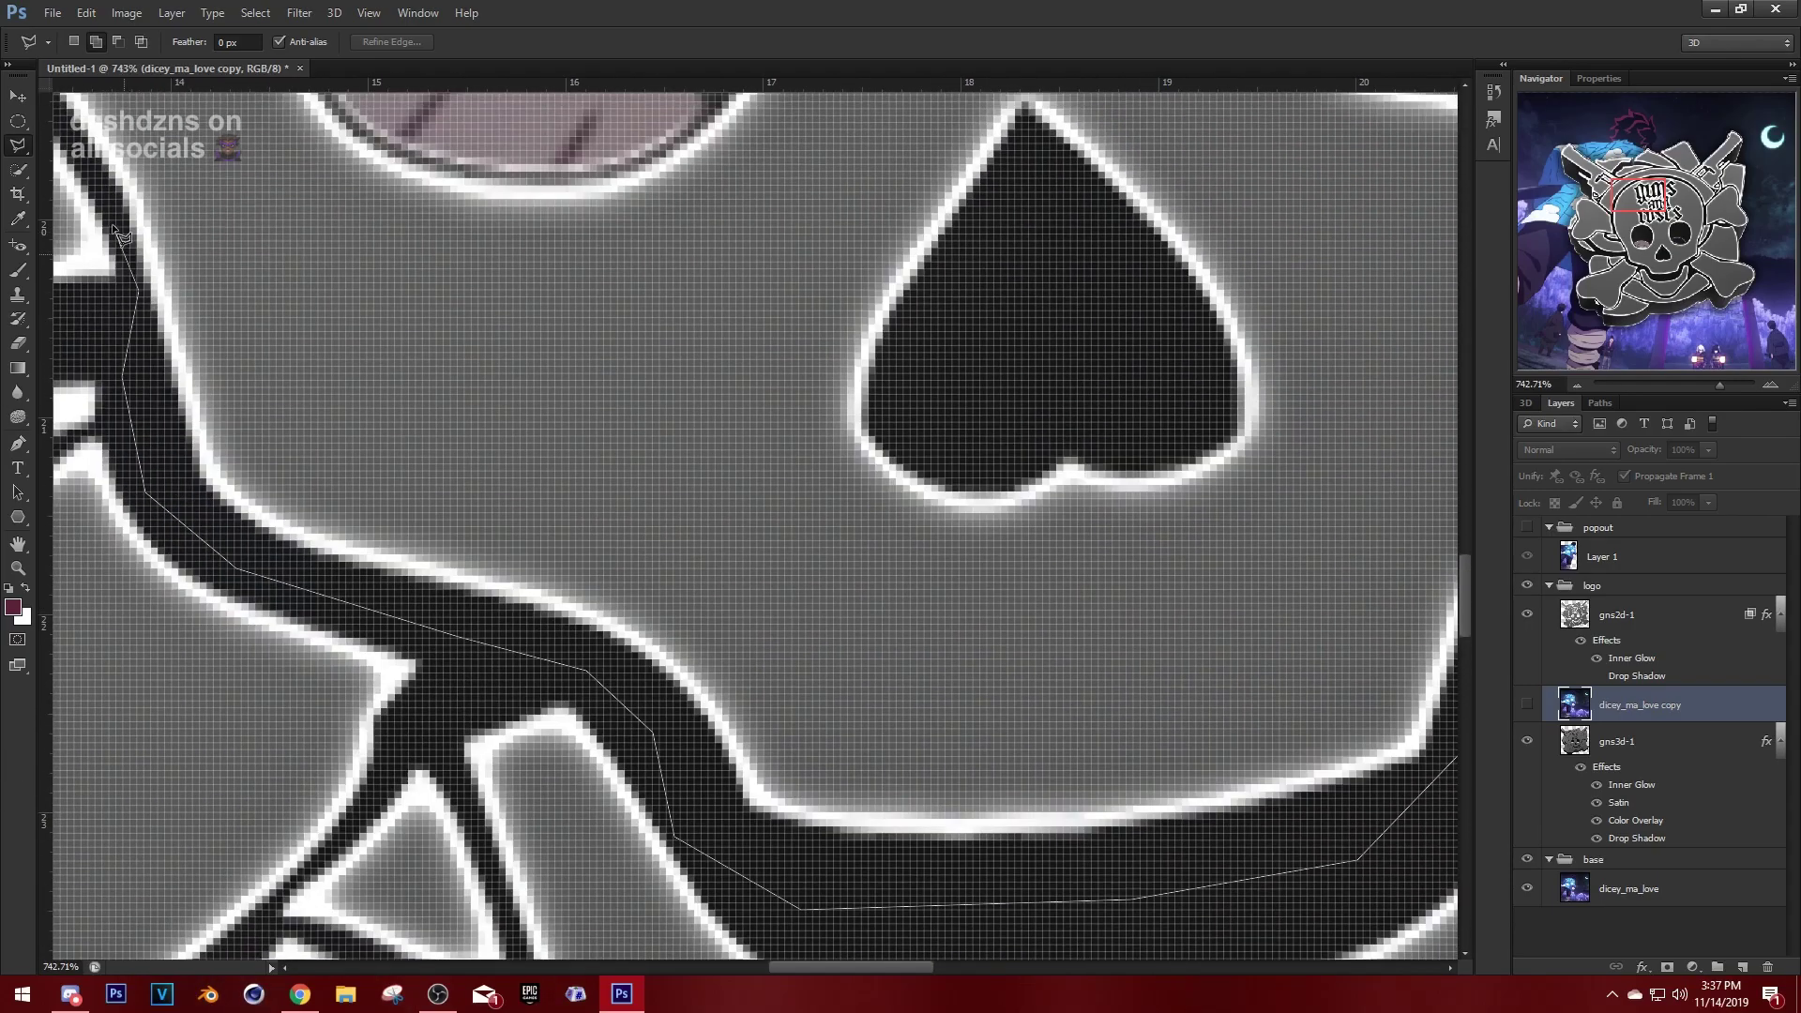
# Trace the lasso outline up the skull's left side to the starting point, closing the selection around the skull face.
pyautogui.click(113, 221)
pyautogui.click(315, 218)
pyautogui.click(266, 377)
pyautogui.click(428, 155)
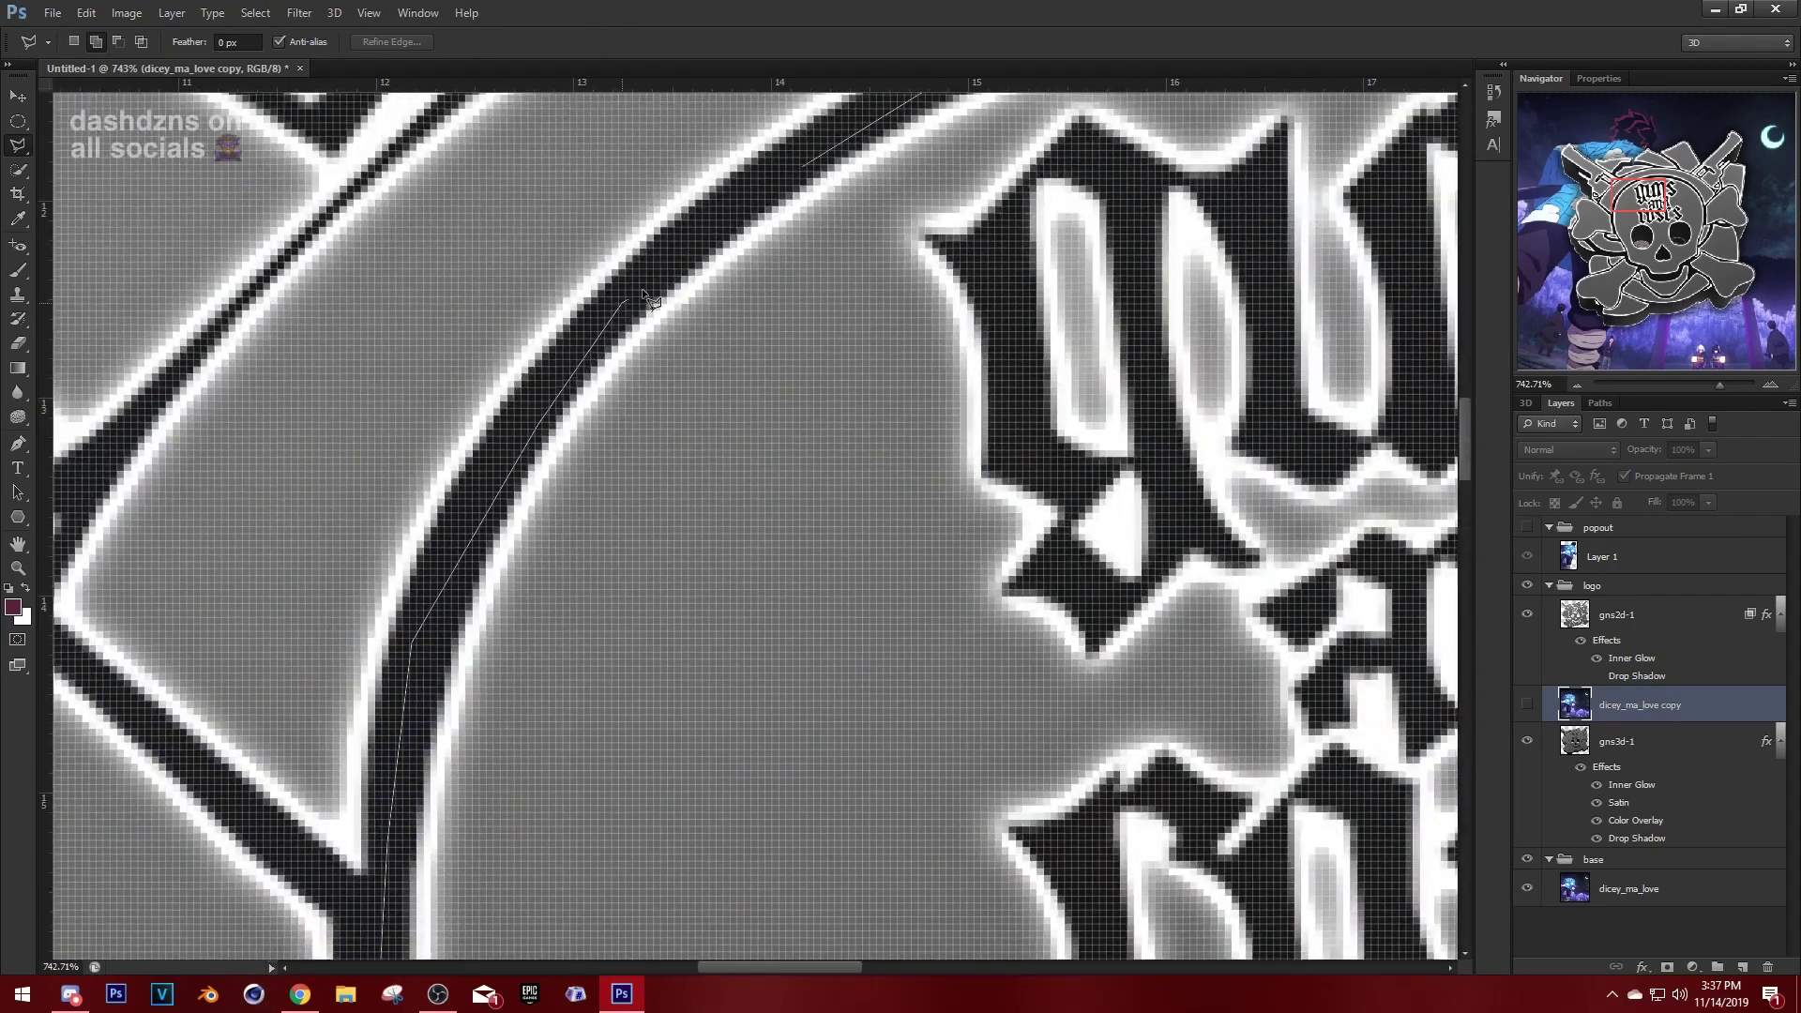
pyautogui.click(644, 289)
pyautogui.press('z')
pyautogui.rightClick(872, 524)
pyautogui.click(898, 536)
# Try cutting the selected skull area from the hidden dicey_ma_love copy layer with Layer Via Cut, and undo it.
pyautogui.press('l')
pyautogui.rightClick(809, 424)
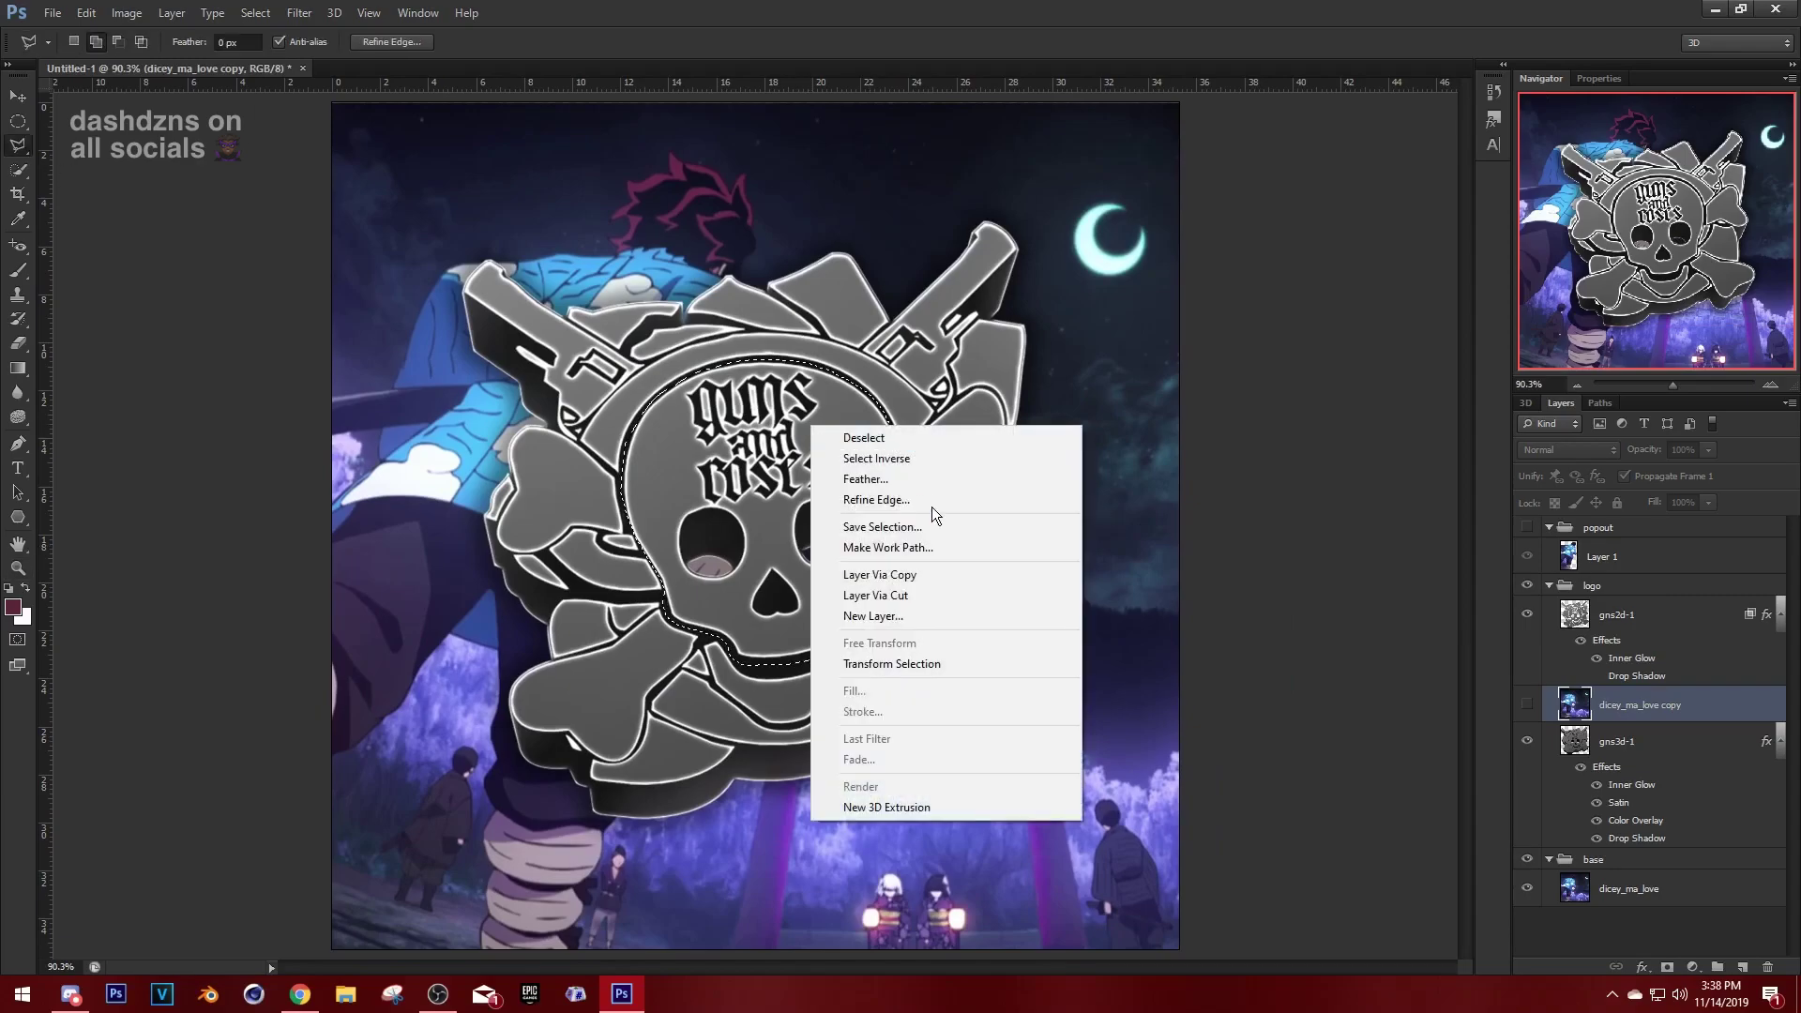
pyautogui.click(940, 596)
pyautogui.hotkey('ctrl', 'z')
# Clear the layer style from gns2d-1 and cut the selected skull face onto a new layer.
pyautogui.click(1677, 617)
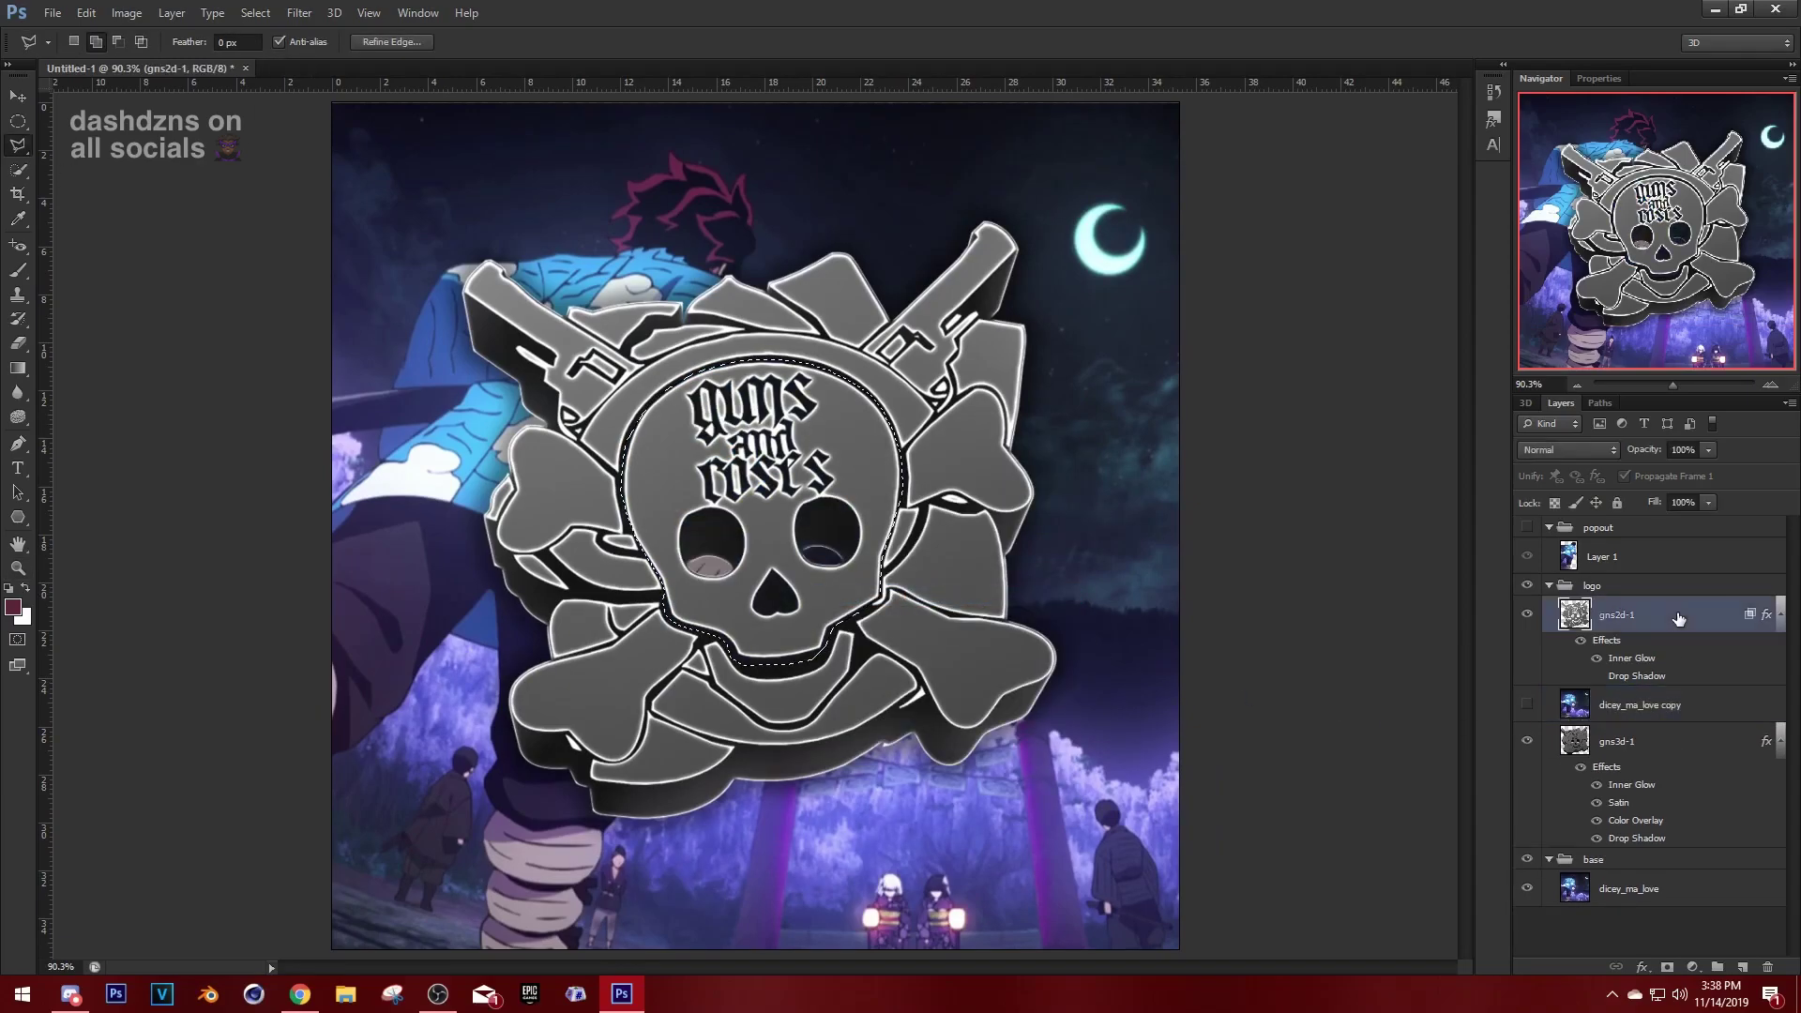
pyautogui.click(1492, 118)
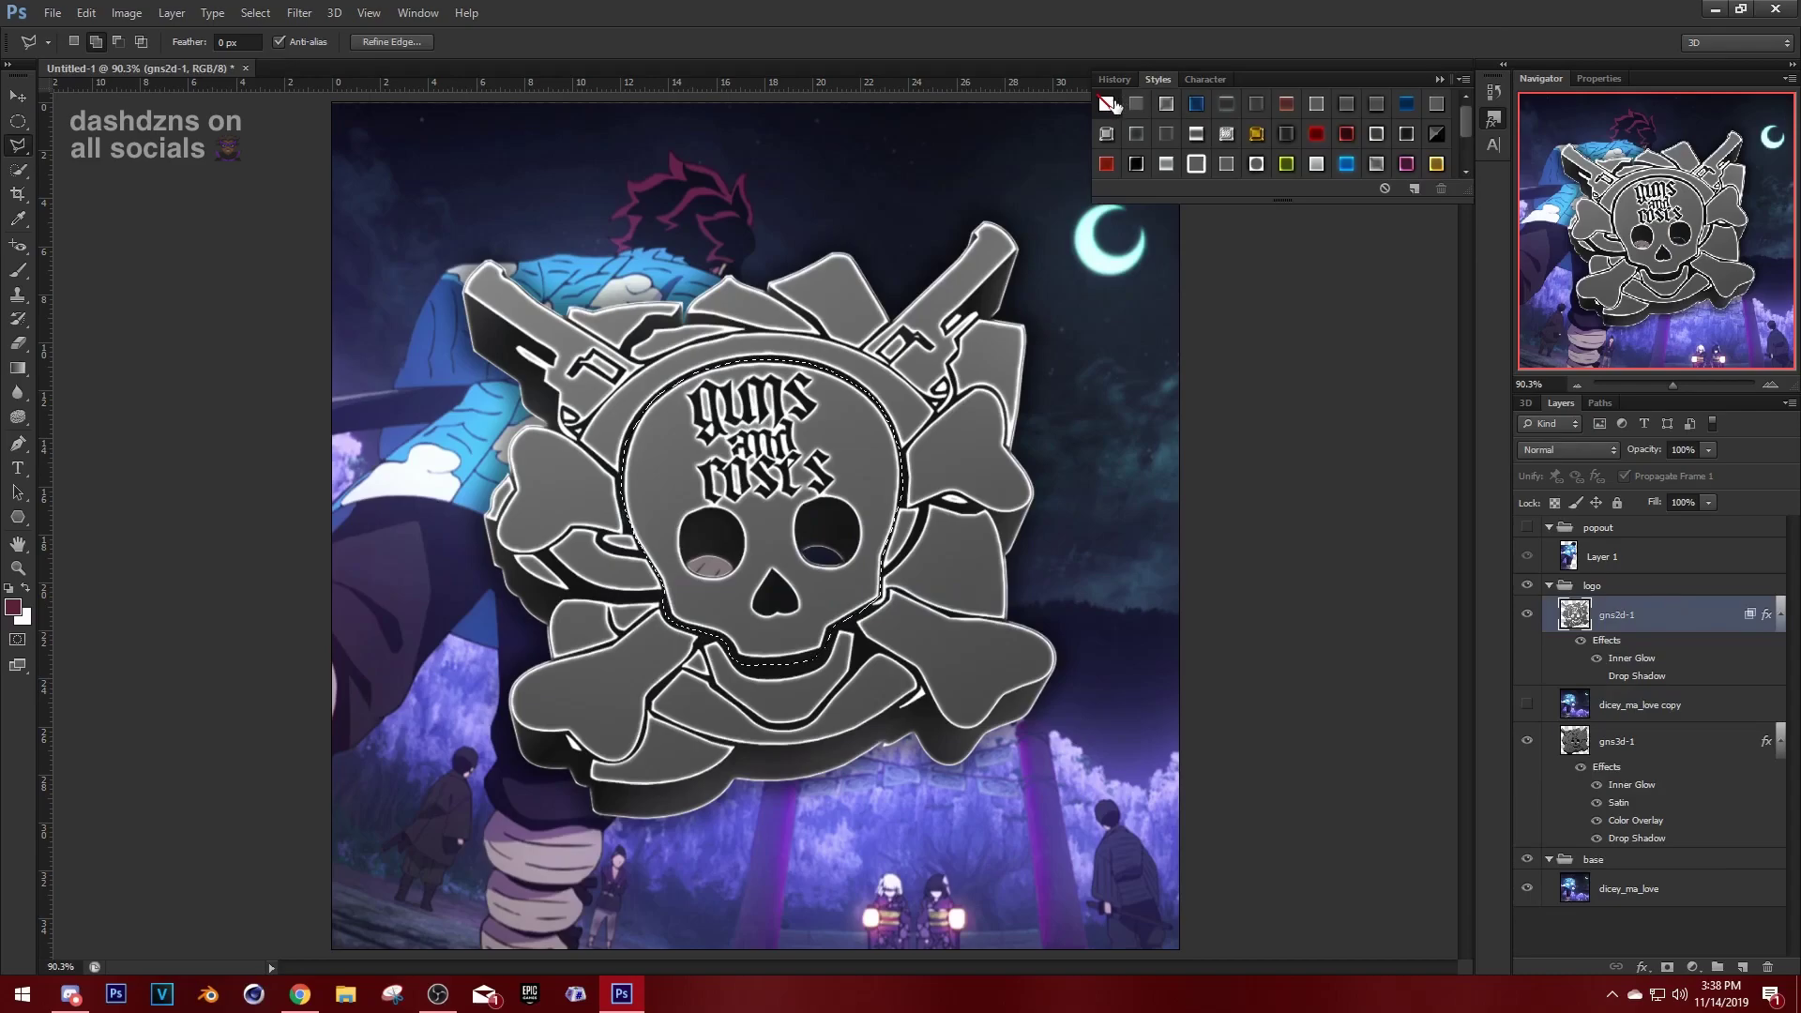
pyautogui.click(1109, 103)
pyautogui.rightClick(783, 444)
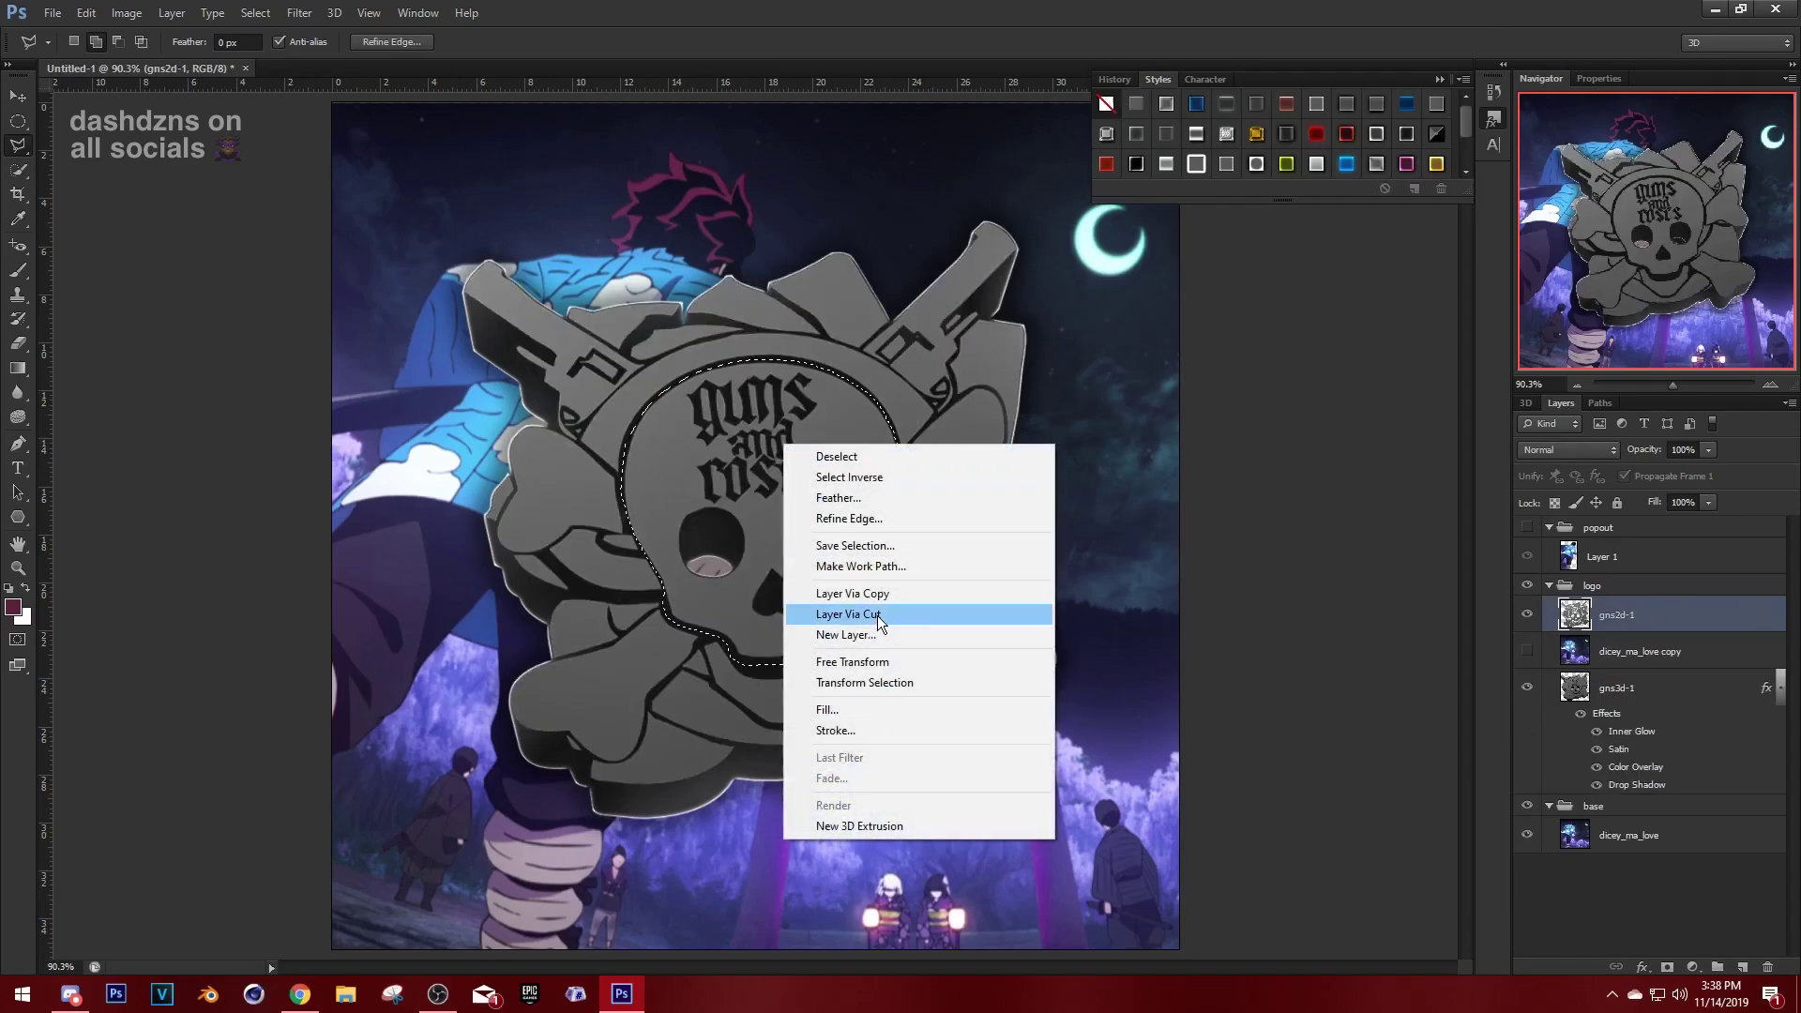
pyautogui.click(906, 611)
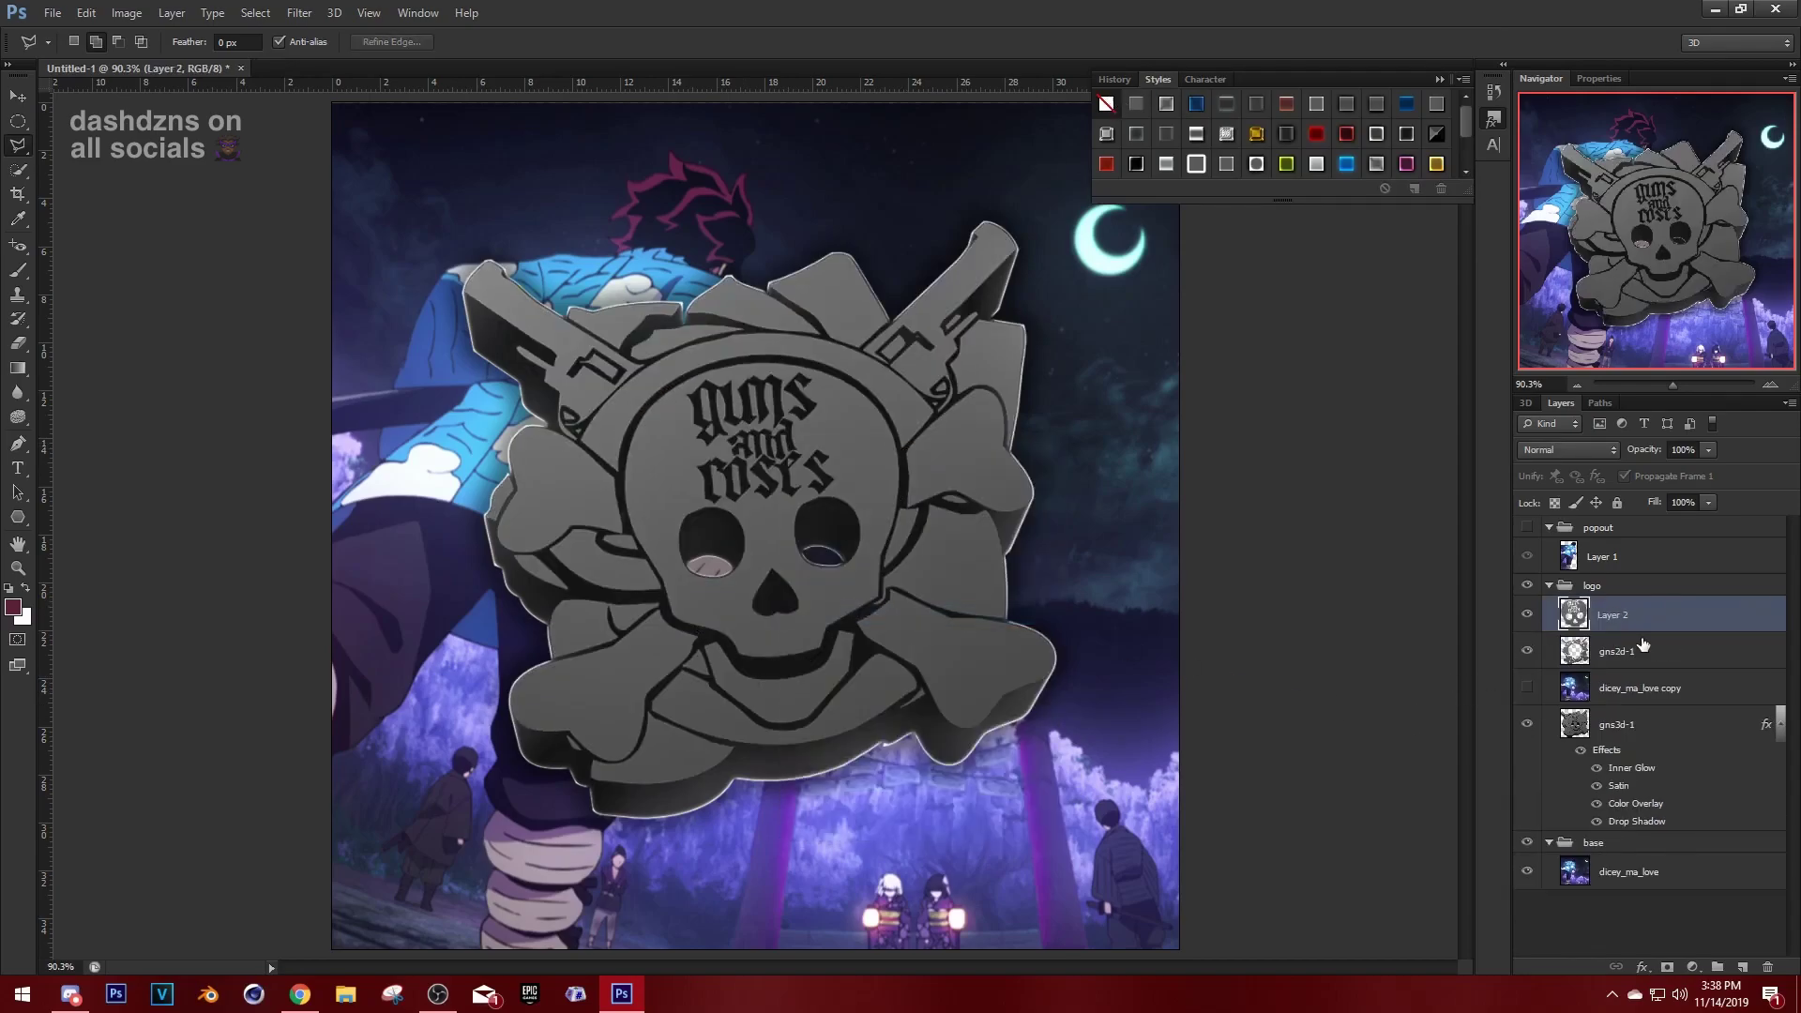
# Apply the last saved style preset, with Inner Glow, to the remaining gns2d-1 artwork.
pyautogui.click(1646, 650)
pyautogui.scroll(-2, 1240, 167)
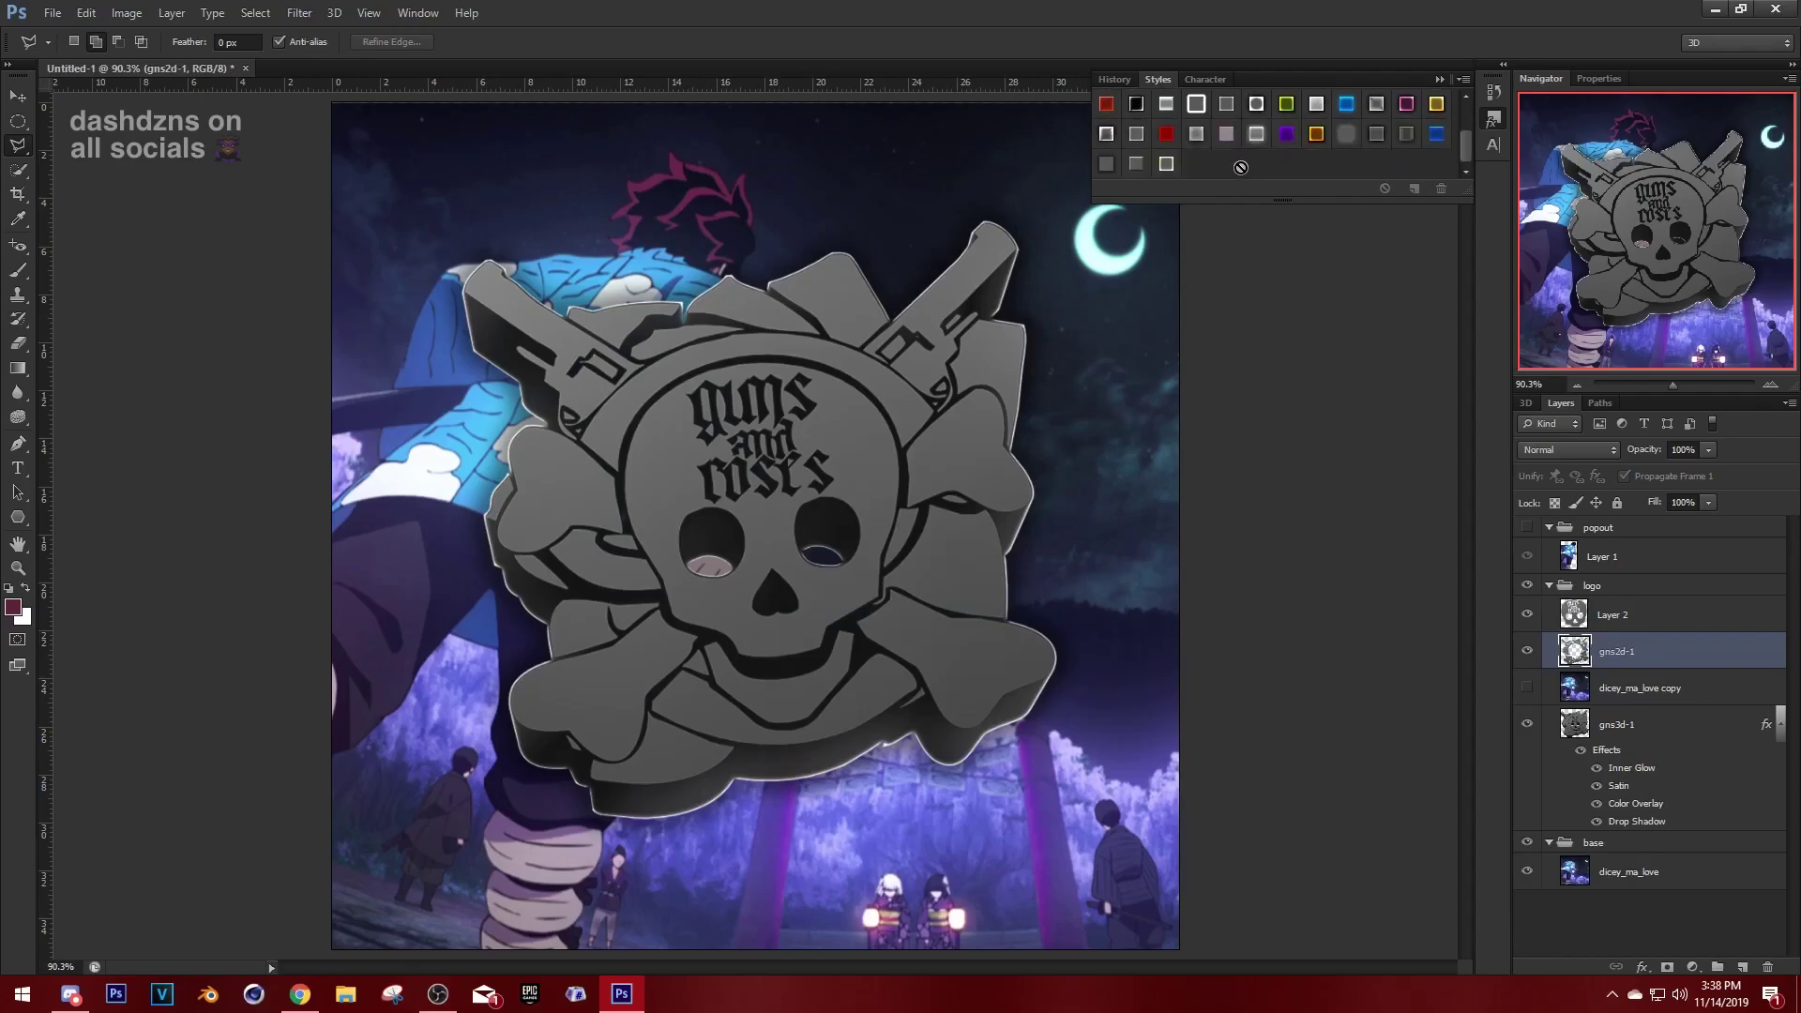
pyautogui.click(1166, 164)
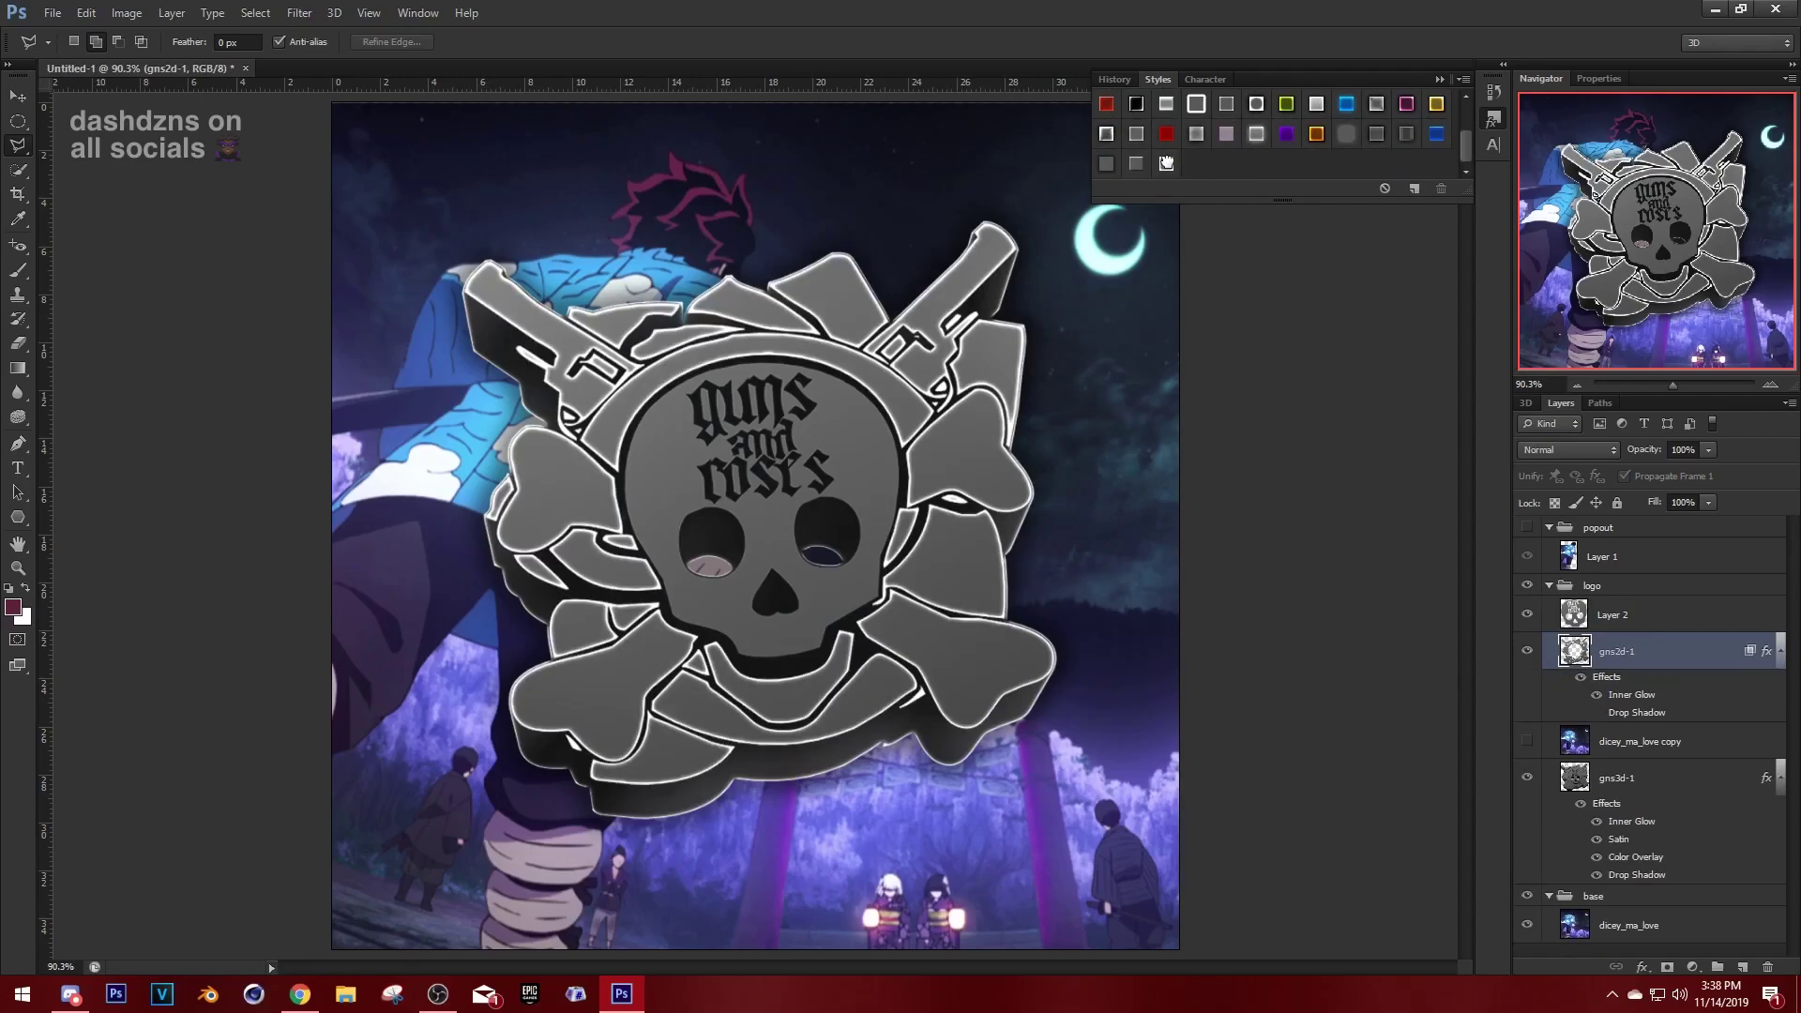
pyautogui.click(1493, 120)
# Apply the saved Bevel & Emboss style preset to the cut-out skull face layer.
pyautogui.hotkey('alt', ']')
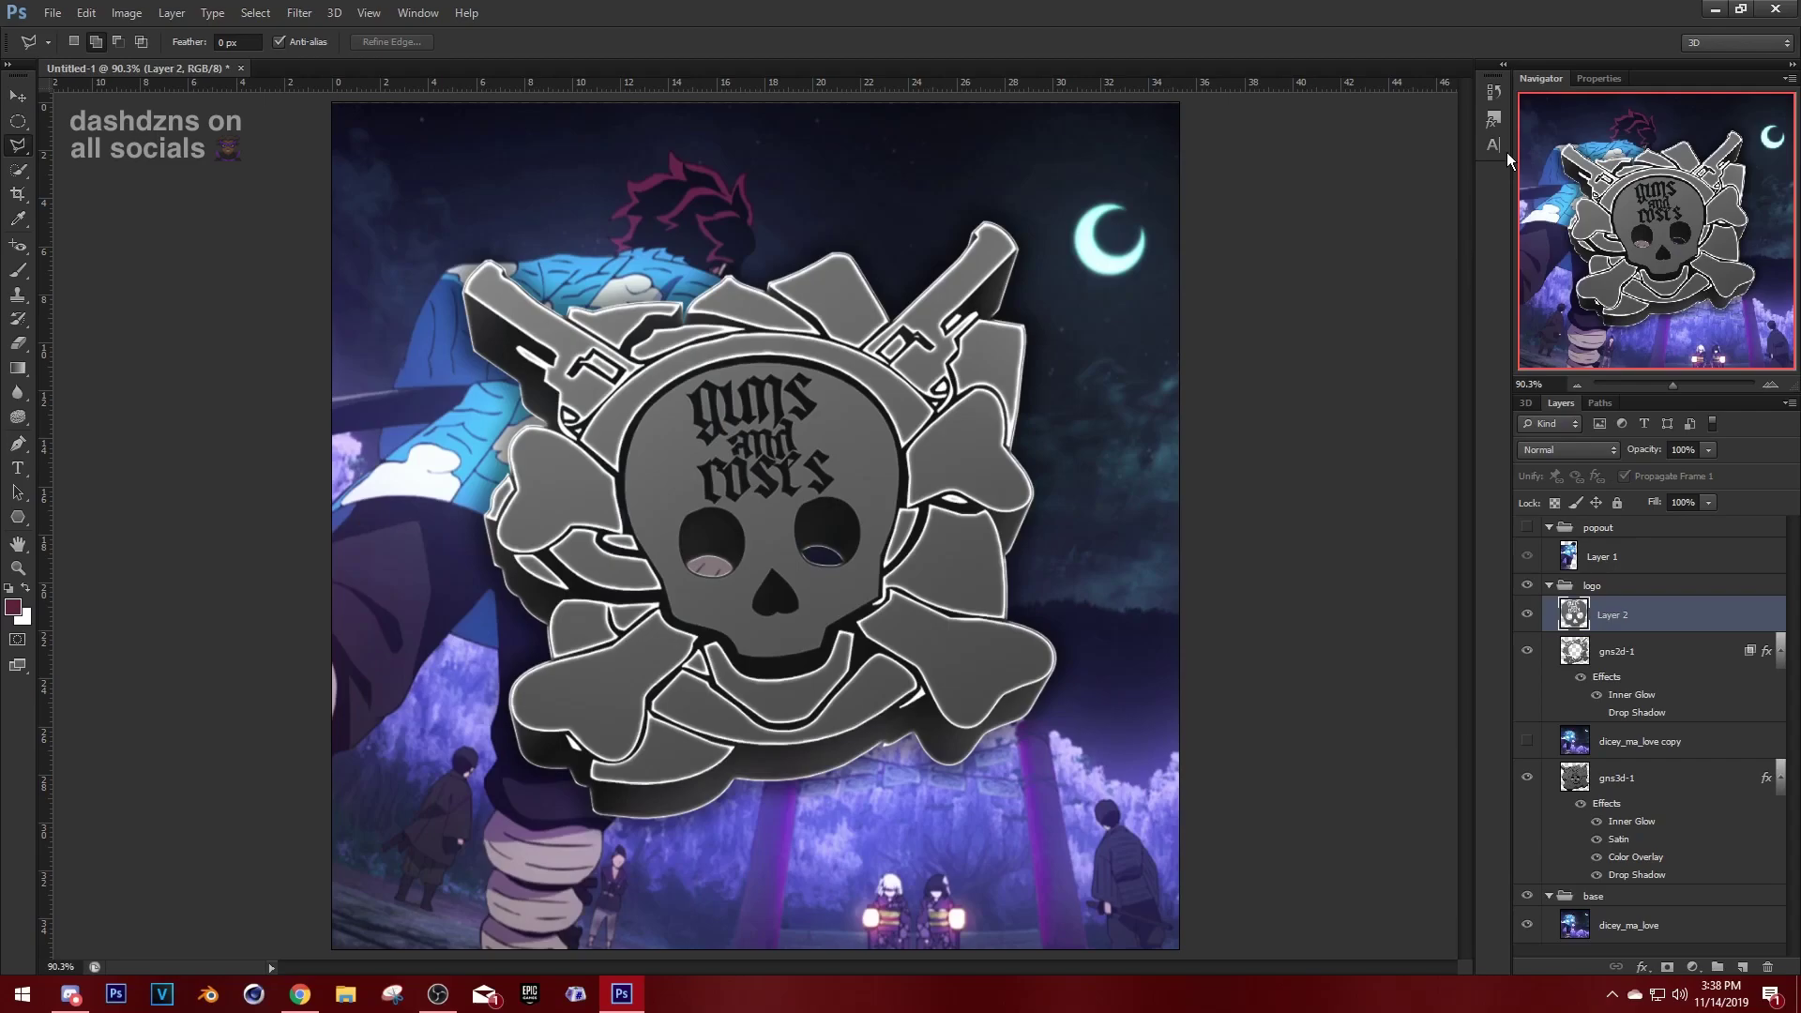
pyautogui.click(1495, 120)
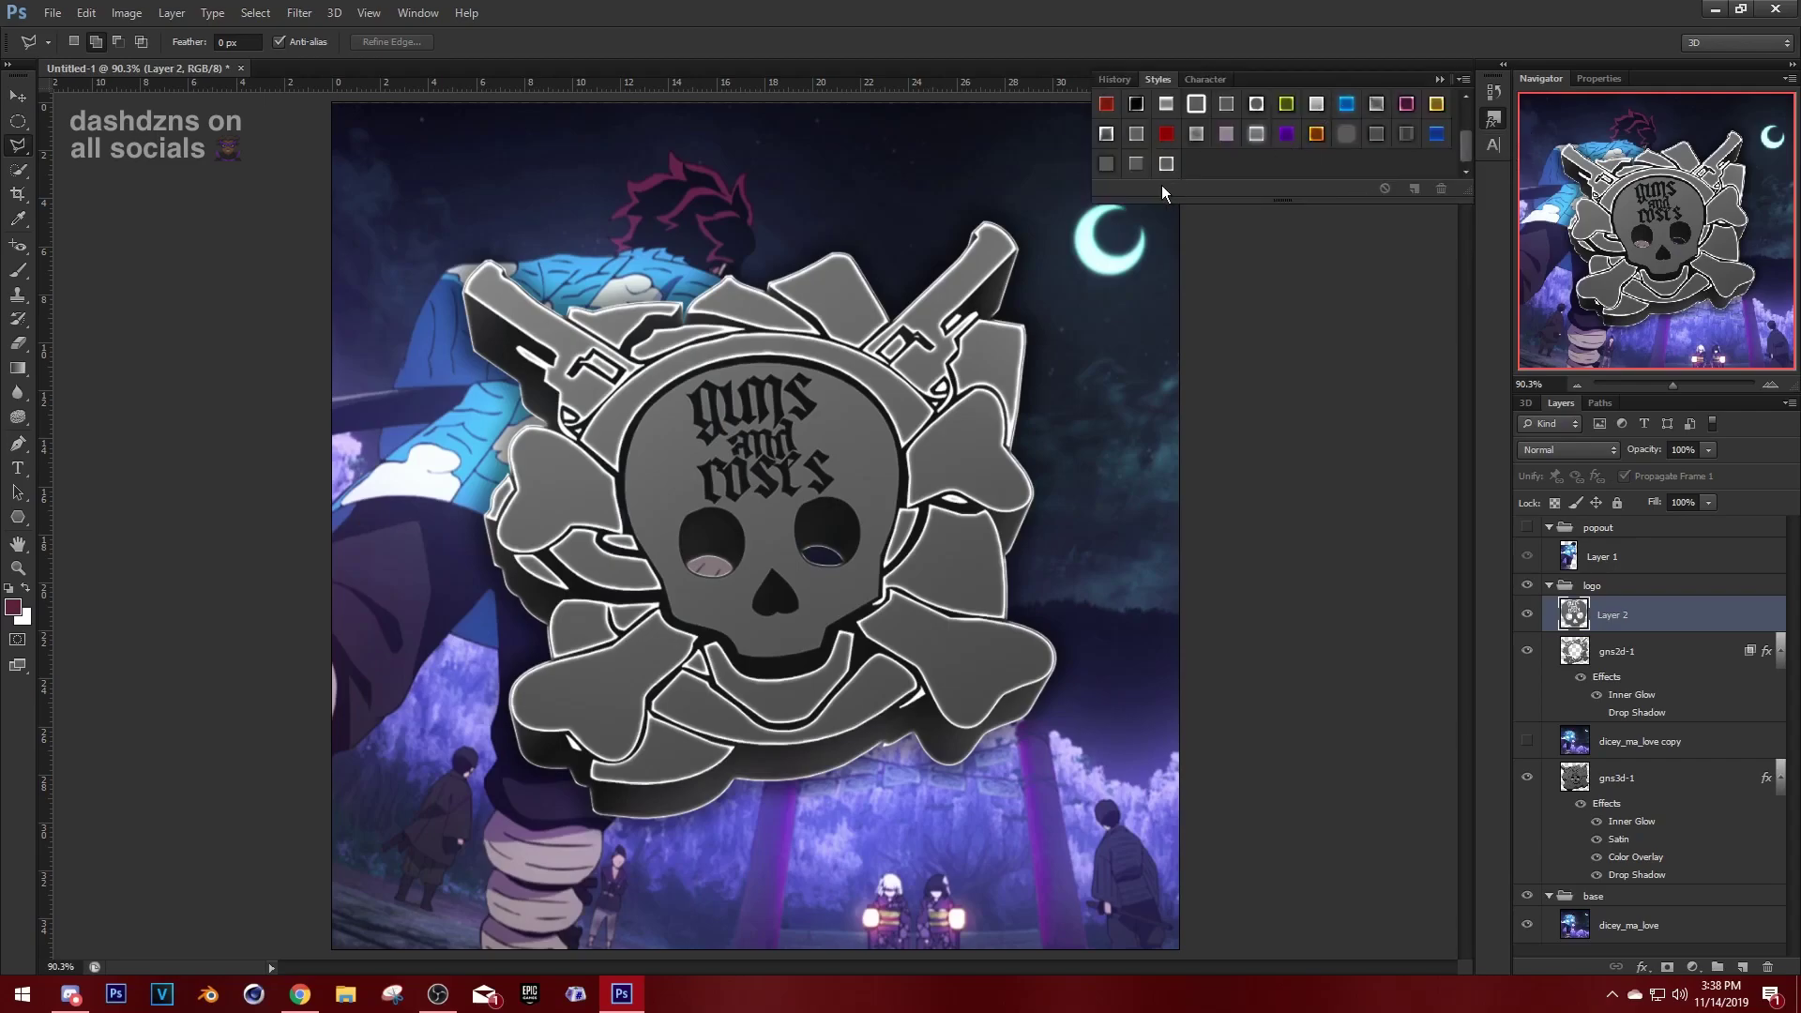
pyautogui.click(1136, 161)
pyautogui.click(1493, 120)
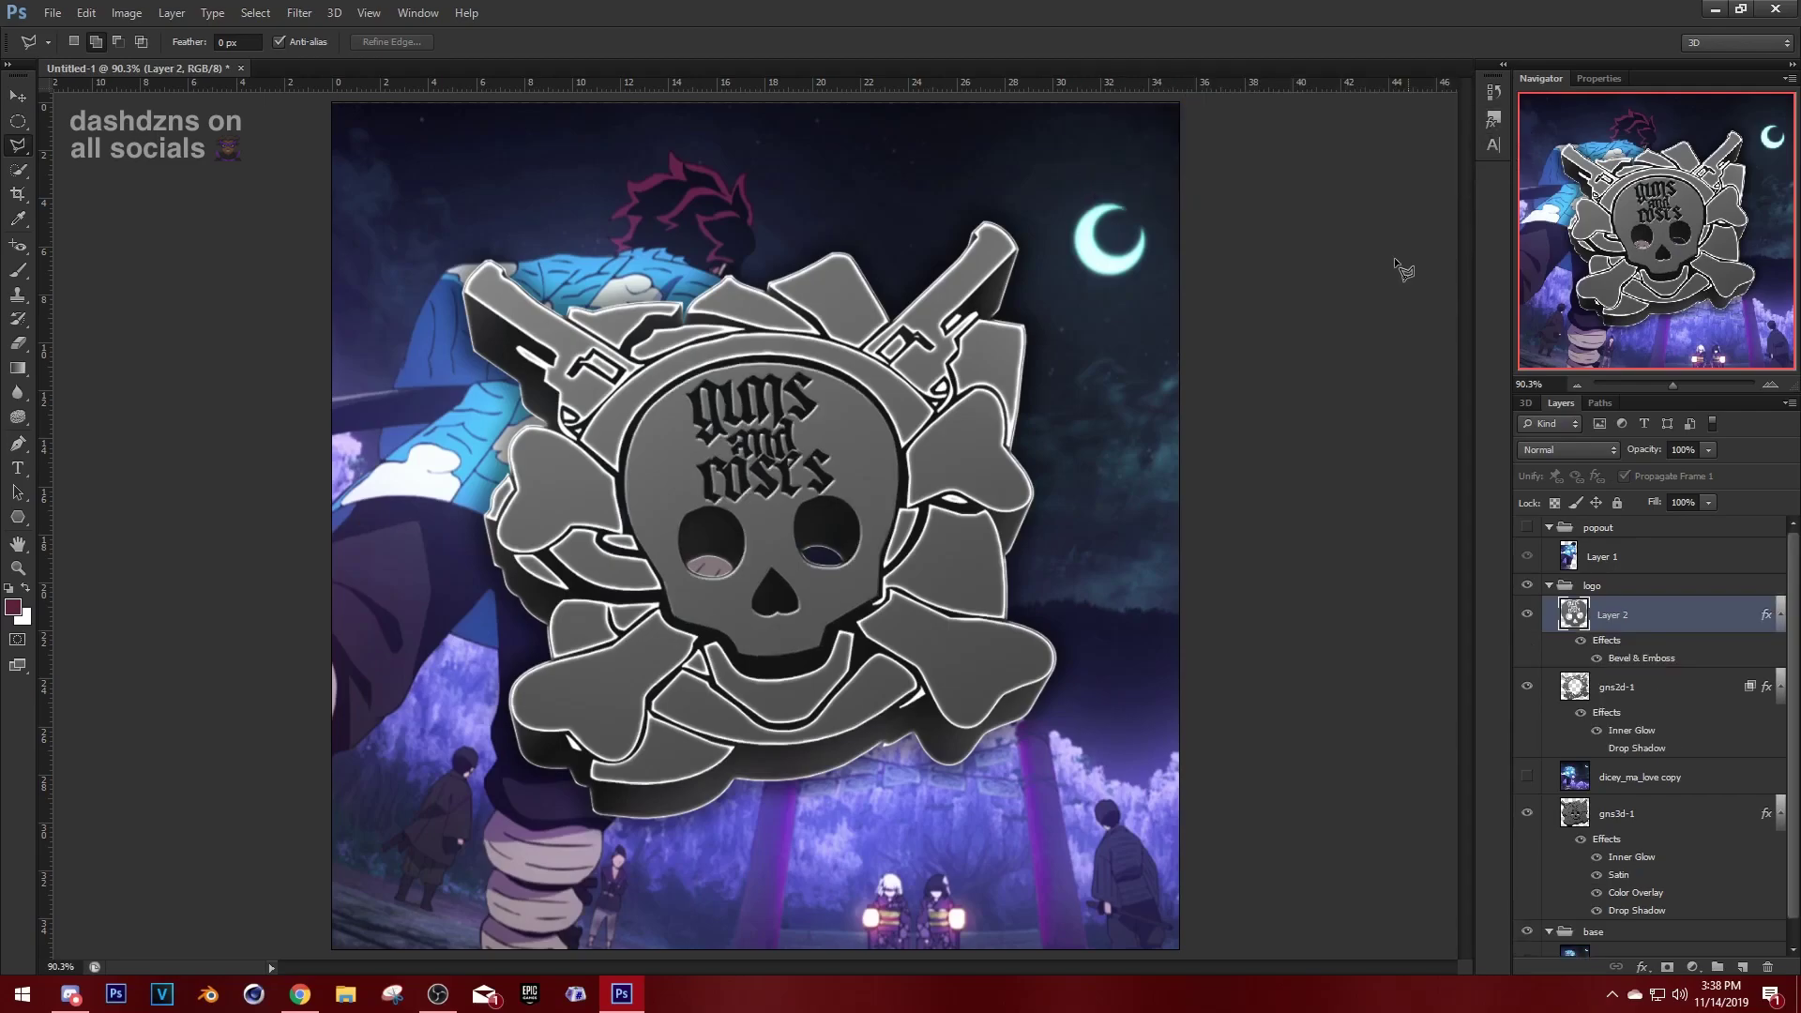
# Examine the beveled skull face and lettering close up and at full view, comparing the artwork with the logo group hidden.
pyautogui.press('z')
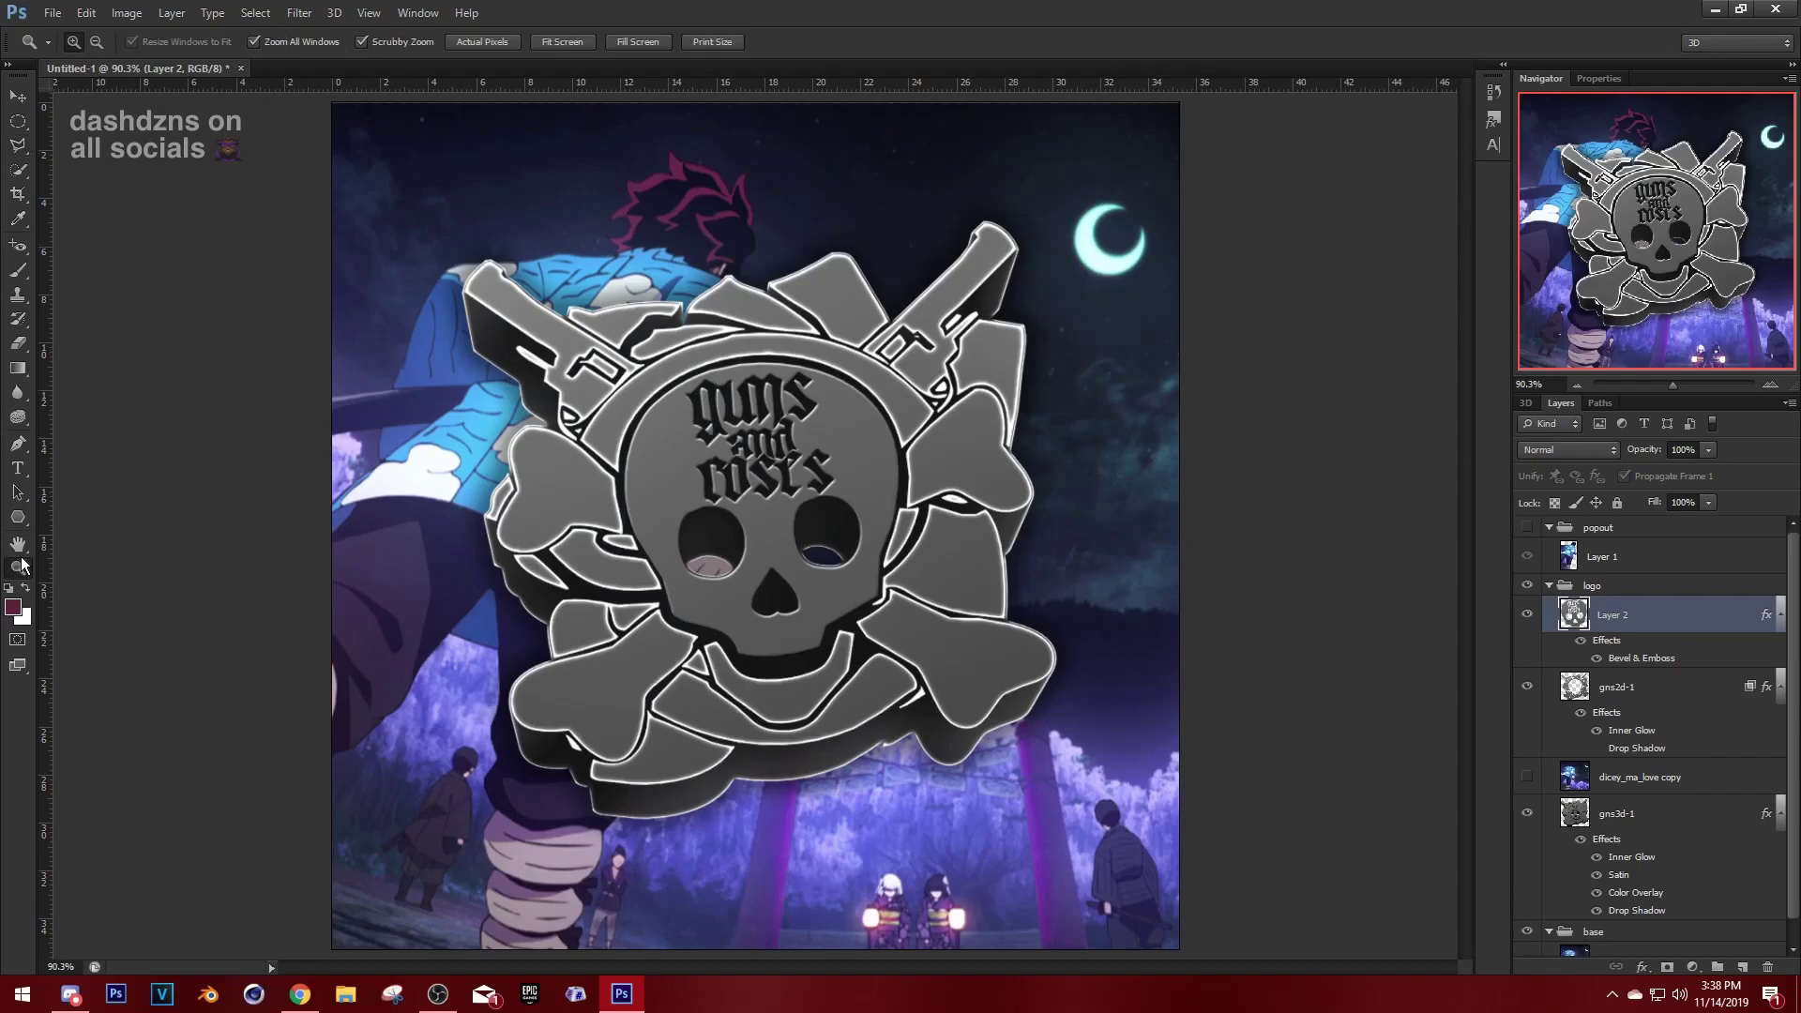
pyautogui.scroll(5, 676, 323)
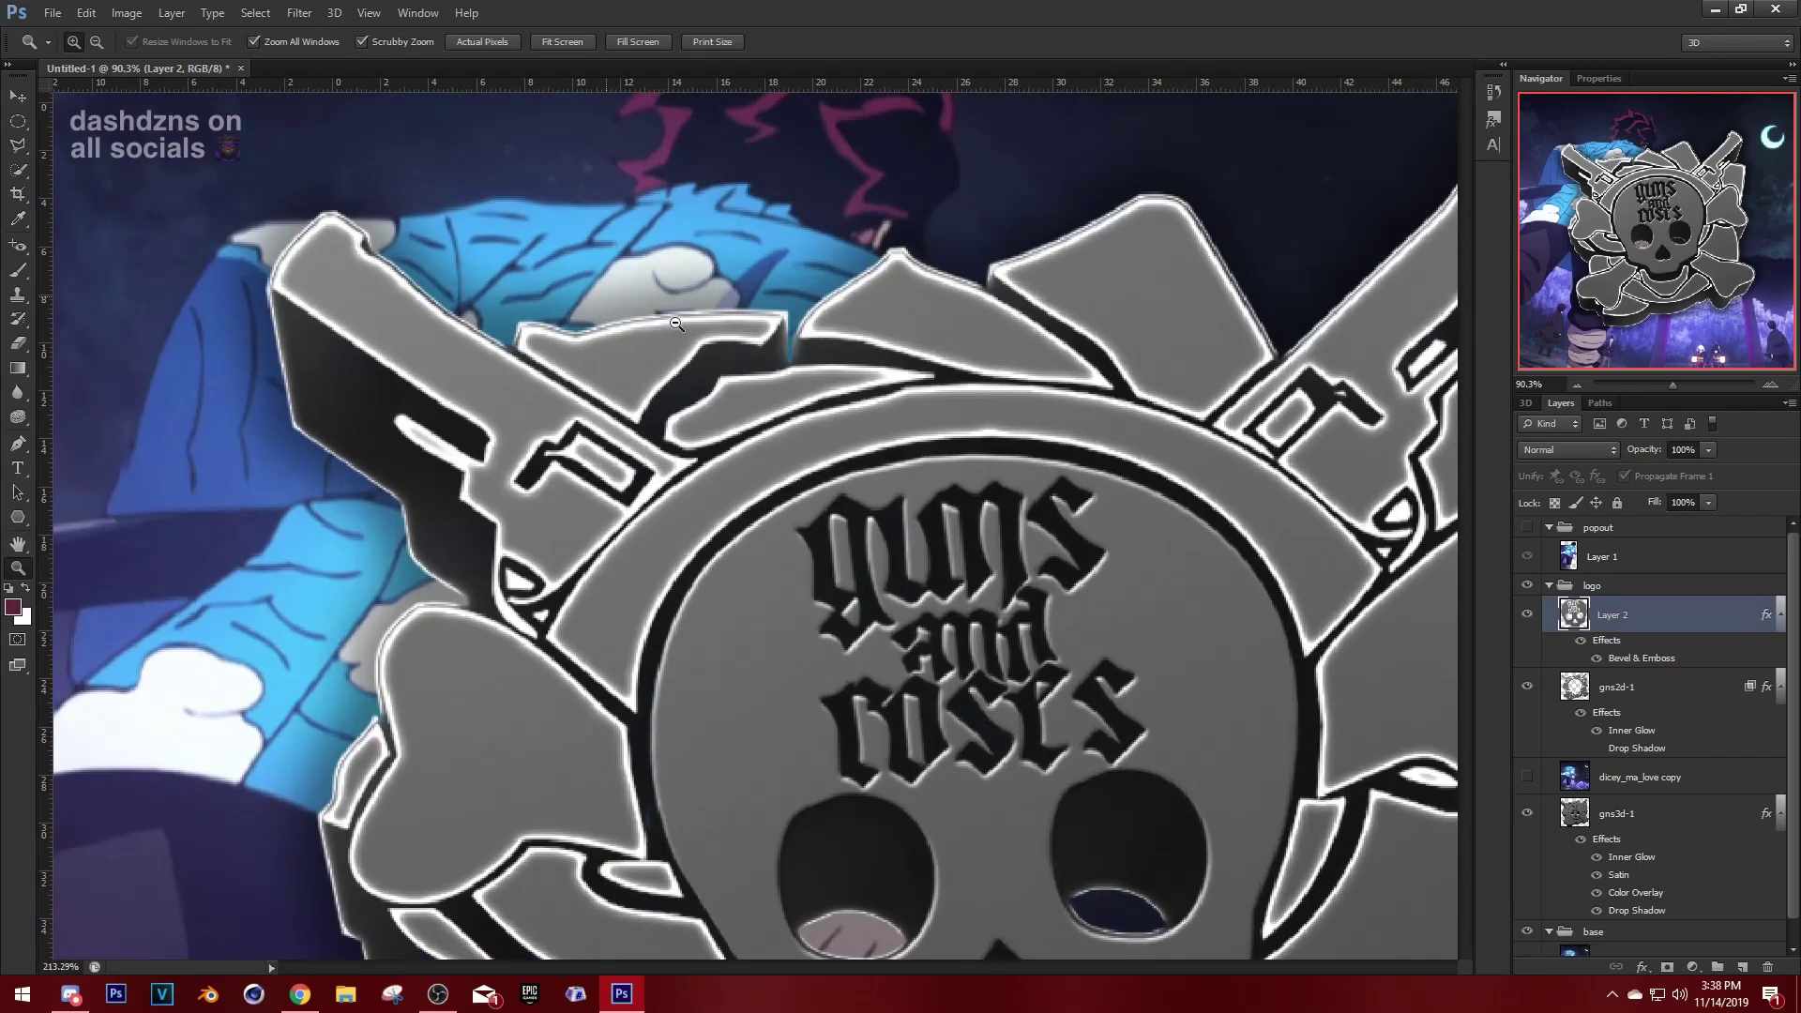
pyautogui.click(1527, 585)
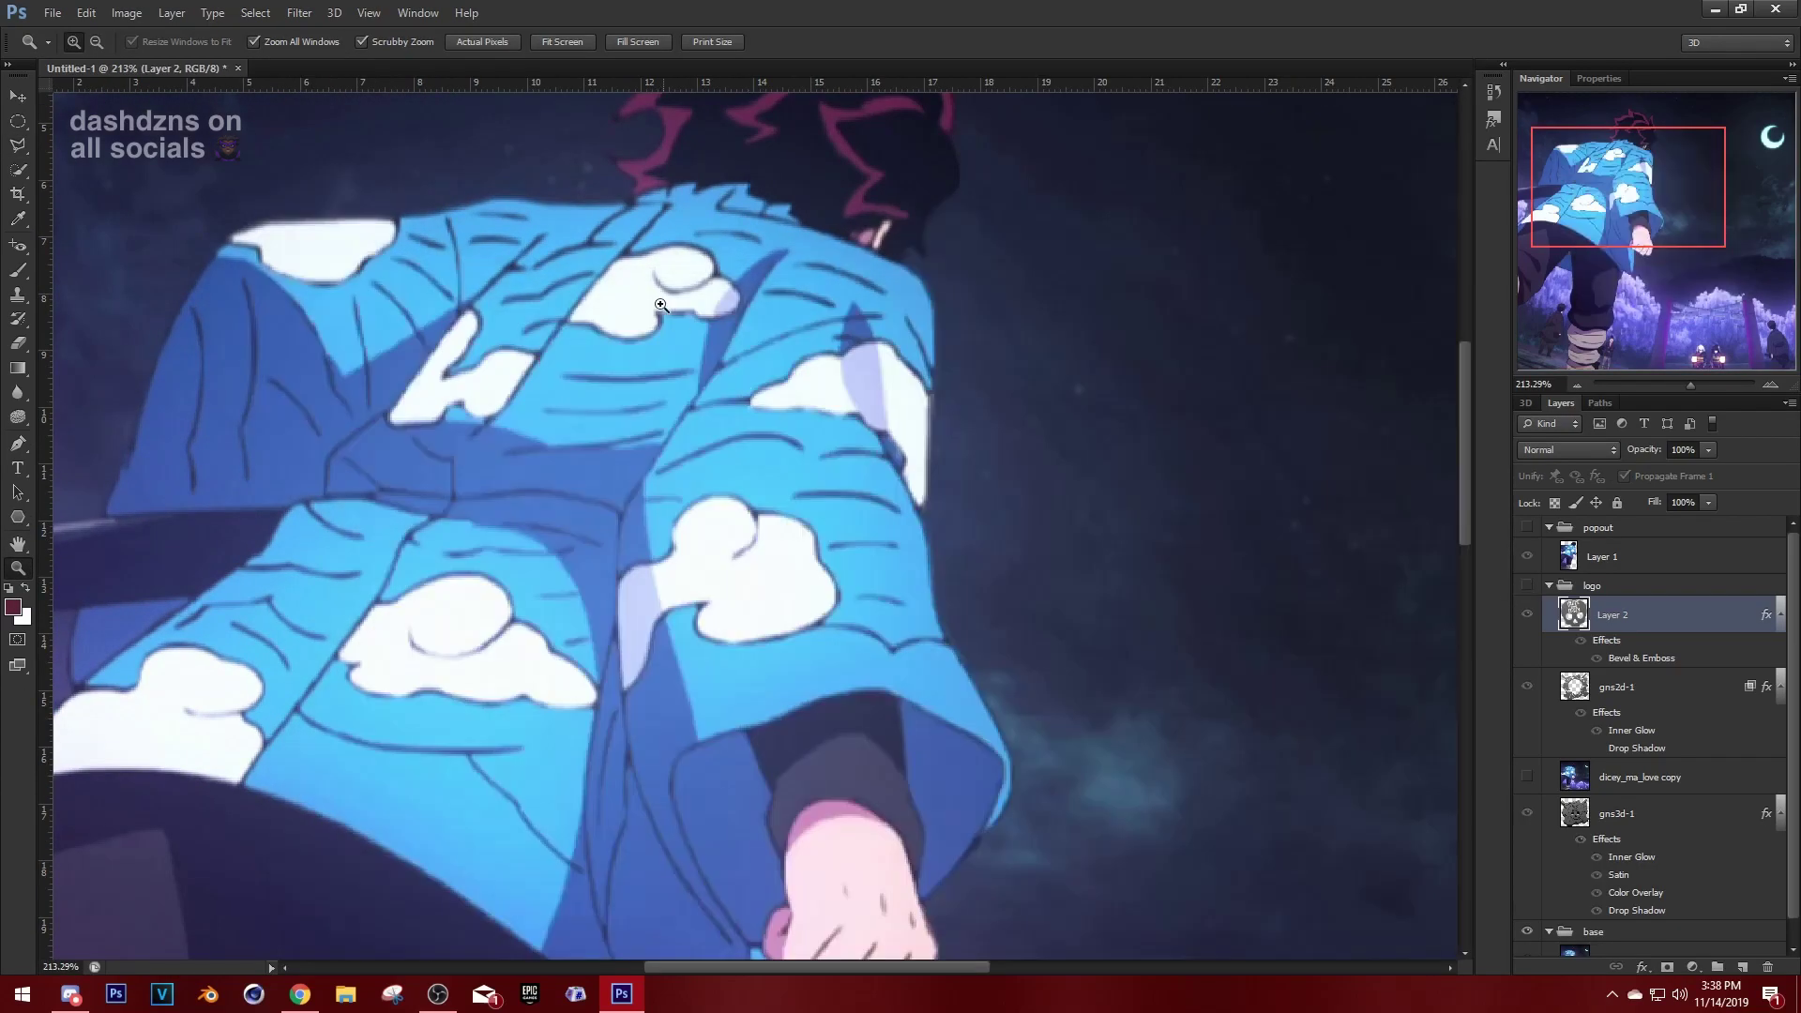
pyautogui.click(1527, 587)
pyautogui.scroll(-5, 1083, 520)
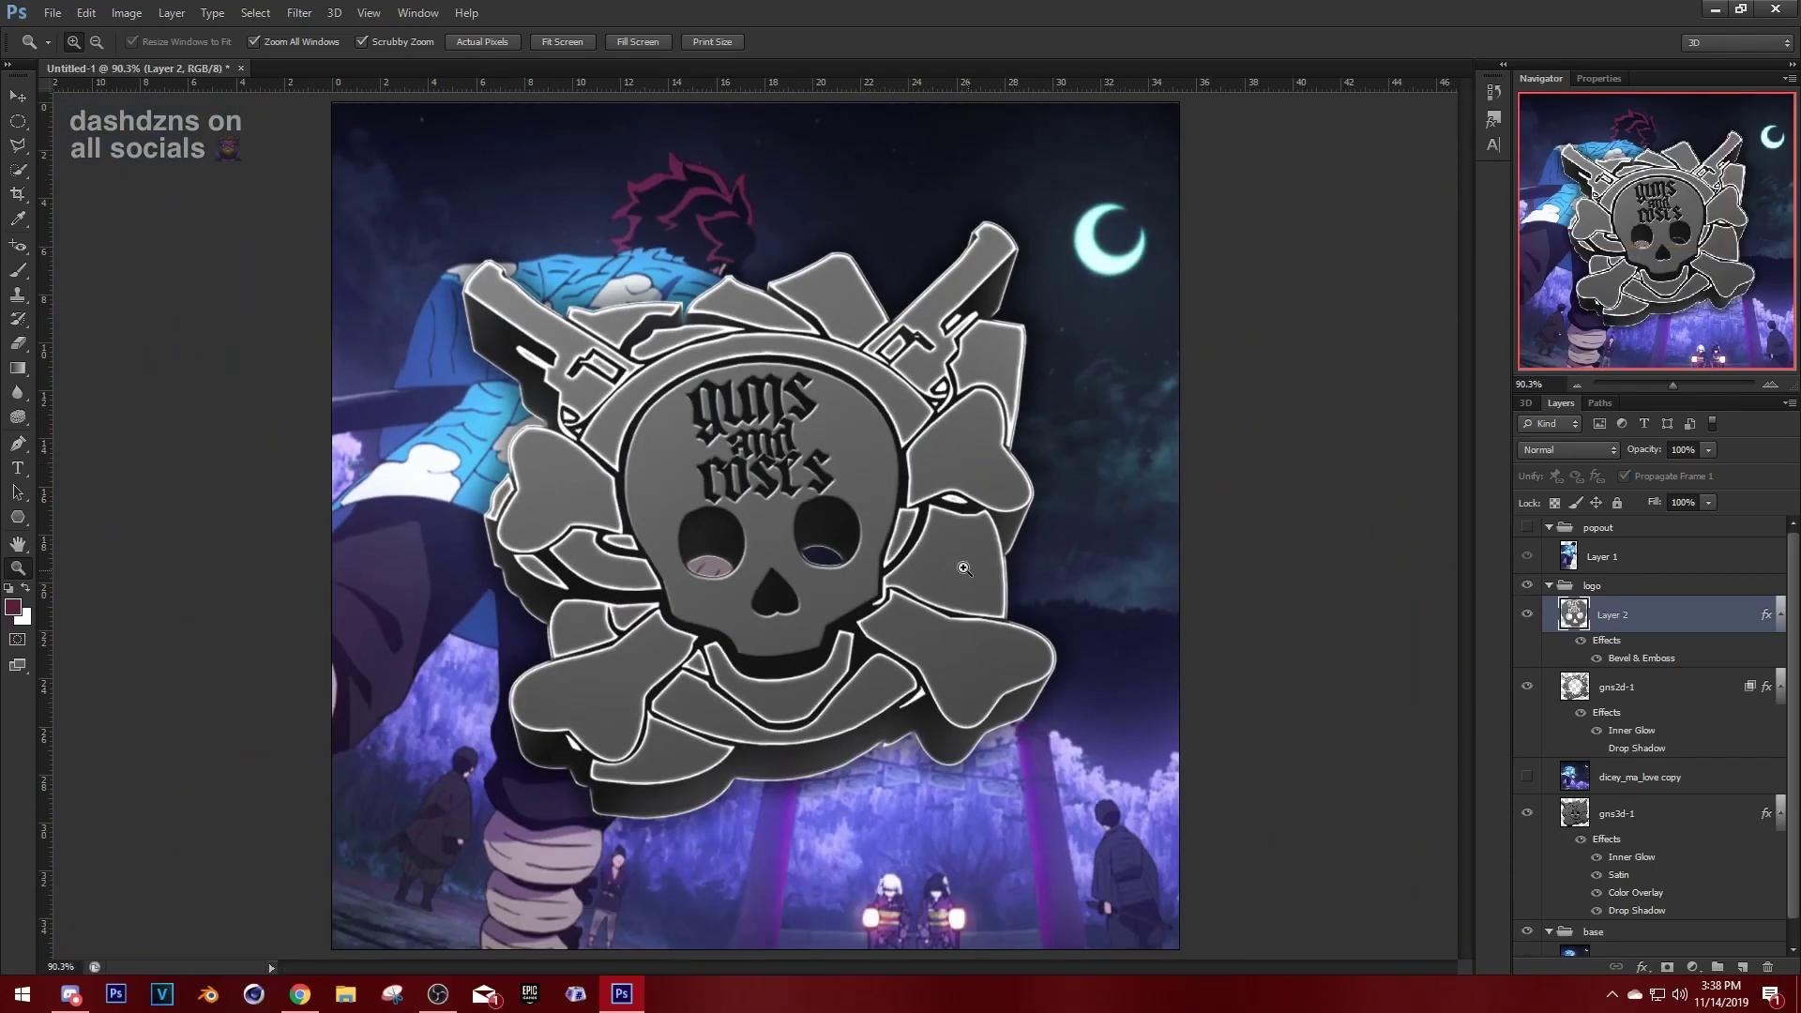
pyautogui.scroll(6, 783, 473)
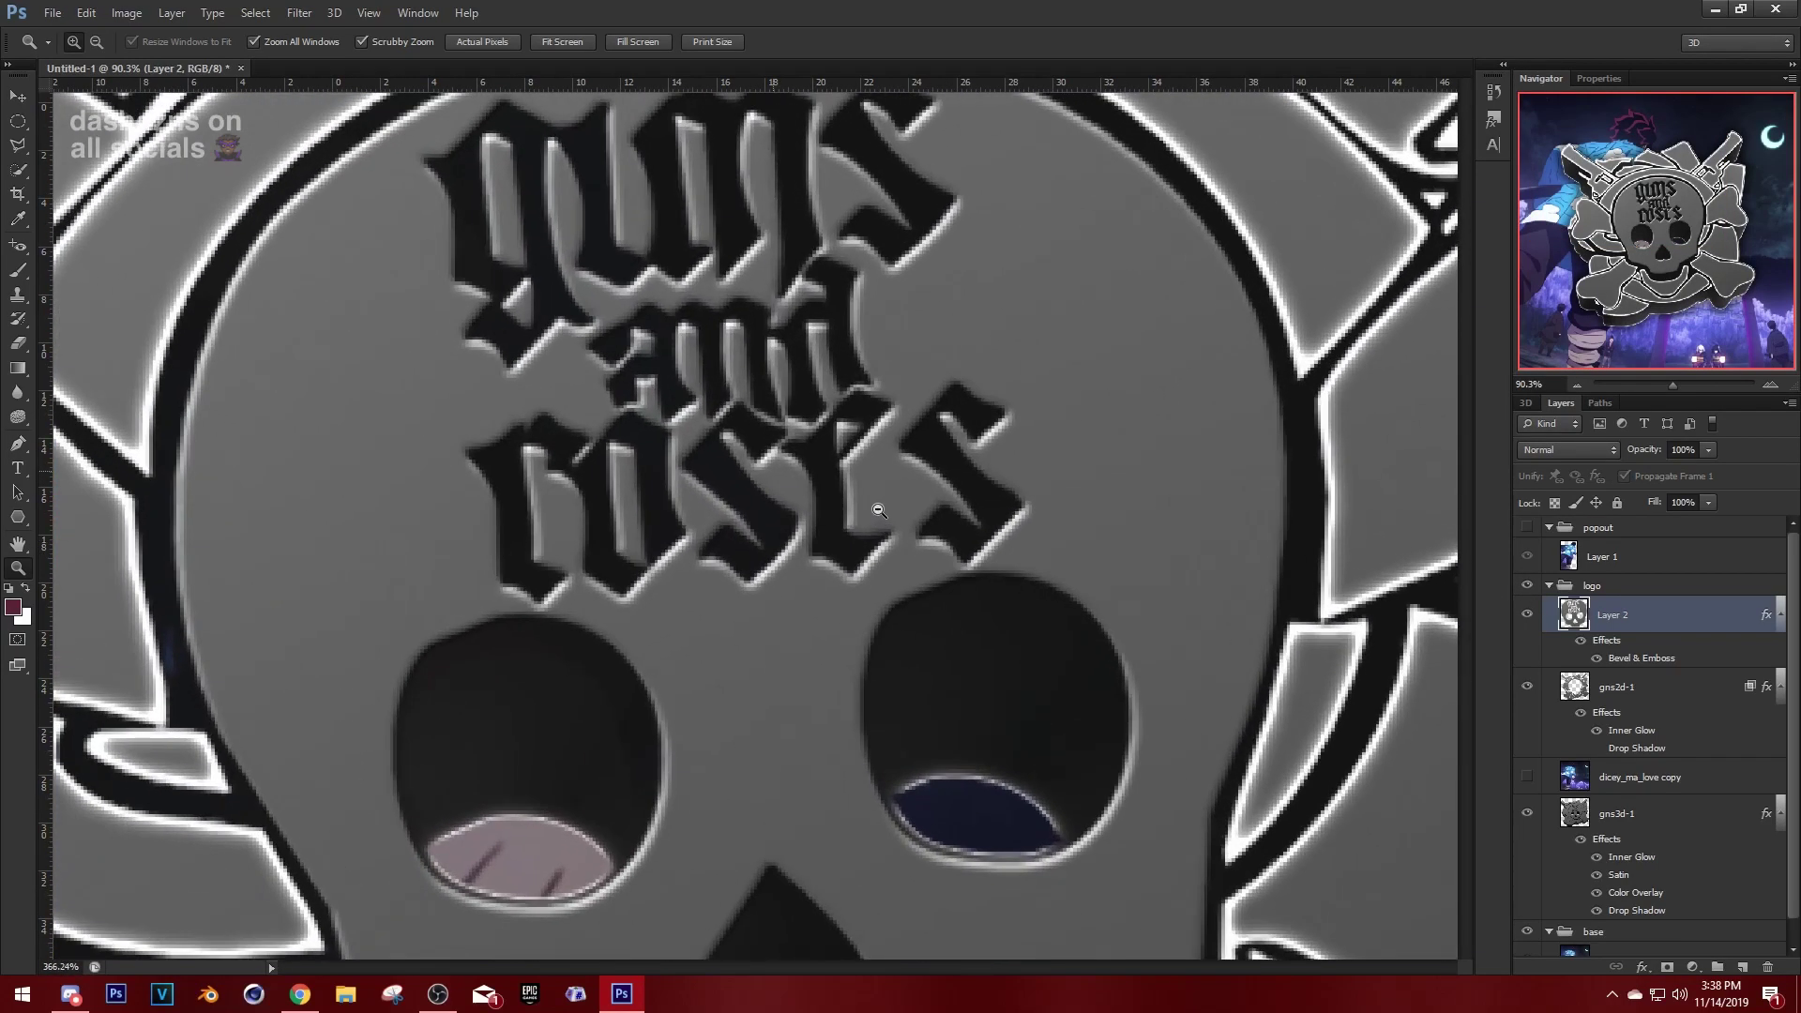
pyautogui.rightClick(870, 485)
pyautogui.click(905, 521)
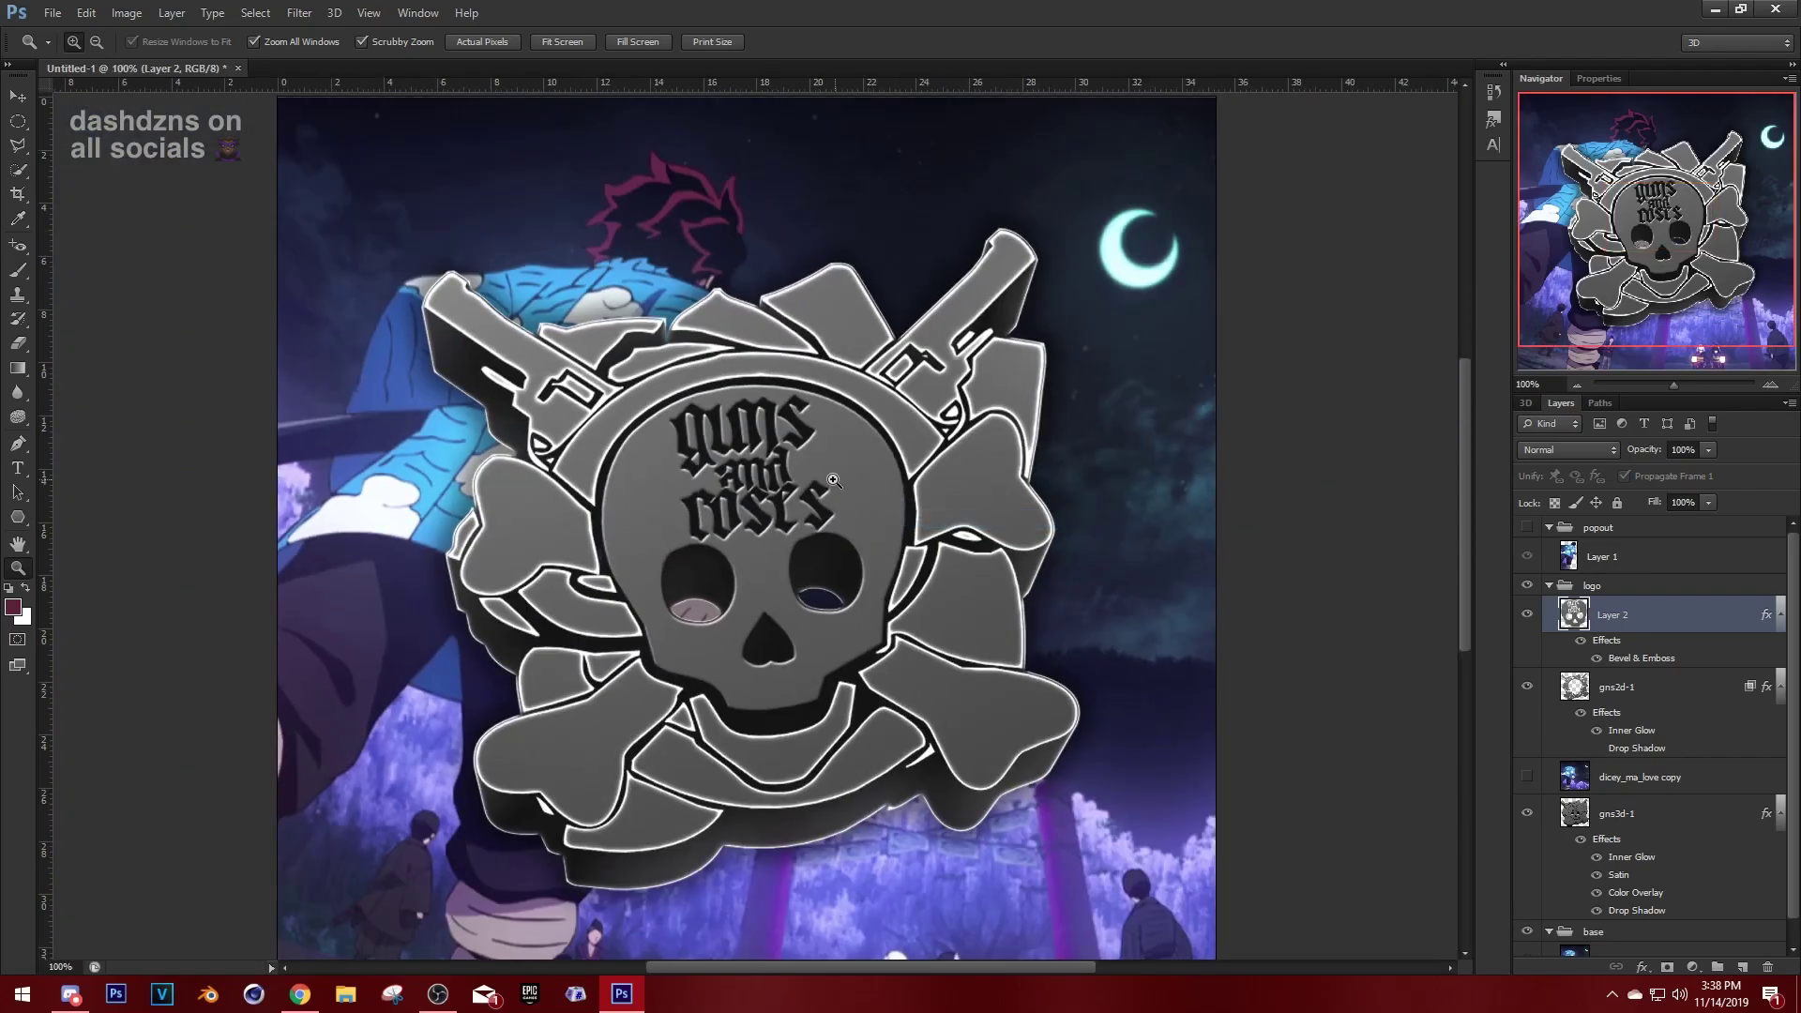
pyautogui.rightClick(838, 478)
pyautogui.click(865, 494)
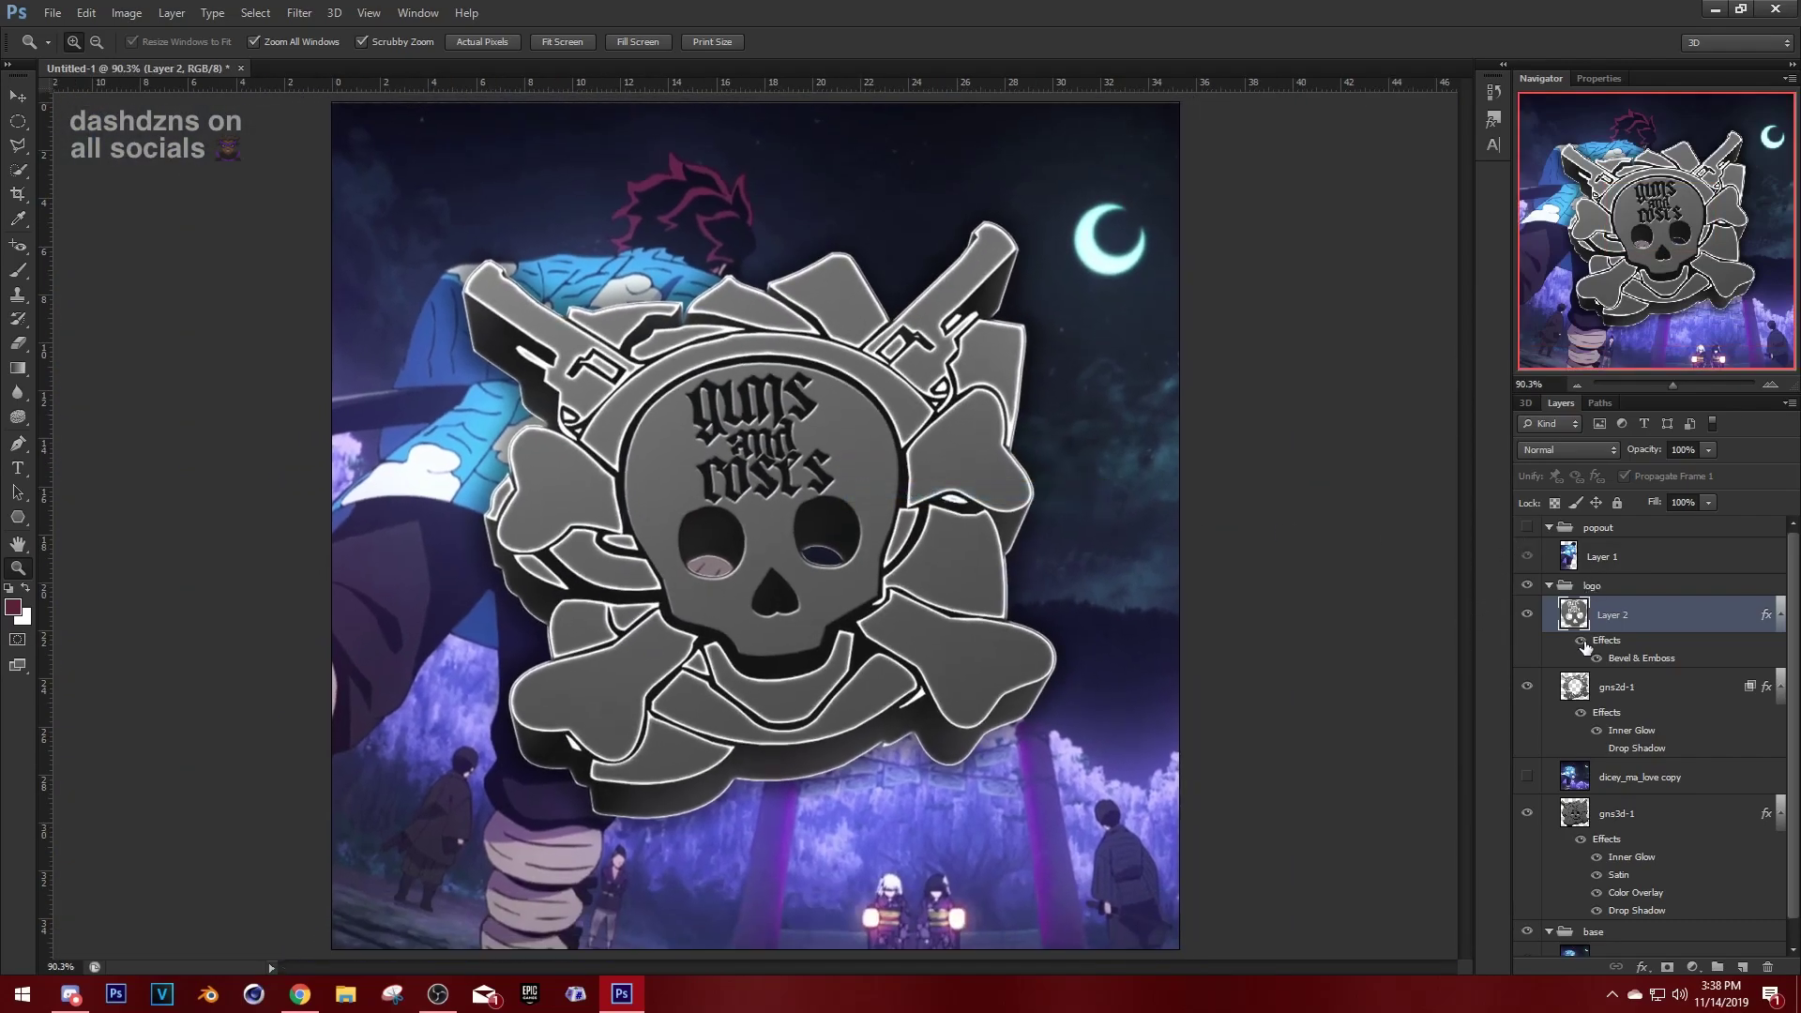
# Select the character layer in the popout group and show that group again.
pyautogui.click(1622, 559)
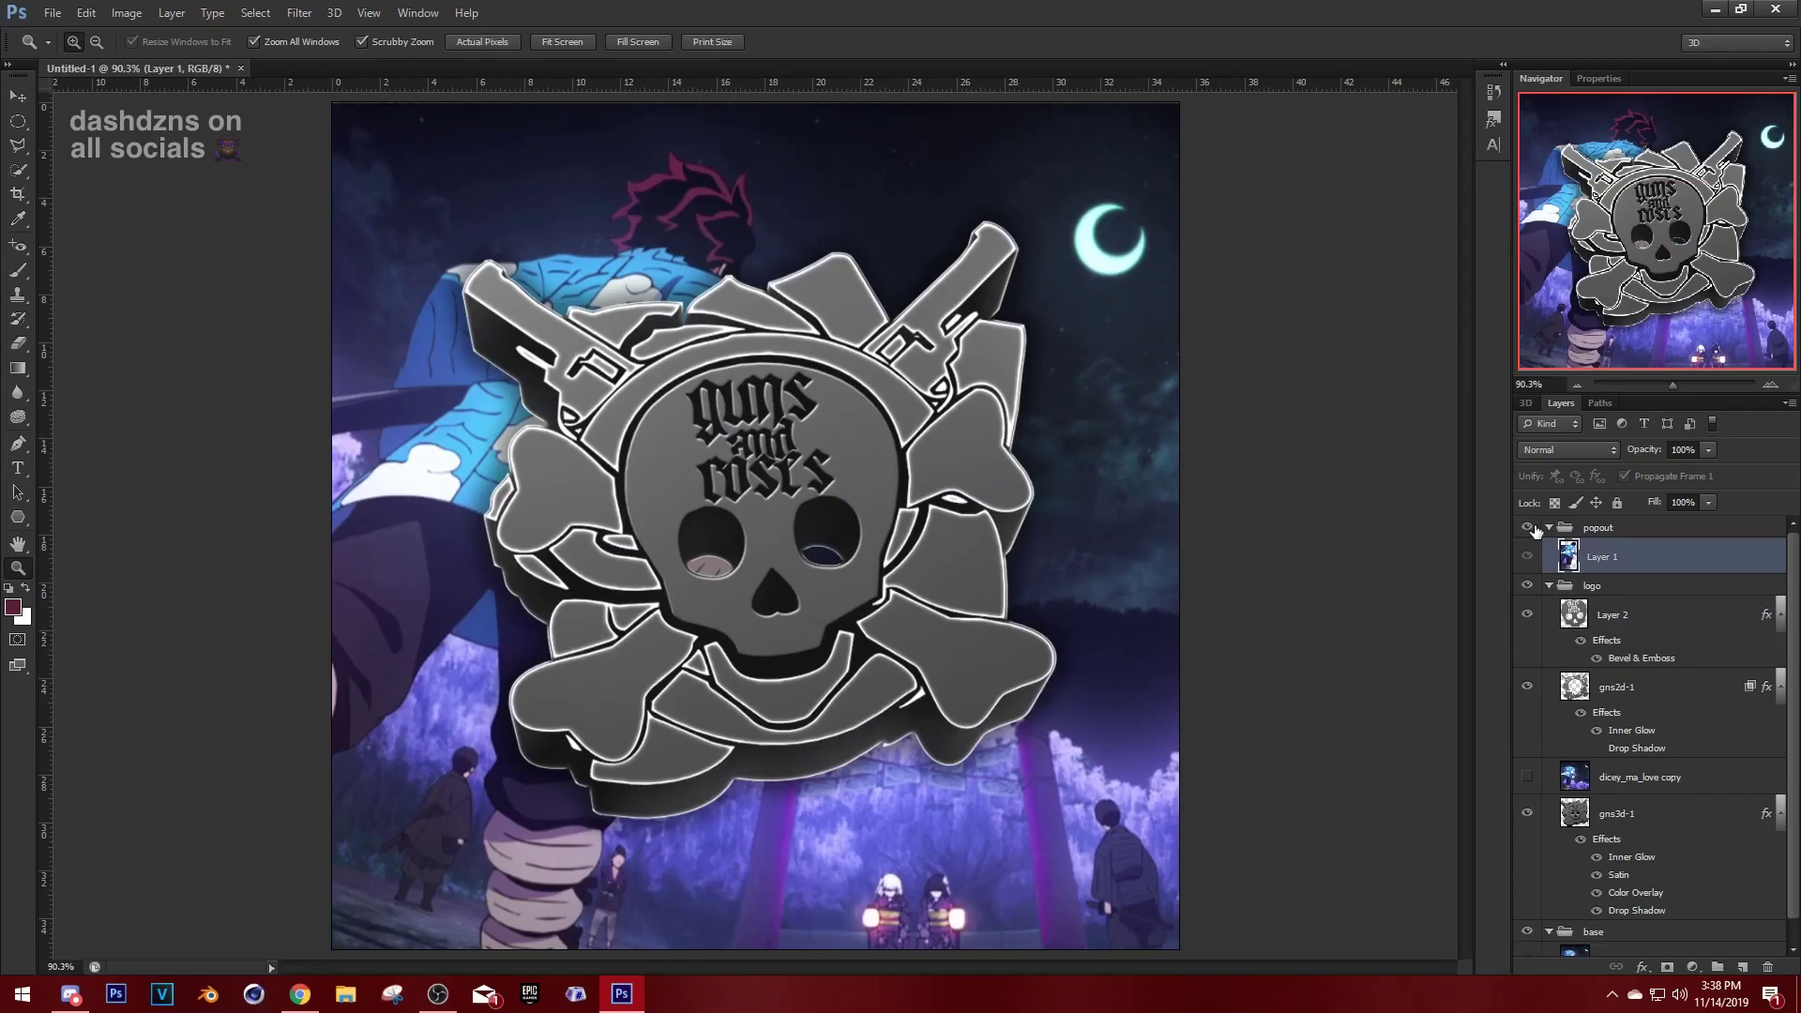
pyautogui.click(1529, 528)
pyautogui.click(1550, 585)
pyautogui.click(1550, 585)
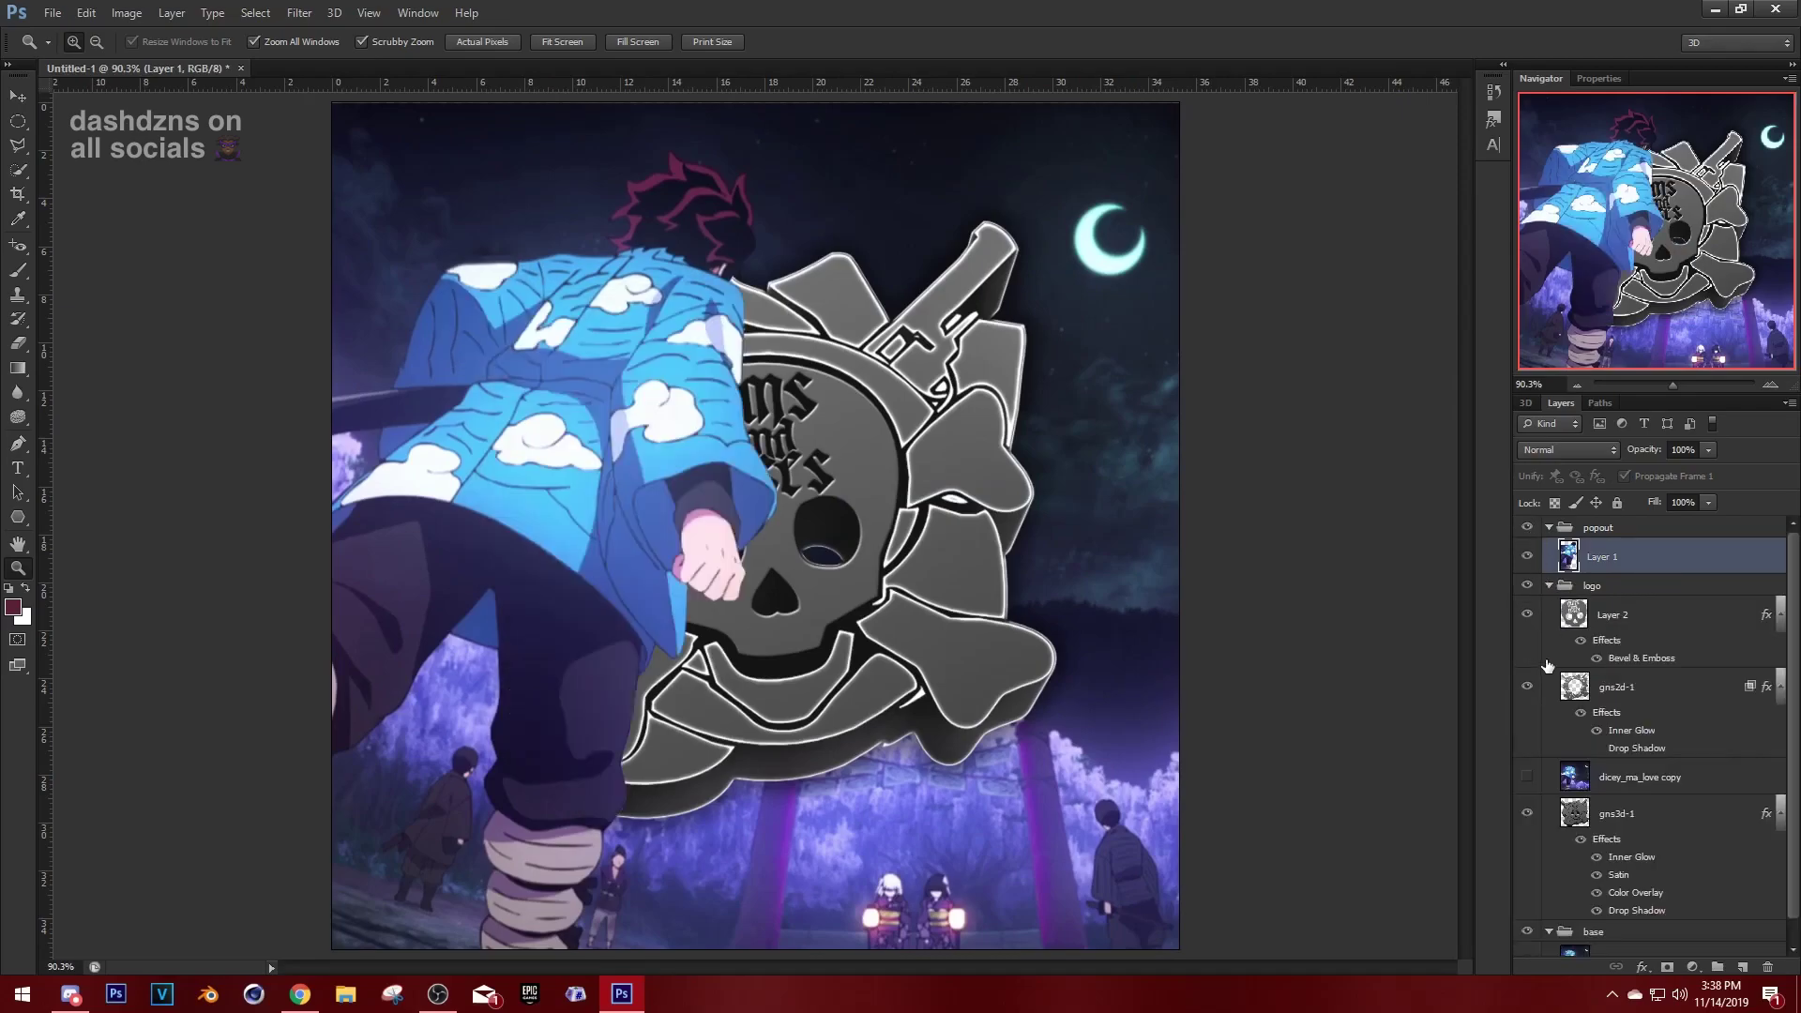
# Move the dicey_ma_love copy layer directly above gns2d-1, clip it to that artwork and make it visible.
pyautogui.moveTo(1624, 779); pyautogui.dragTo(1617, 678)
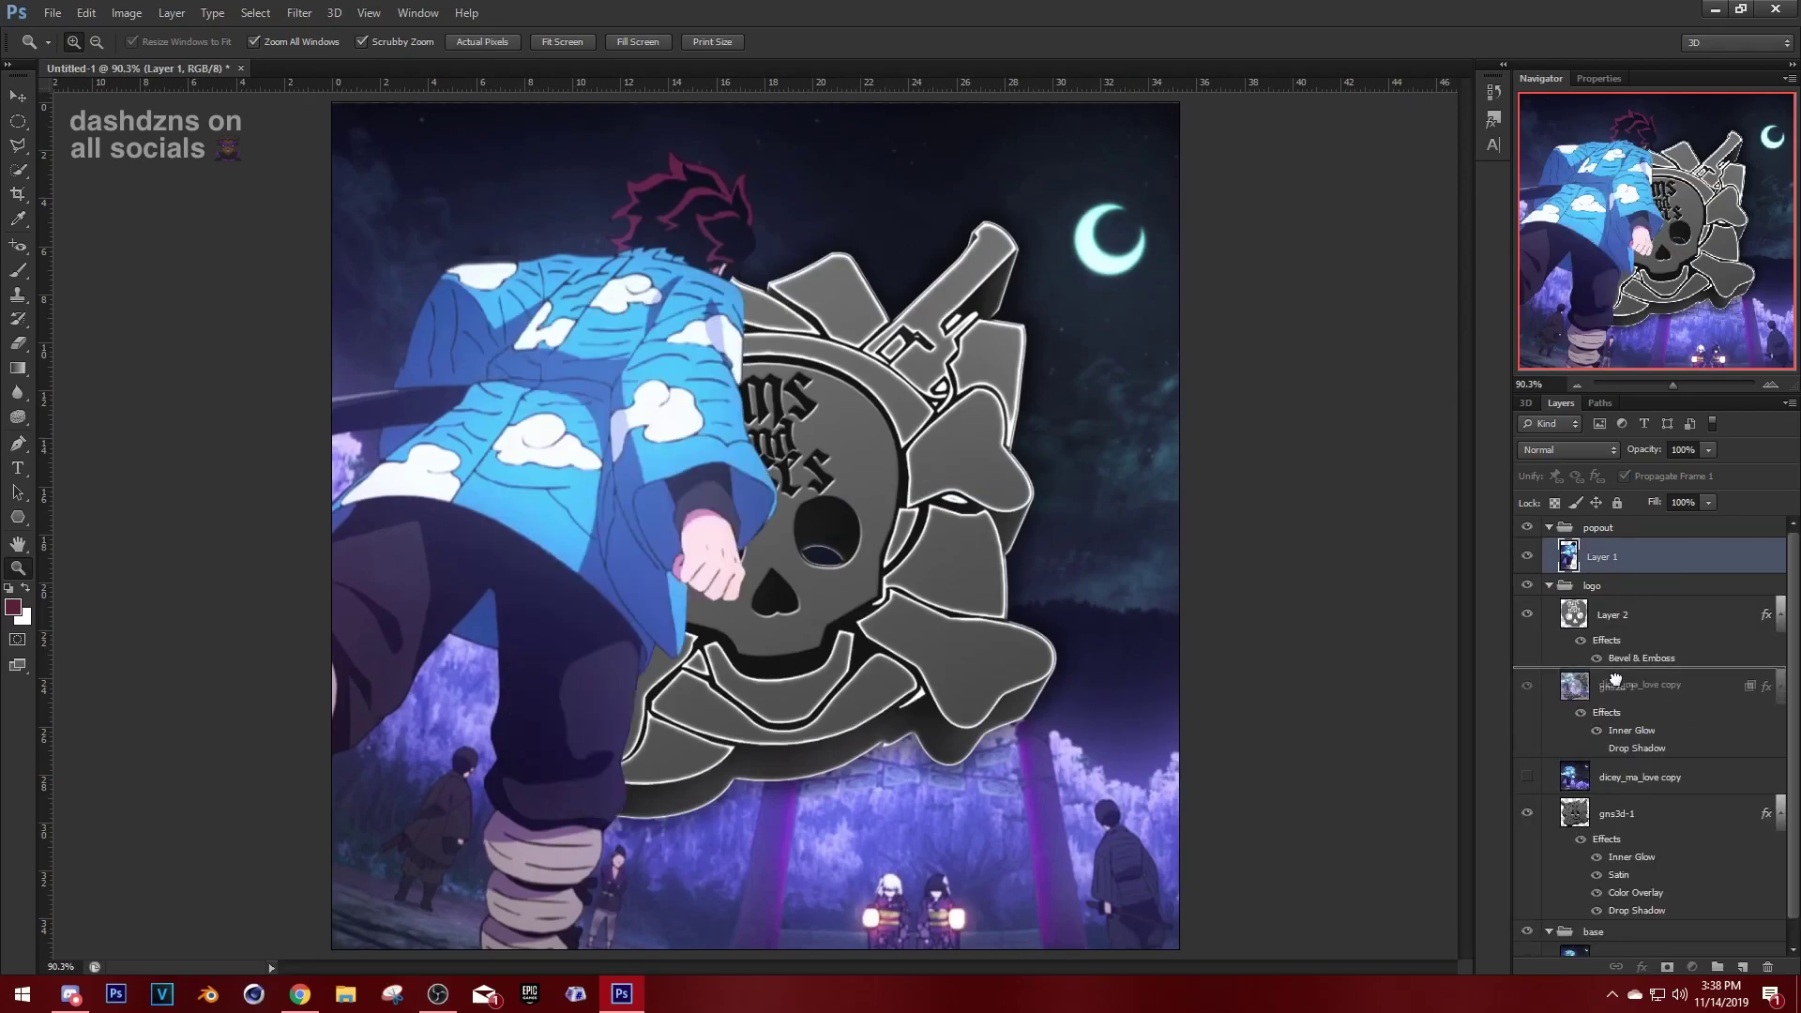
pyautogui.rightClick(1617, 678)
pyautogui.click(1478, 489)
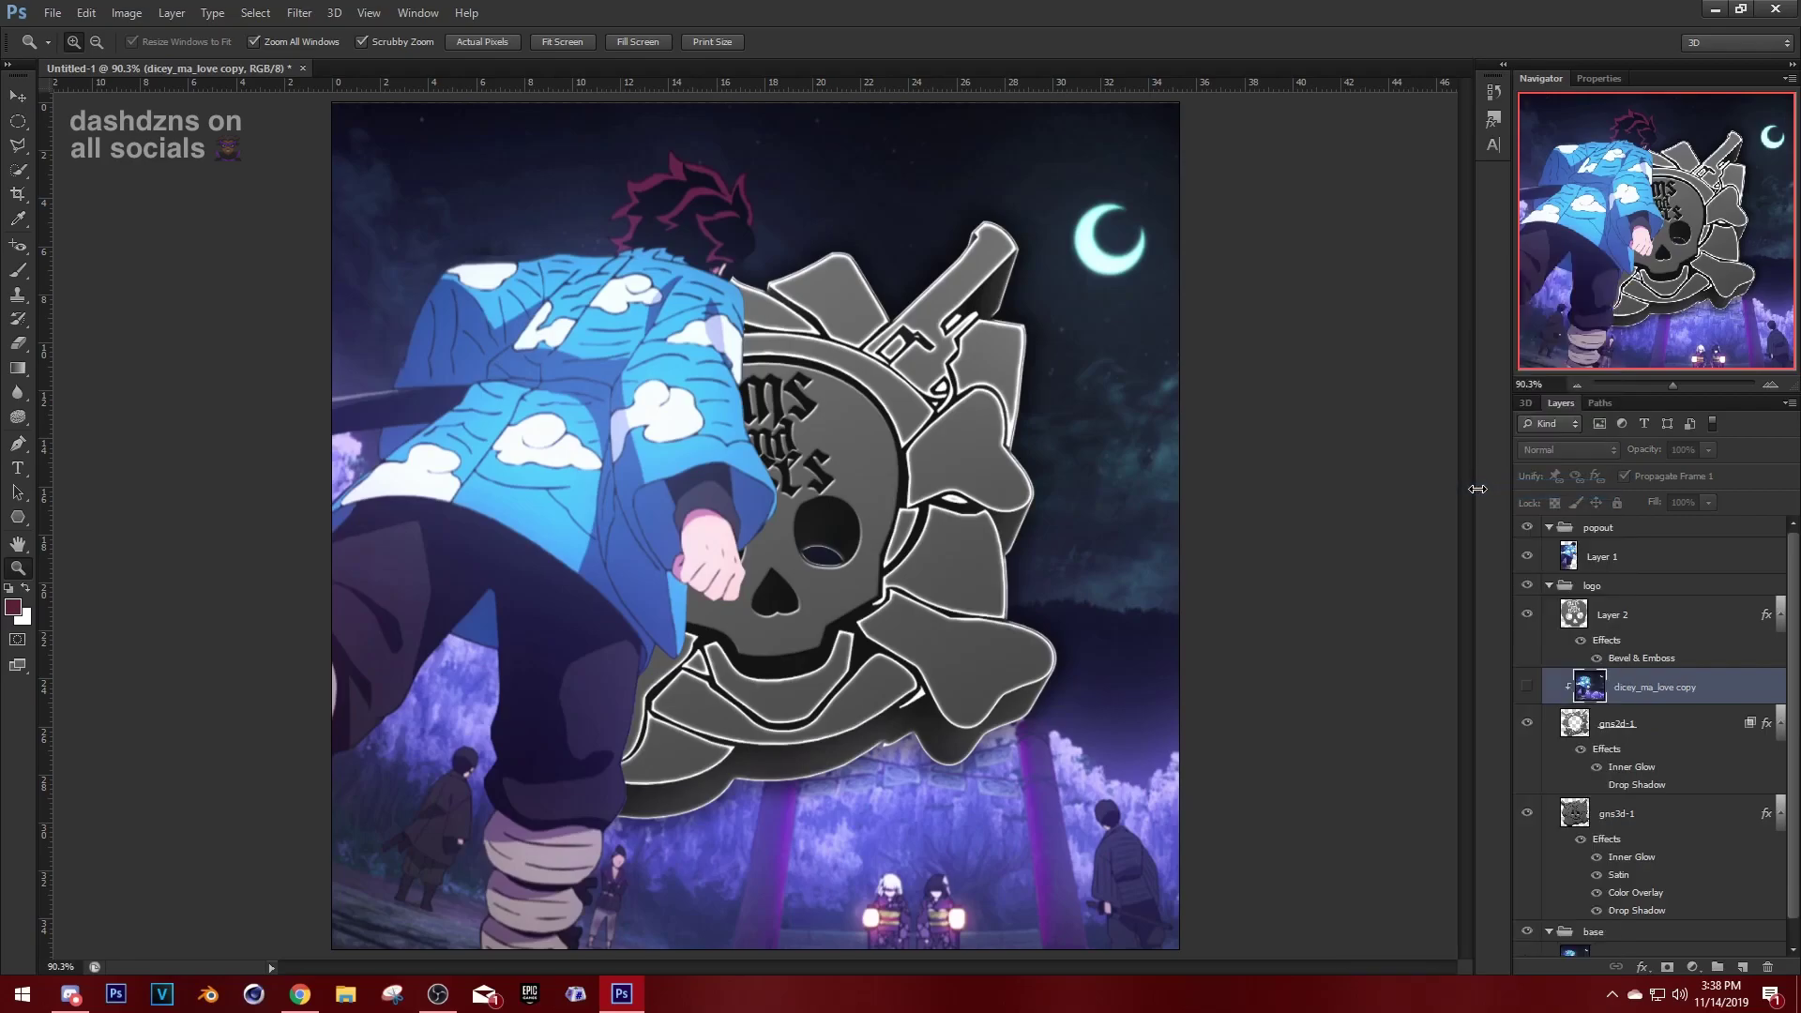
pyautogui.click(1527, 688)
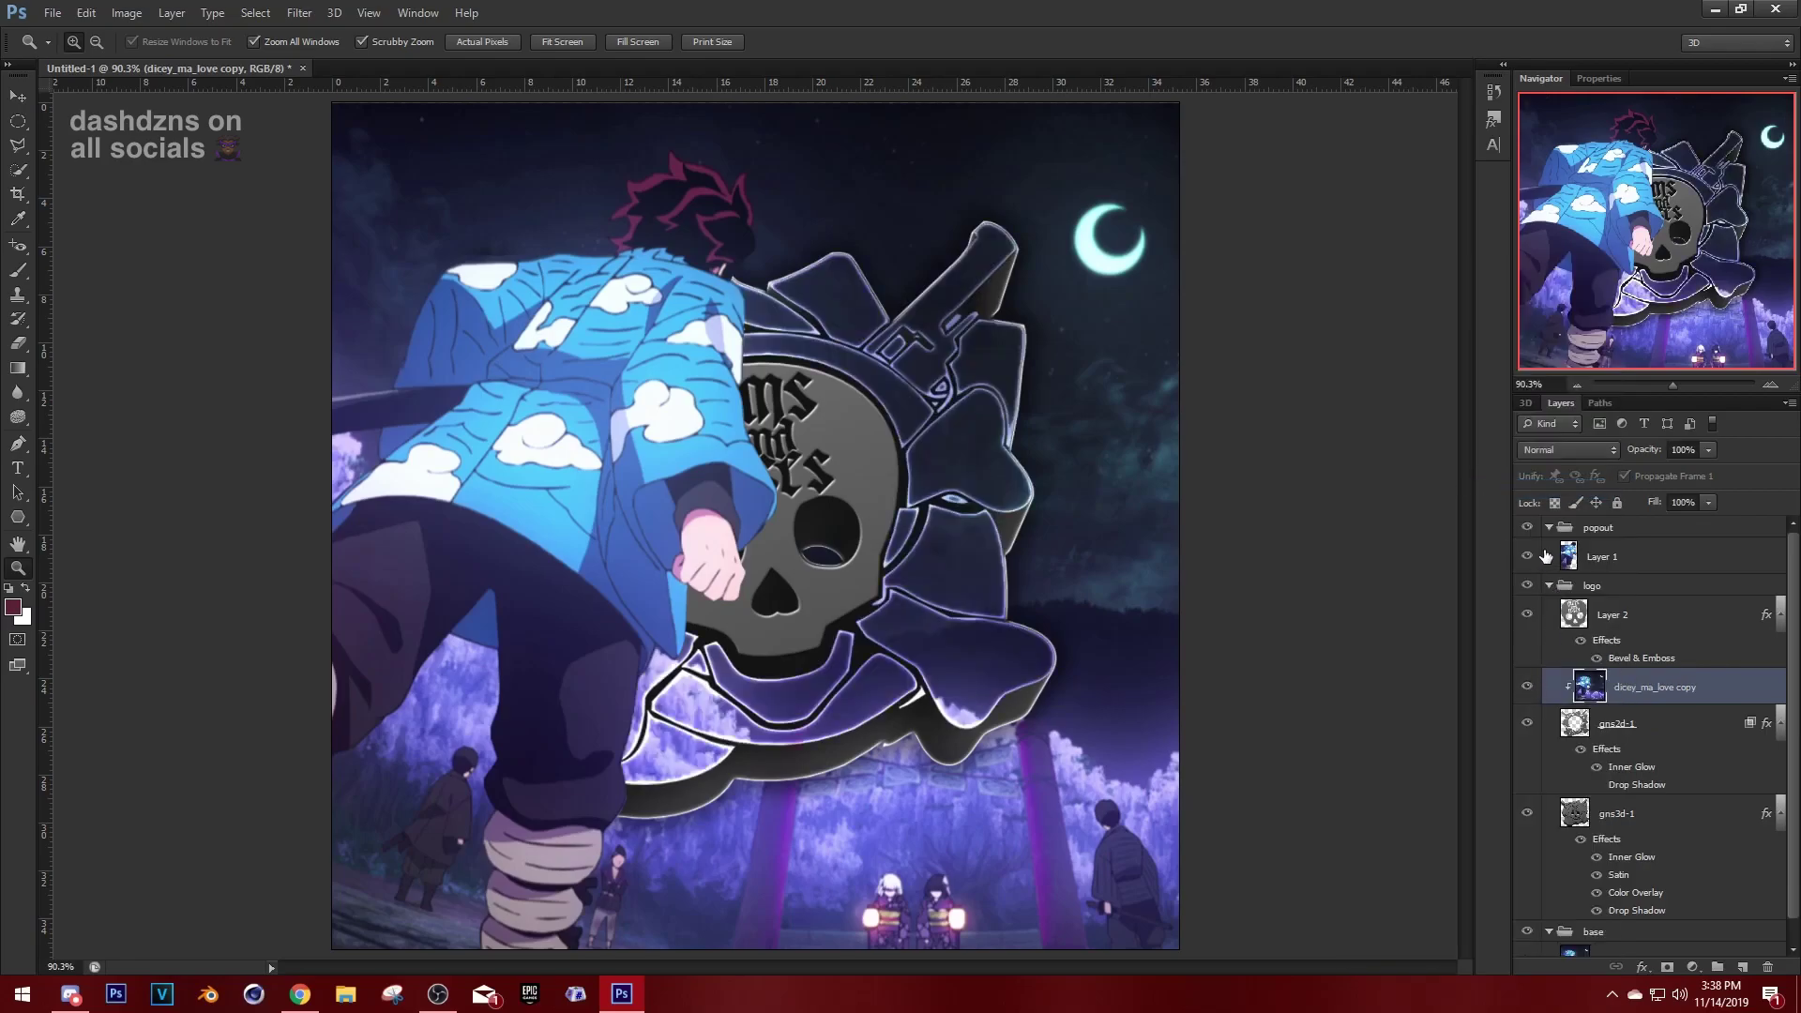
# Collapse the layer groups and hide the logo and base groups to leave only the popout character showing.
pyautogui.click(1549, 585)
pyautogui.click(1549, 527)
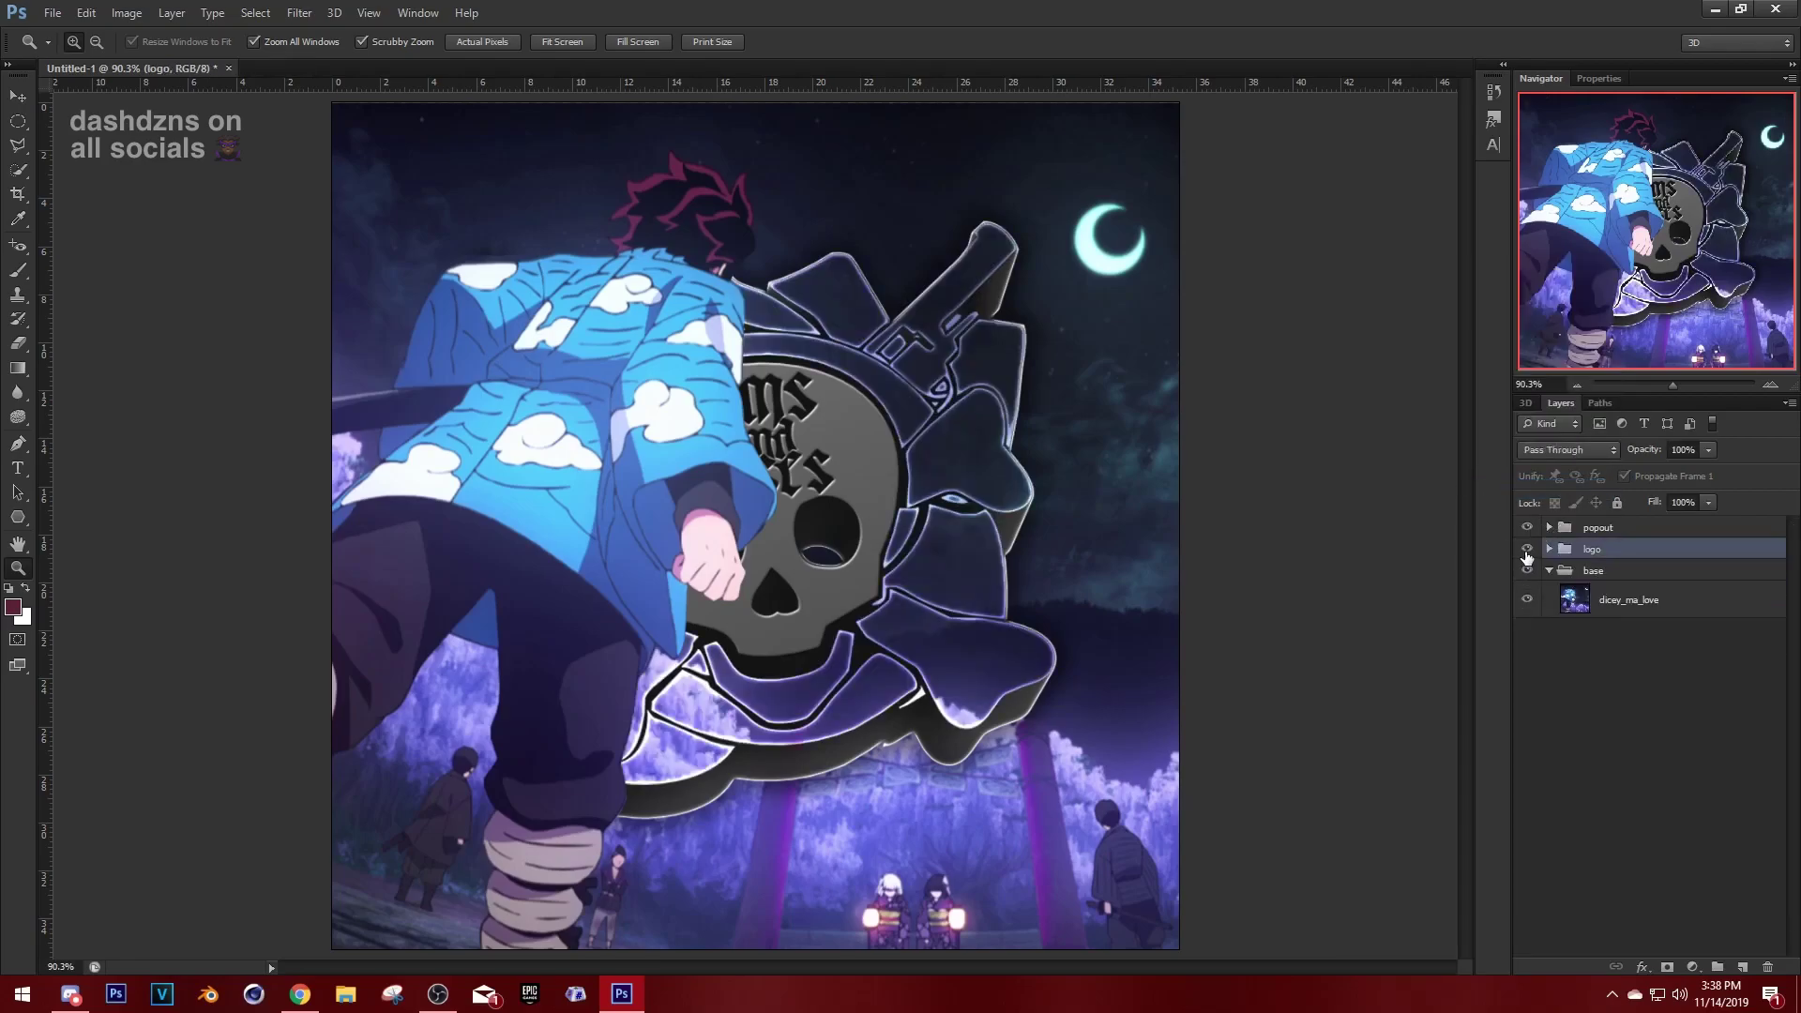
pyautogui.click(1549, 570)
pyautogui.moveTo(1527, 549); pyautogui.dragTo(1524, 603)
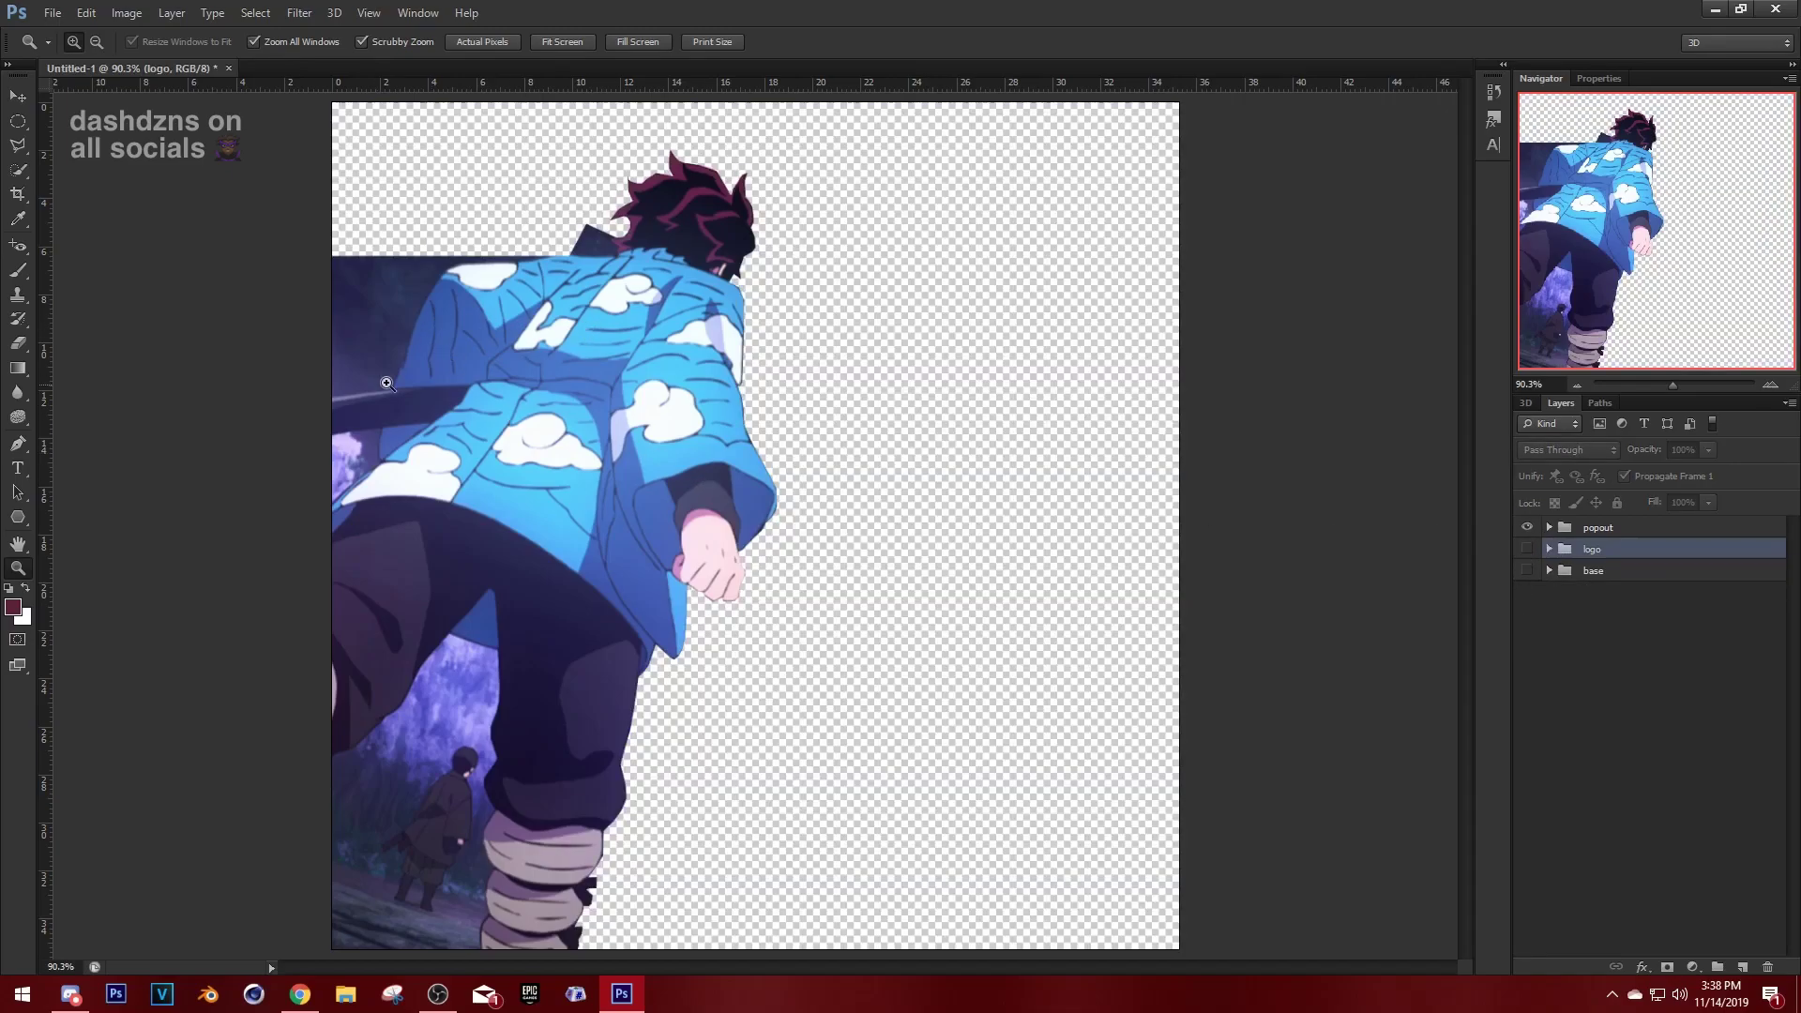
# Start a Polygonal Lasso outline of the blue jacket, following its back edge around the sword and along the shoulders to the collar.
pyautogui.moveTo(402, 292); pyautogui.dragTo(508, 331)
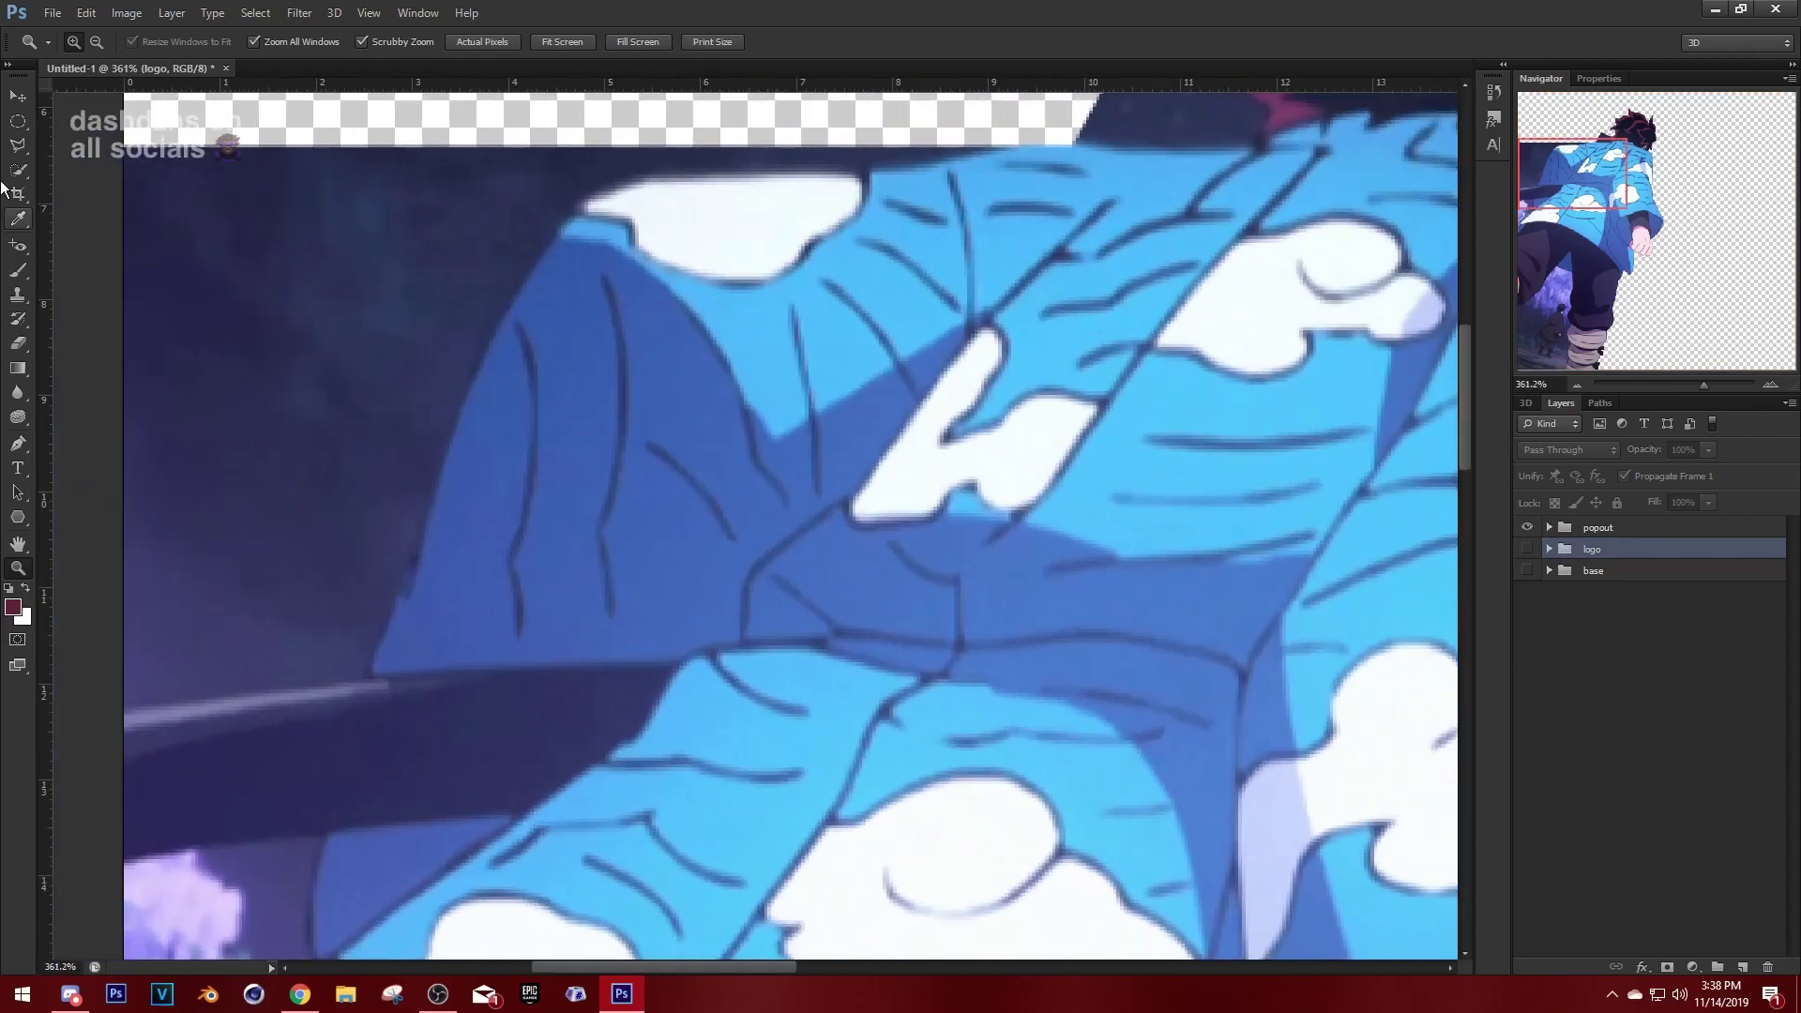
pyautogui.click(21, 146)
pyautogui.scroll(-6, 409, 624)
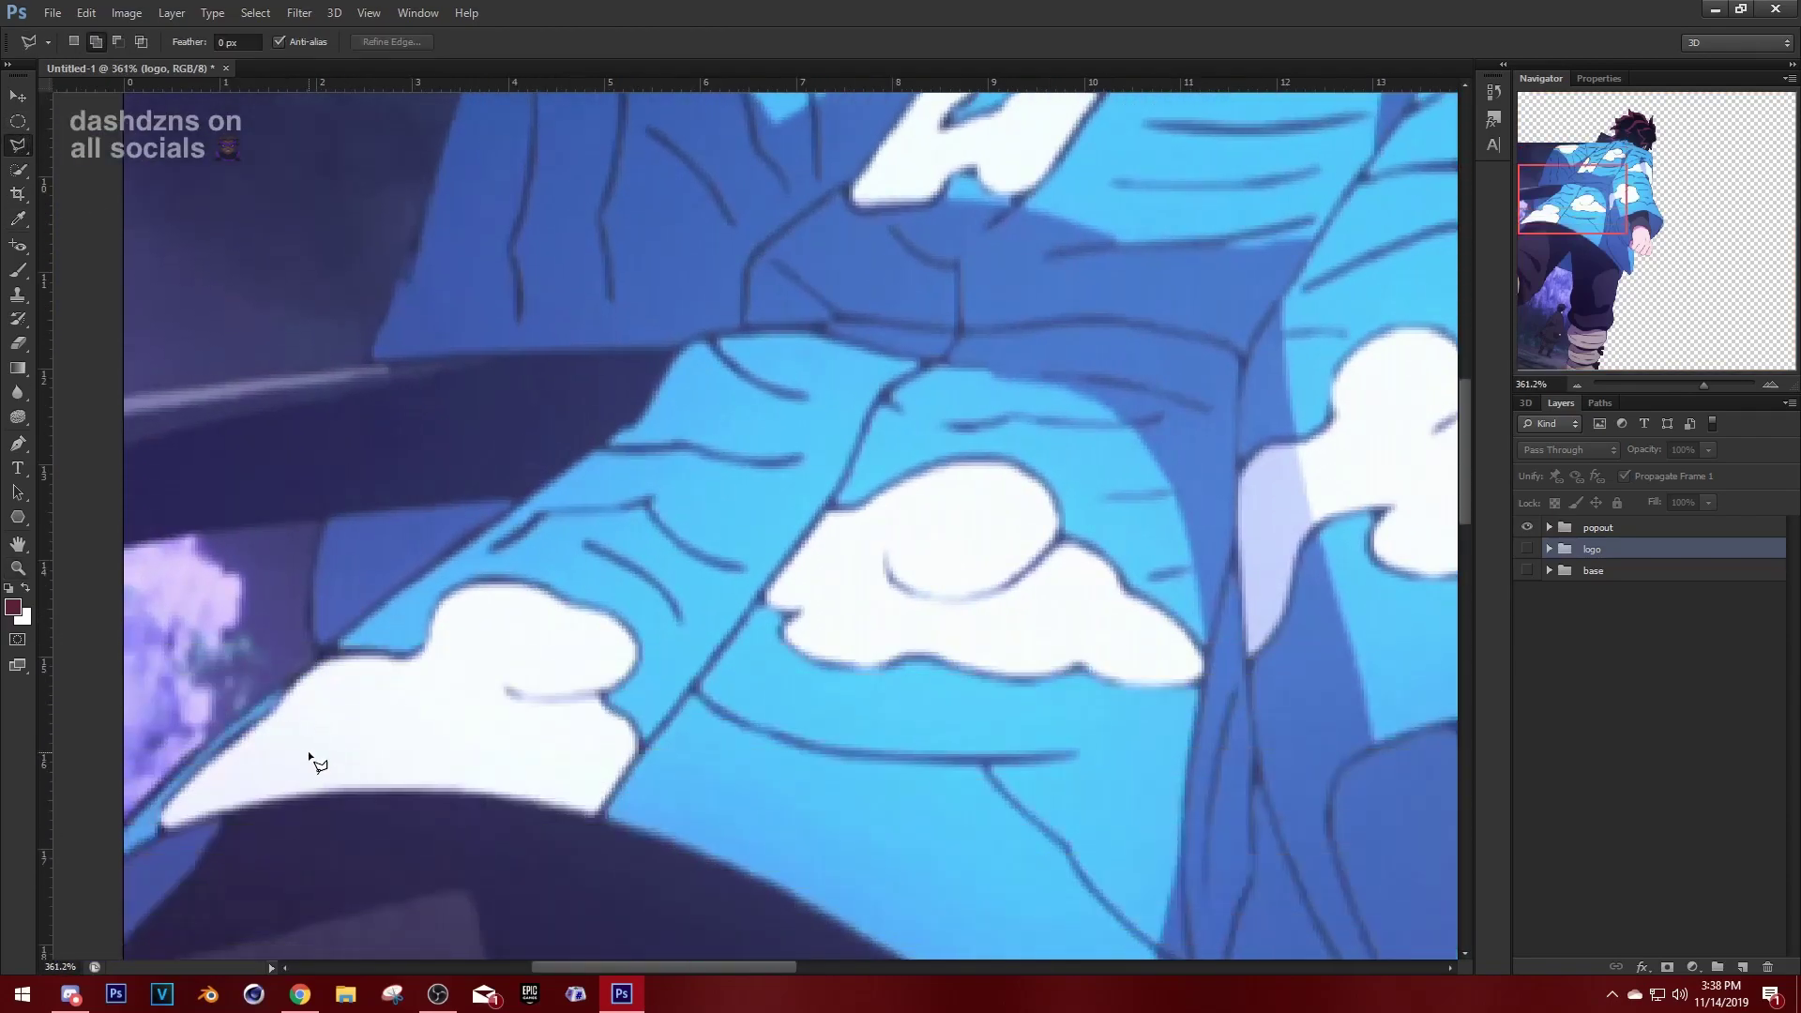
pyautogui.moveTo(640, 965); pyautogui.dragTo(614, 965)
pyautogui.scroll(-2, 375, 854)
pyautogui.click(257, 838)
pyautogui.click(258, 719)
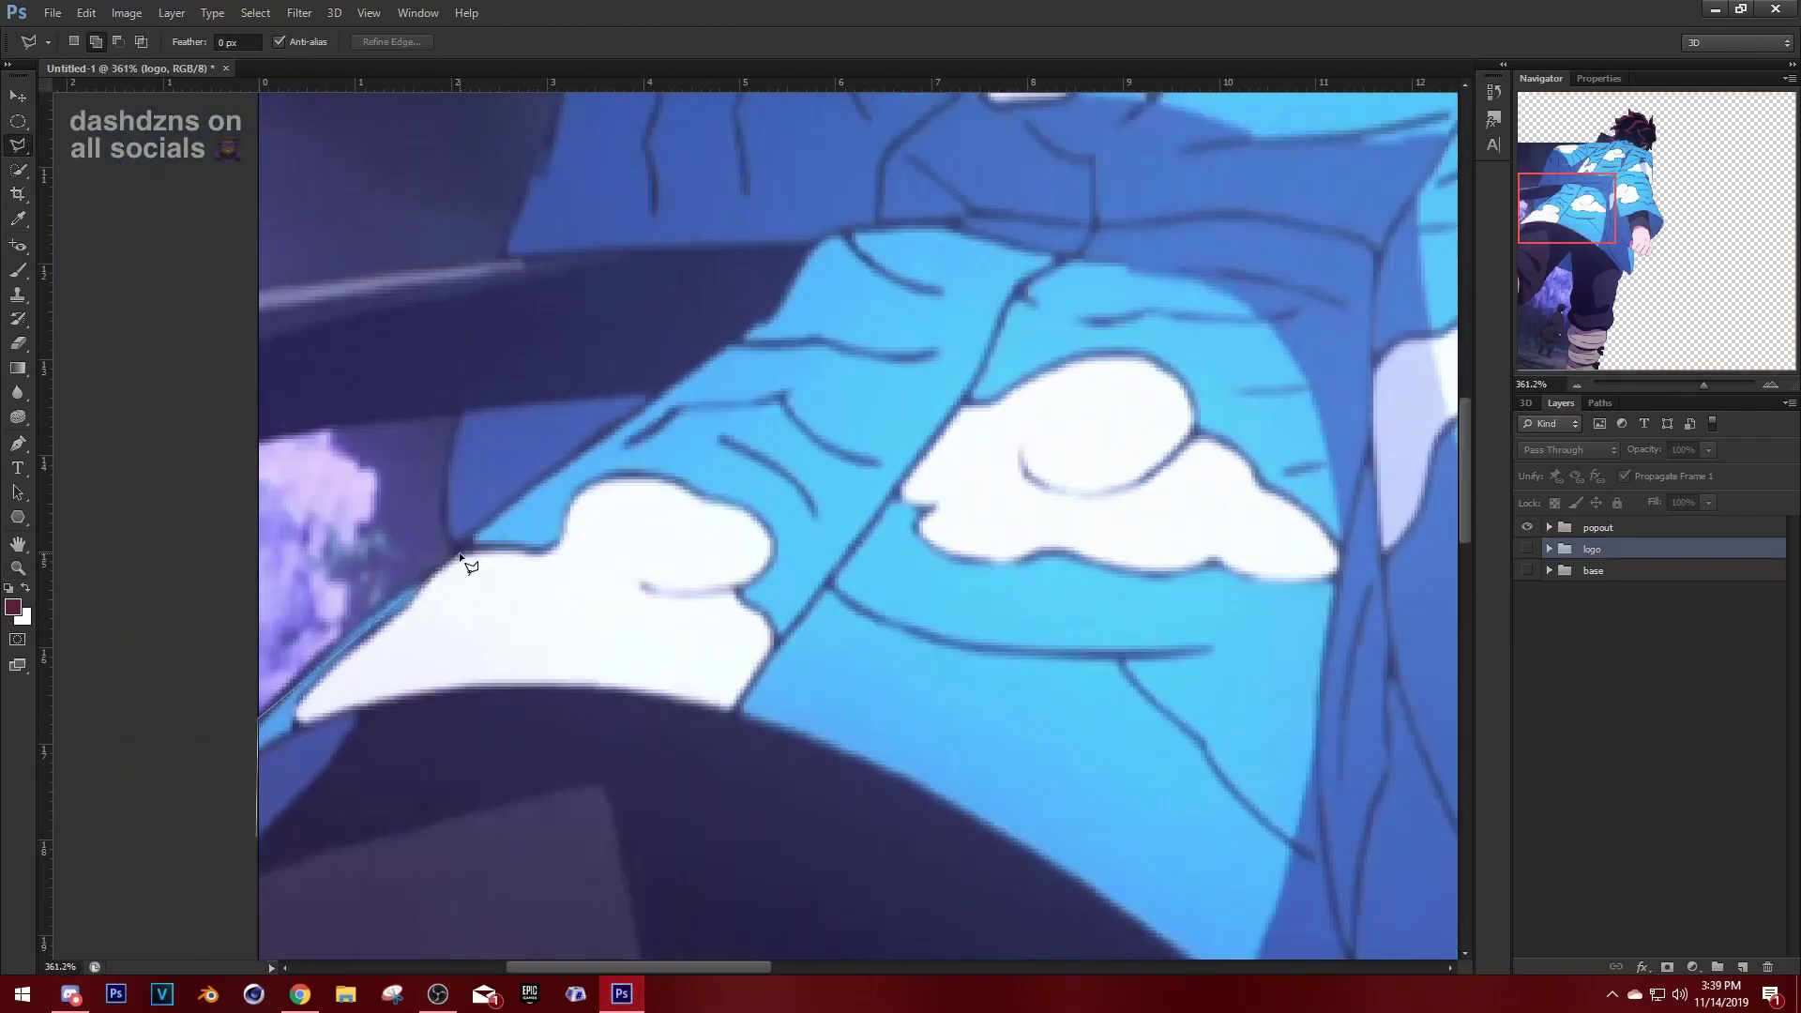
pyautogui.scroll(7, 778, 206)
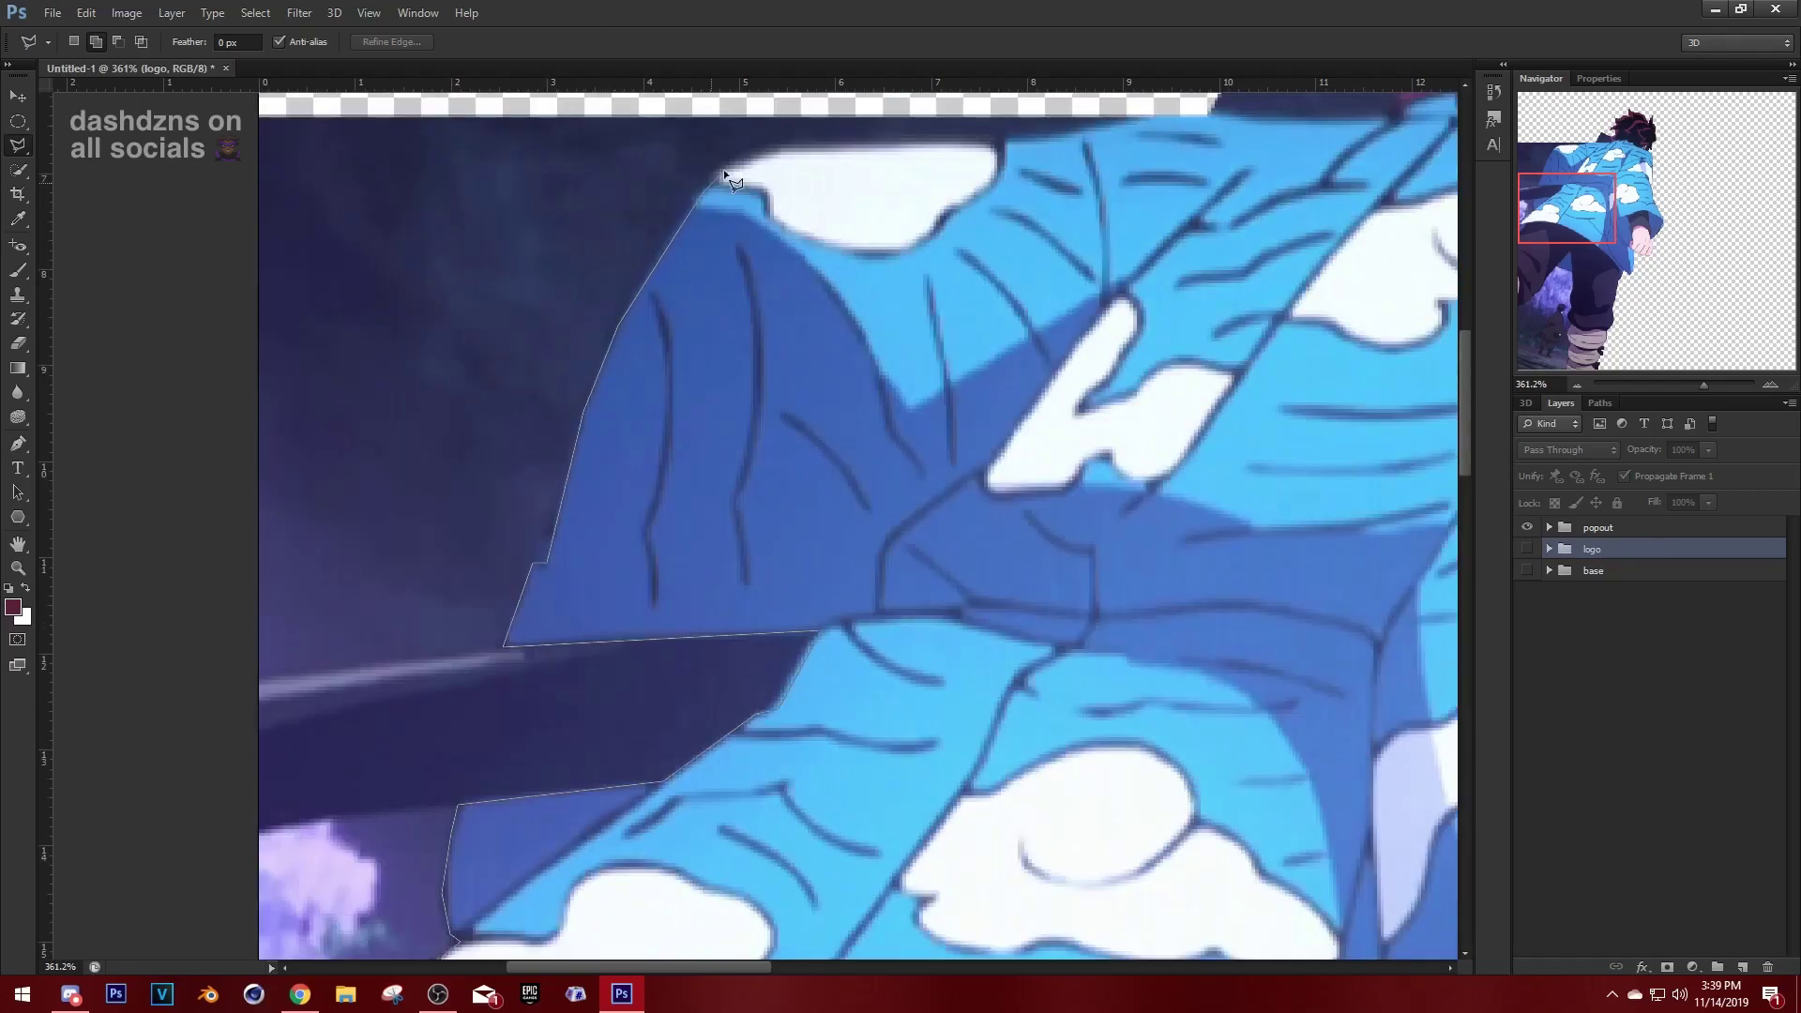
pyautogui.moveTo(1430, 105); pyautogui.dragTo(846, 563)
pyautogui.click(877, 547)
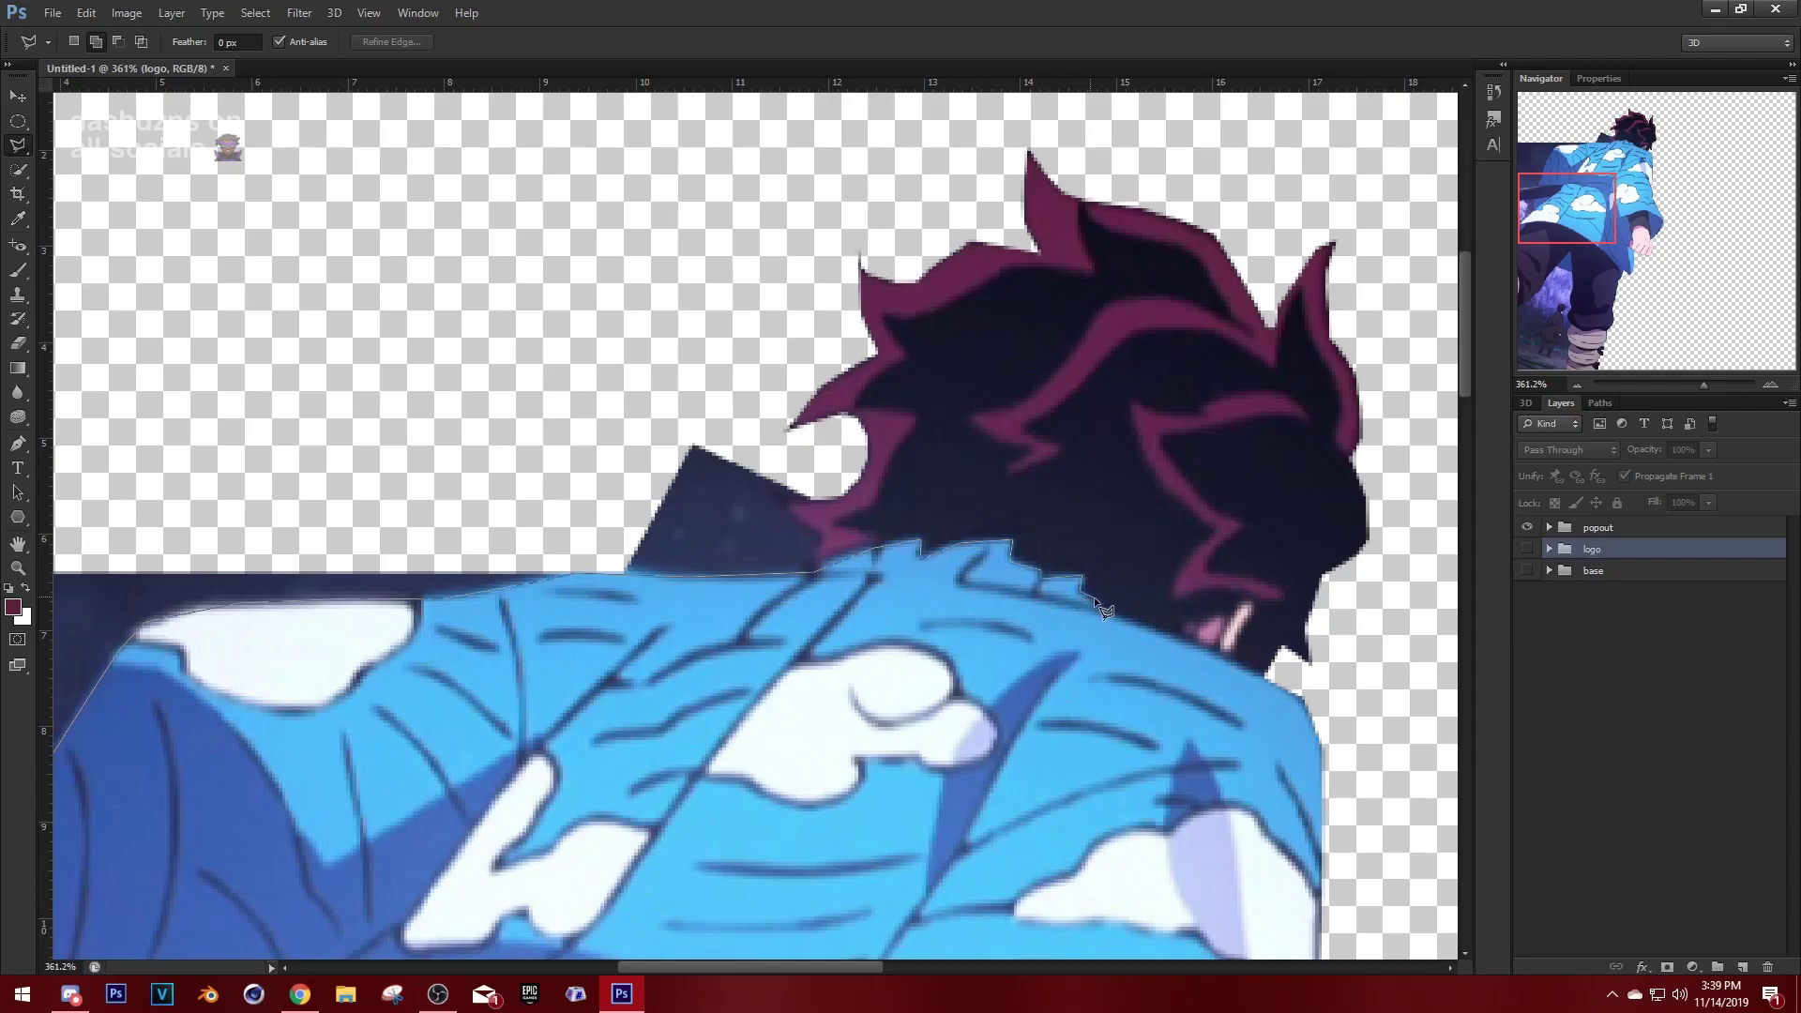
# Continue the lasso outline from the shoulder down the outer edge of the sleeve to the fist.
pyautogui.click(1321, 749)
pyautogui.click(1316, 634)
pyautogui.click(1299, 651)
pyautogui.click(1314, 761)
pyautogui.click(1331, 836)
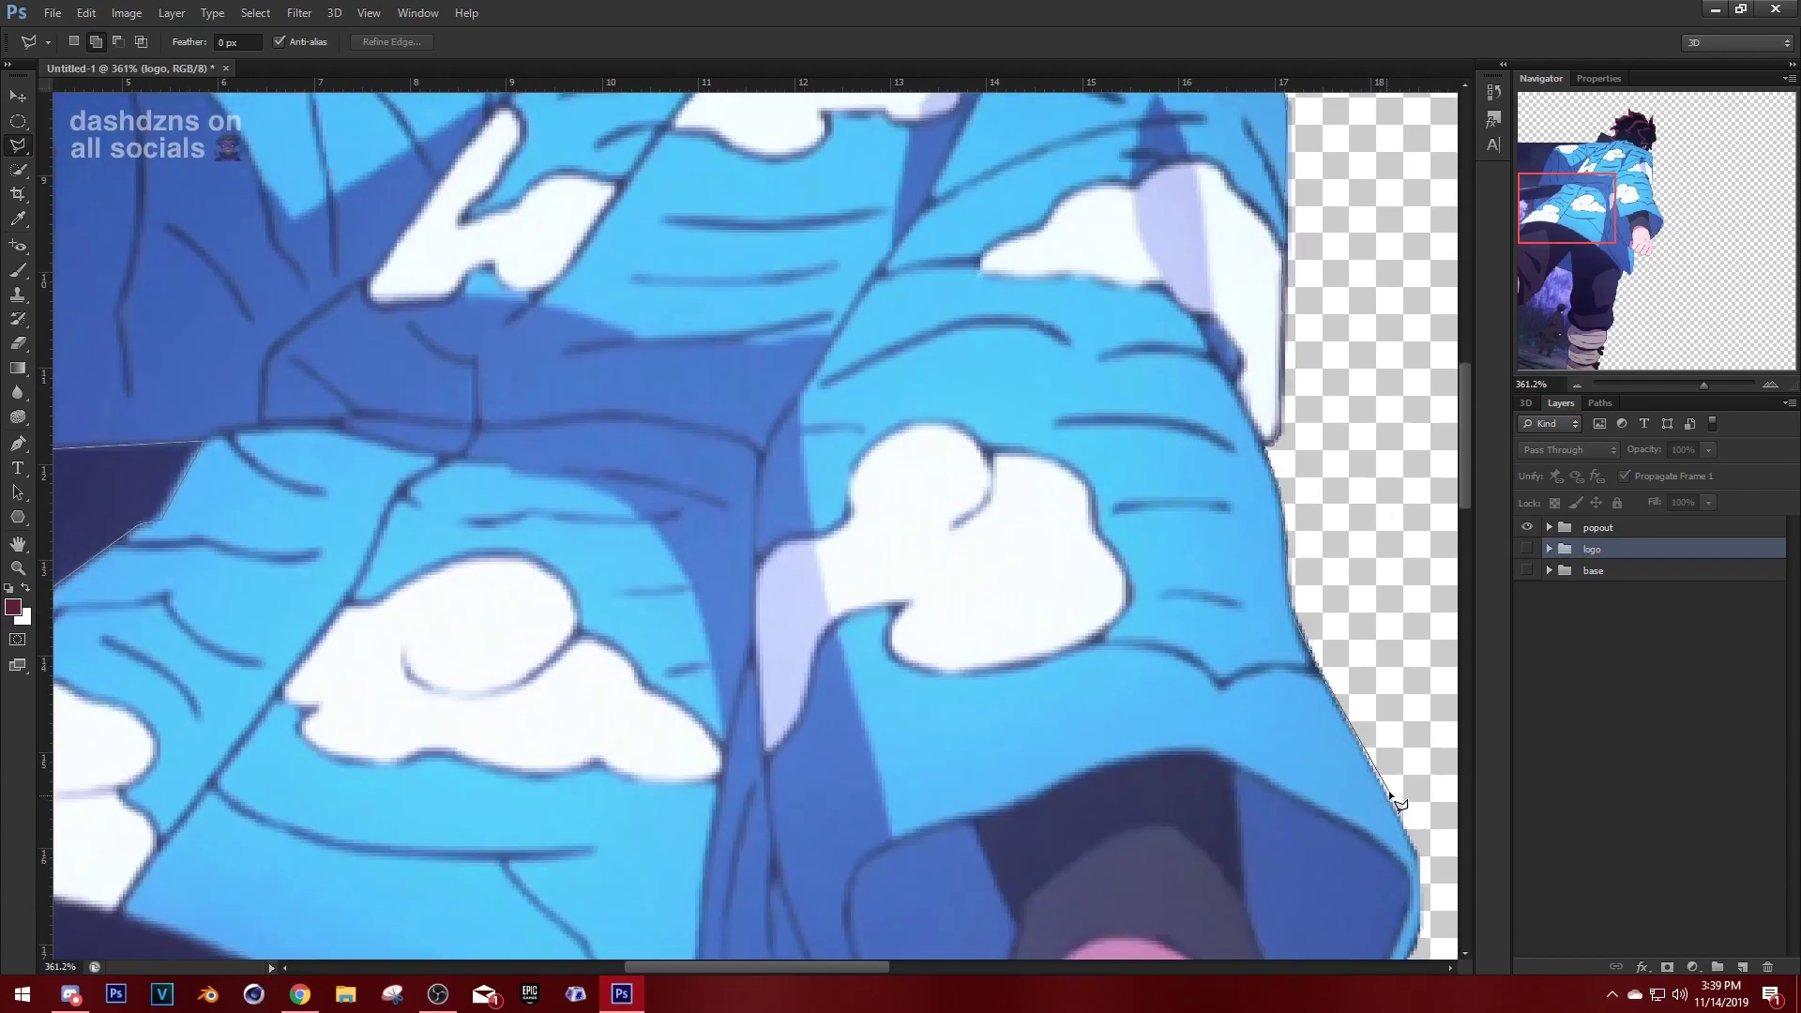
pyautogui.click(1419, 864)
pyautogui.scroll(-1, 1393, 849)
pyautogui.scroll(-4, 1393, 849)
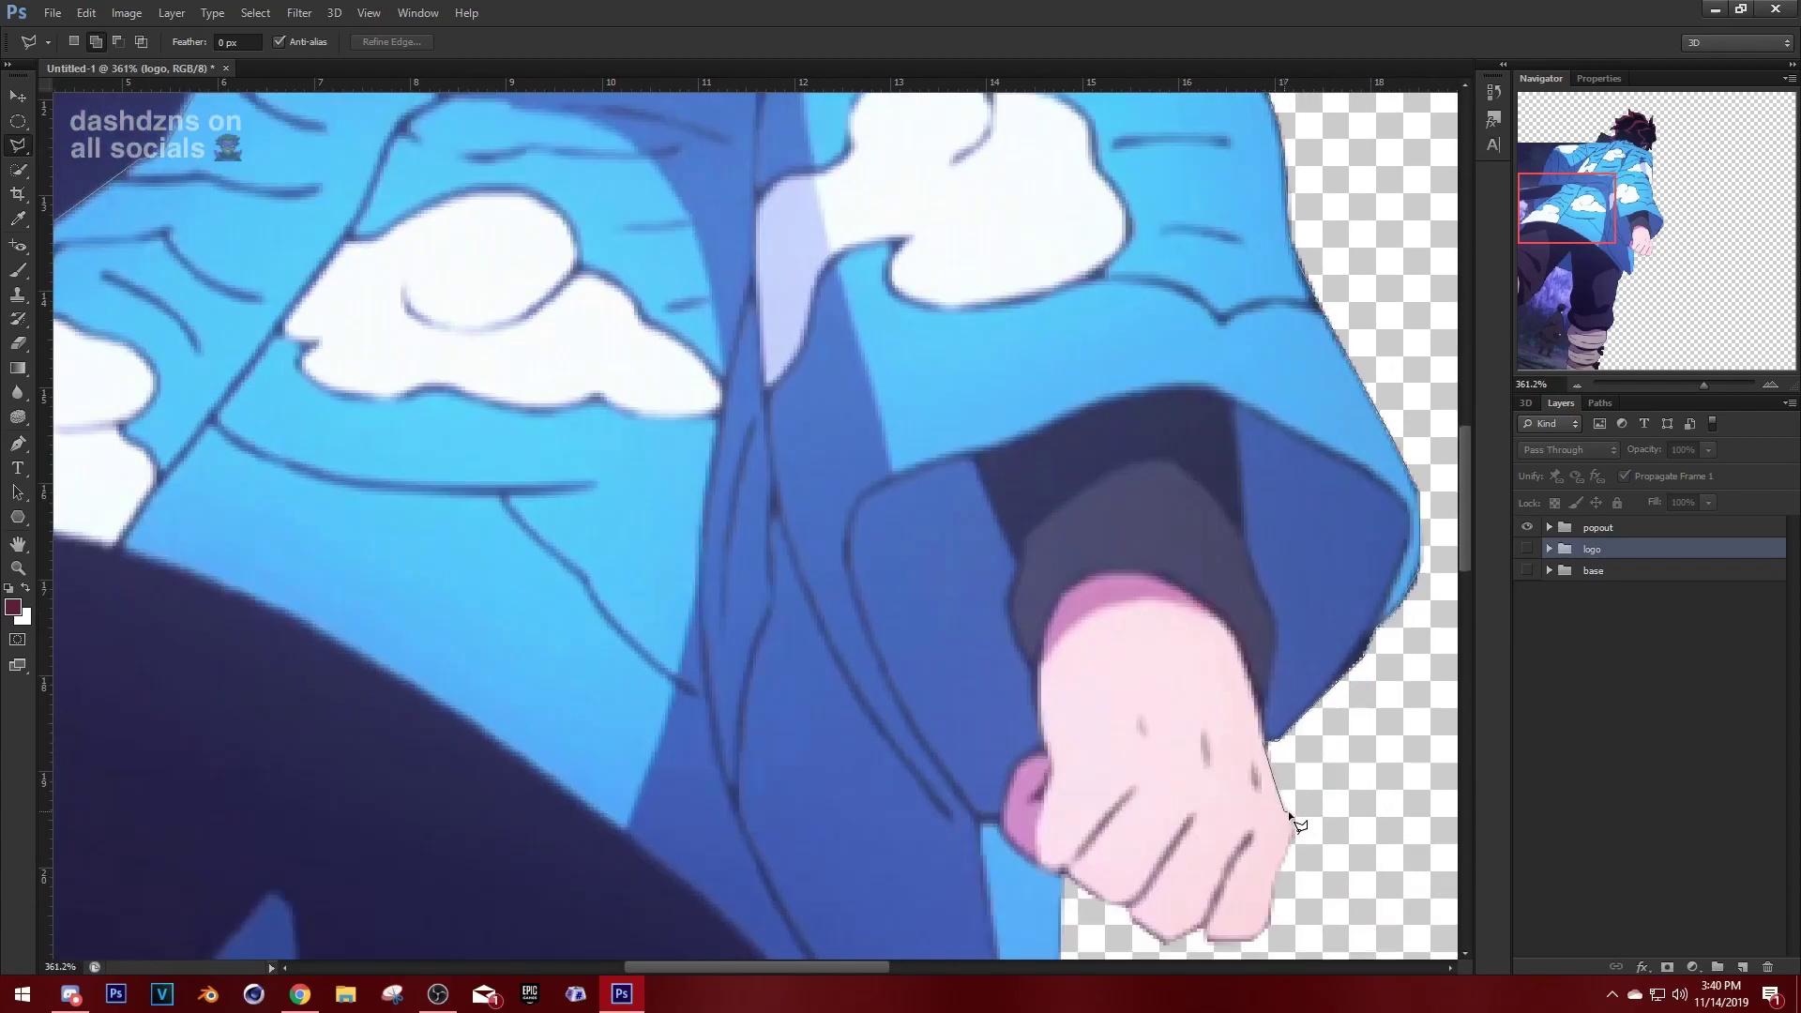
pyautogui.scroll(-7, 1291, 842)
# Remove the last lasso points beside the fist and retrace the outline between the hand and the sleeve cuff.
pyautogui.press('BackSpace')
pyautogui.press('BackSpace')
pyautogui.press('BackSpace')
pyautogui.click(1265, 338)
pyautogui.click(1255, 285)
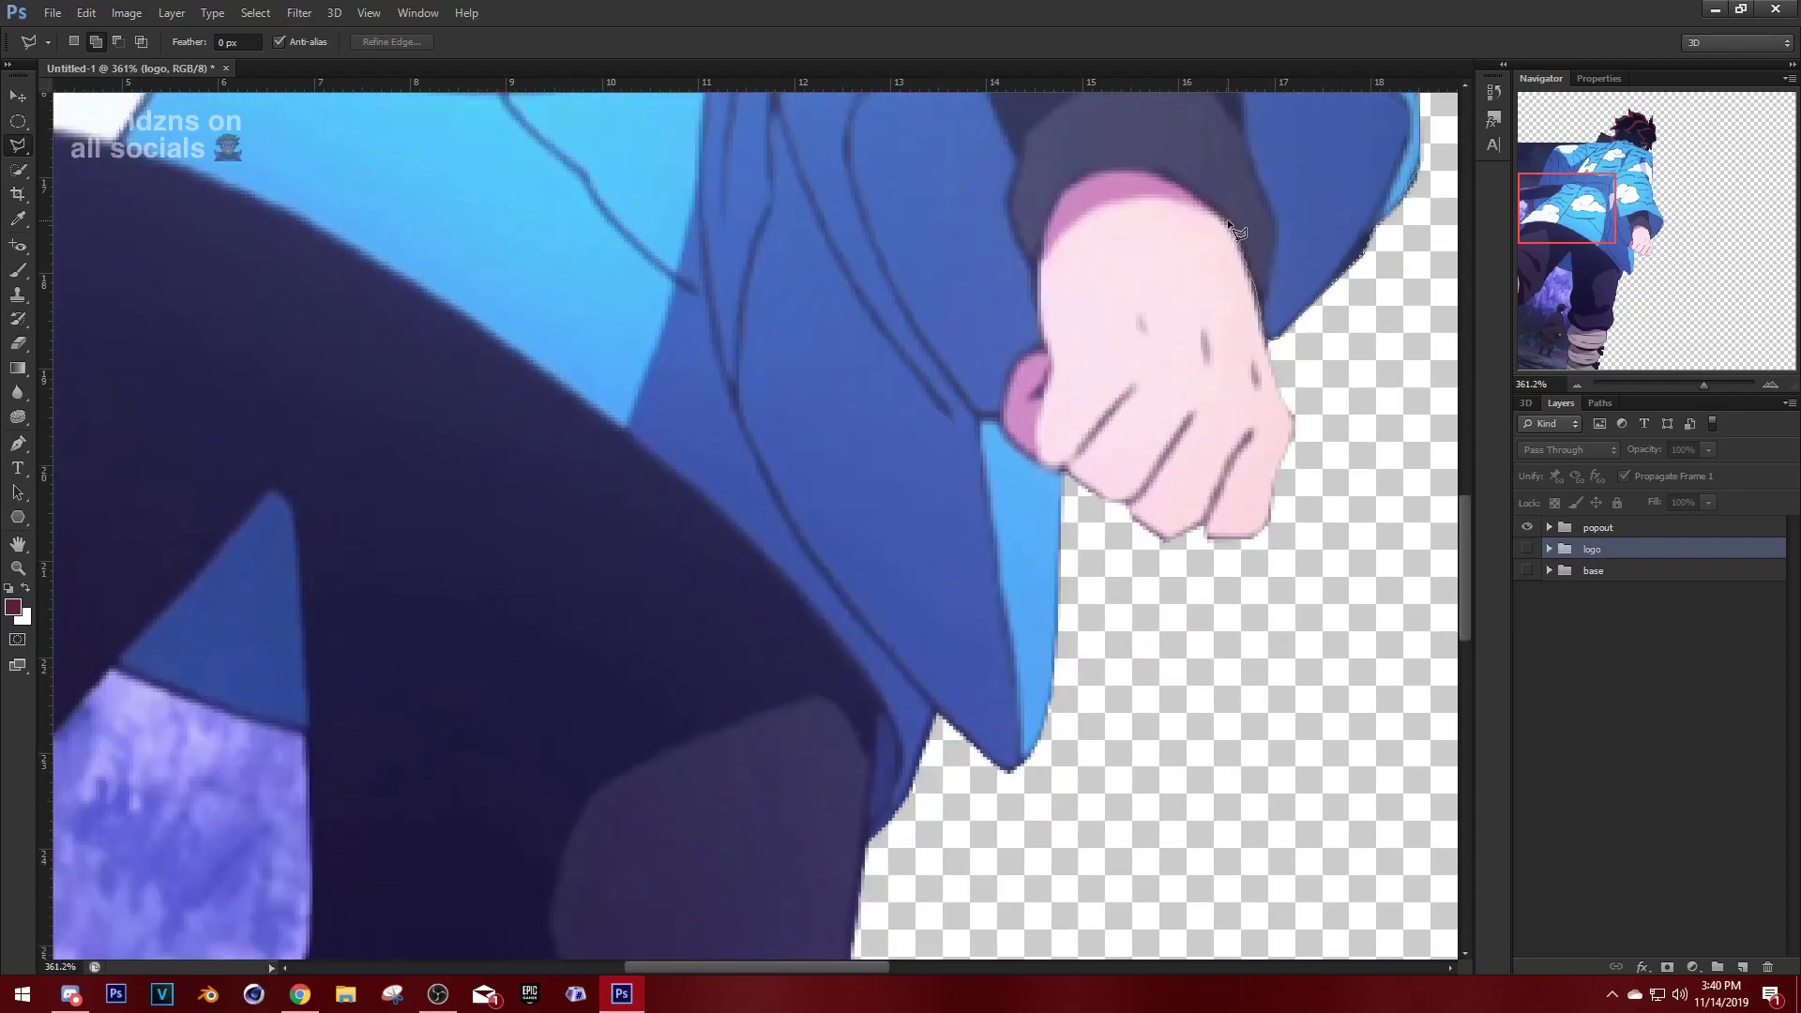
pyautogui.click(1226, 220)
pyautogui.click(1168, 171)
pyautogui.click(1127, 167)
pyautogui.click(1076, 175)
# Trace the jacket's lower front edge and its hem along the trousers, and close the lasso selection.
pyautogui.click(992, 356)
pyautogui.click(937, 528)
pyautogui.click(986, 656)
pyautogui.click(966, 730)
pyautogui.click(874, 781)
pyautogui.click(880, 694)
pyautogui.click(784, 570)
pyautogui.click(683, 478)
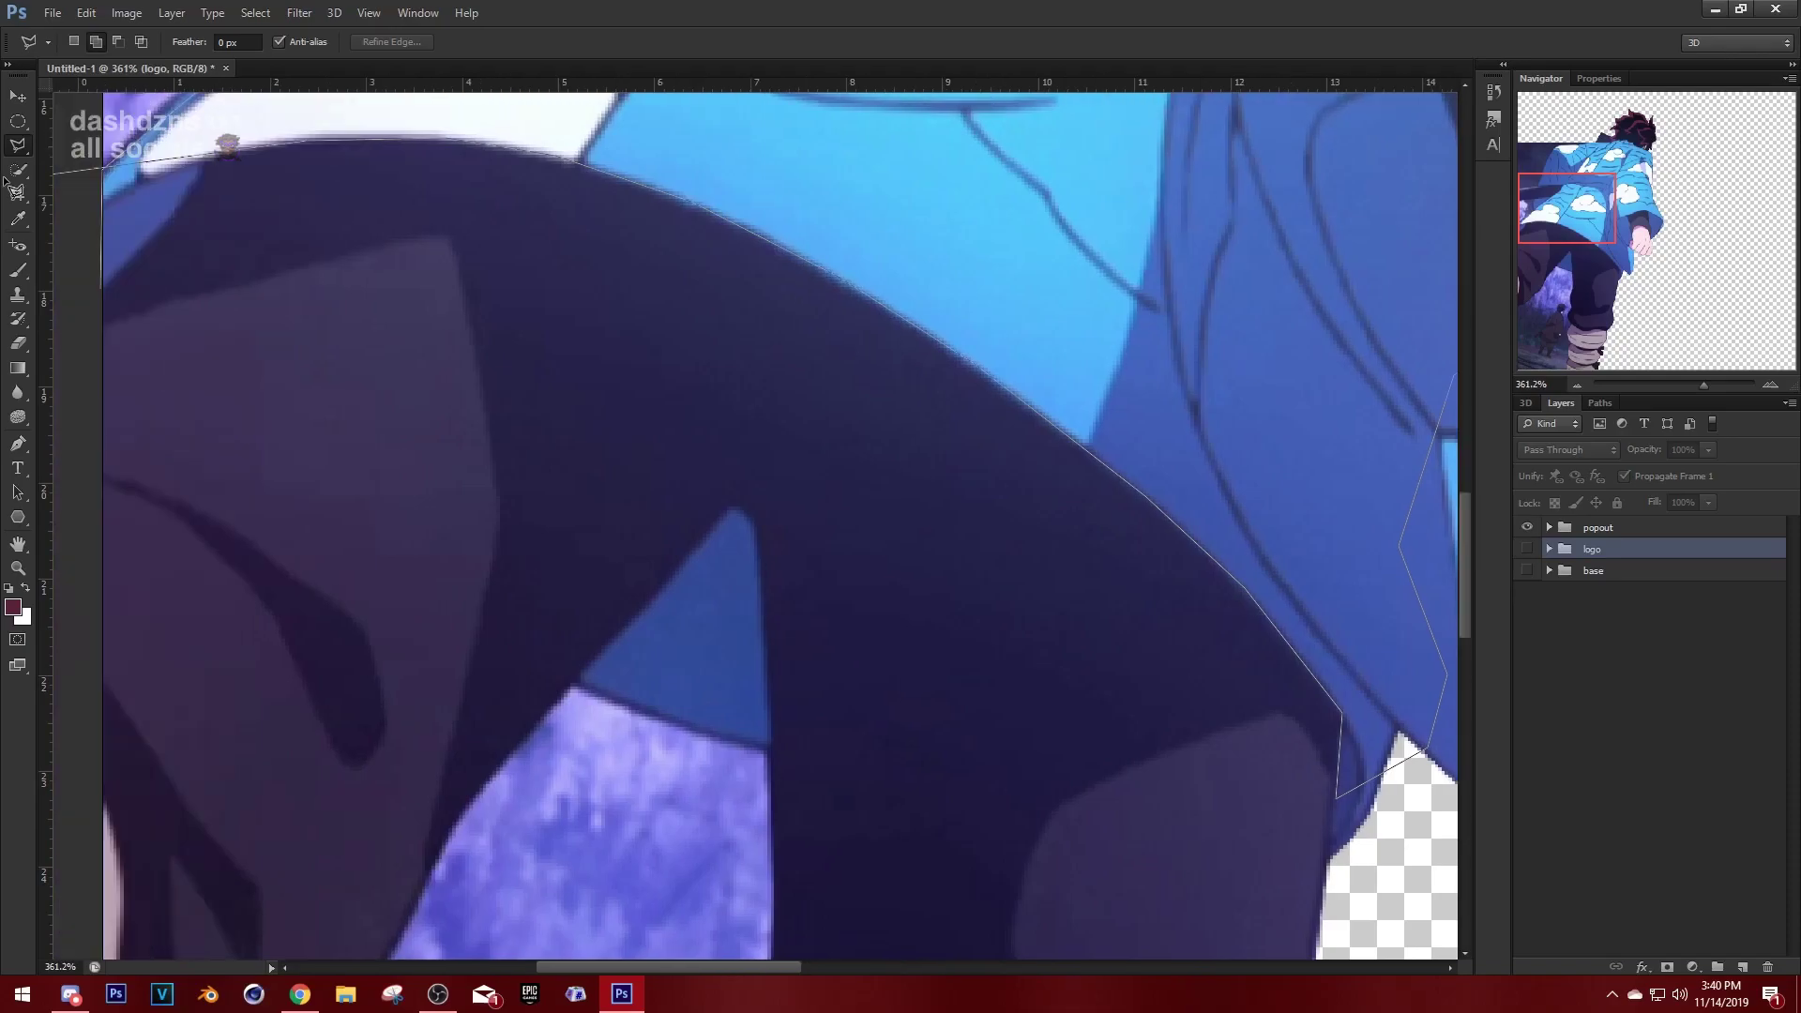
pyautogui.click(354, 183)
pyautogui.click(252, 309)
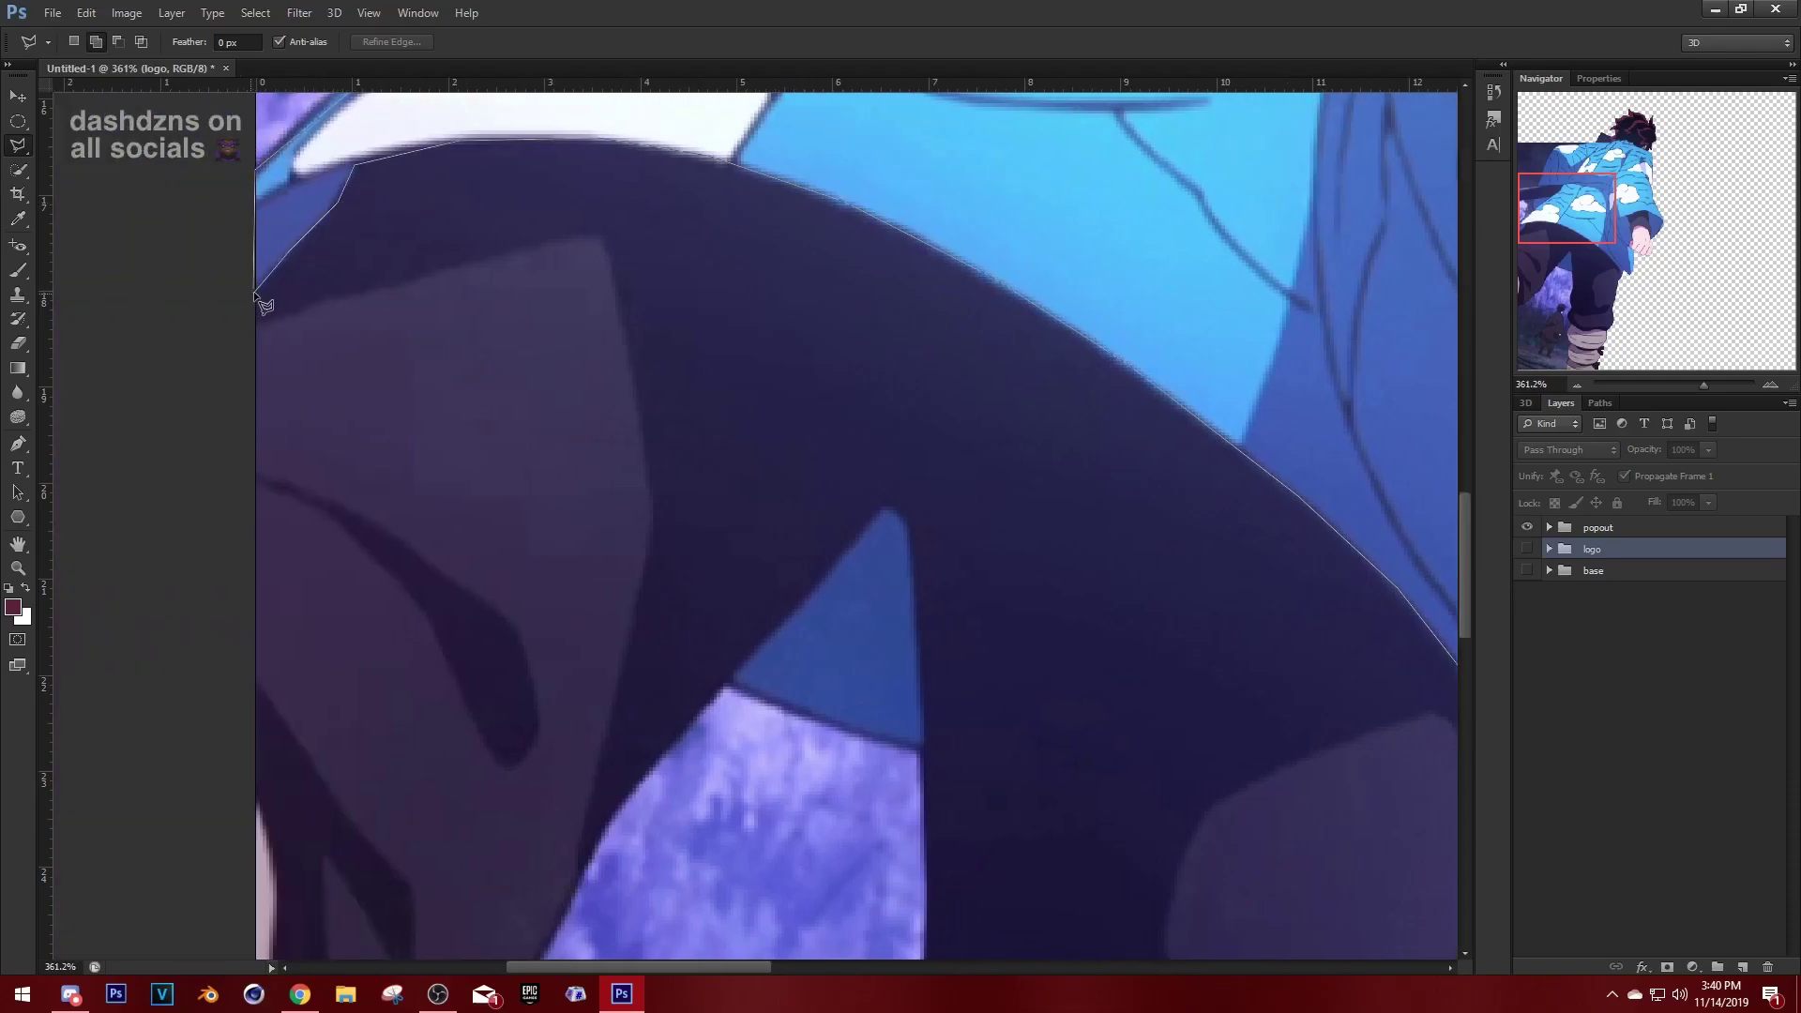
pyautogui.press('Return')
pyautogui.press('z')
pyautogui.hotkey('ctrl', '0')
pyautogui.click(12, 145)
pyautogui.click(18, 145)
pyautogui.rightClick(616, 374)
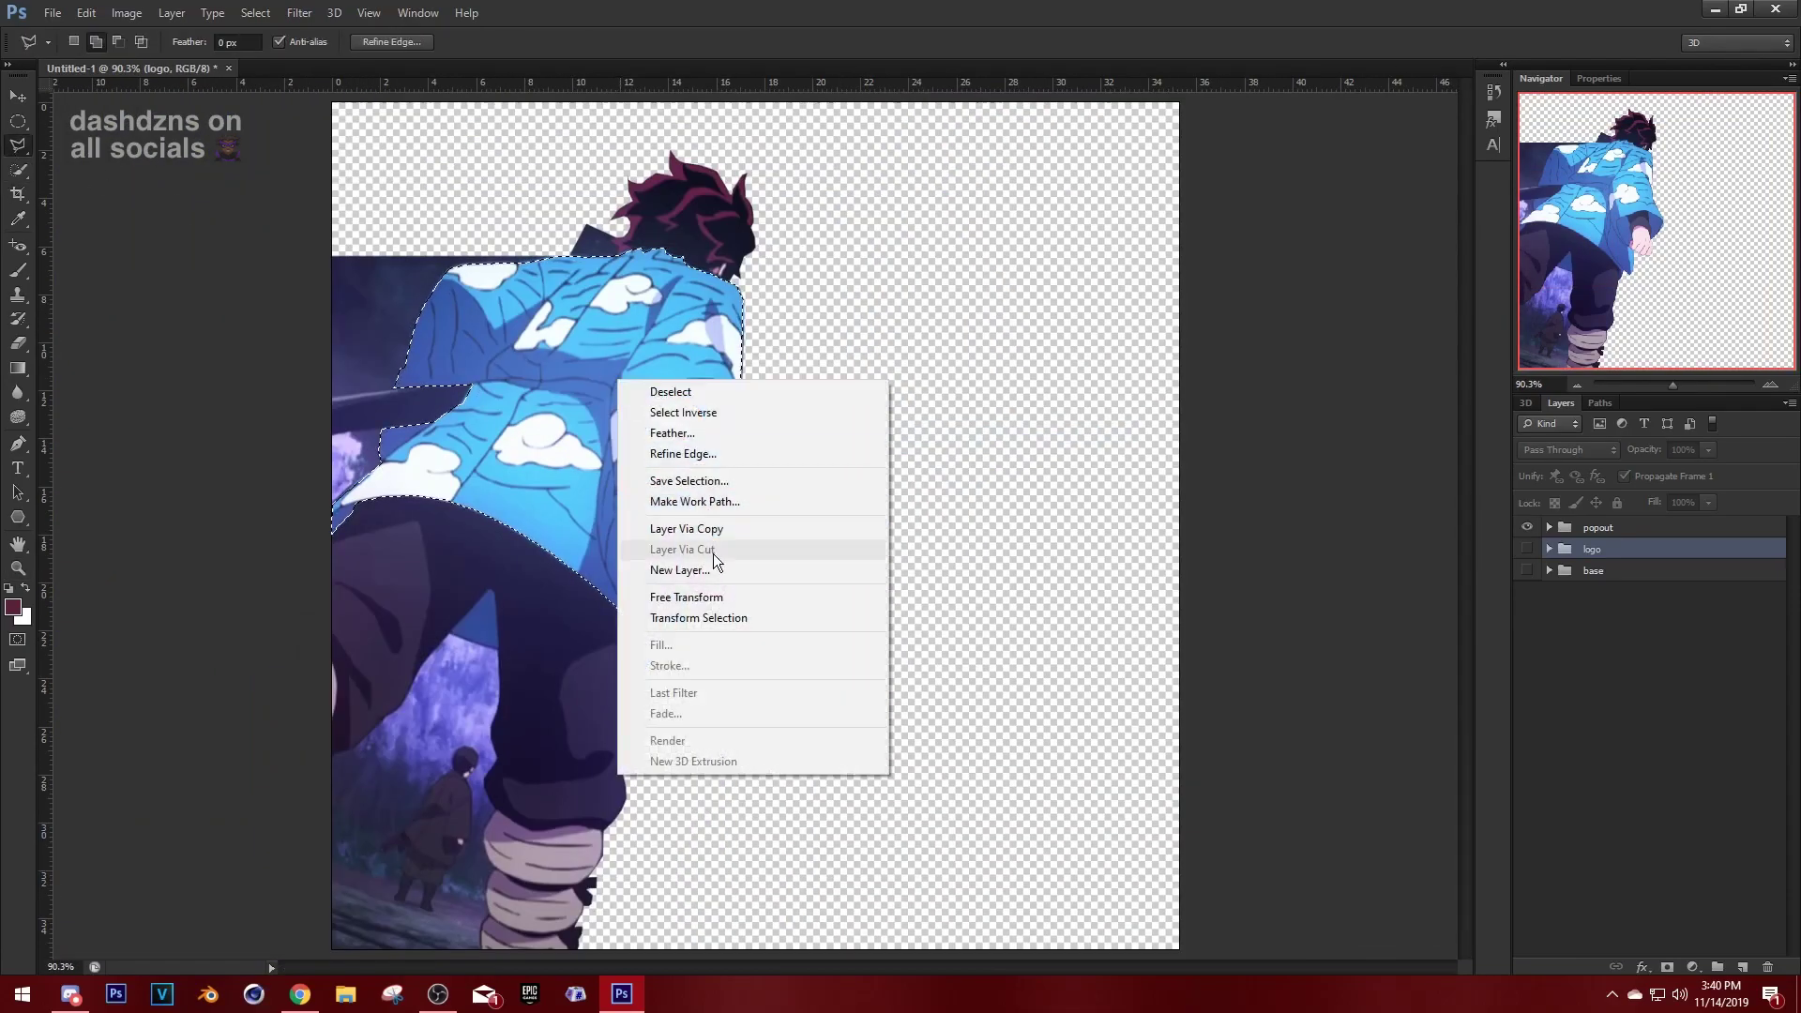
pyautogui.click(722, 523)
pyautogui.hotkey('ctrl', 'z')
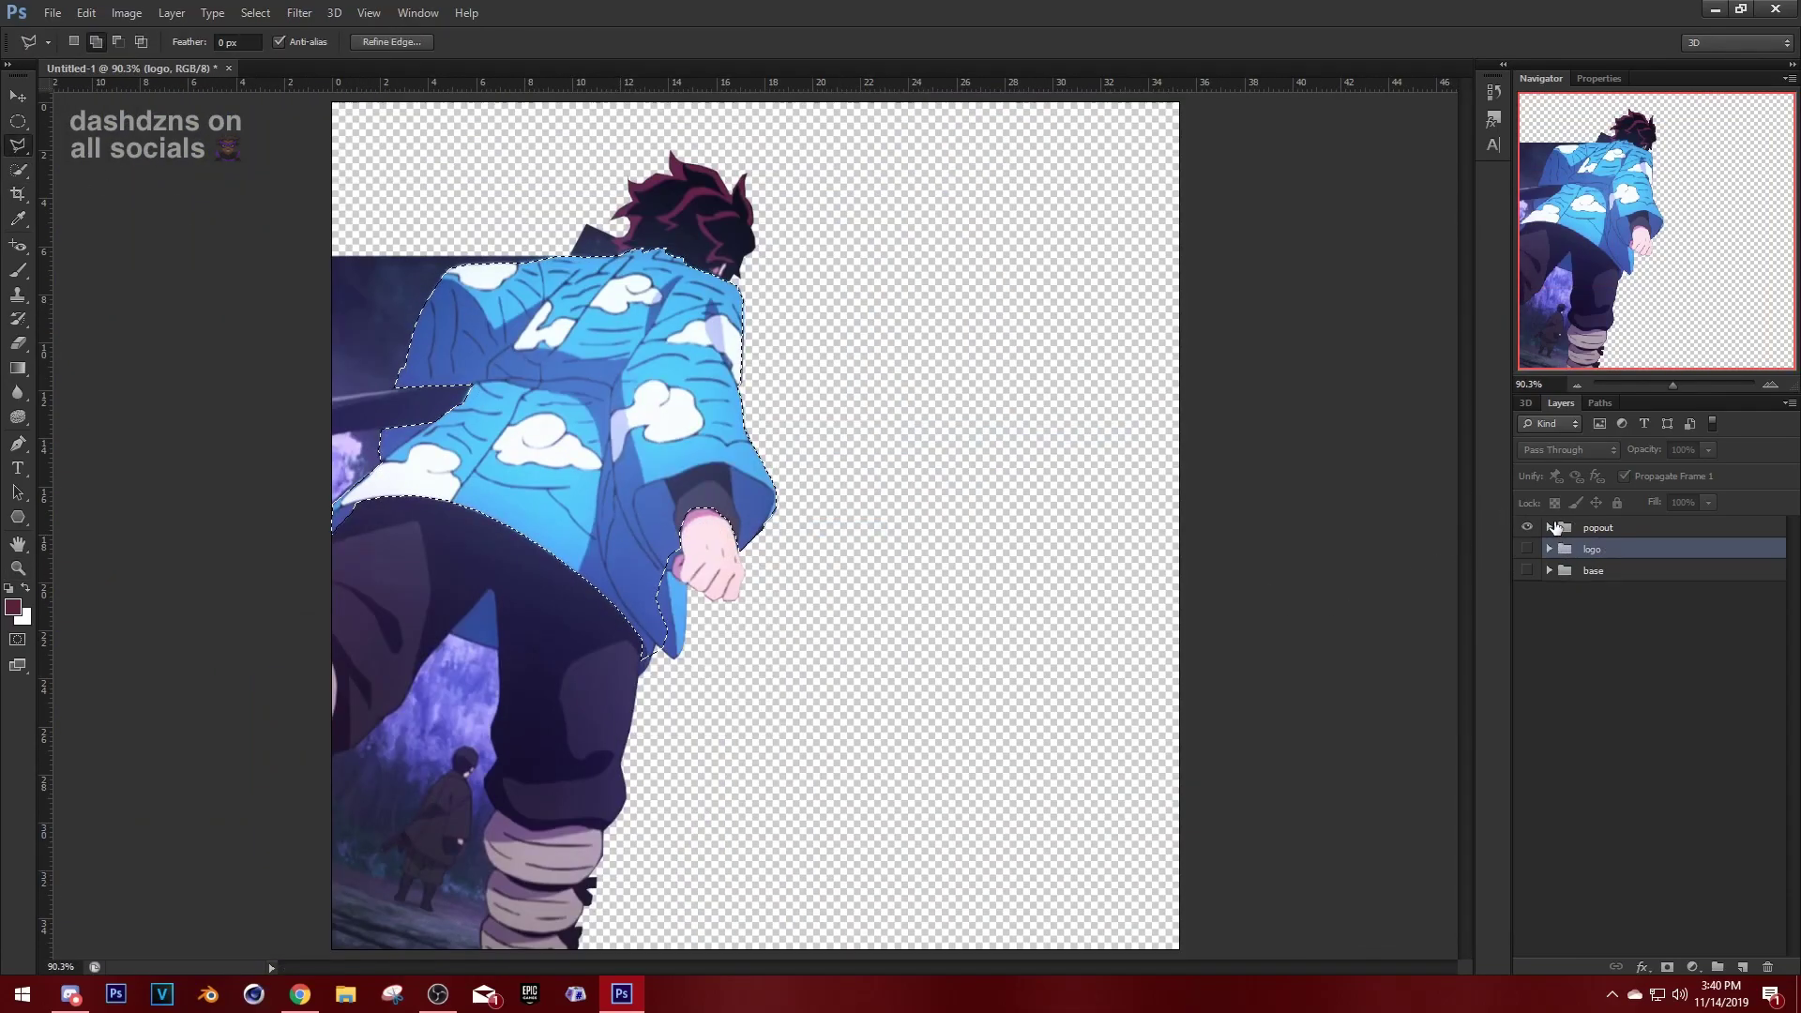
# Select the character layer in the popout group and copy the selected jacket area to a new layer.
pyautogui.click(1549, 527)
pyautogui.click(1595, 563)
pyautogui.rightClick(513, 396)
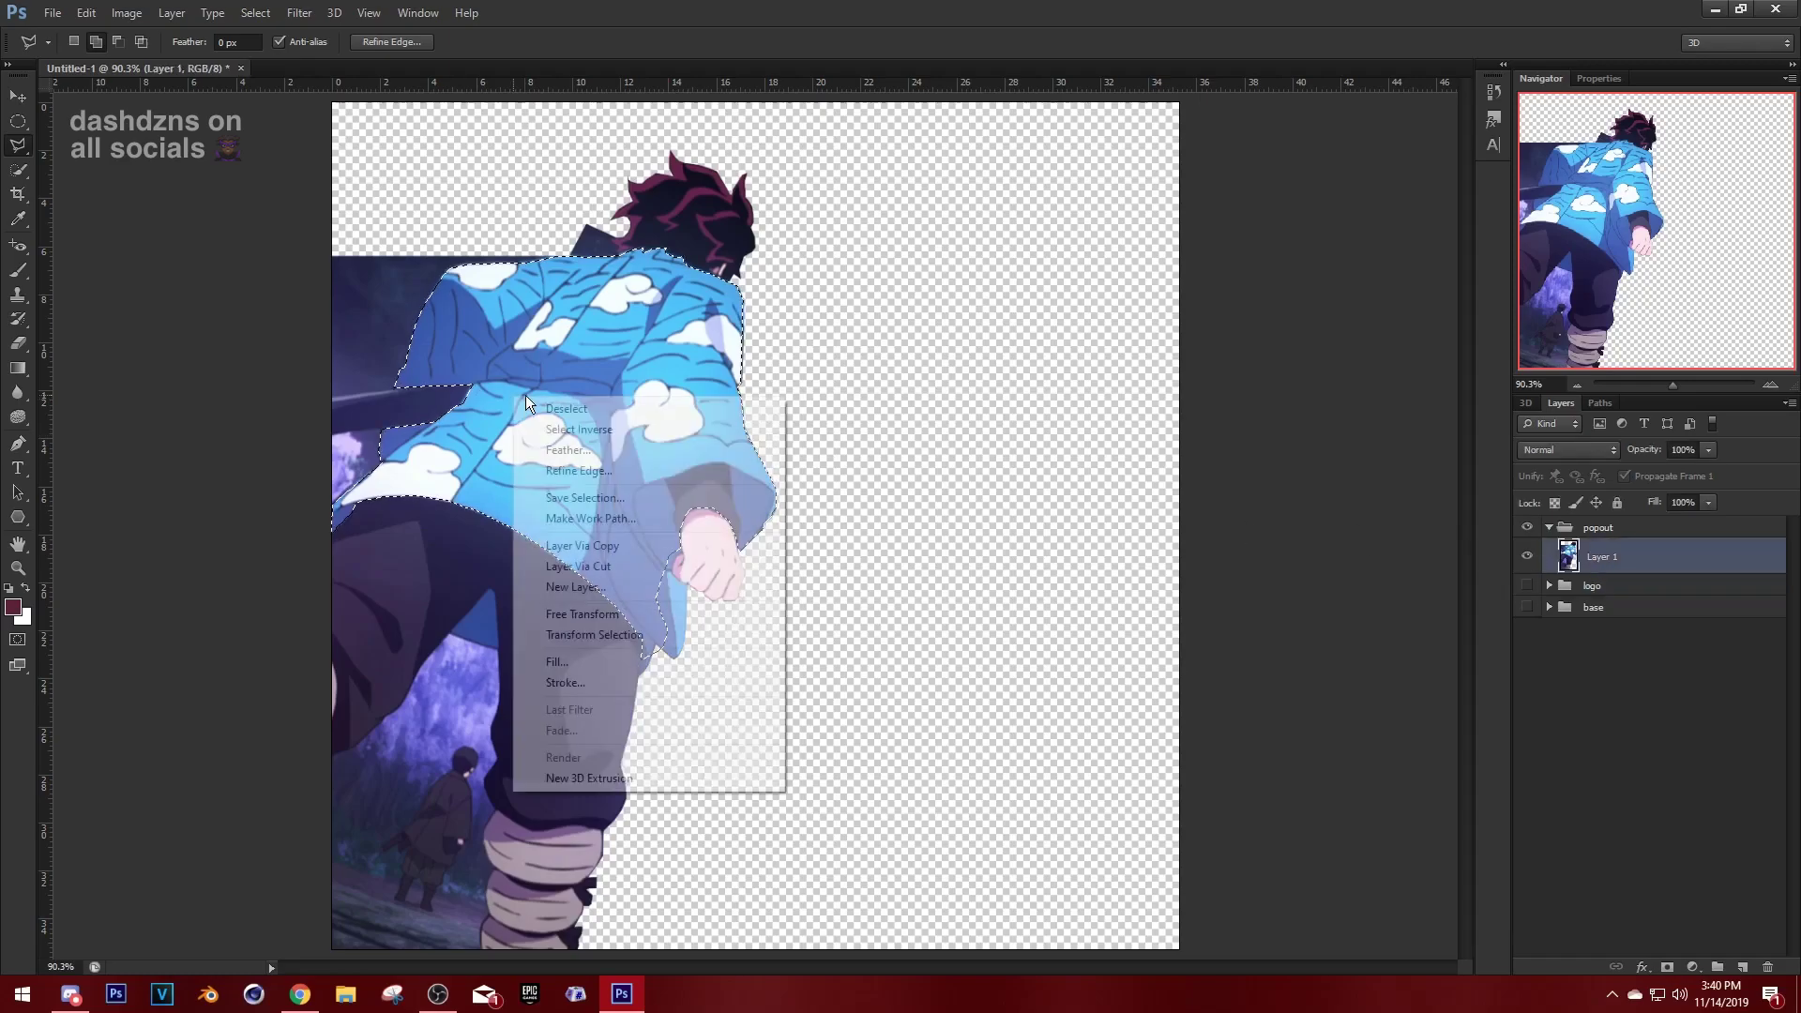
pyautogui.click(586, 545)
# Make the logo and base groups visible again.
pyautogui.press('z')
pyautogui.click(625, 449)
pyautogui.rightClick(652, 448)
pyautogui.click(718, 459)
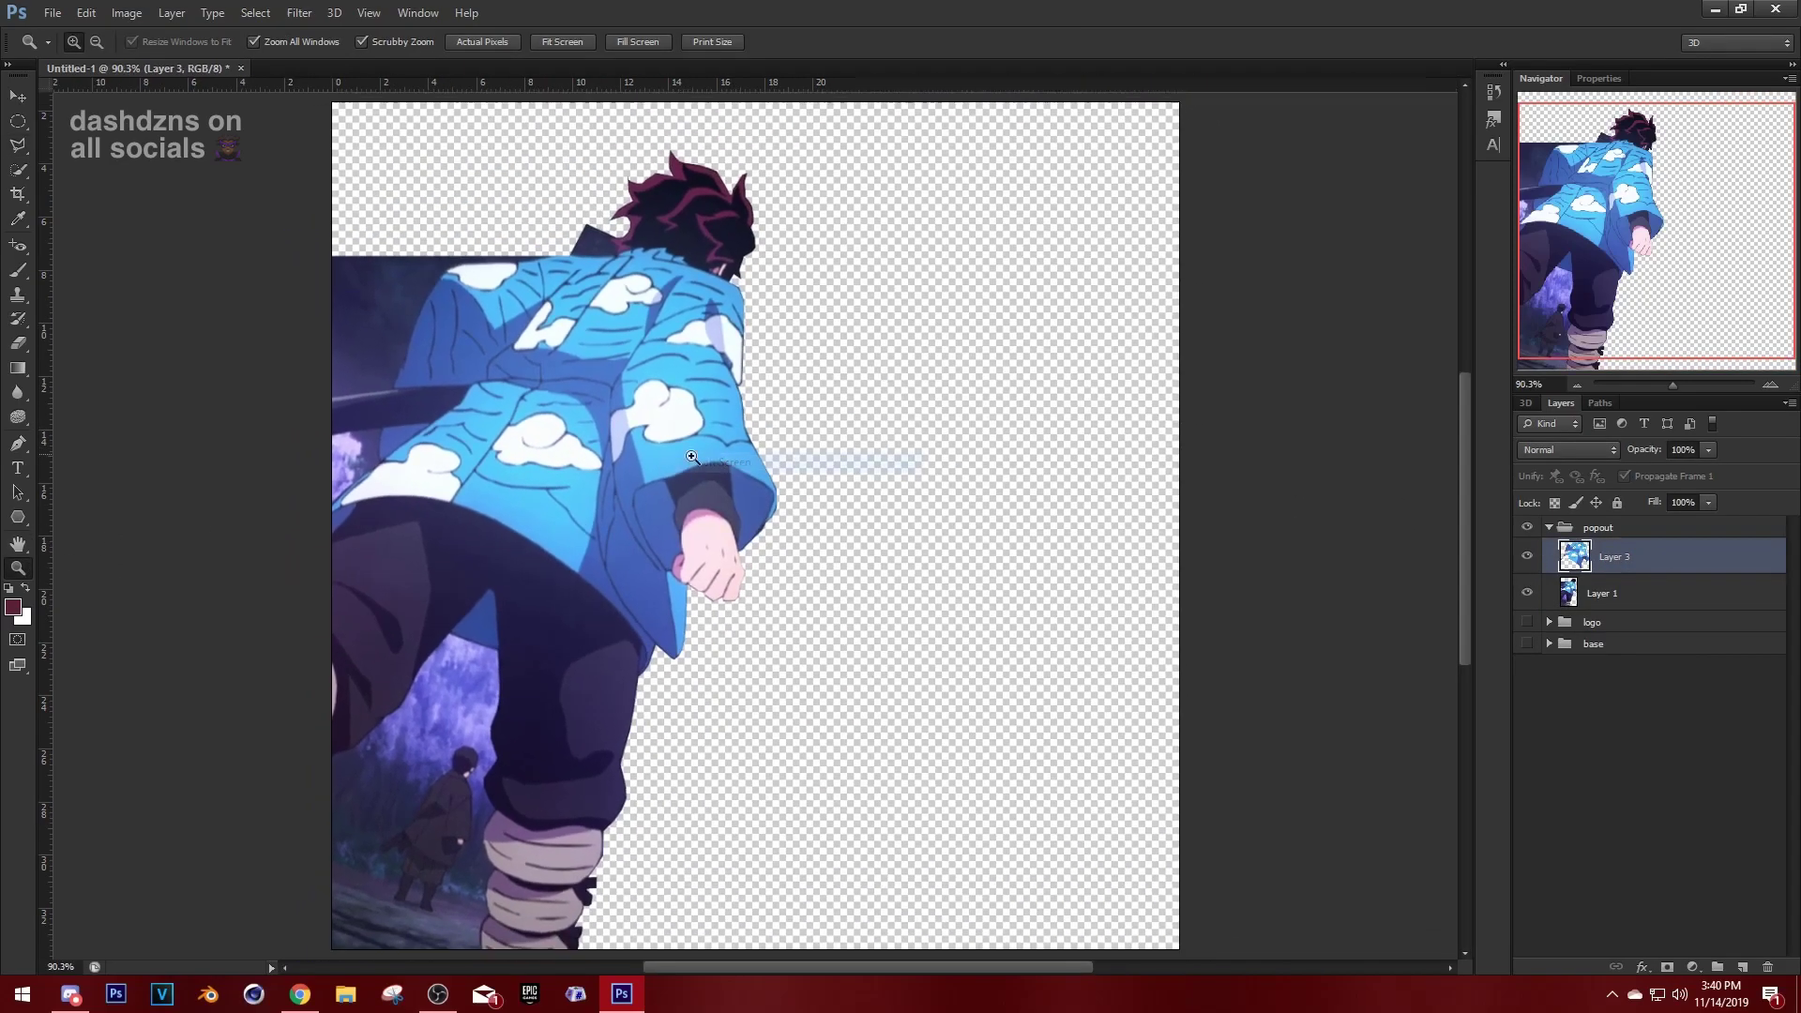
pyautogui.moveTo(1145, 563)
pyautogui.mouseDown()
pyautogui.moveTo(1117, 563)
pyautogui.moveTo(1137, 563)
pyautogui.mouseUp()
pyautogui.moveTo(1527, 622); pyautogui.dragTo(1527, 644)
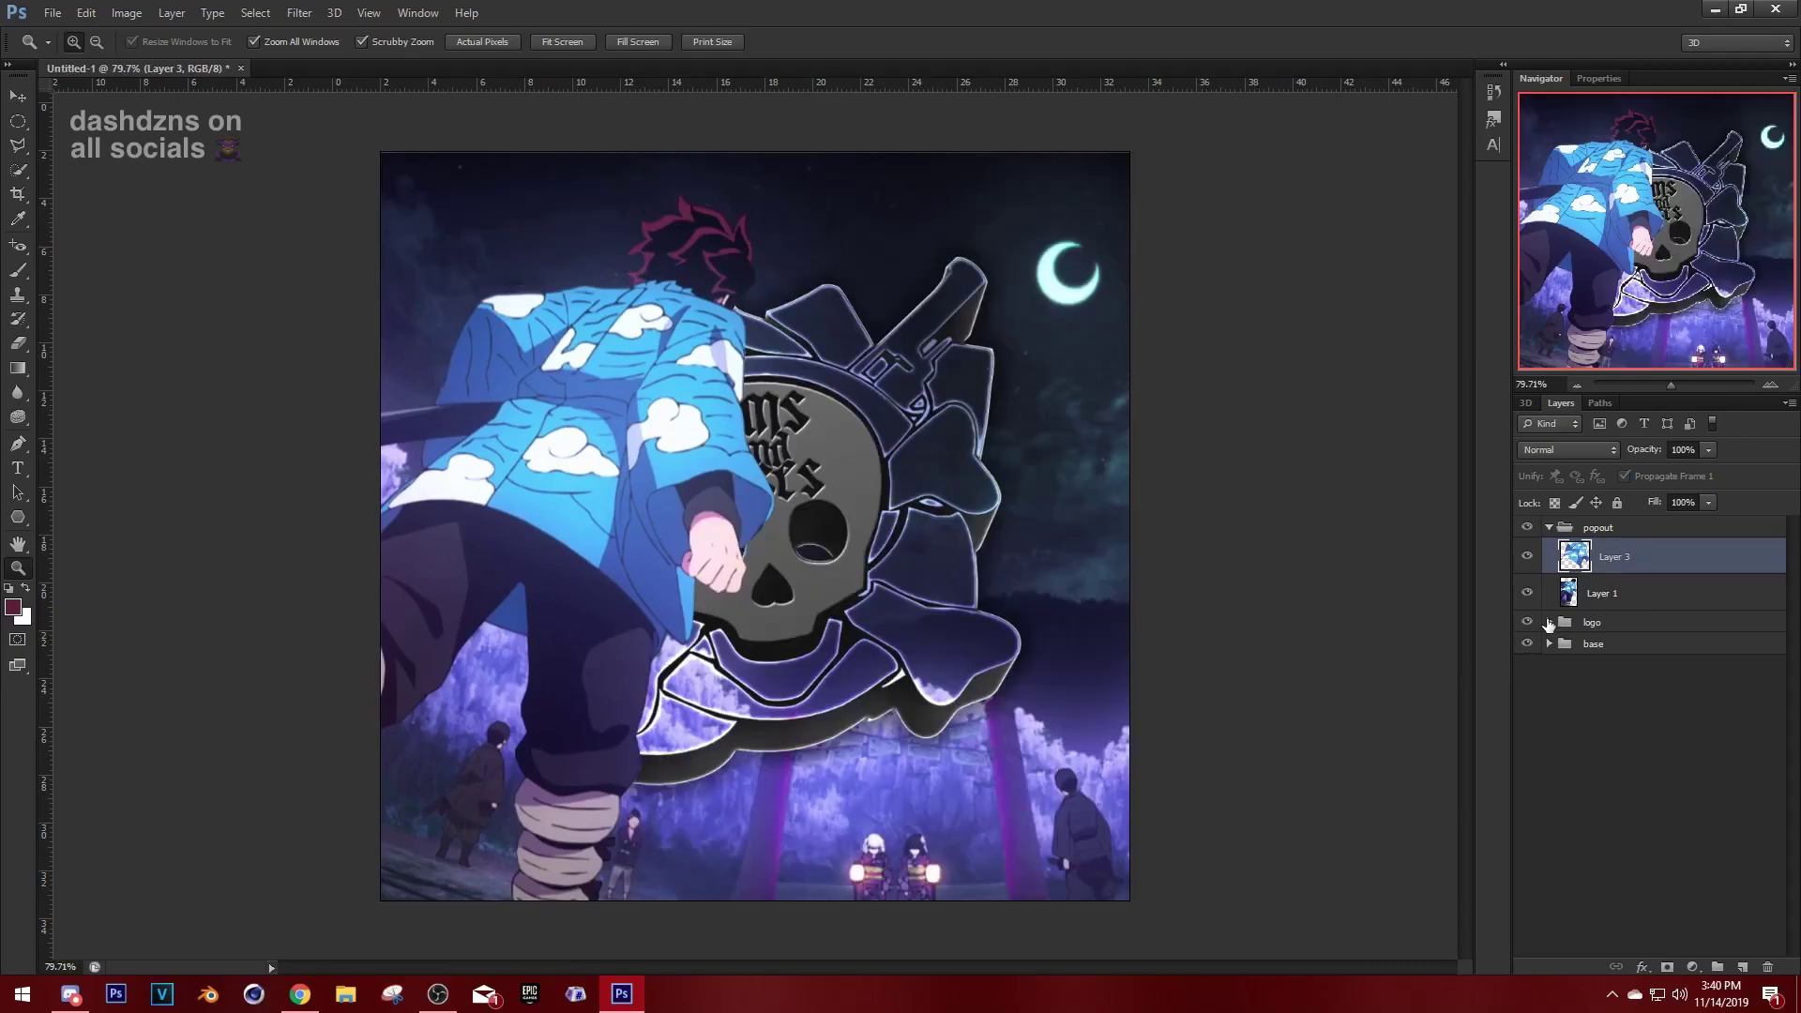
# Move the jacket copy into the logo group above the skull face layer and clip it to that layer.
pyautogui.click(1548, 623)
pyautogui.click(1648, 660)
pyautogui.moveTo(1649, 551); pyautogui.dragTo(1654, 634)
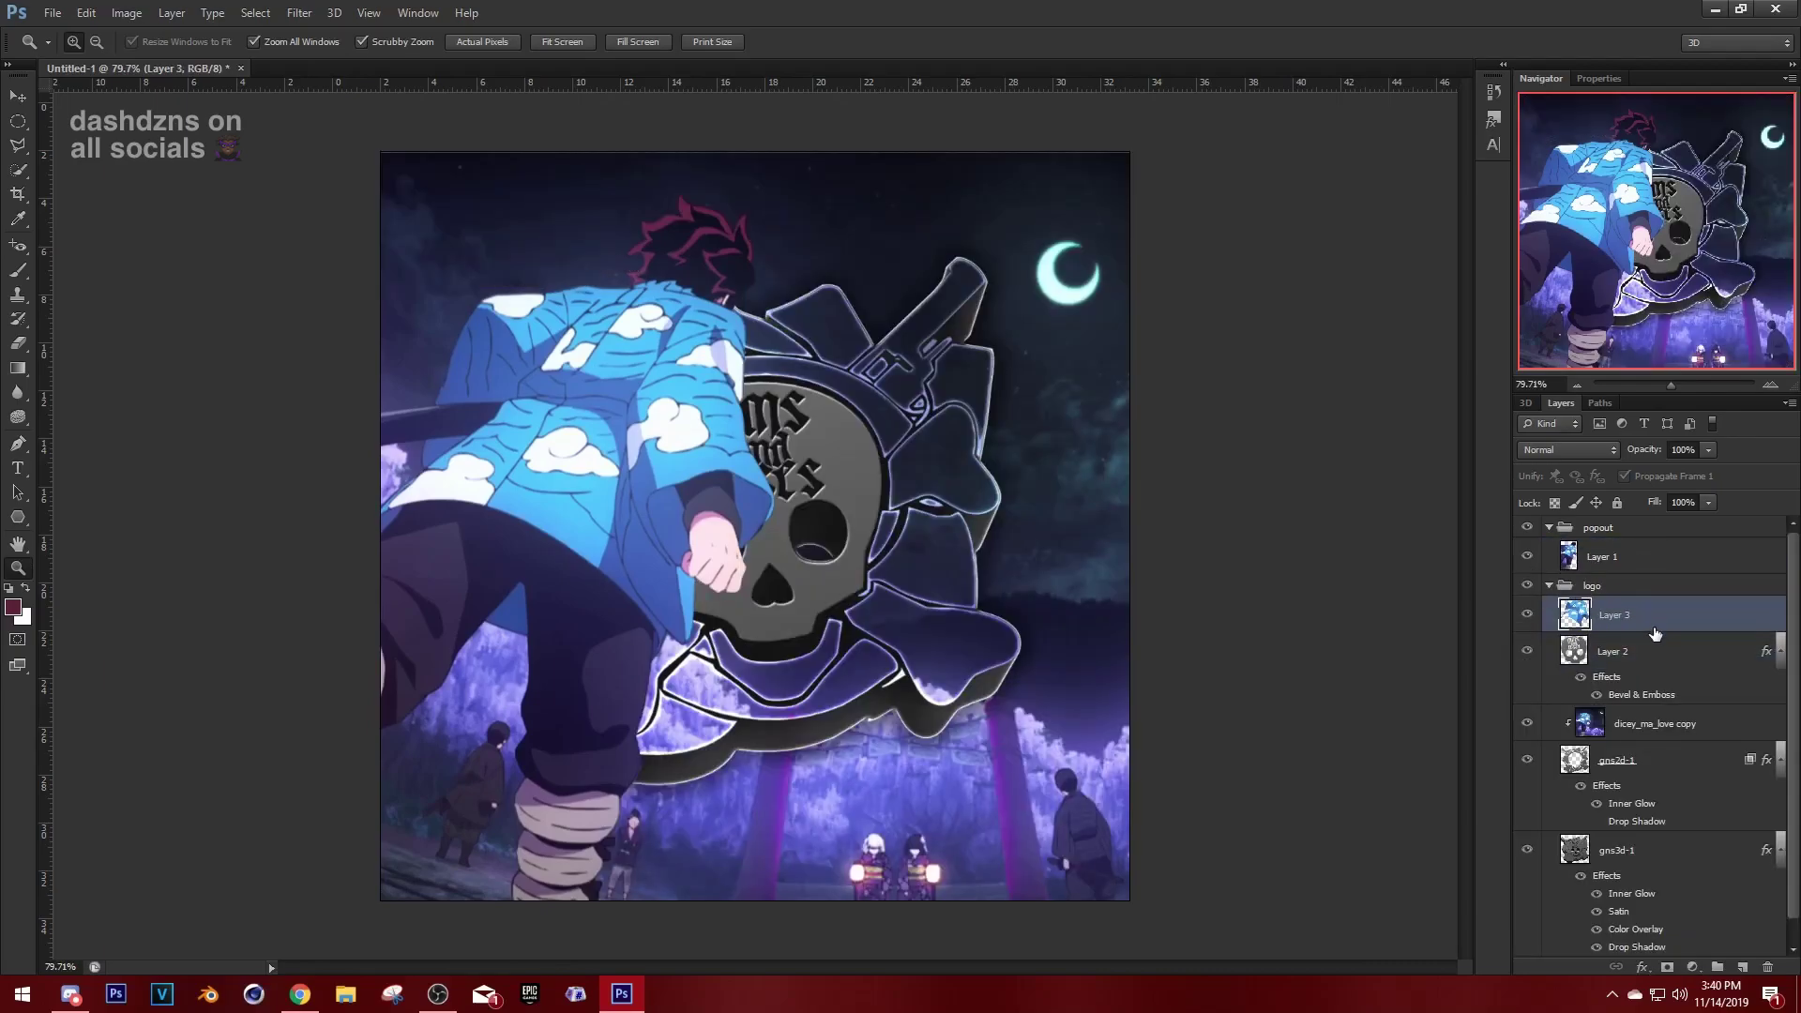
pyautogui.rightClick(1660, 623)
pyautogui.click(1465, 490)
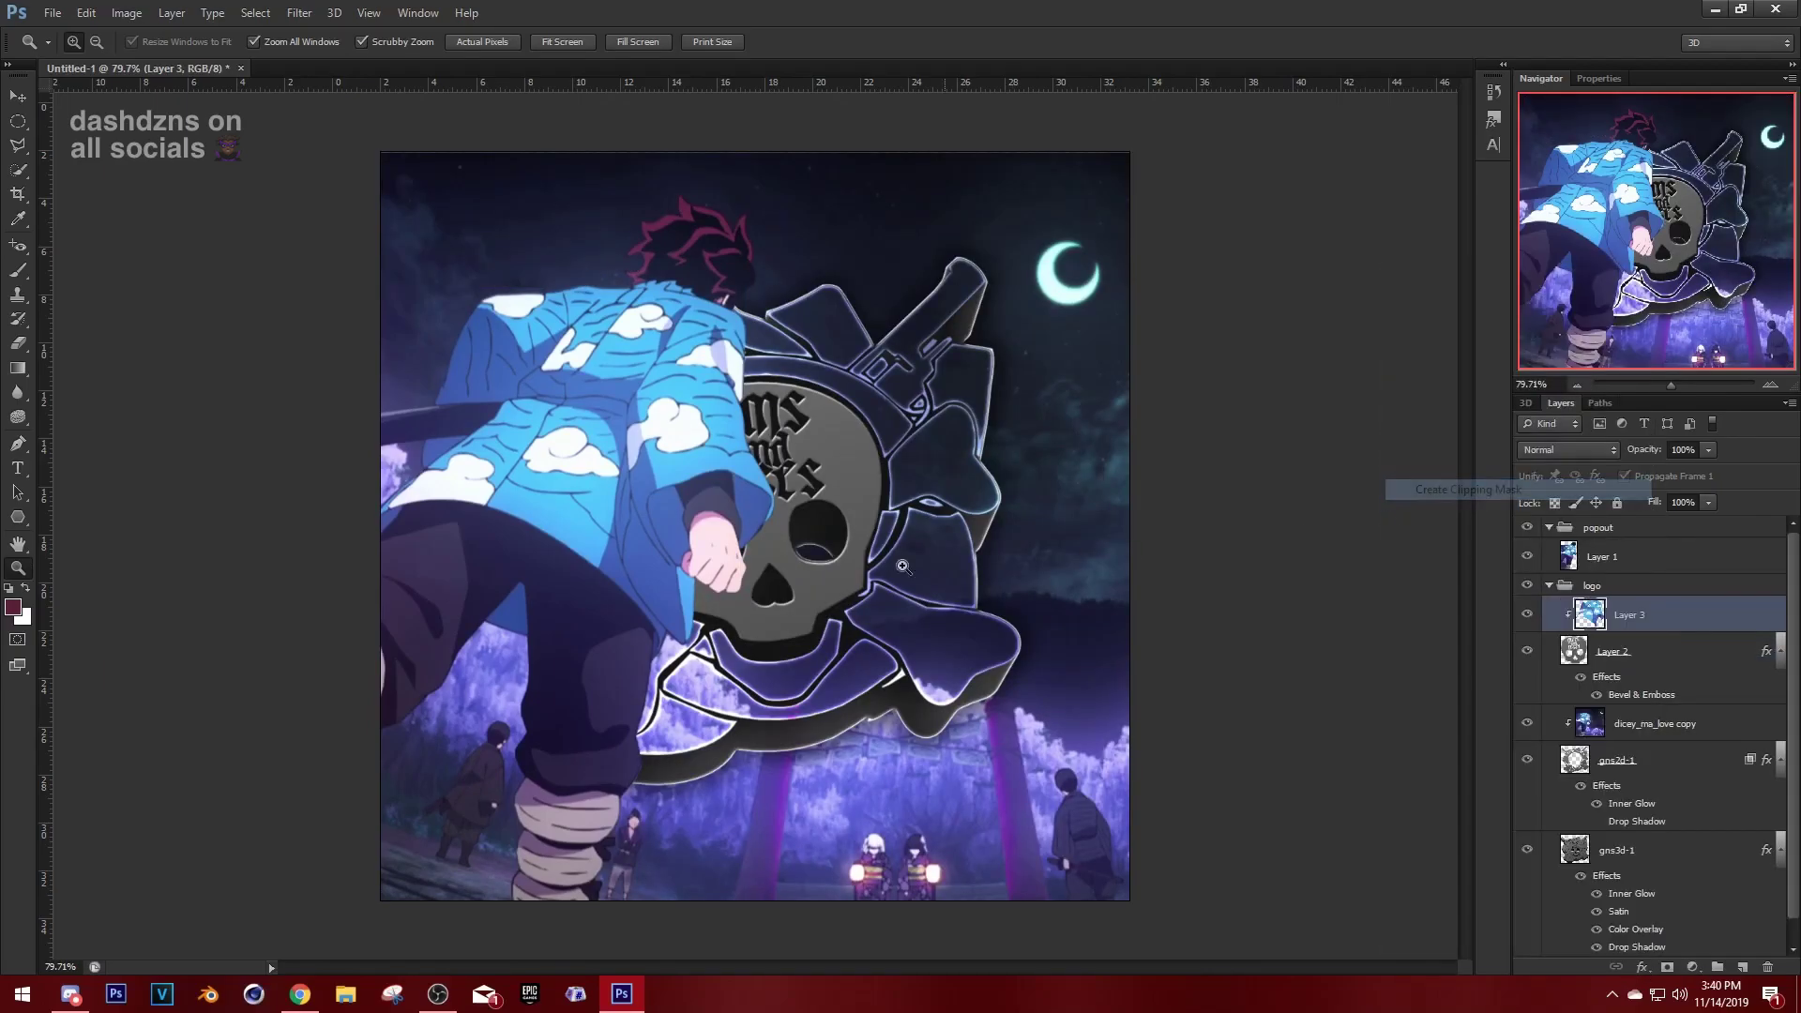
# Free-transform the clipped jacket texture and move it over the skull face.
pyautogui.moveTo(808, 531); pyautogui.dragTo(810, 647)
pyautogui.hotkey('ctrl', 't')
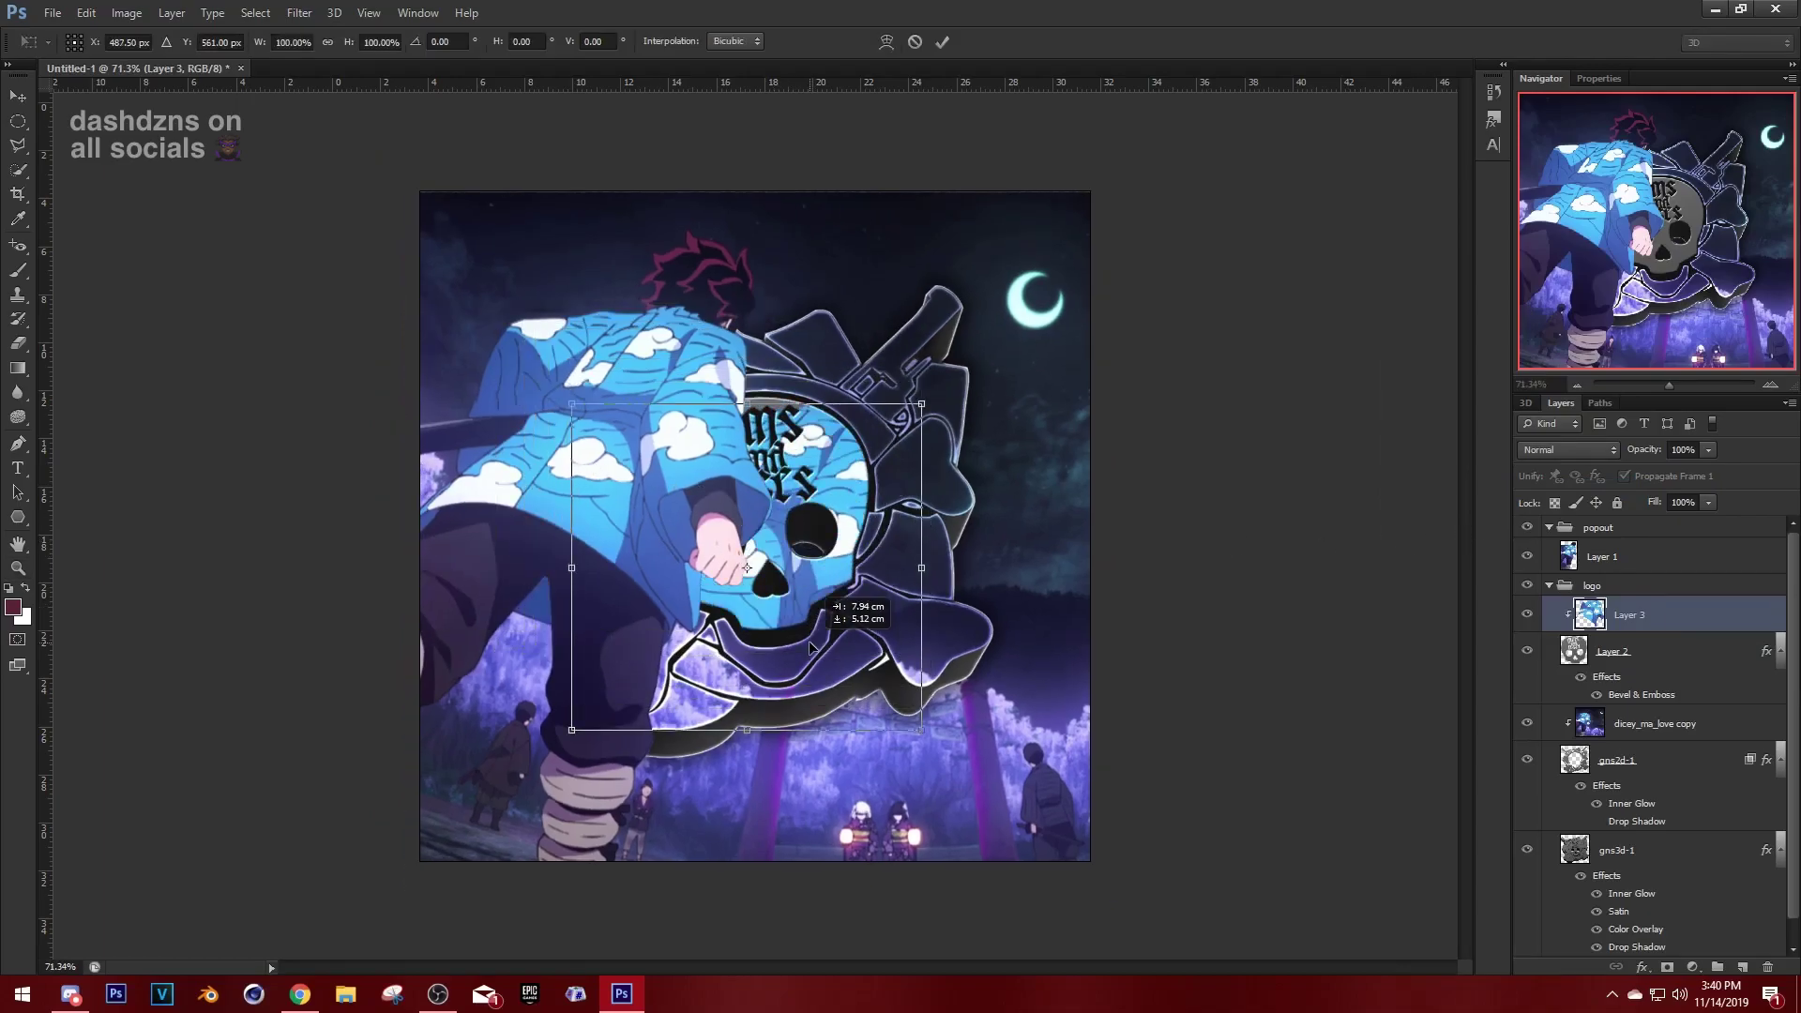
pyautogui.press('Return')
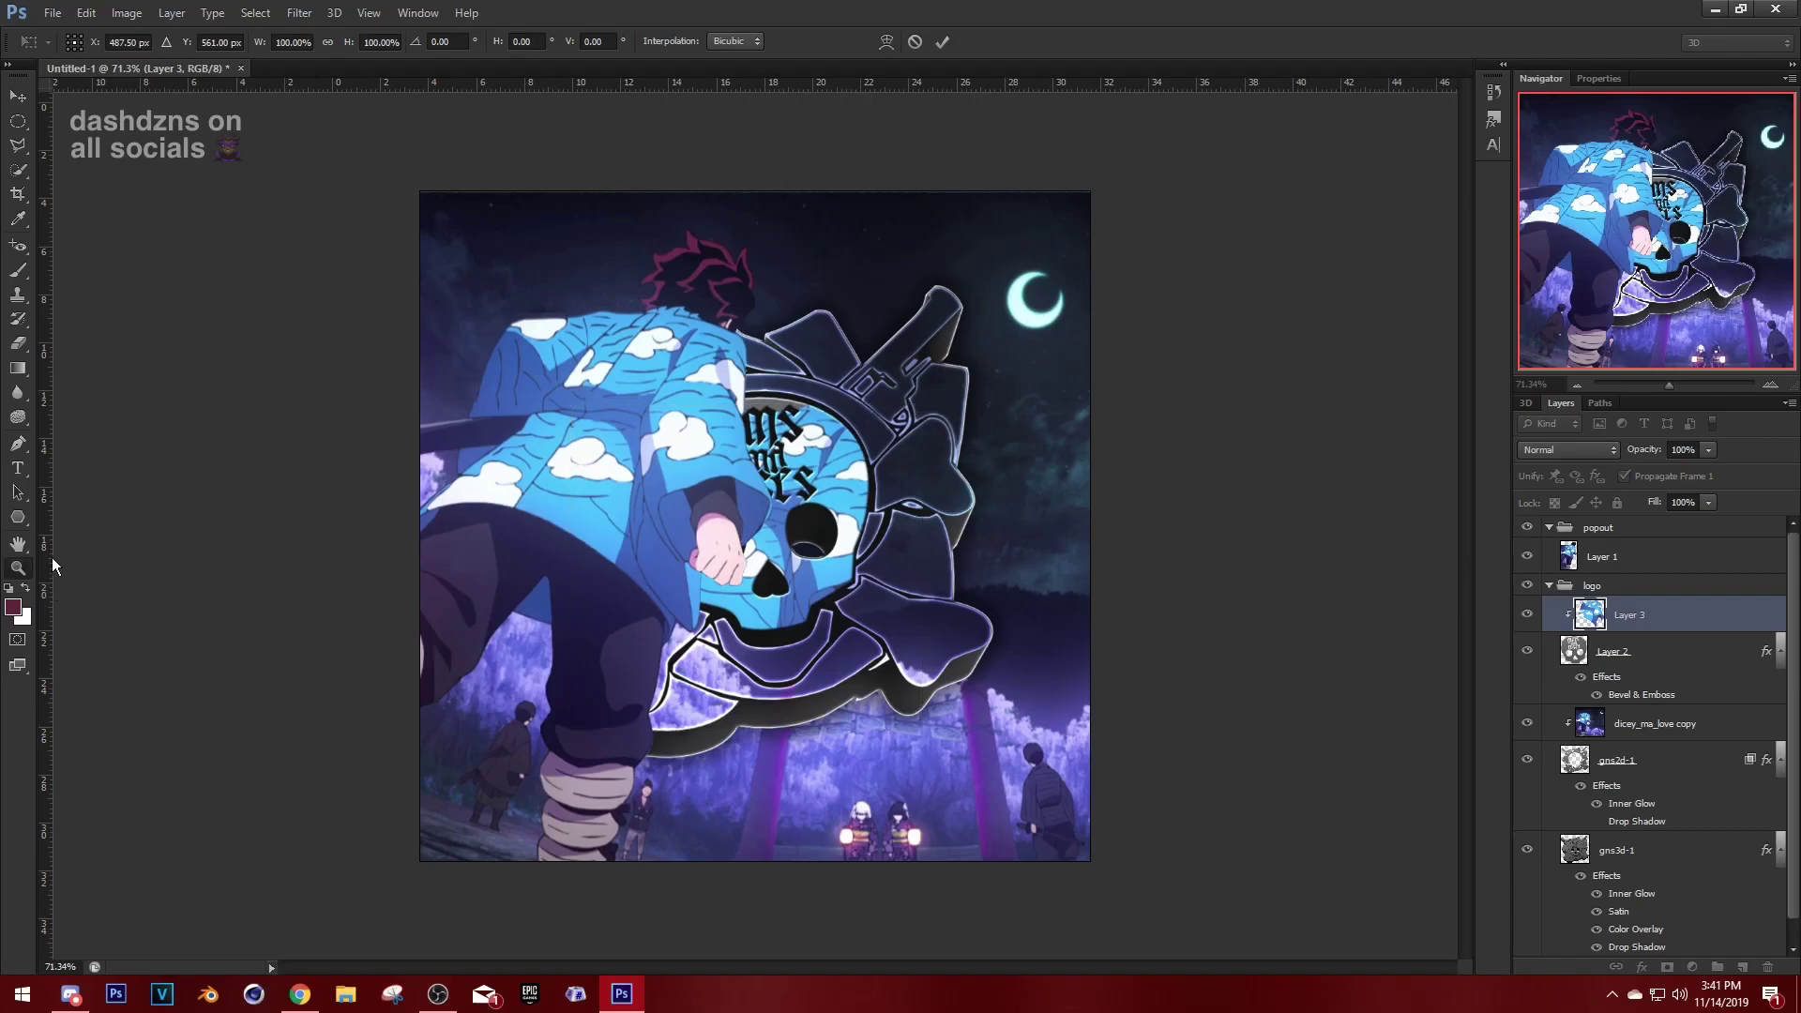
# Transform the jacket texture again, pulling it upward so that it covers the skull face up to its upper edge.
pyautogui.press('z')
pyautogui.moveTo(816, 429); pyautogui.dragTo(868, 456)
pyautogui.hotkey('ctrl', 't')
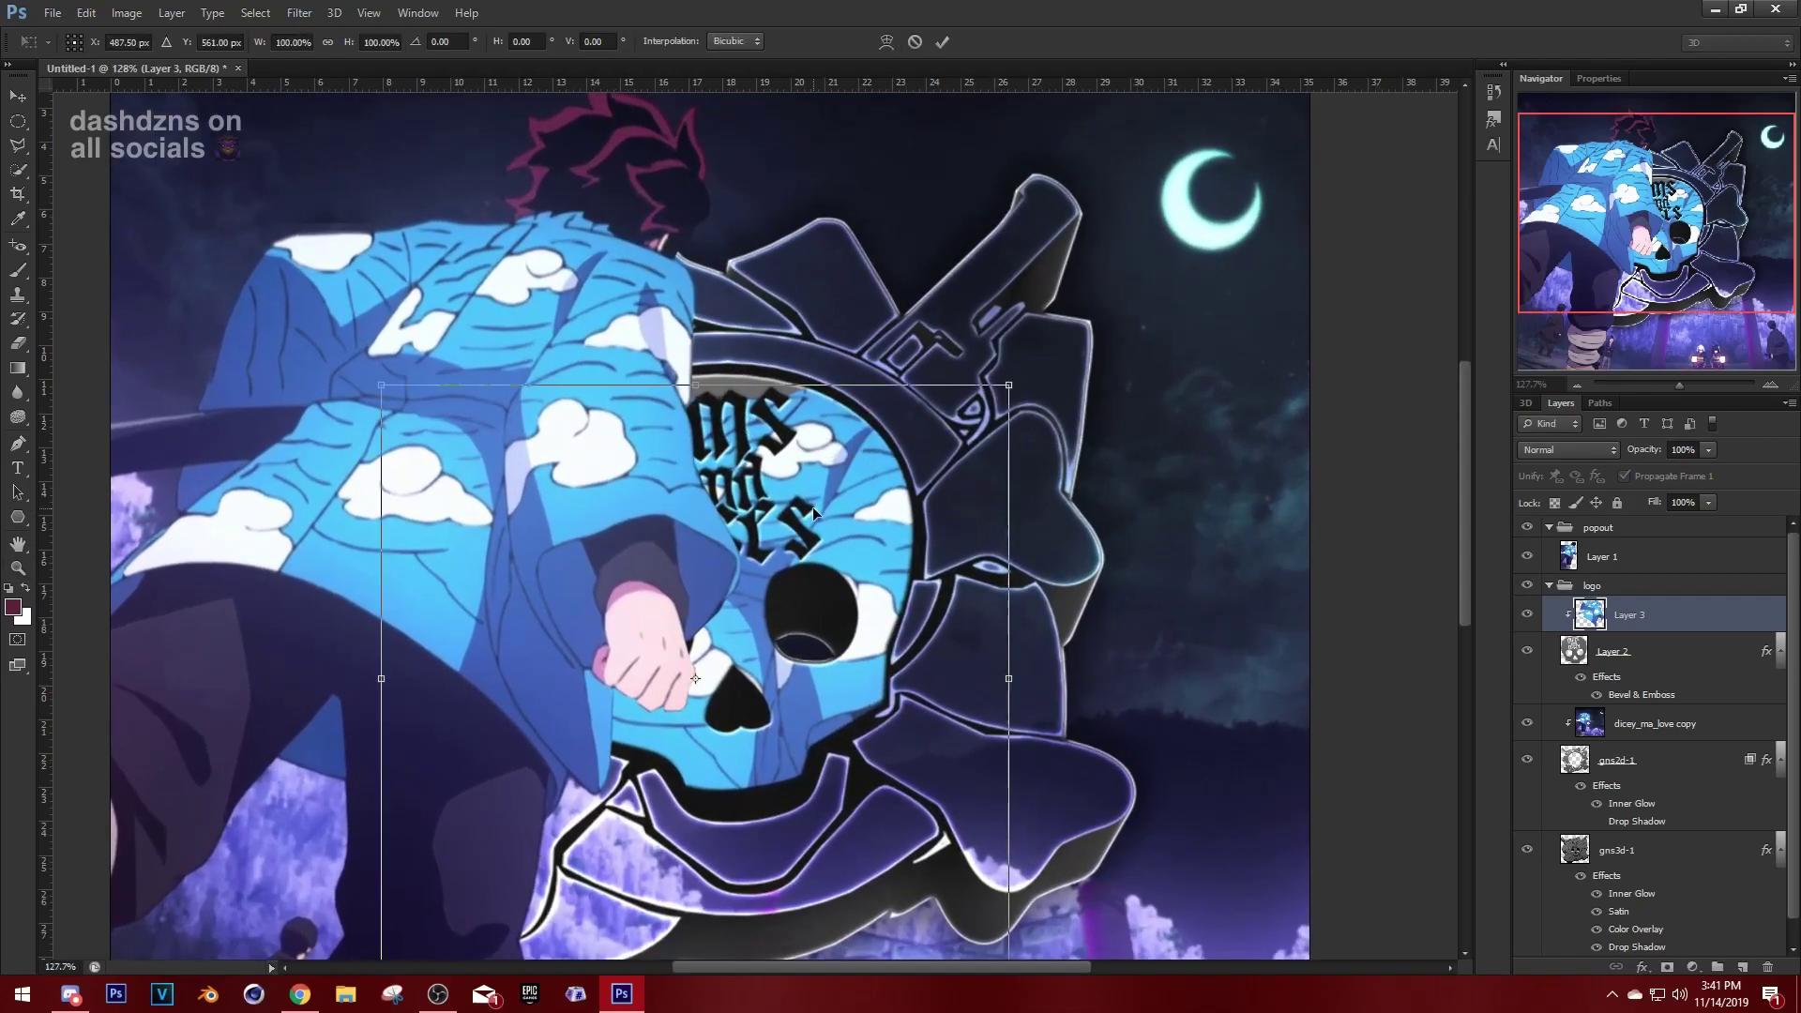
pyautogui.rightClick(812, 508)
pyautogui.click(858, 652)
pyautogui.moveTo(728, 484); pyautogui.dragTo(724, 445)
pyautogui.moveTo(872, 507); pyautogui.dragTo(869, 489)
pyautogui.press('Return')
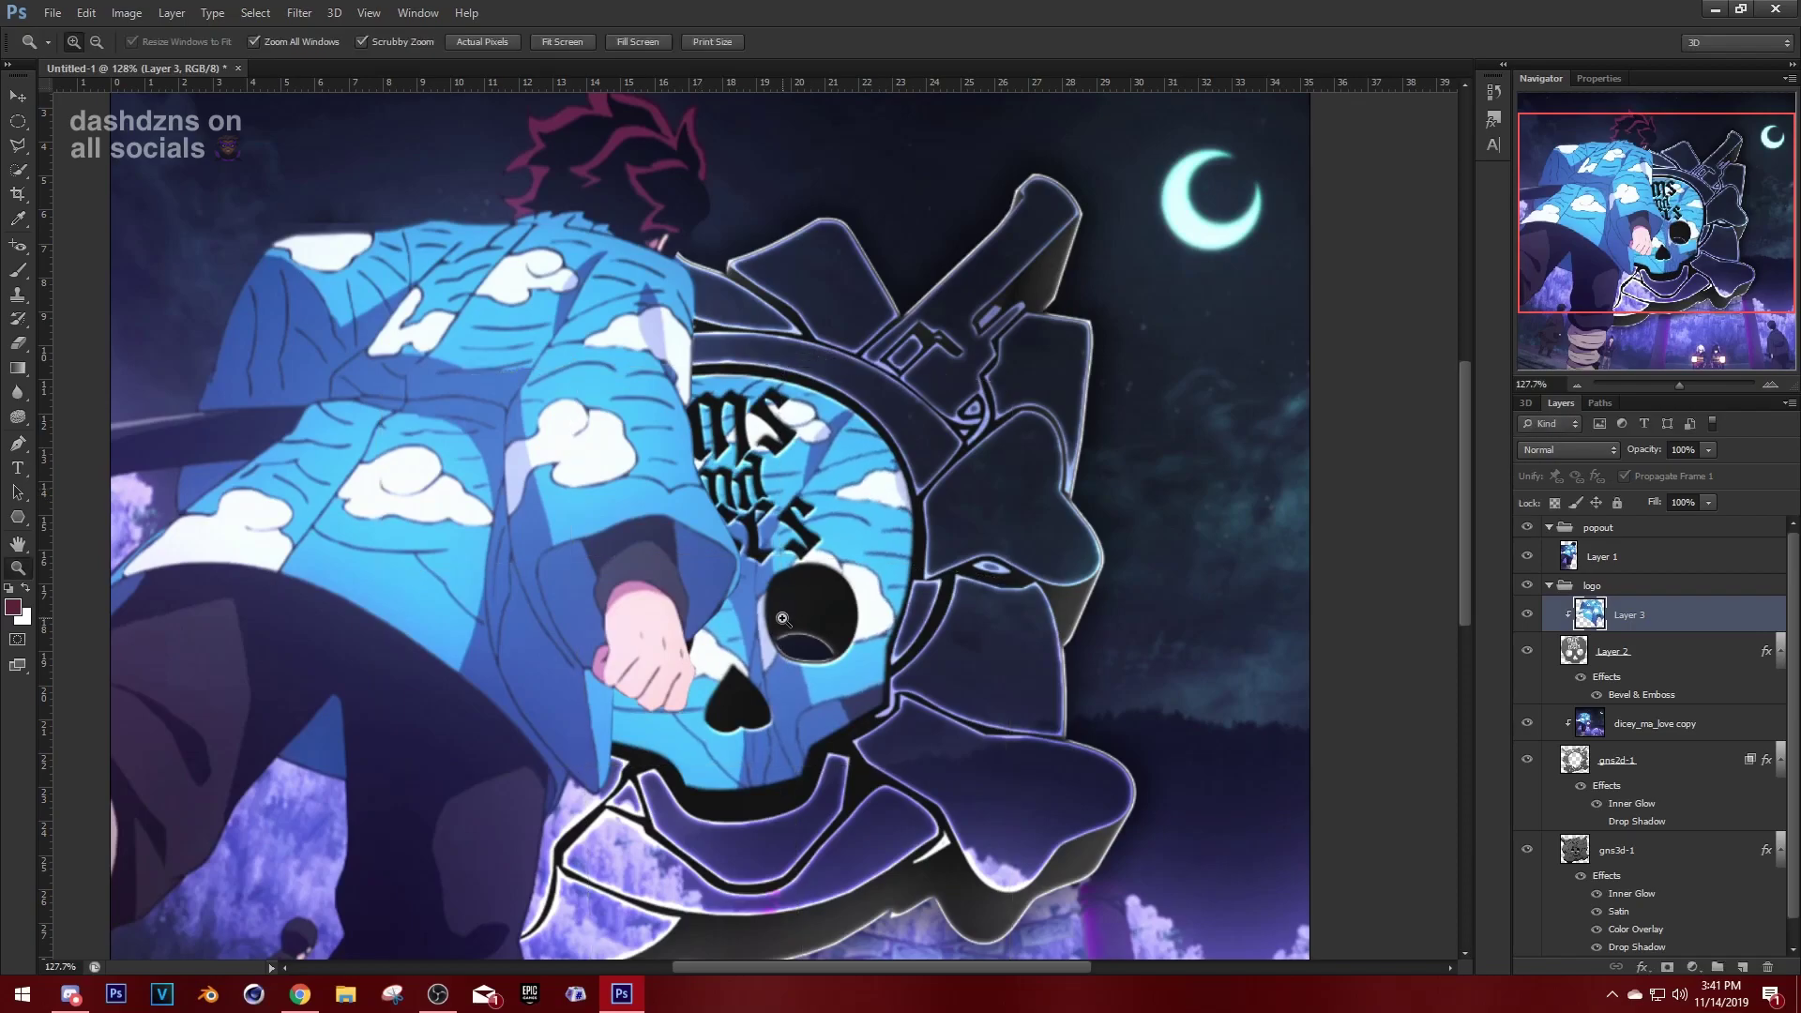
# Shift the jacket texture on the skull face to about X 465.5 px, Y 553 px.
pyautogui.hotkey('ctrl', 't')
pyautogui.moveTo(802, 637)
pyautogui.mouseDown()
pyautogui.moveTo(872, 659)
pyautogui.moveTo(771, 674)
pyautogui.moveTo(773, 656)
pyautogui.mouseUp()
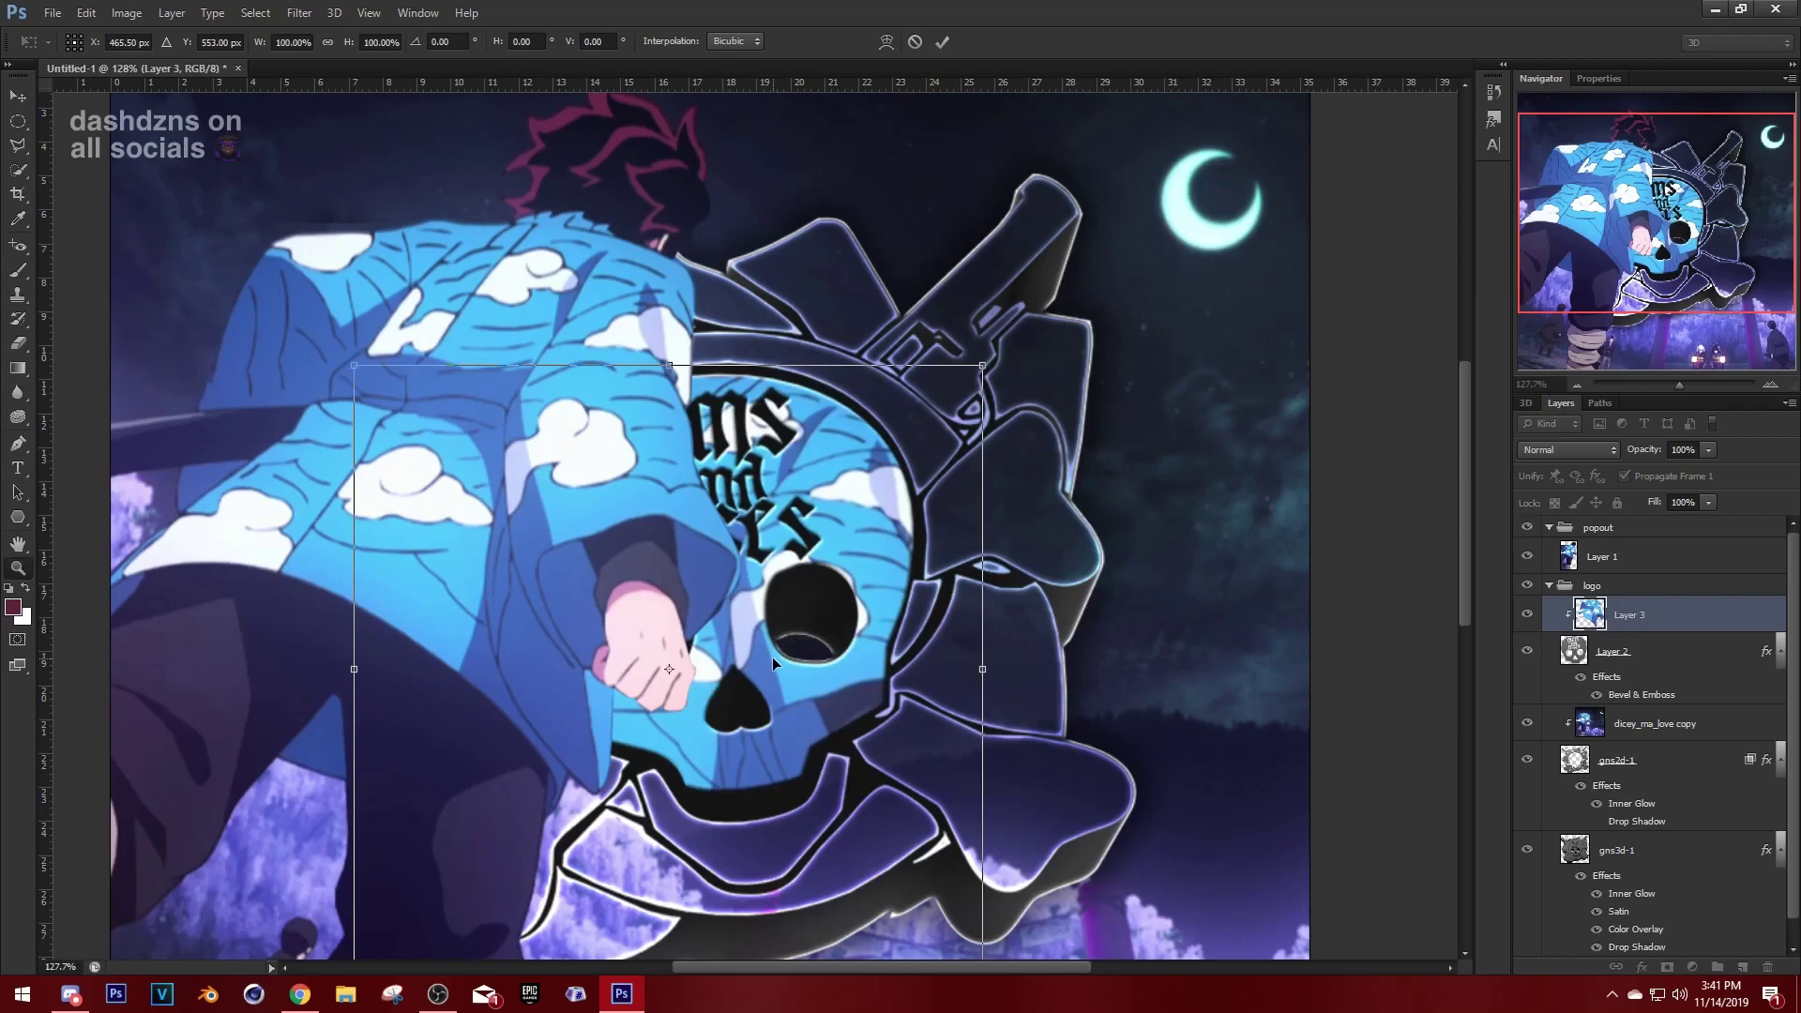
pyautogui.press('Return')
pyautogui.rightClick(812, 659)
pyautogui.click(838, 673)
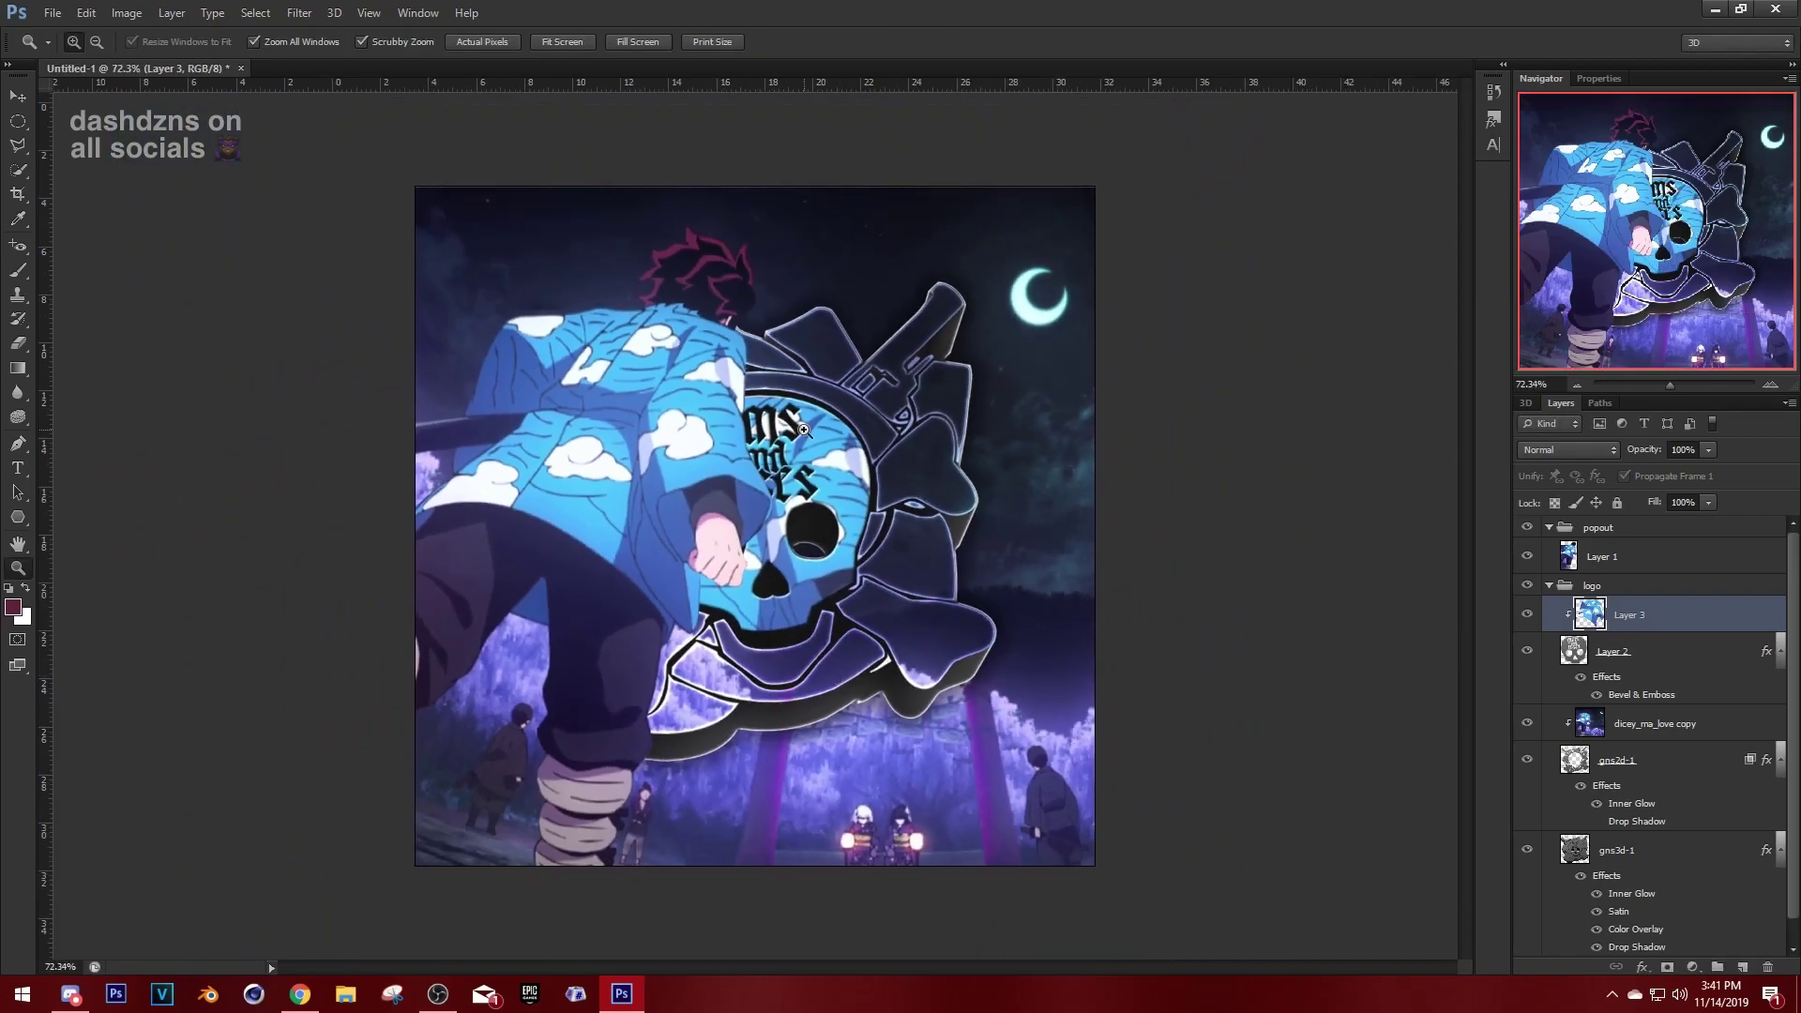
pyautogui.moveTo(714, 482); pyautogui.dragTo(862, 481)
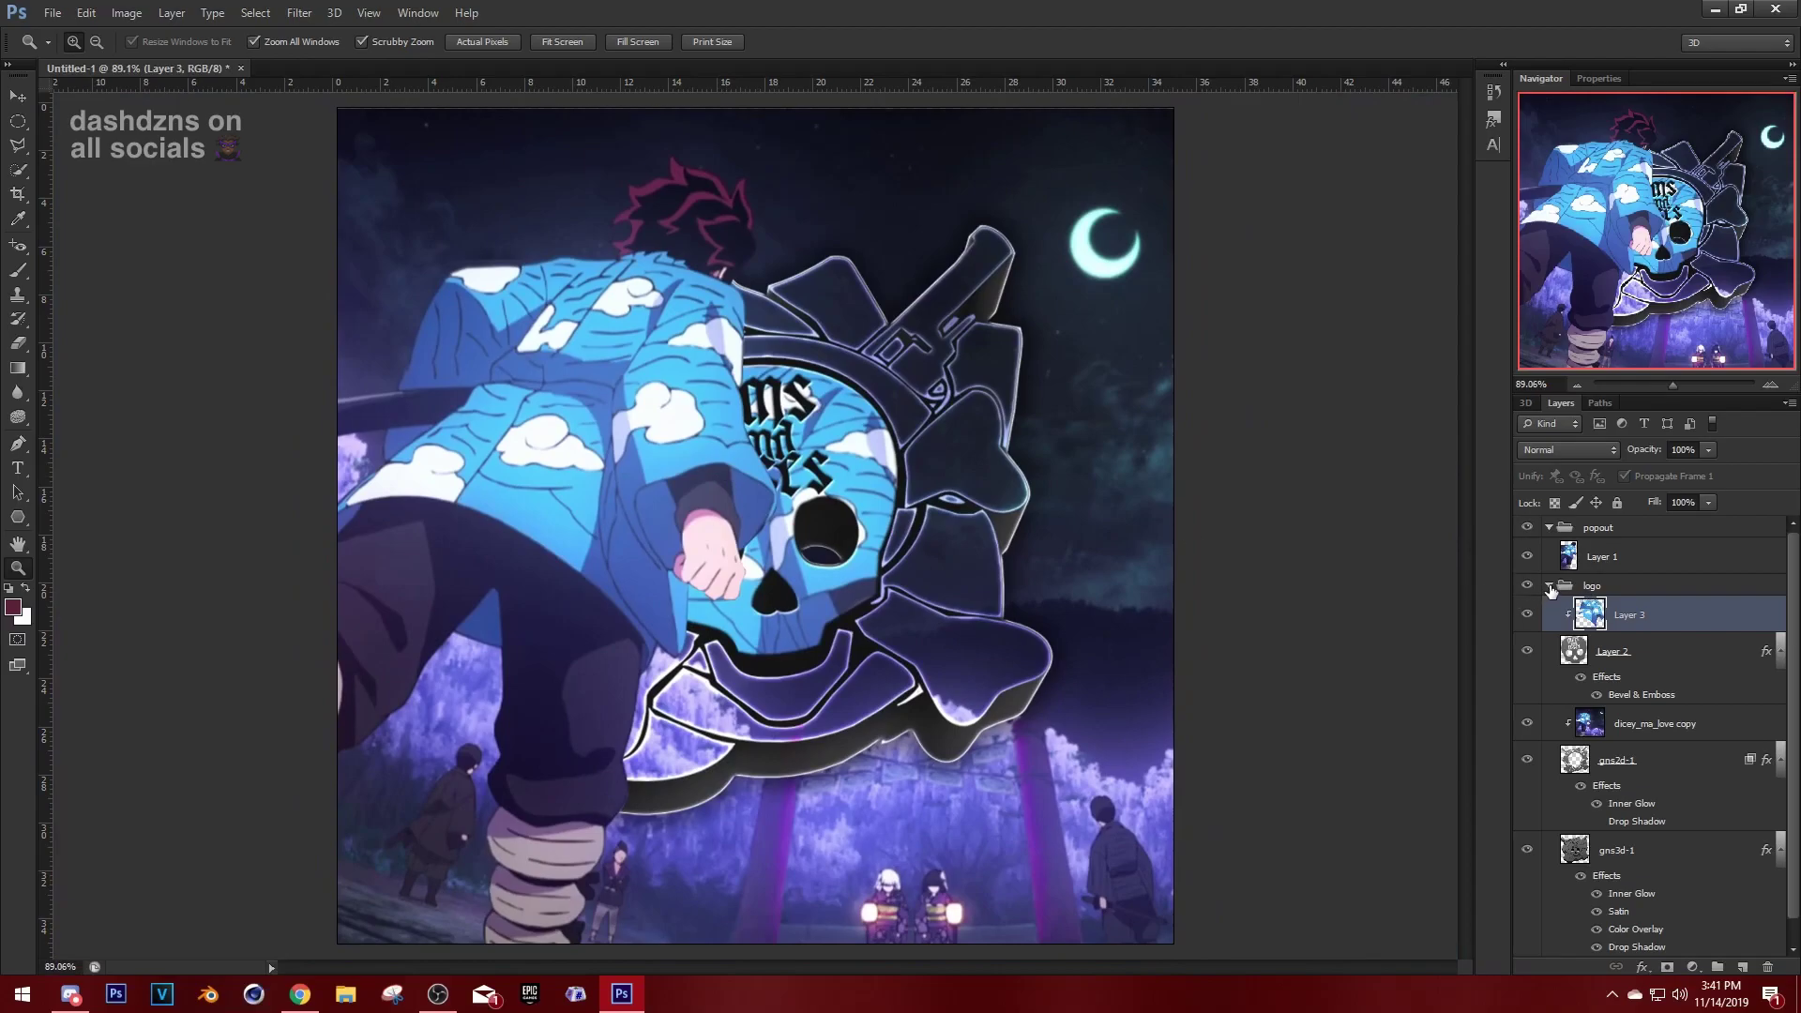
# Collapse the logo group and add the white text "dash." in Gotham at 100 pt over the artwork.
pyautogui.click(1549, 586)
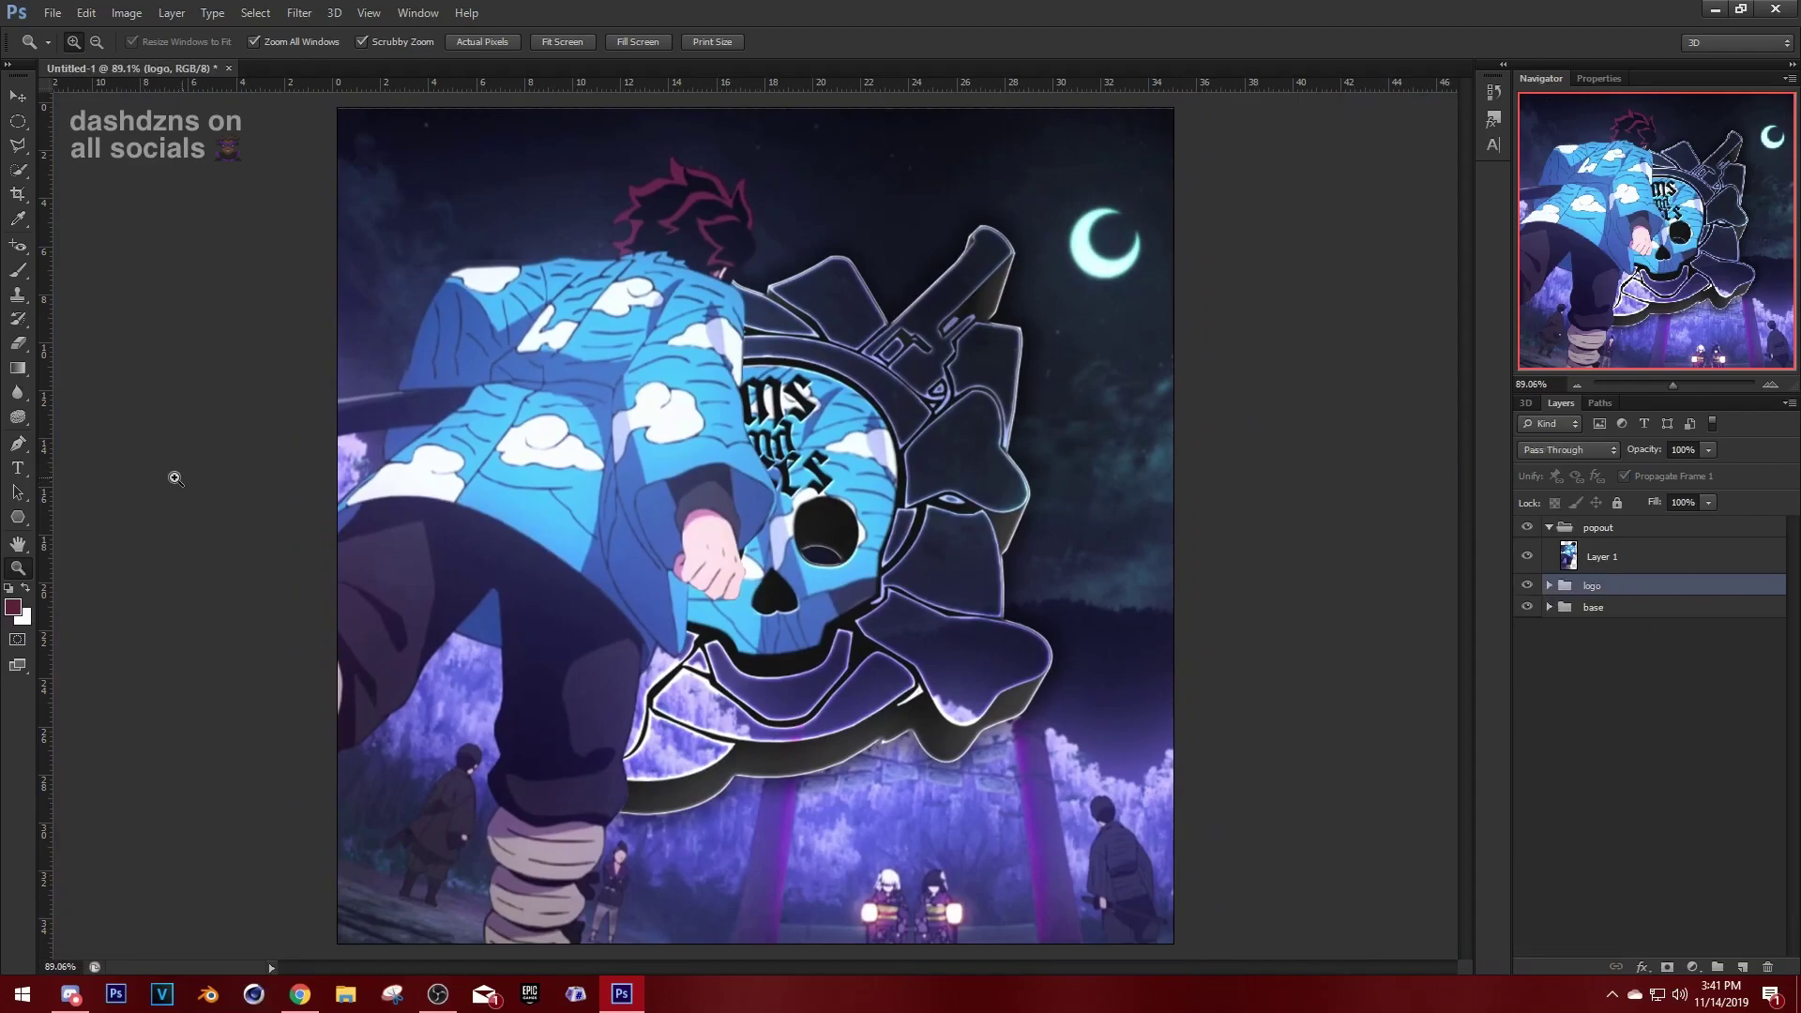
pyautogui.press('t')
pyautogui.click(628, 734)
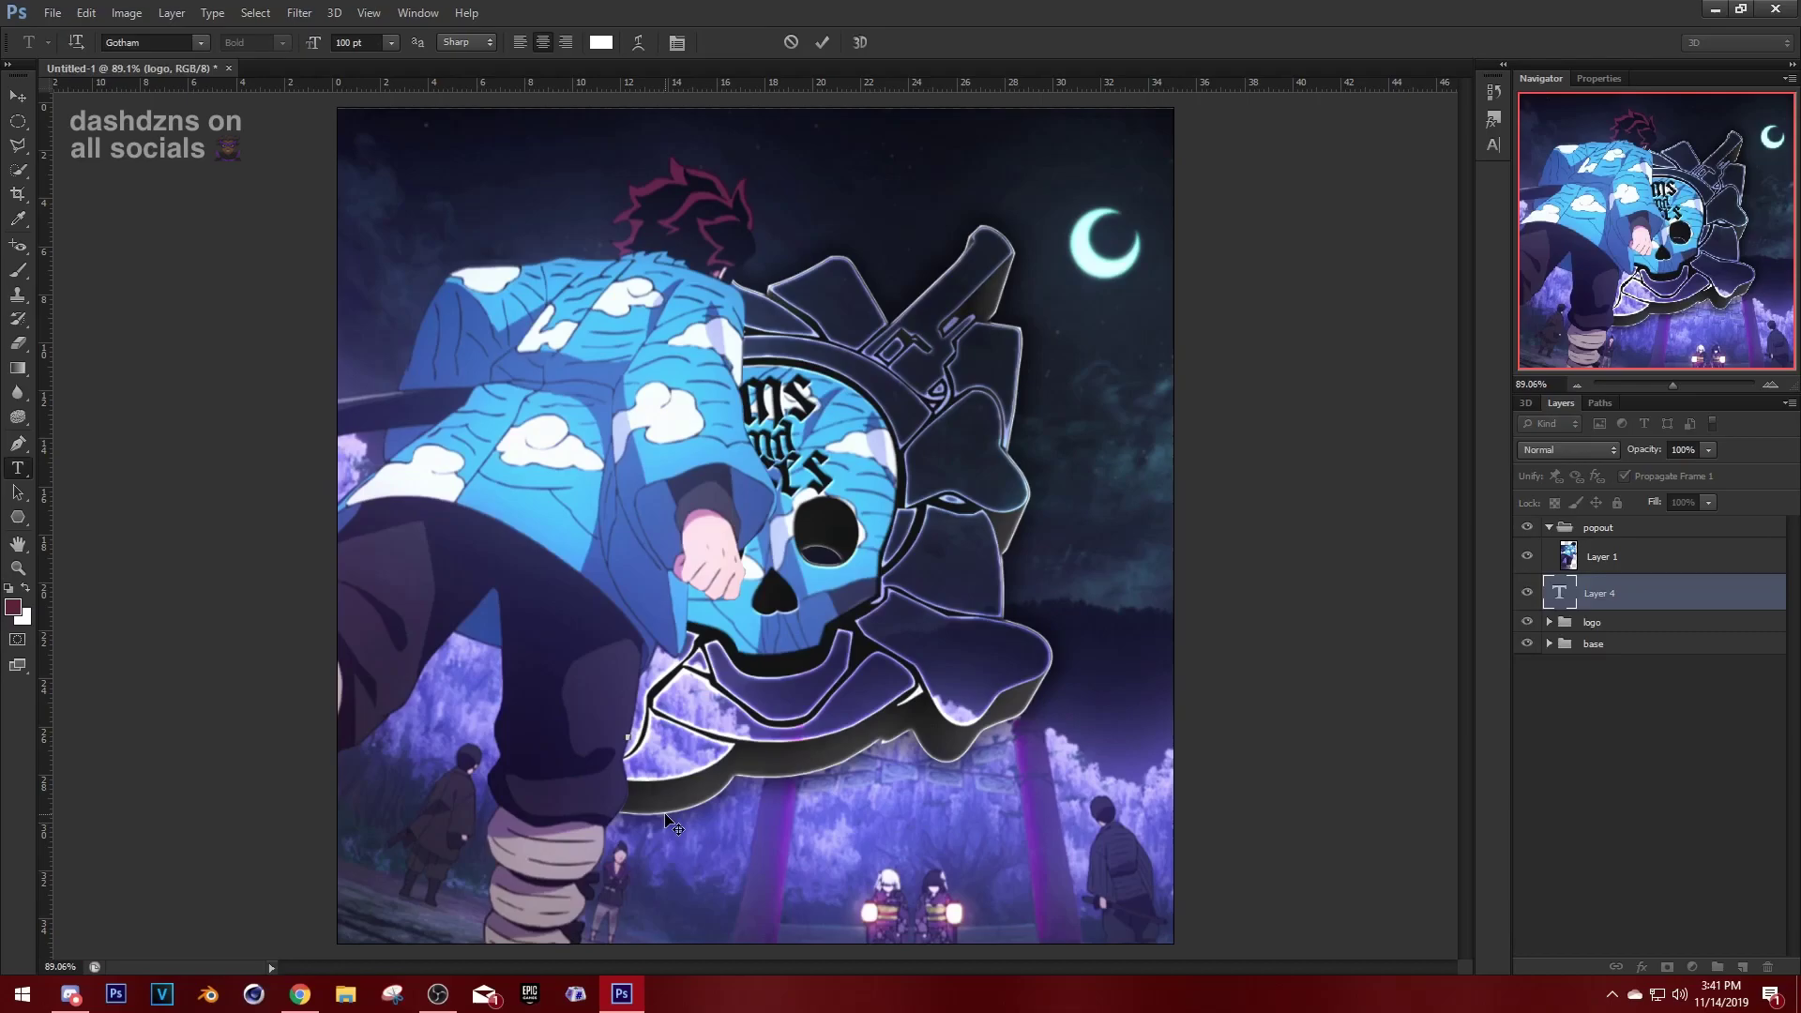
pyautogui.write('dash')
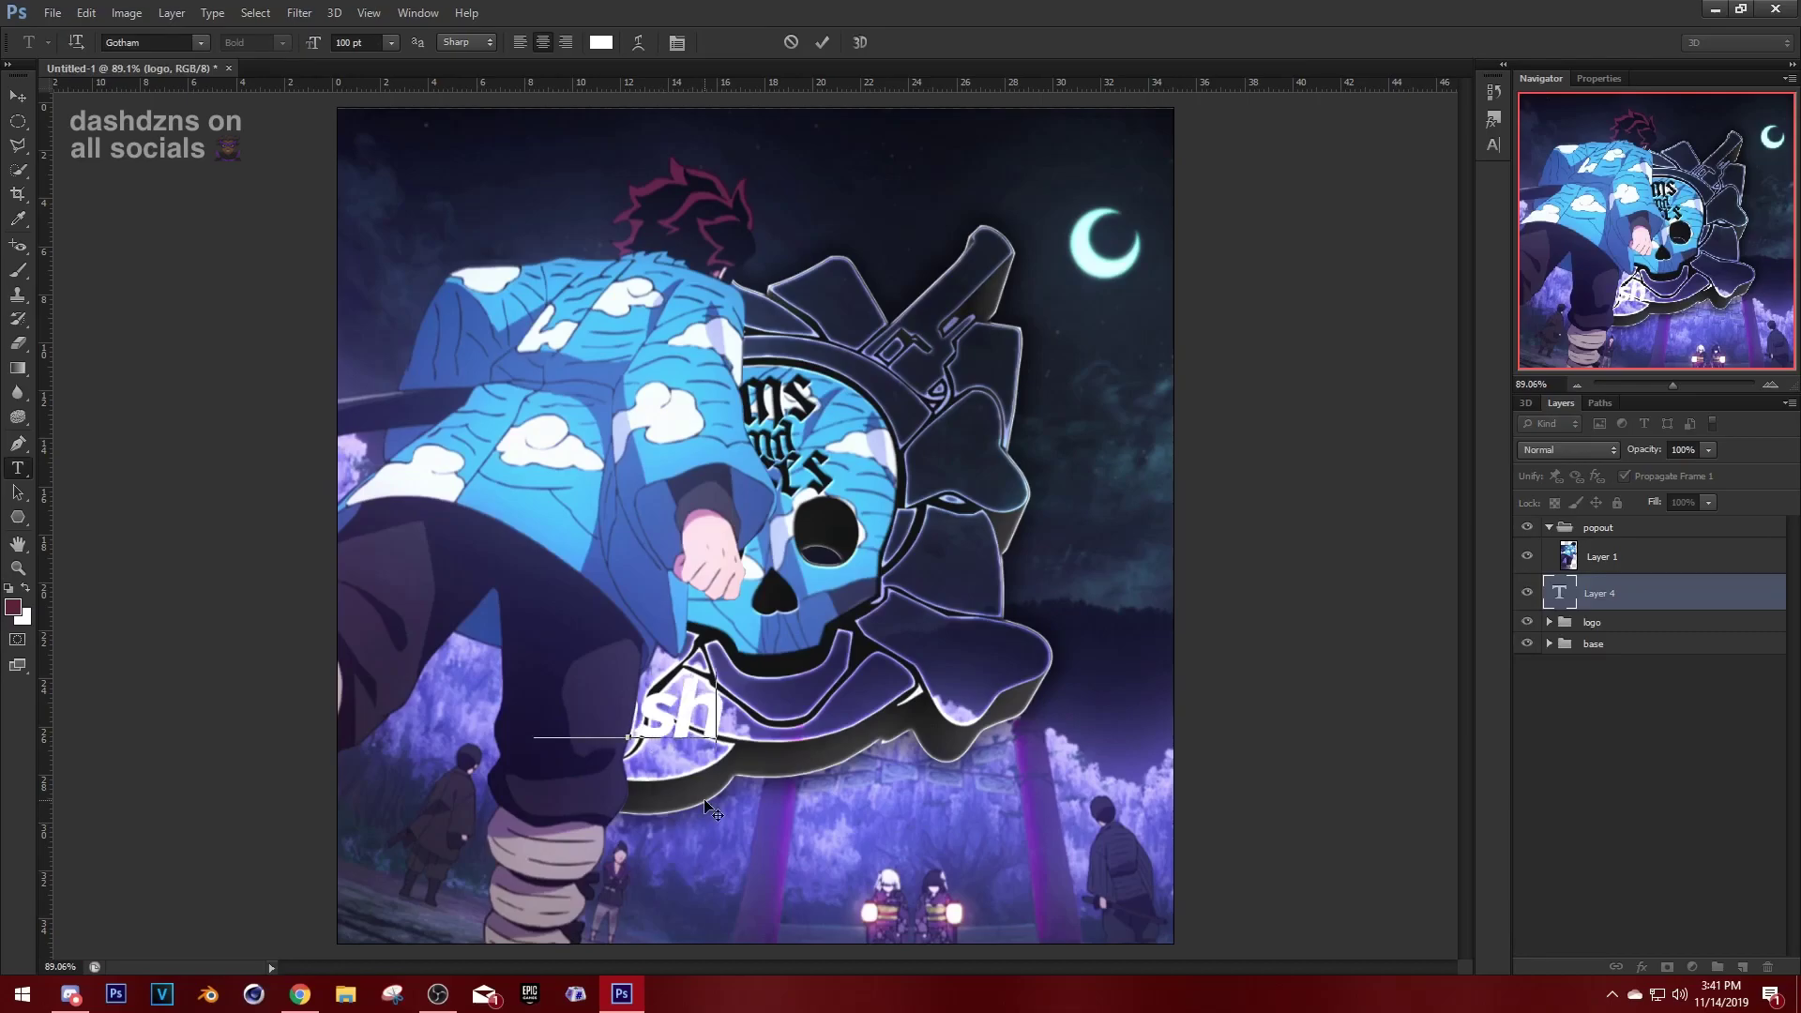
pyautogui.write('.')
pyautogui.doubleClick(621, 702)
pyautogui.click(17, 95)
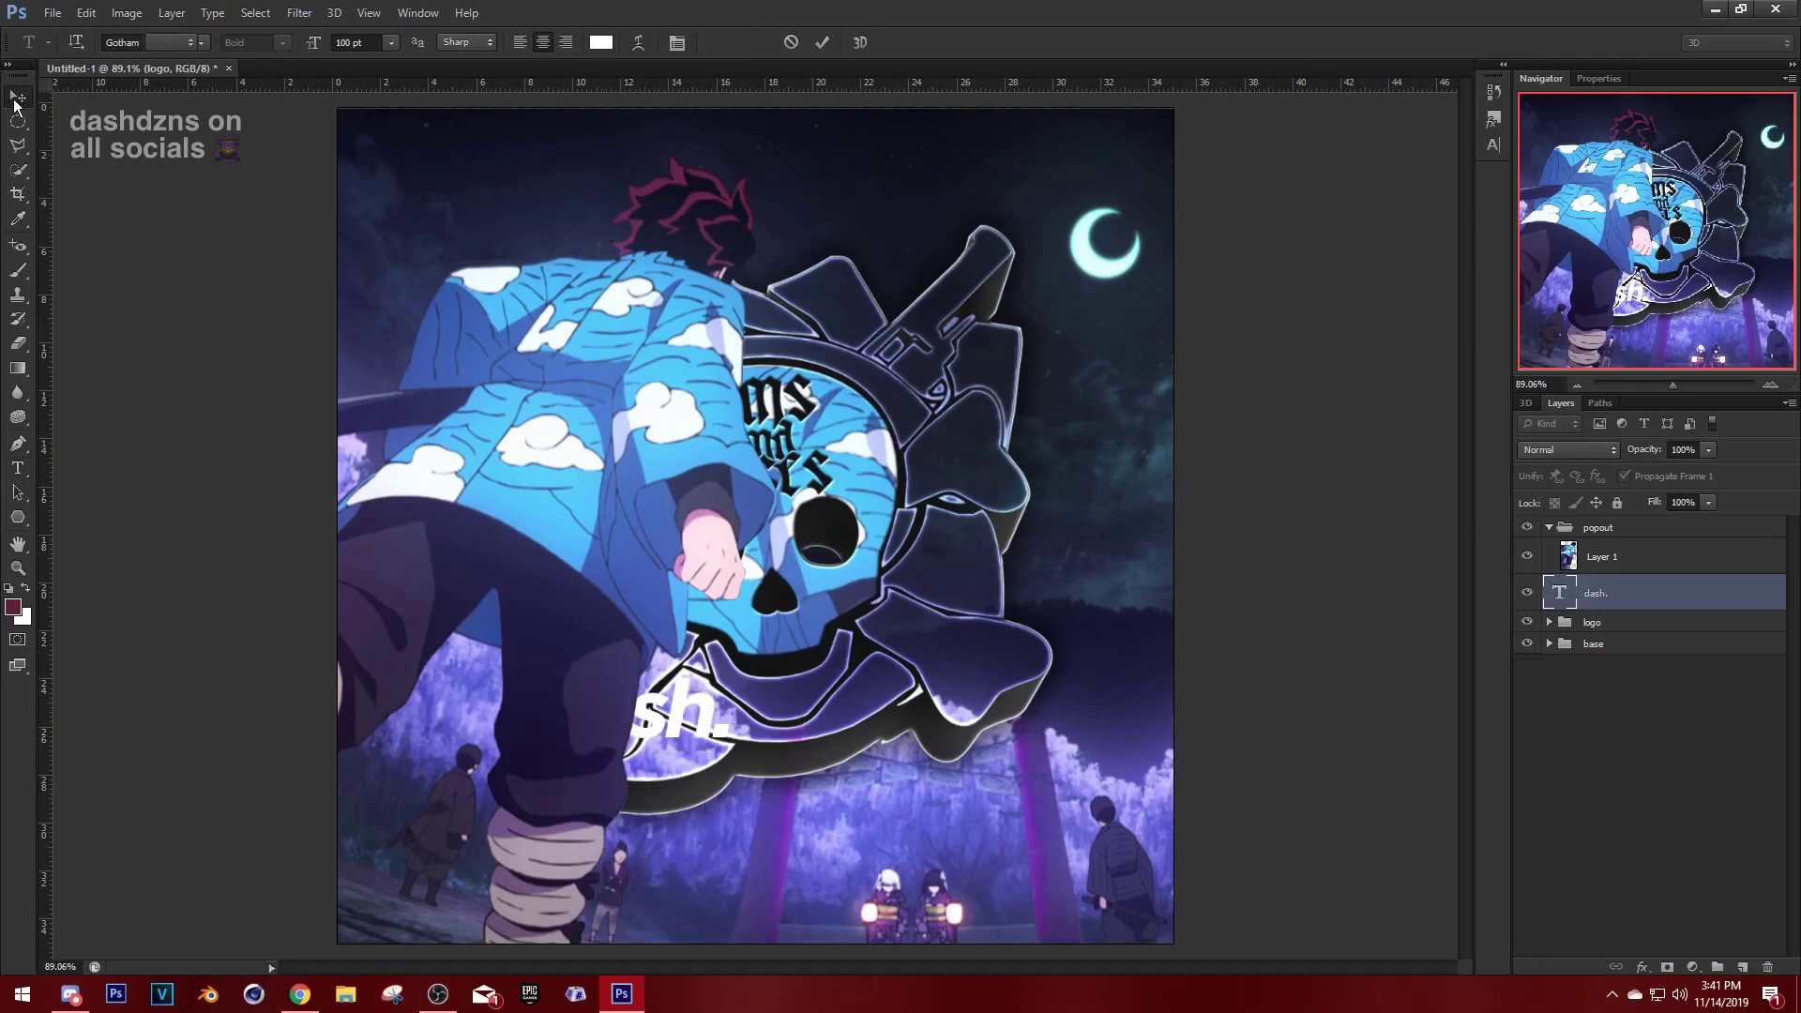
# Move the "dash." text layer above the popout group and center it horizontally and vertically on the canvas.
pyautogui.moveTo(1686, 593); pyautogui.dragTo(1649, 523)
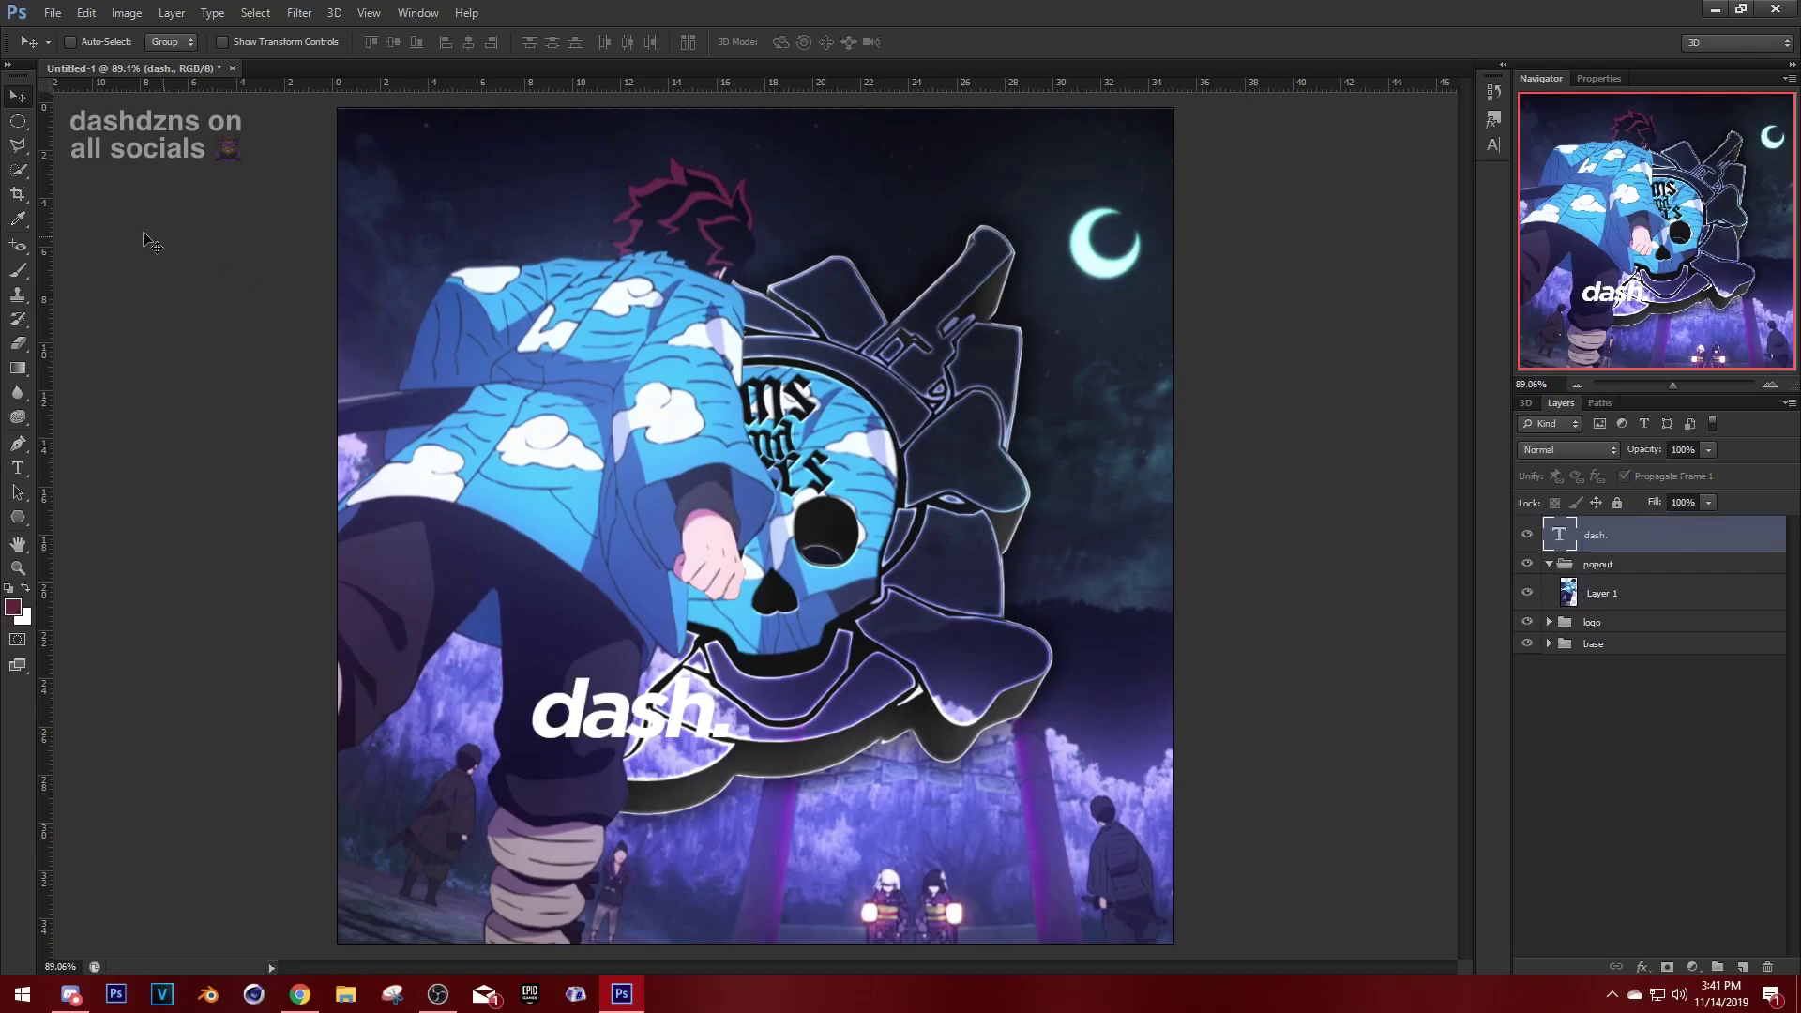
pyautogui.hotkey('ctrl', 'a')
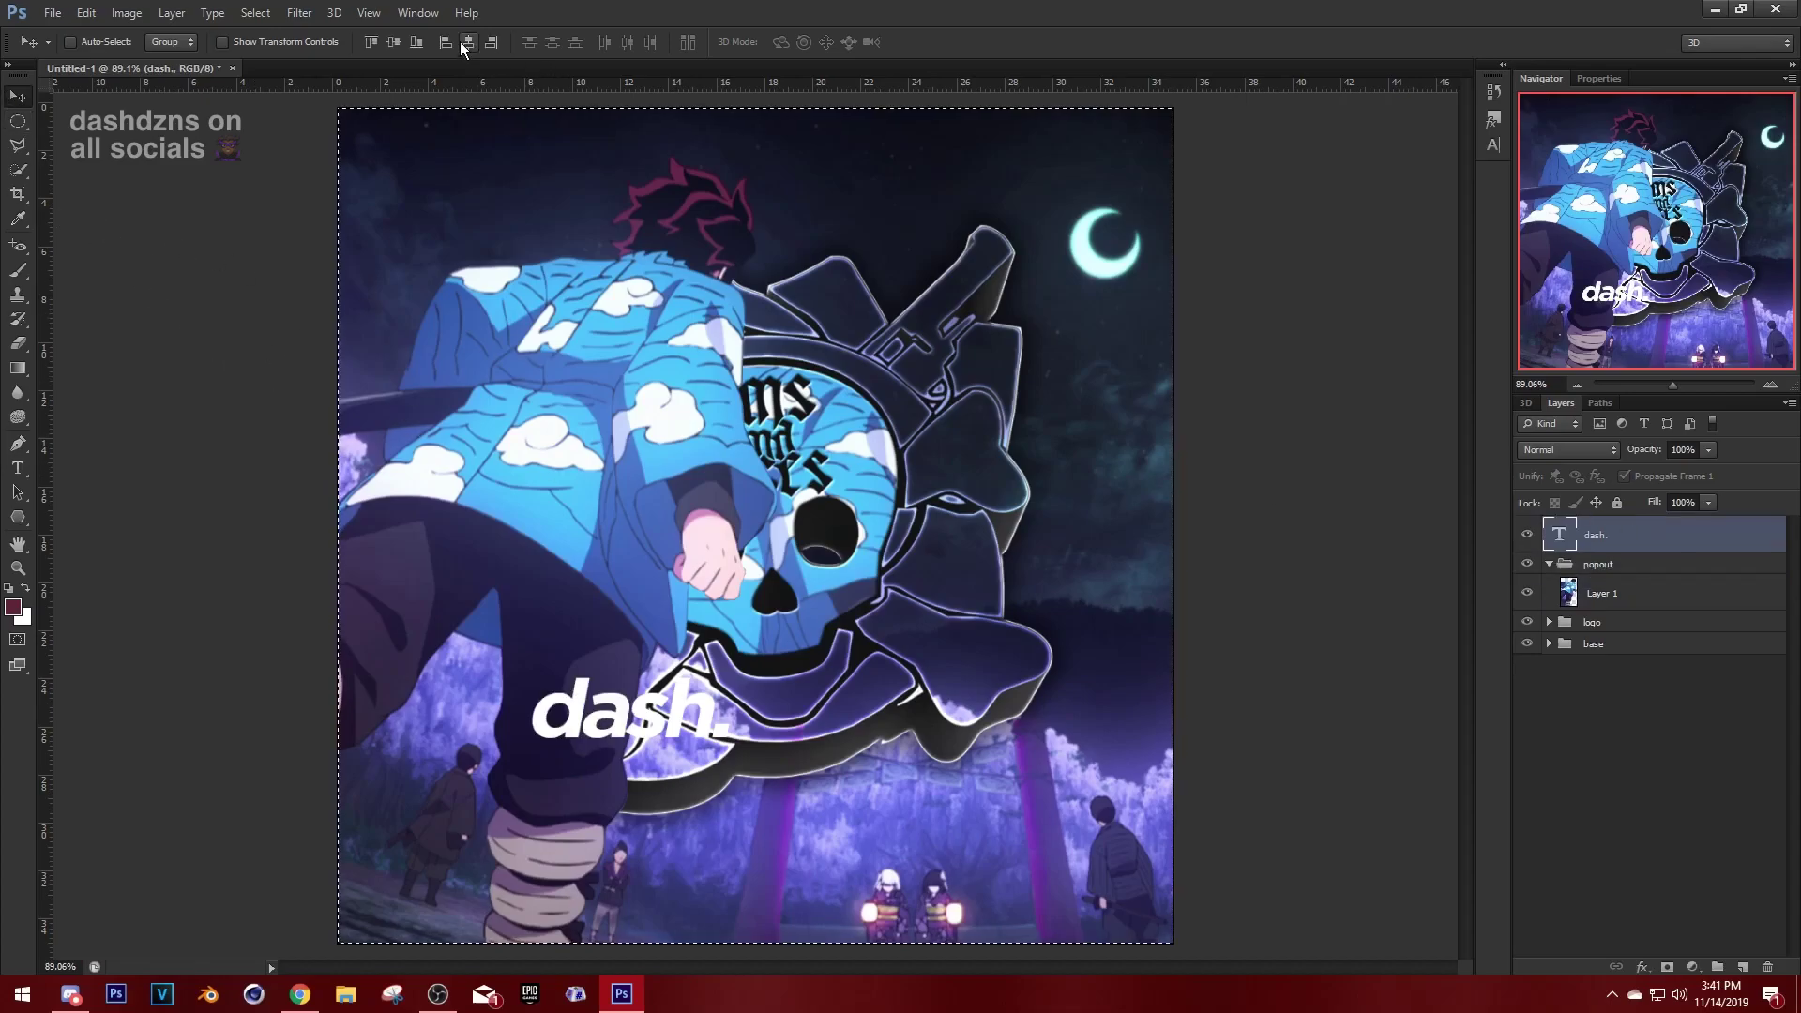
pyautogui.click(468, 41)
pyautogui.click(392, 42)
pyautogui.hotkey('ctrl', 'd')
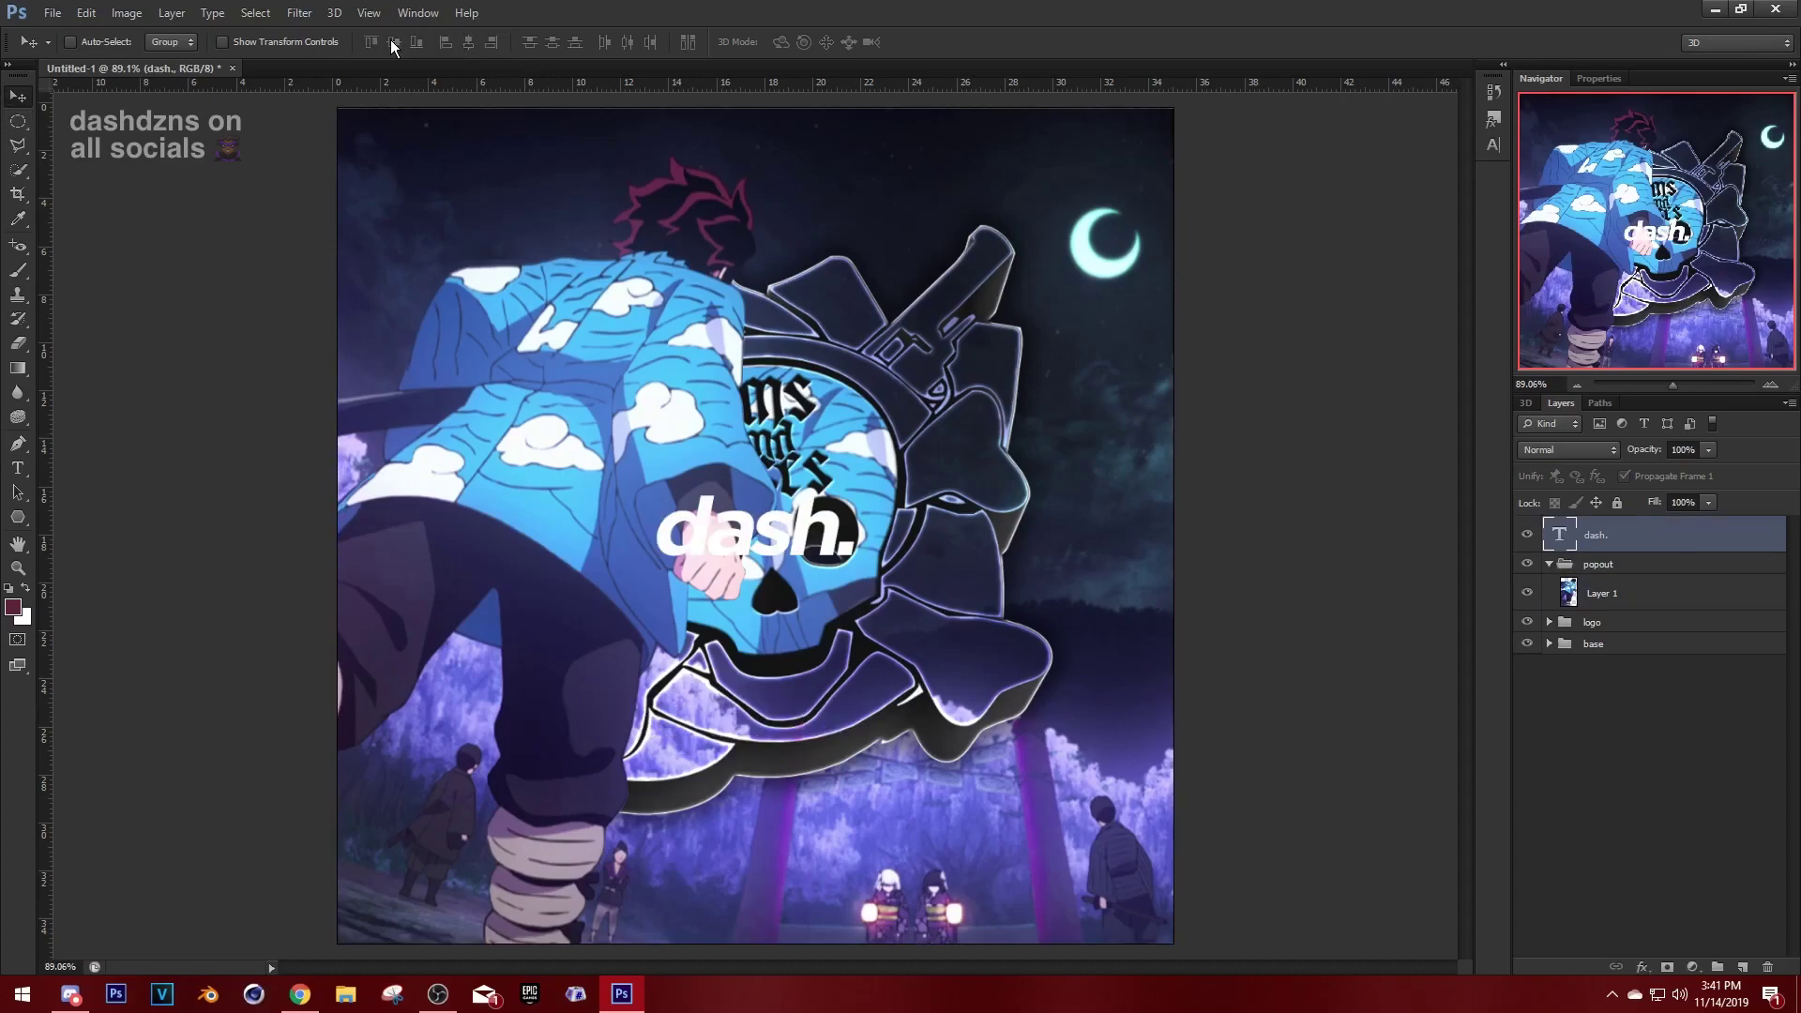
# Move the "dash." text straight down near the canvas's lower edge, to about Y 921.5 px.
pyautogui.hotkey('ctrl', 't')
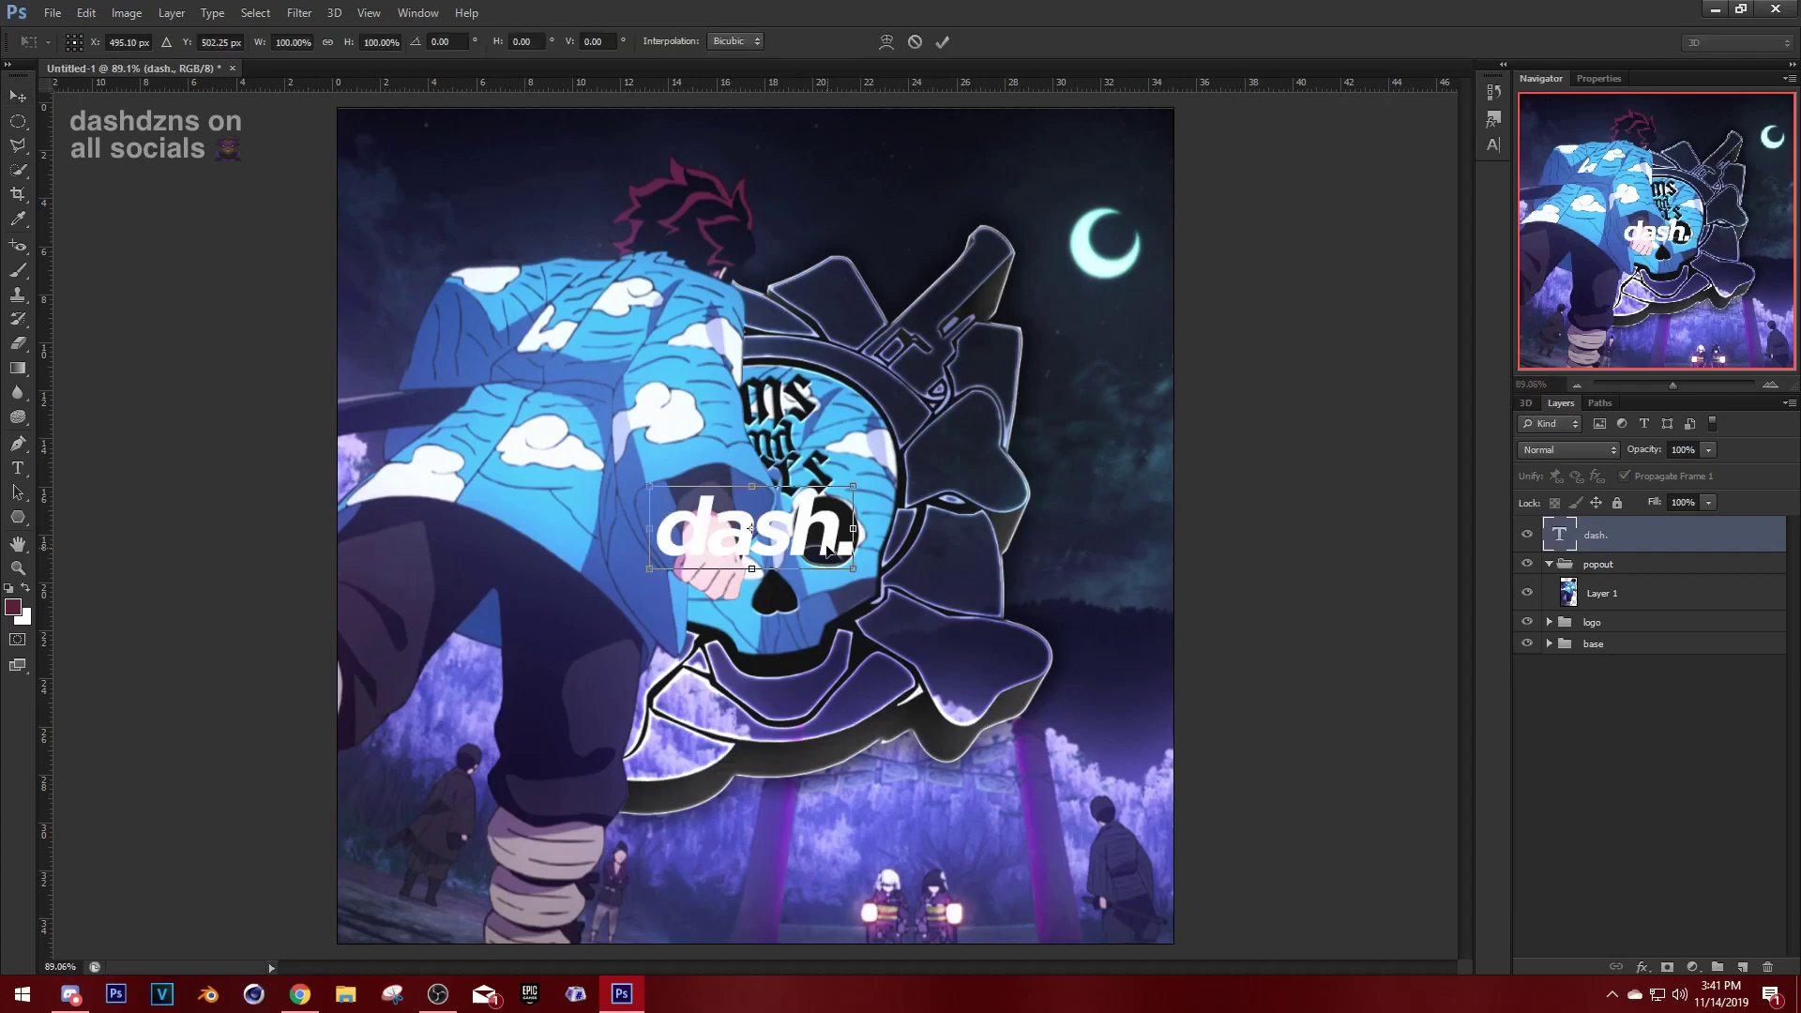
pyautogui.moveTo(827, 549); pyautogui.dragTo(833, 898)
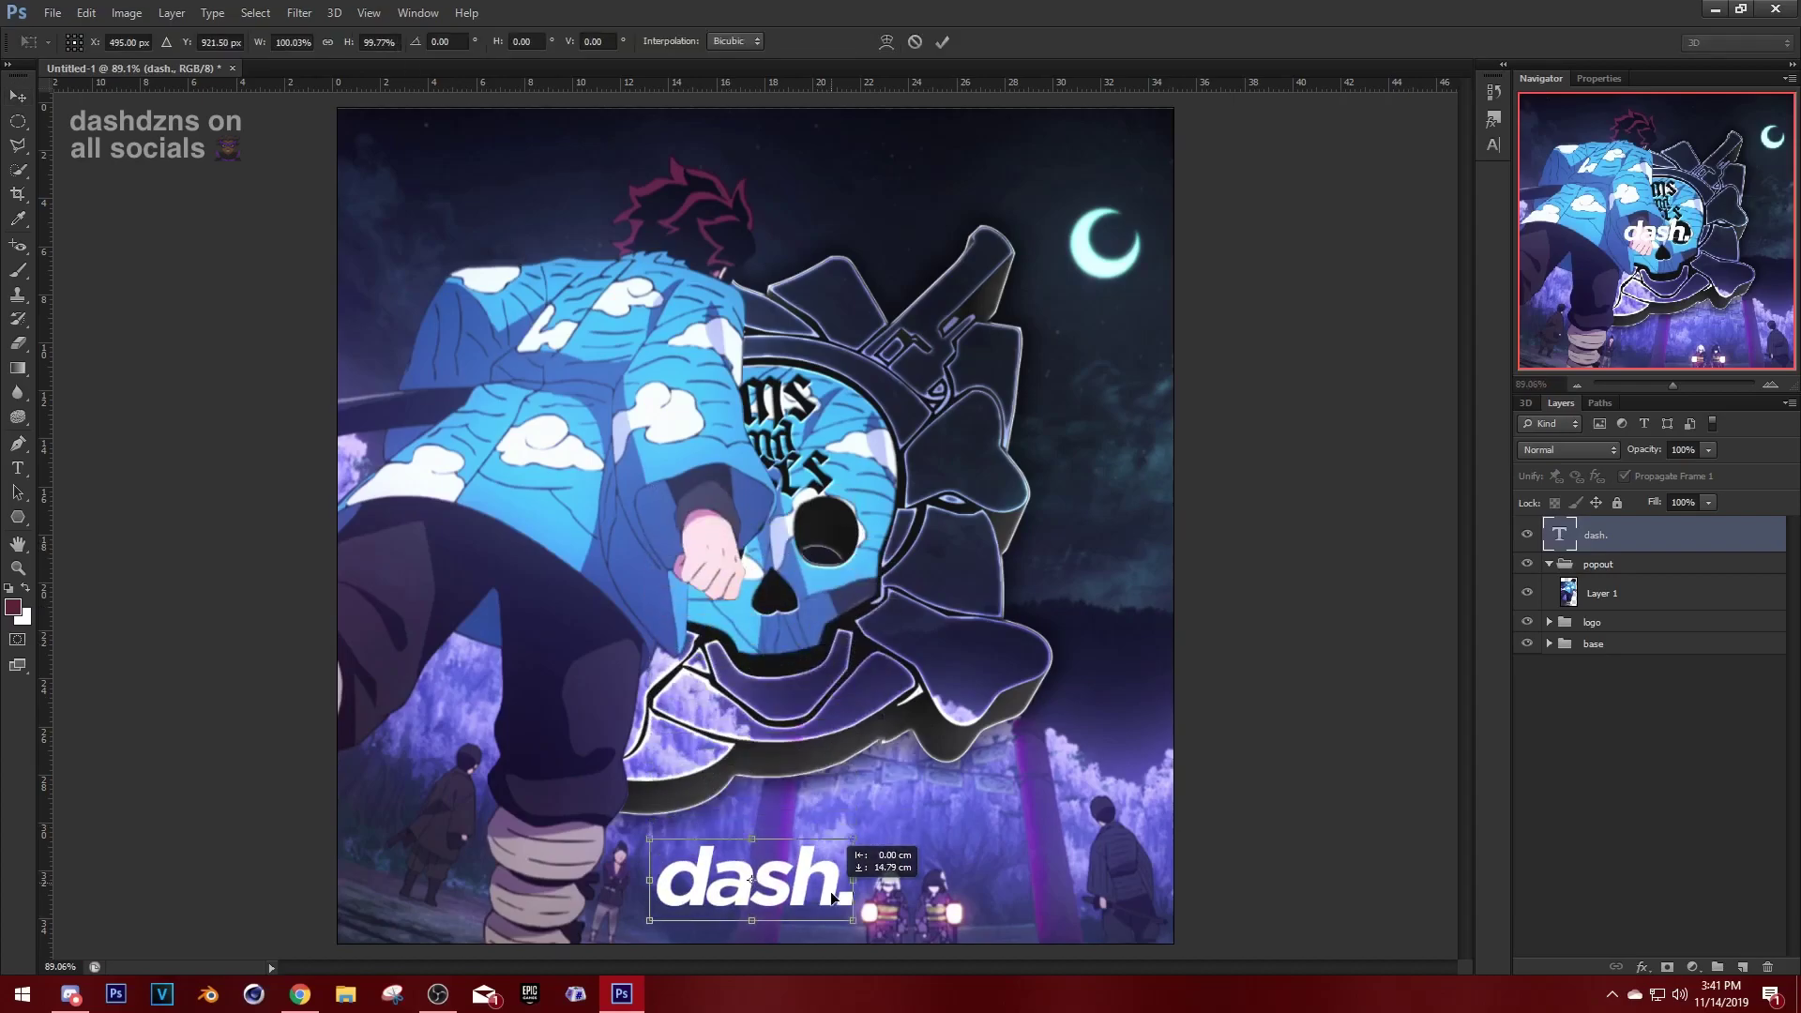
pyautogui.press('Return')
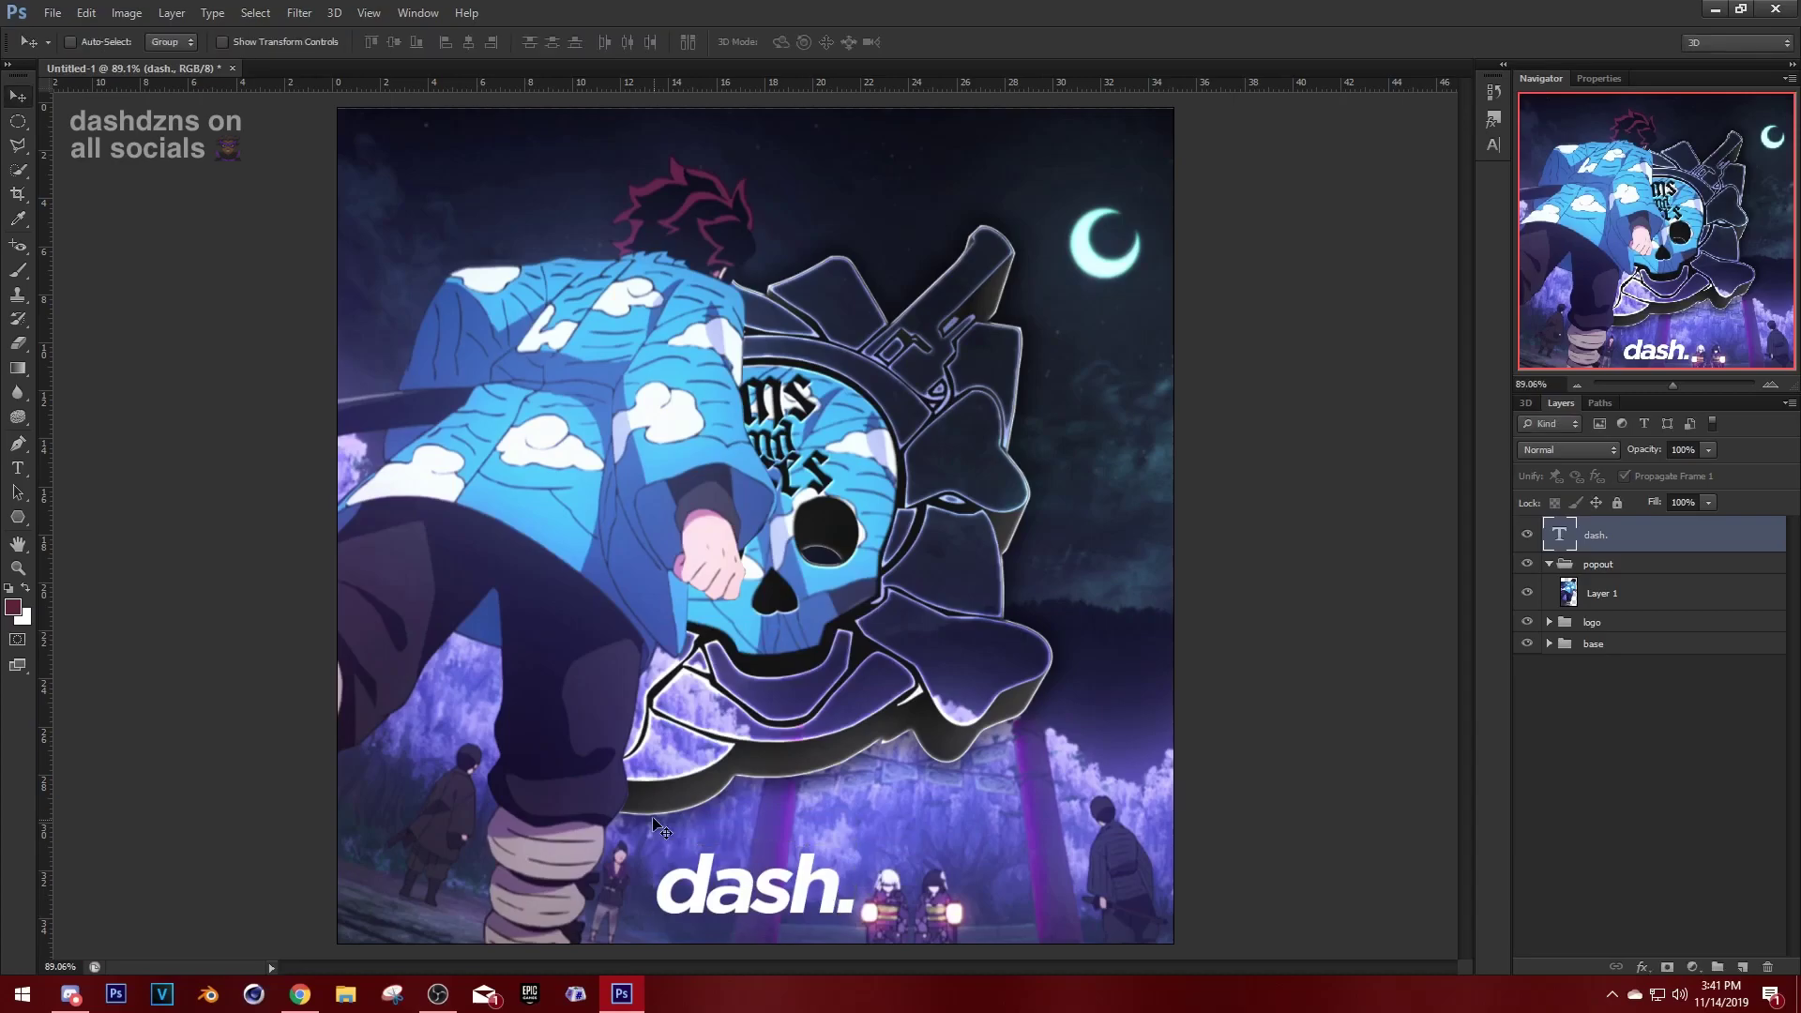
# Scale the "dash." text to about 80% and place it at about X 496 px, Y 936.5 px.
pyautogui.hotkey('ctrl', 'a')
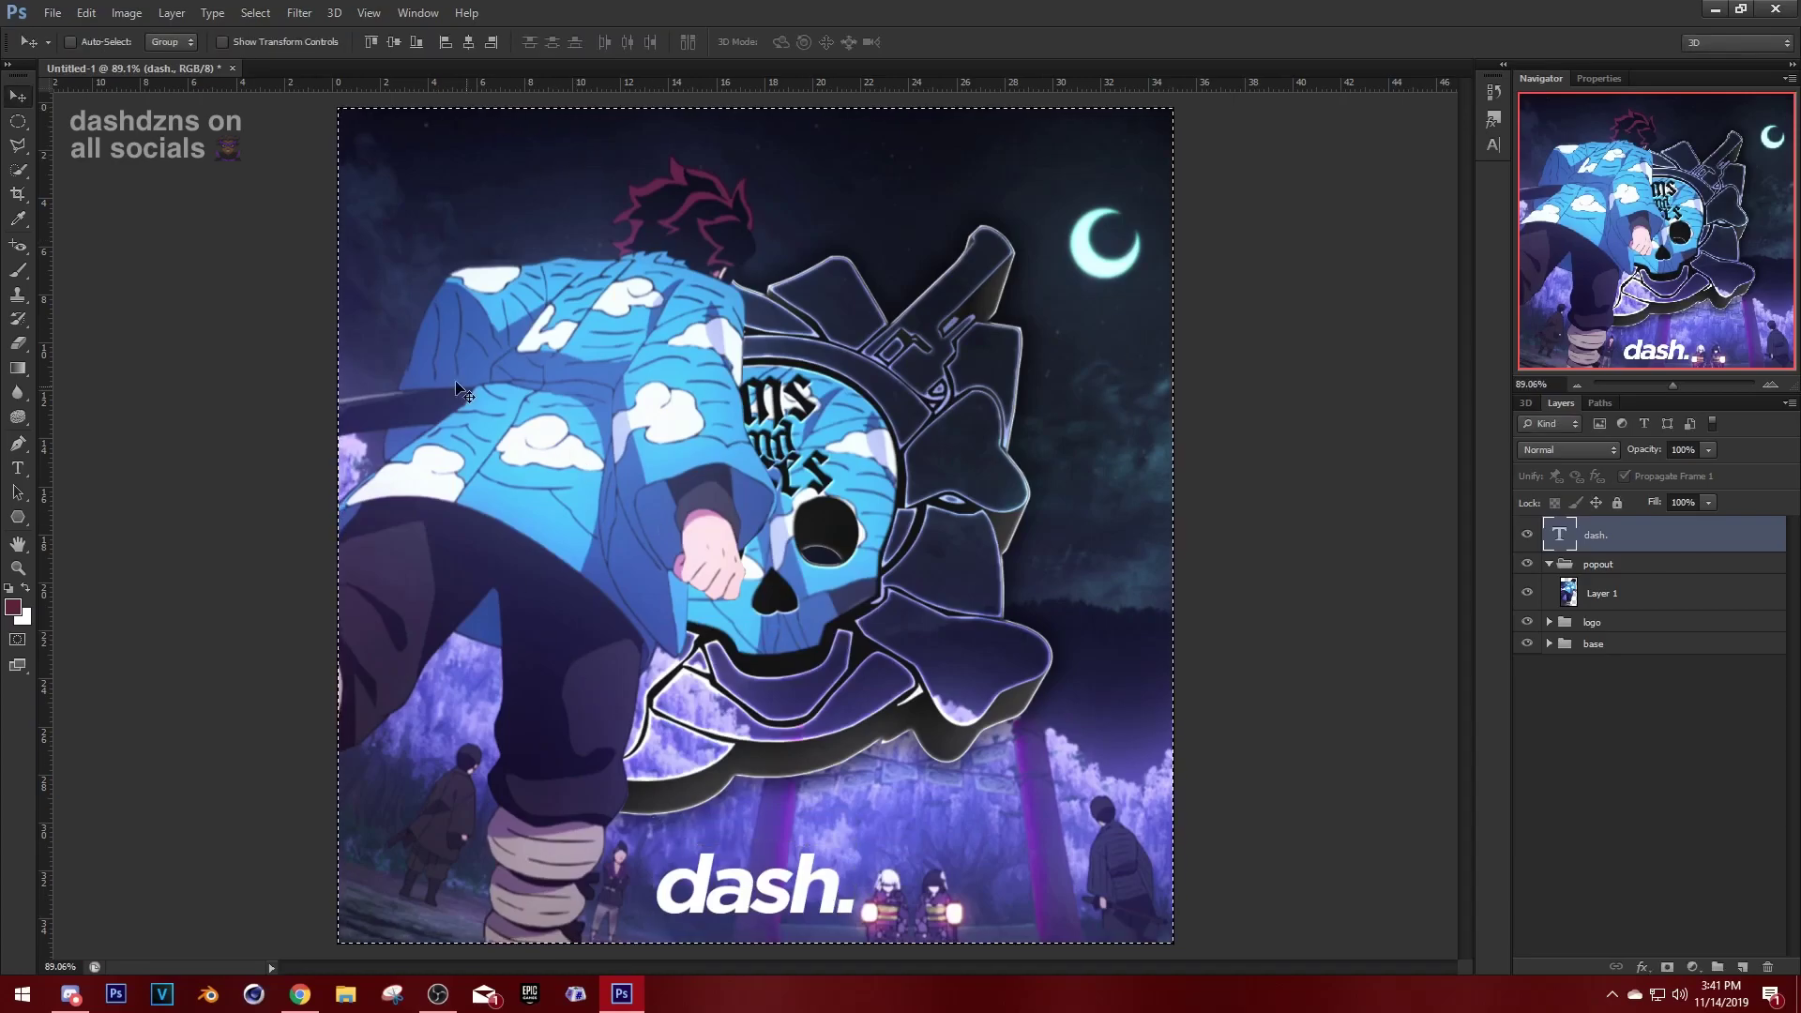
pyautogui.click(20, 573)
pyautogui.moveTo(722, 894); pyautogui.dragTo(792, 889)
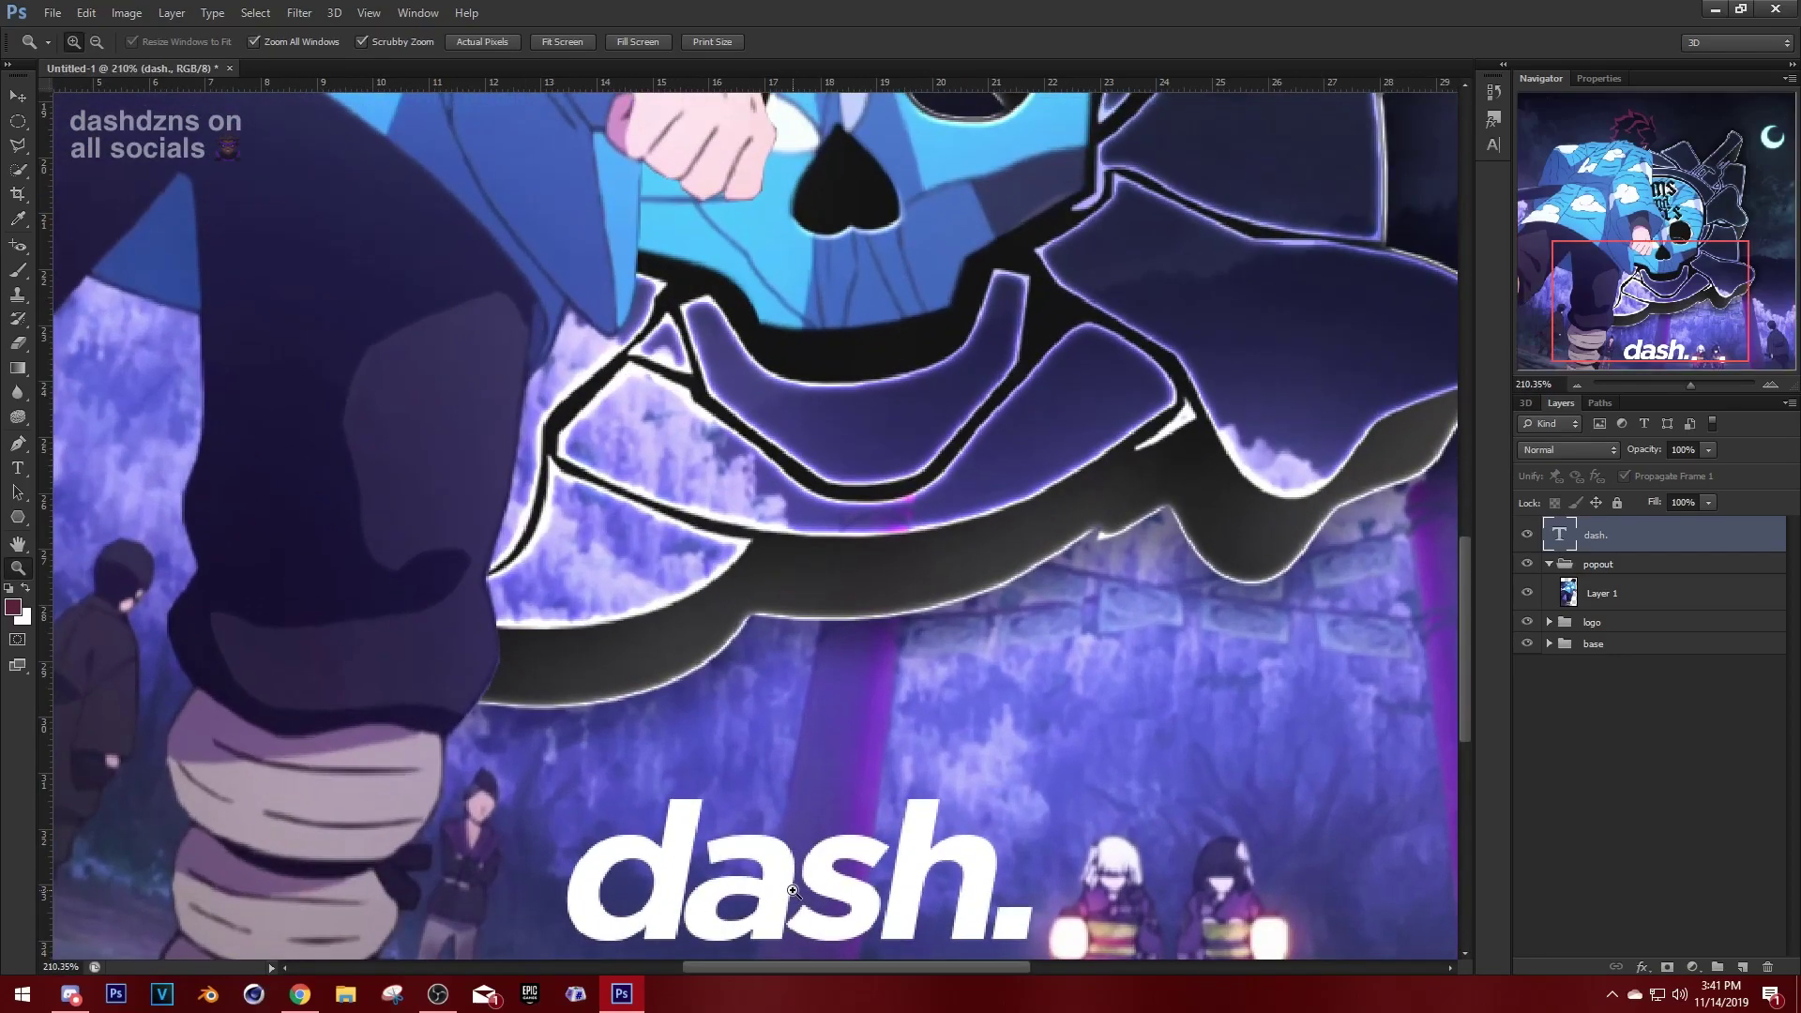
pyautogui.moveTo(813, 891); pyautogui.dragTo(888, 816)
pyautogui.hotkey('ctrl', 't')
pyautogui.moveTo(1149, 387); pyautogui.dragTo(1068, 420)
pyautogui.moveTo(974, 550); pyautogui.dragTo(977, 569)
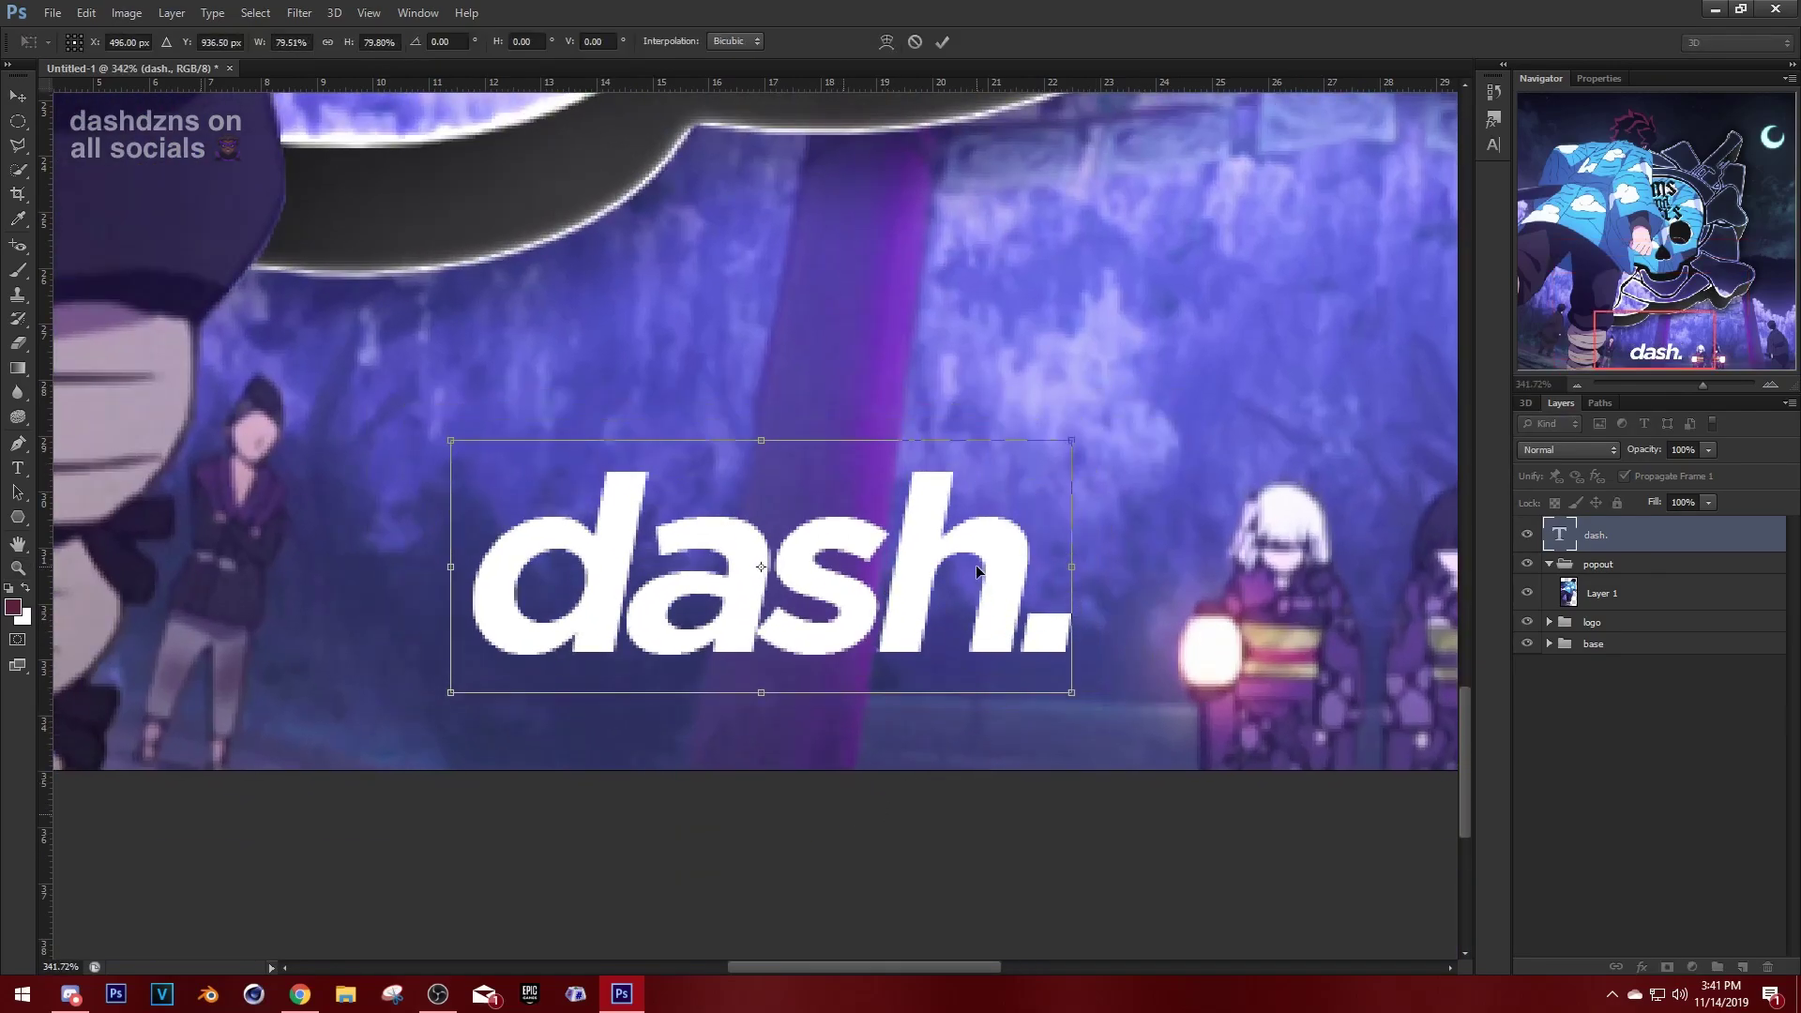
pyautogui.press('Return')
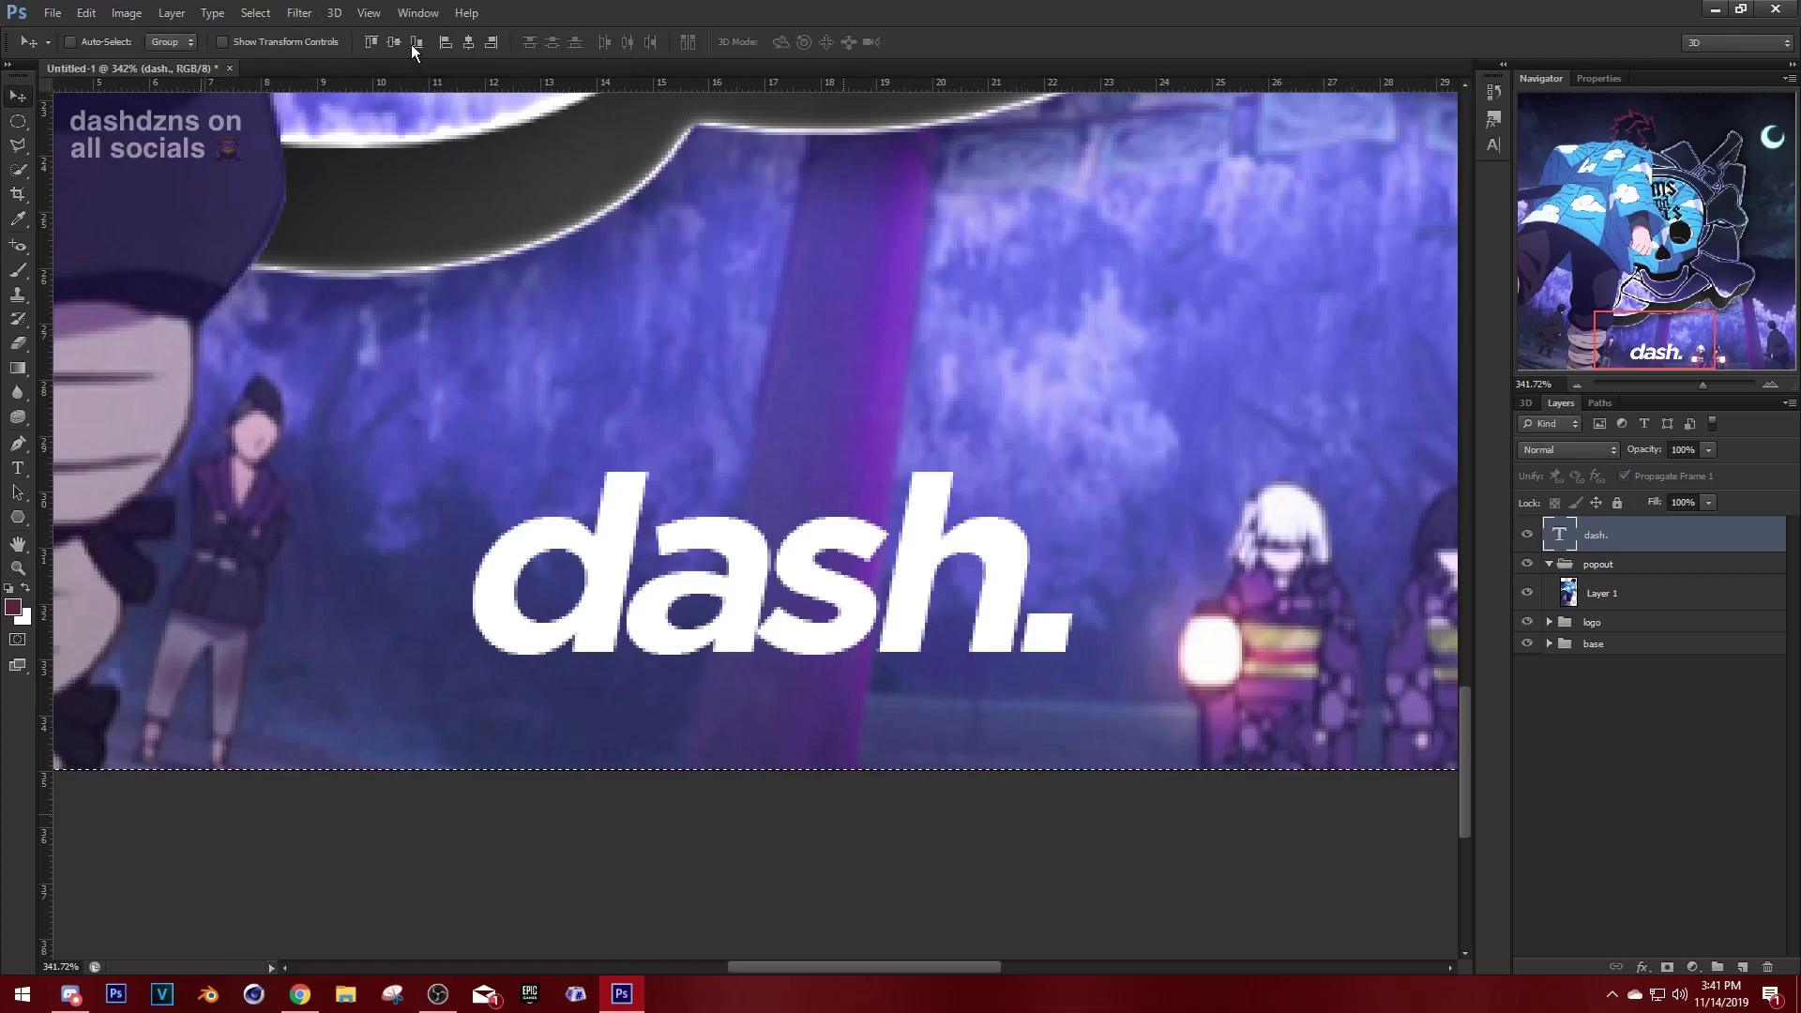
pyautogui.hotkey('ctrl', 'd')
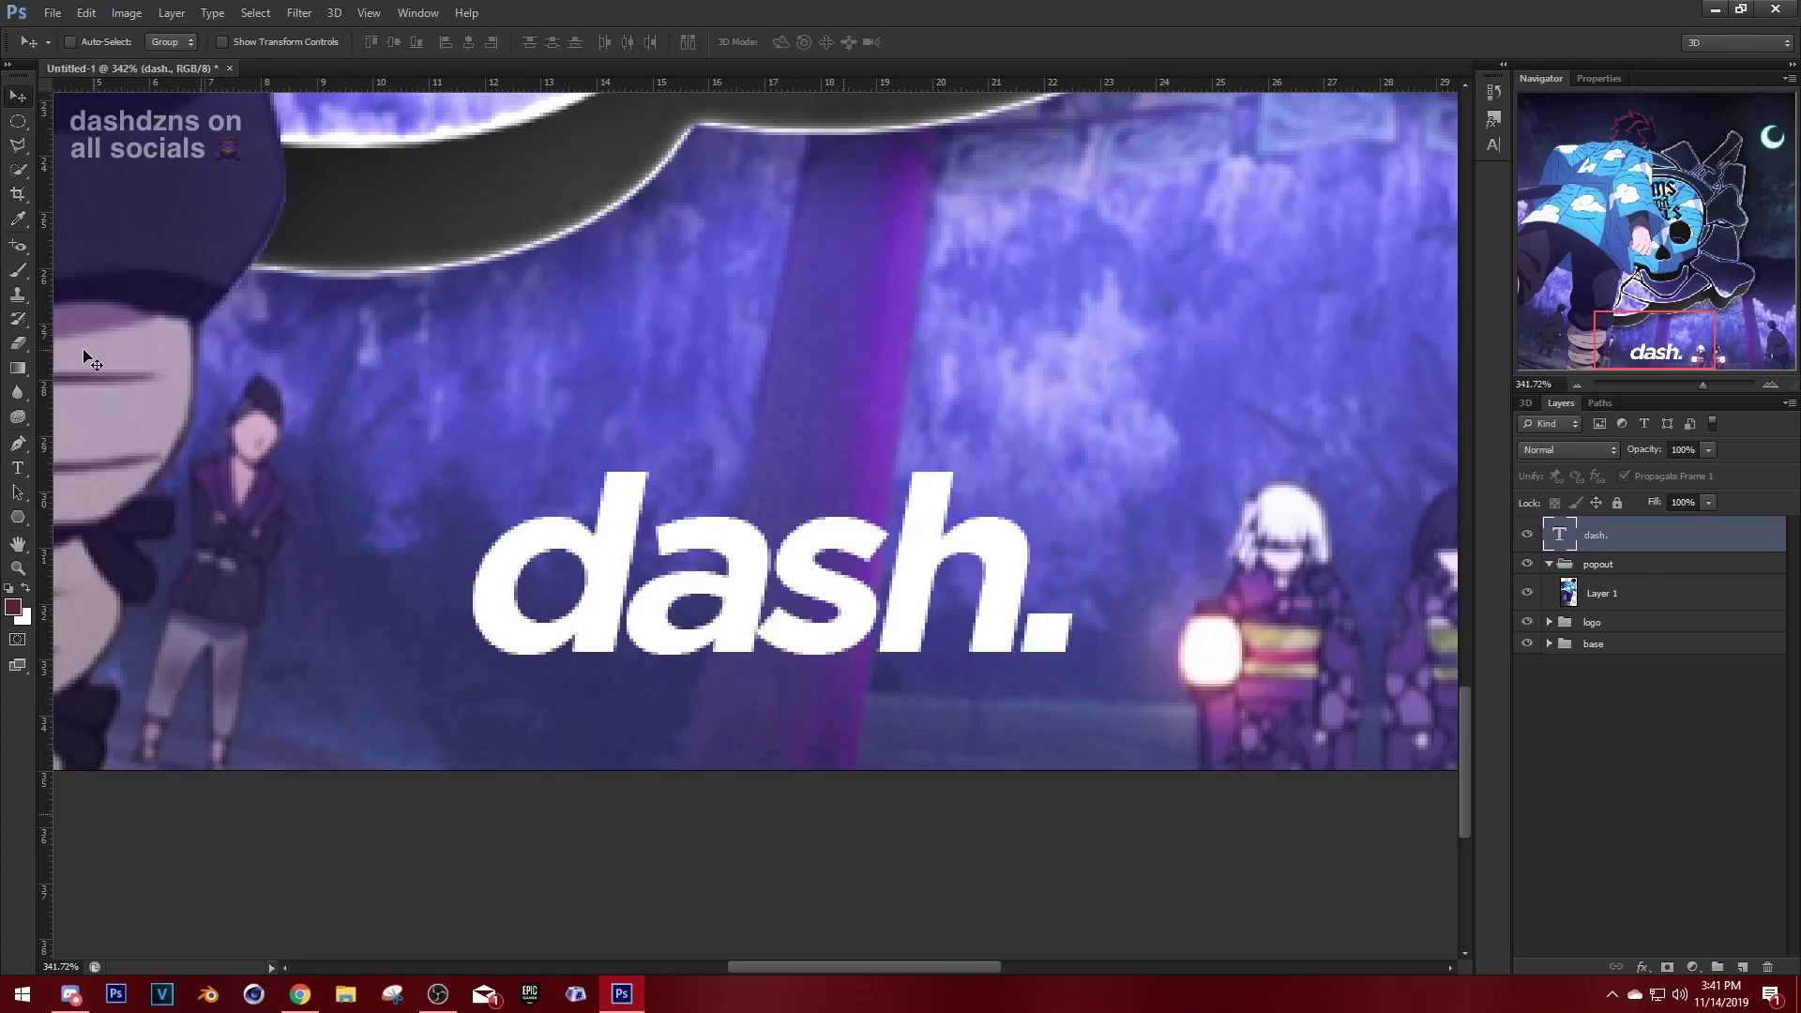
# Add a Bevel & Emboss effect to the "dash." text with a size of 1 px.
pyautogui.doubleClick(18, 568)
pyautogui.rightClick(749, 454)
pyautogui.click(769, 466)
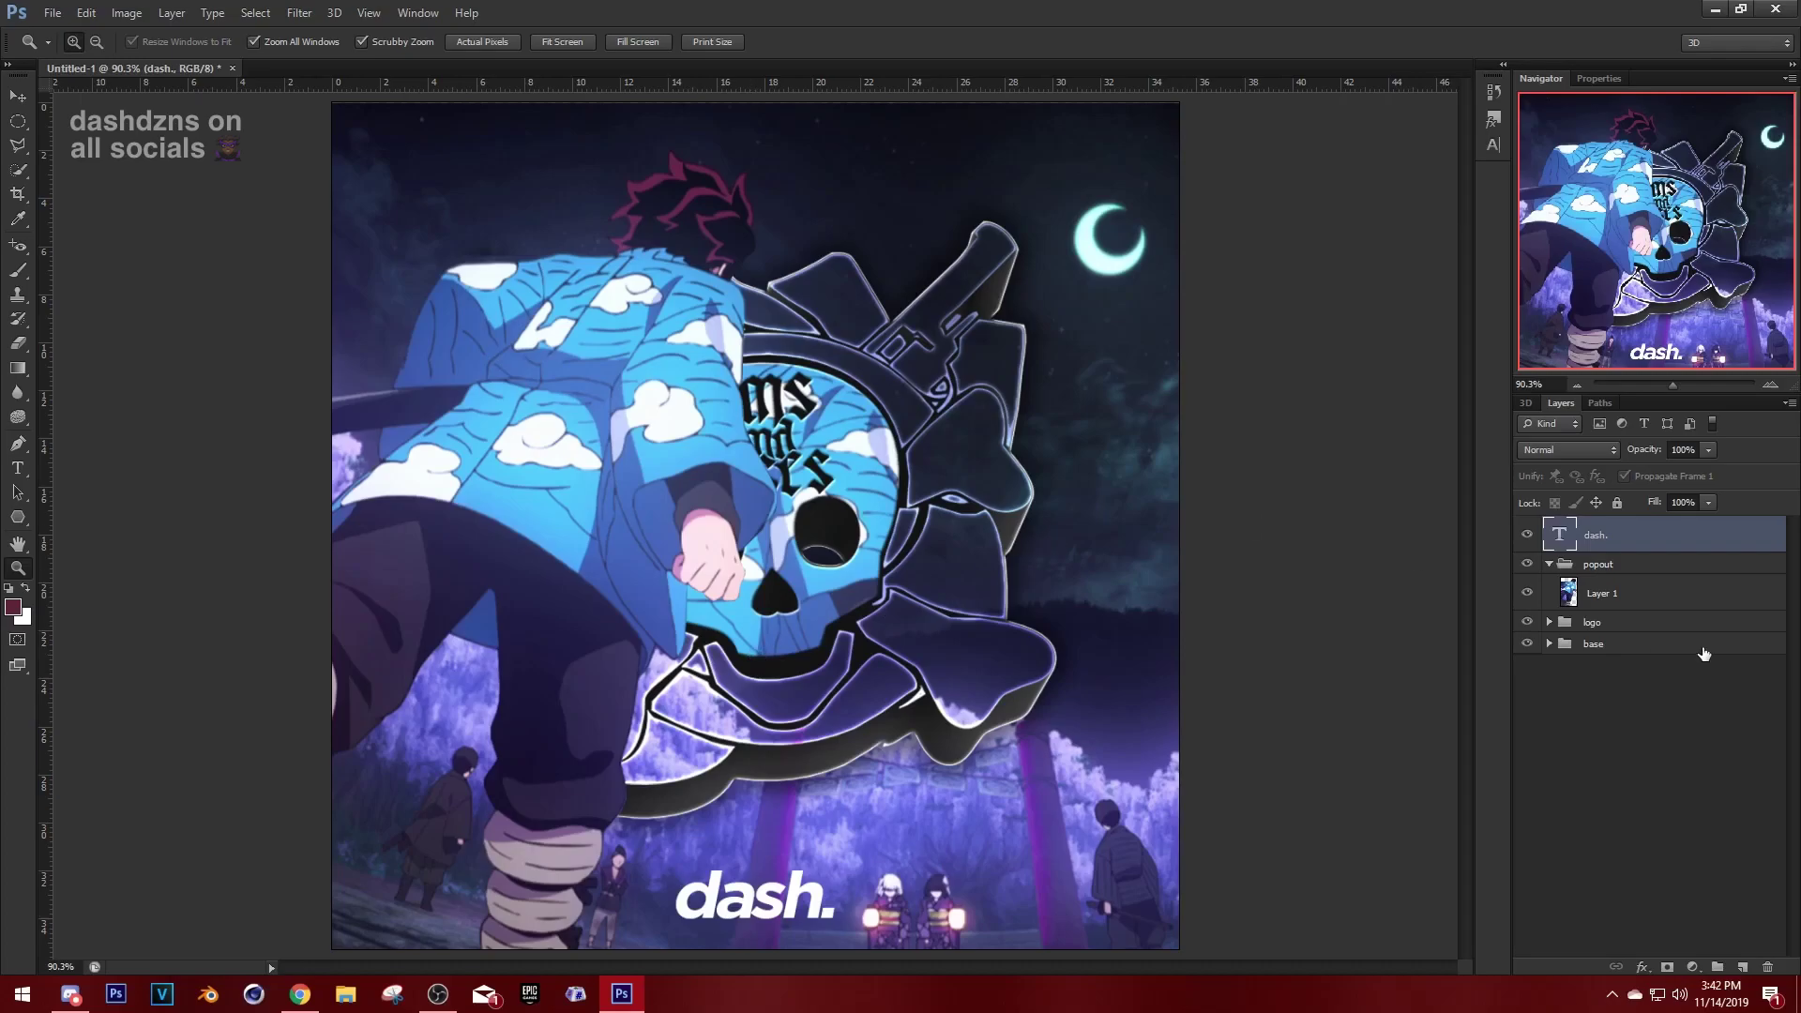
pyautogui.press('h')
pyautogui.doubleClick(1760, 541)
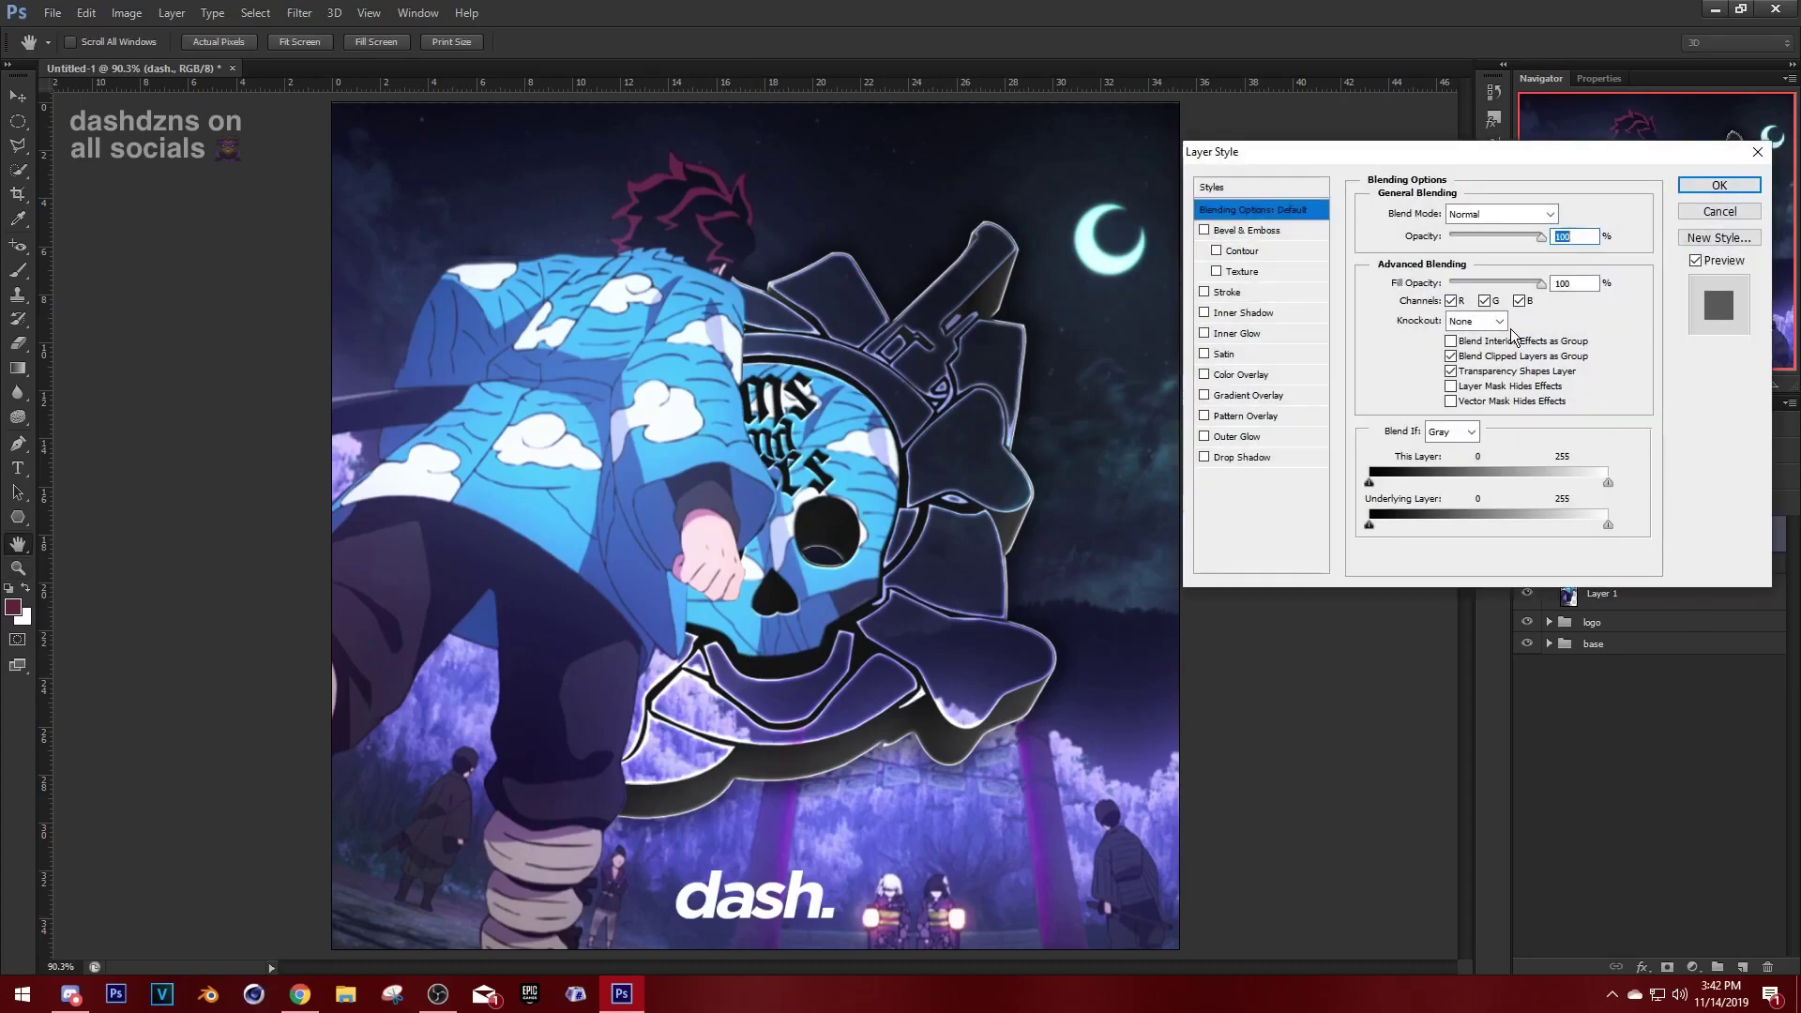
pyautogui.click(1264, 235)
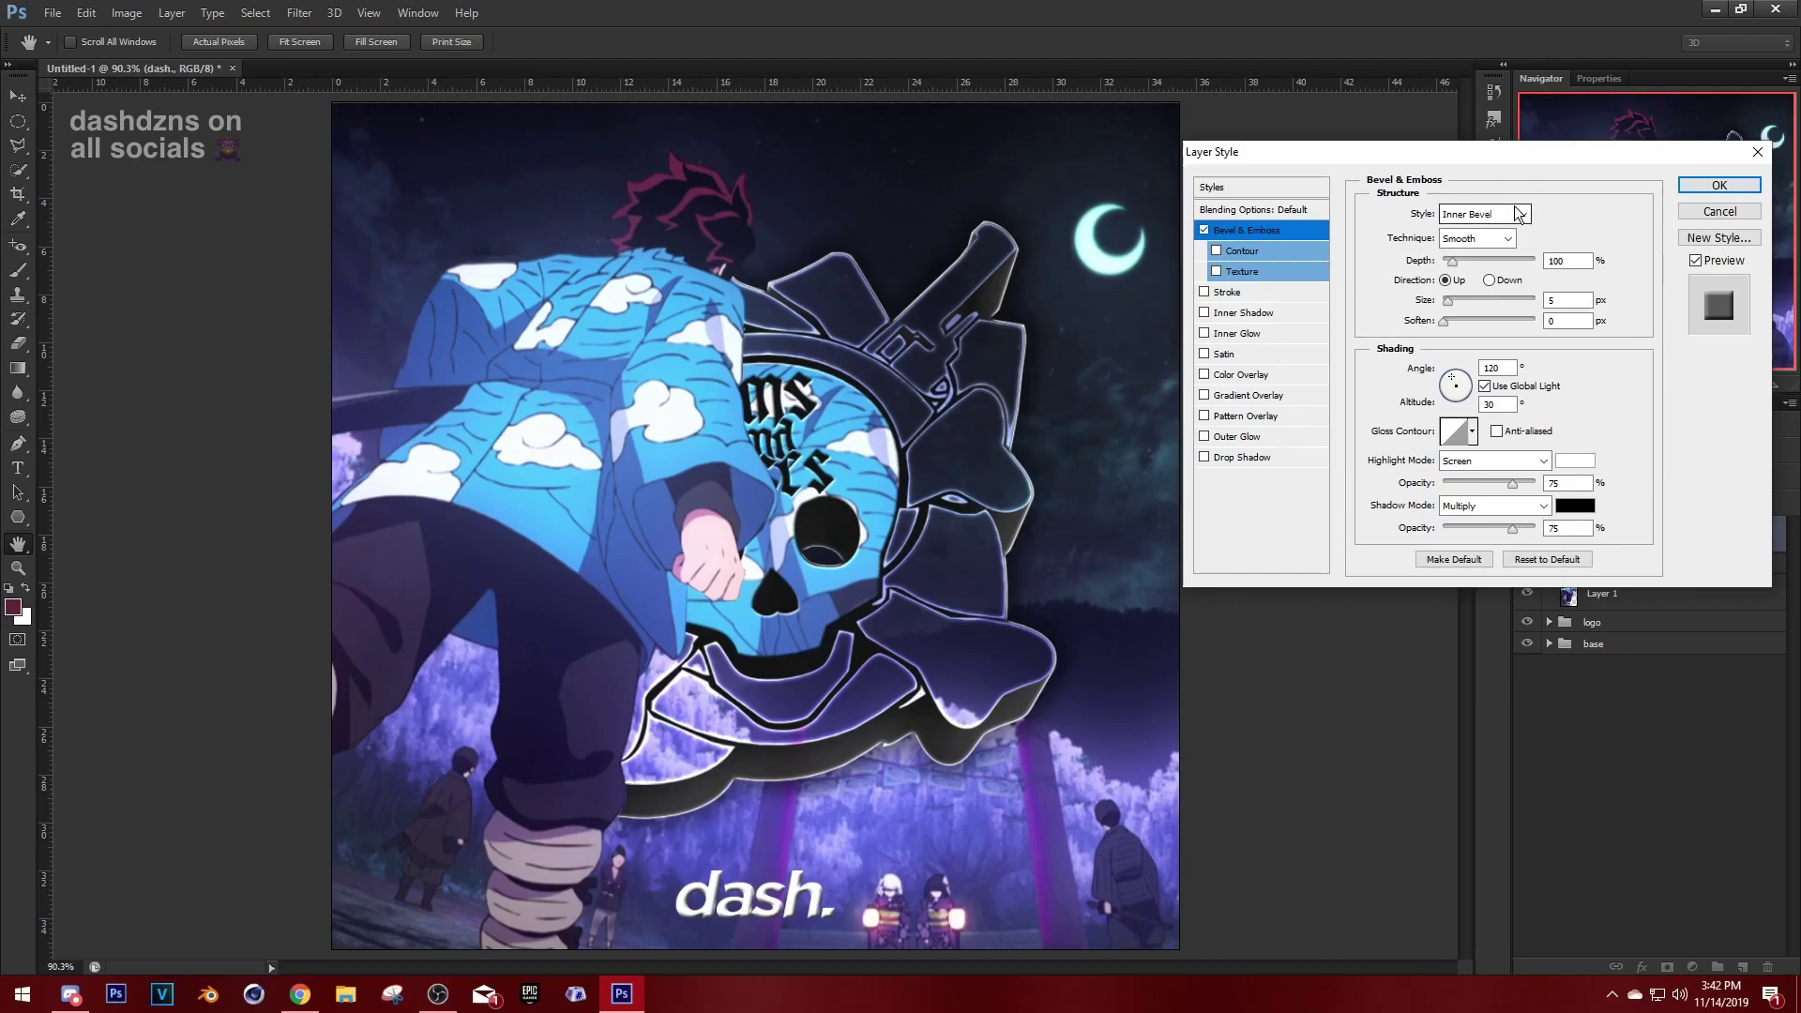
pyautogui.doubleClick(1548, 300)
pyautogui.press('BackSpace')
pyautogui.write('5')
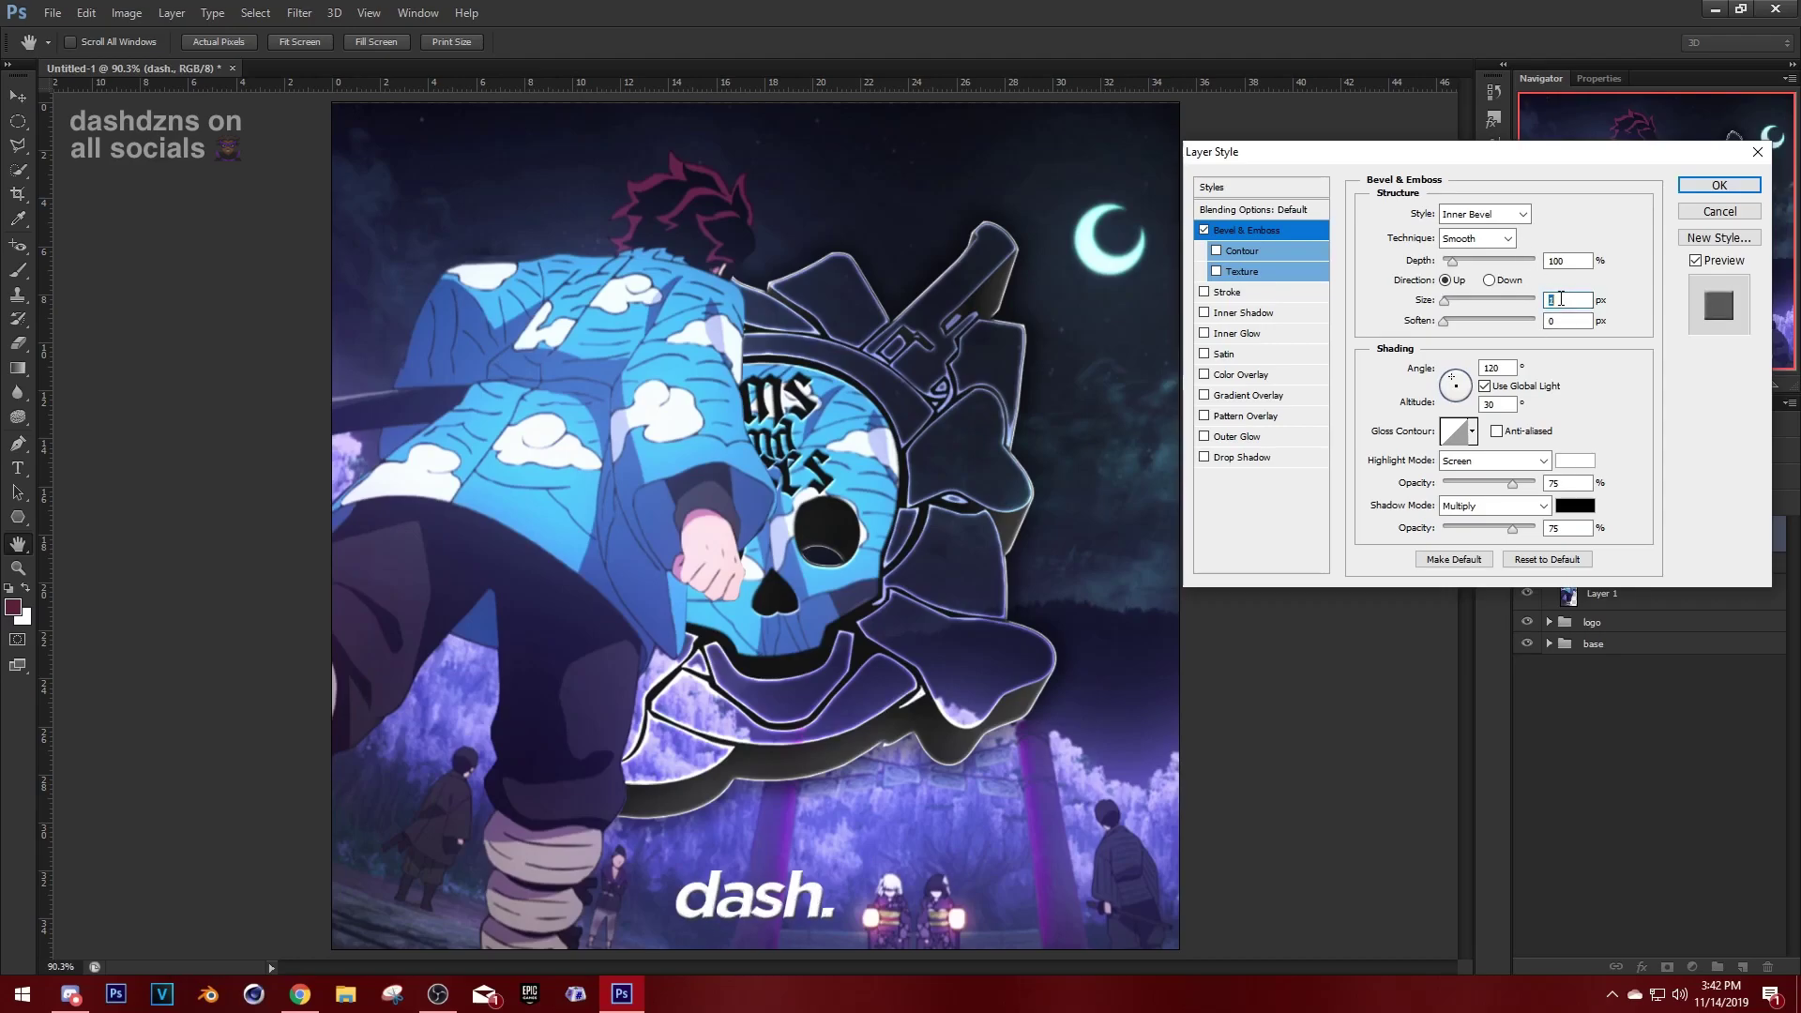
pyautogui.click(1719, 185)
# Add an Inner Shadow to the "dash." text with Soft Light blending and a lower opacity.
pyautogui.press('z')
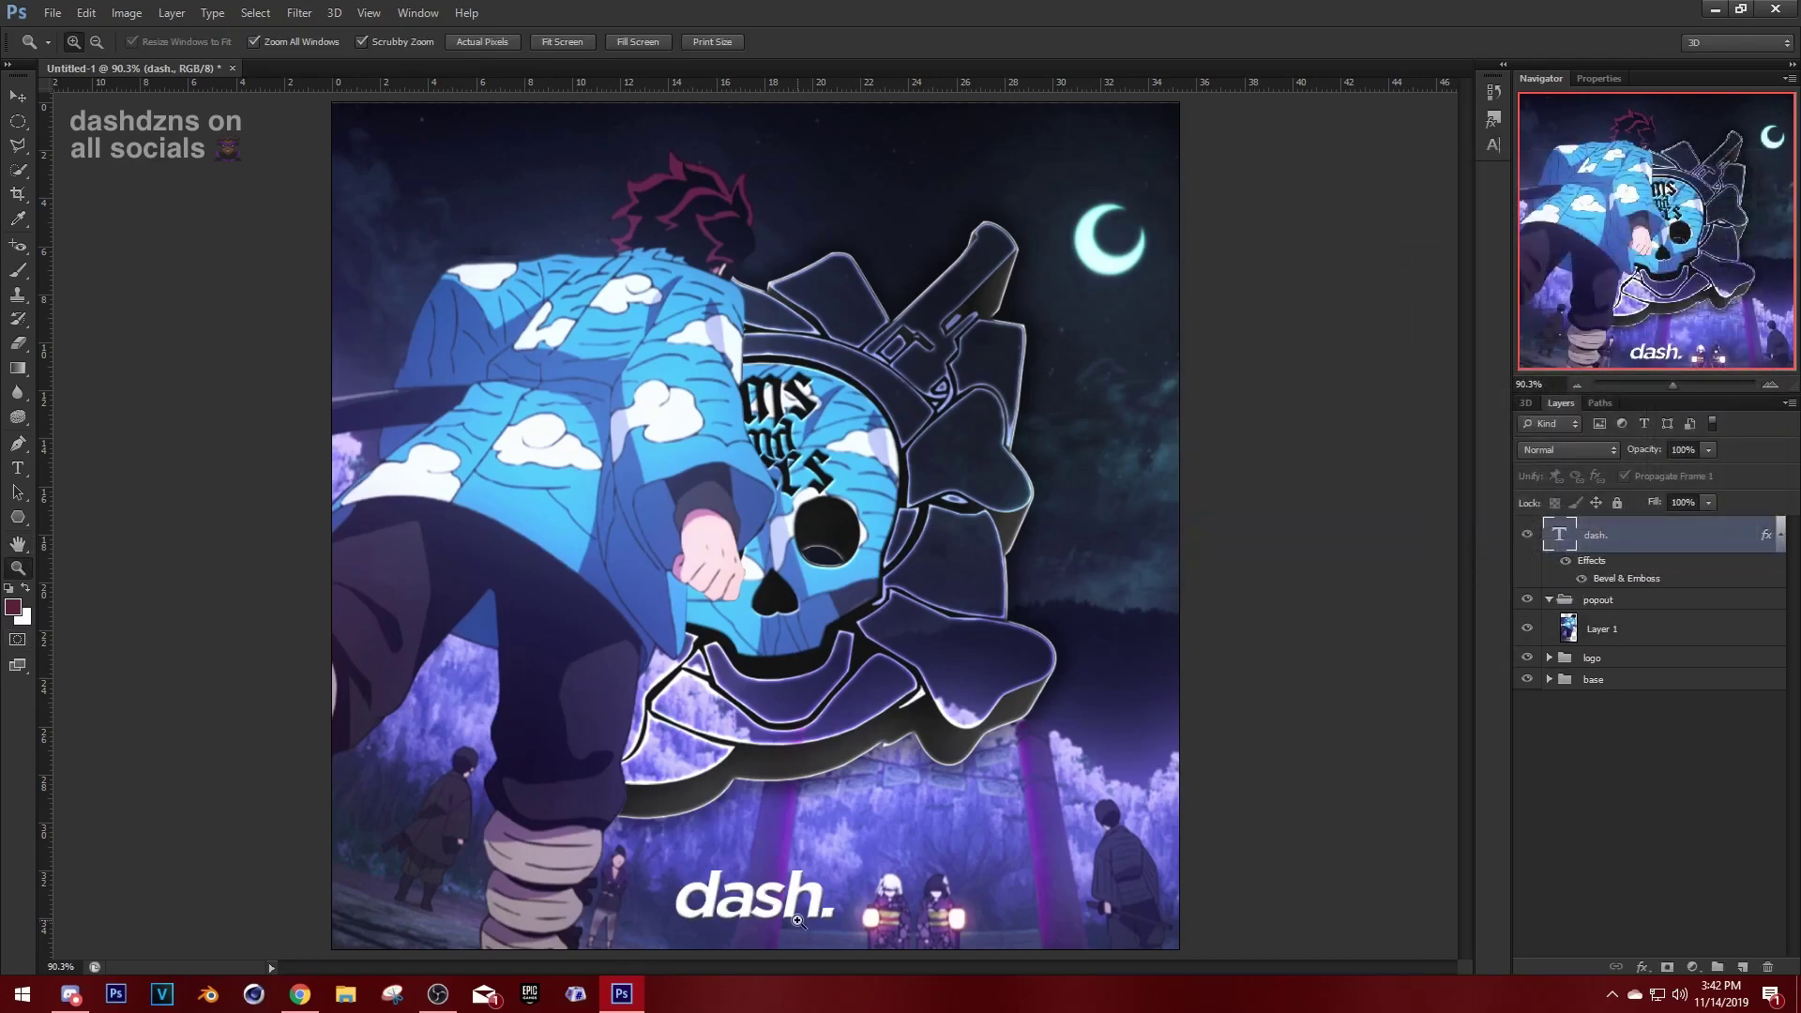
pyautogui.moveTo(807, 924); pyautogui.dragTo(914, 911)
pyautogui.scroll(-1, 924, 905)
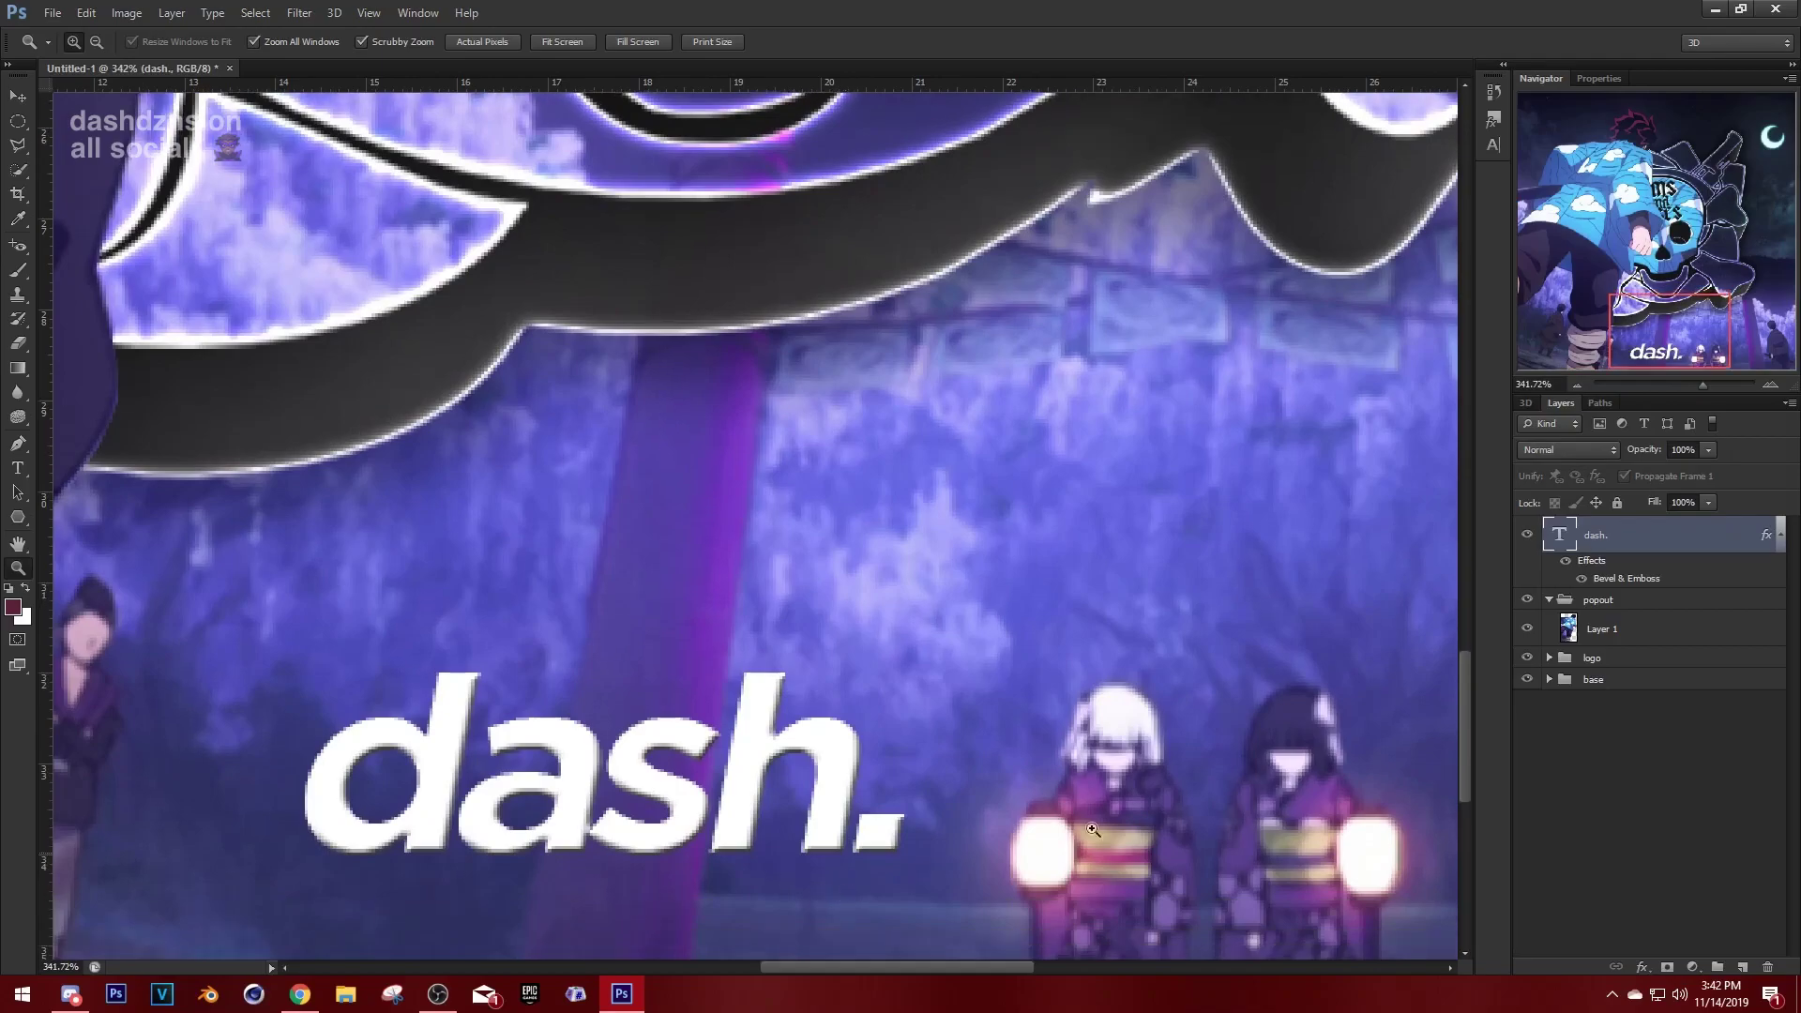
pyautogui.doubleClick(1644, 579)
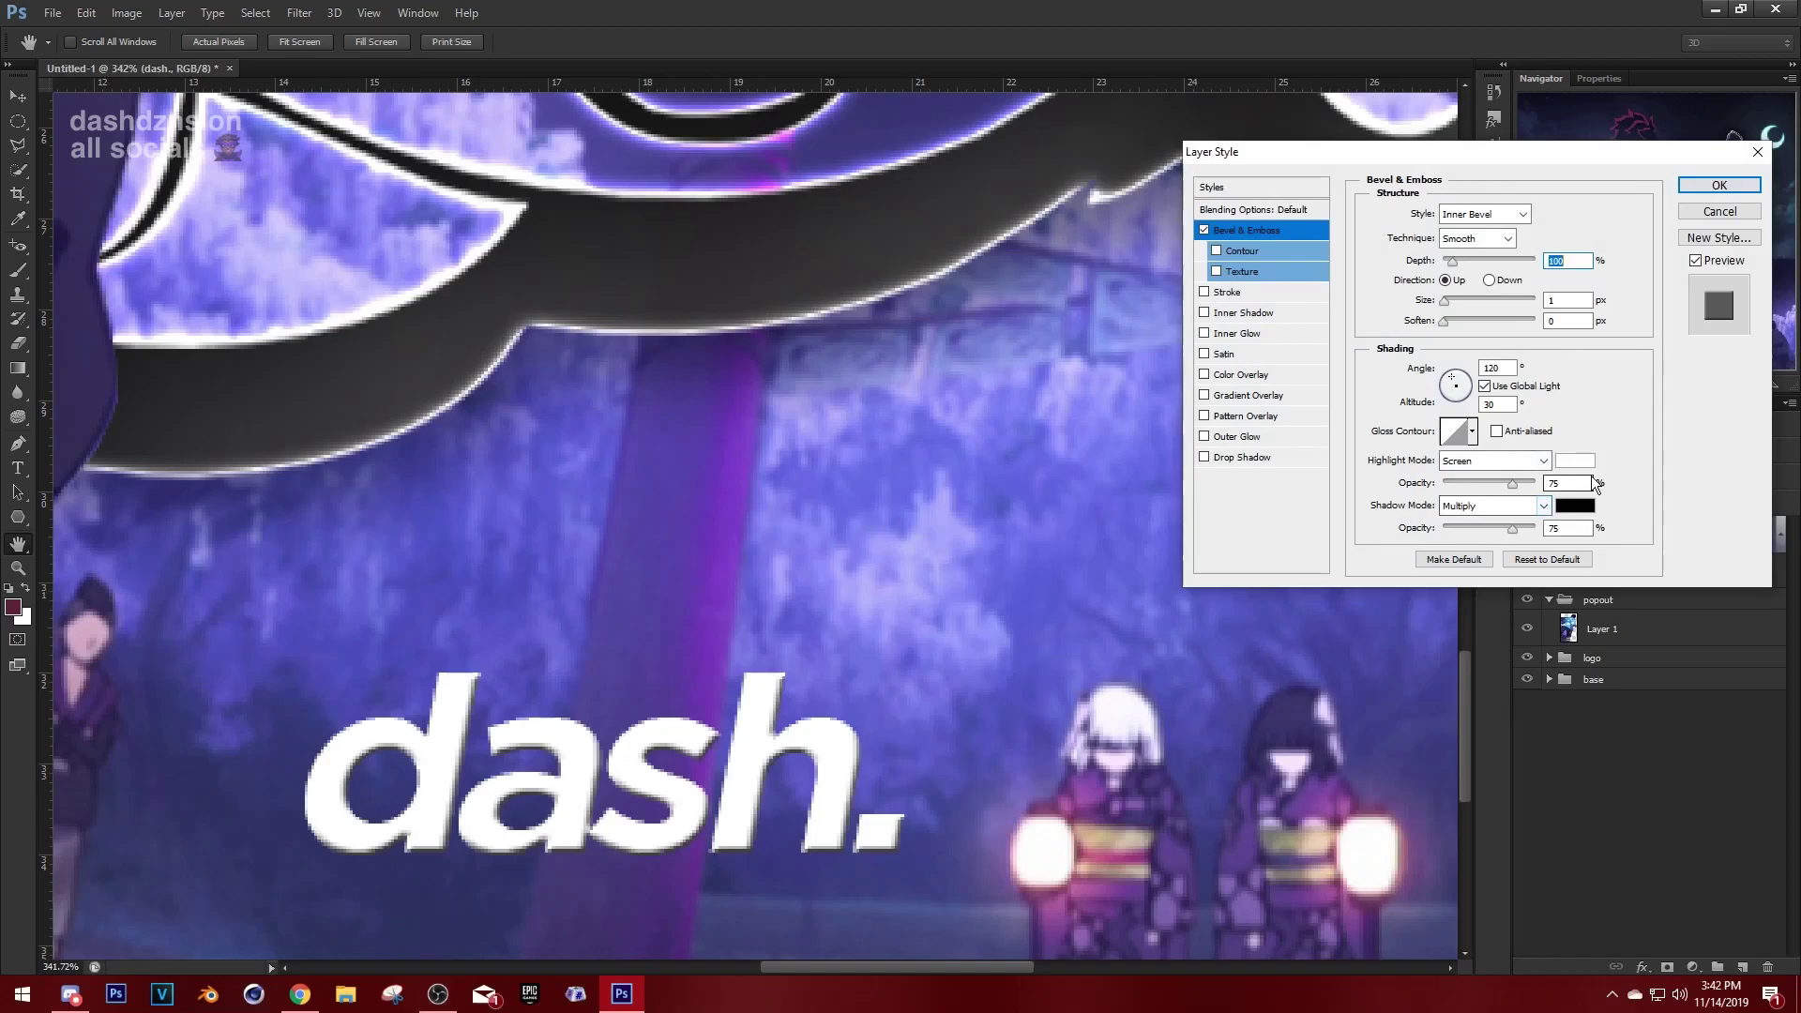
pyautogui.click(1256, 318)
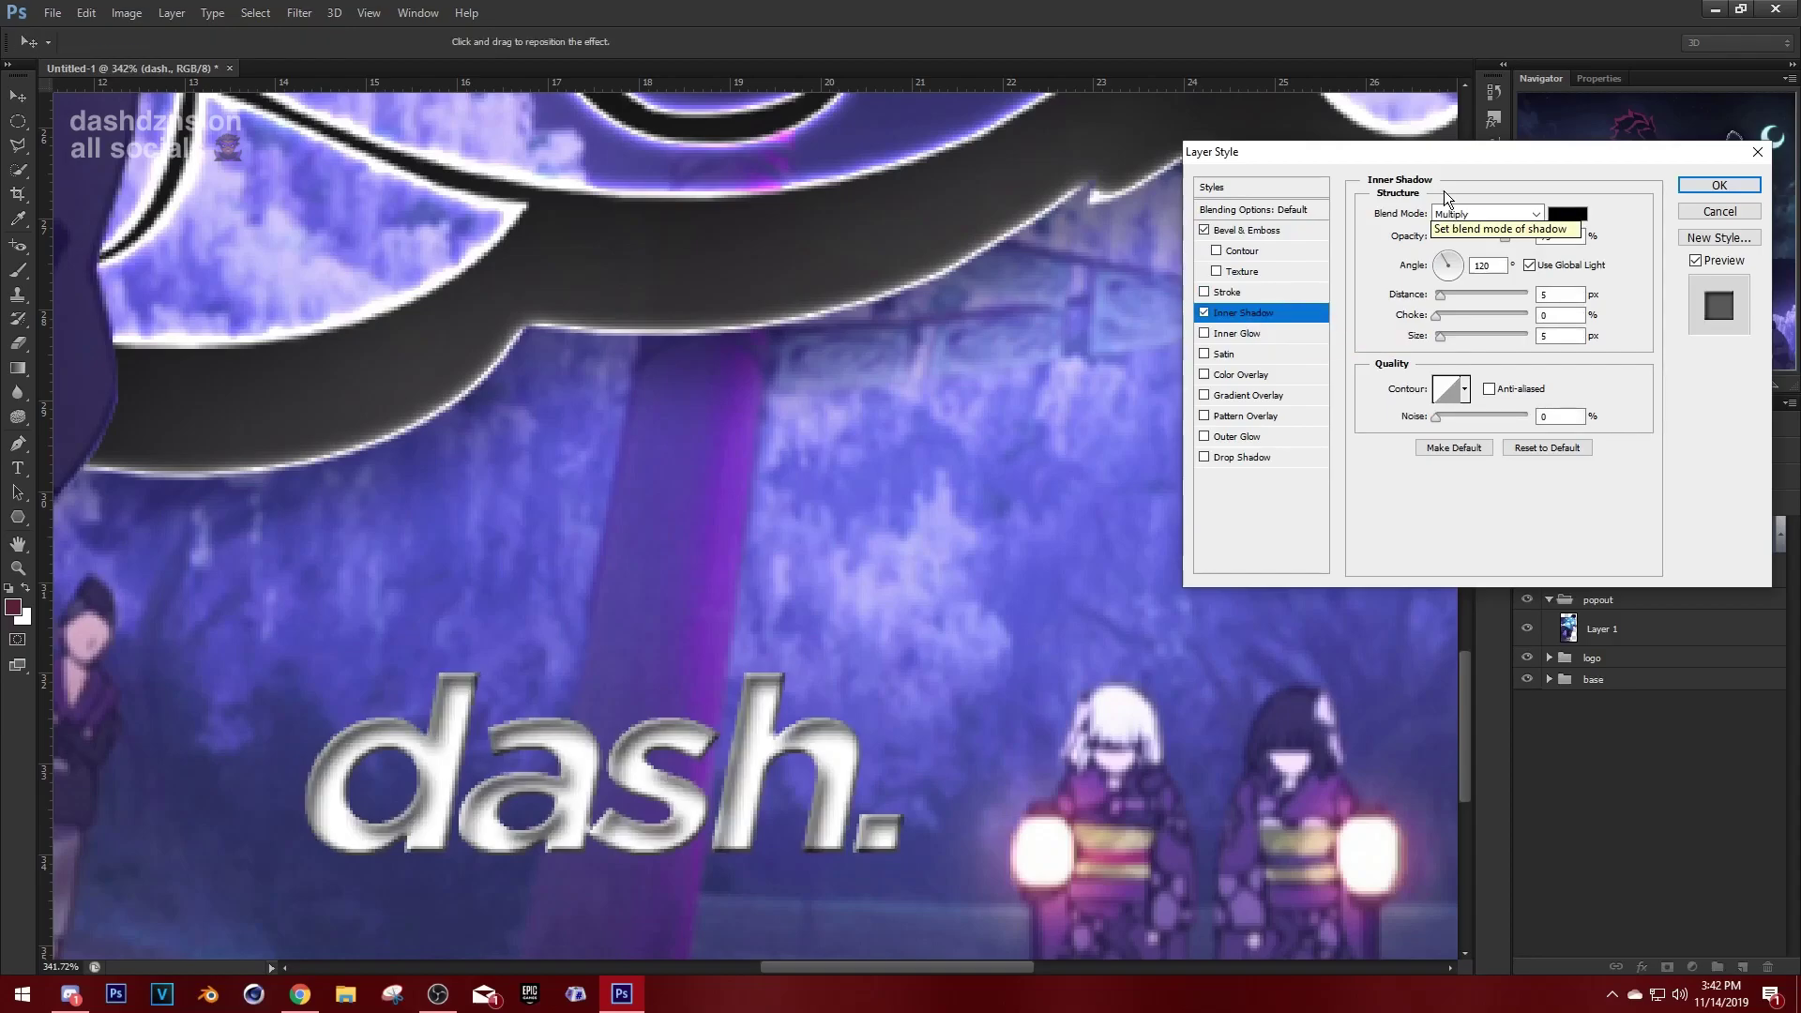
pyautogui.click(1484, 215)
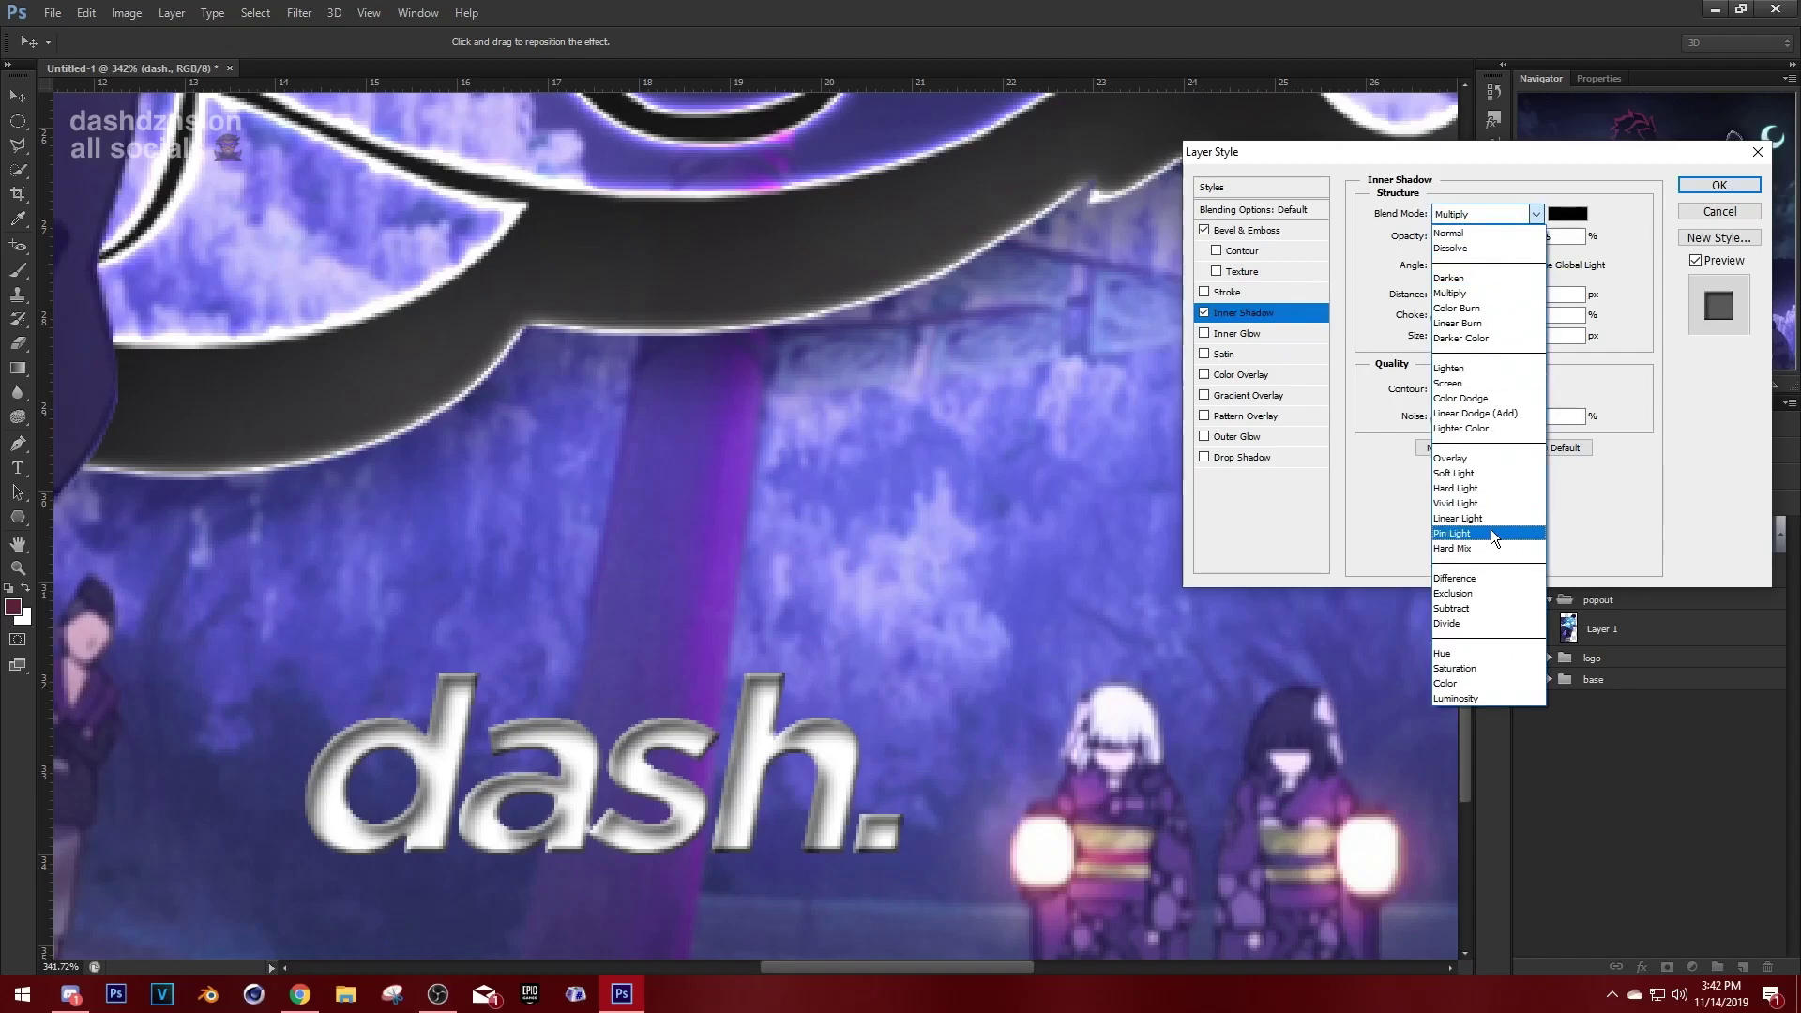
pyautogui.click(1464, 474)
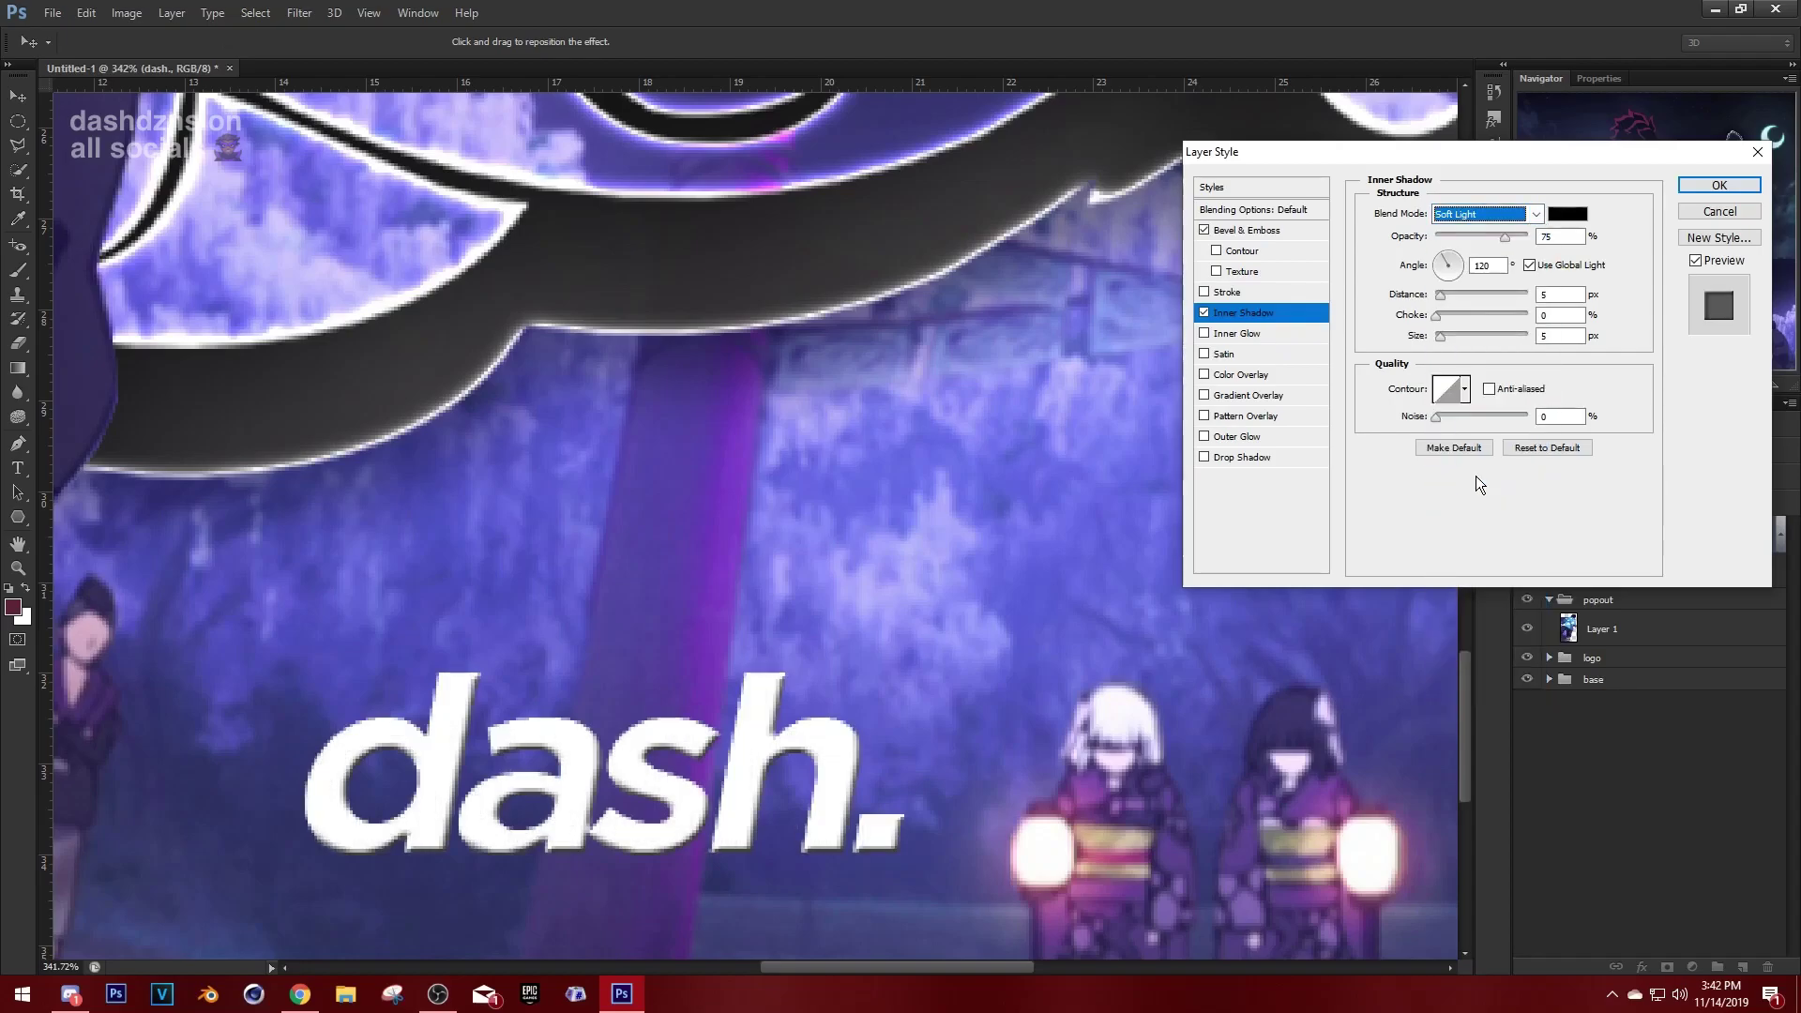
pyautogui.click(1548, 237)
pyautogui.click(1577, 237)
pyautogui.scroll(-11, 1578, 238)
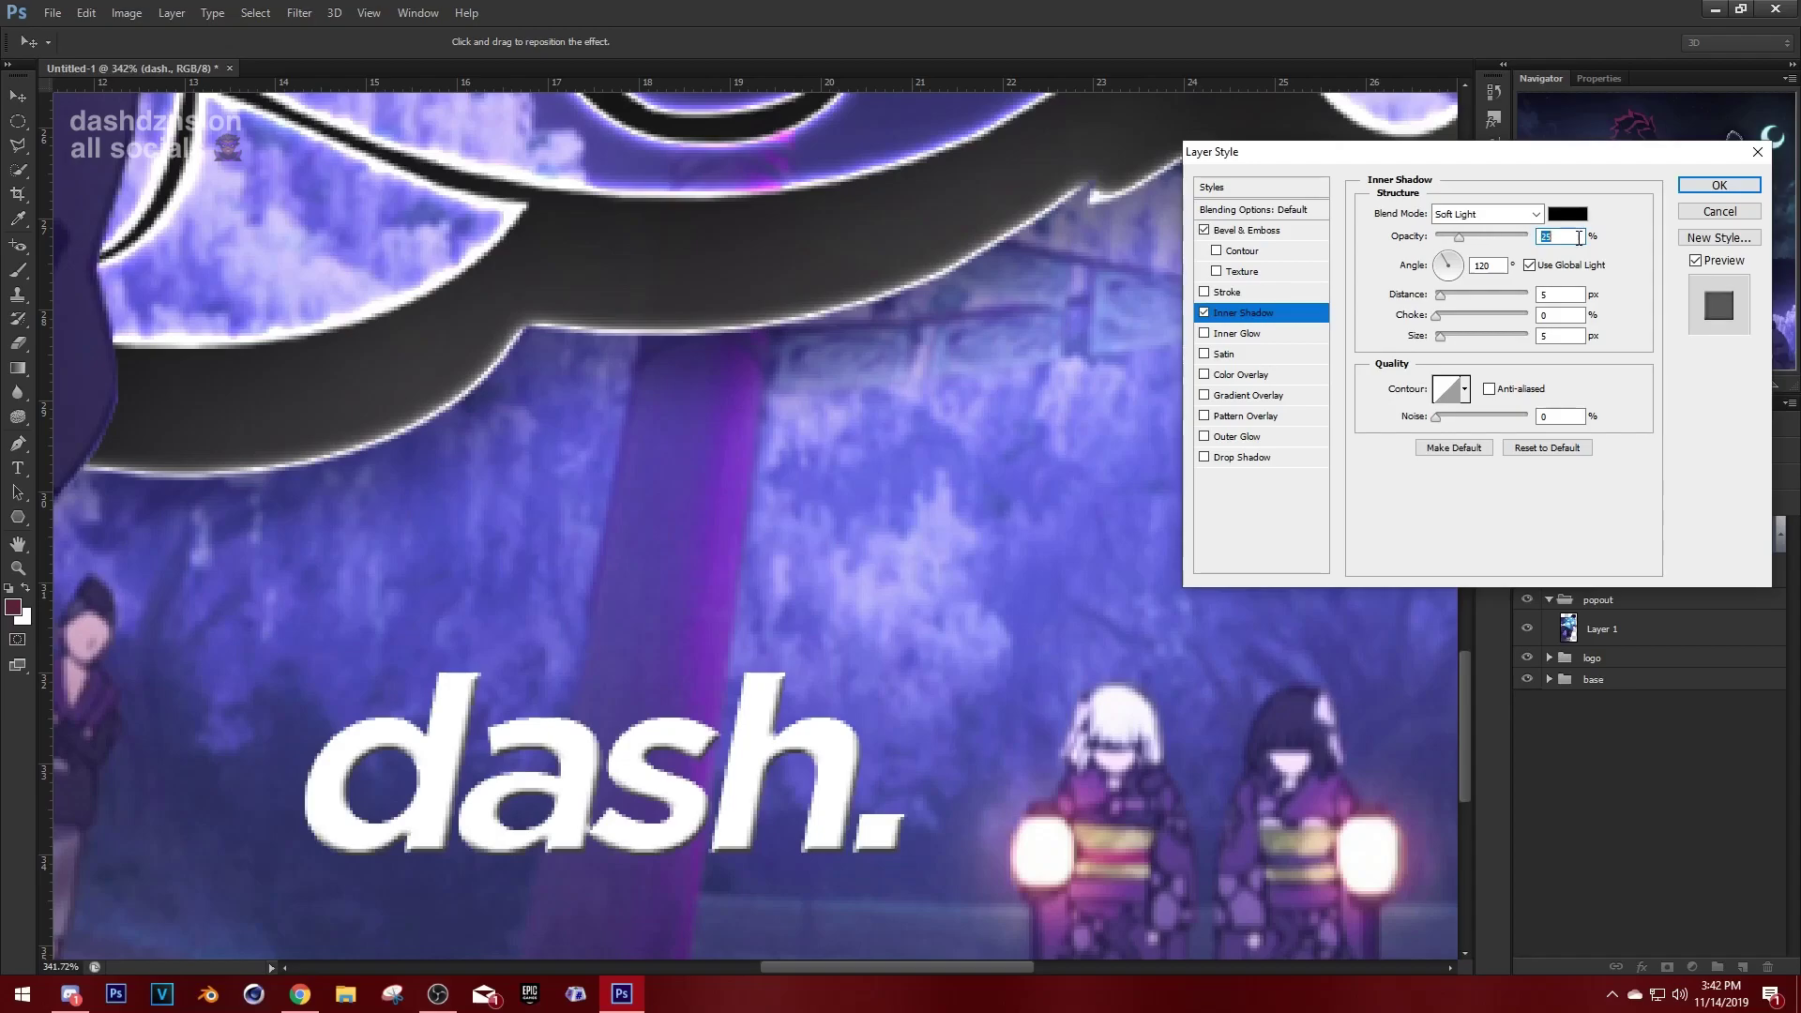
# Set the inner shadow's distance to 0 px and its opacity to 25%.
pyautogui.press('Down')
pyautogui.press('Down')
pyautogui.press('Down')
pyautogui.press('Down')
pyautogui.press('Down')
pyautogui.press('Down')
pyautogui.press('Down')
pyautogui.press('Down')
pyautogui.click(1562, 296)
pyautogui.press('Down')
pyautogui.press('Down')
pyautogui.press('Down')
pyautogui.press('Down')
pyautogui.press('Down')
pyautogui.click(1561, 239)
pyautogui.press('Up')
pyautogui.press('Up')
pyautogui.press('Up')
pyautogui.press('Up')
pyautogui.press('Up')
# Increase the inner shadow's size well above 25 px.
pyautogui.click(1560, 338)
pyautogui.press('Up')
pyautogui.press('Up')
pyautogui.press('Up')
pyautogui.press('Up')
pyautogui.press('Up')
pyautogui.press('Up')
pyautogui.press('Up')
pyautogui.press('Up')
pyautogui.press('Up')
pyautogui.press('Up')
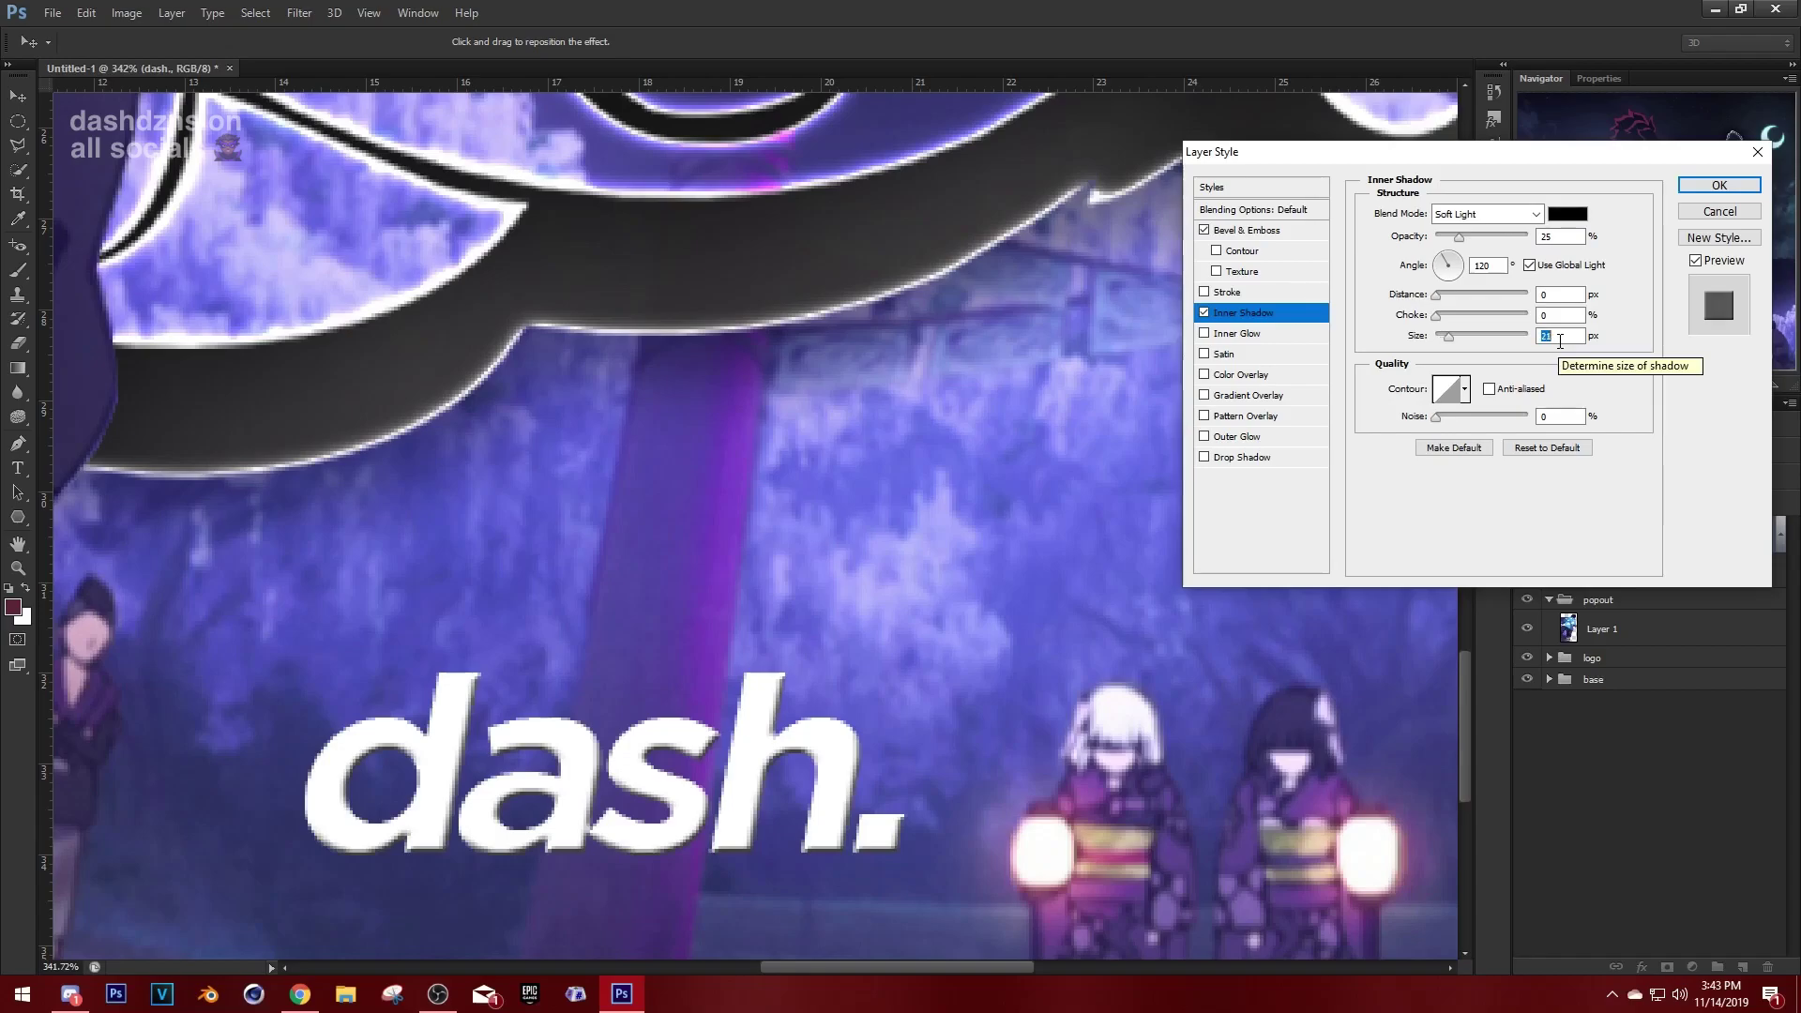
pyautogui.press('Up')
pyautogui.press('Up')
pyautogui.press('Up')
pyautogui.press('Up')
pyautogui.press('Up')
pyautogui.press('Up')
pyautogui.press('Up')
pyautogui.press('Up')
pyautogui.press('Up')
pyautogui.press('Up')
pyautogui.press('Up')
pyautogui.press('Up')
pyautogui.press('Up')
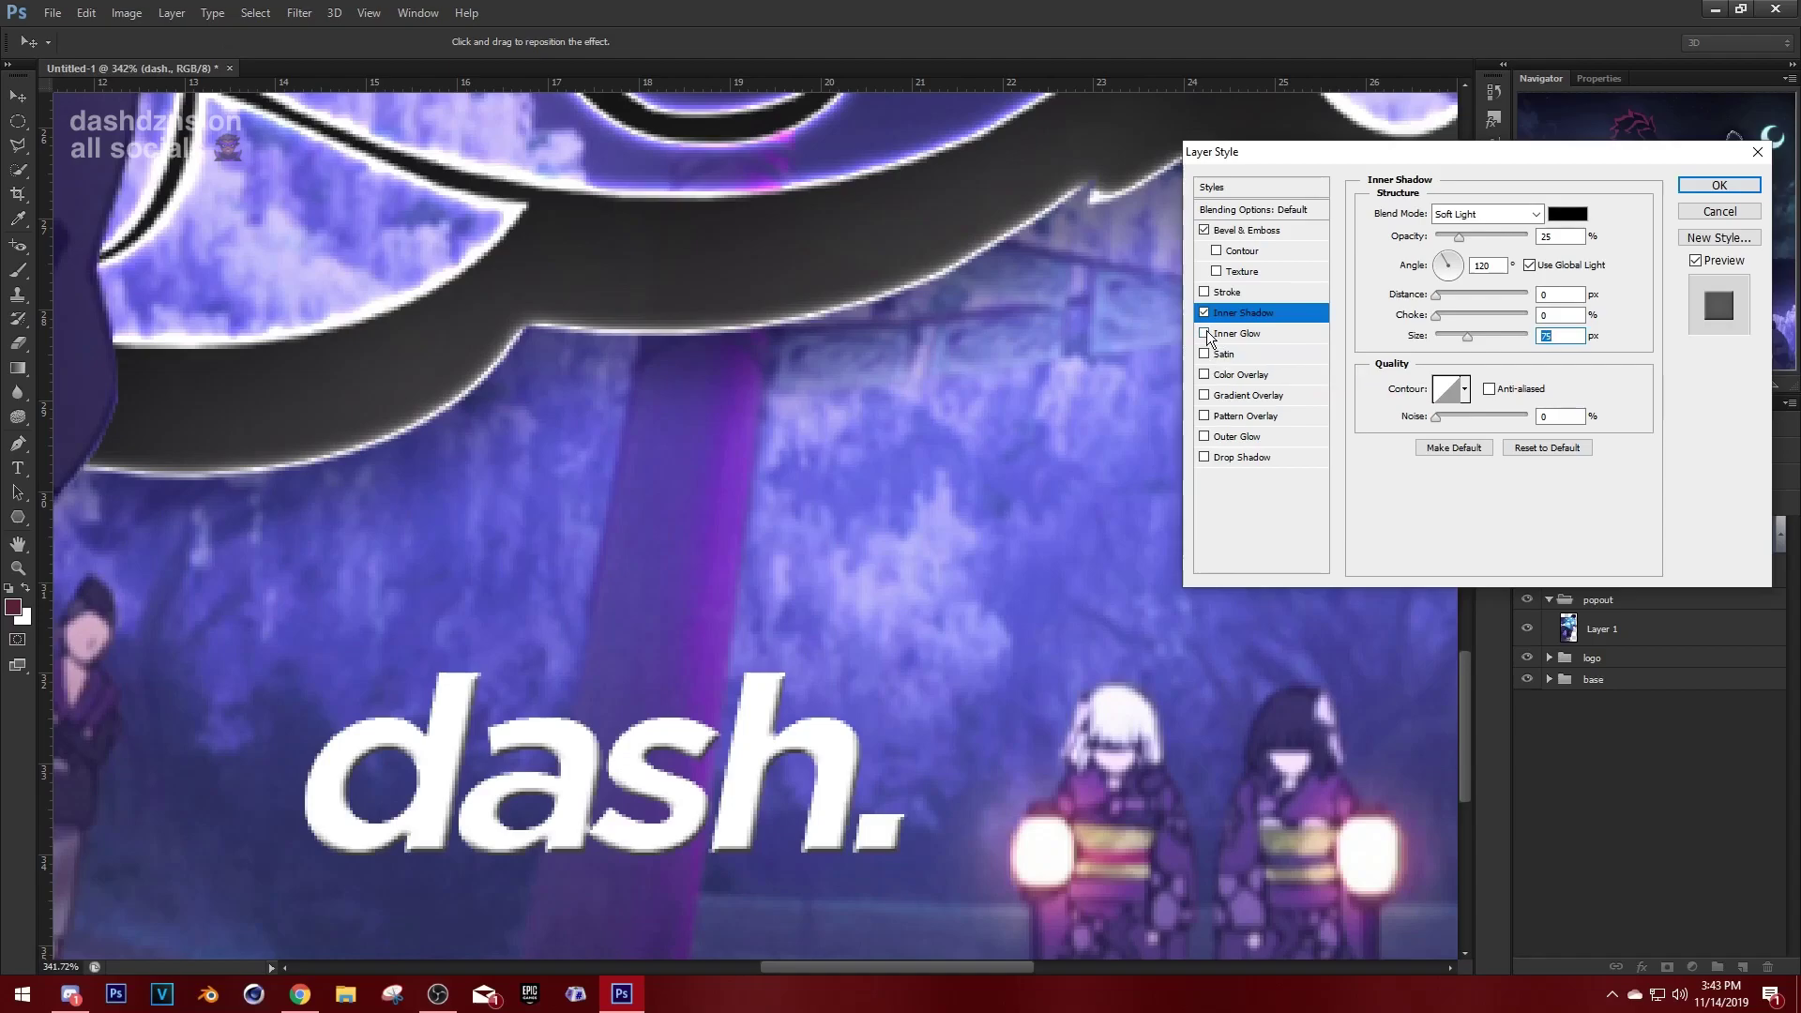
# Add a white (ffffff) Inner Glow to the "dash." text with Color Dodge blending and a size of 2 px.
pyautogui.click(1234, 334)
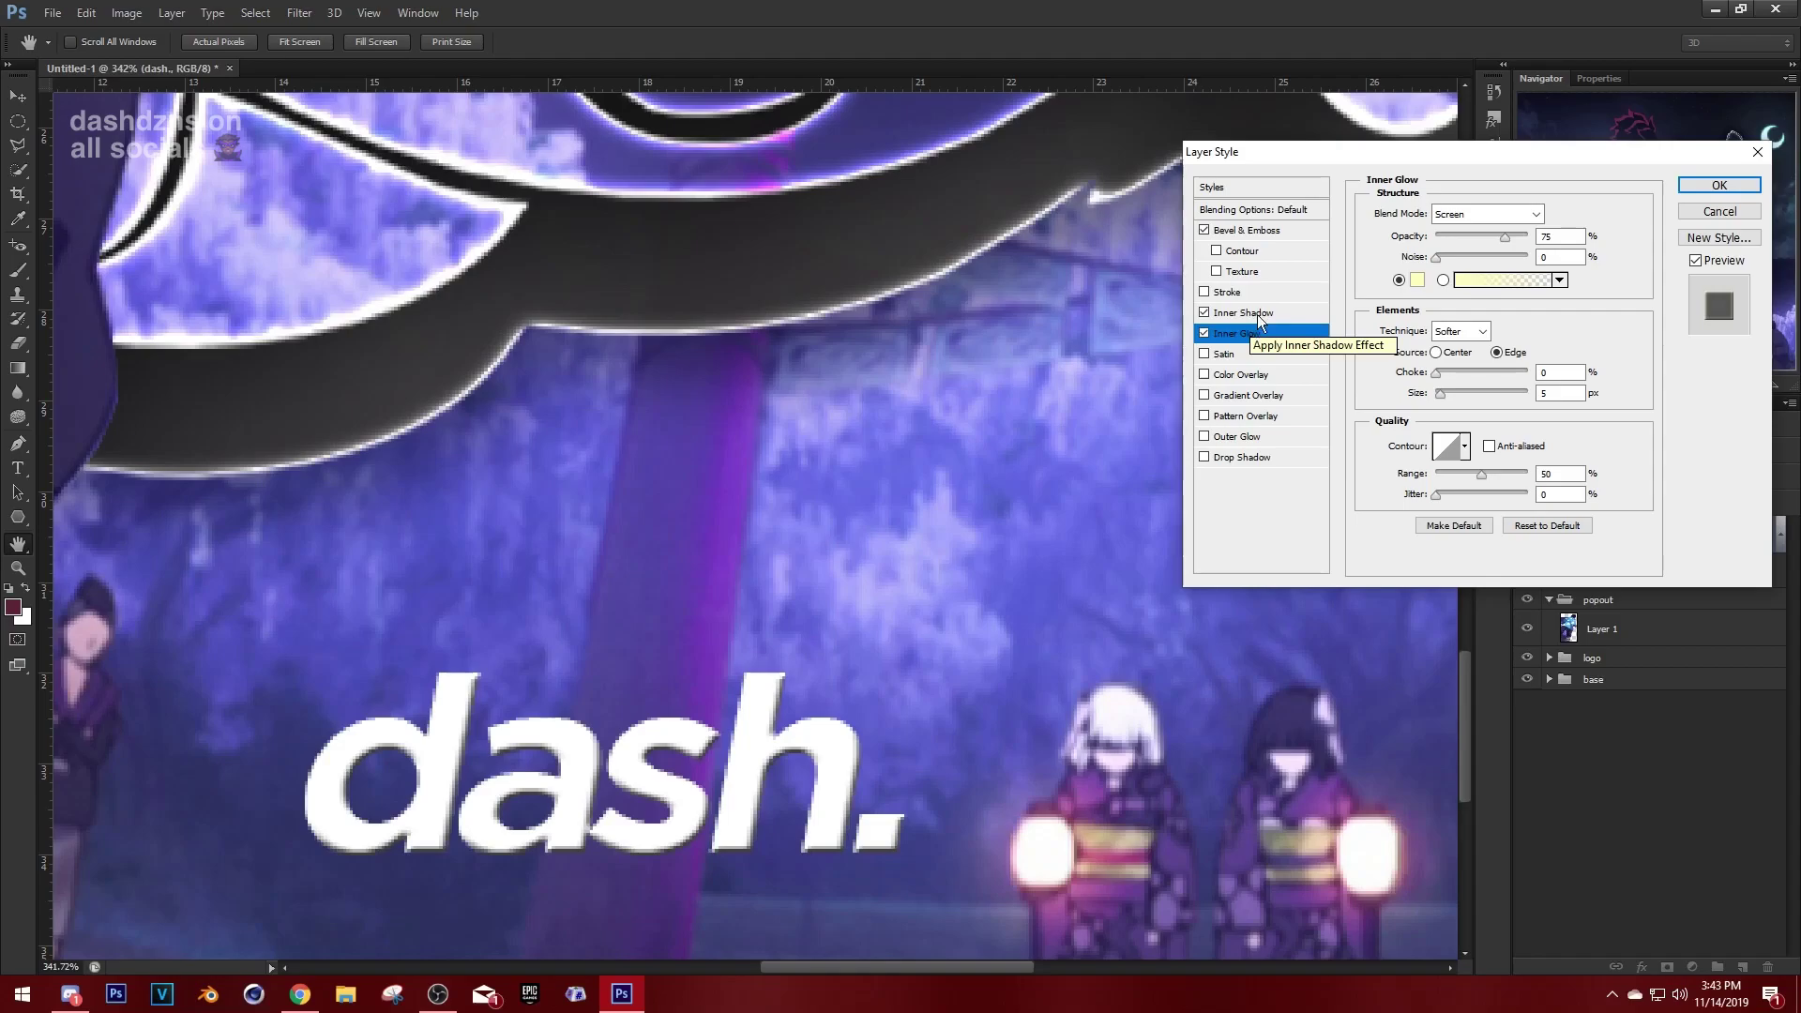
pyautogui.click(1463, 214)
pyautogui.click(1460, 398)
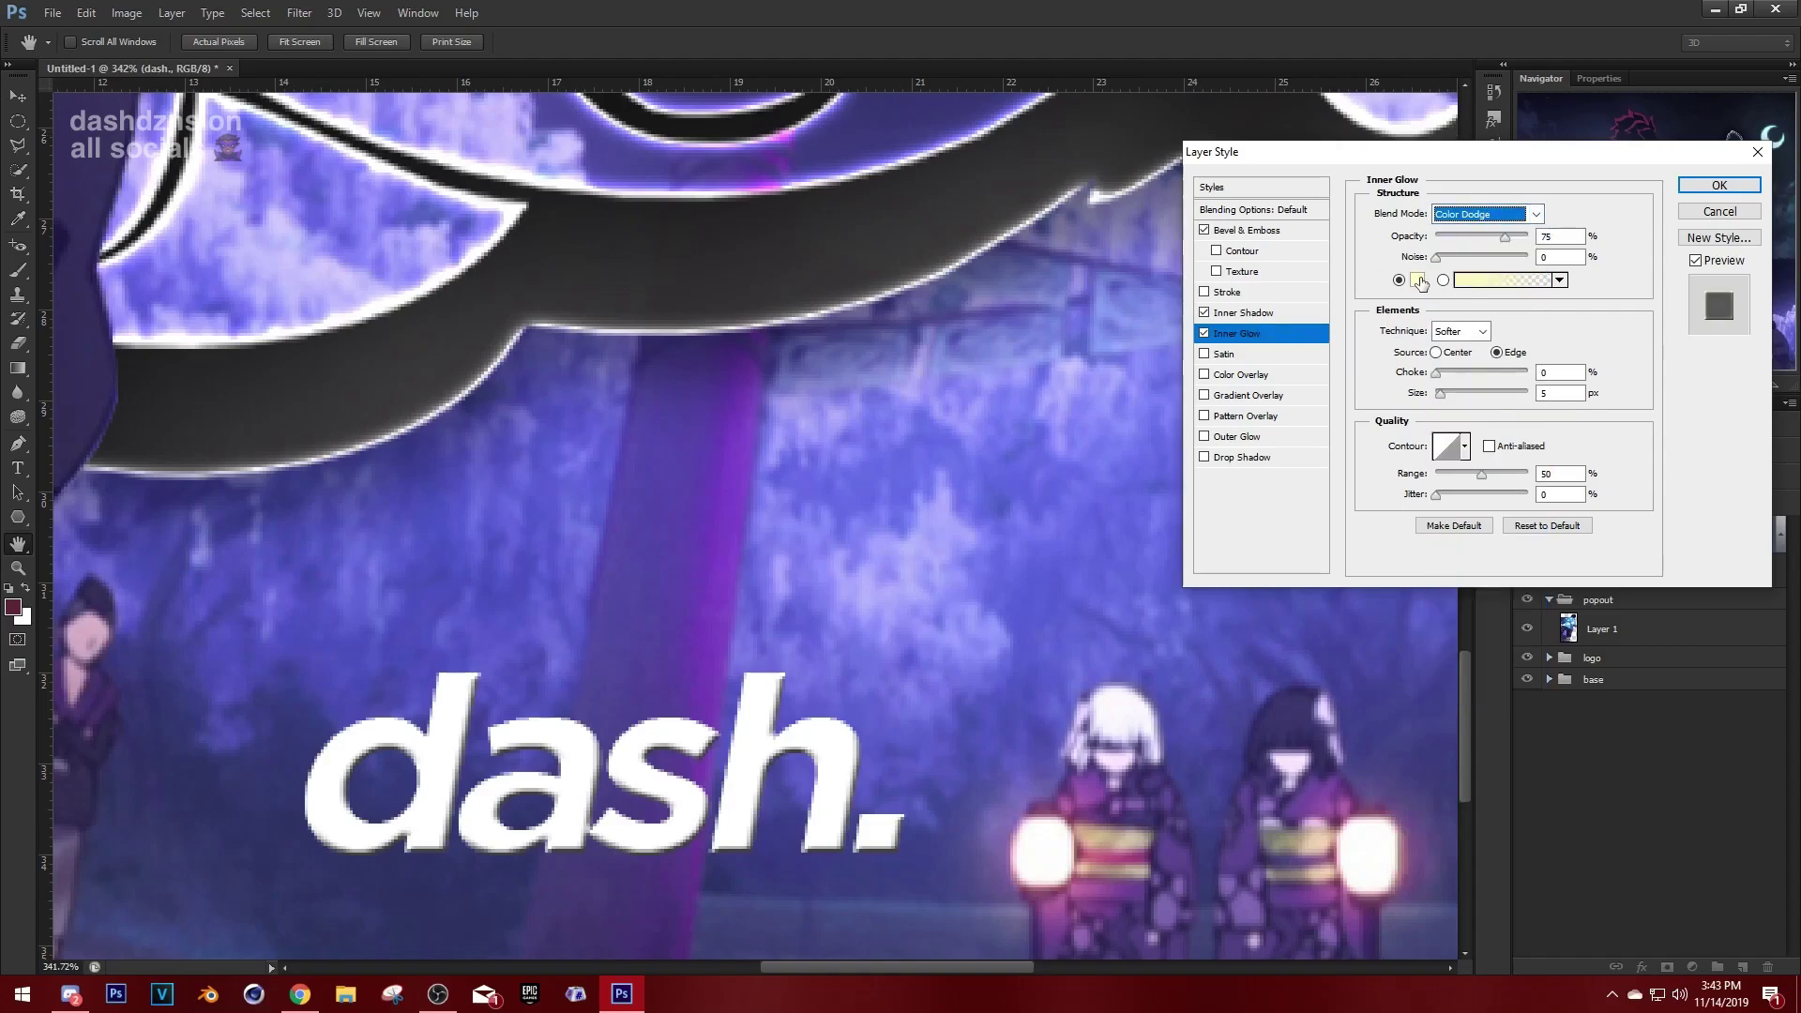
pyautogui.click(1416, 280)
pyautogui.click(891, 216)
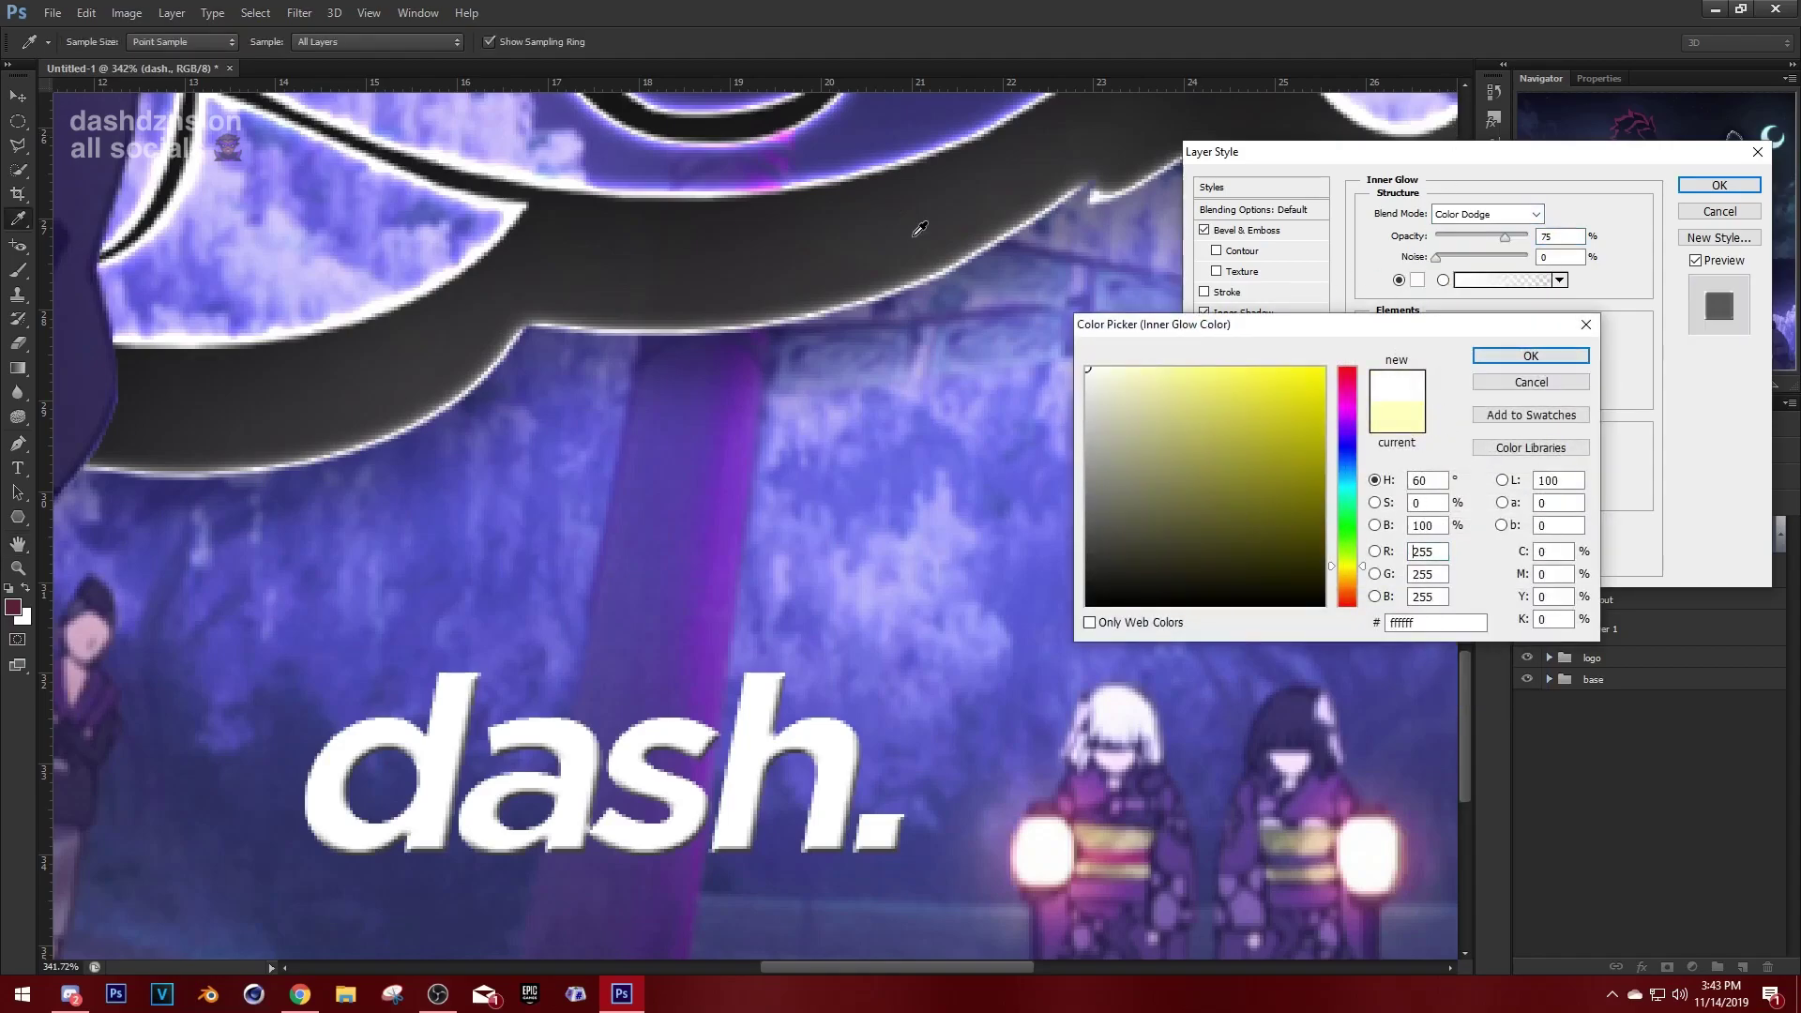
pyautogui.click(1505, 358)
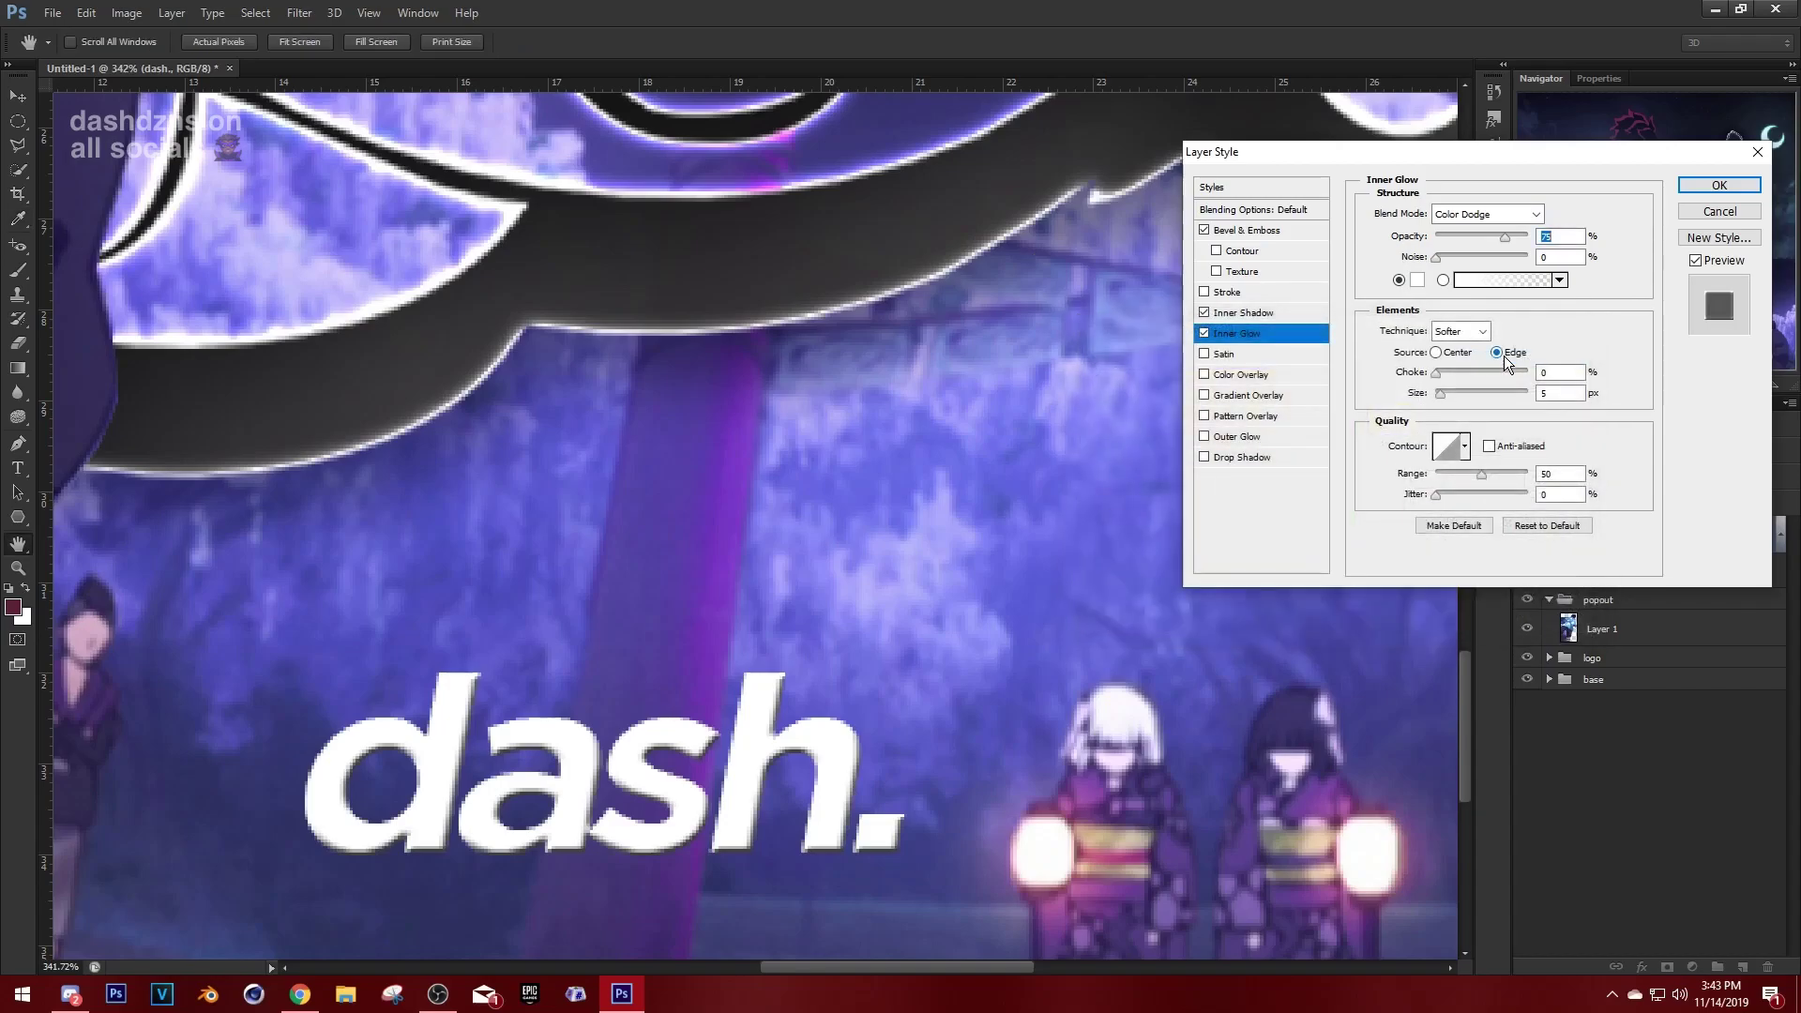
pyautogui.click(1560, 394)
pyautogui.press('Down')
pyautogui.press('Down')
pyautogui.press('Down')
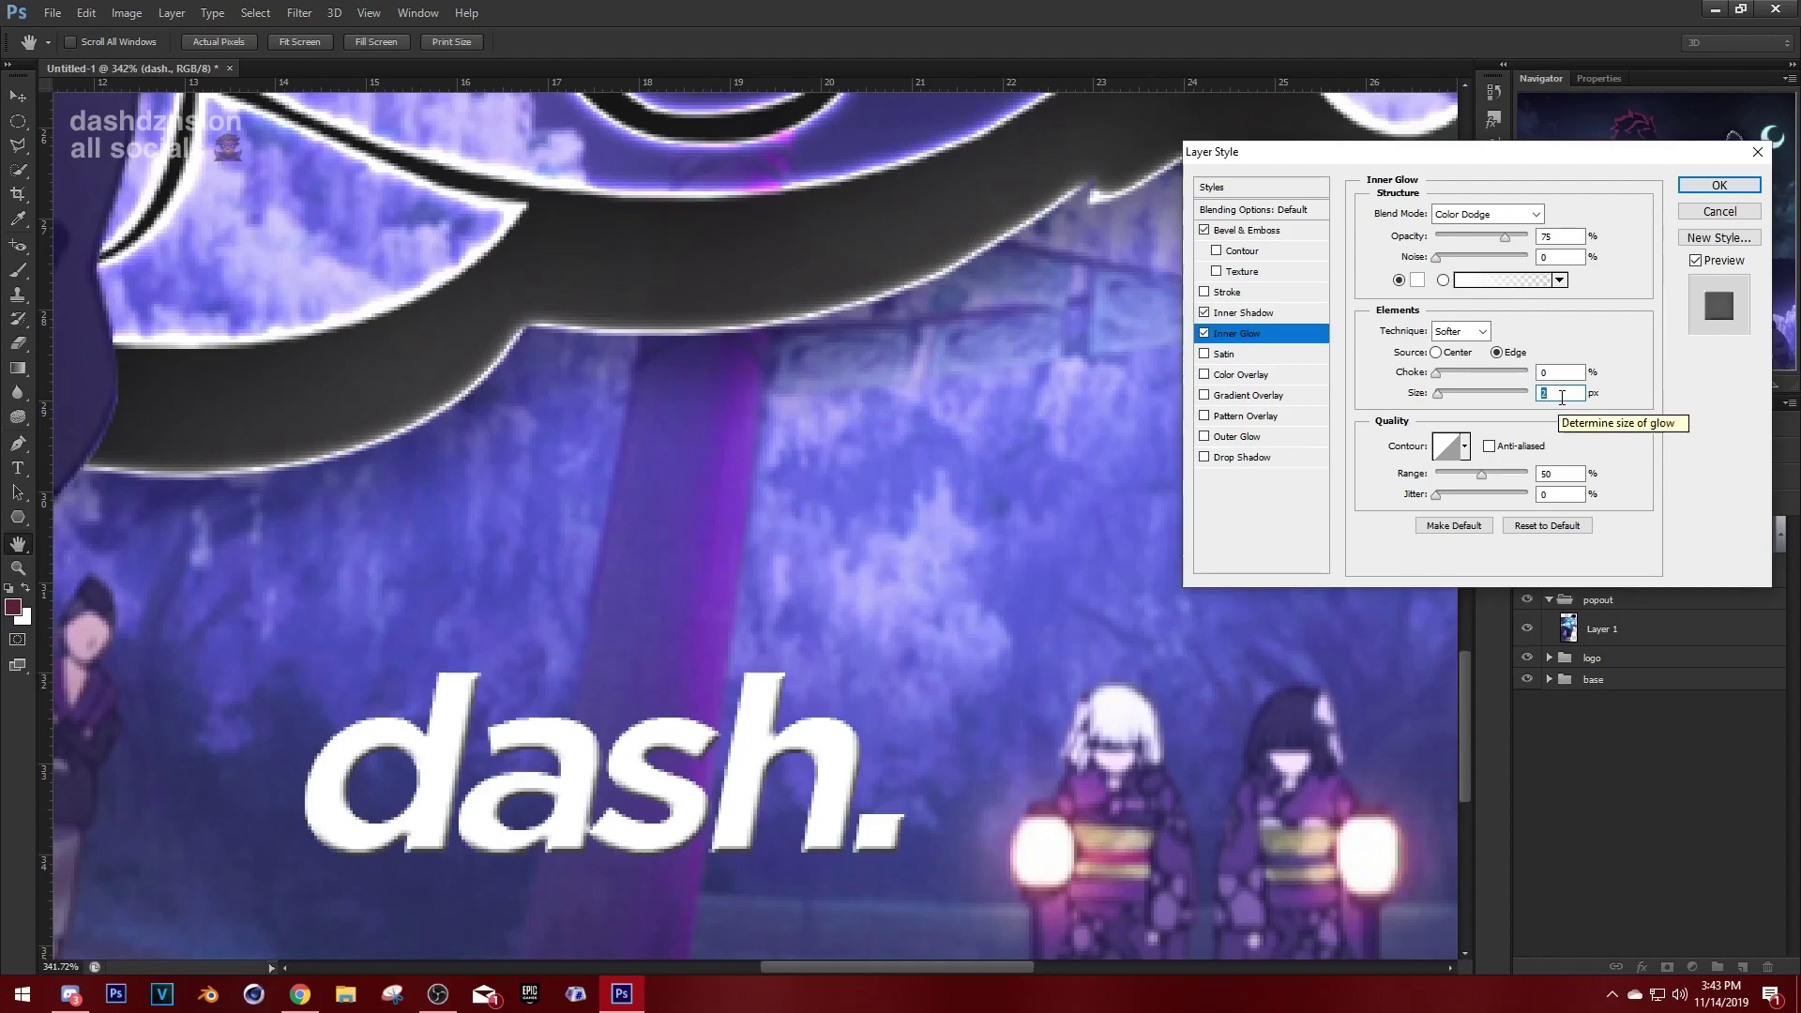
# Add a black Satin effect to the "dash." text and reduce its opacity to 30%.
pyautogui.click(1240, 355)
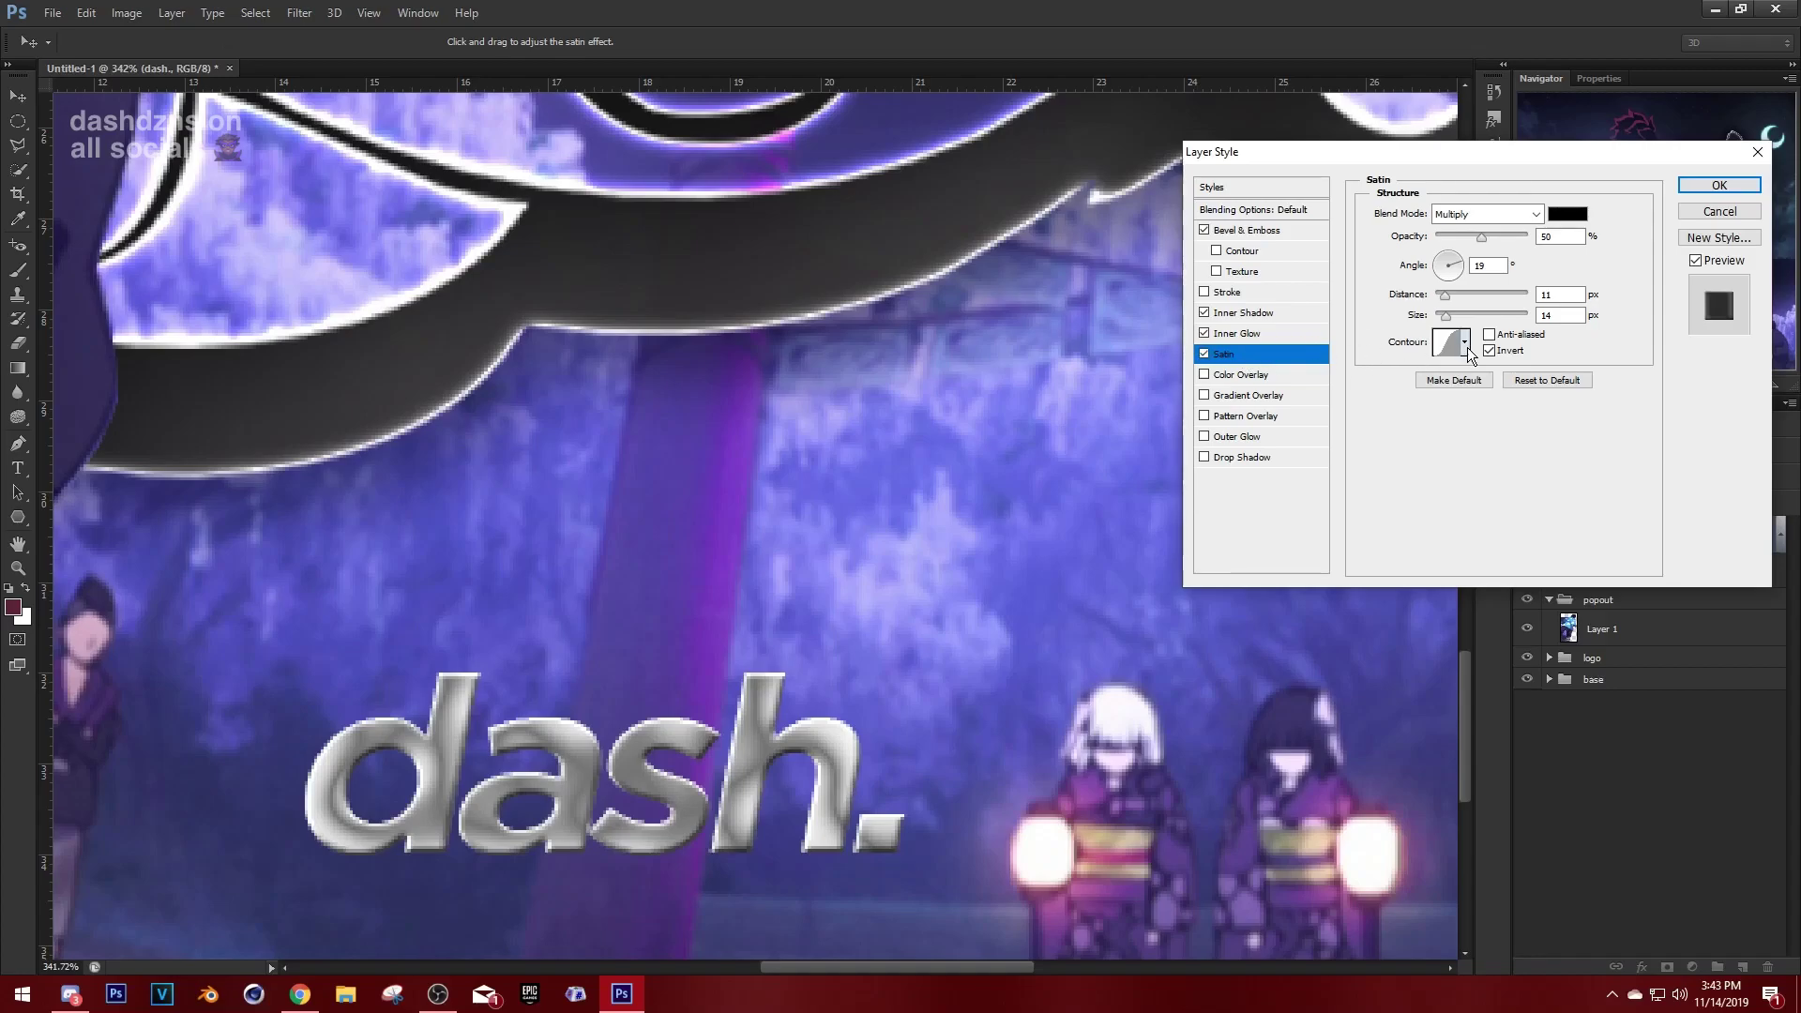
pyautogui.click(1562, 236)
pyautogui.scroll(-19, 1576, 237)
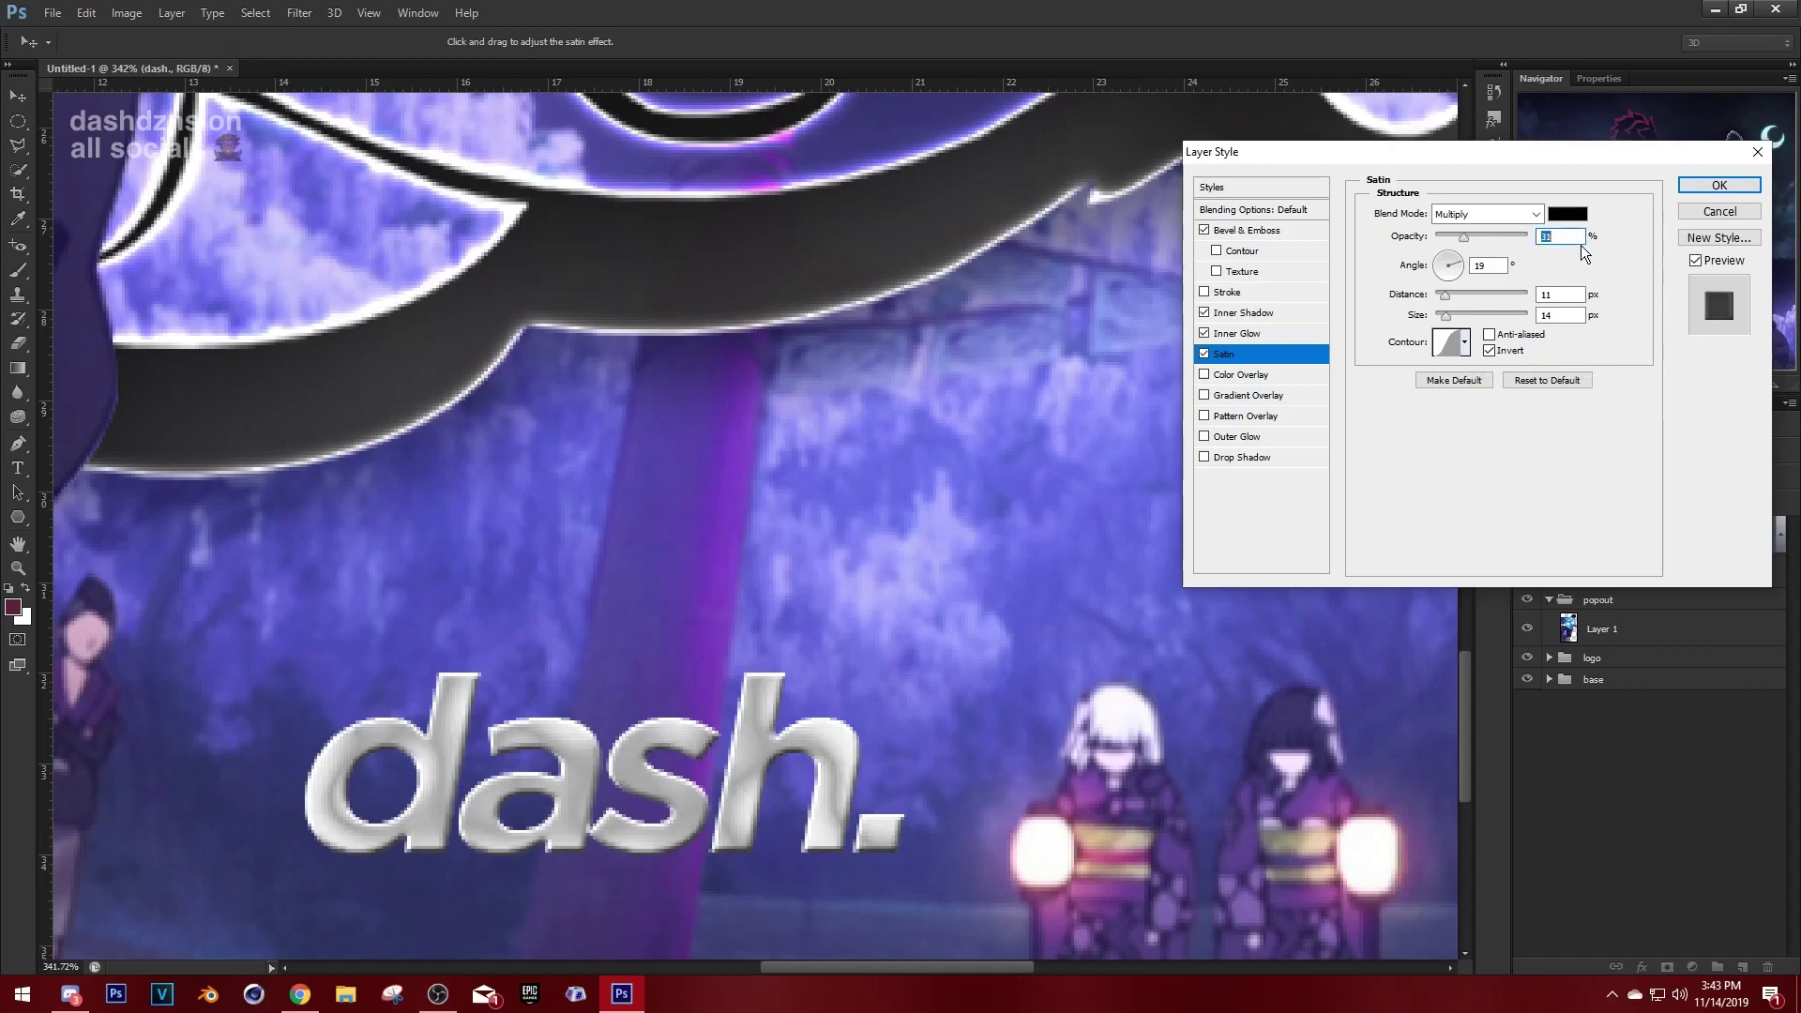
pyautogui.scroll(-7, 1580, 244)
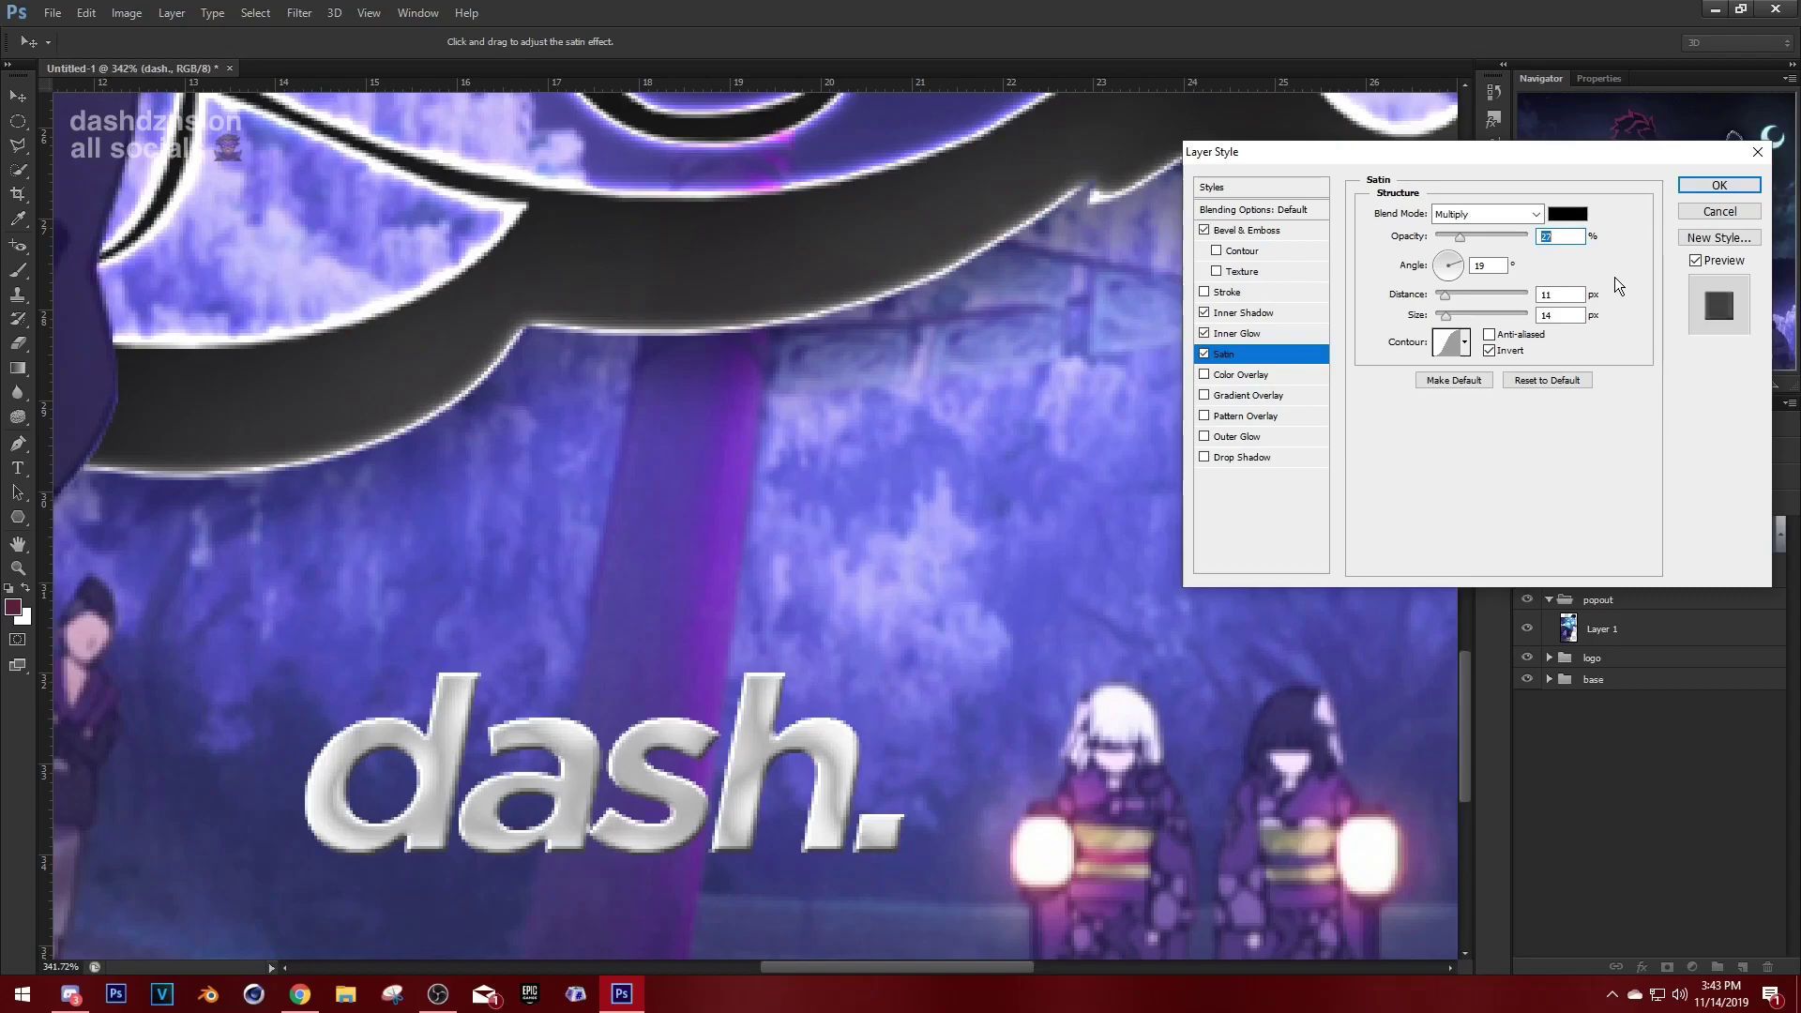
pyautogui.scroll(11, 1613, 277)
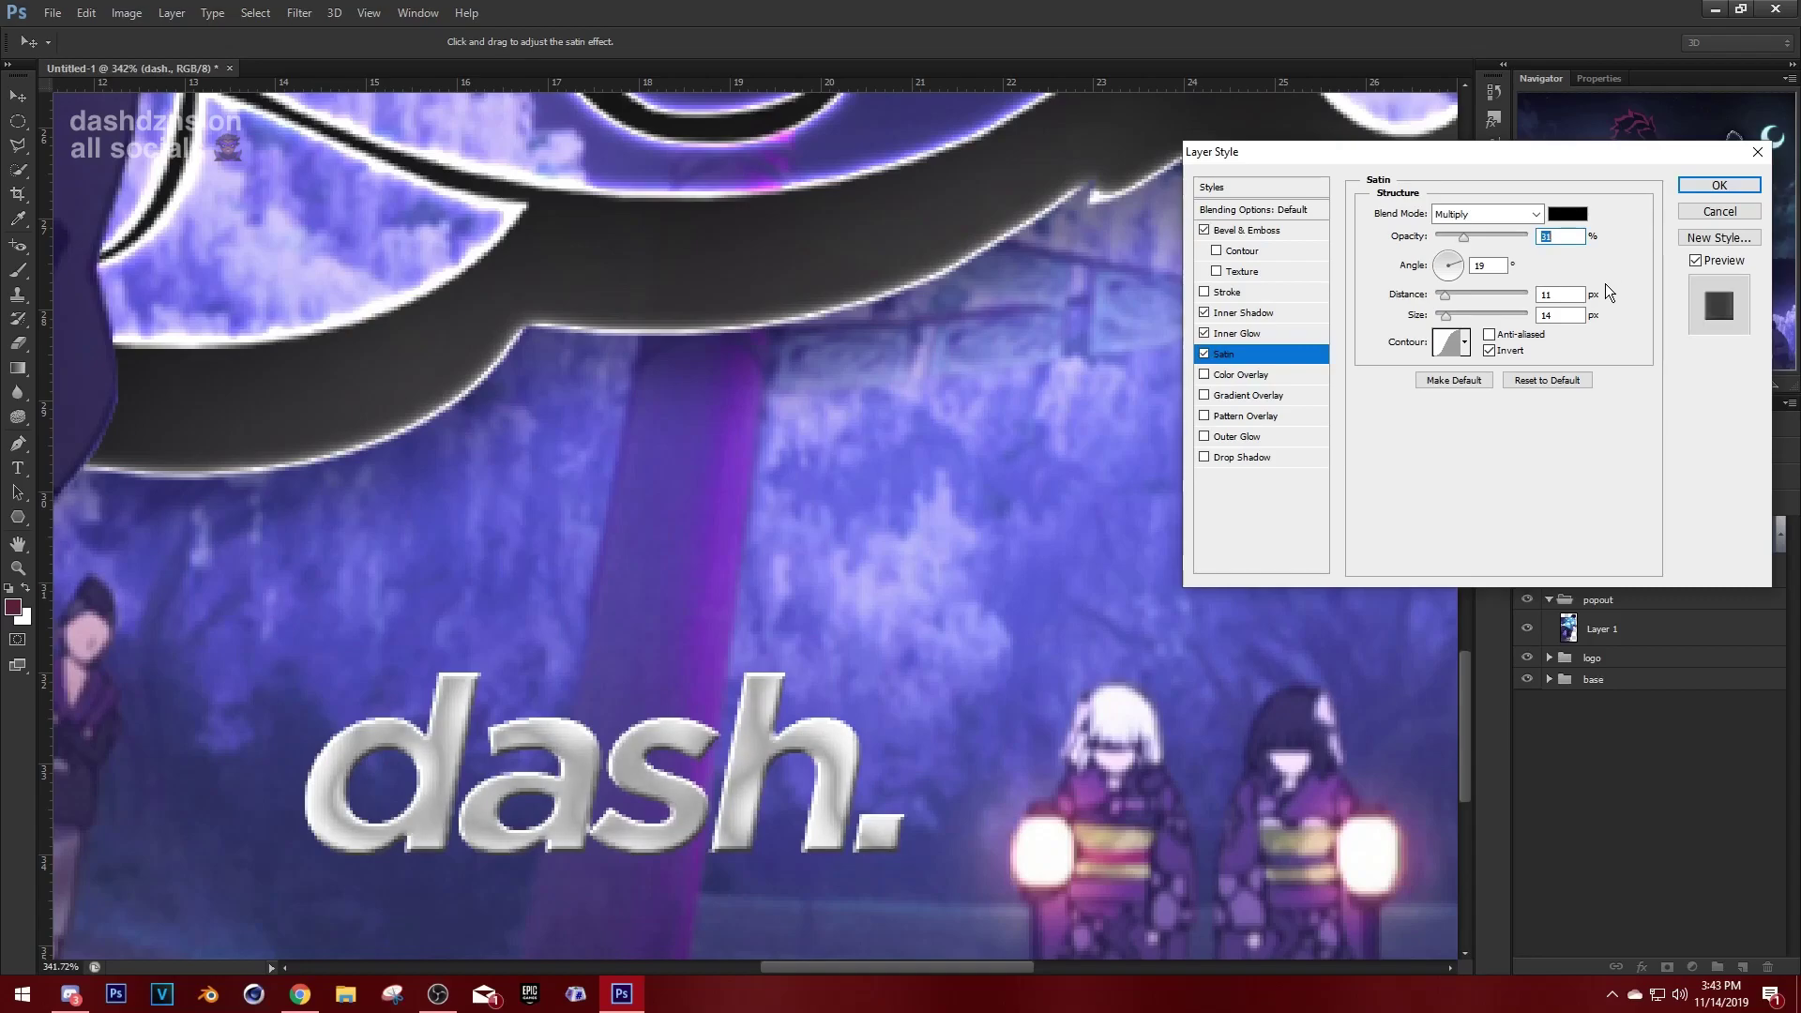
pyautogui.scroll(-9, 1606, 283)
# Set the satin effect's distance to 80 px and increase its size moderately.
pyautogui.click(1564, 294)
pyautogui.moveTo(1449, 297); pyautogui.dragTo(1488, 307)
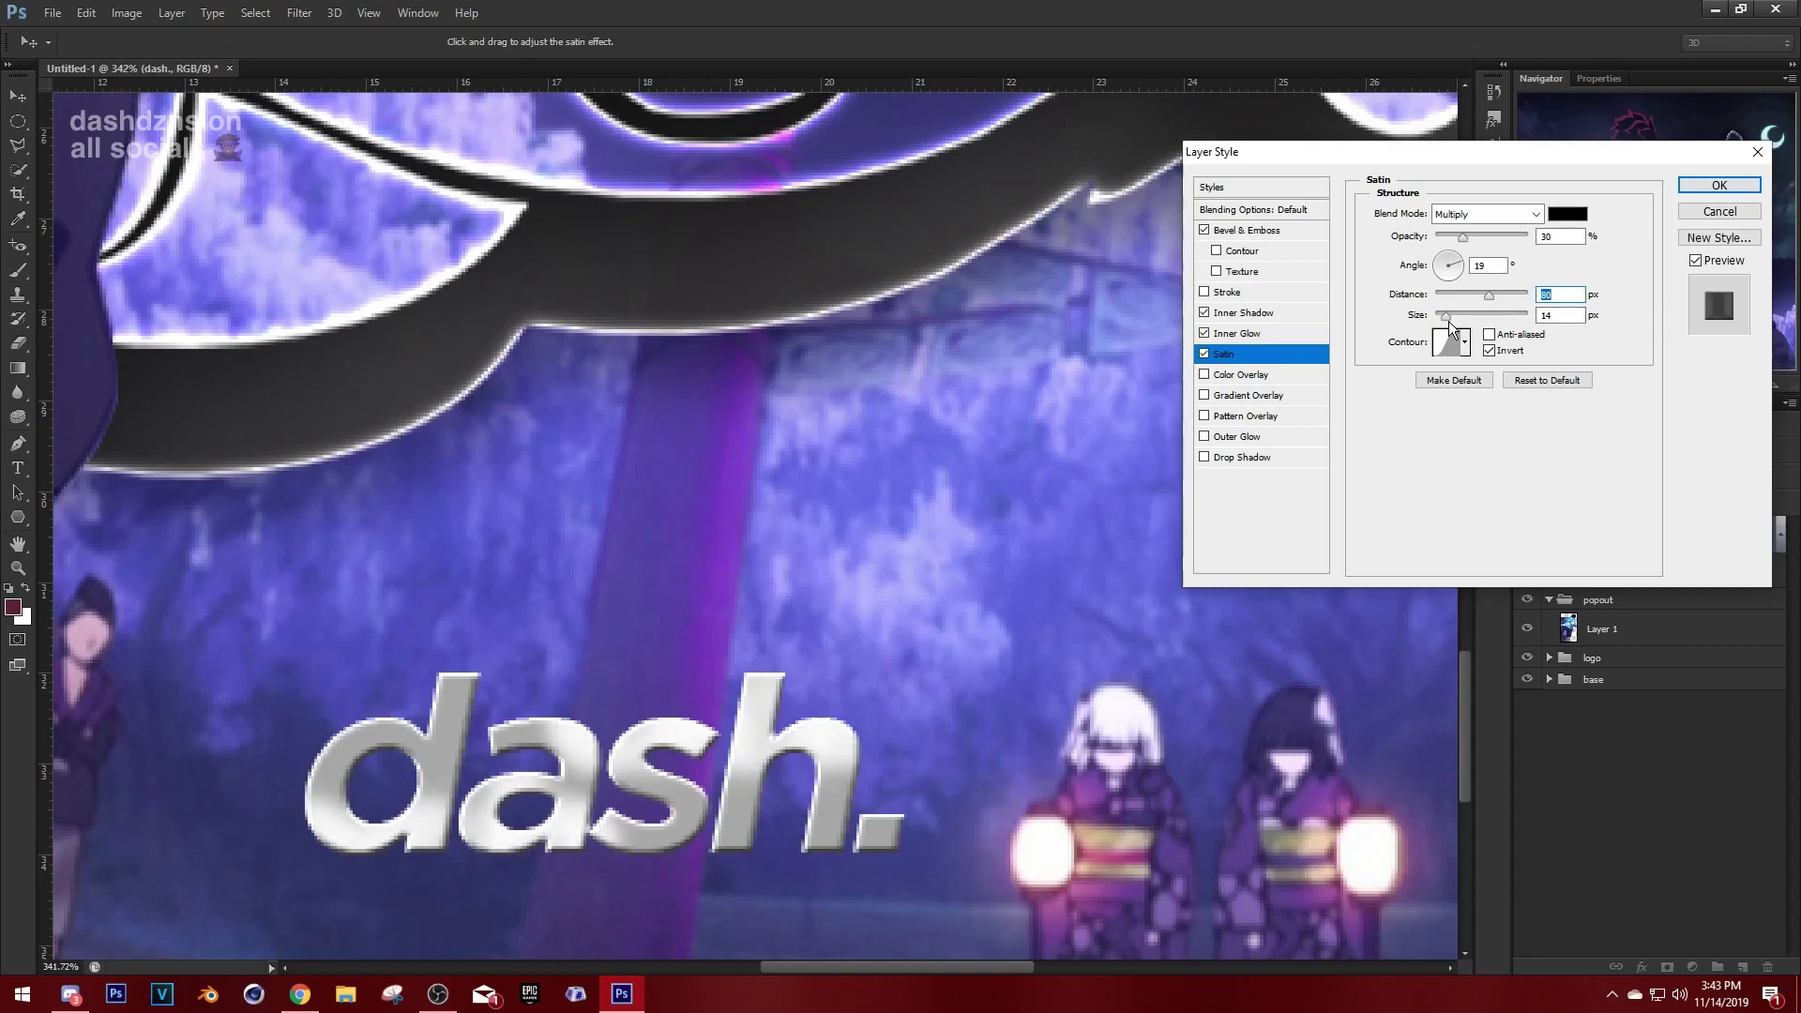
pyautogui.moveTo(1448, 320); pyautogui.dragTo(1455, 321)
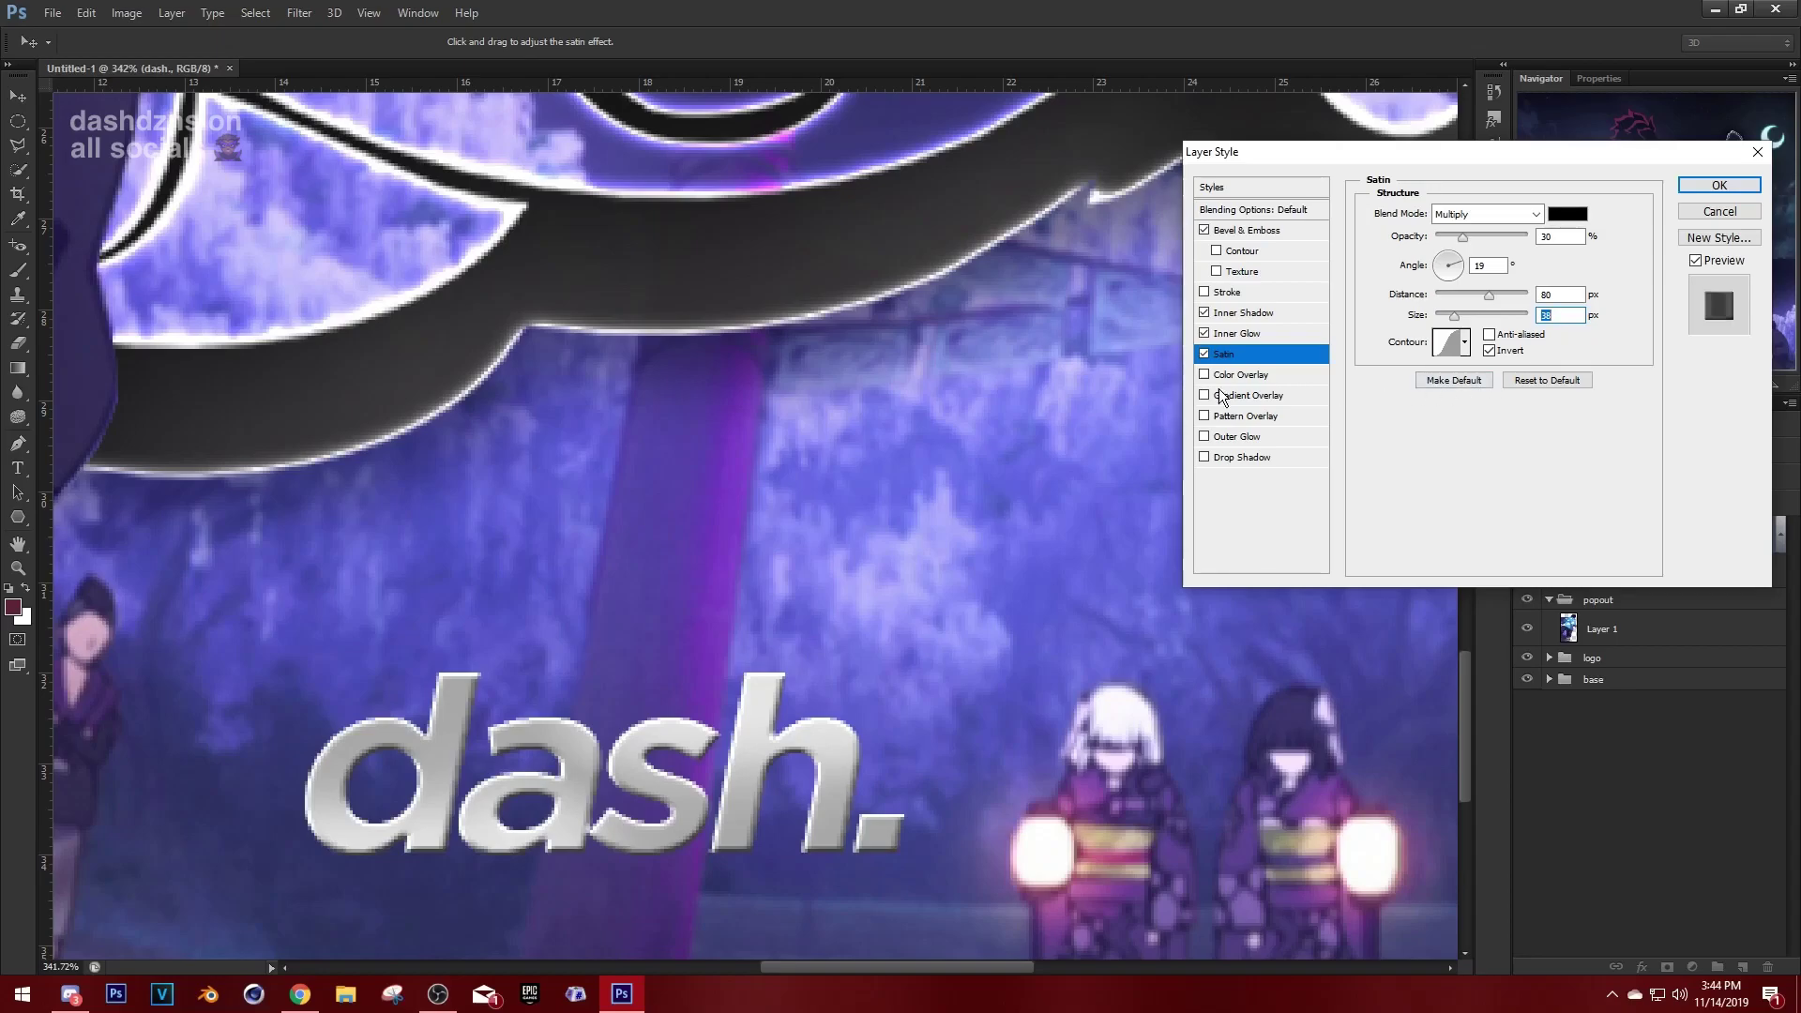
# Add a black Outer Glow with Multiply blending to the "dash." text.
pyautogui.click(1238, 437)
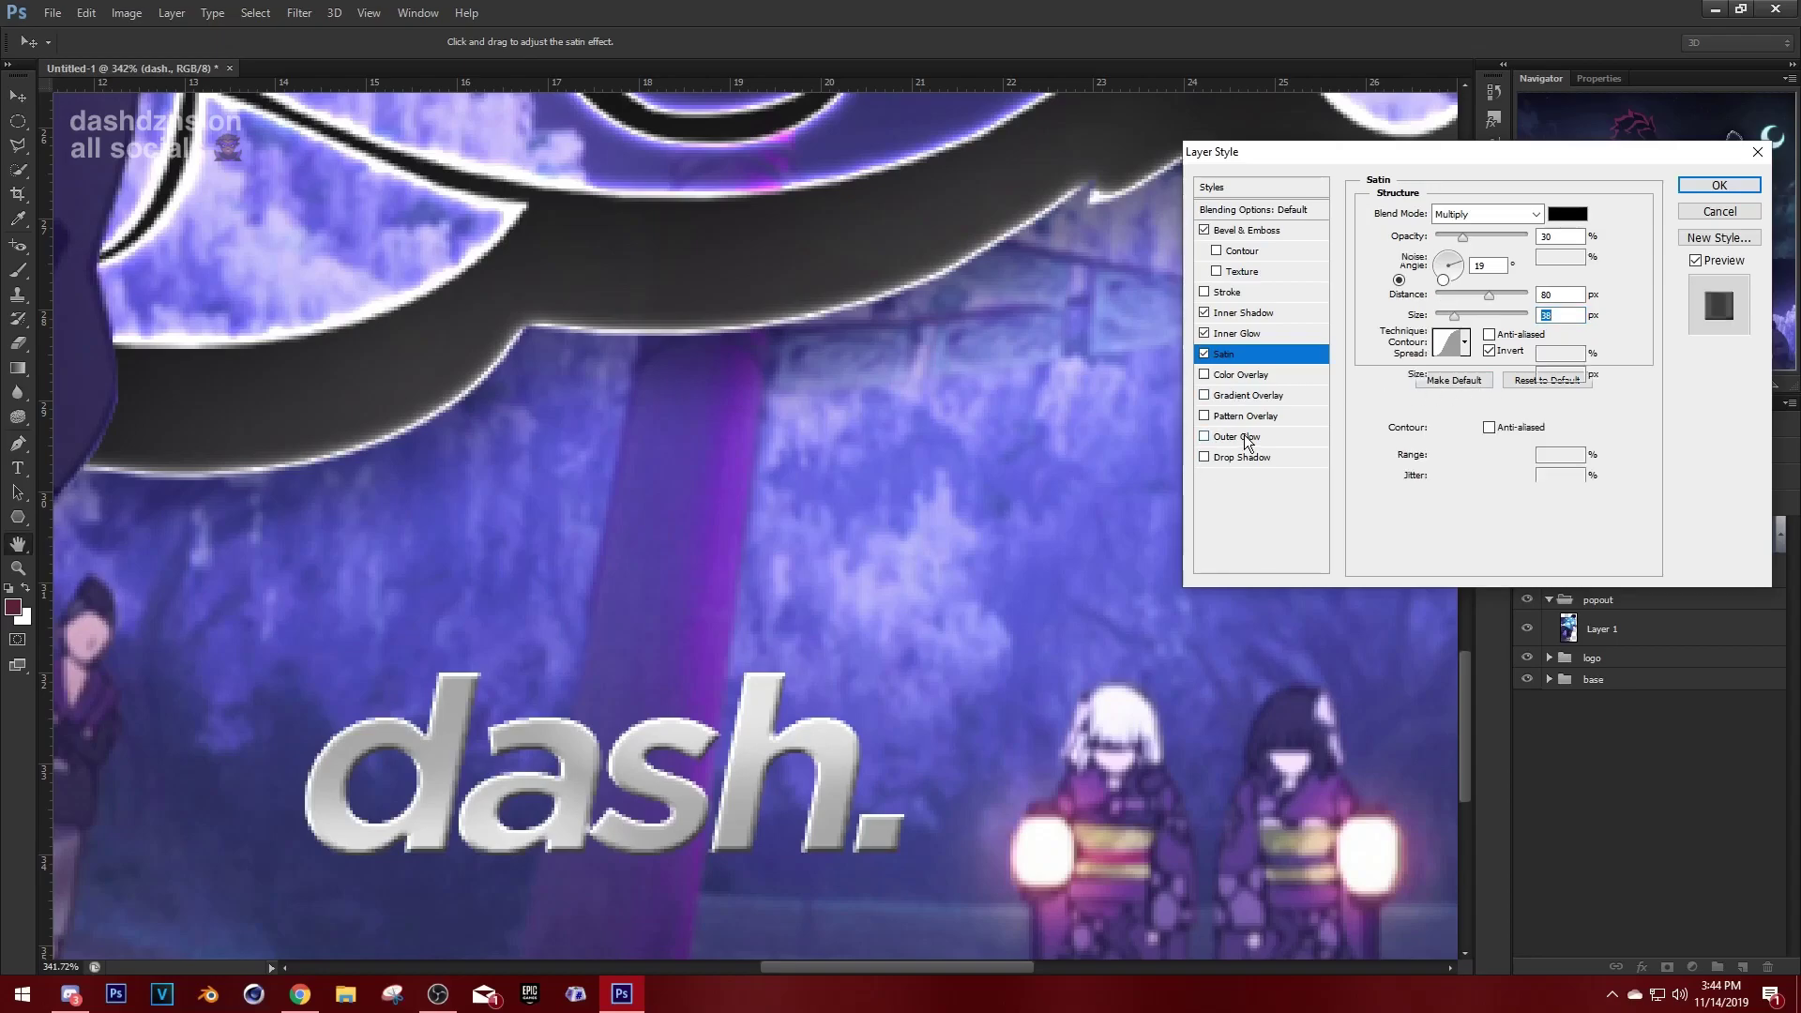
pyautogui.click(1482, 214)
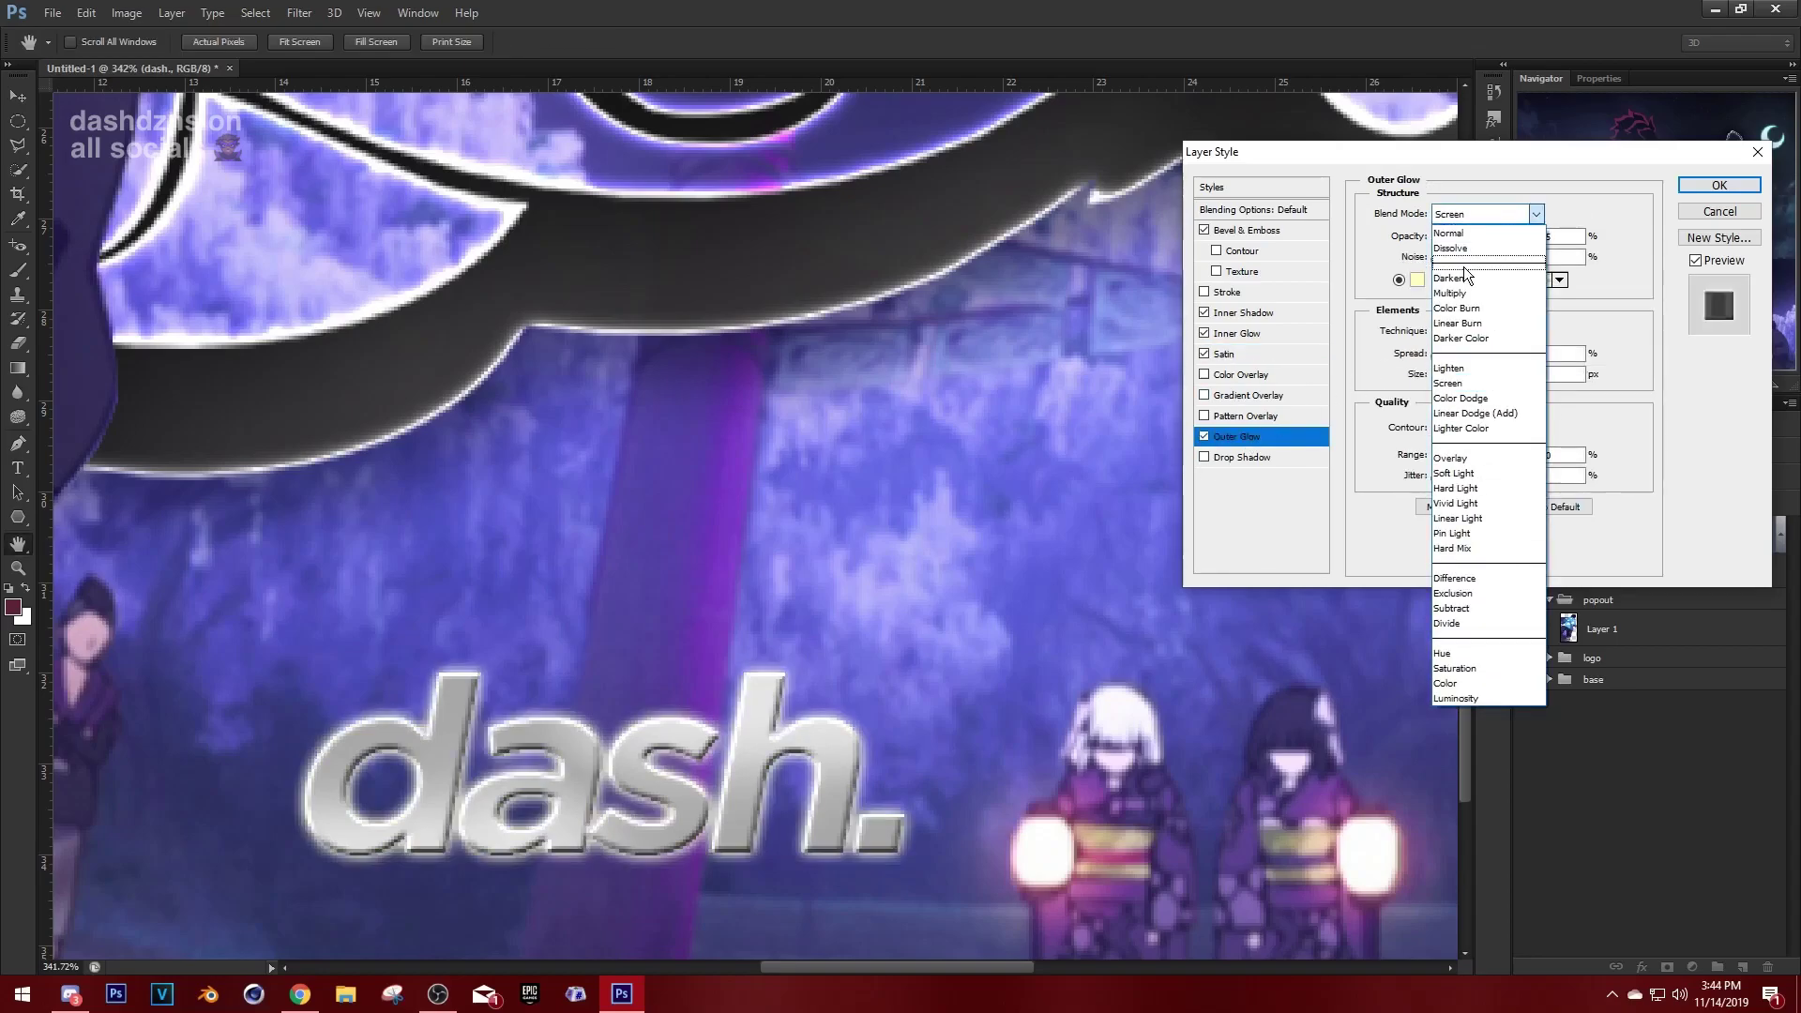
pyautogui.click(1463, 292)
pyautogui.click(1417, 279)
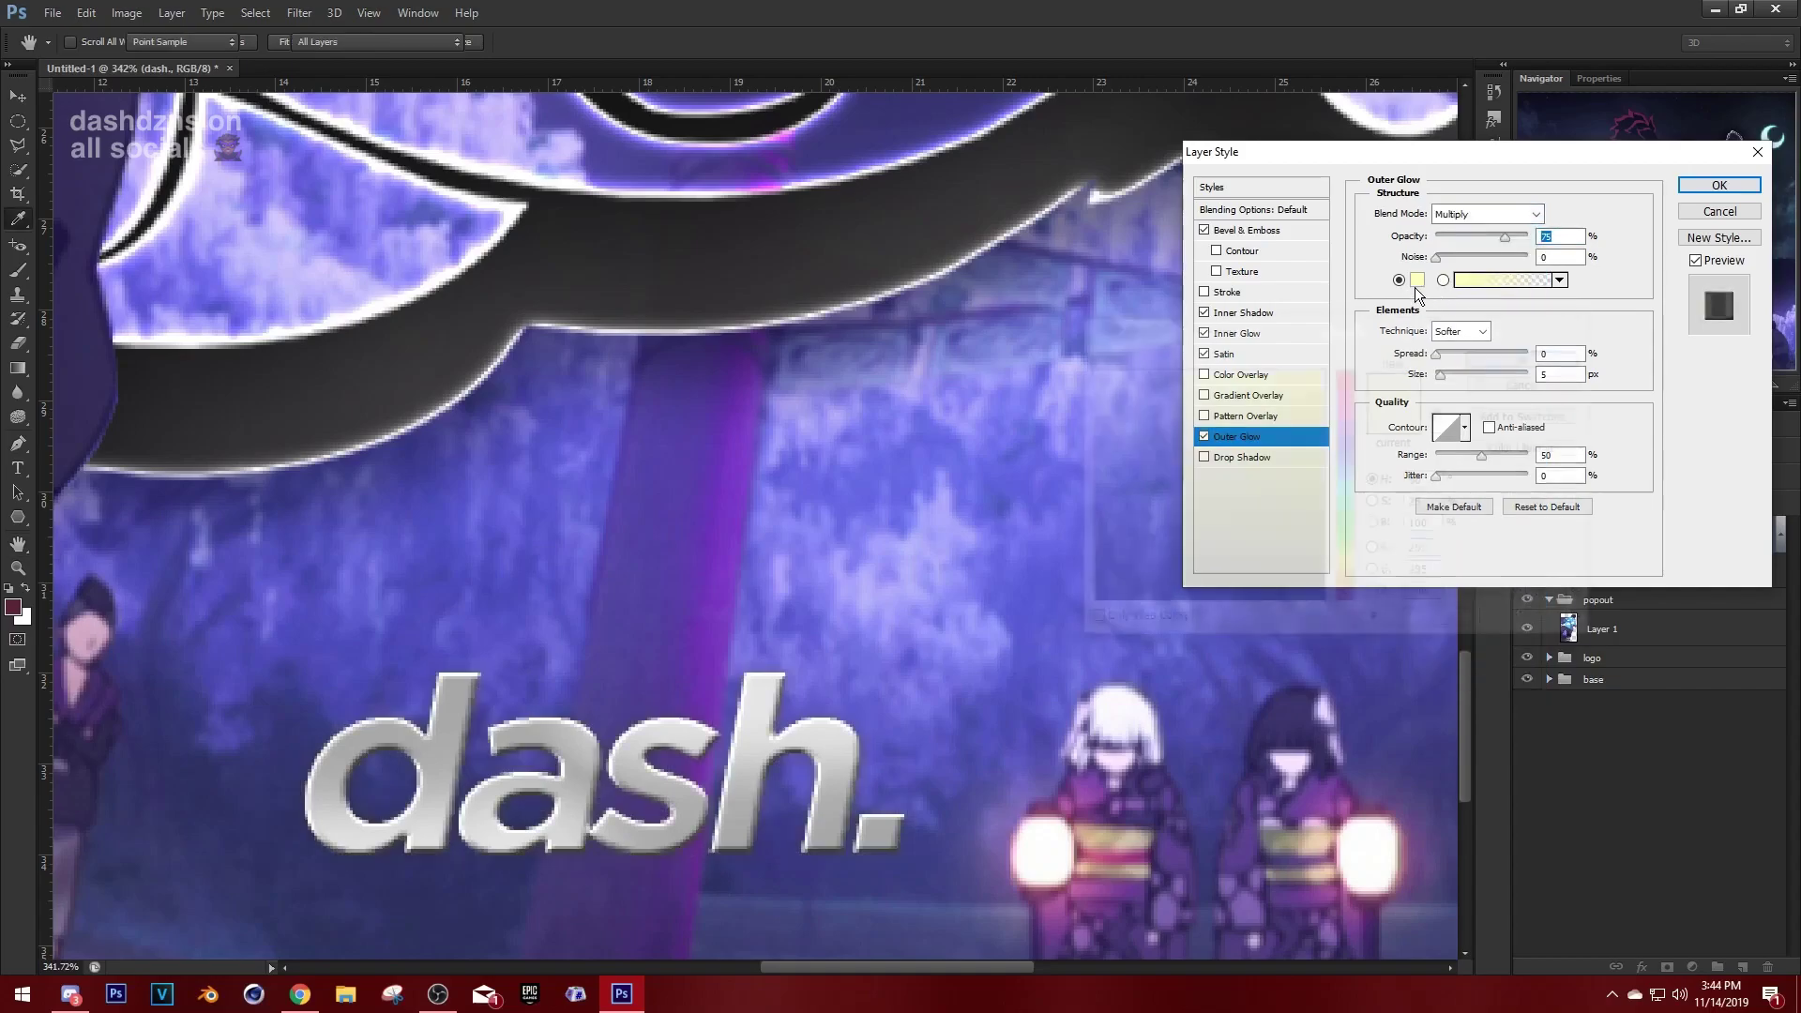
pyautogui.moveTo(1276, 523); pyautogui.dragTo(1274, 615)
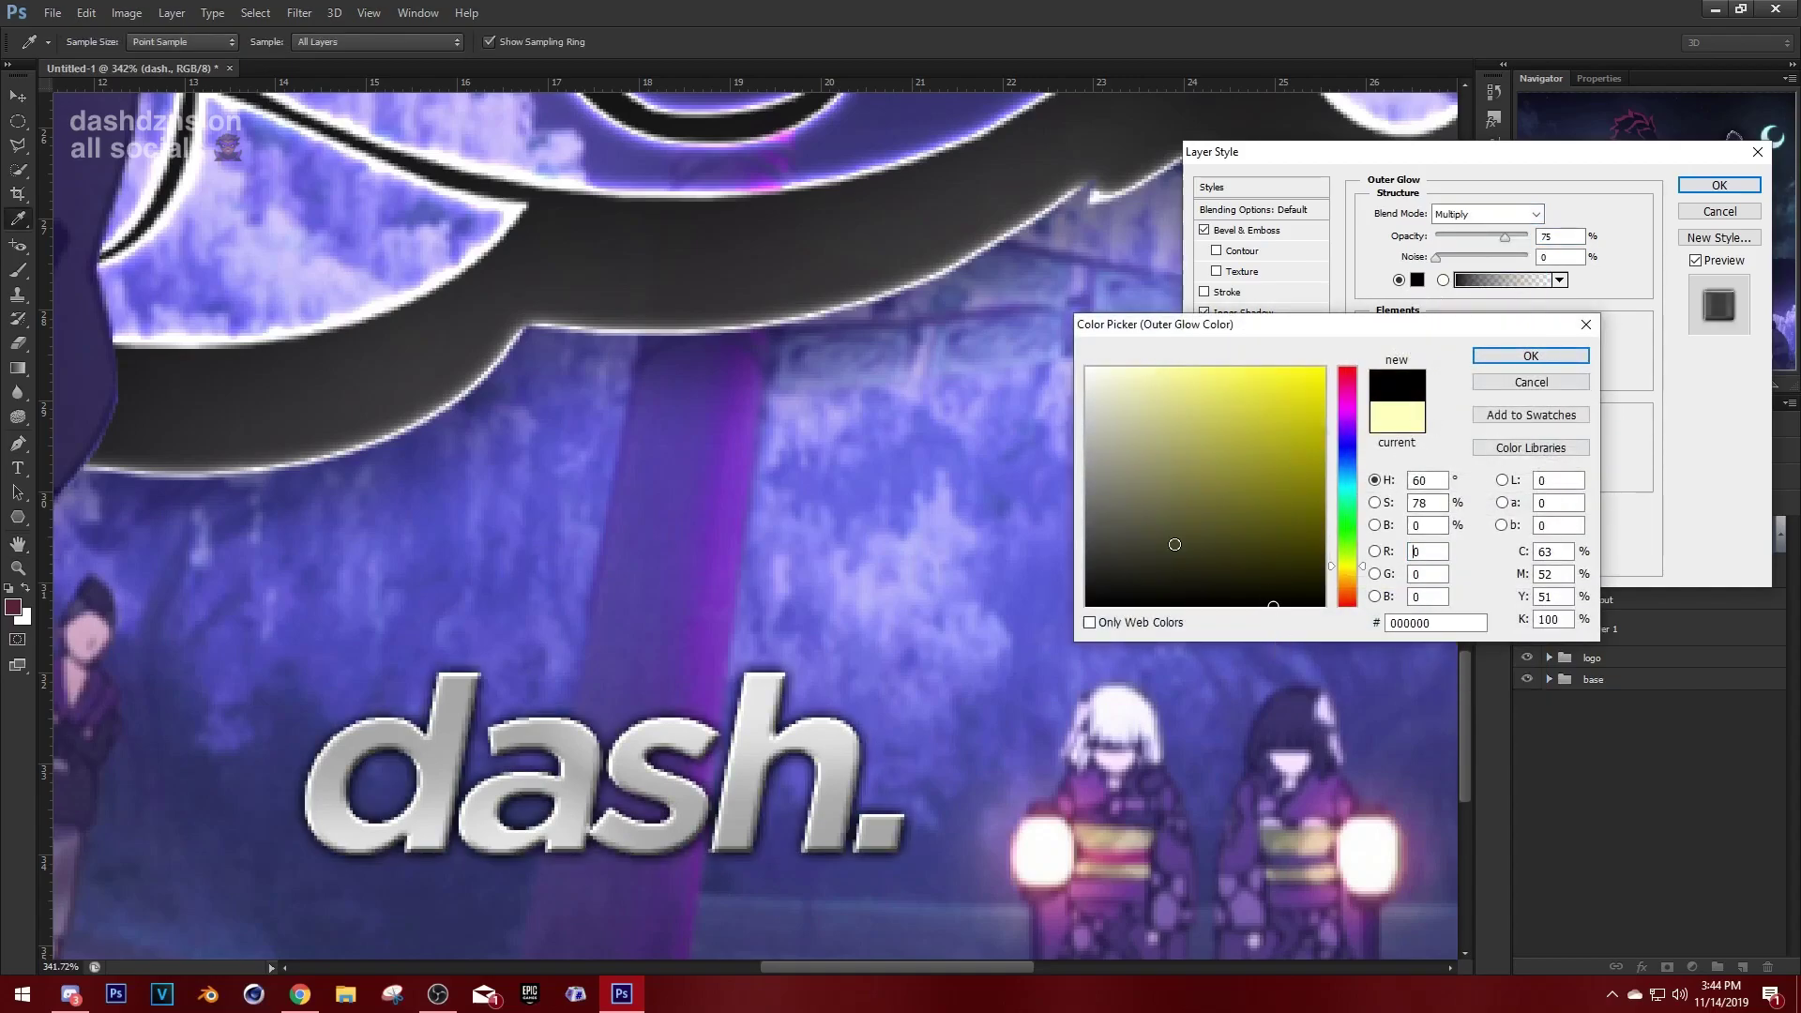
pyautogui.click(1523, 355)
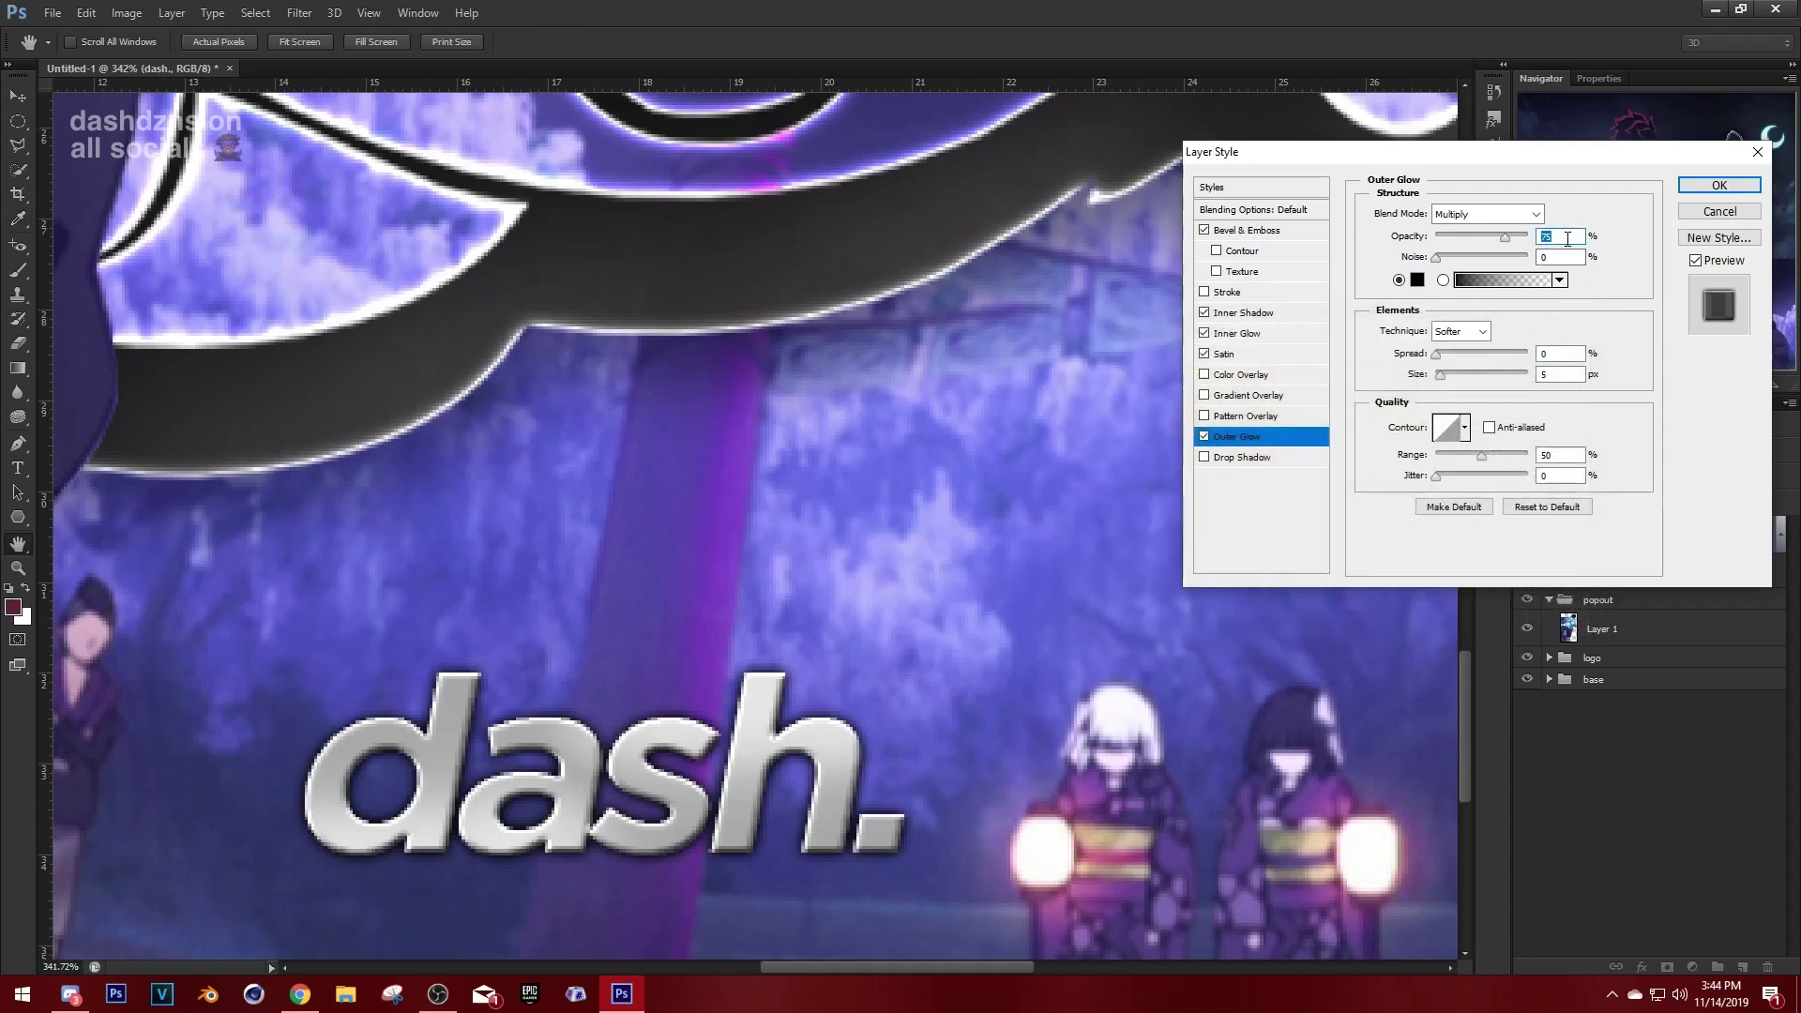
# Set the outer glow's size to 24 px and its opacity to slightly above 50%, and apply the layer style.
pyautogui.write('35')
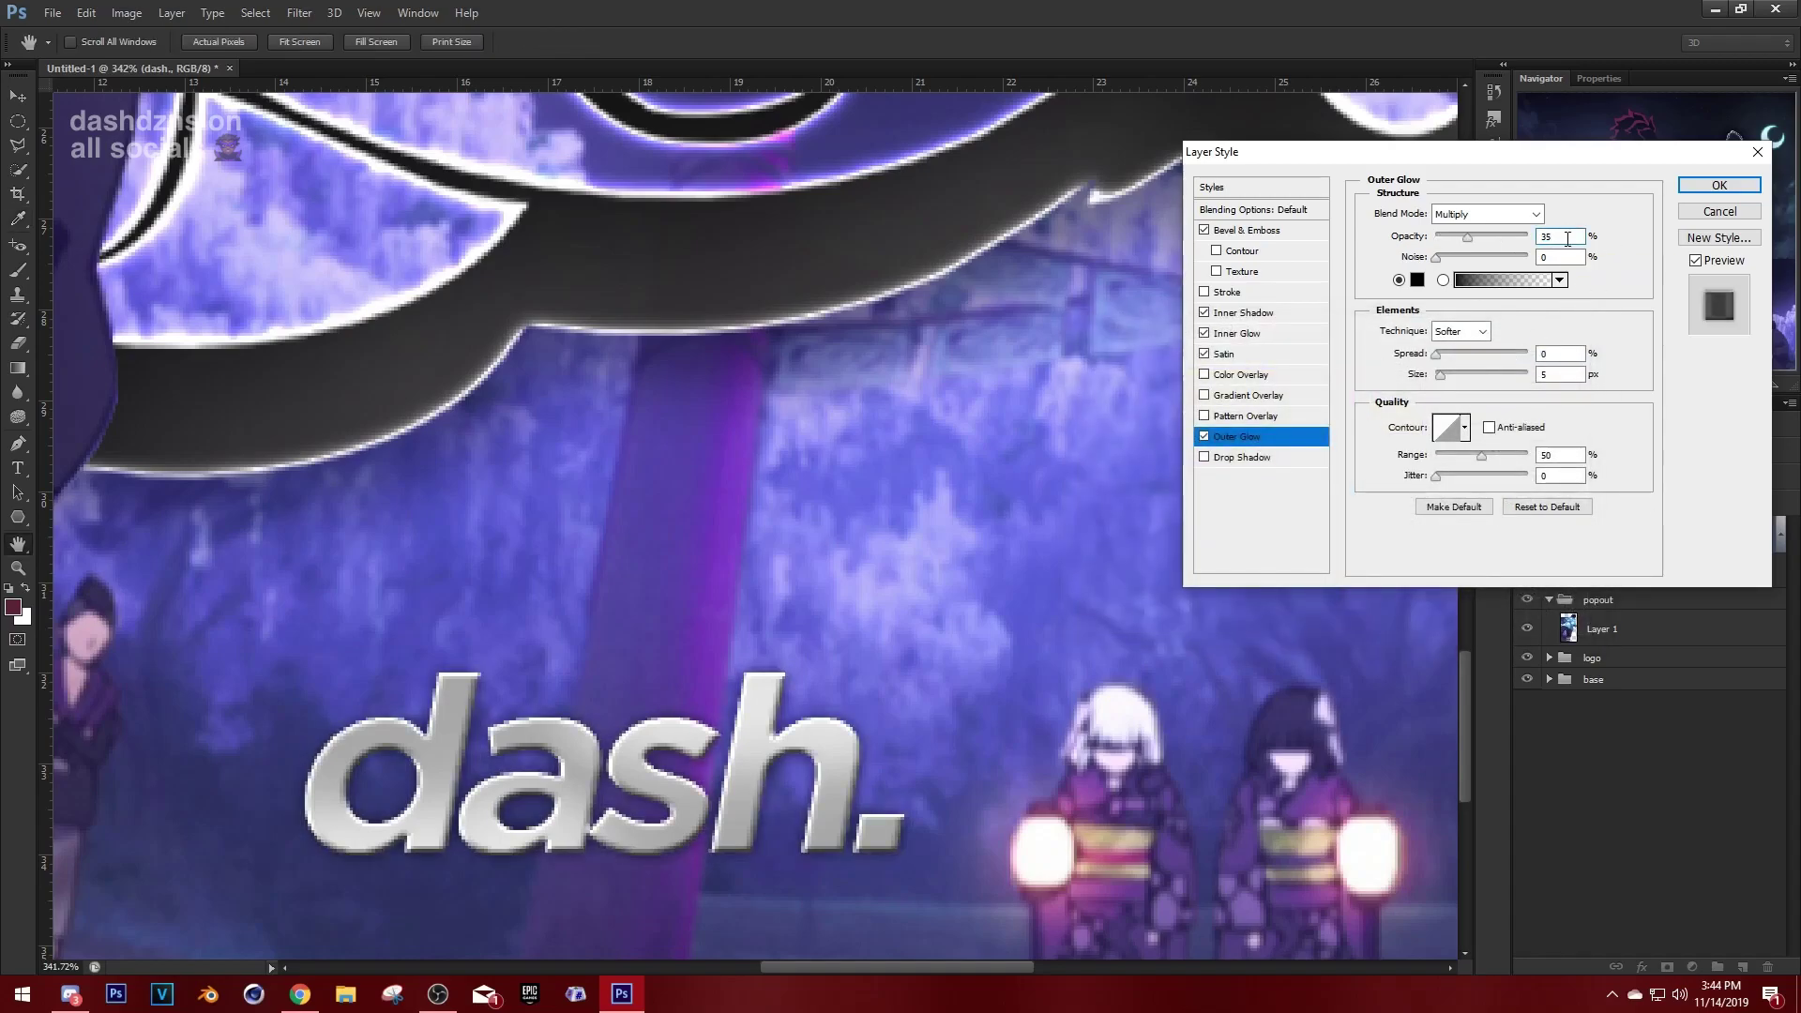
pyautogui.click(1546, 373)
pyautogui.moveTo(1466, 240); pyautogui.dragTo(1463, 249)
pyautogui.click(1561, 374)
pyautogui.moveTo(1440, 375); pyautogui.dragTo(1449, 387)
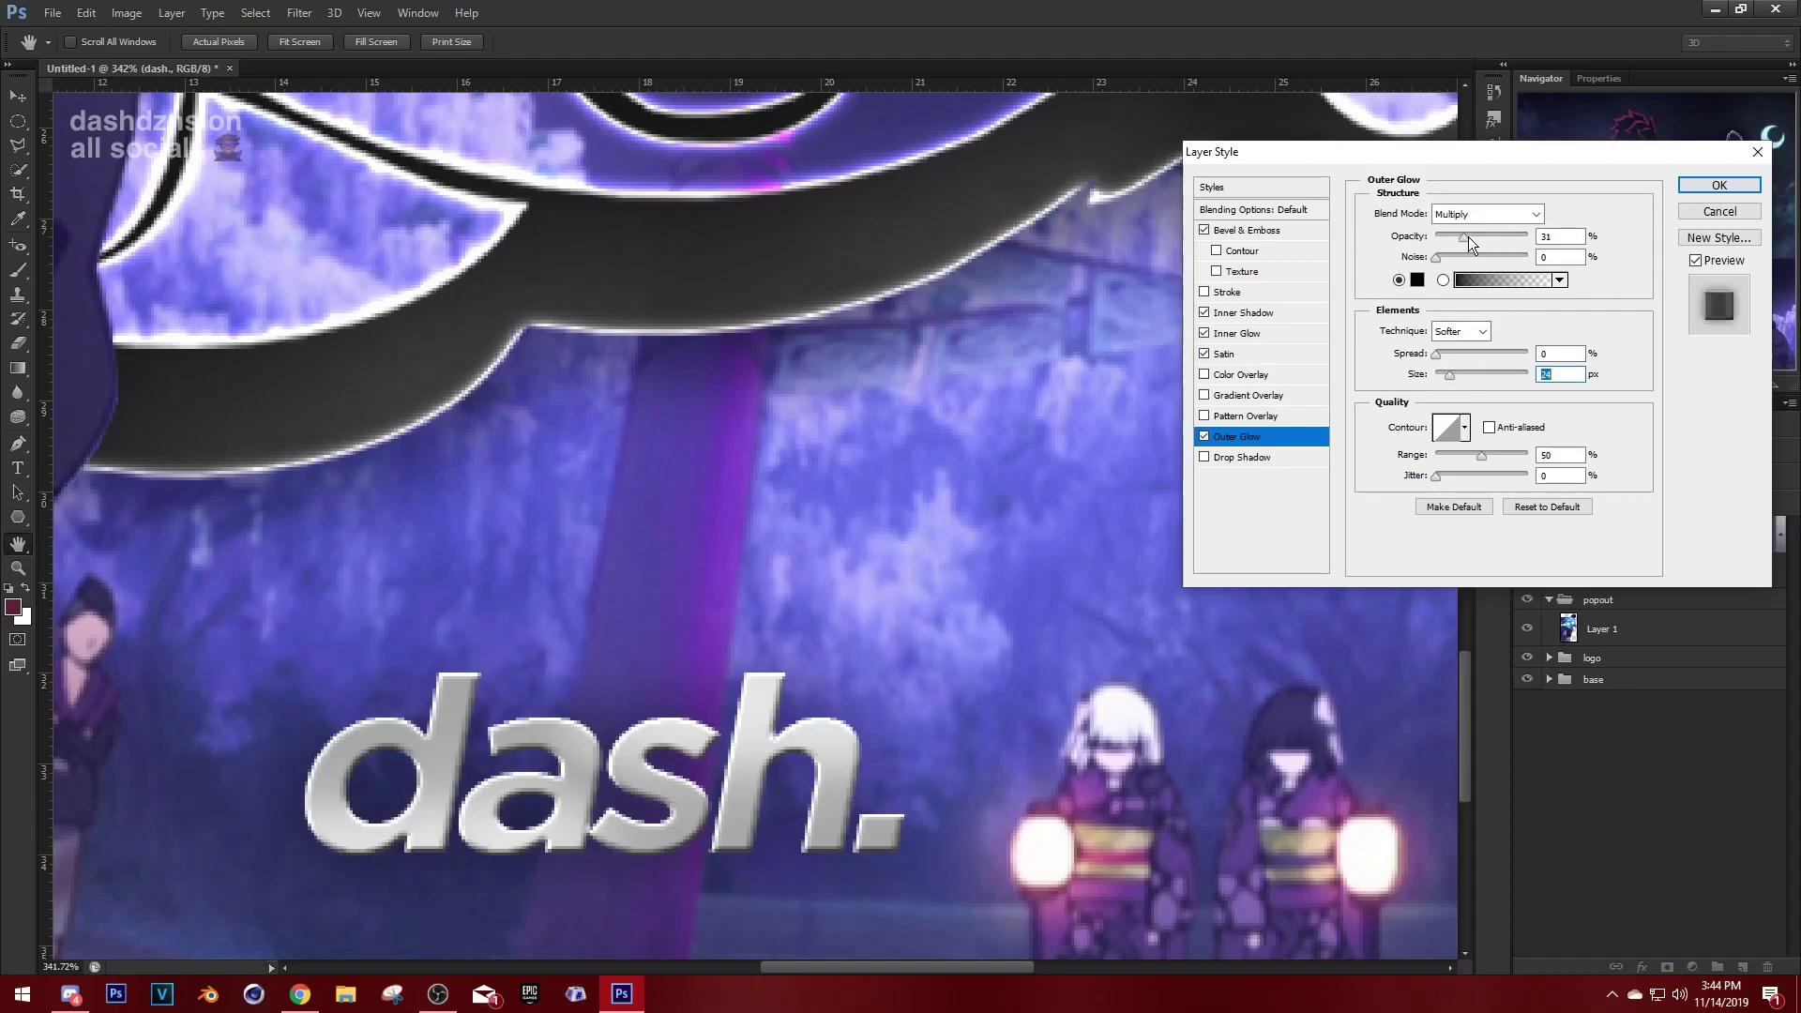
pyautogui.moveTo(1466, 240); pyautogui.dragTo(1484, 242)
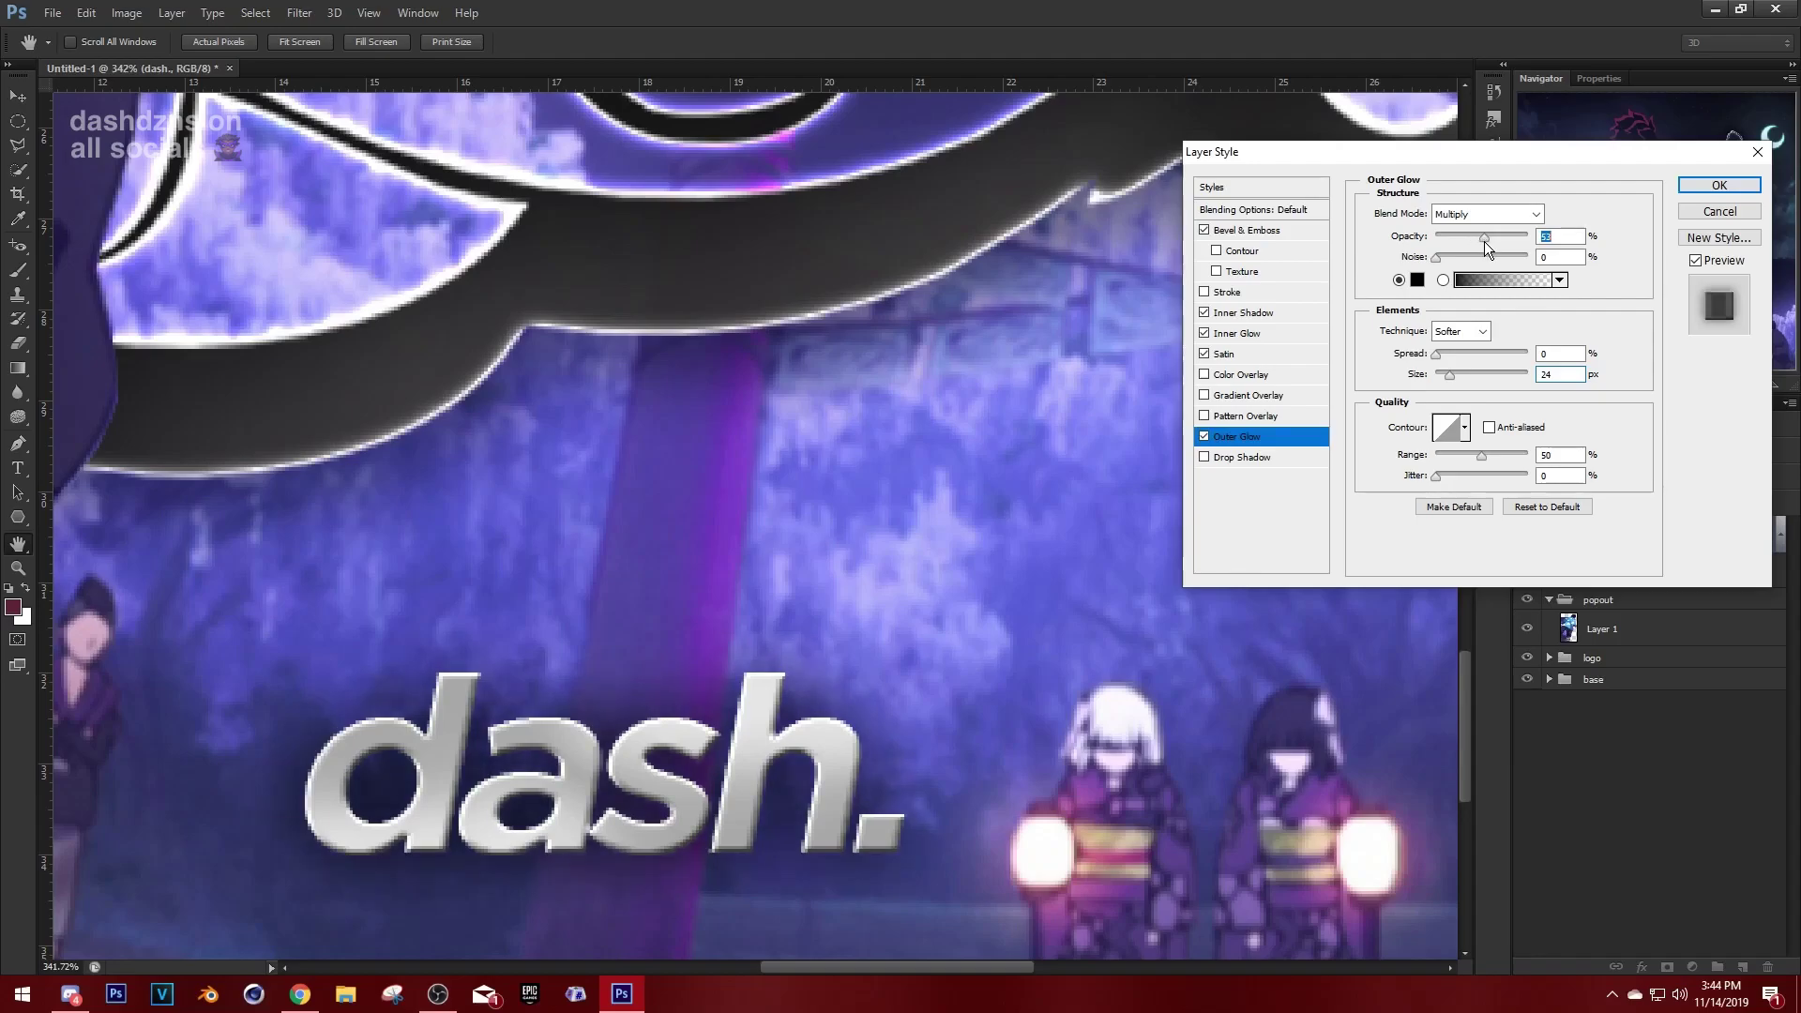
pyautogui.click(1722, 188)
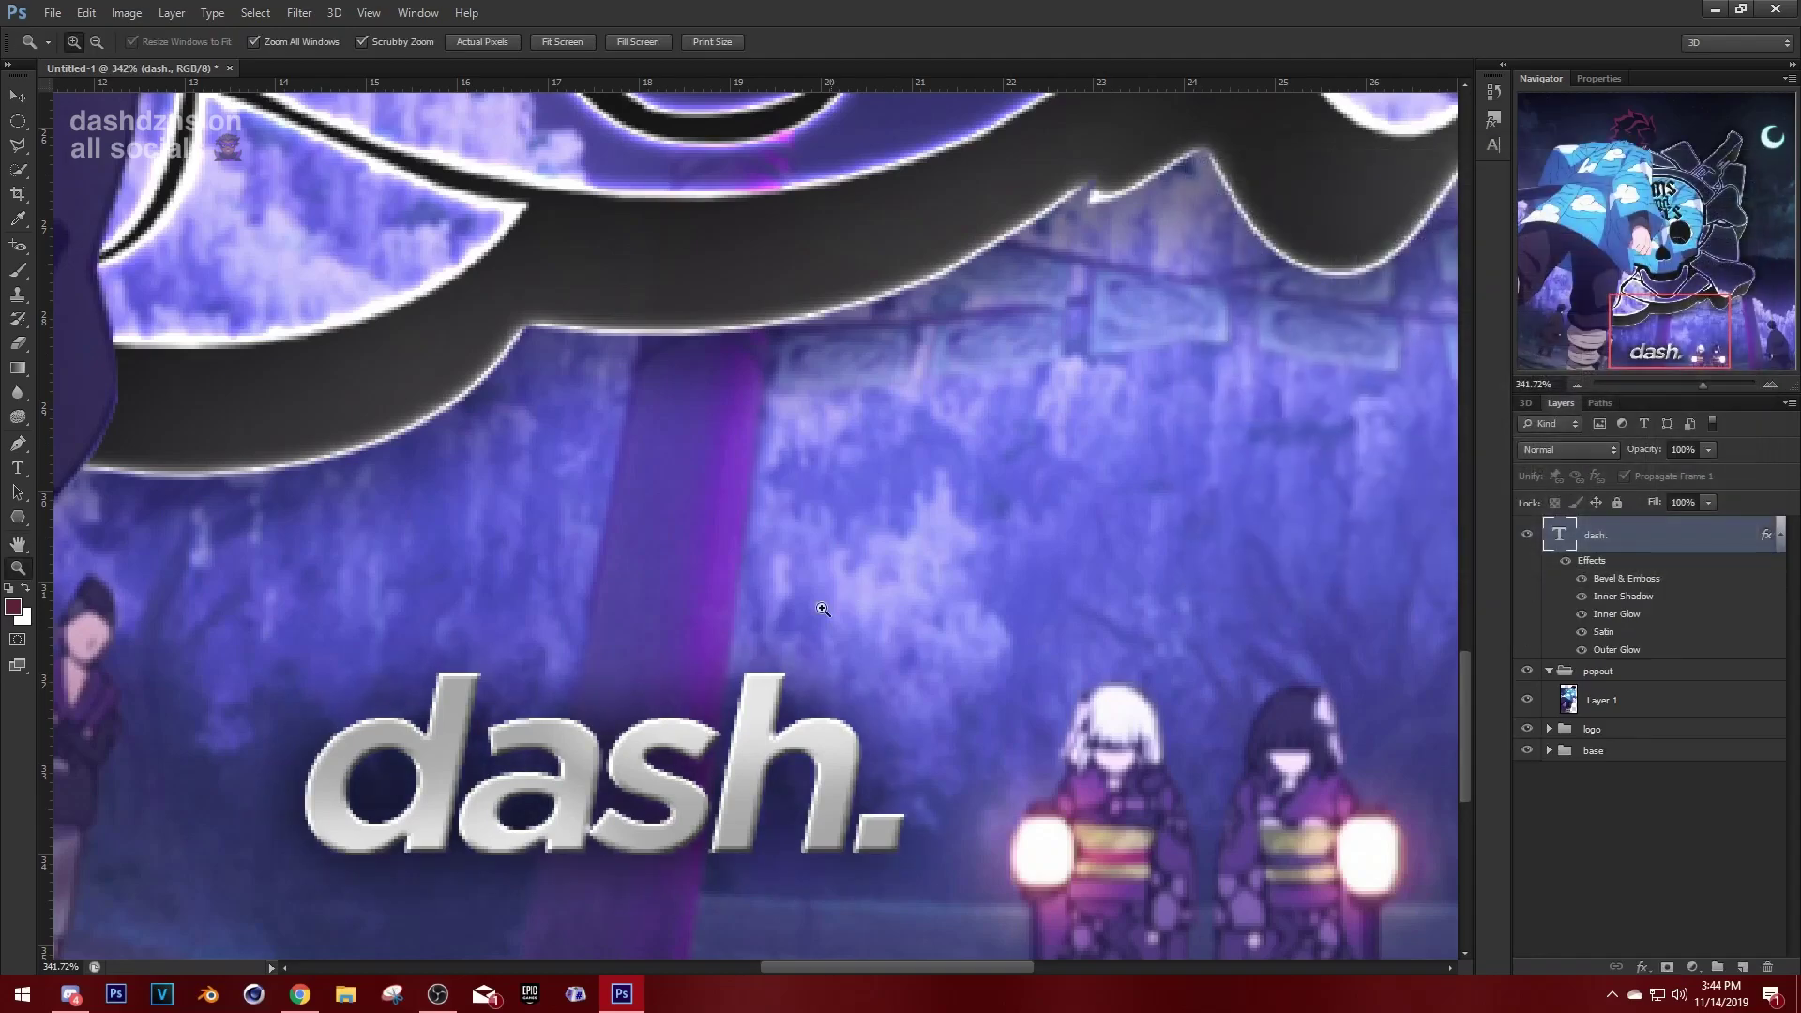
# Examine the styled "dash." text up close and in the context of the whole artwork.
pyautogui.rightClick(840, 611)
pyautogui.click(870, 621)
pyautogui.click(869, 621)
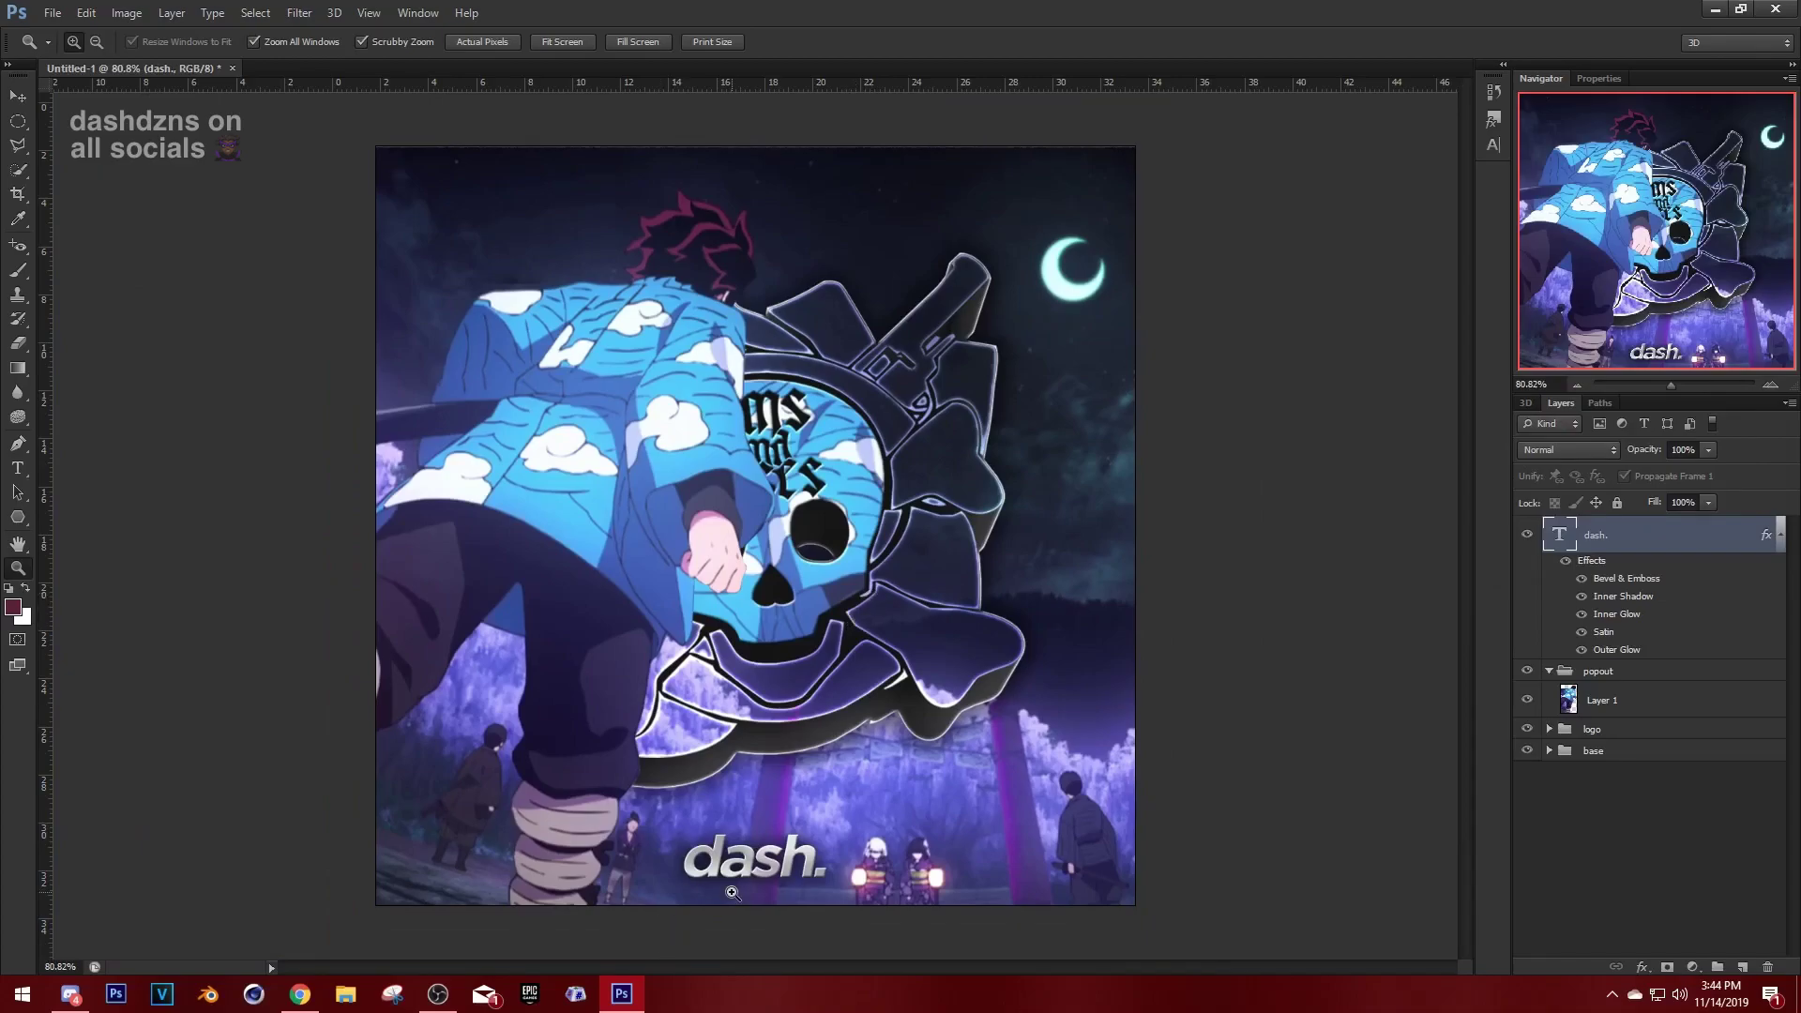
pyautogui.moveTo(731, 891); pyautogui.dragTo(806, 891)
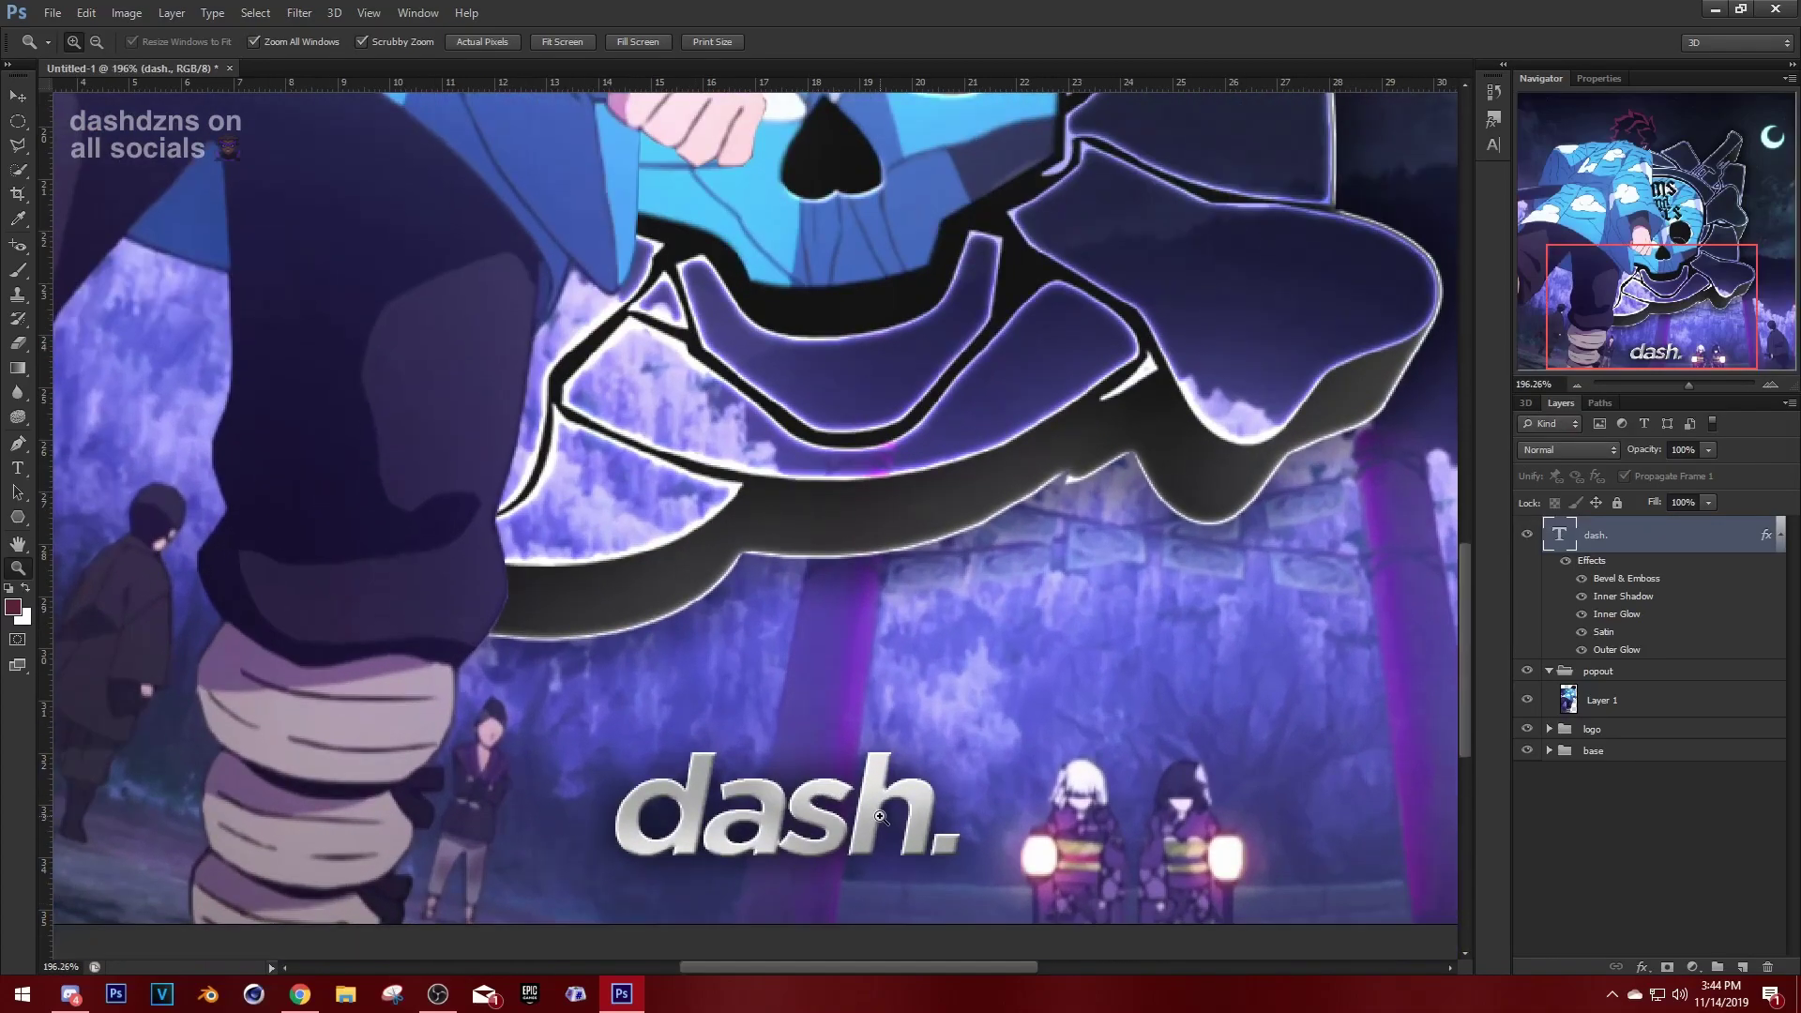
pyautogui.moveTo(900, 812); pyautogui.dragTo(844, 806)
pyautogui.rightClick(906, 625)
pyautogui.click(921, 643)
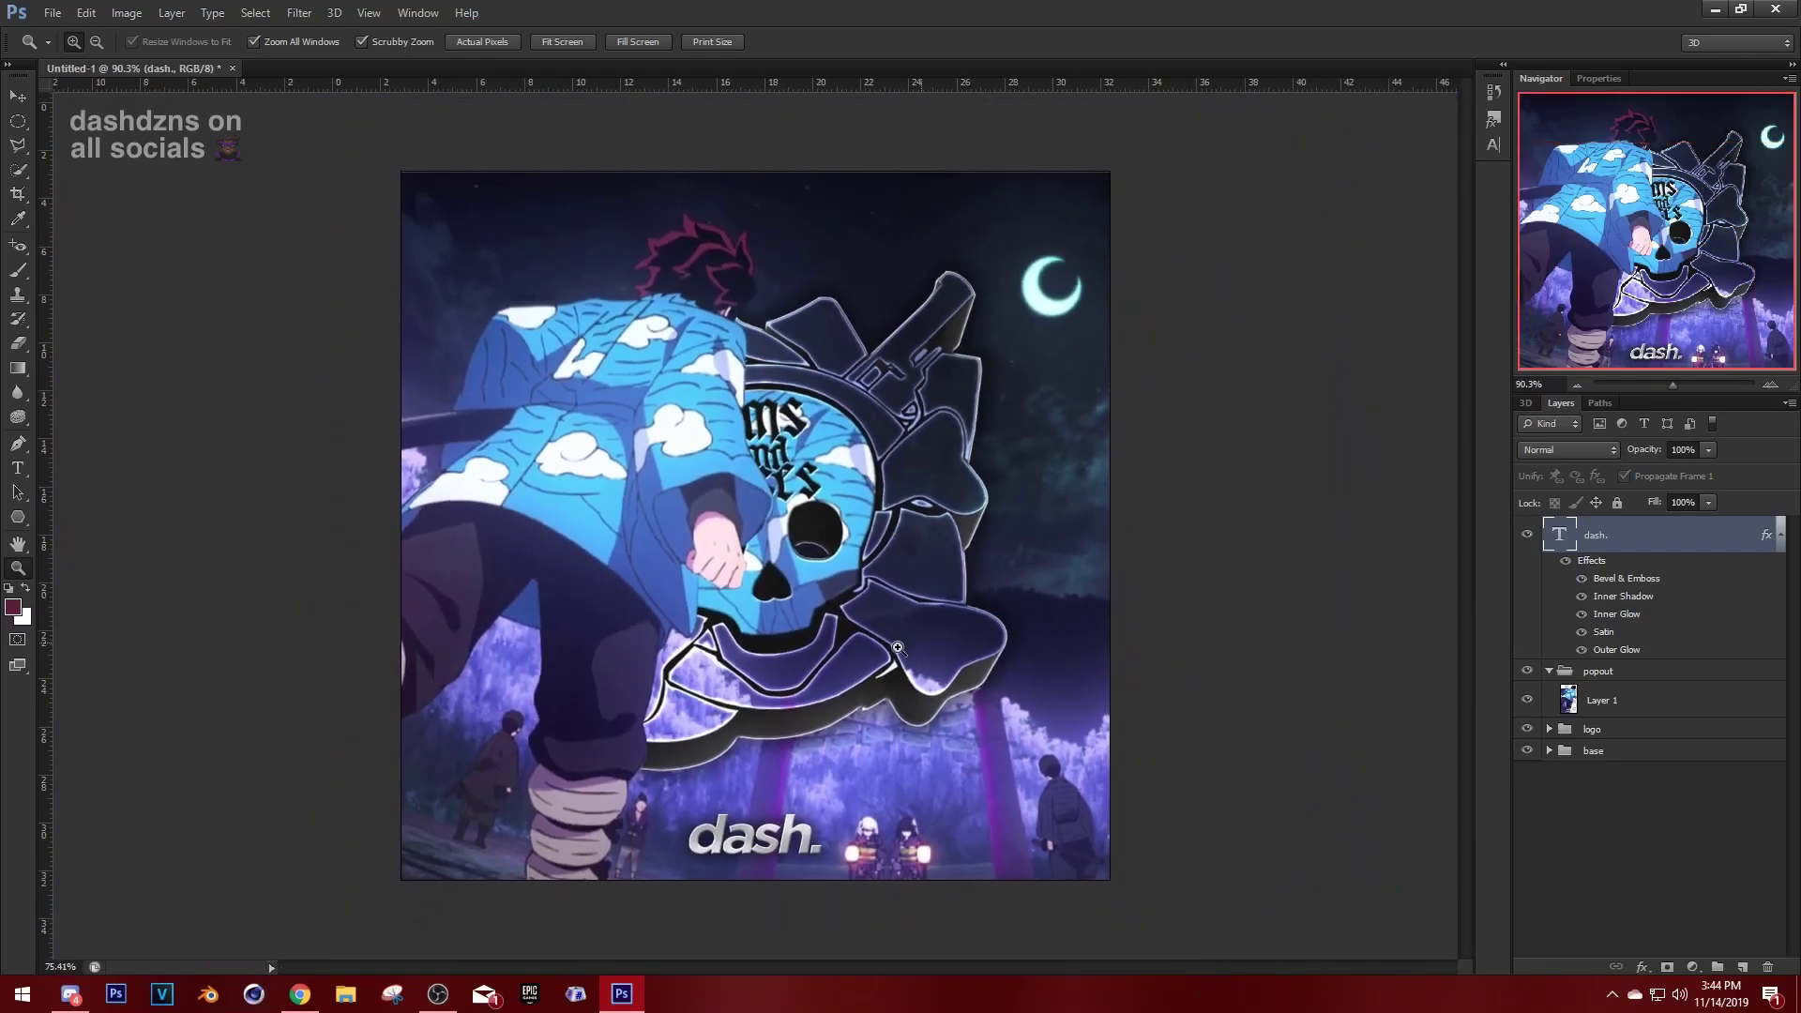
# Open the dashdzns.psd resource file from the Pictures library.
pyautogui.click(53, 13)
pyautogui.click(59, 52)
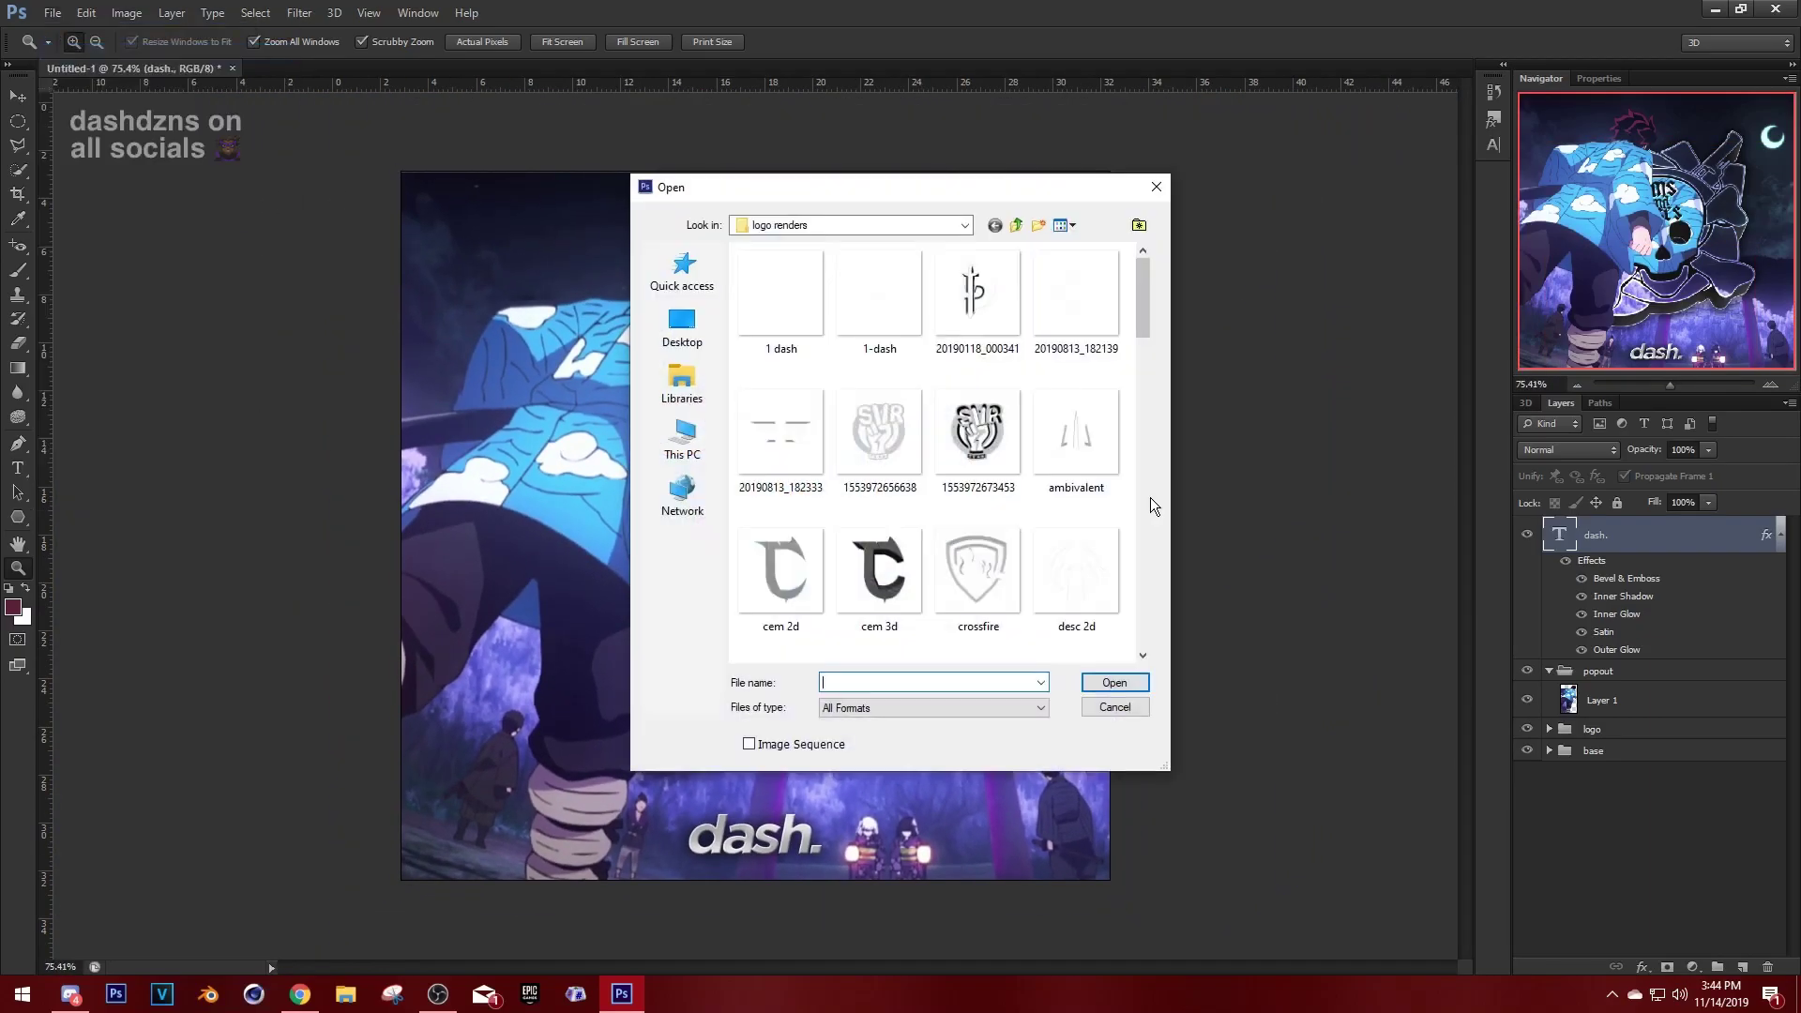
pyautogui.click(681, 379)
pyautogui.doubleClick(1041, 337)
pyautogui.scroll(-3, 1065, 429)
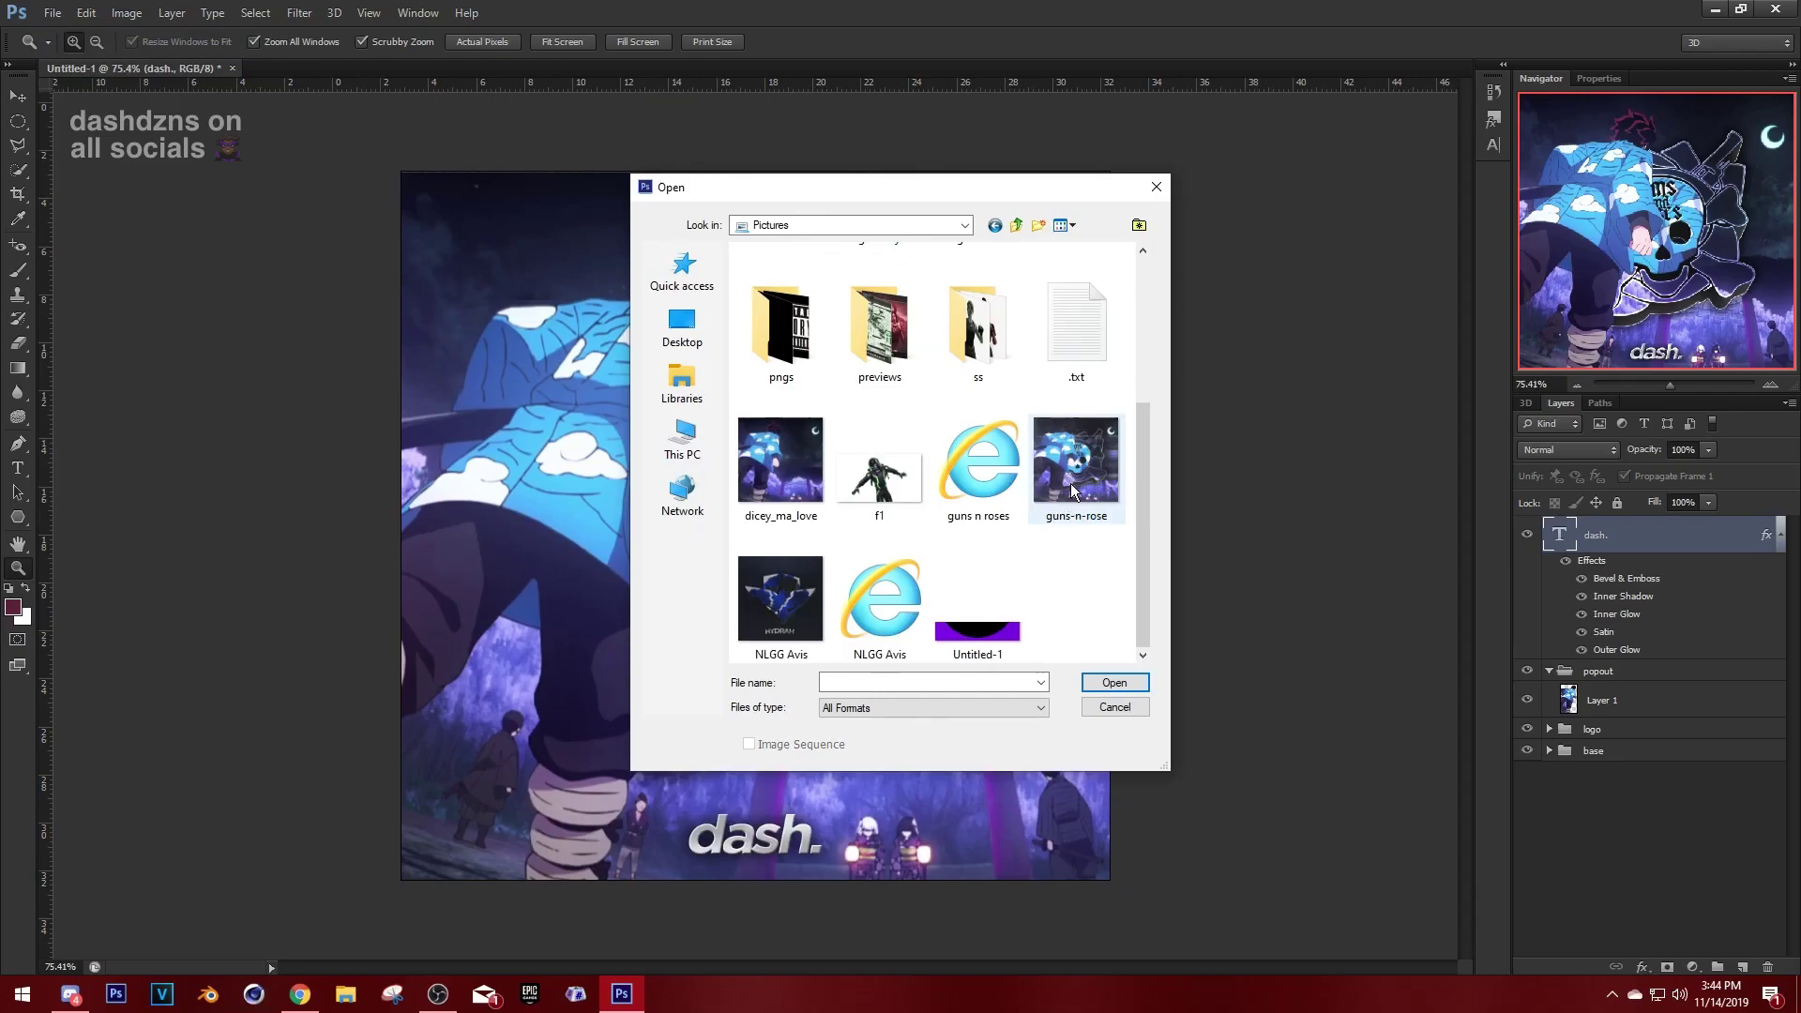
pyautogui.scroll(3, 1065, 428)
pyautogui.doubleClick(1074, 441)
pyautogui.doubleClick(961, 310)
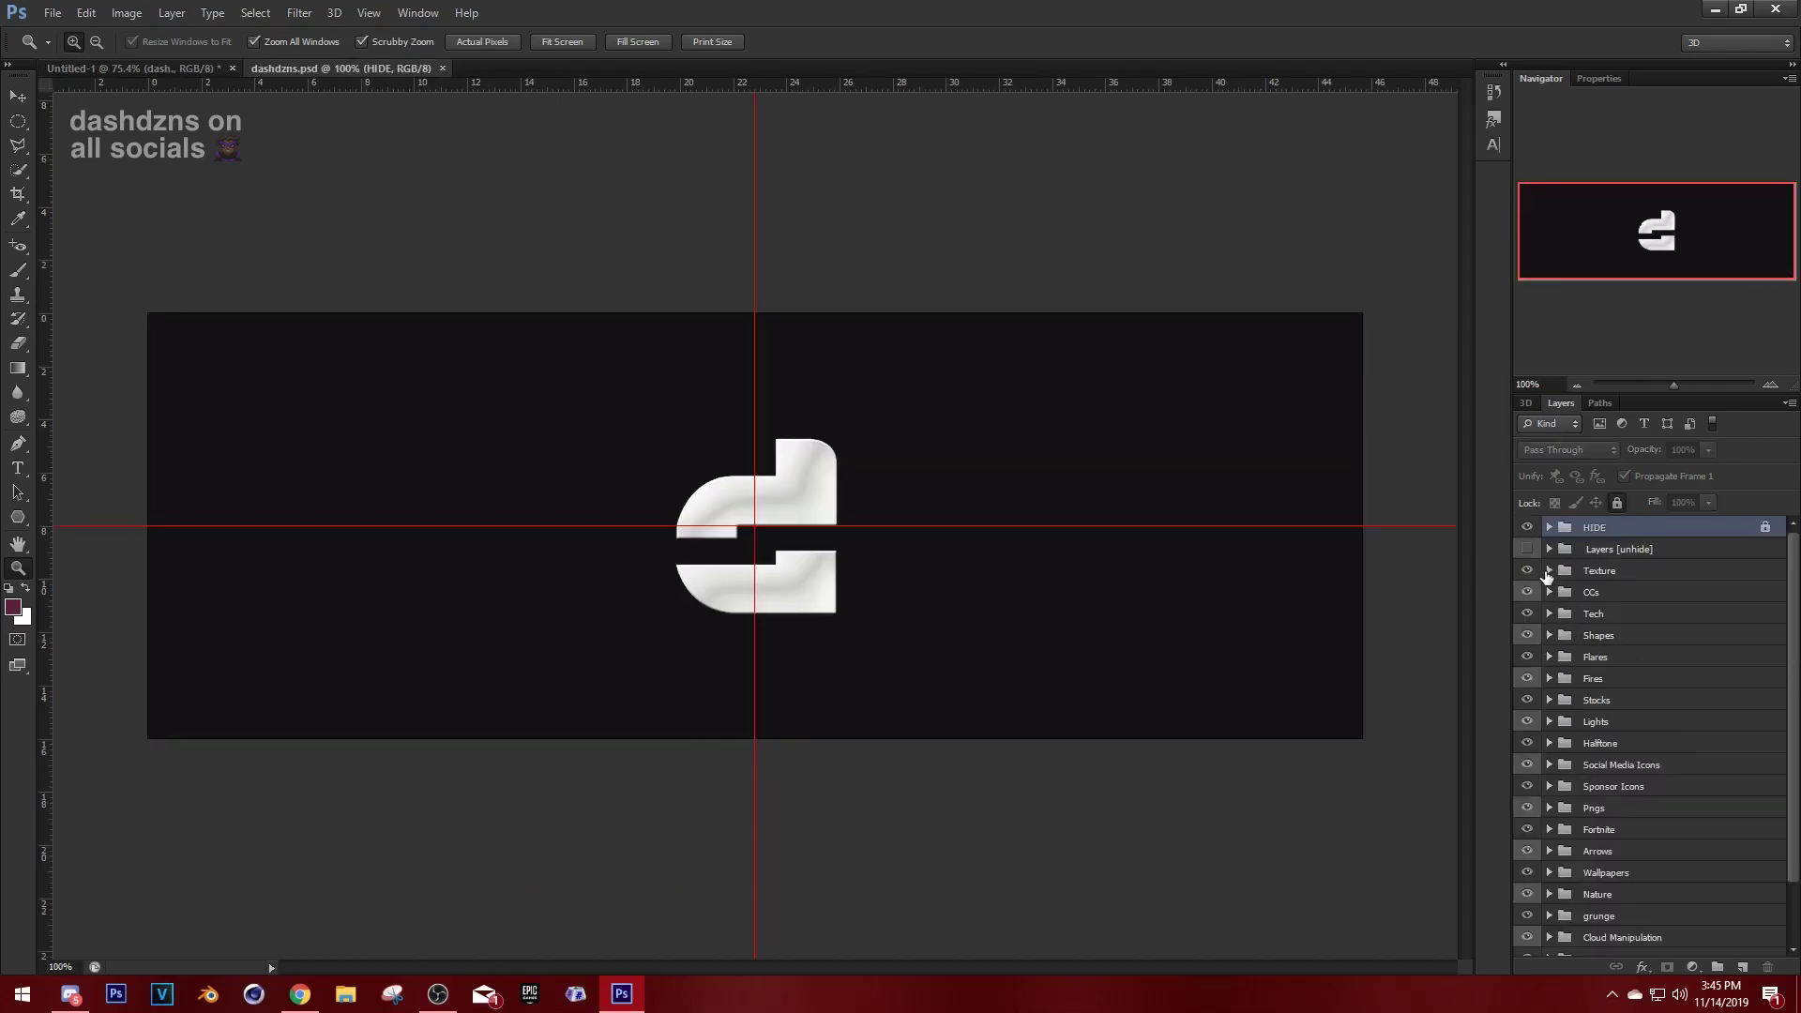
# Duplicate the CCs group into the Untitled-1 document under the name CCs and switch to that document.
pyautogui.rightClick(1606, 592)
pyautogui.click(1602, 141)
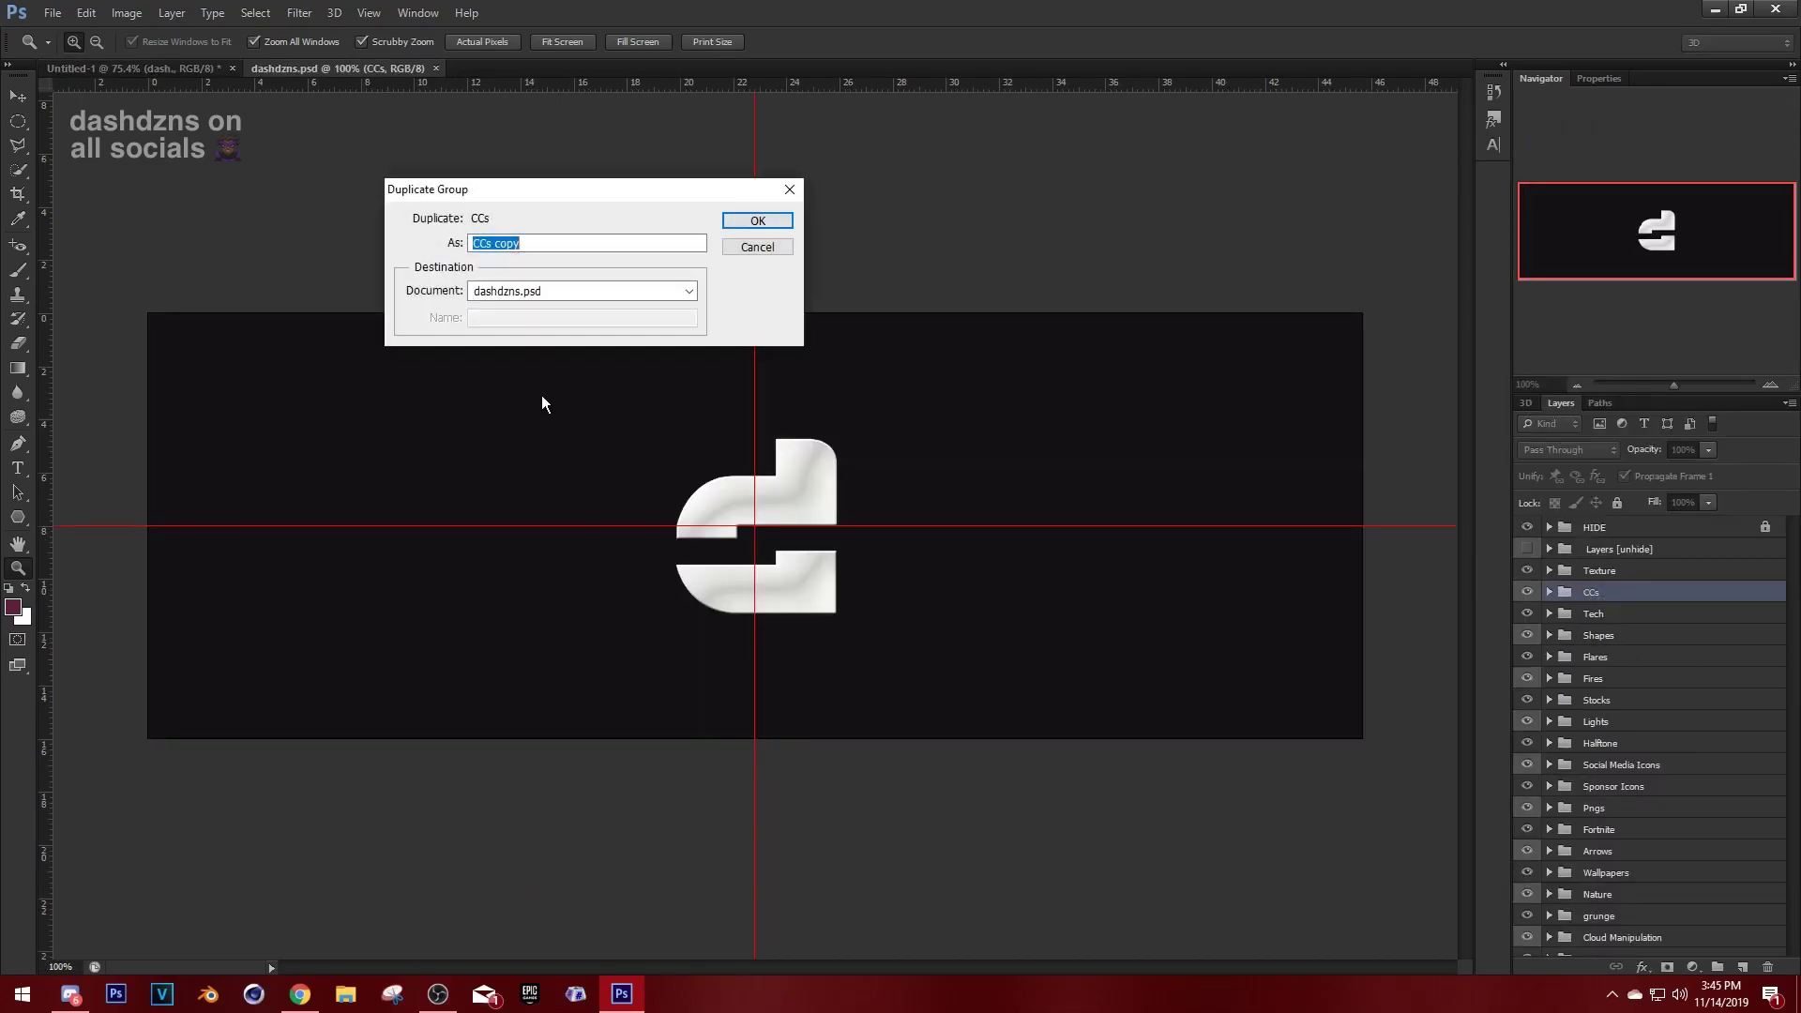
pyautogui.click(536, 296)
pyautogui.click(525, 319)
pyautogui.click(757, 221)
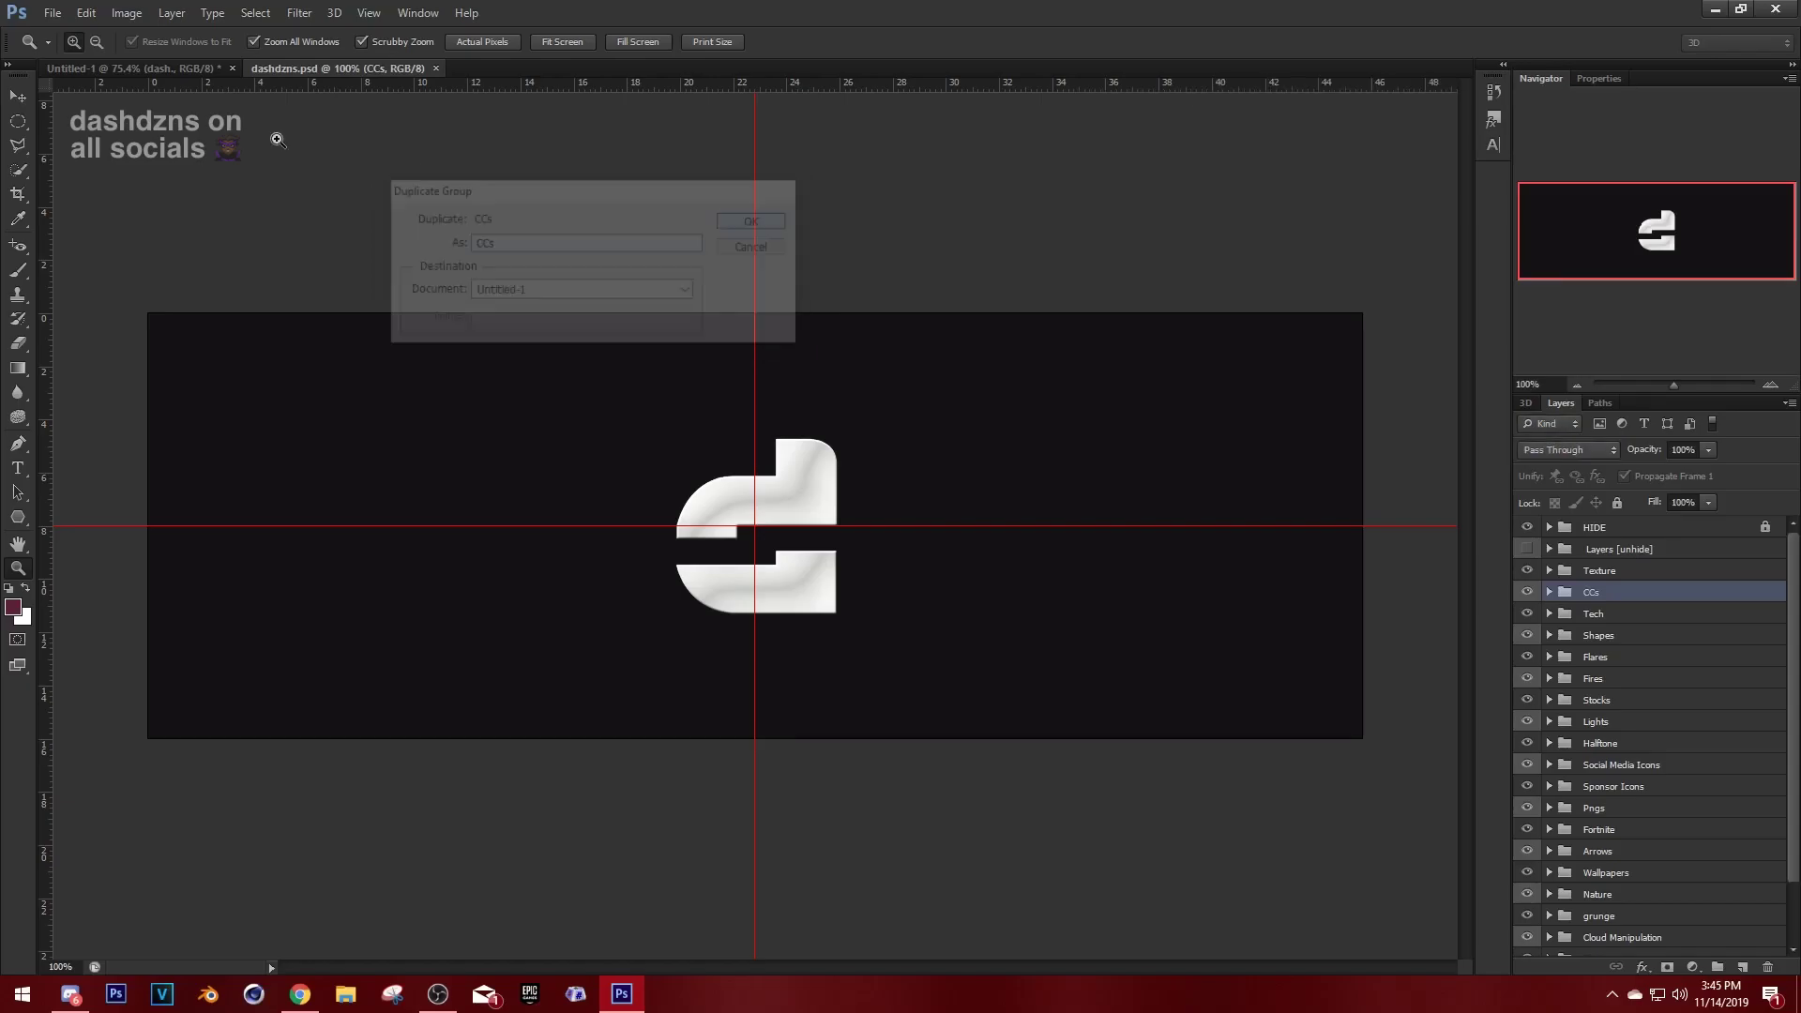
pyautogui.hotkey('ctrl', 'Tab')
# Enable color correction group 2 inside CCs, set its opacity to 40% and move it out above the CCs group.
pyautogui.click(1548, 527)
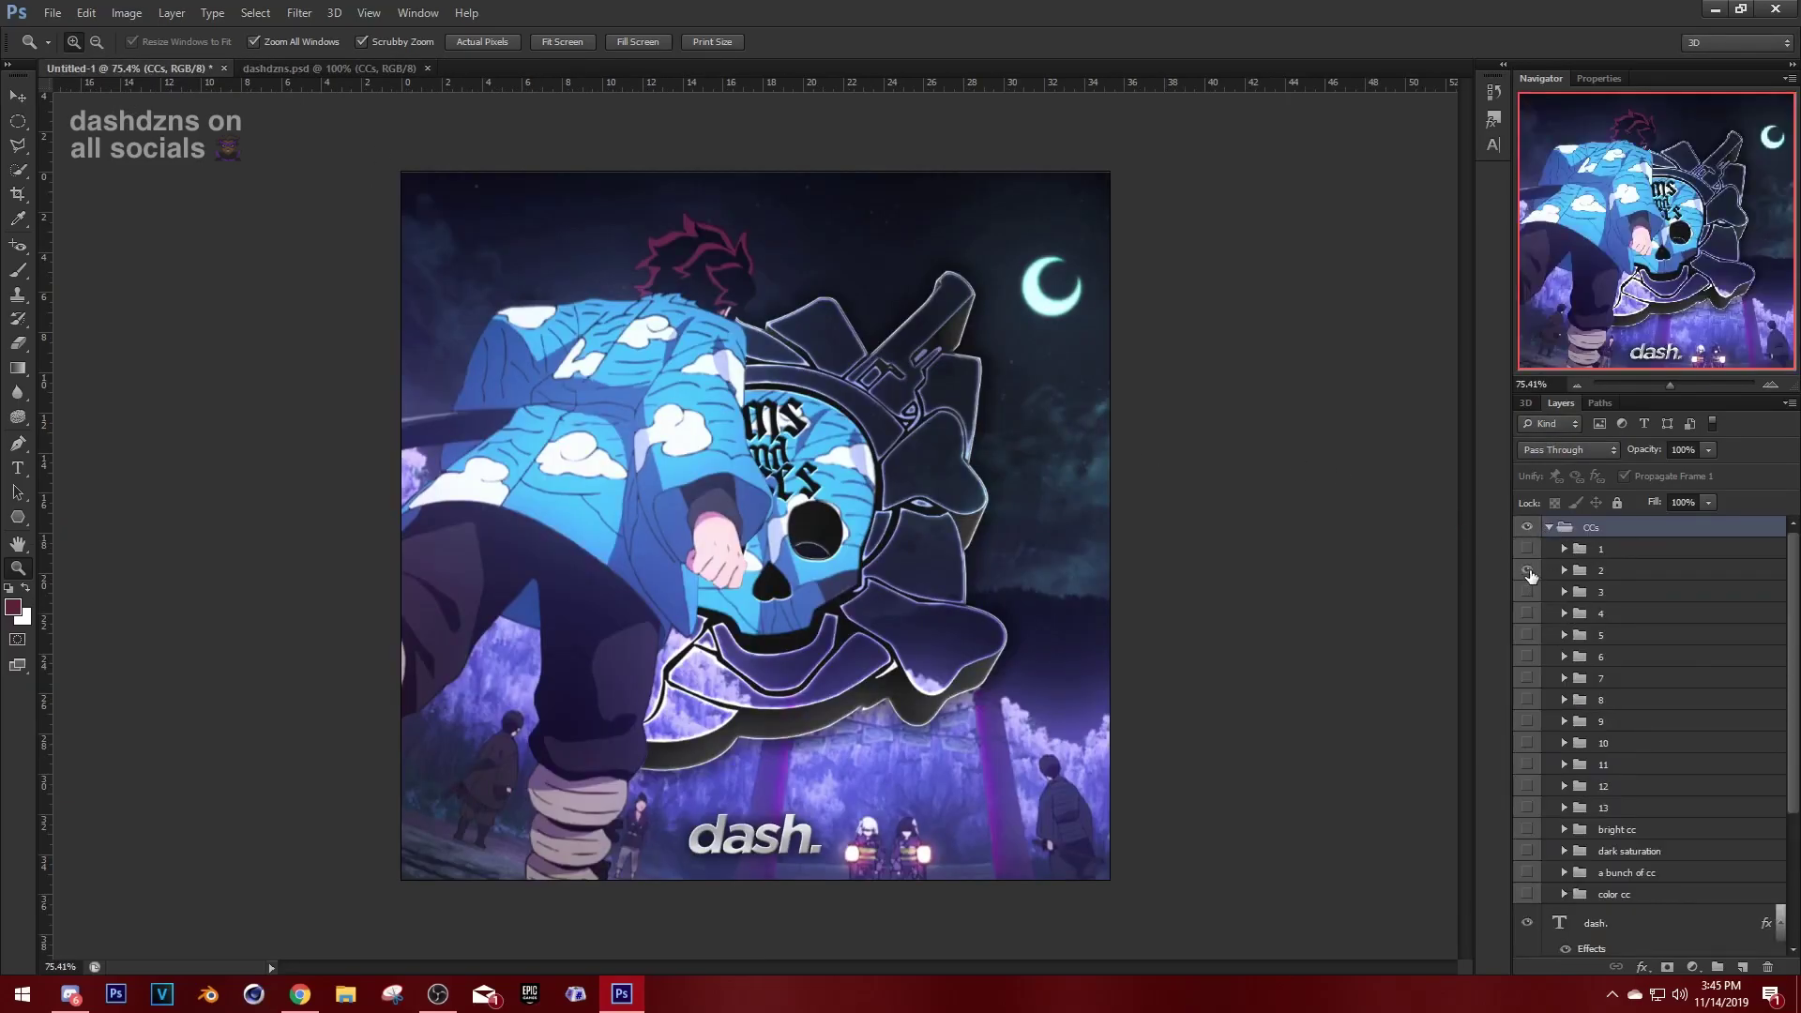
pyautogui.click(1530, 573)
pyautogui.click(1530, 573)
pyautogui.click(1530, 573)
pyautogui.click(1608, 574)
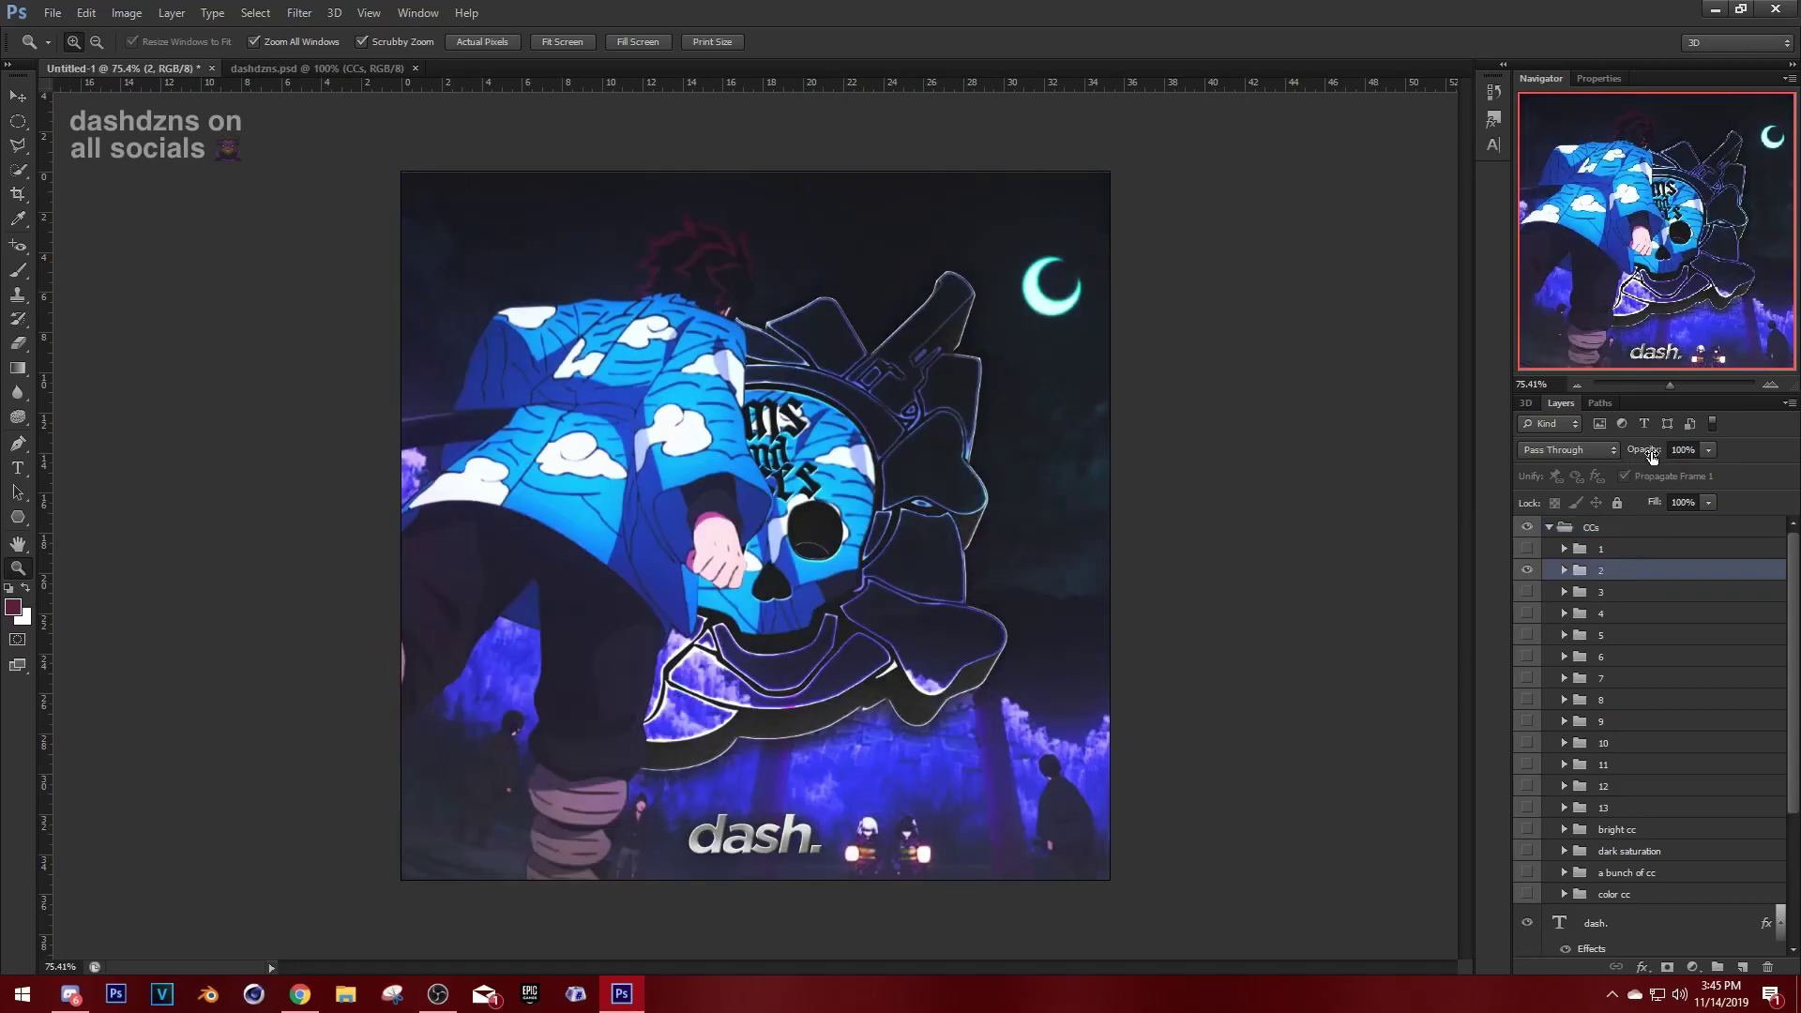
pyautogui.moveTo(1651, 456); pyautogui.dragTo(1606, 463)
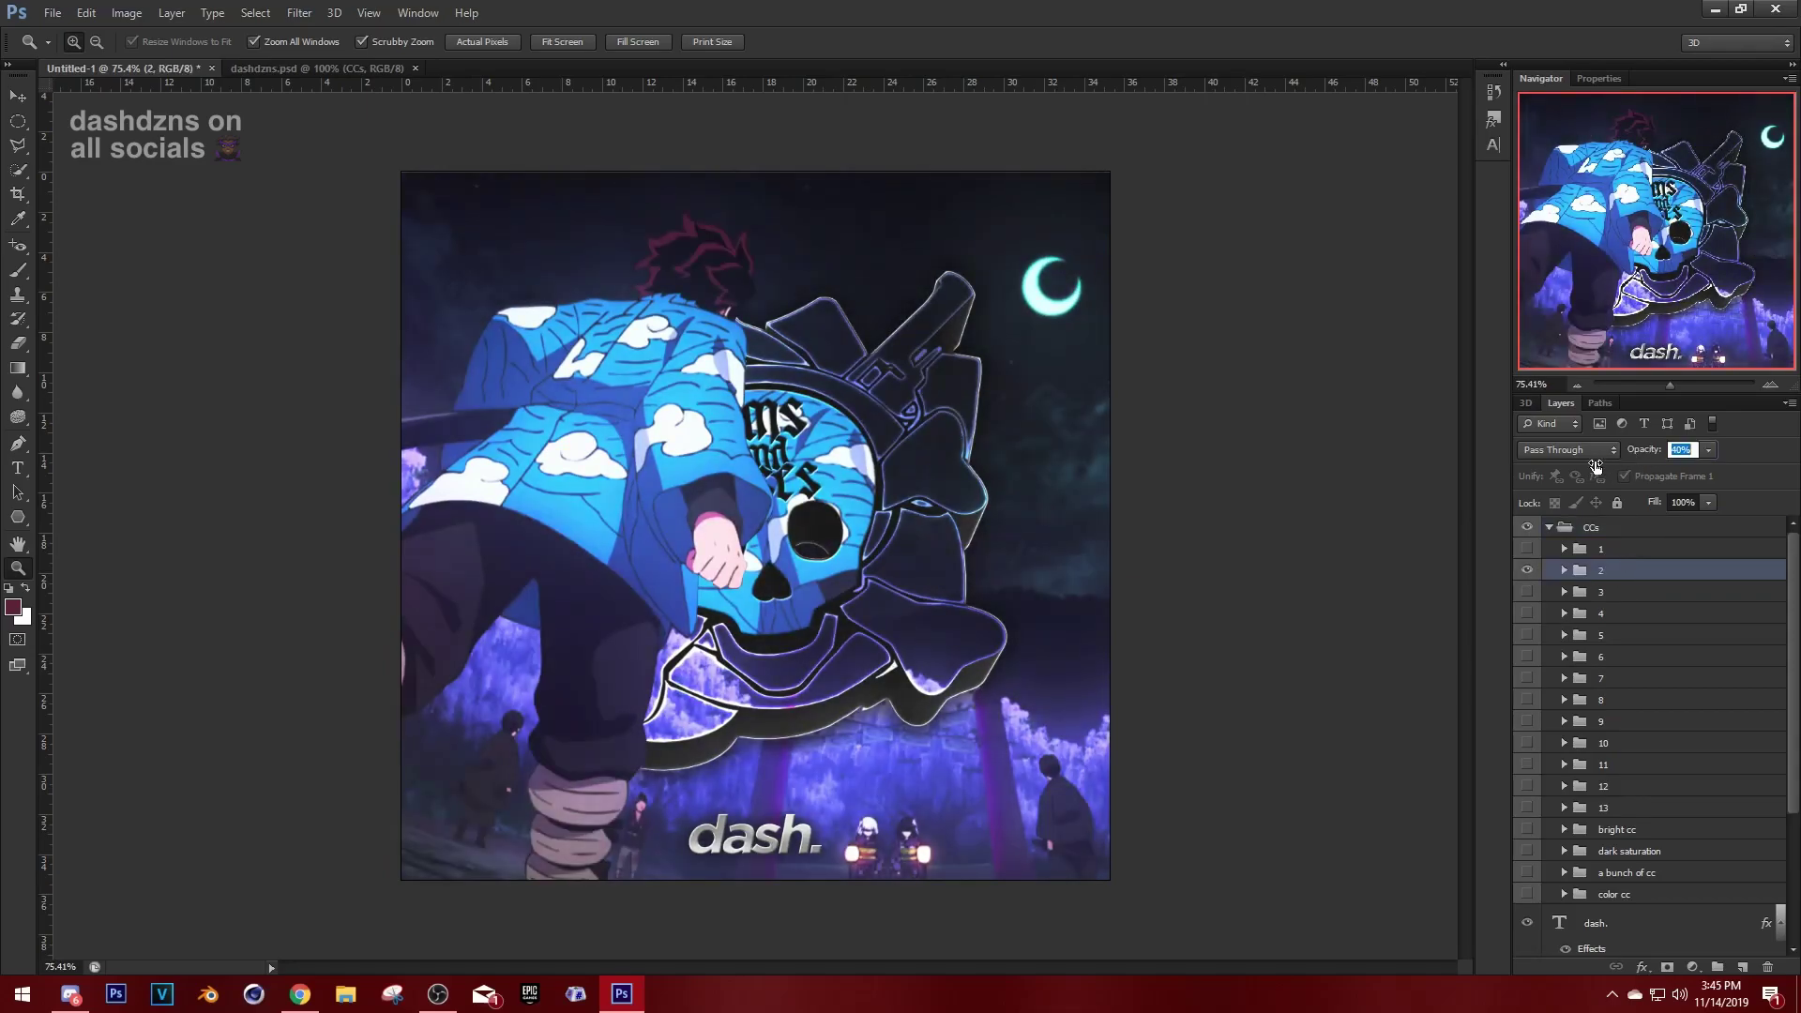
pyautogui.moveTo(1600, 570); pyautogui.dragTo(1561, 517)
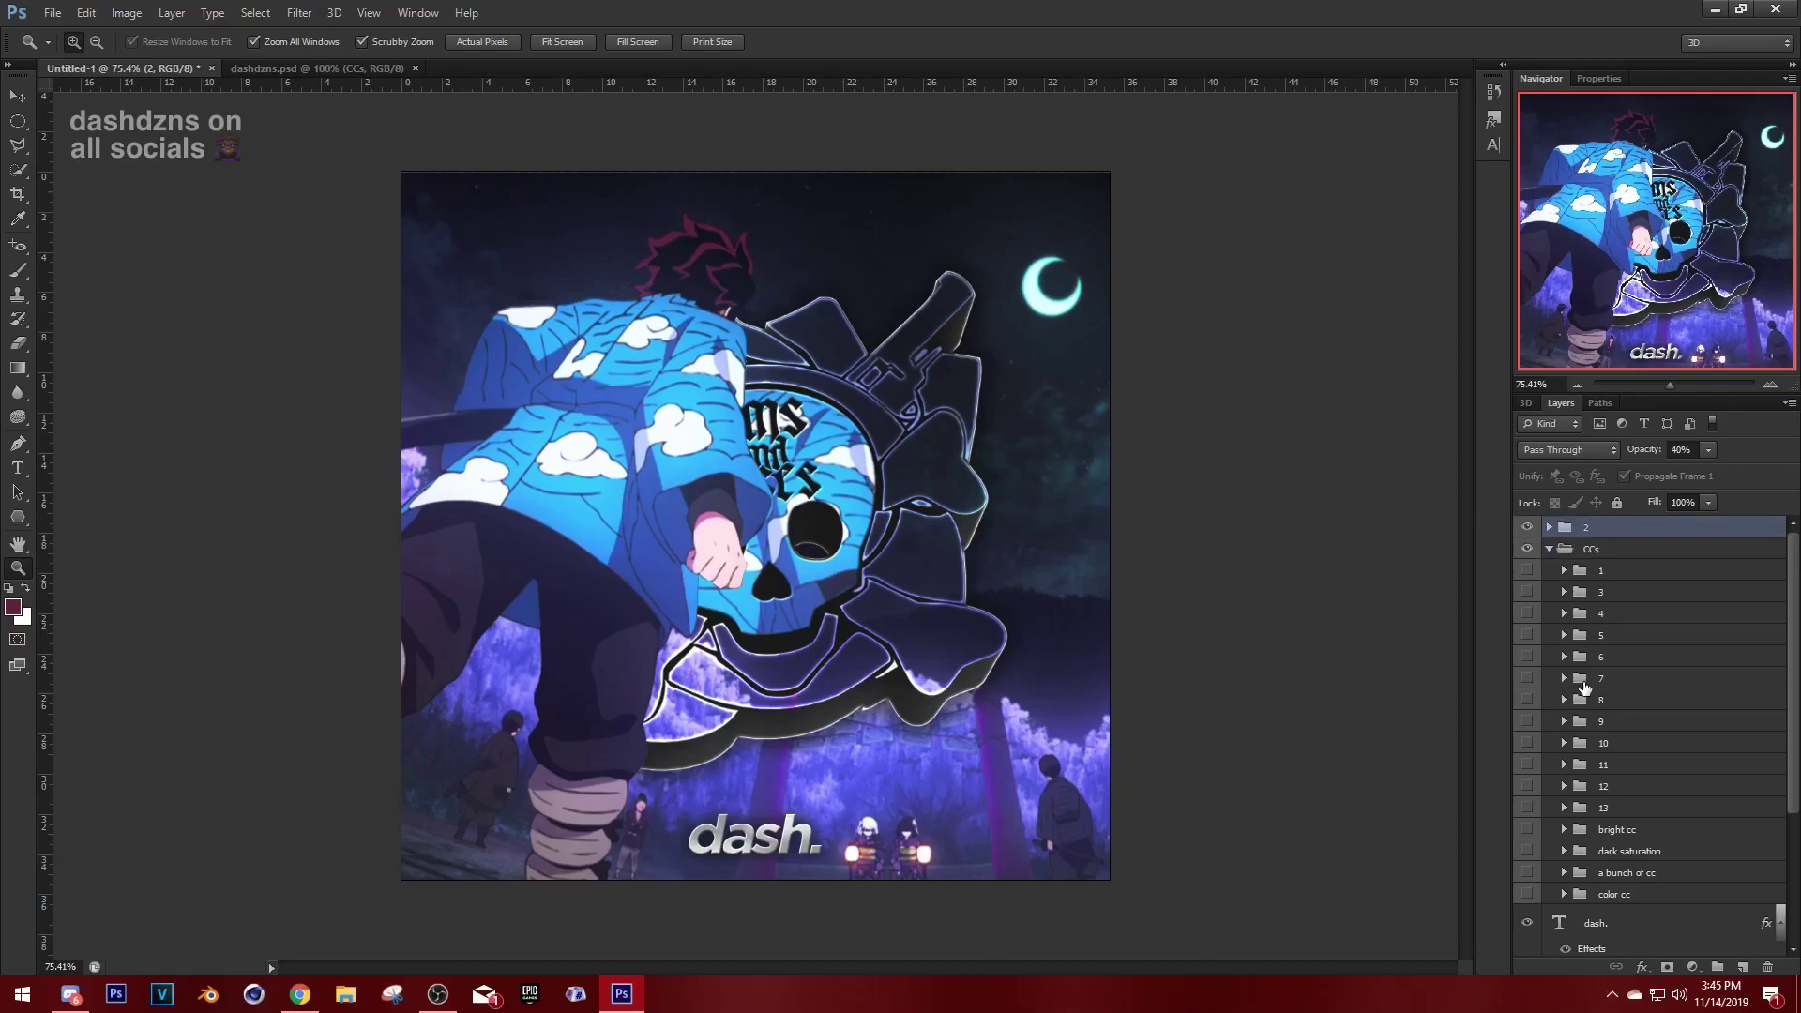
# Enable color correction group 7, move it out of CCs below group 2, and delete the remaining CCs group.
pyautogui.click(1526, 678)
pyautogui.click(1526, 677)
pyautogui.click(1526, 677)
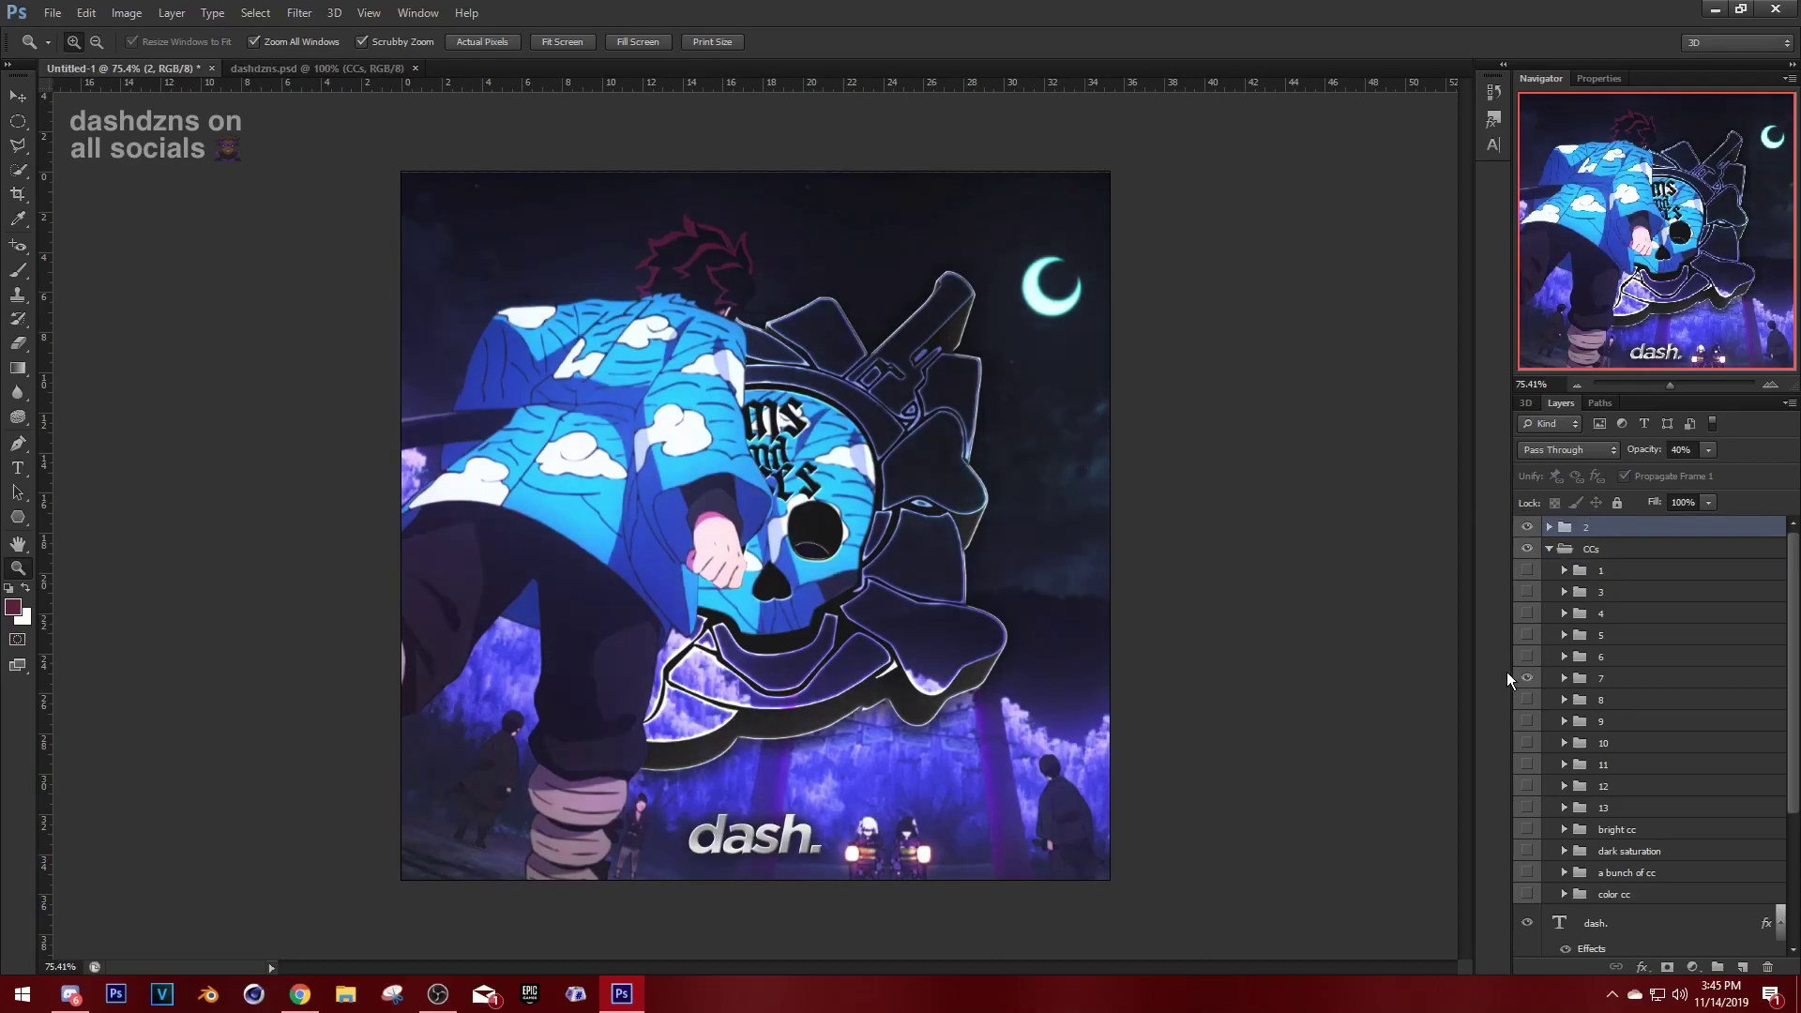
pyautogui.moveTo(1627, 678); pyautogui.dragTo(1597, 569)
pyautogui.click(1597, 569)
pyautogui.press('Delete')
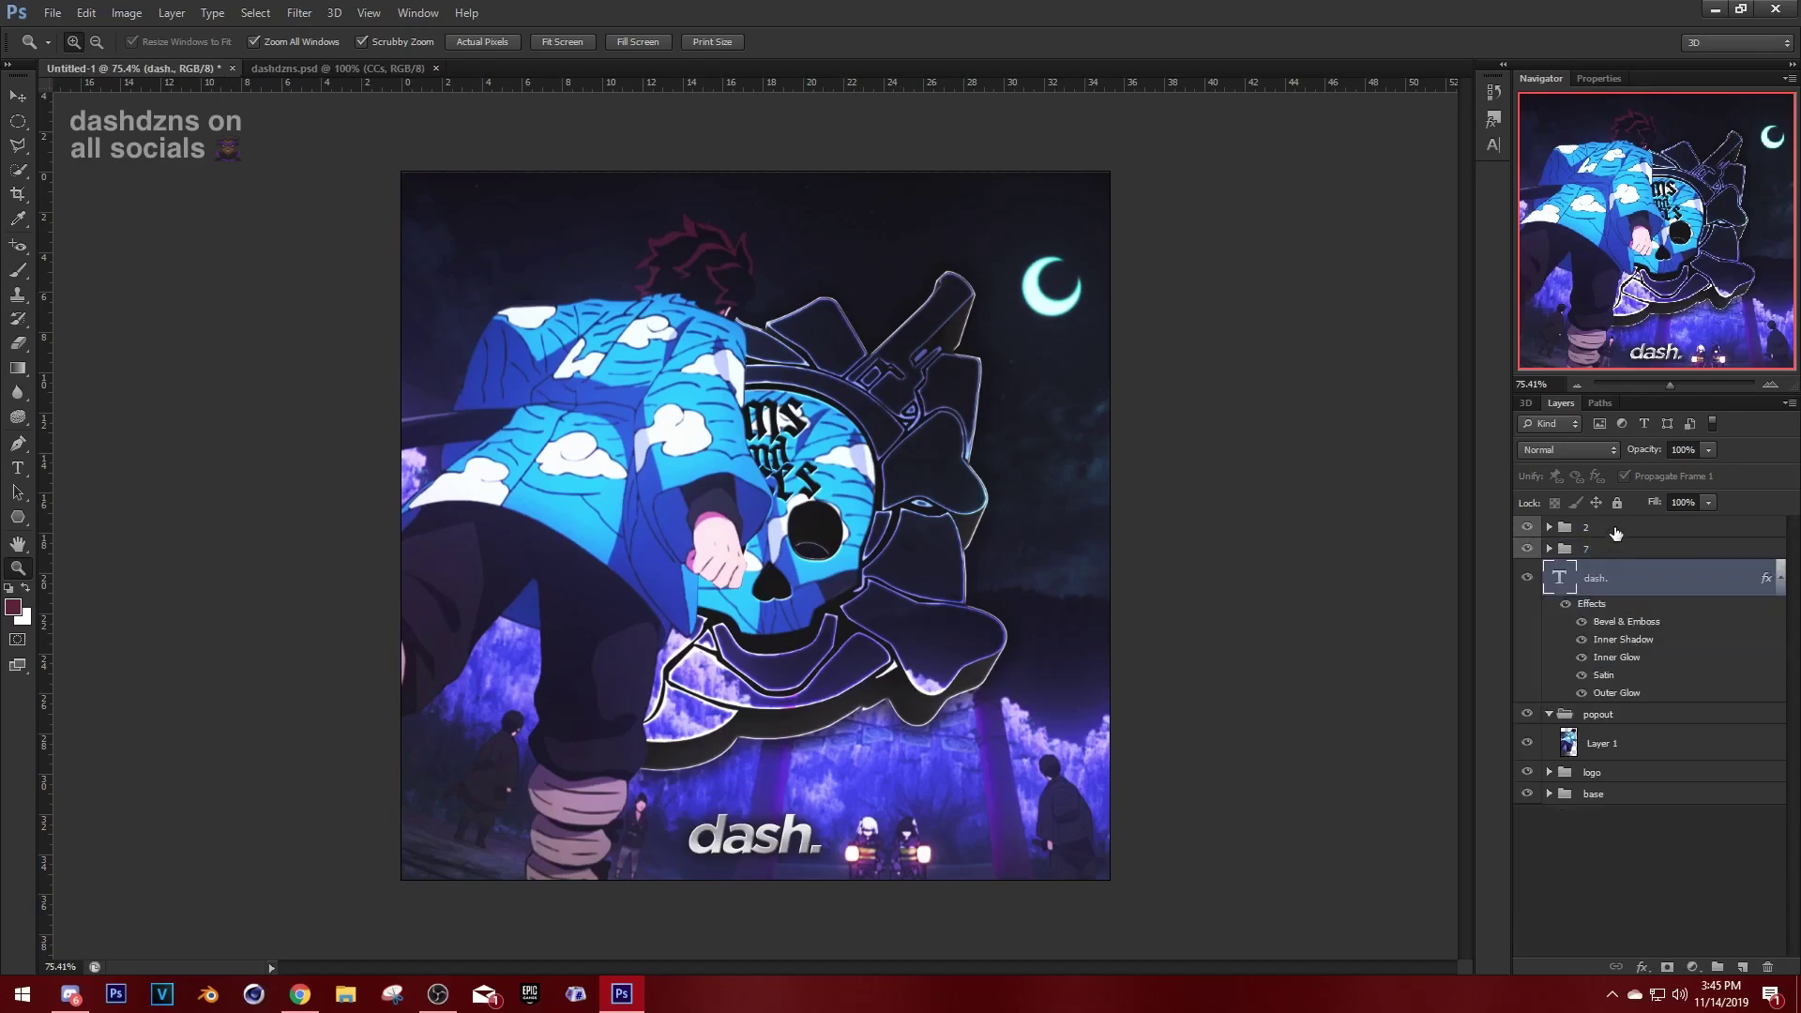
# Set the opacity of color correction group 7 to 38%.
pyautogui.moveTo(1640, 451); pyautogui.dragTo(1610, 459)
pyautogui.click(1601, 550)
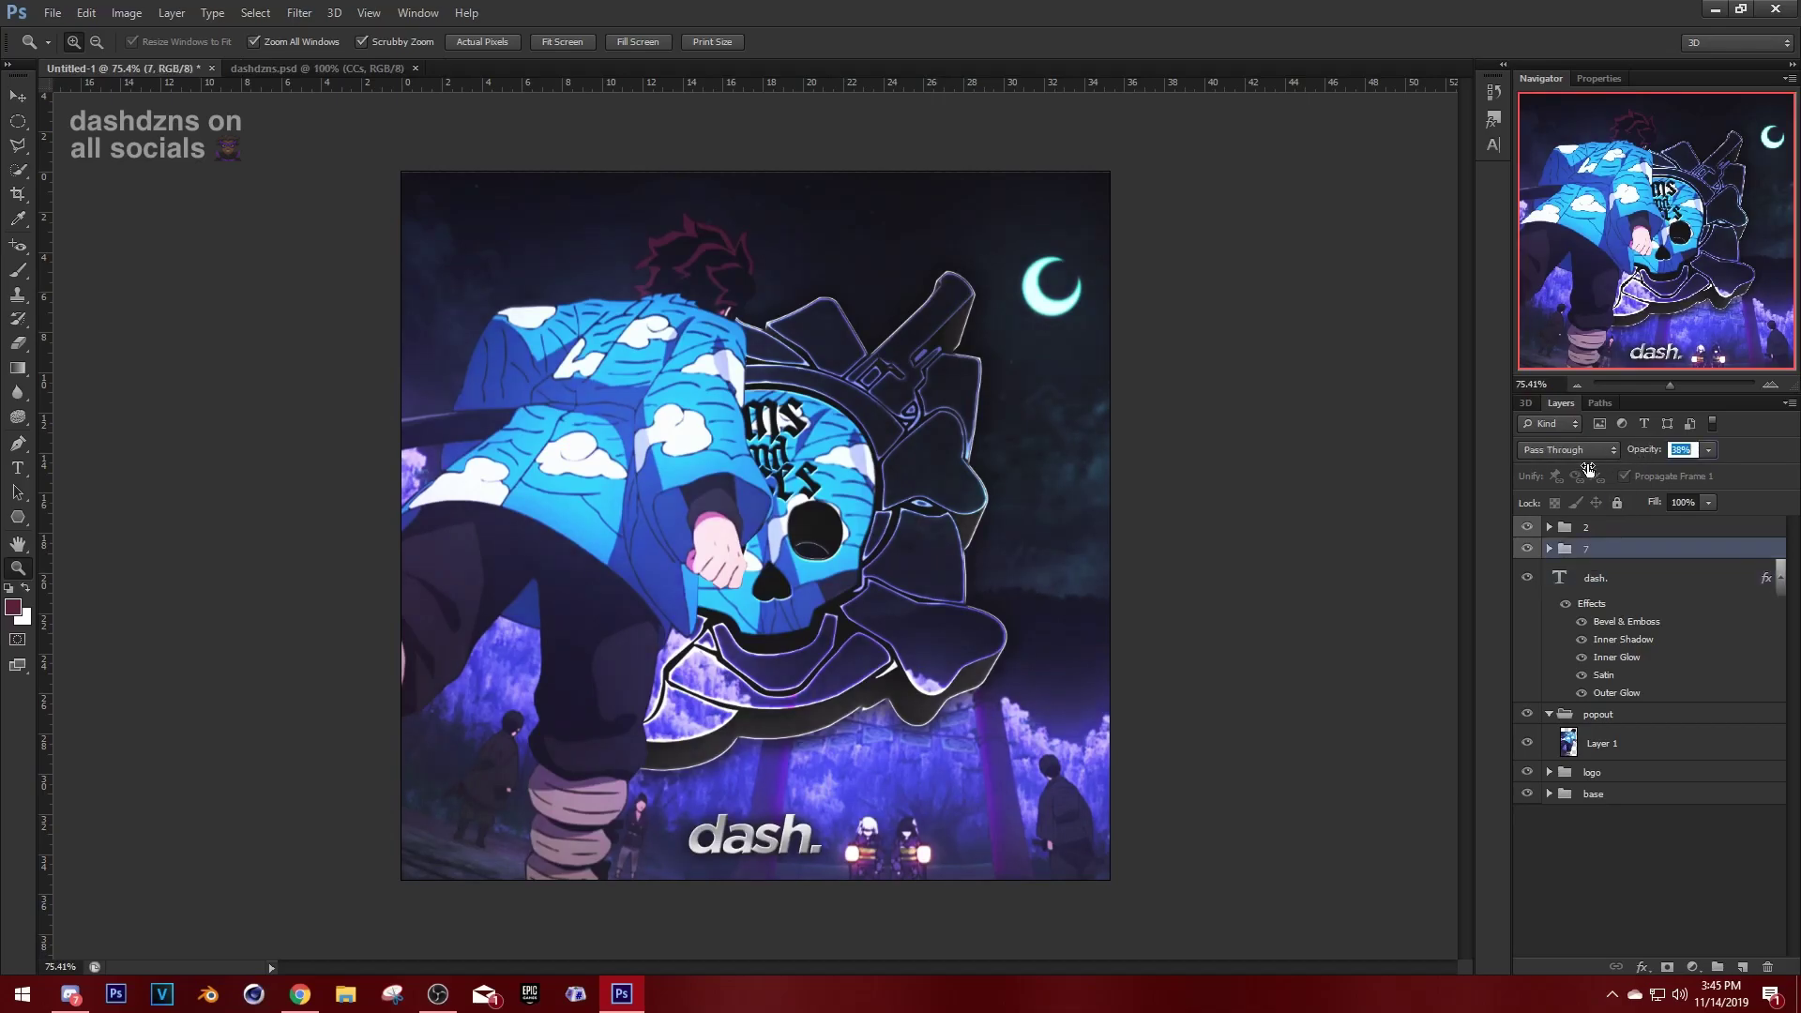
pyautogui.write('38')
pyautogui.press('Return')
# Combine color correction groups 2 and 7 into a group named "cc".
pyautogui.click(1587, 529)
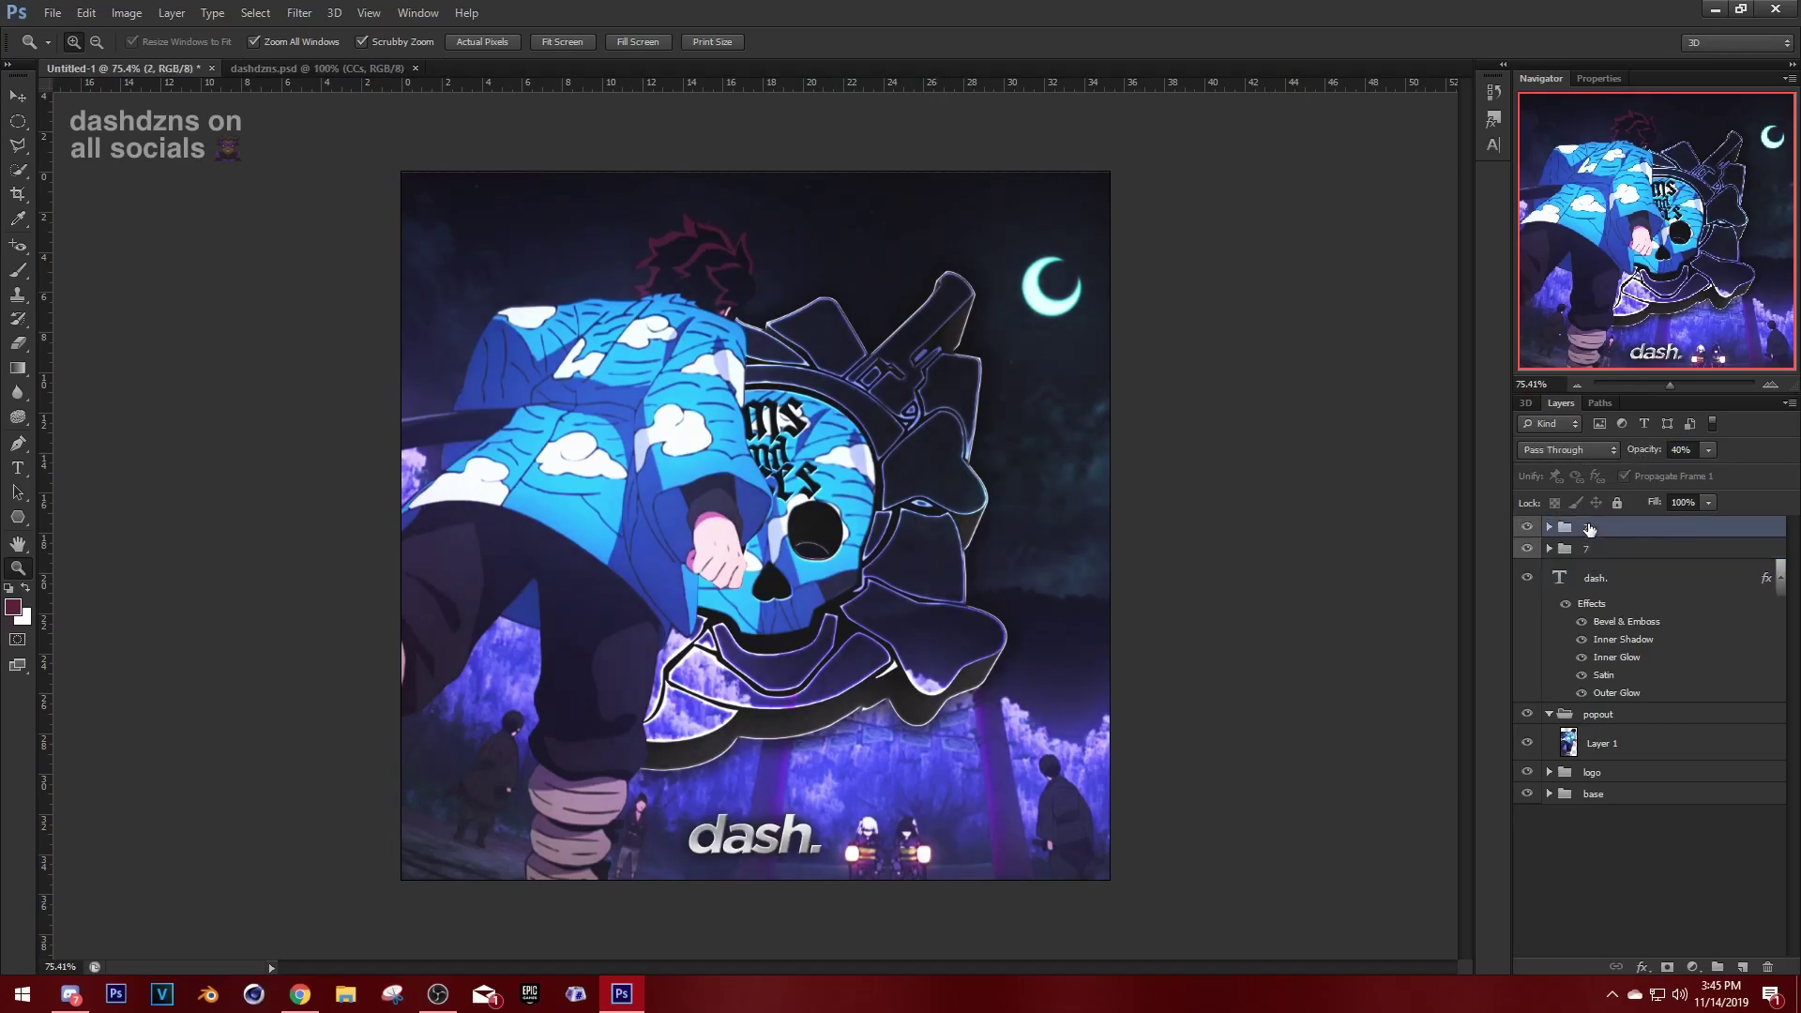
pyautogui.keyDown('shift'); pyautogui.click(1605, 555); pyautogui.keyUp('shift')
pyautogui.hotkey('ctrl', 'g')
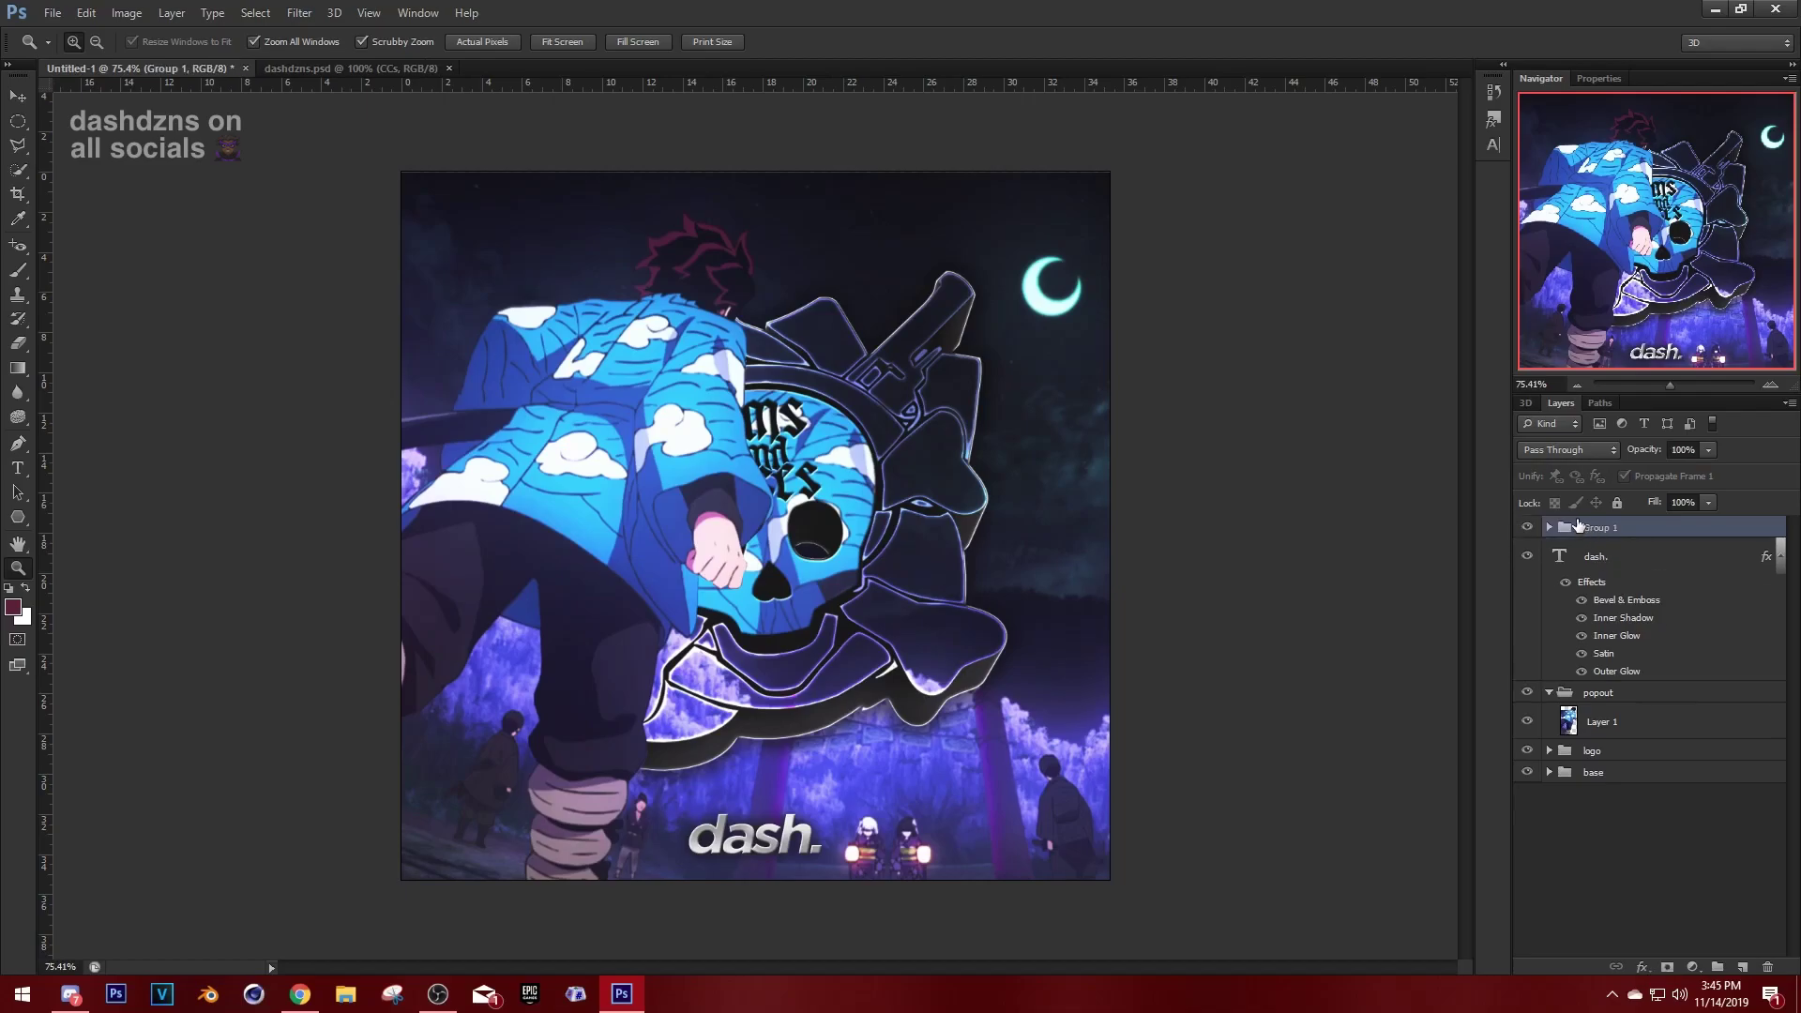
pyautogui.doubleClick(1597, 527)
pyautogui.write('cc')
pyautogui.press('Return')
# Put the "dash." text layer in a group named "text" and collapse the text and popout groups.
pyautogui.click(1618, 556)
pyautogui.hotkey('ctrl', 'g')
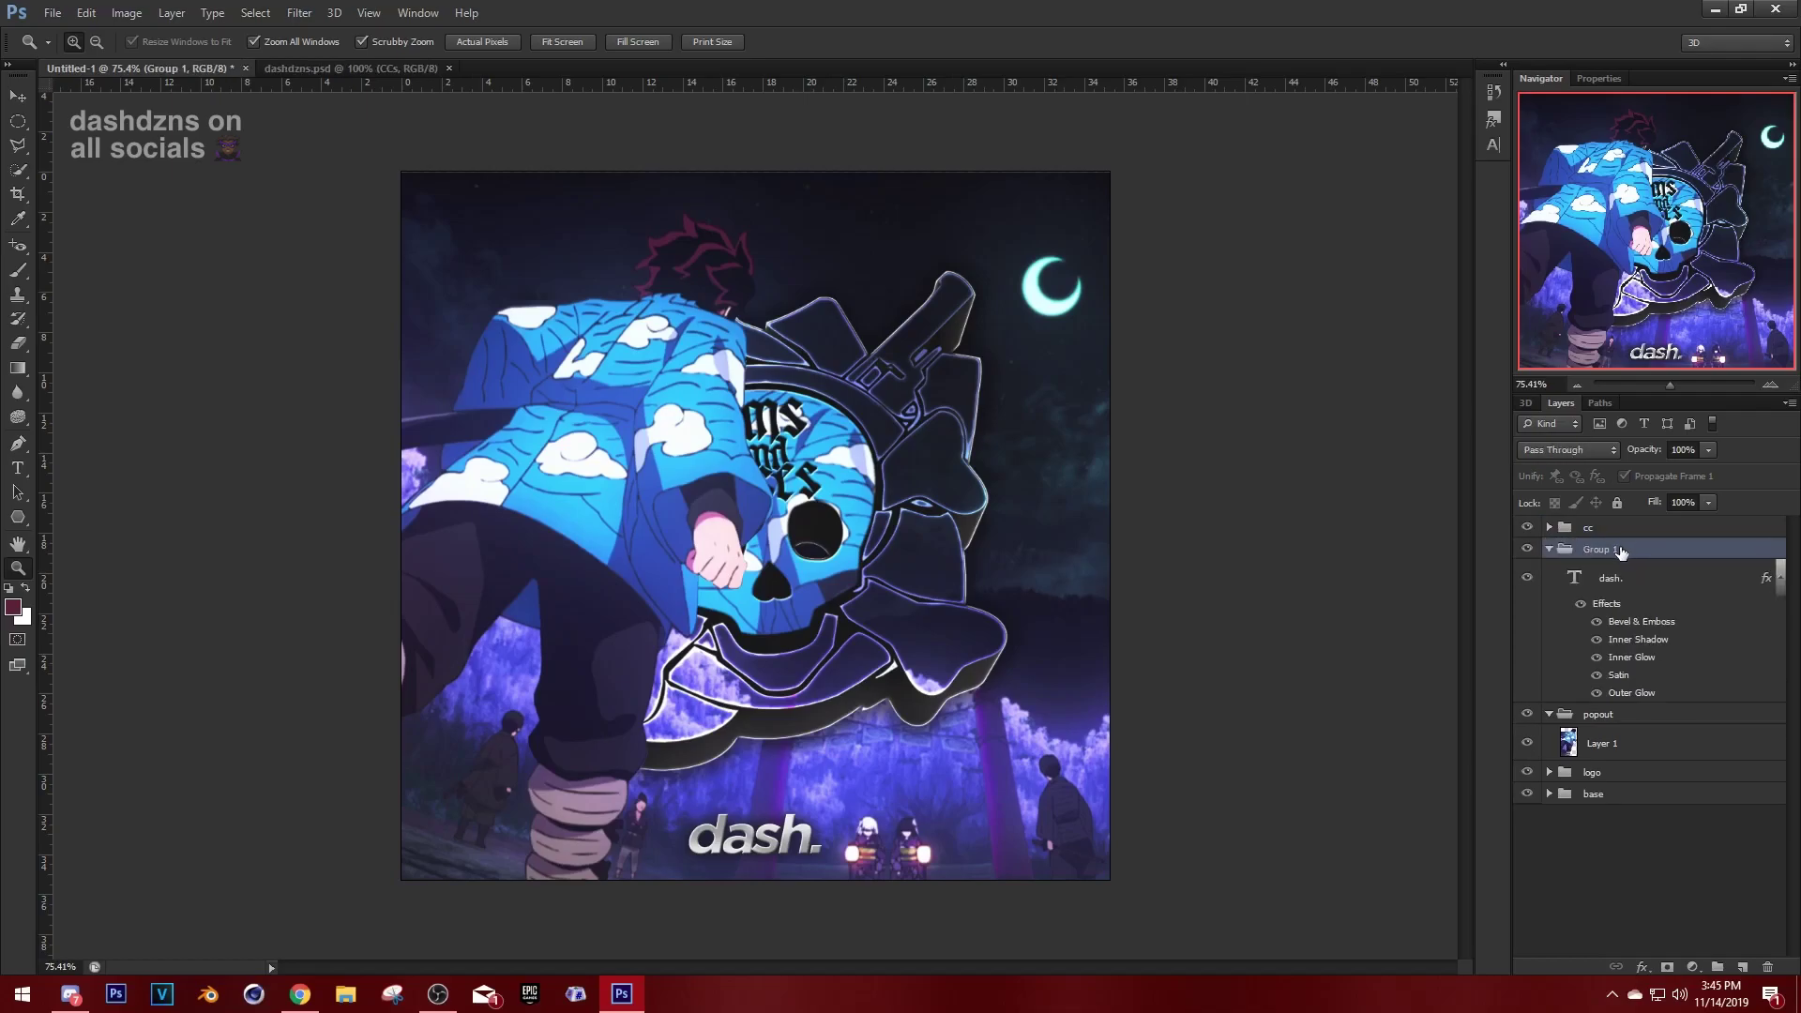
pyautogui.doubleClick(1616, 557)
pyautogui.write('text')
pyautogui.press('Return')
pyautogui.click(1549, 549)
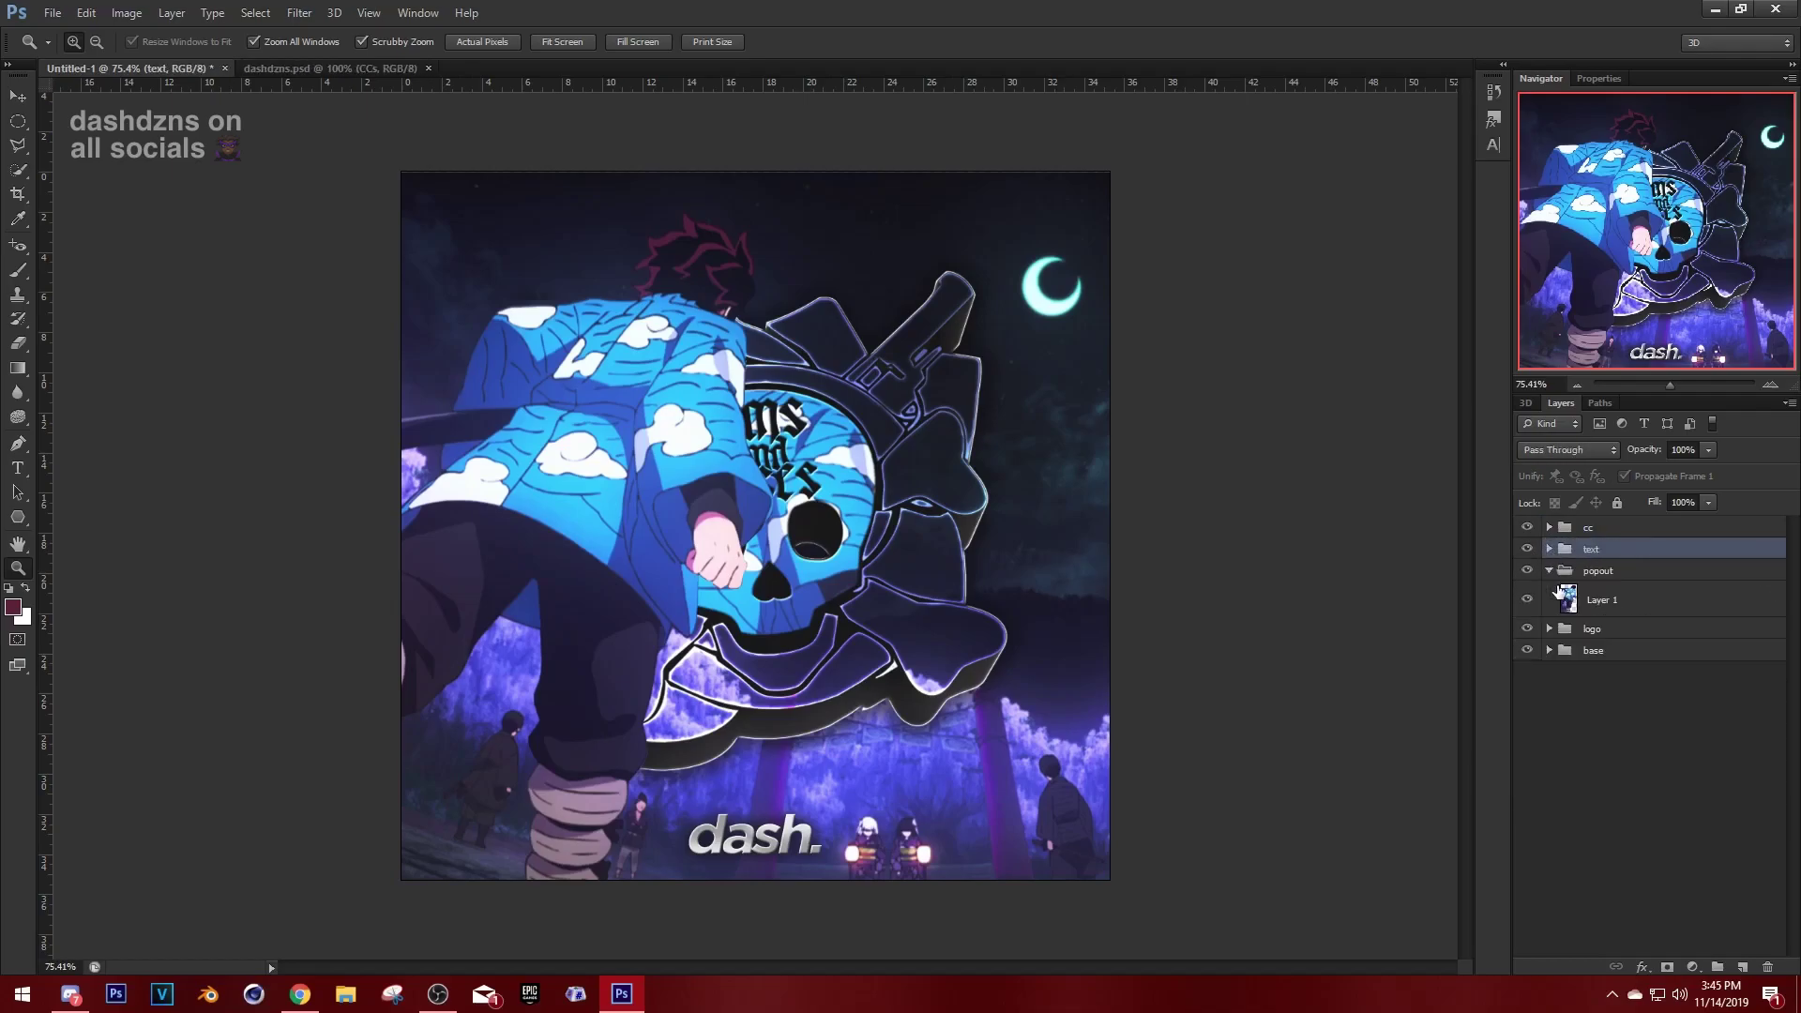
pyautogui.click(1564, 571)
pyautogui.click(1549, 570)
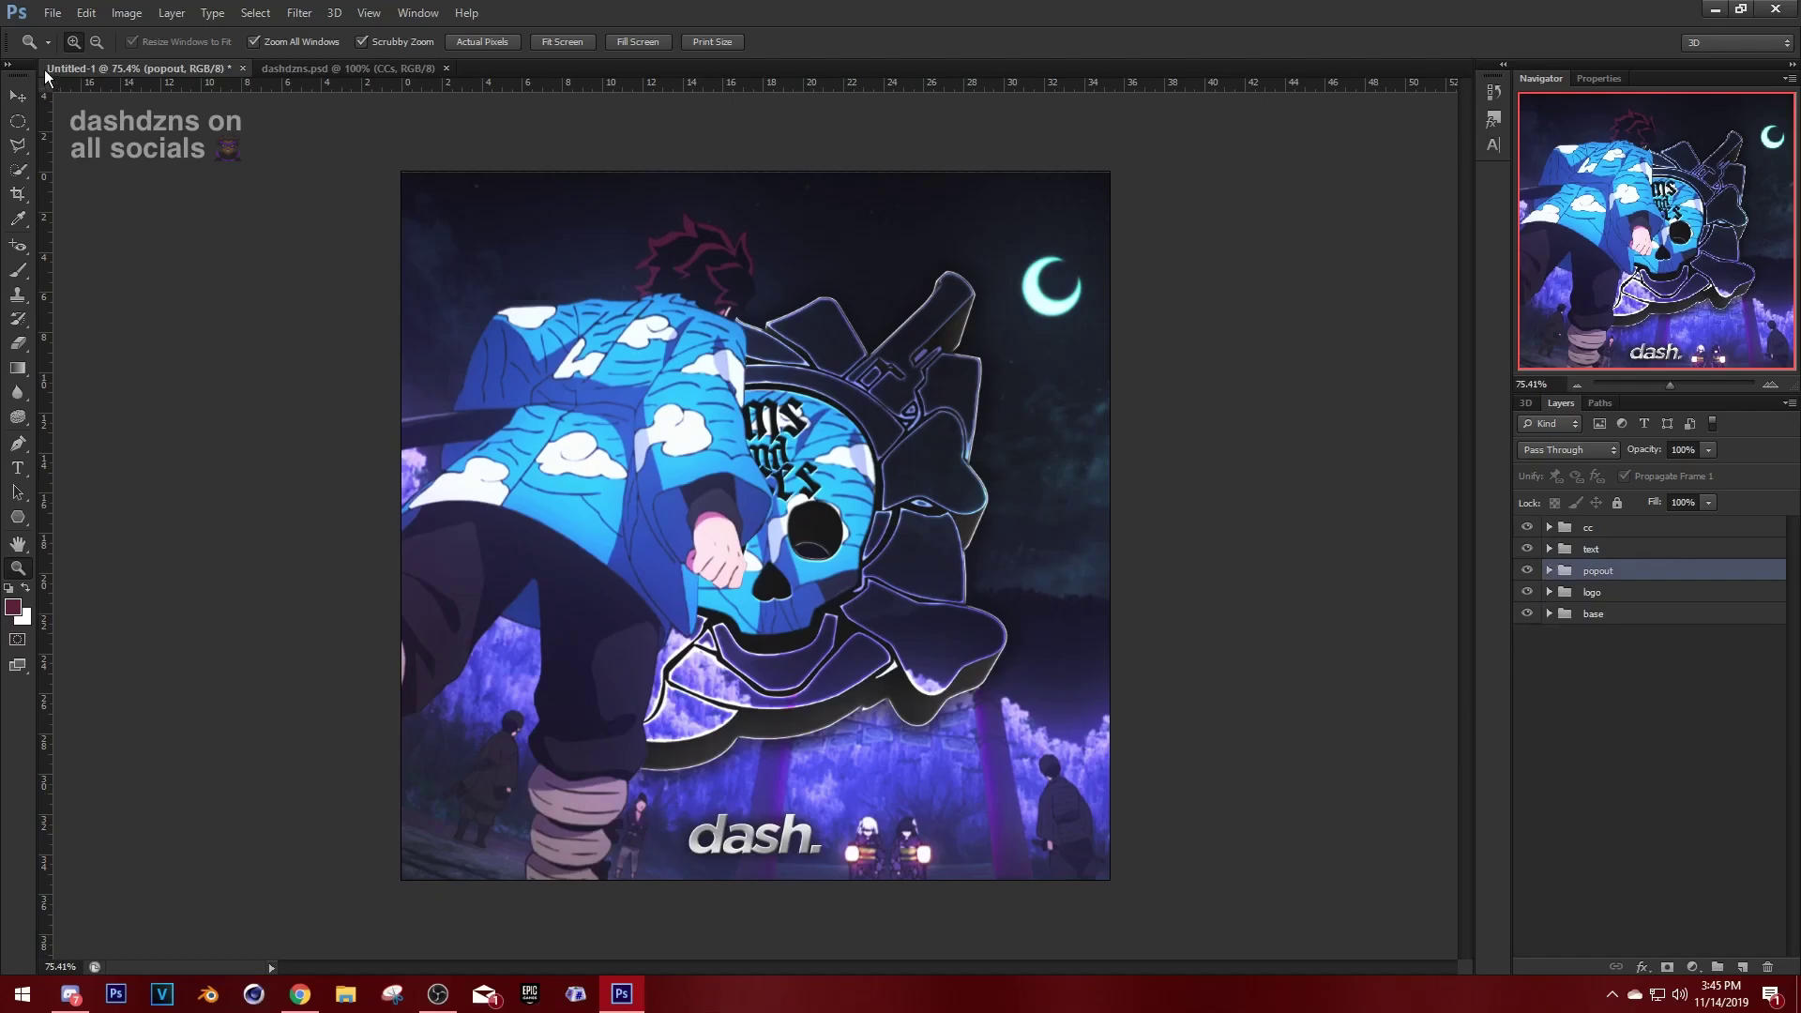
# Open a project from the IRL Edits folder and bring its creased-paper texture layer with Screen blending into the artwork.
pyautogui.click(52, 13)
pyautogui.click(52, 13)
pyautogui.click(52, 13)
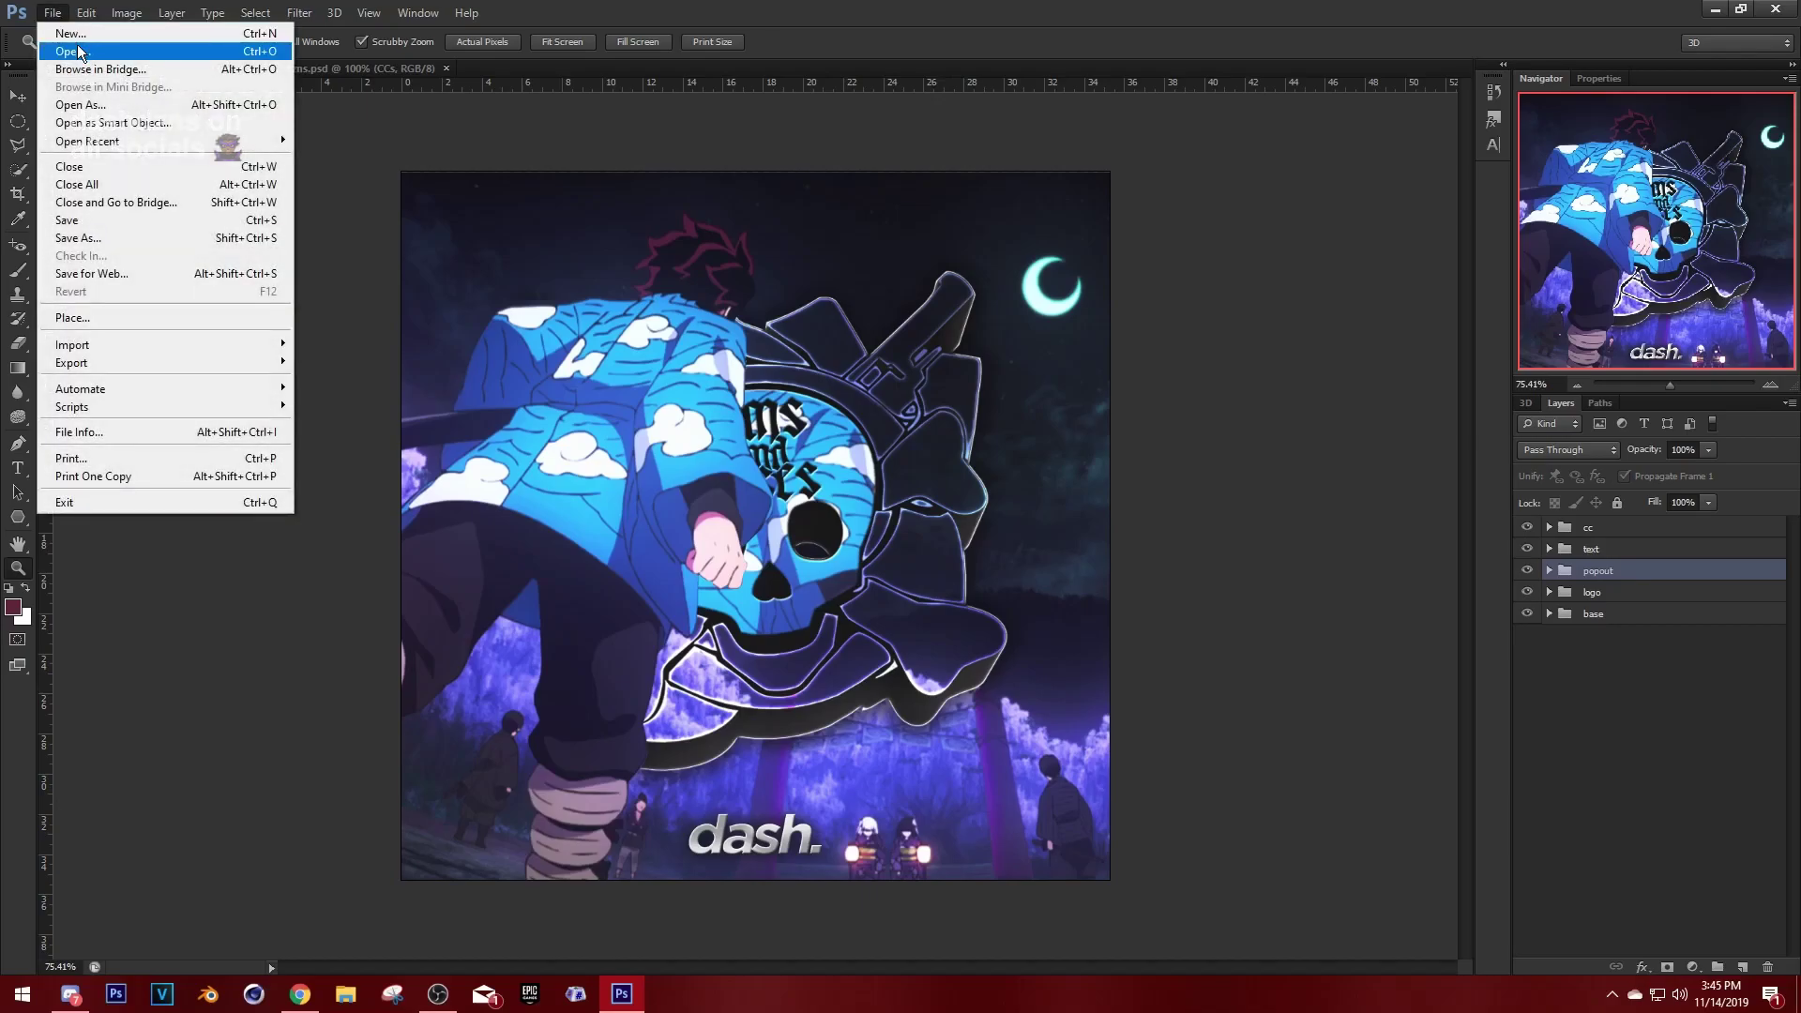
pyautogui.click(66, 51)
pyautogui.click(681, 384)
pyautogui.doubleClick(1106, 341)
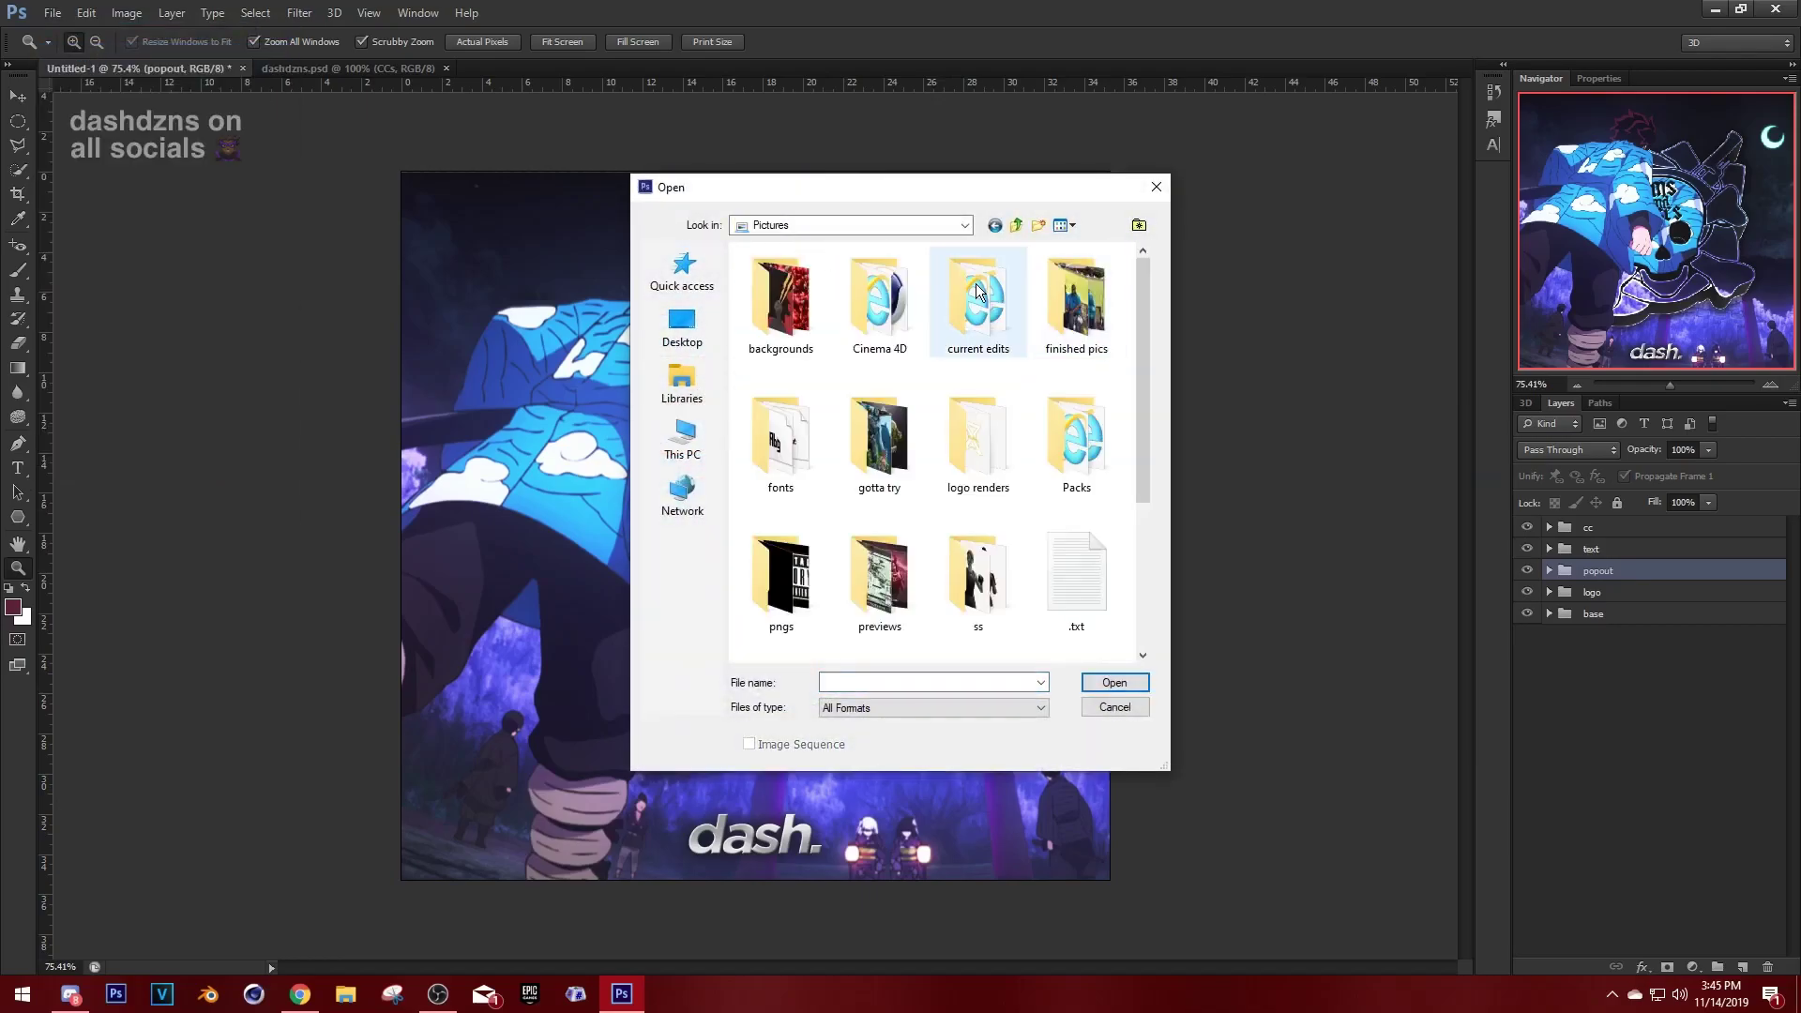
pyautogui.doubleClick(938, 338)
pyautogui.doubleClick(808, 435)
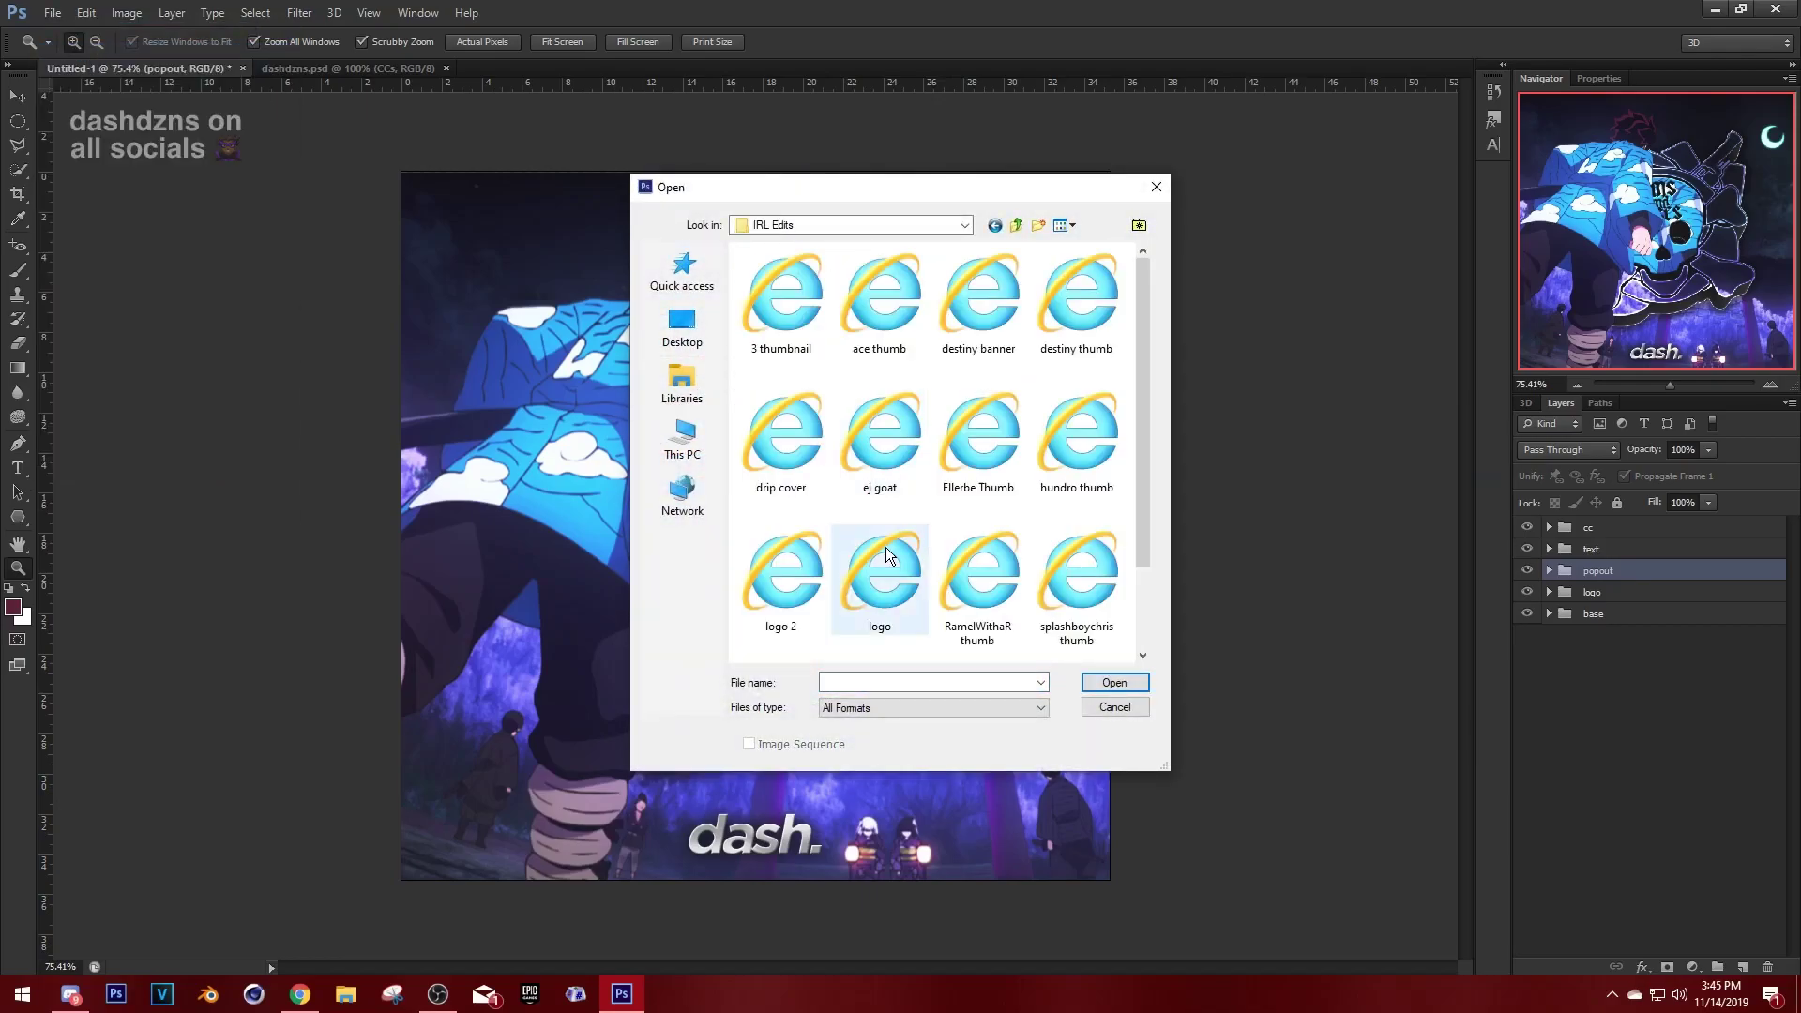
pyautogui.doubleClick(804, 490)
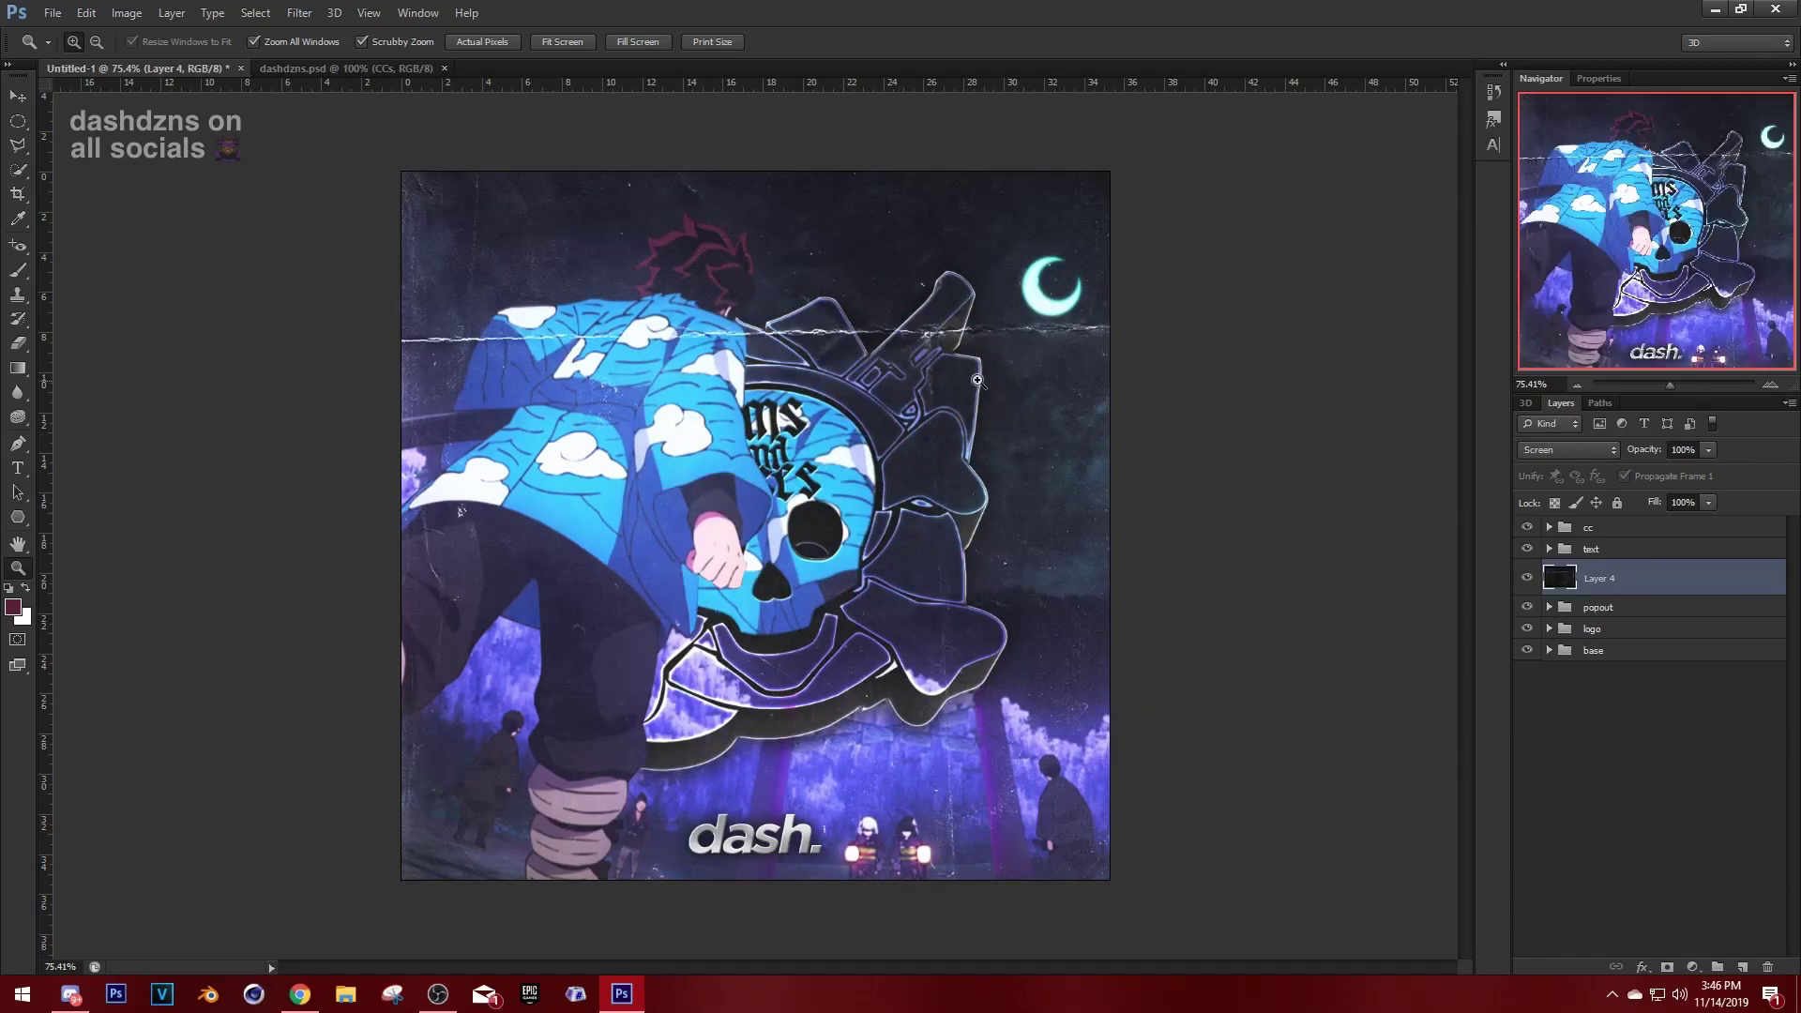
# Move the creased-paper texture layer above the text group and narrow it to 96.19% of its width.
pyautogui.rightClick(1045, 369)
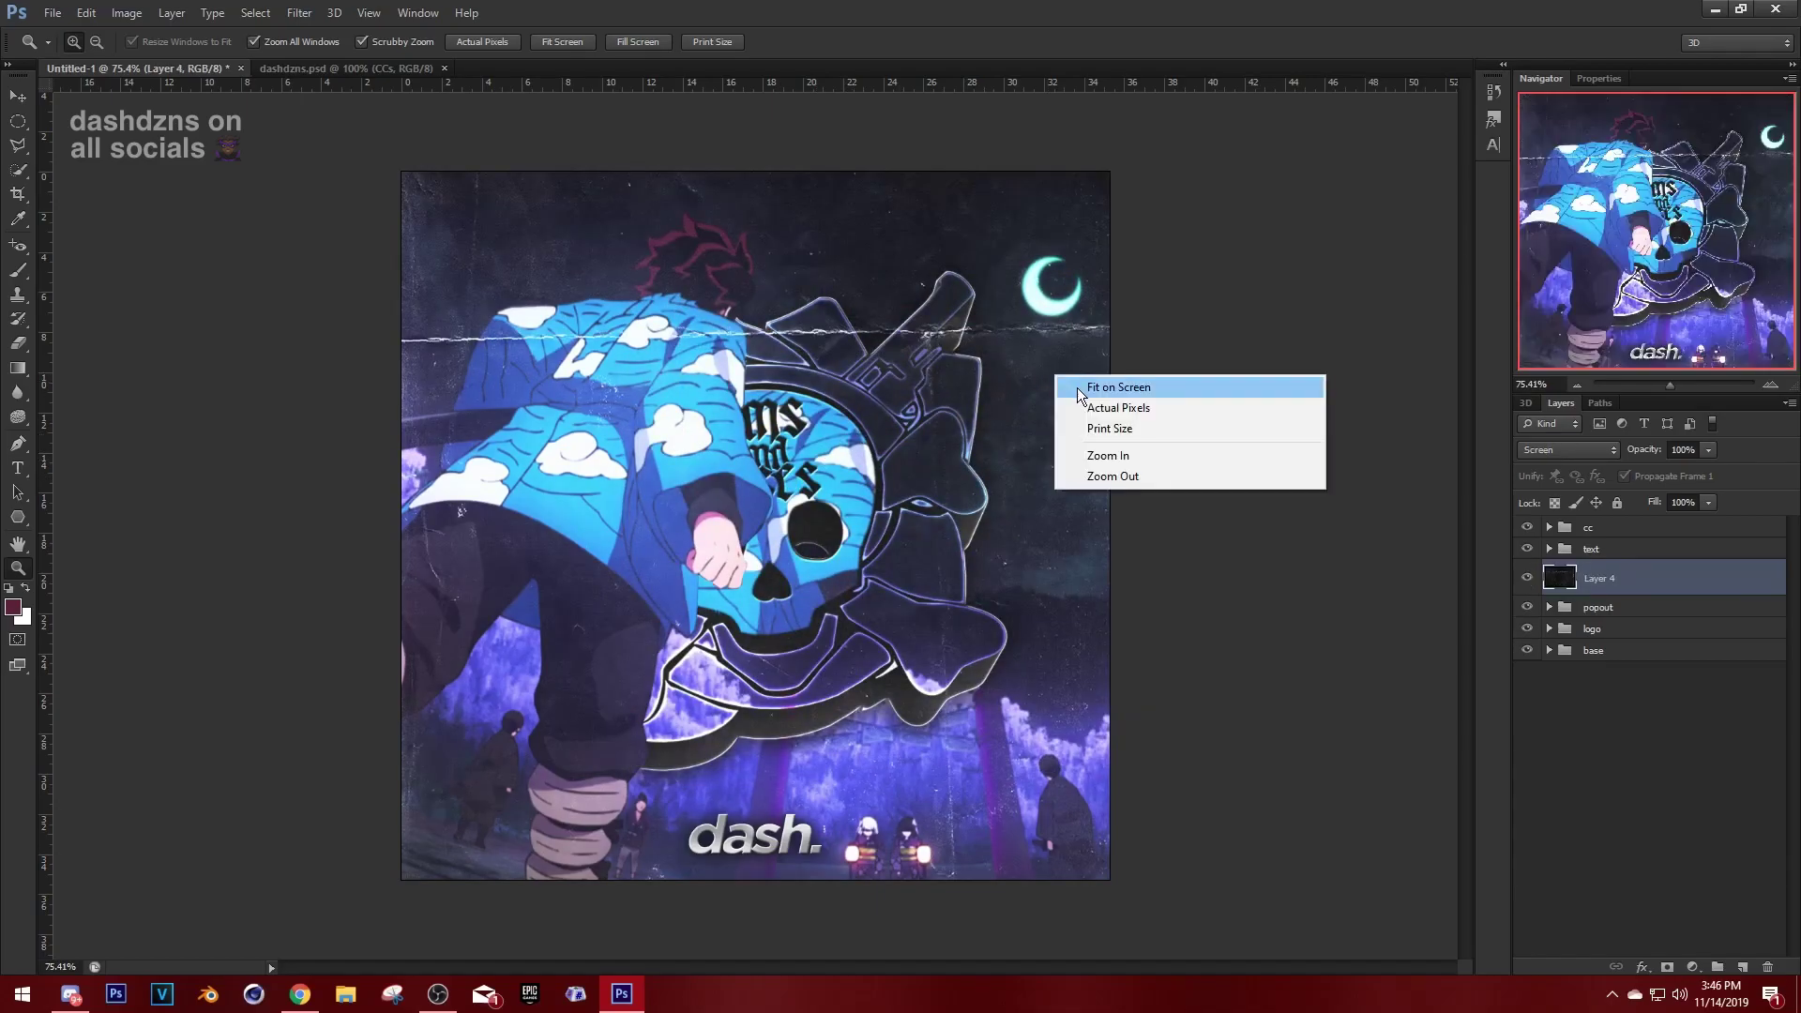
pyautogui.click(1067, 382)
pyautogui.moveTo(1649, 578); pyautogui.dragTo(1651, 539)
pyautogui.moveTo(1115, 528); pyautogui.dragTo(1079, 543)
pyautogui.hotkey('ctrl', 't')
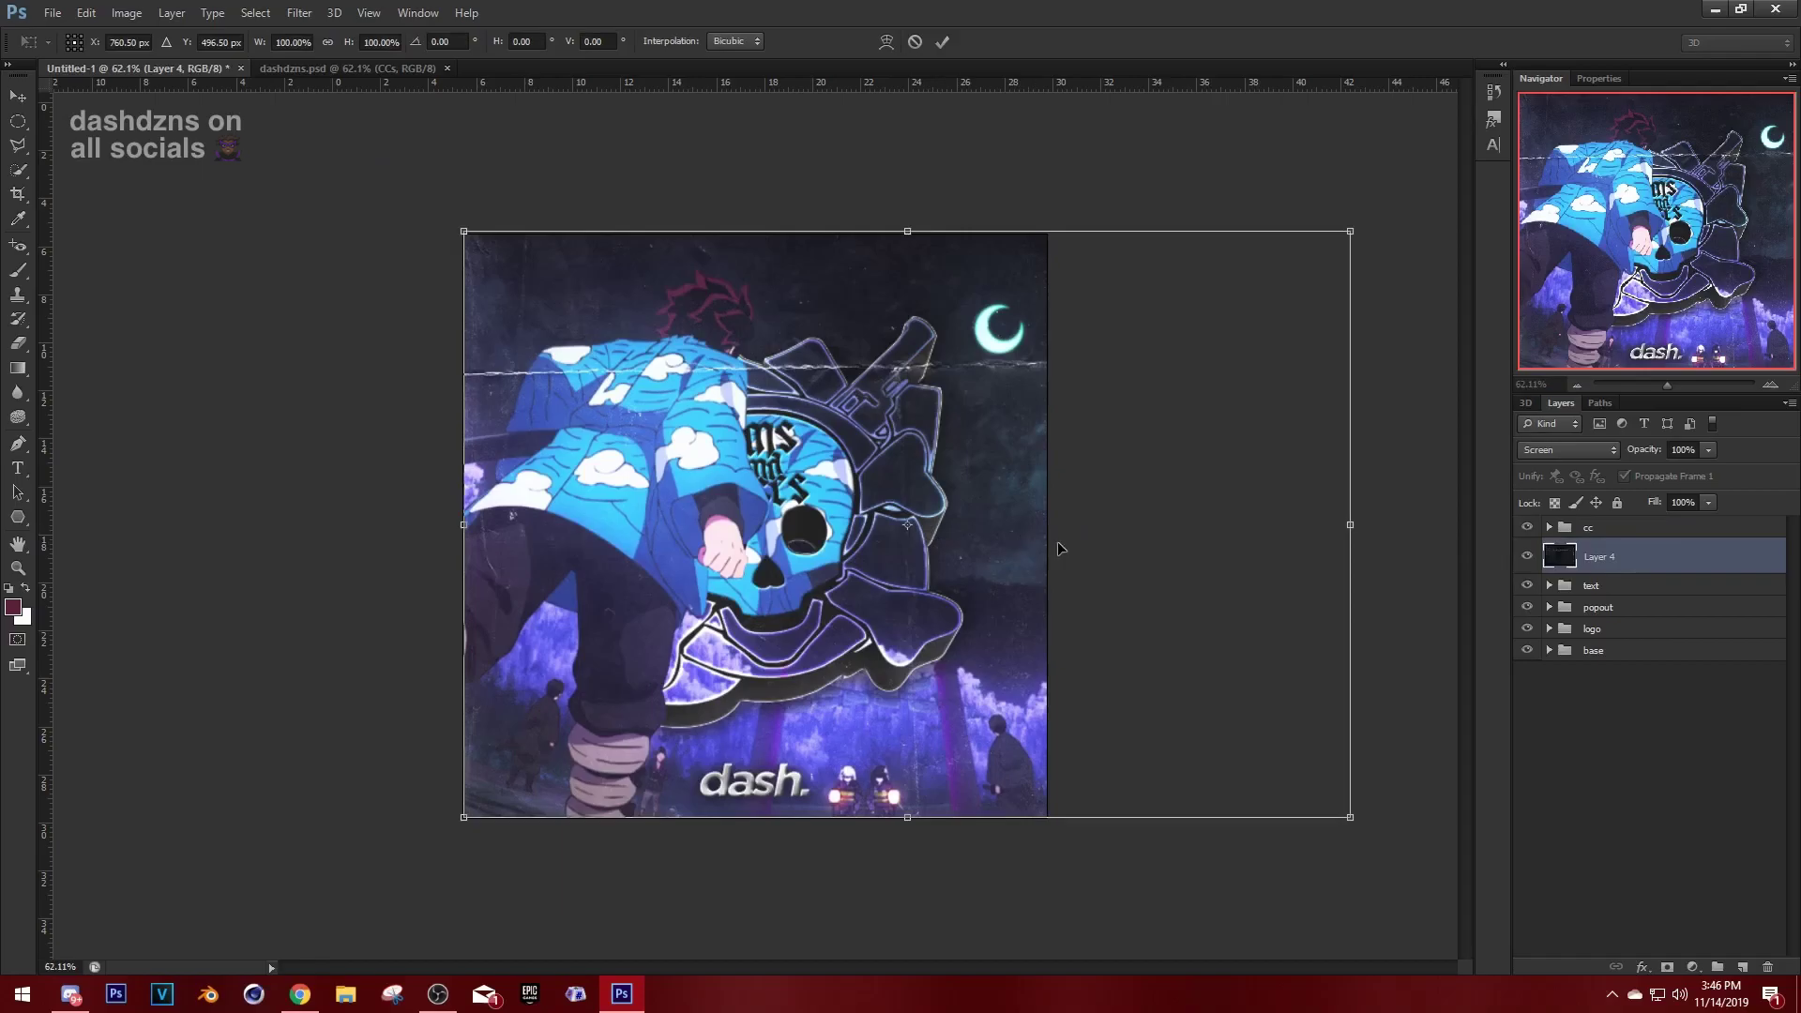
pyautogui.moveTo(1352, 530); pyautogui.dragTo(1306, 582)
pyautogui.press('Return')
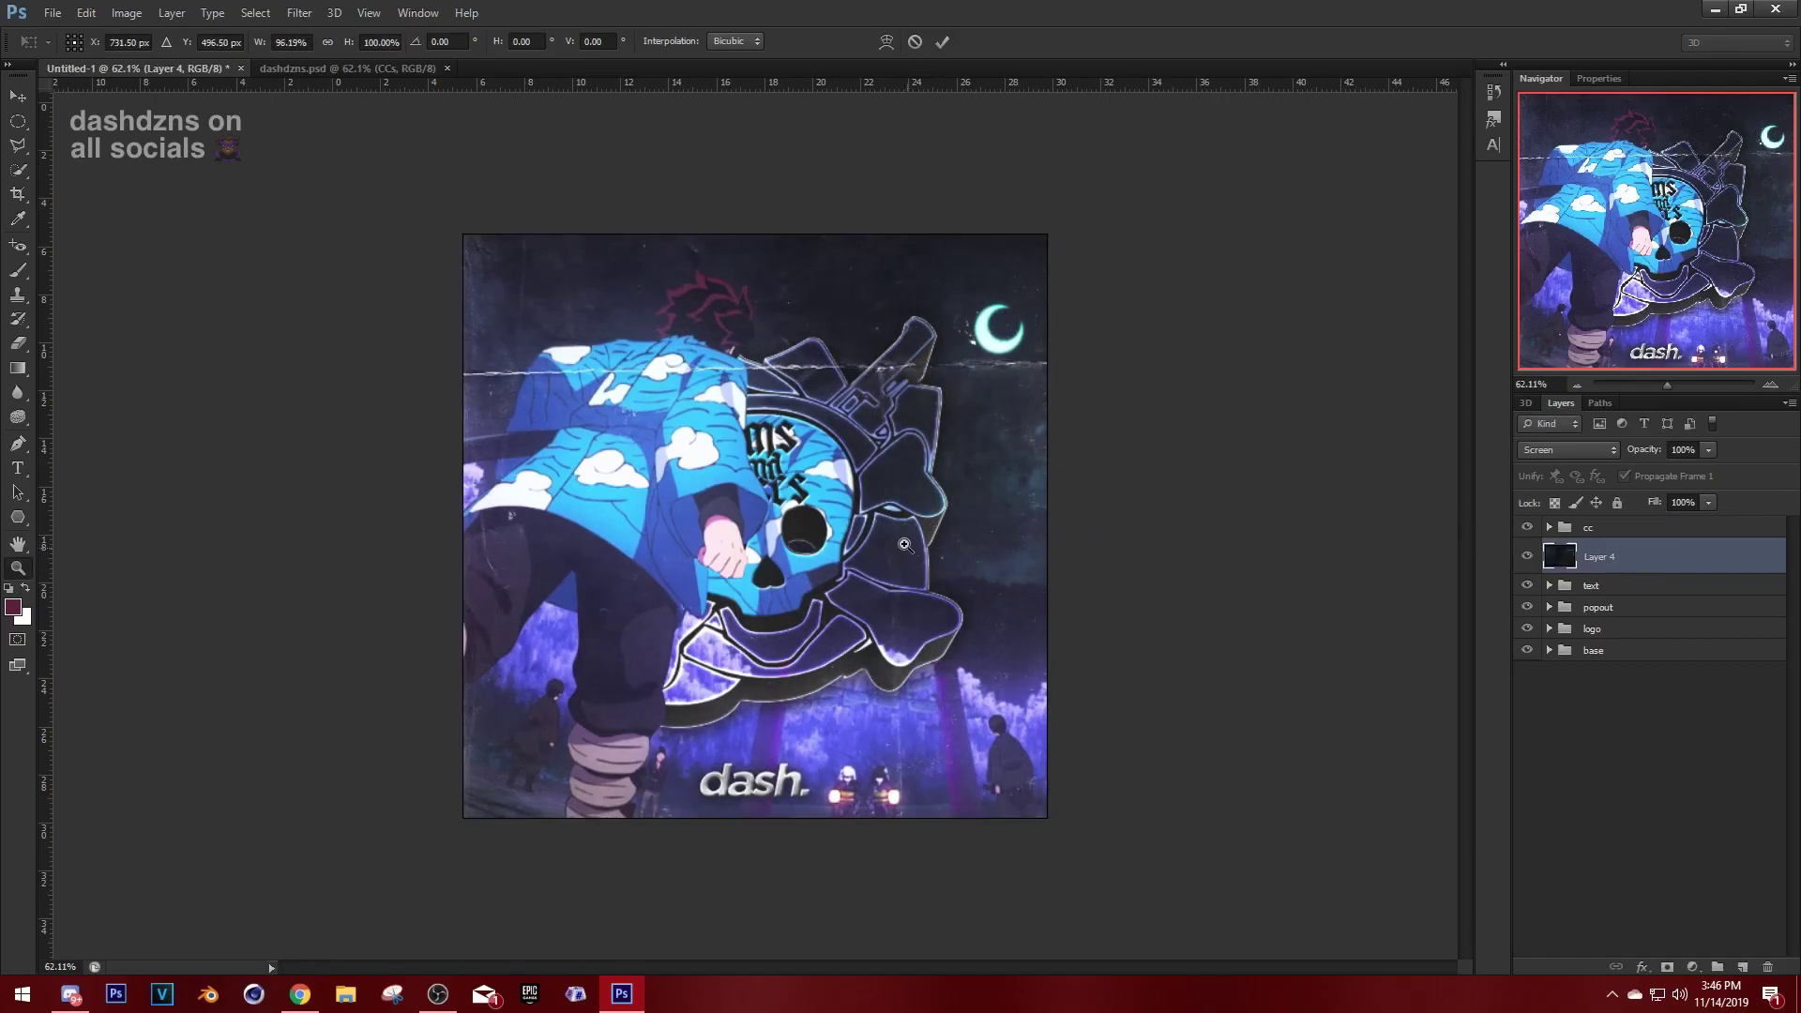
# Move the creased-paper texture layer above the cc group and toggle the change to compare the placement.
pyautogui.press('z')
pyautogui.moveTo(876, 520); pyautogui.dragTo(908, 527)
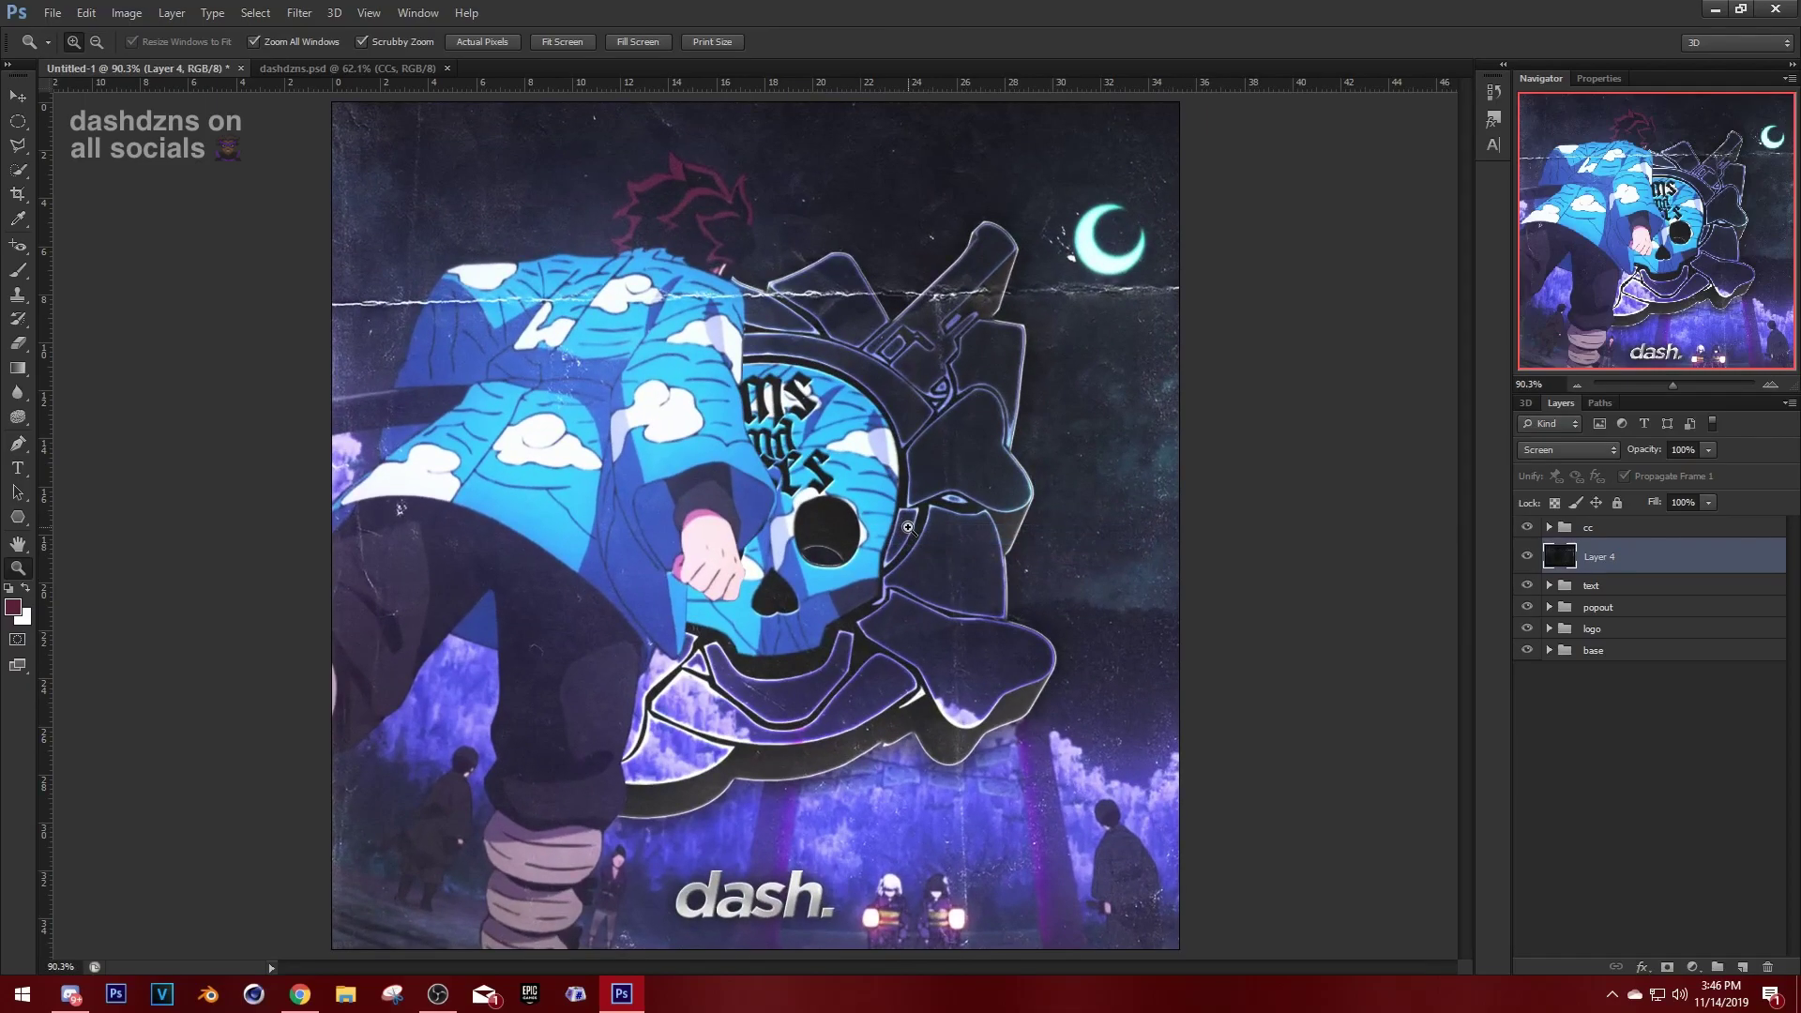
pyautogui.moveTo(1649, 562); pyautogui.dragTo(1639, 522)
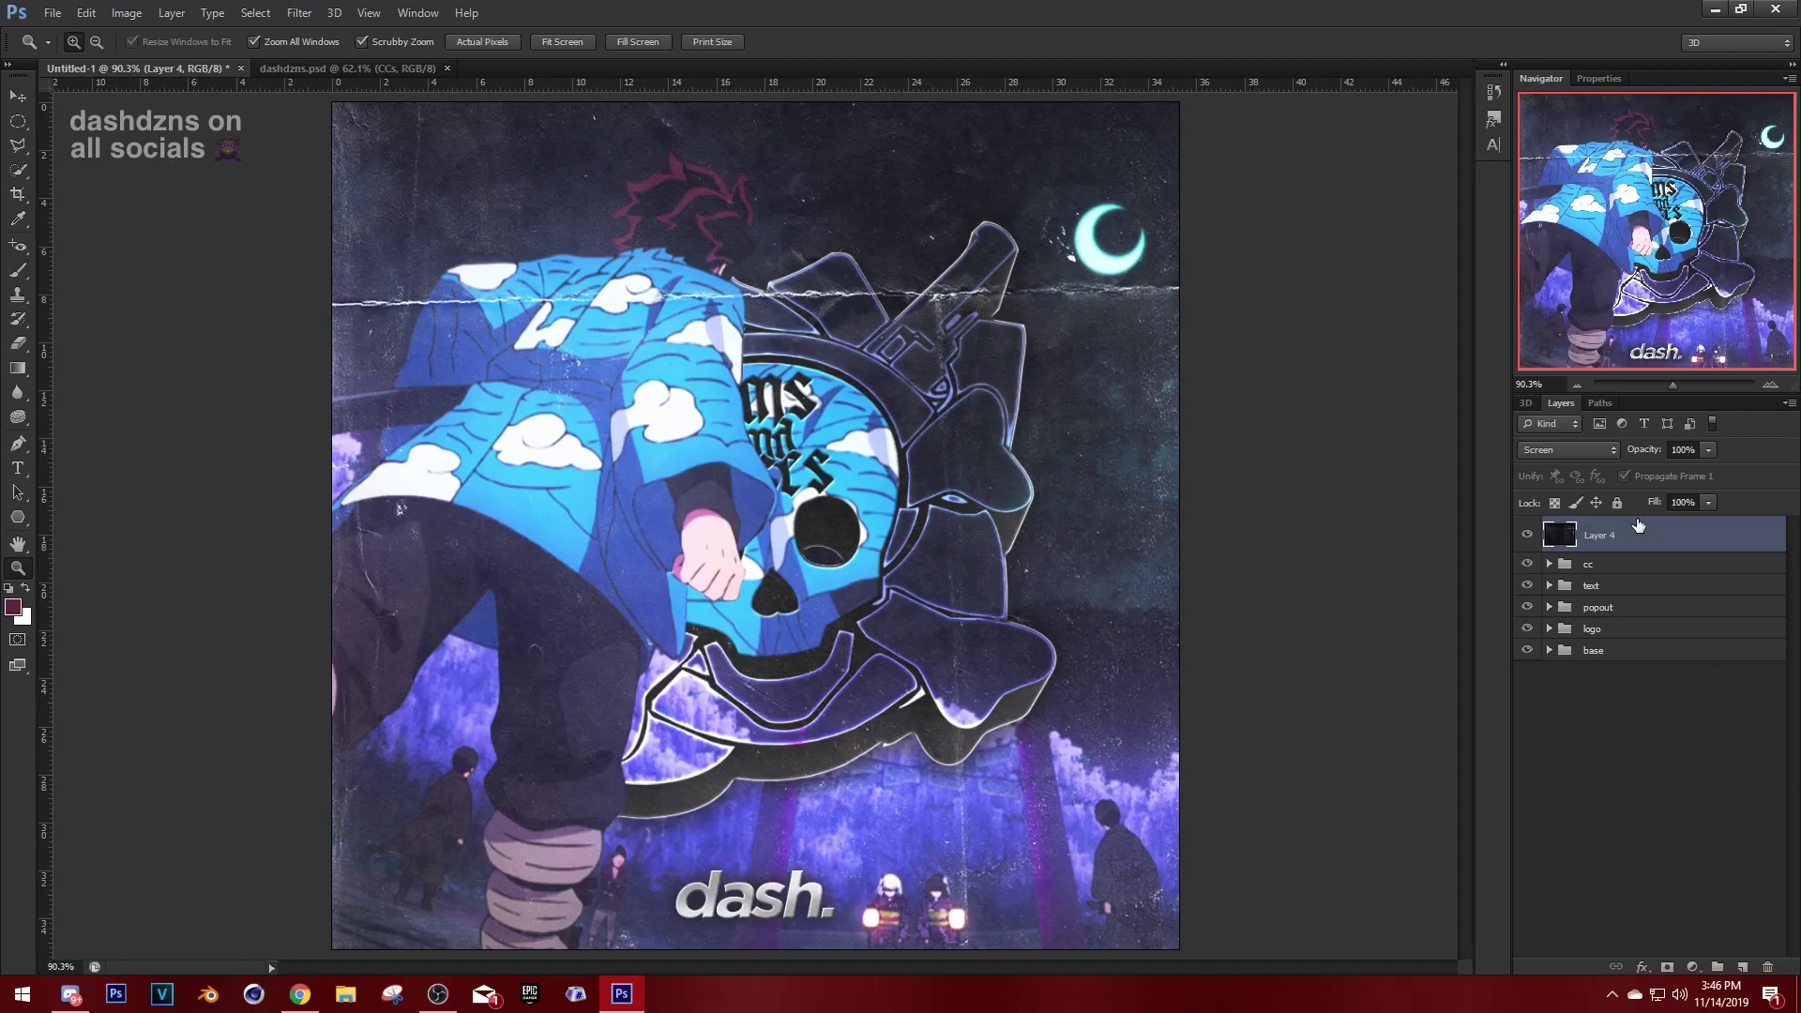
pyautogui.hotkey('ctrl', 'z')
pyautogui.hotkey('ctrl', 'z')
pyautogui.hotkey('ctrl', 'z')
pyautogui.hotkey('ctrl', 'z')
# Export the artwork for web as a PNG-24, replacing guns-n-rose.png in the Pictures folder.
pyautogui.click(52, 13)
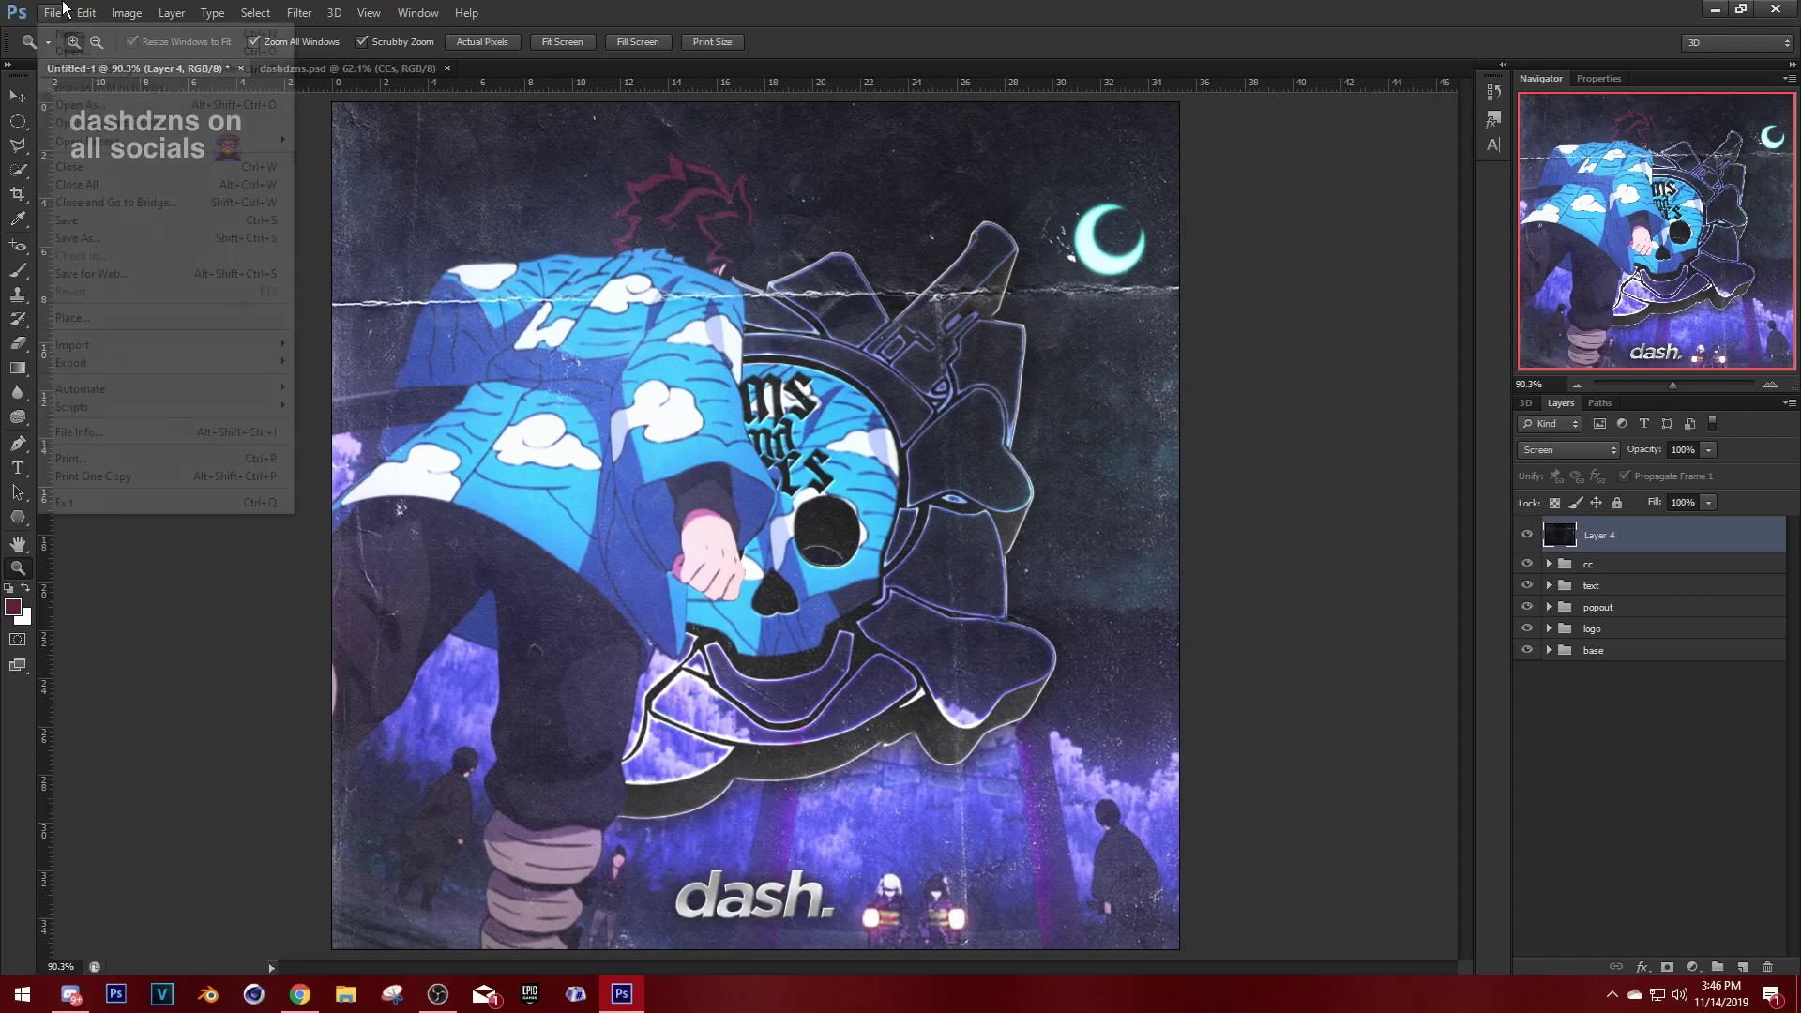
pyautogui.click(68, 270)
pyautogui.scroll(-3, 1064, 430)
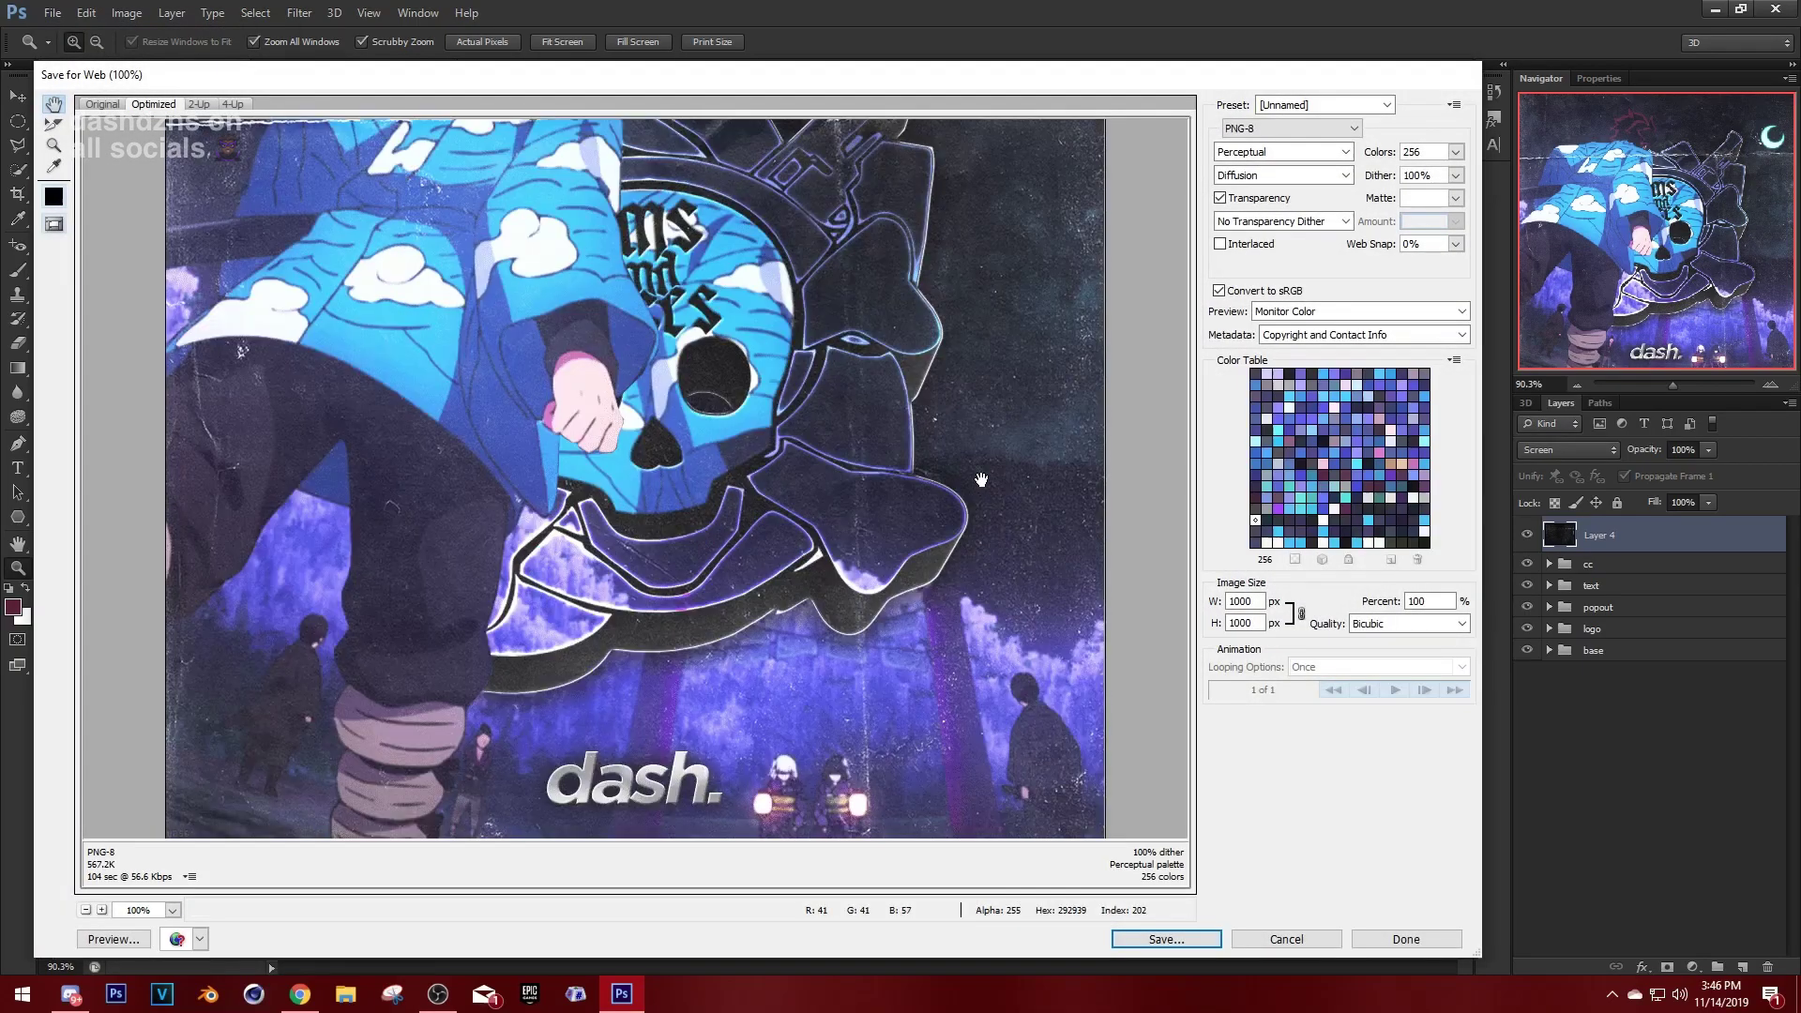
pyautogui.click(1354, 128)
pyautogui.click(1277, 182)
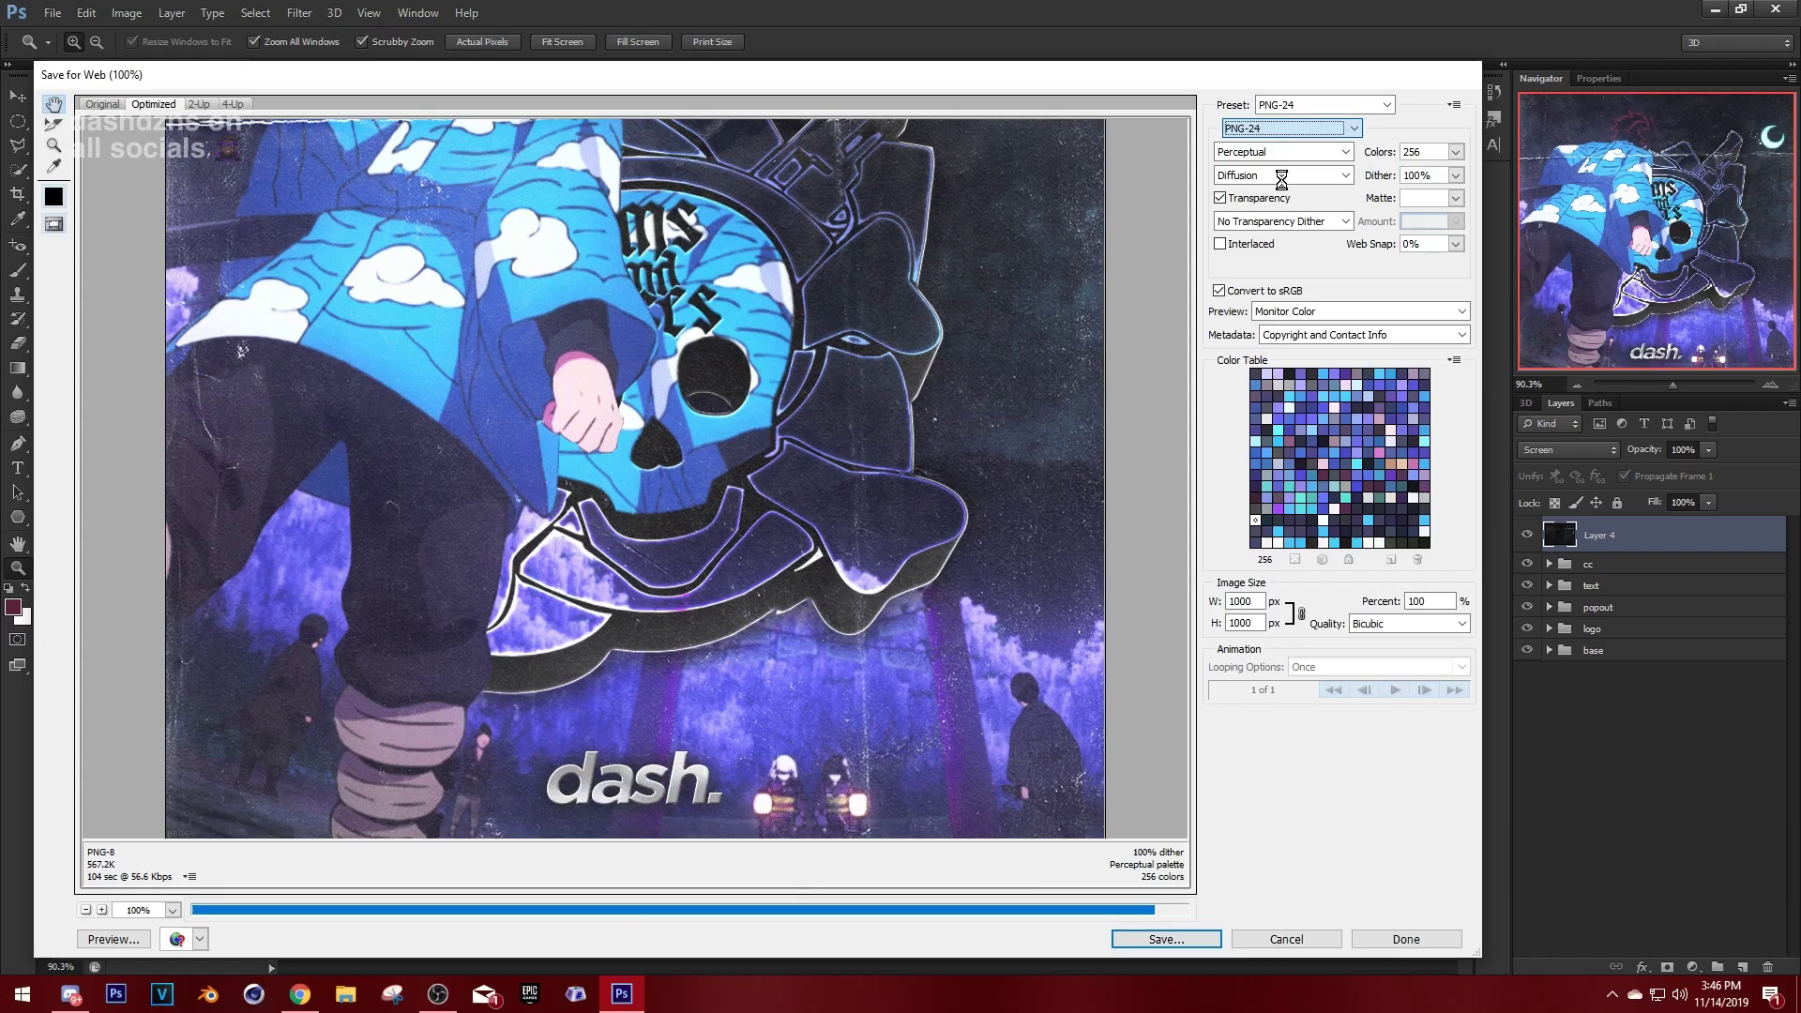
pyautogui.click(1197, 934)
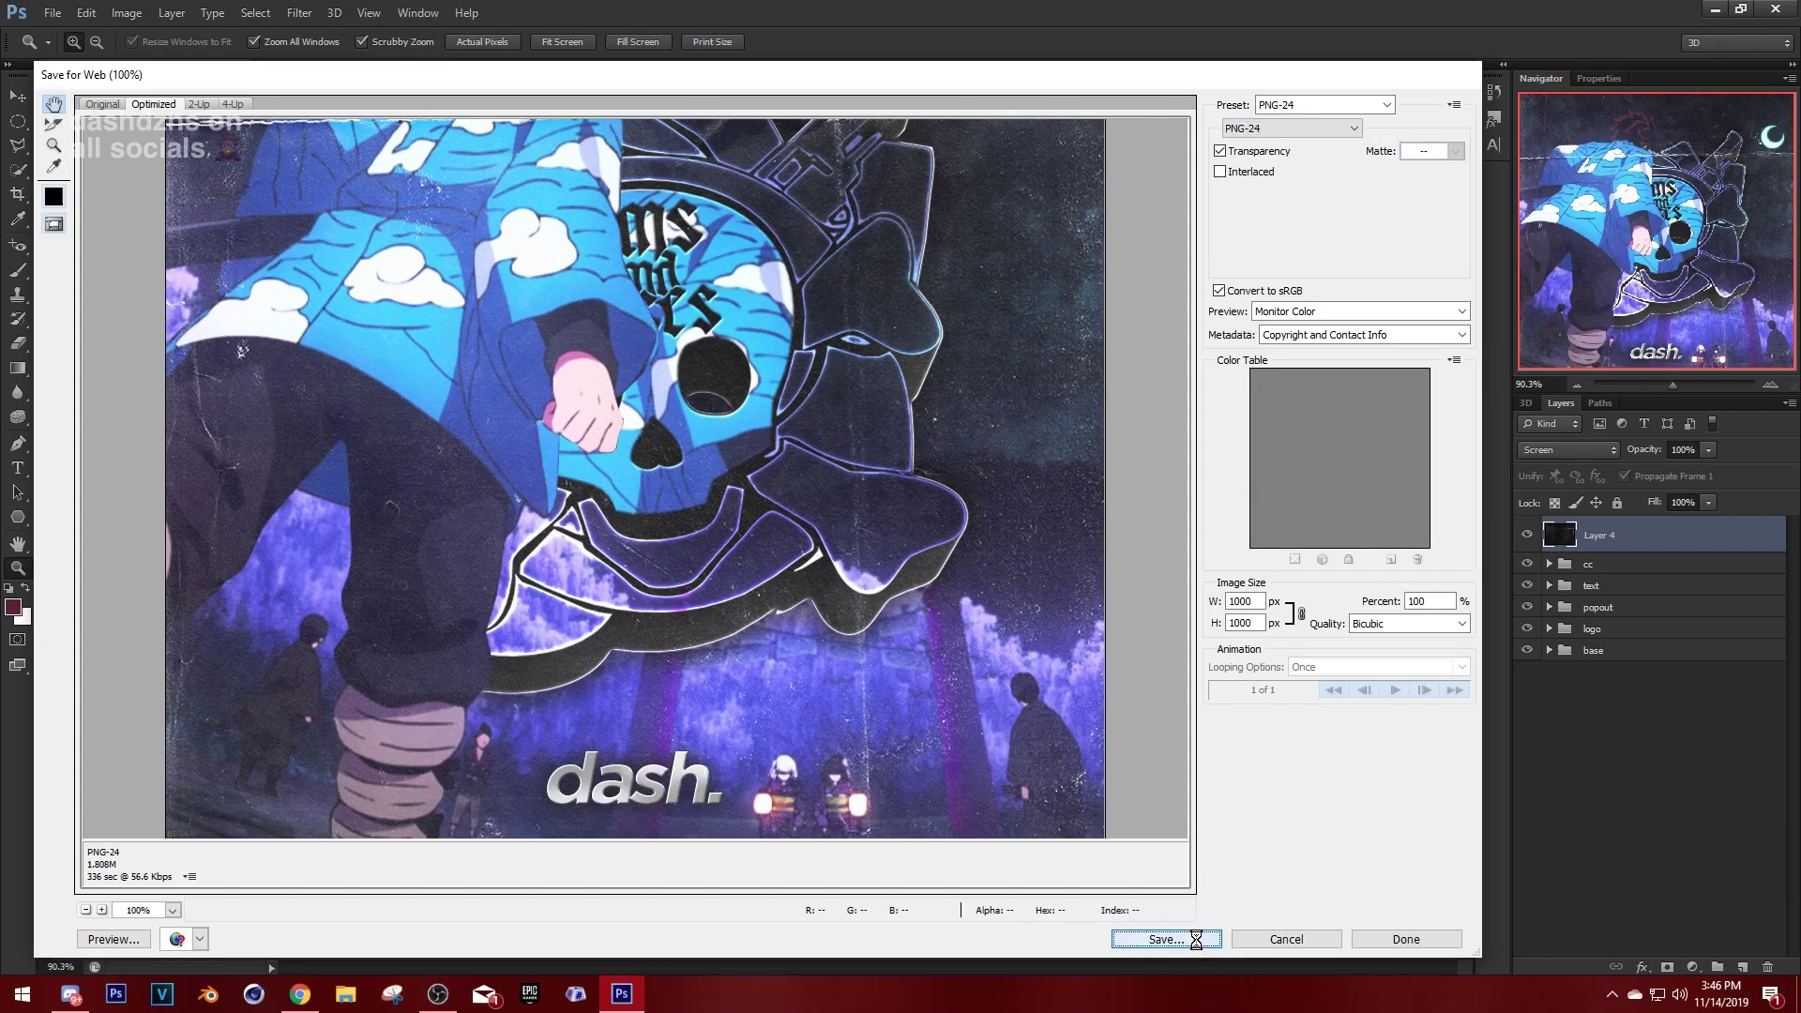
pyautogui.scroll(-2, 290, 433)
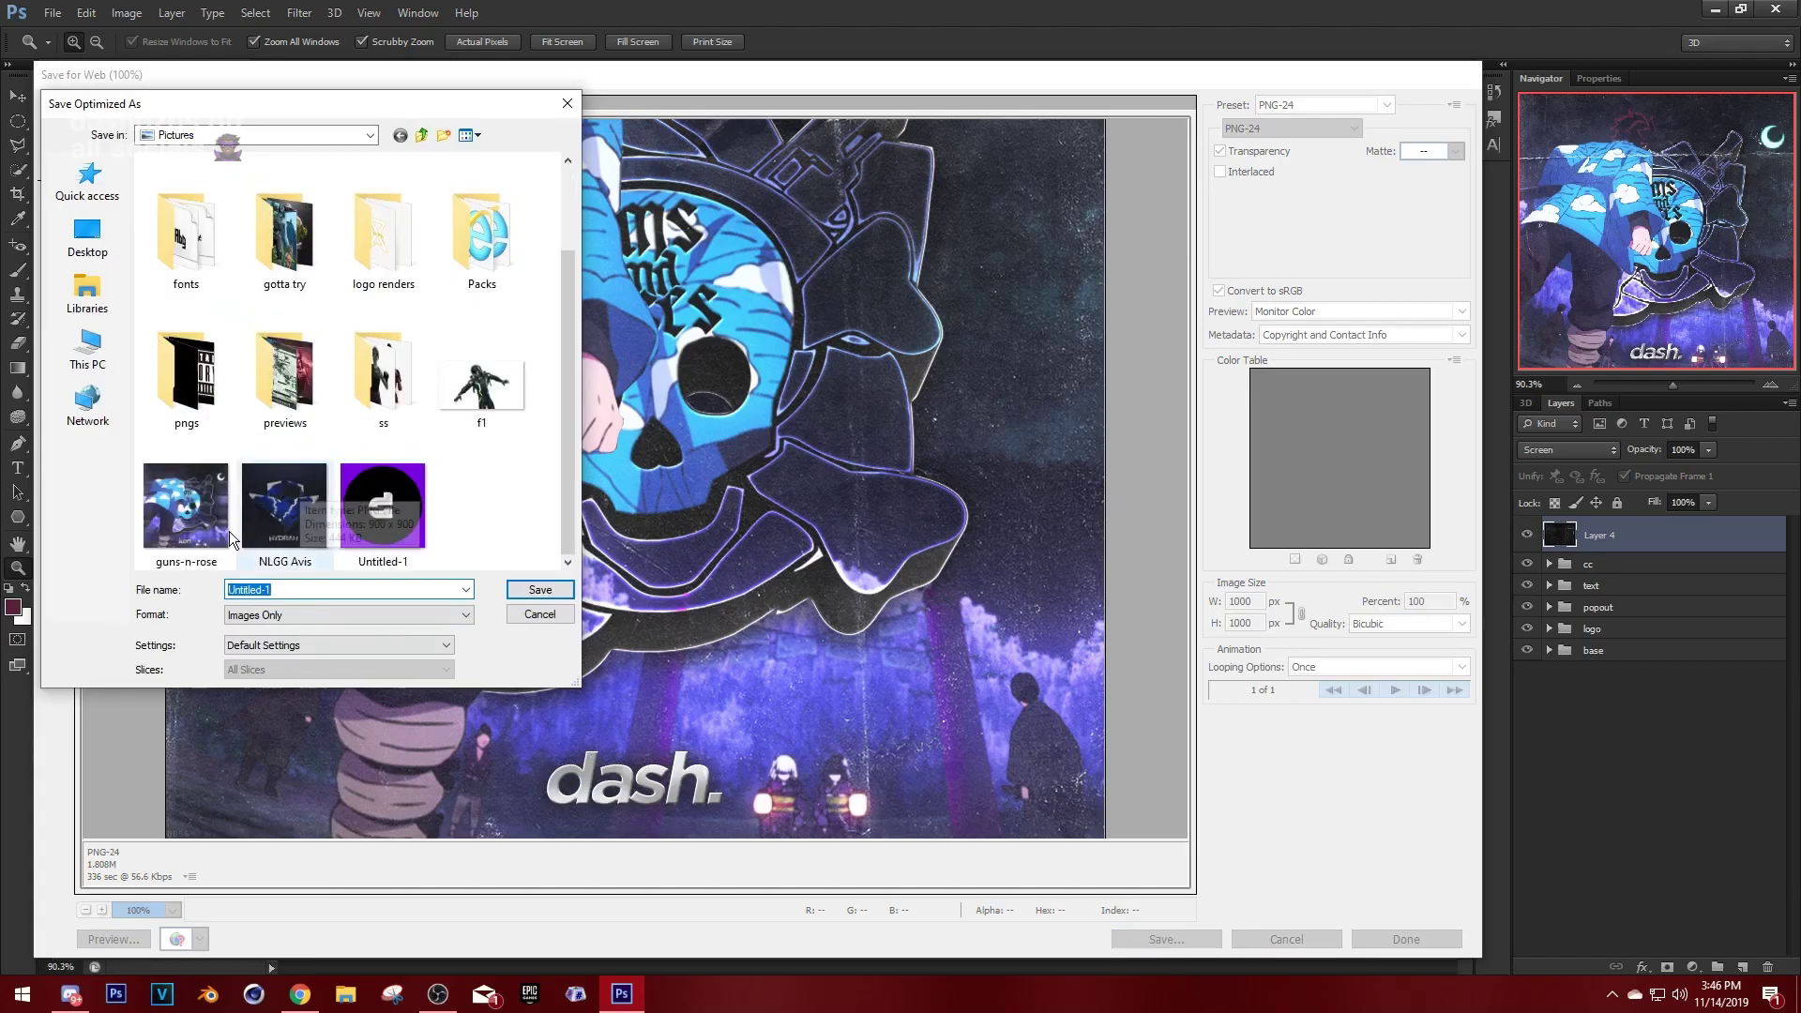
pyautogui.doubleClick(216, 499)
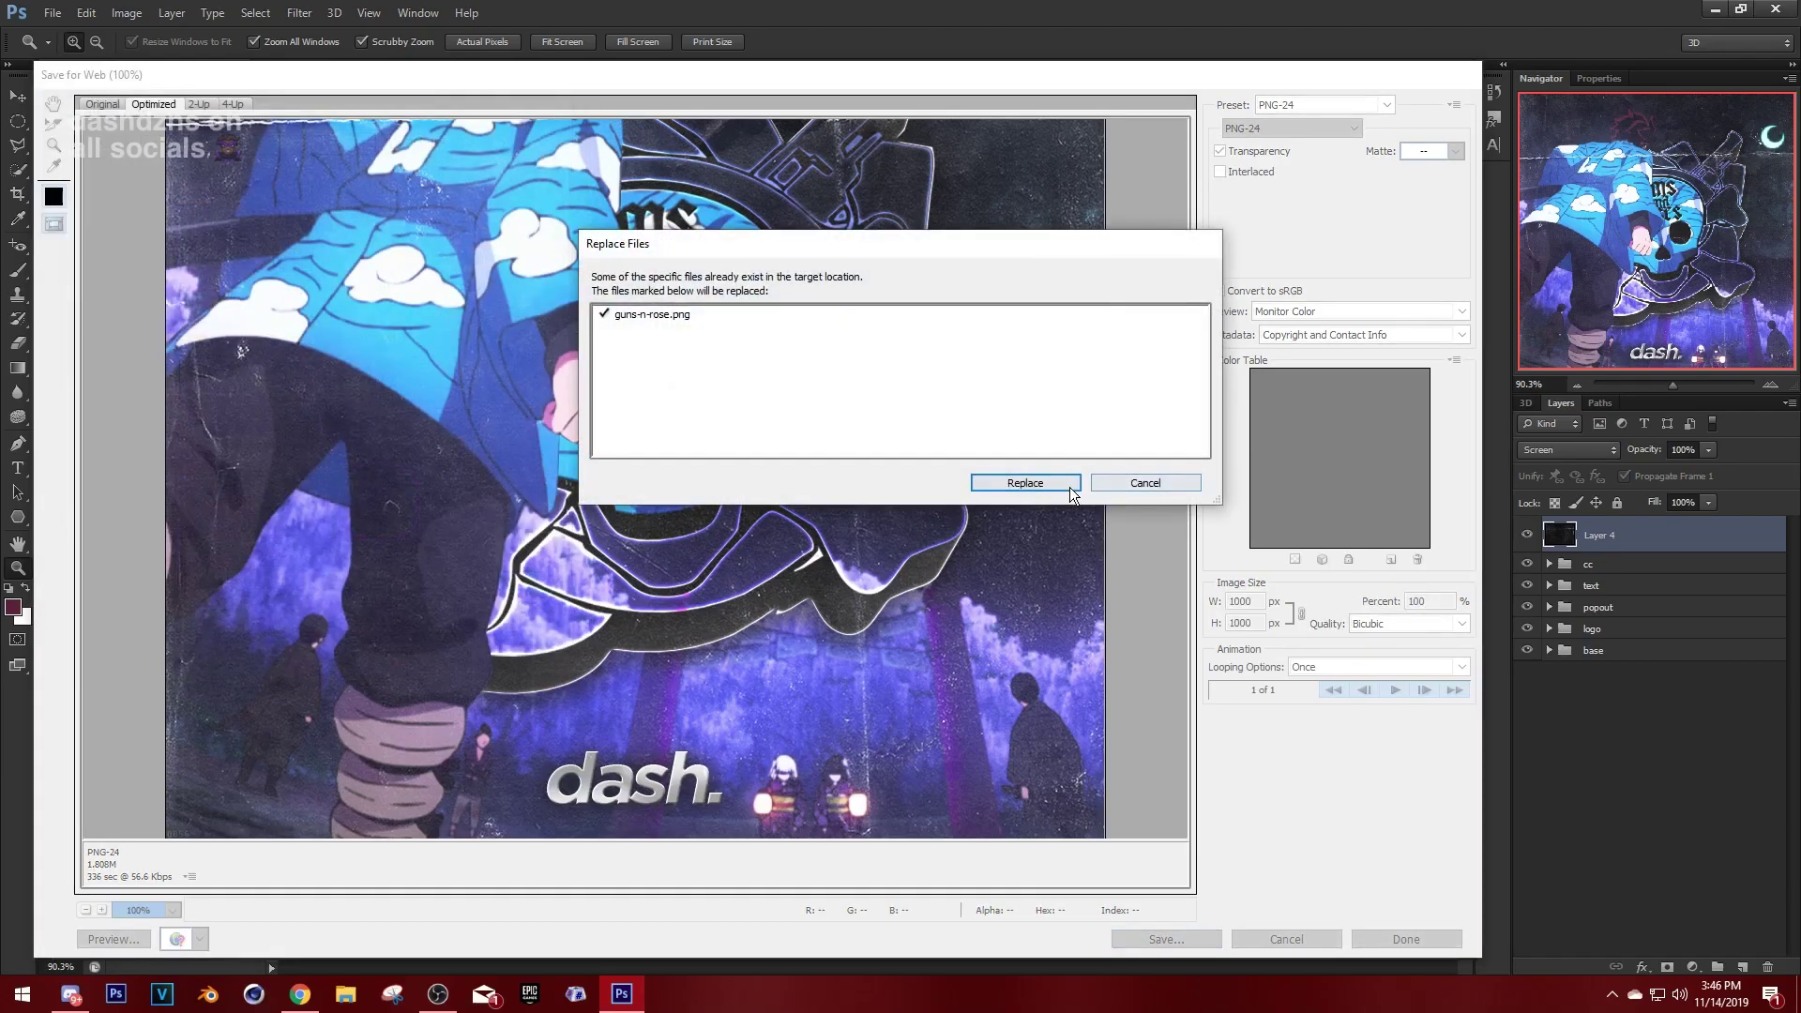
pyautogui.click(1058, 487)
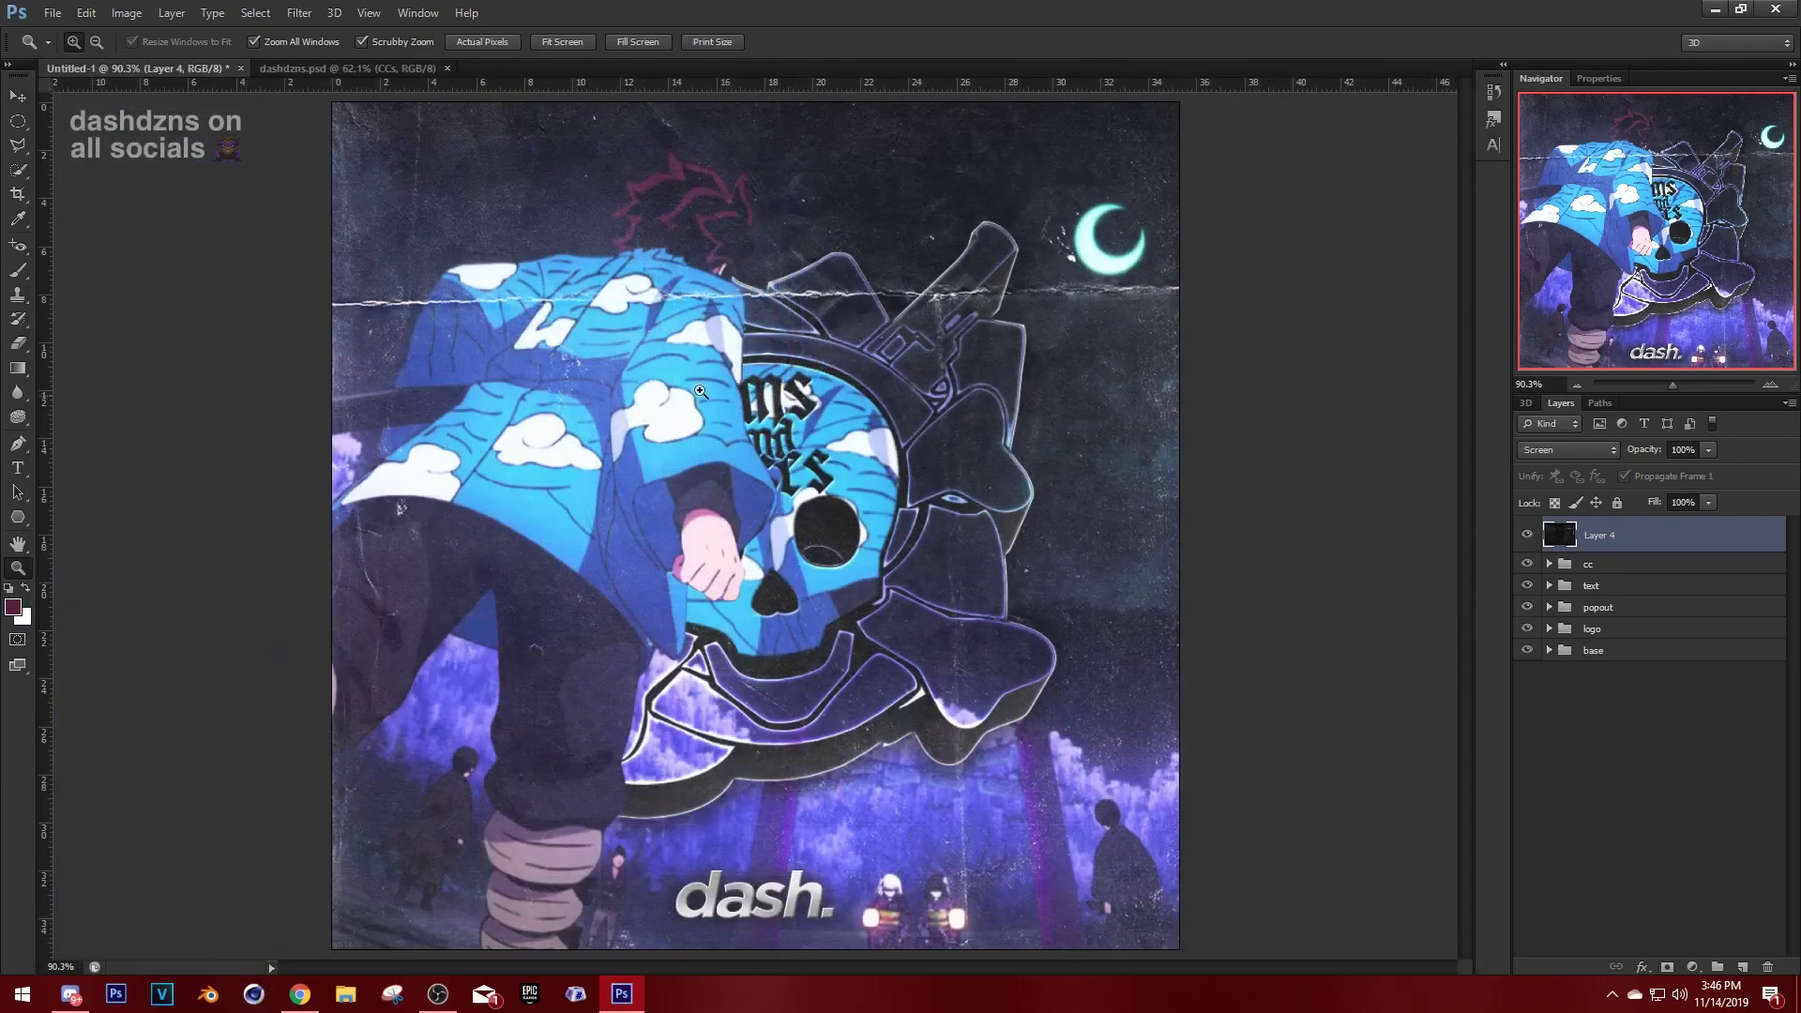
# Open the exported guns-n-rose.png from the Pictures library and load it into the Magic Bullet PhotoLooks filter.
pyautogui.click(52, 13)
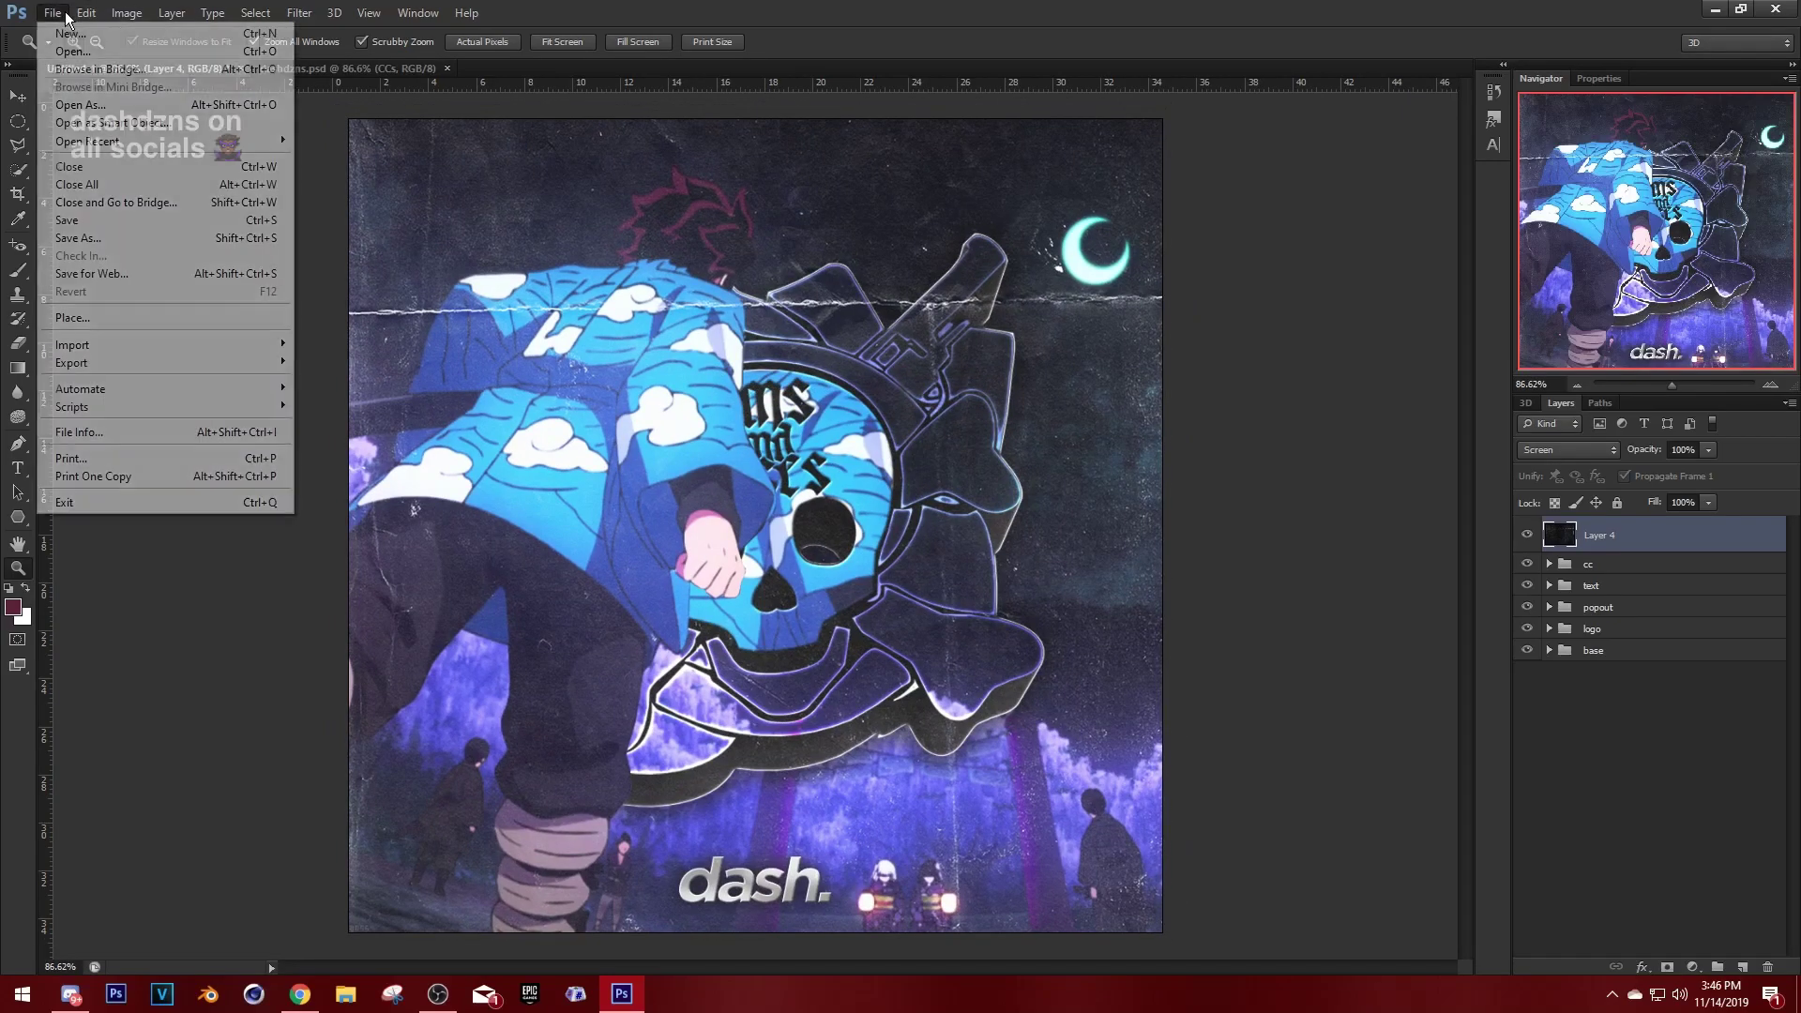
pyautogui.click(58, 46)
pyautogui.click(675, 379)
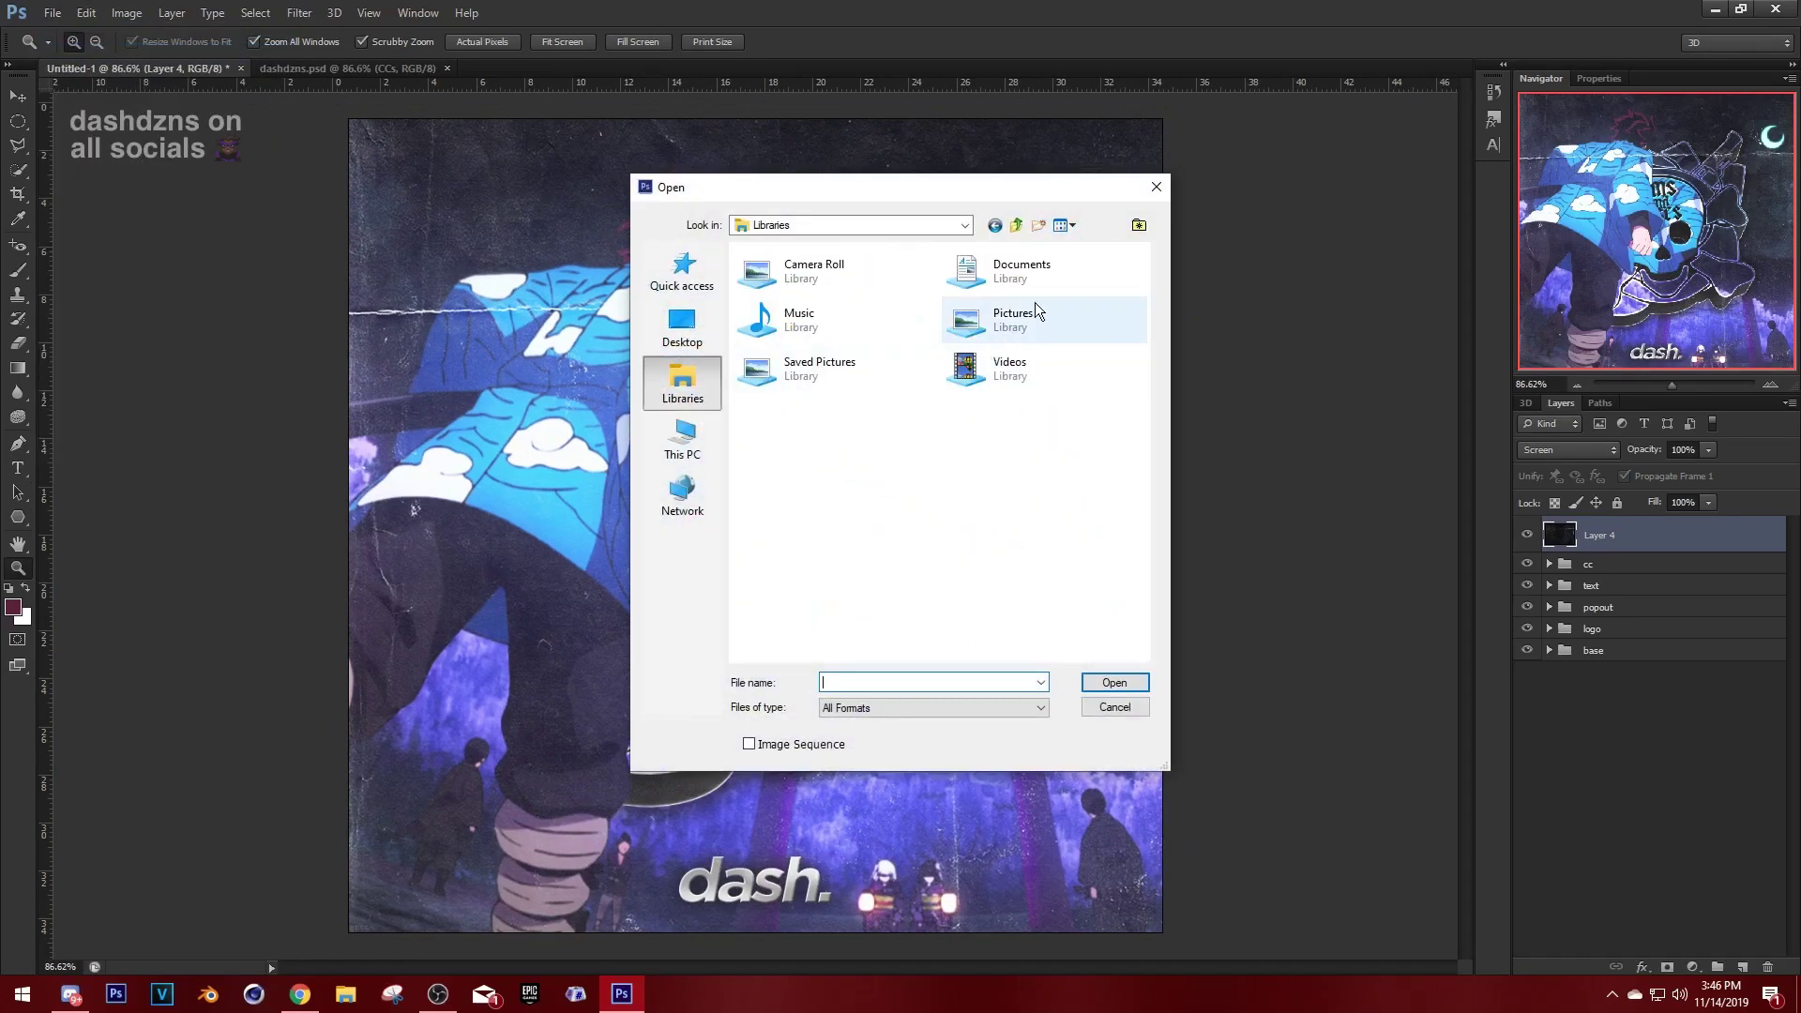
pyautogui.doubleClick(1031, 305)
pyautogui.doubleClick(1078, 464)
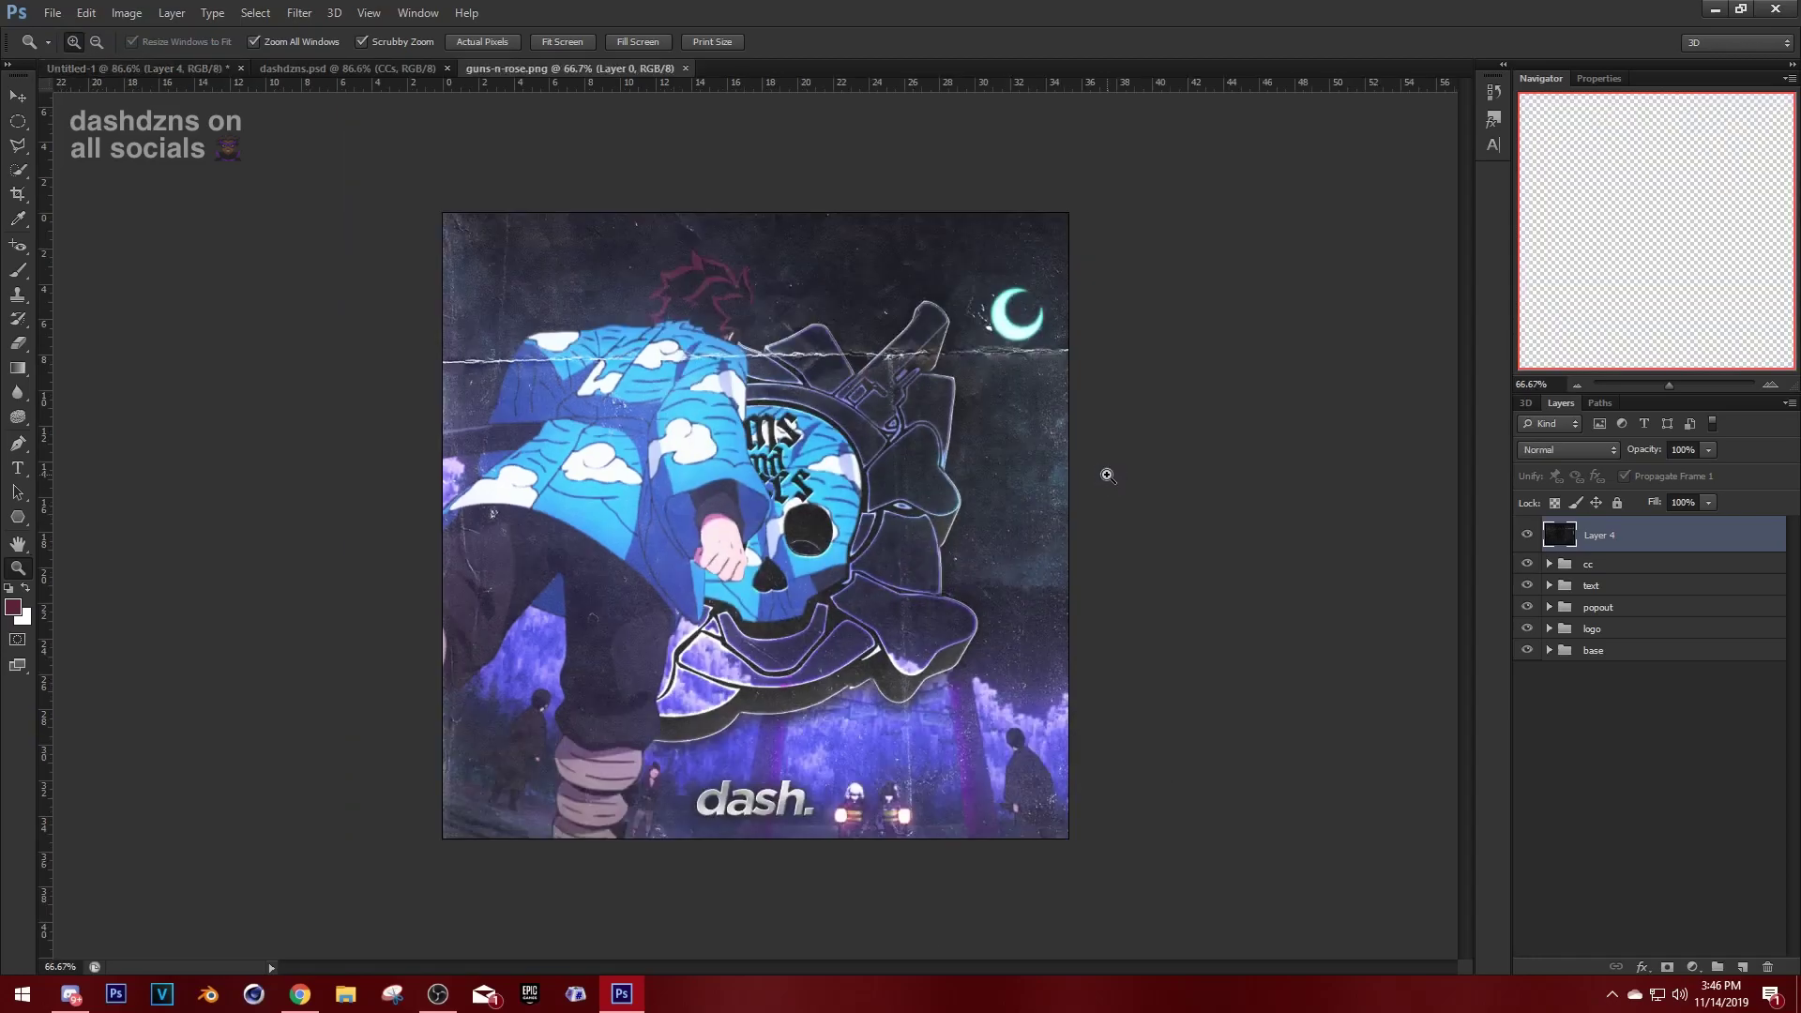
pyautogui.click(301, 13)
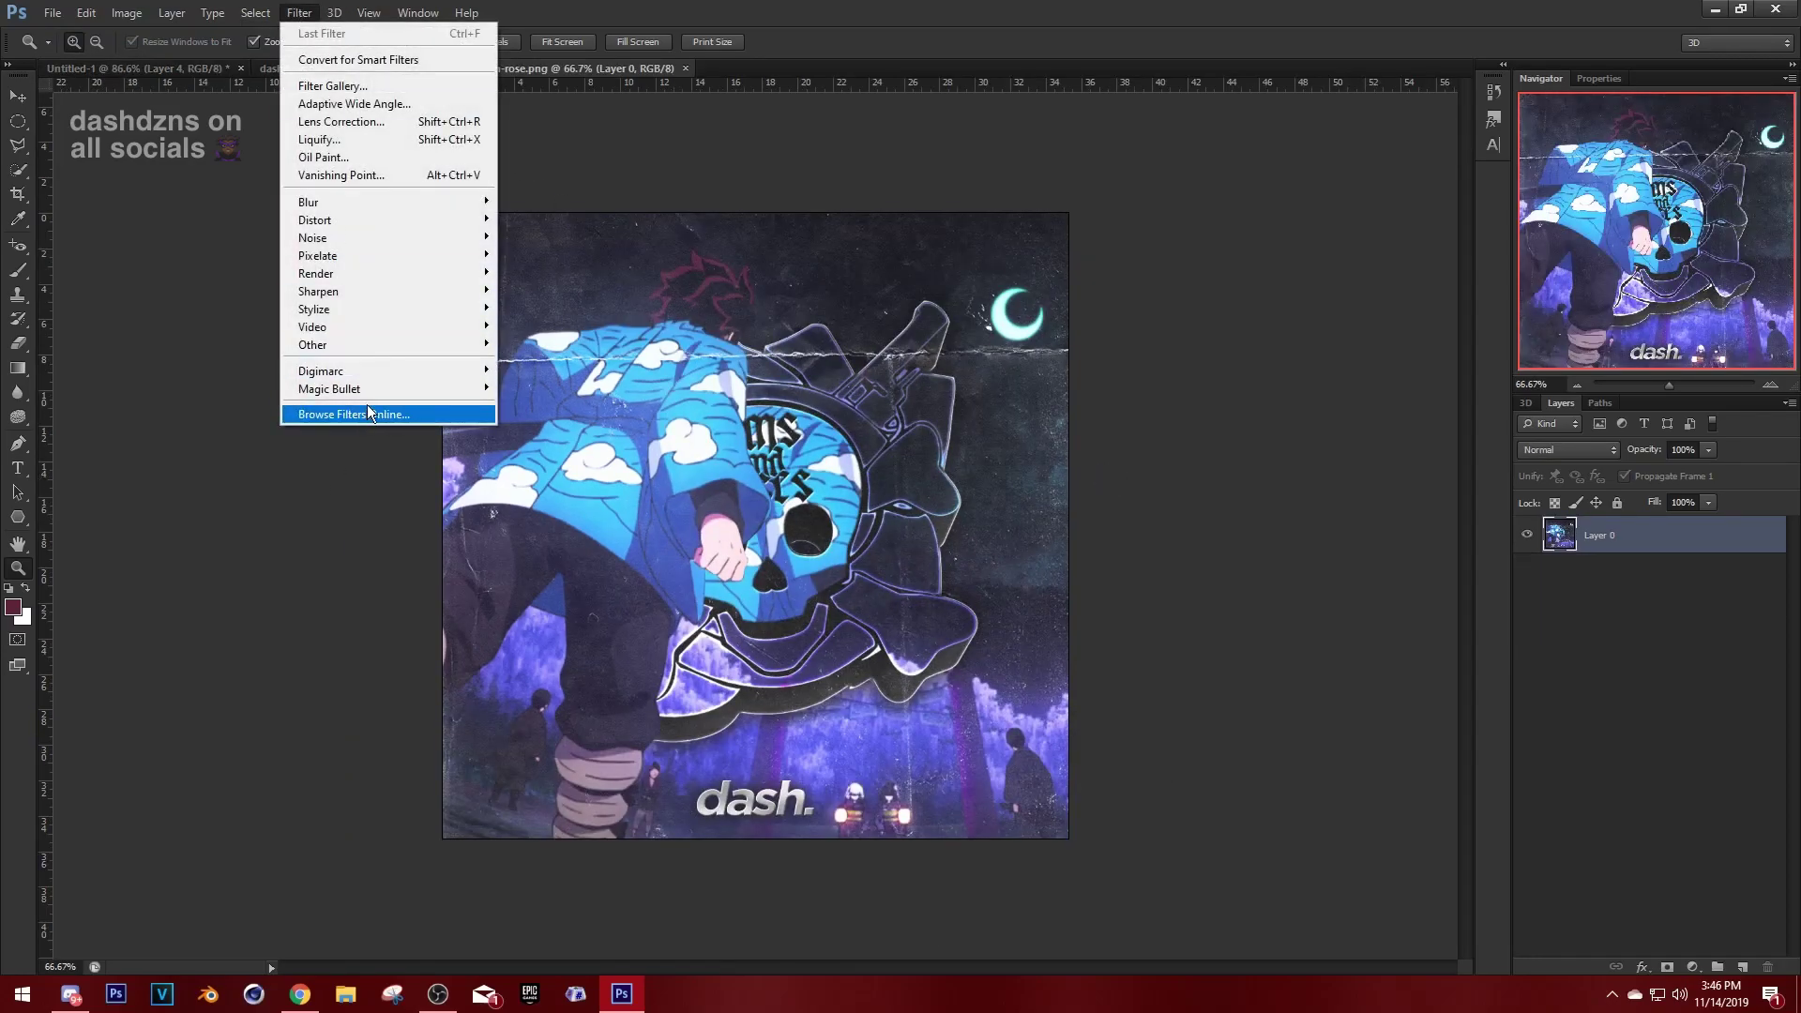
pyautogui.moveTo(370, 392)
pyautogui.click(530, 389)
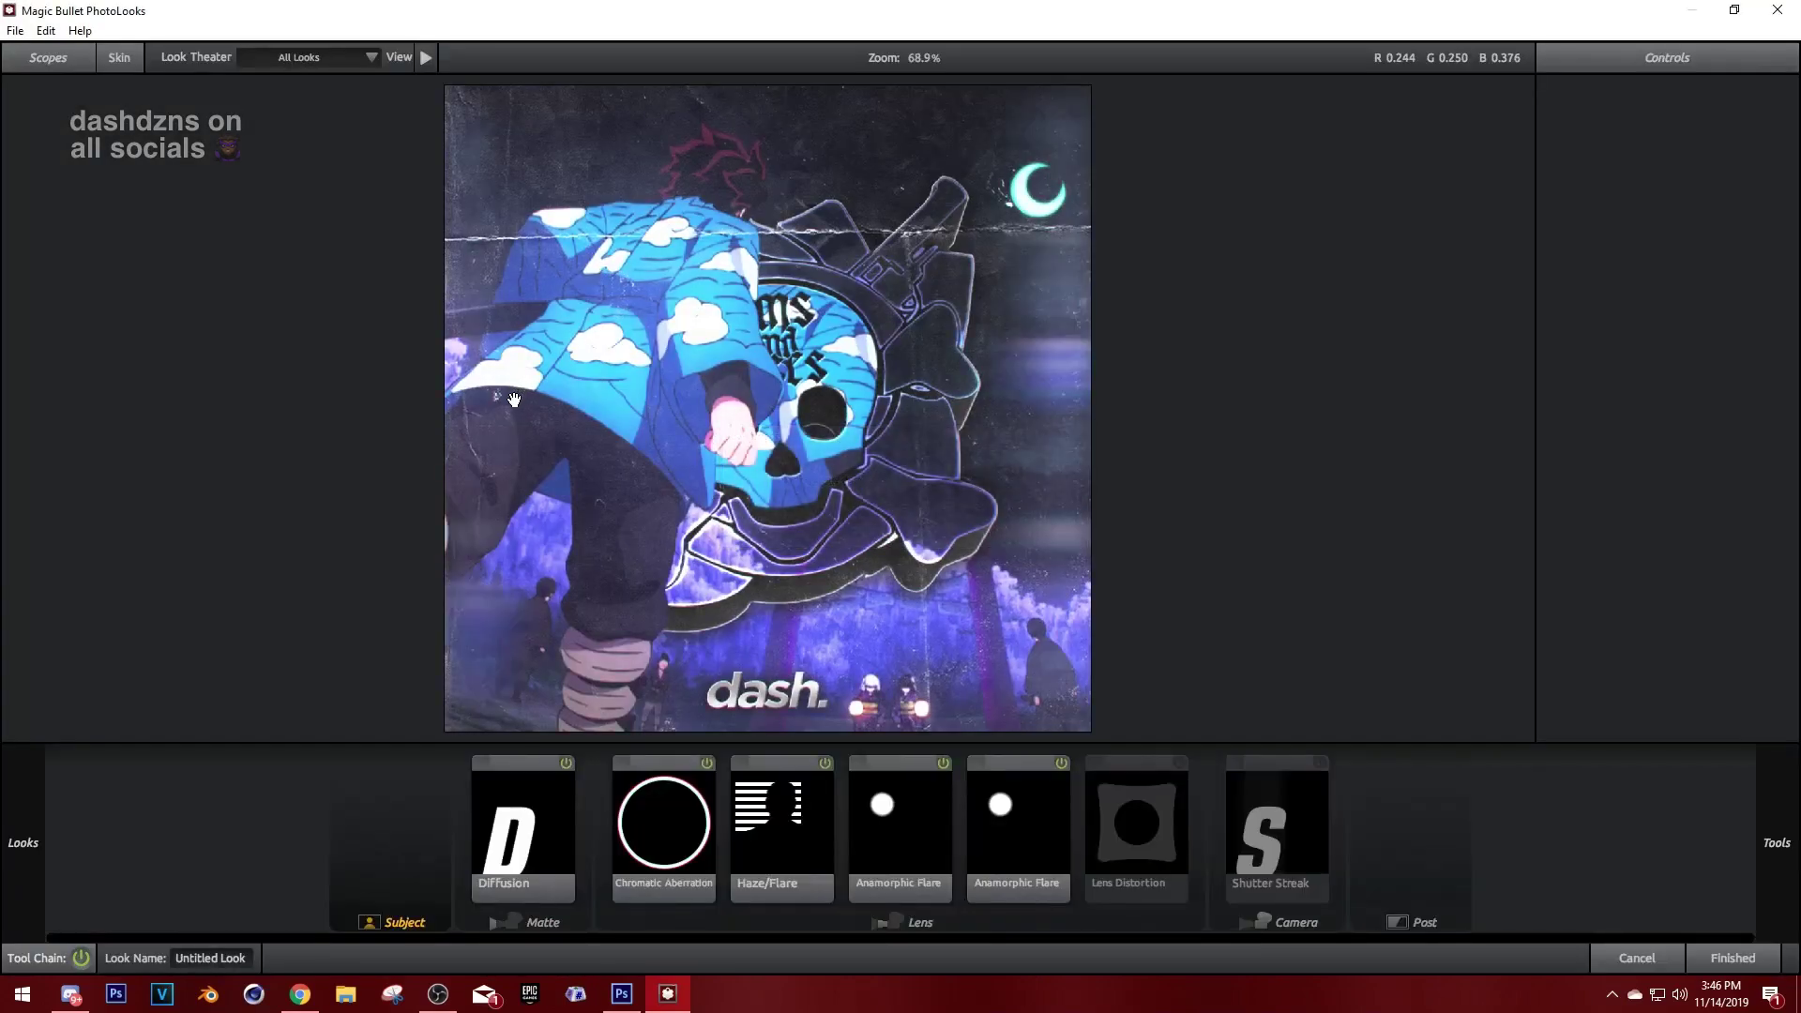
# Examine the Diffusion, Chromatic Aberration, Haze/Flare, Anamorphic Flare and Shutter Streak settings, cancel the filter and close guns-n-rose.png.
pyautogui.click(524, 808)
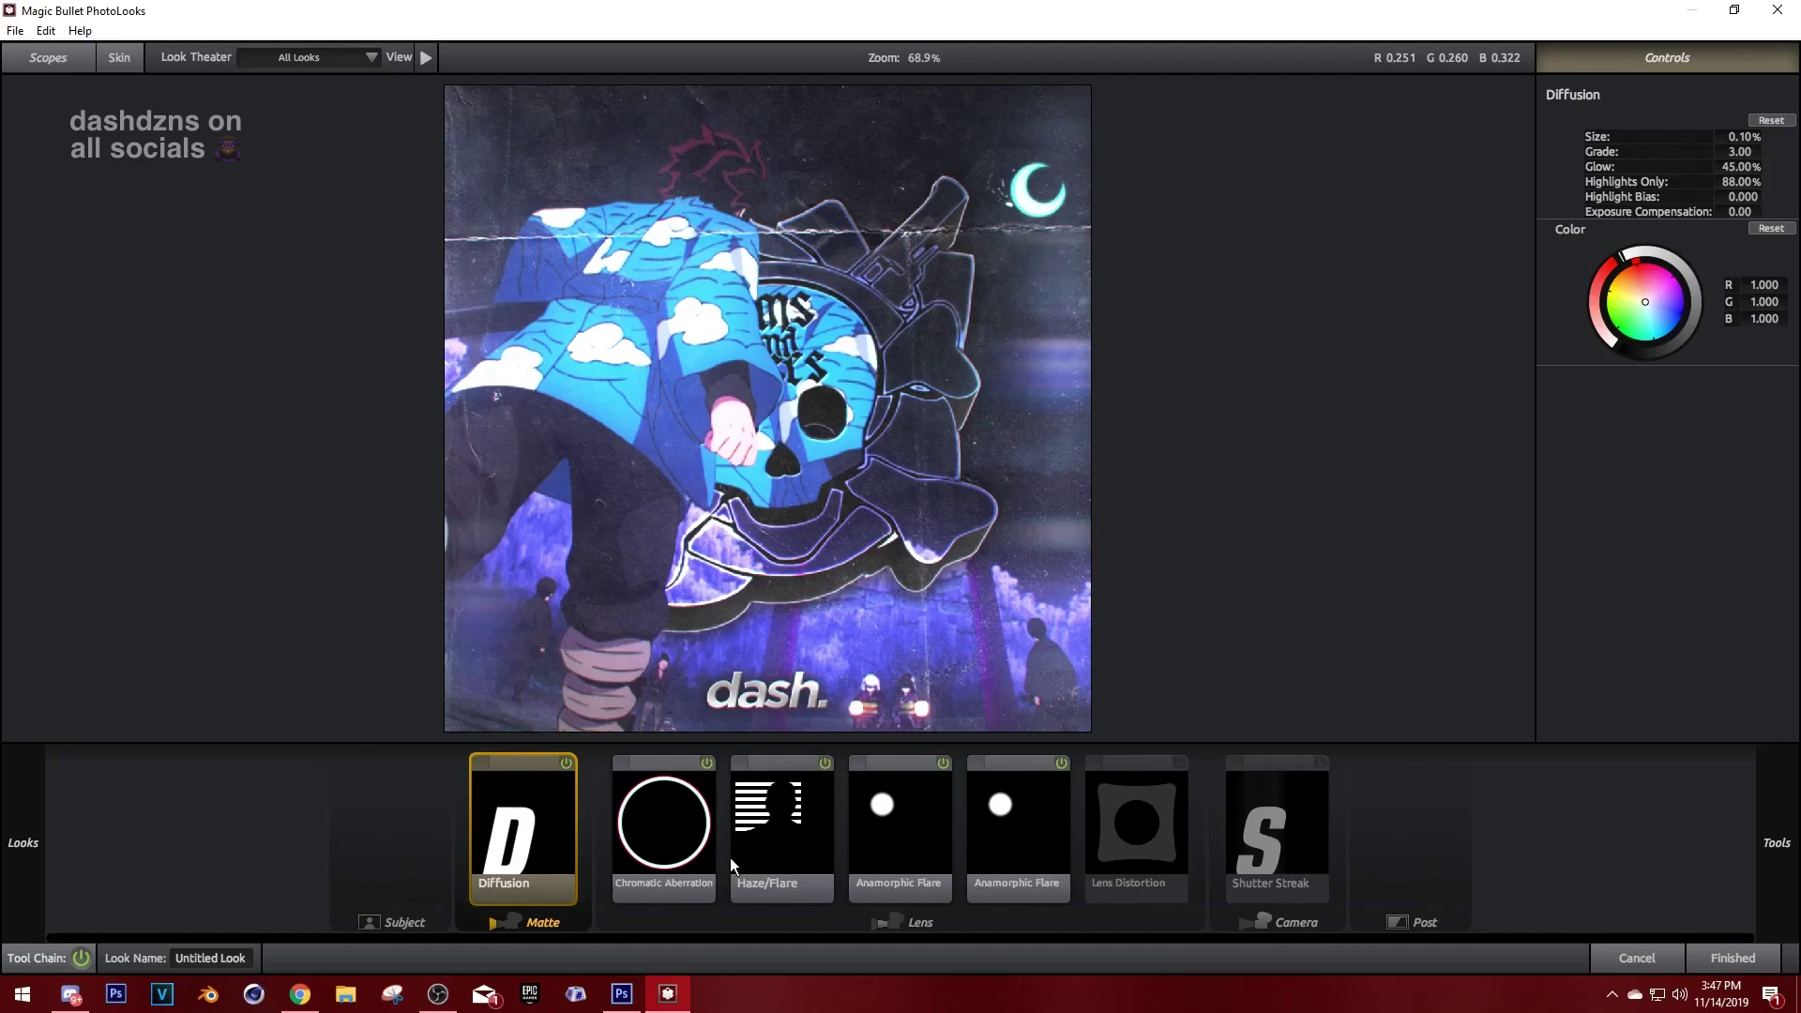
pyautogui.click(643, 825)
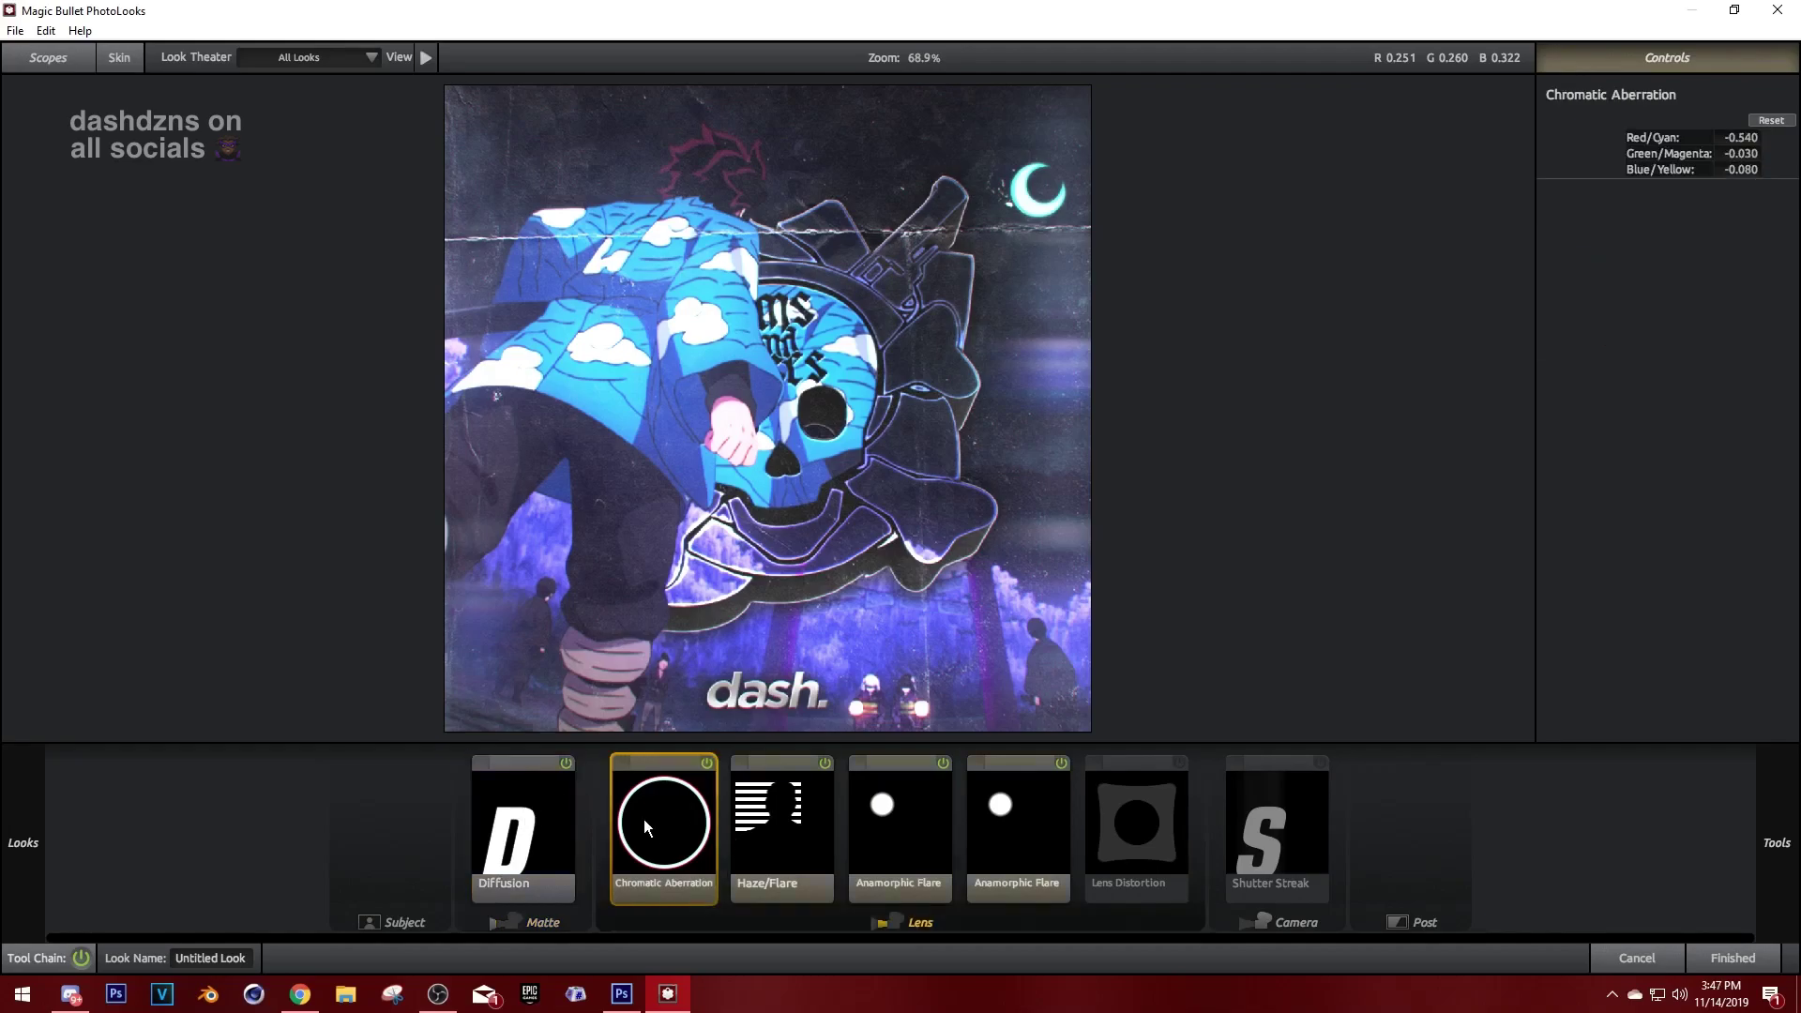
pyautogui.click(773, 825)
pyautogui.click(939, 836)
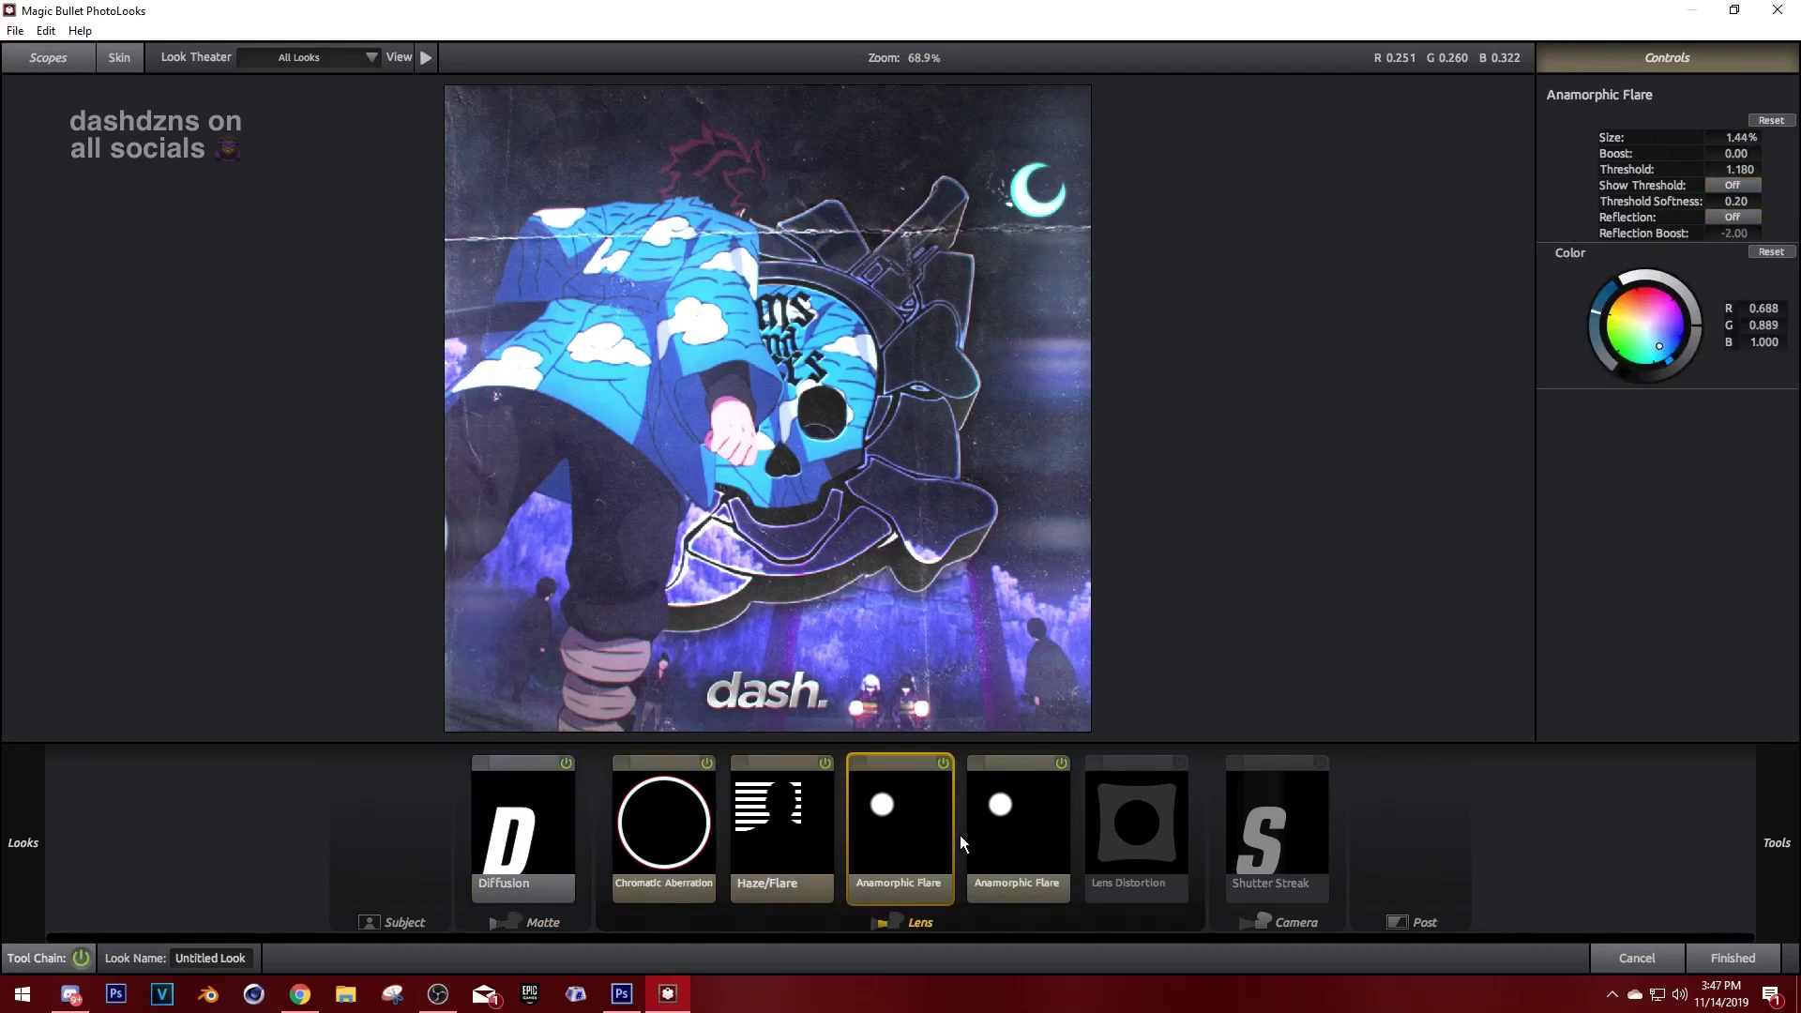
pyautogui.click(1035, 837)
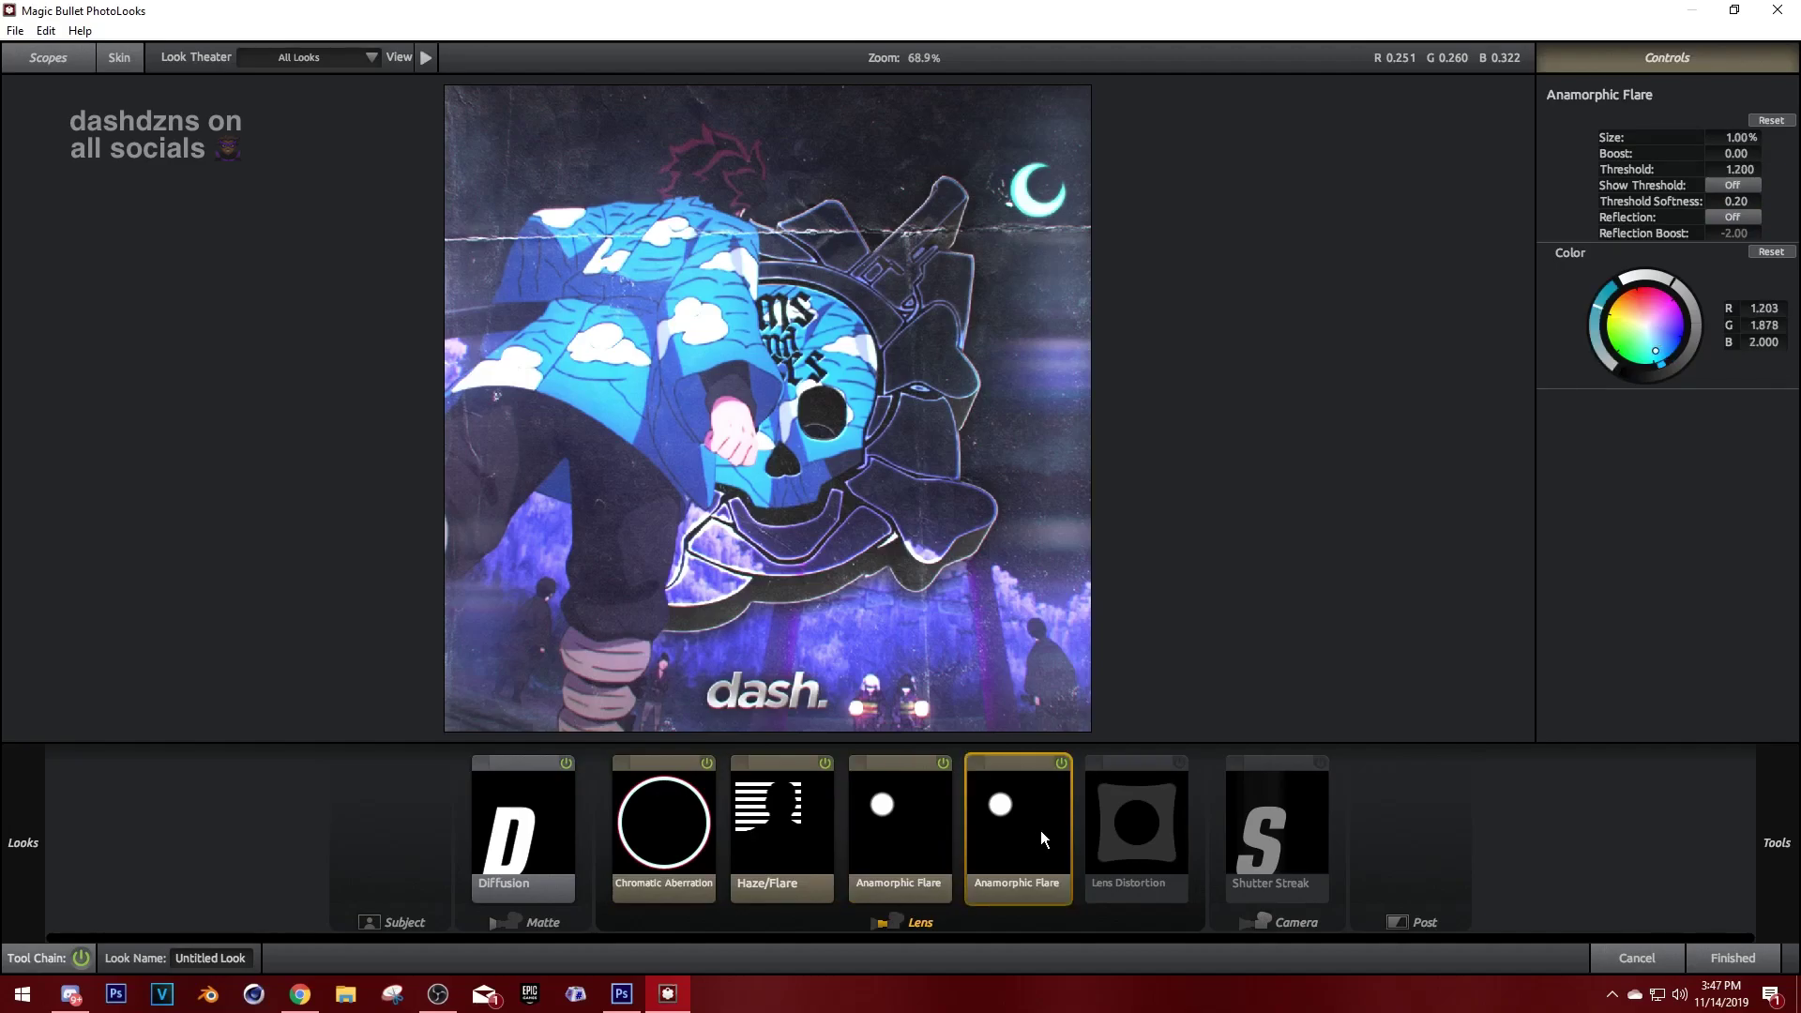
pyautogui.click(1252, 823)
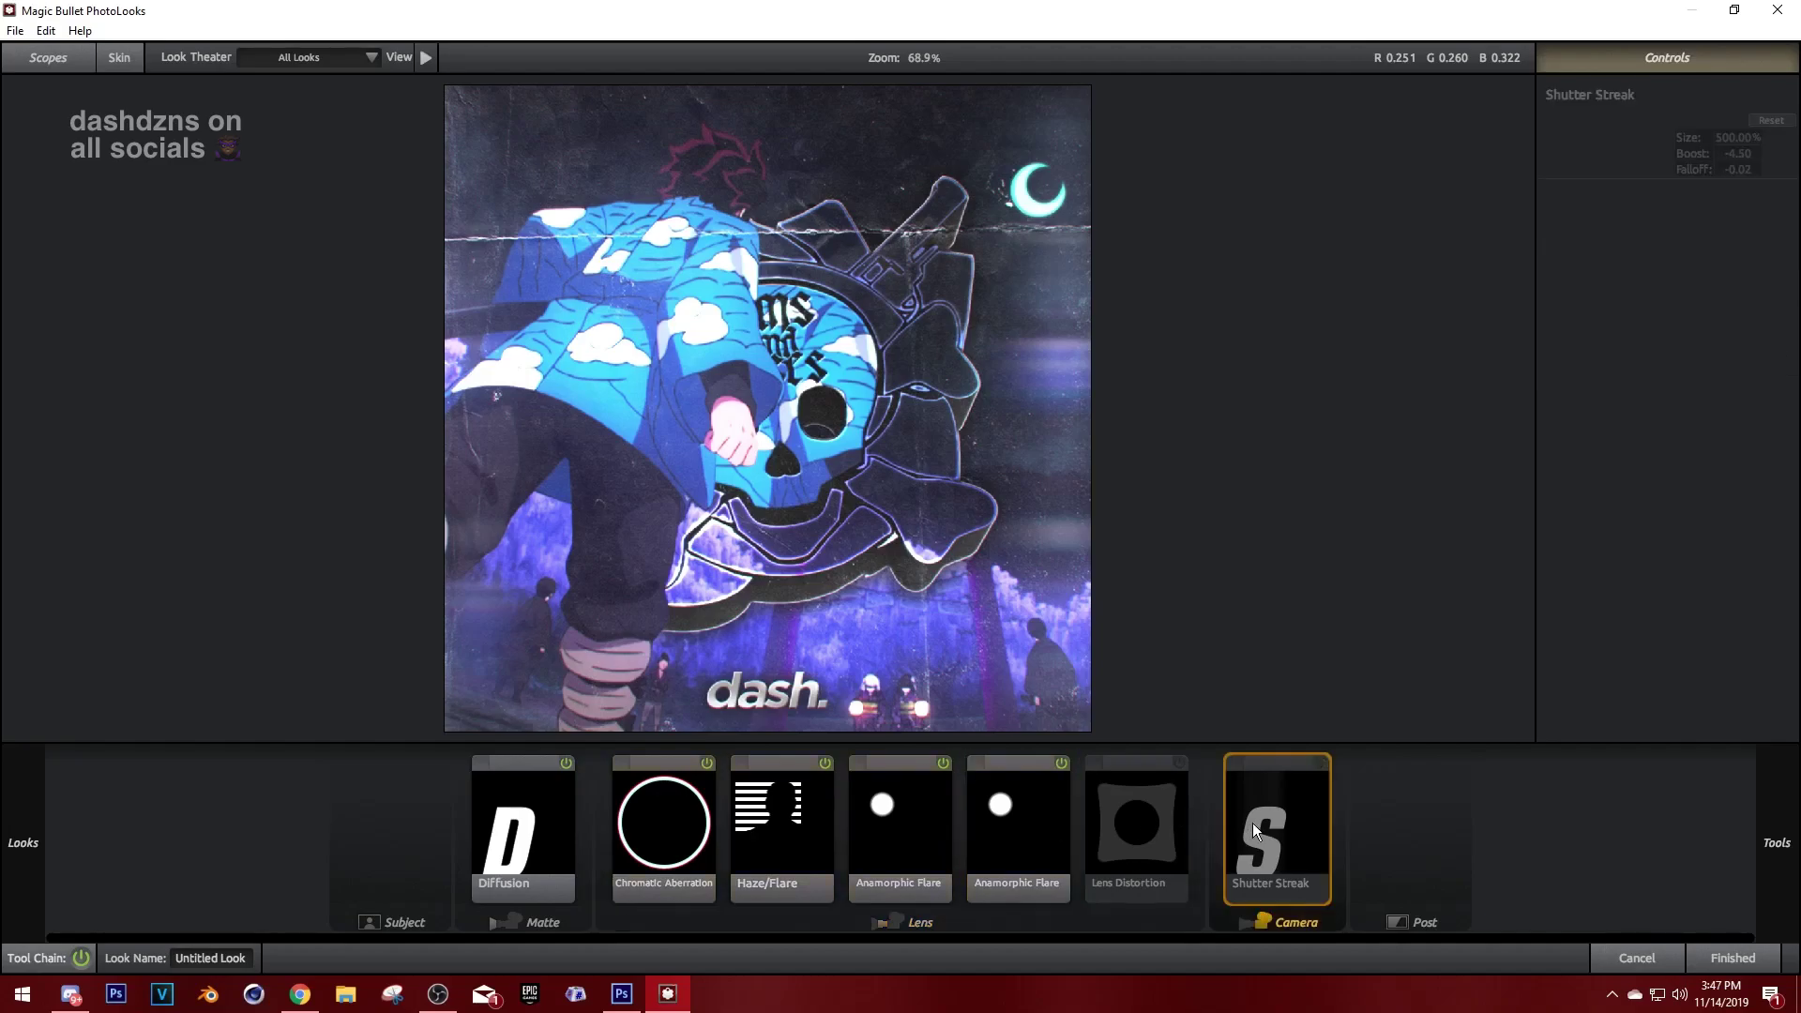
pyautogui.click(1657, 964)
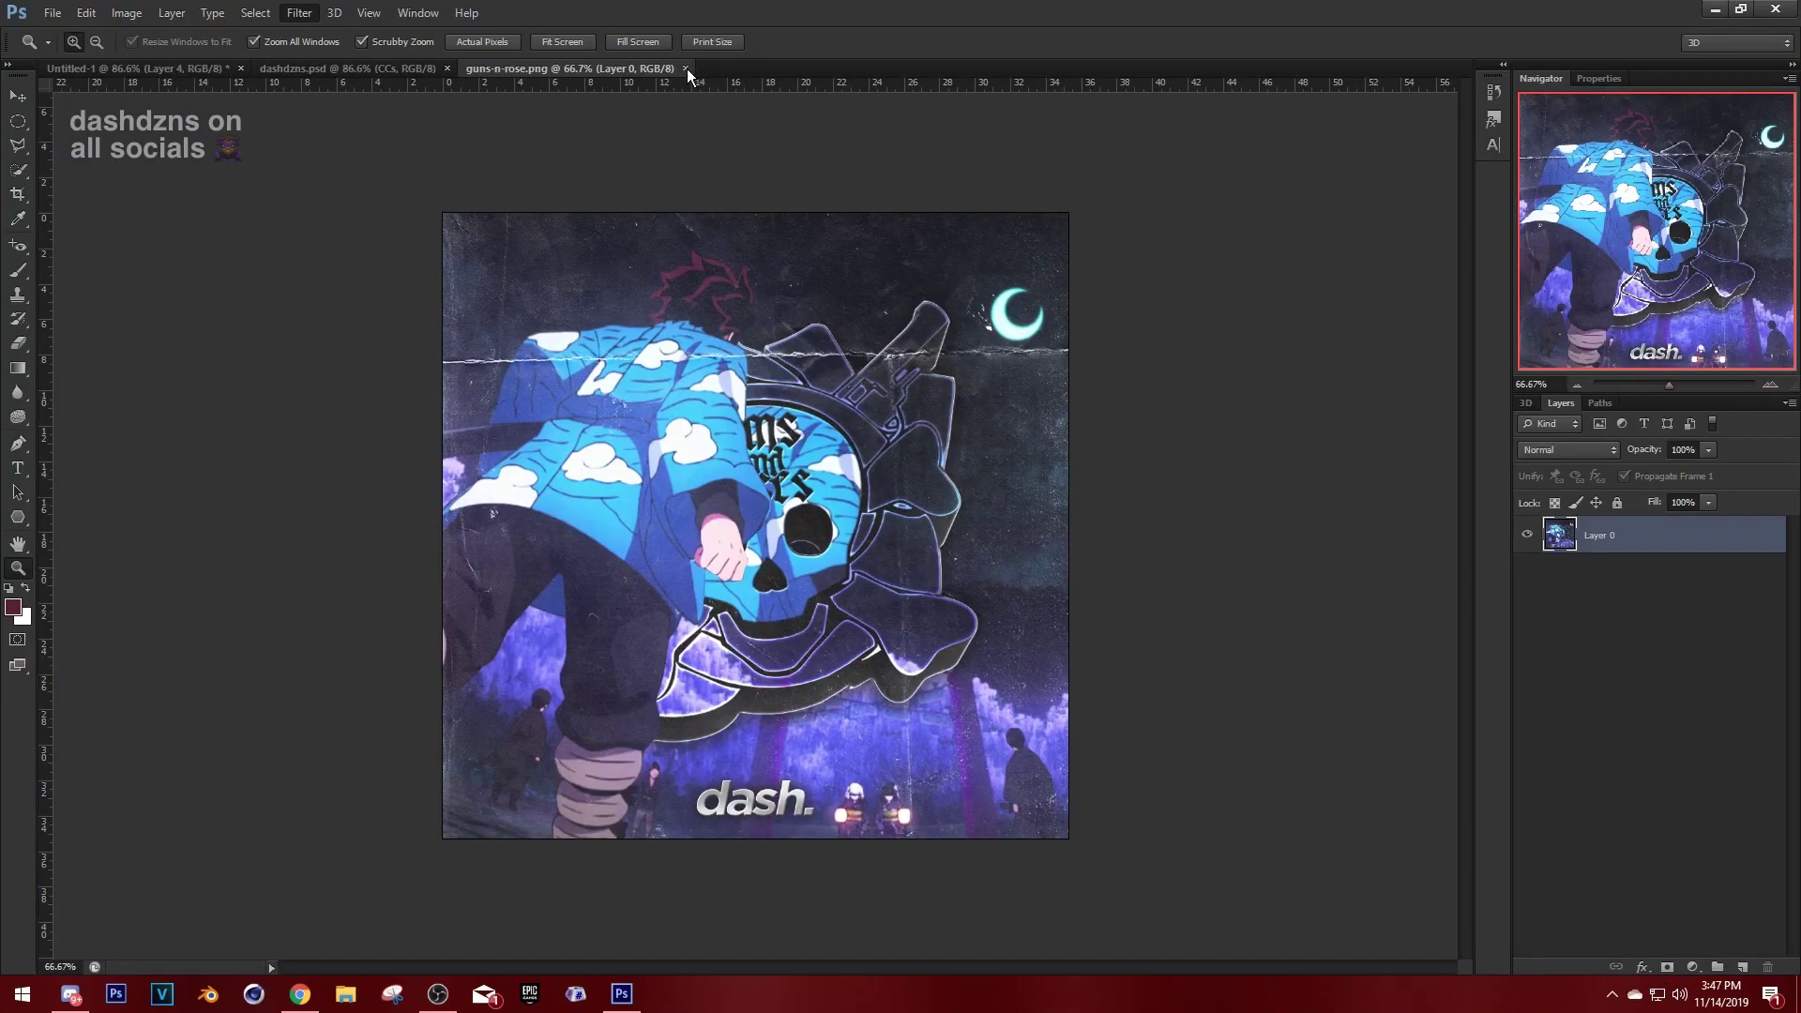
pyautogui.hotkey('ctrl', 'w')
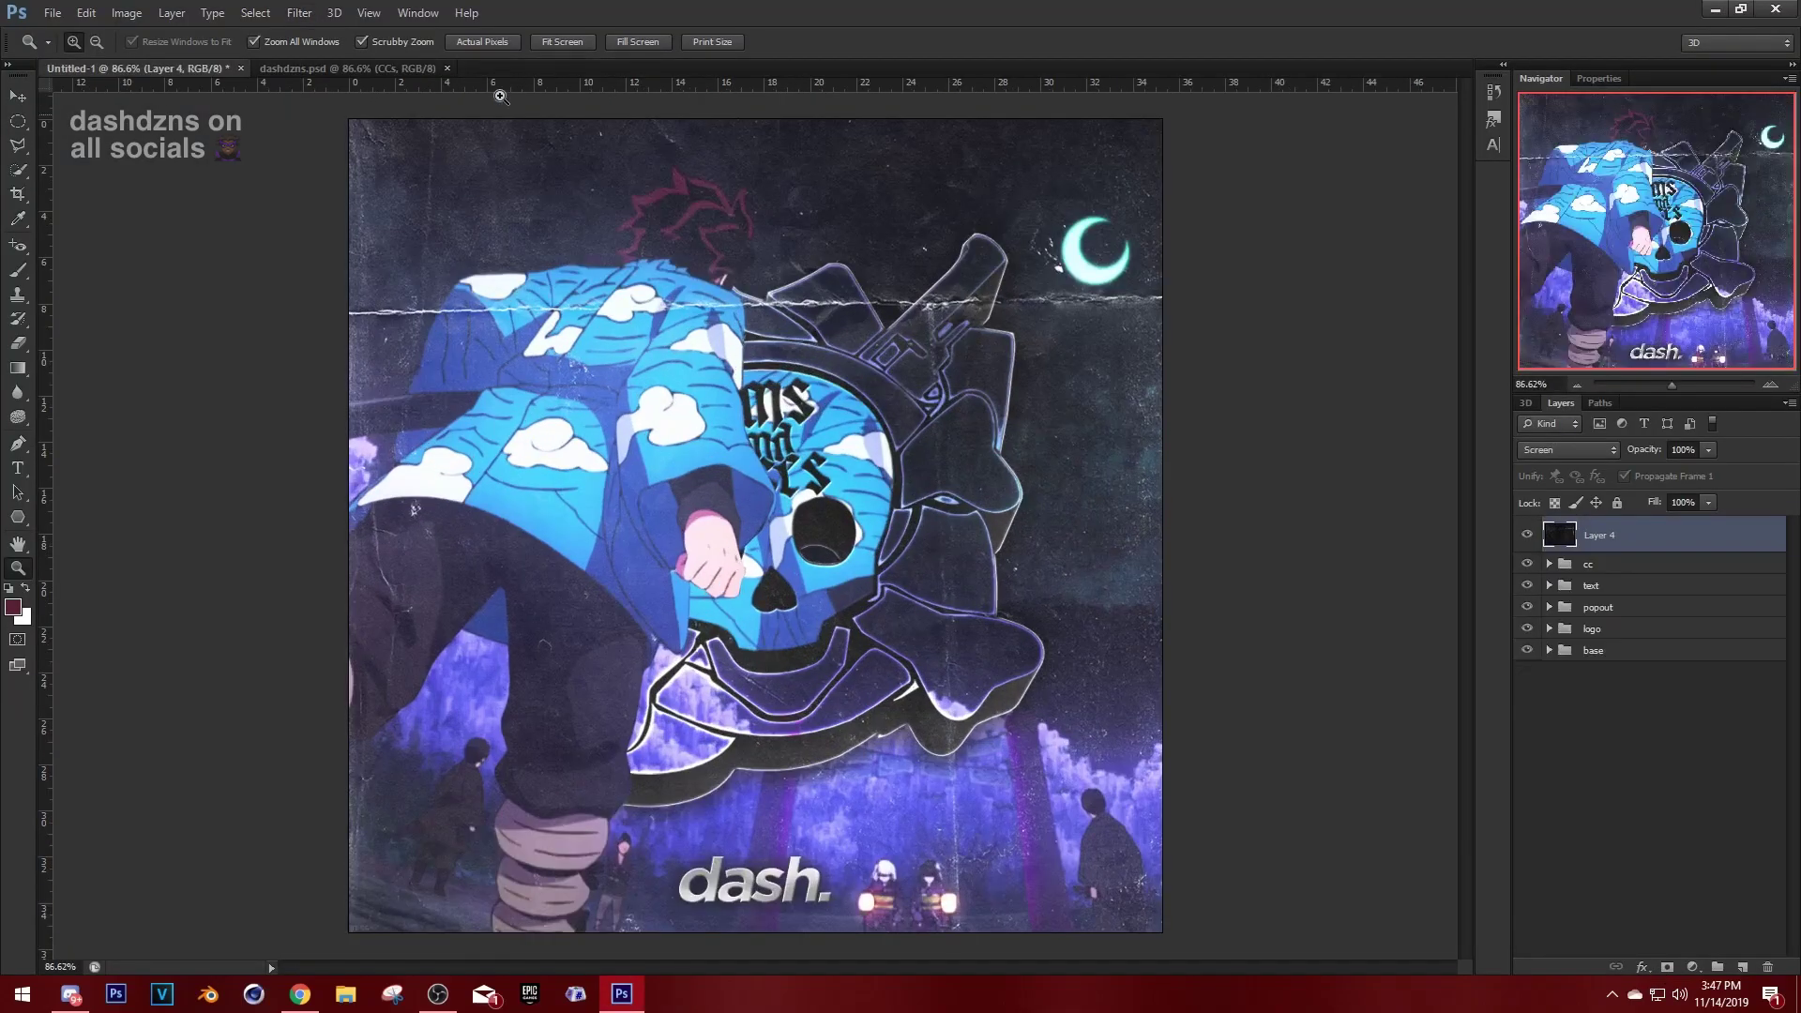
# Duplicate the Photo Filter 1 layer from group 11 of the CCs in dashdzns.psd into the Untitled-1 document.
pyautogui.click(357, 69)
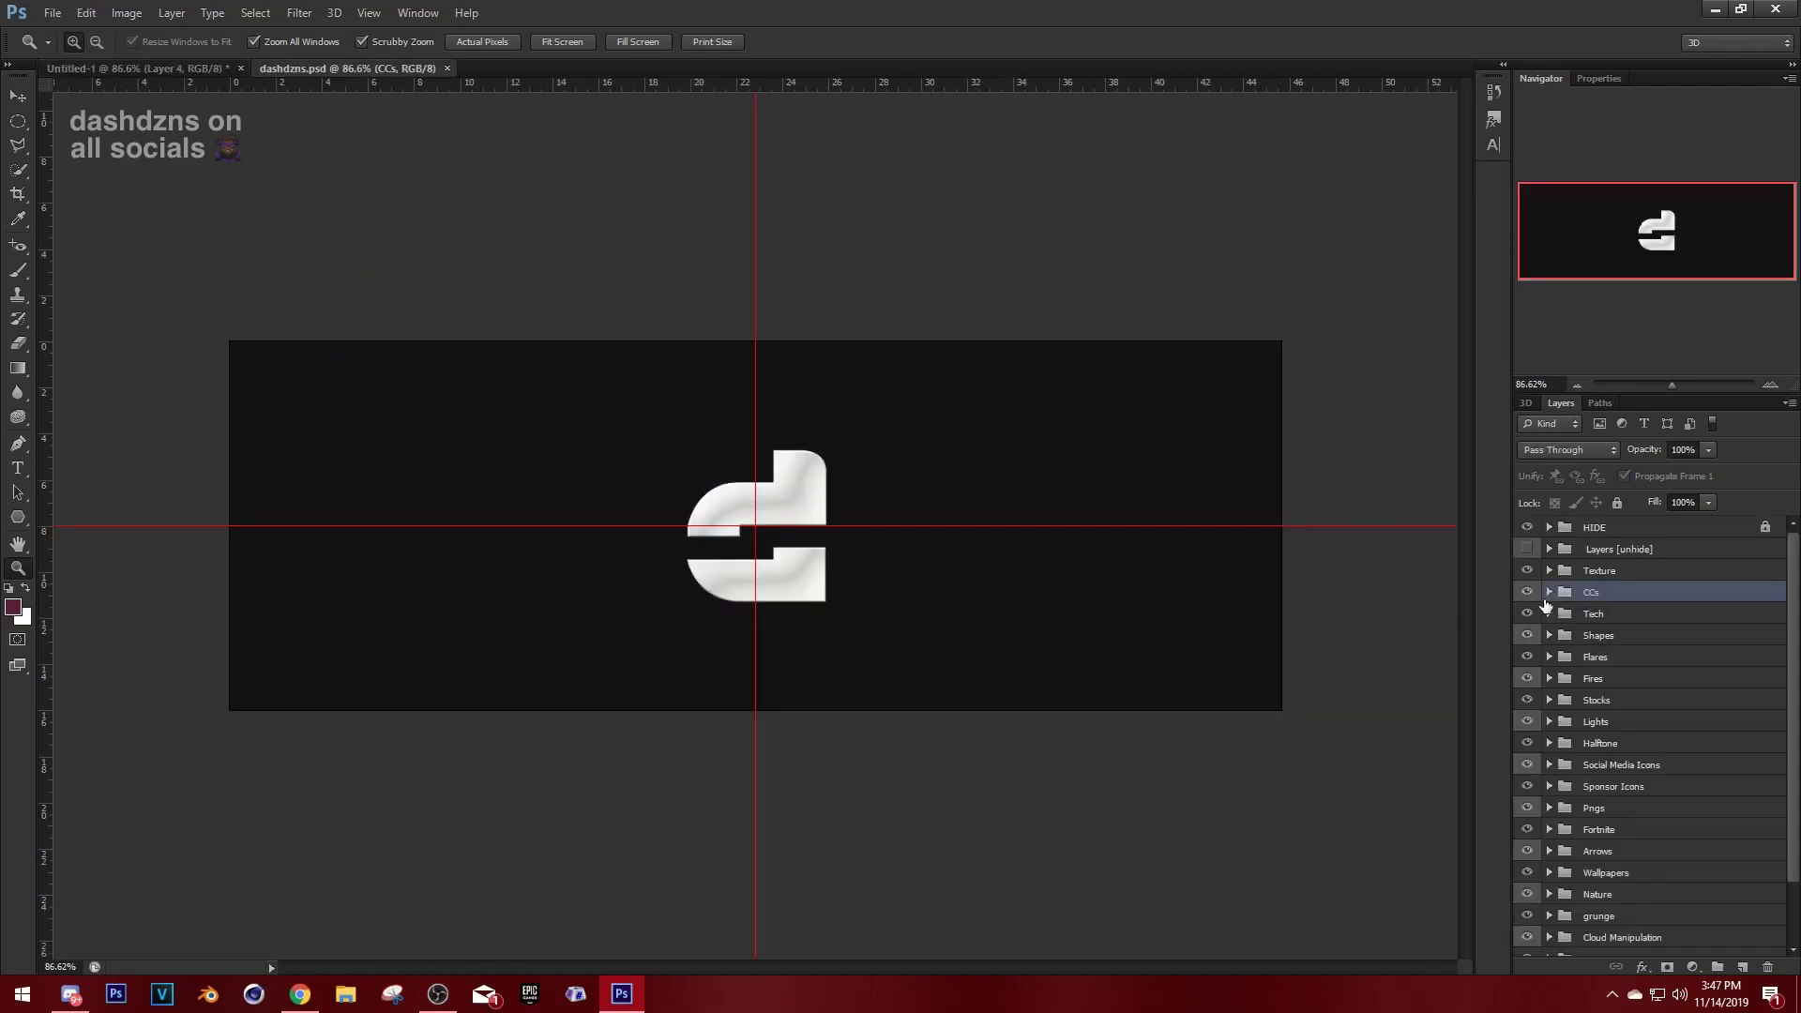
pyautogui.click(1548, 593)
pyautogui.scroll(-3, 1548, 647)
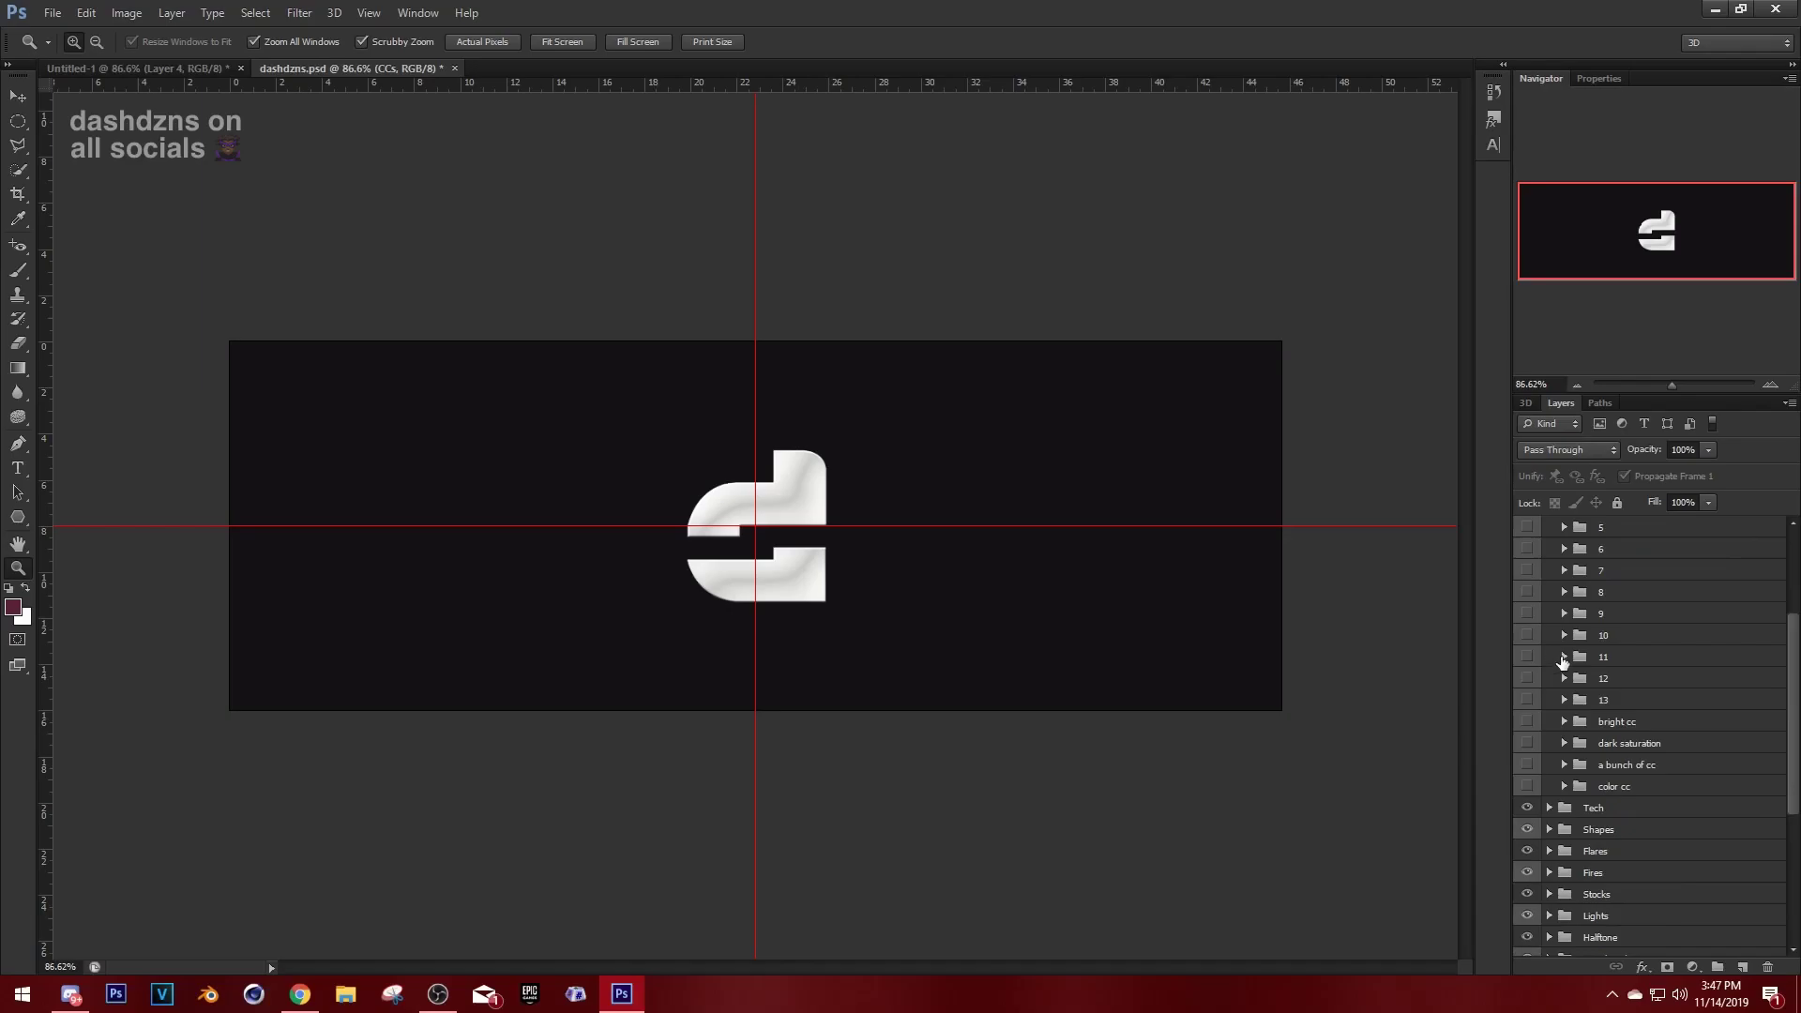
pyautogui.click(1564, 656)
pyautogui.click(1678, 722)
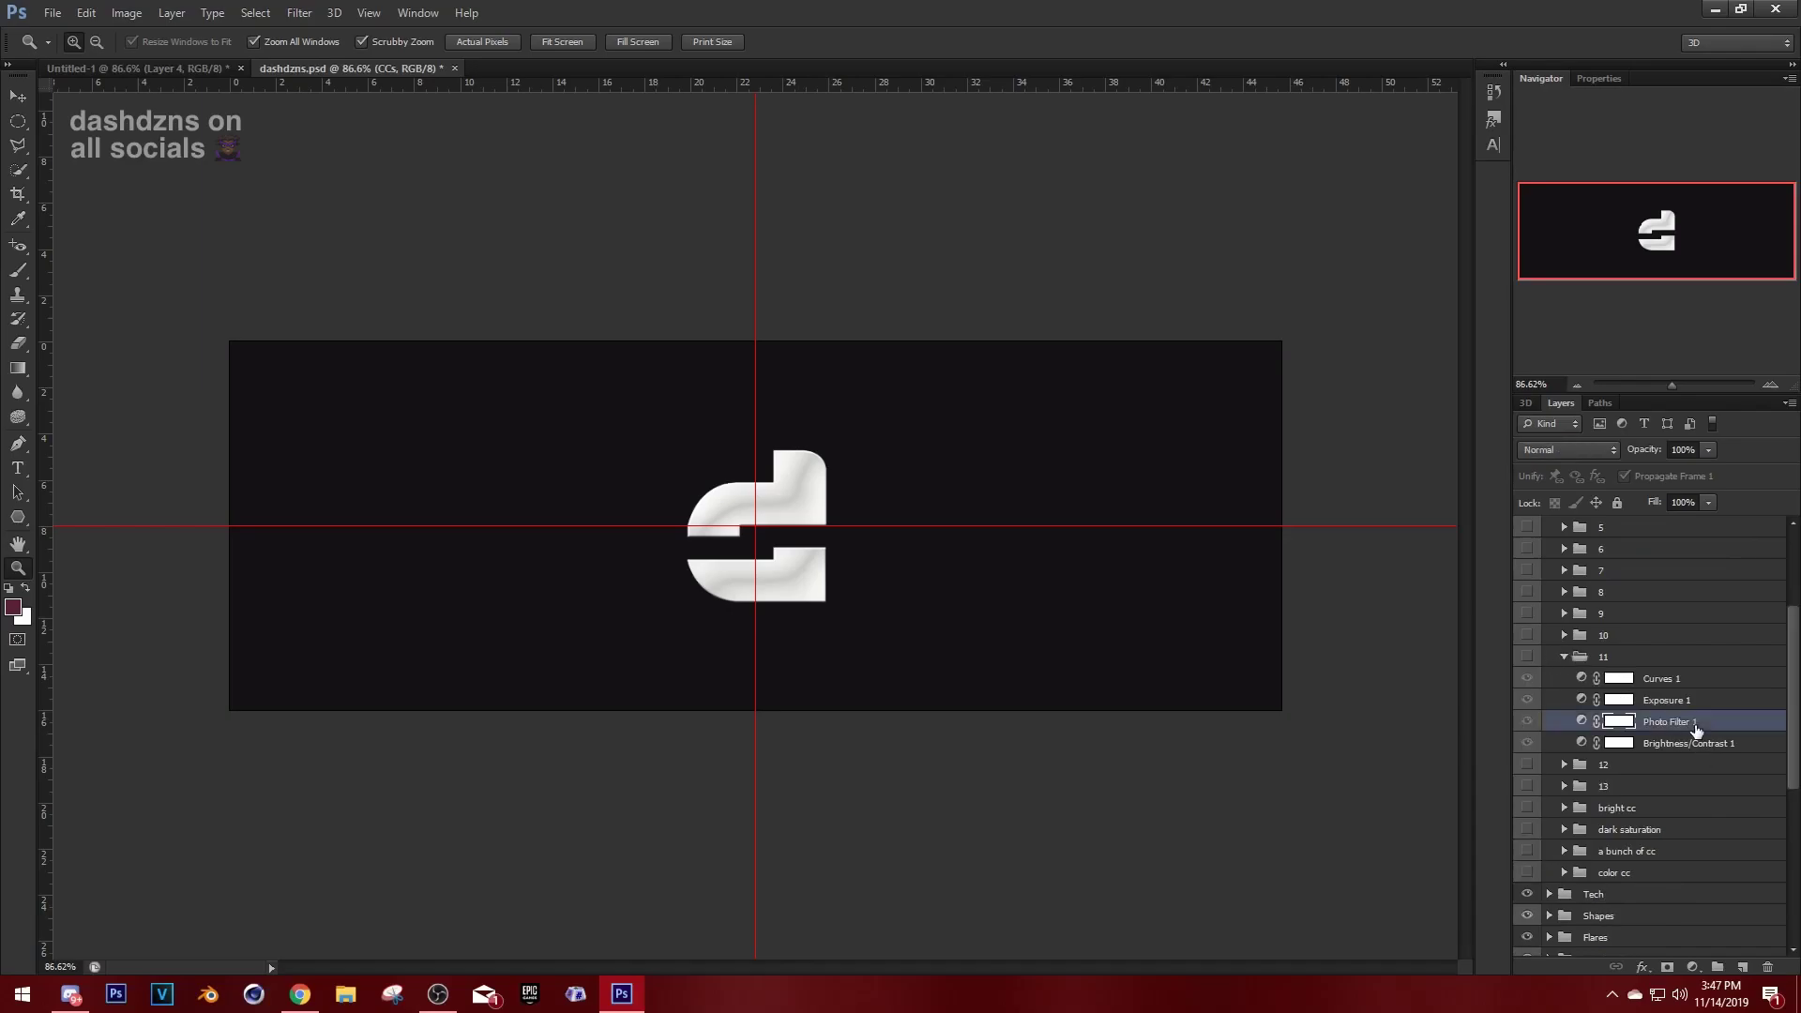
pyautogui.rightClick(1679, 722)
pyautogui.click(1617, 81)
pyautogui.click(582, 290)
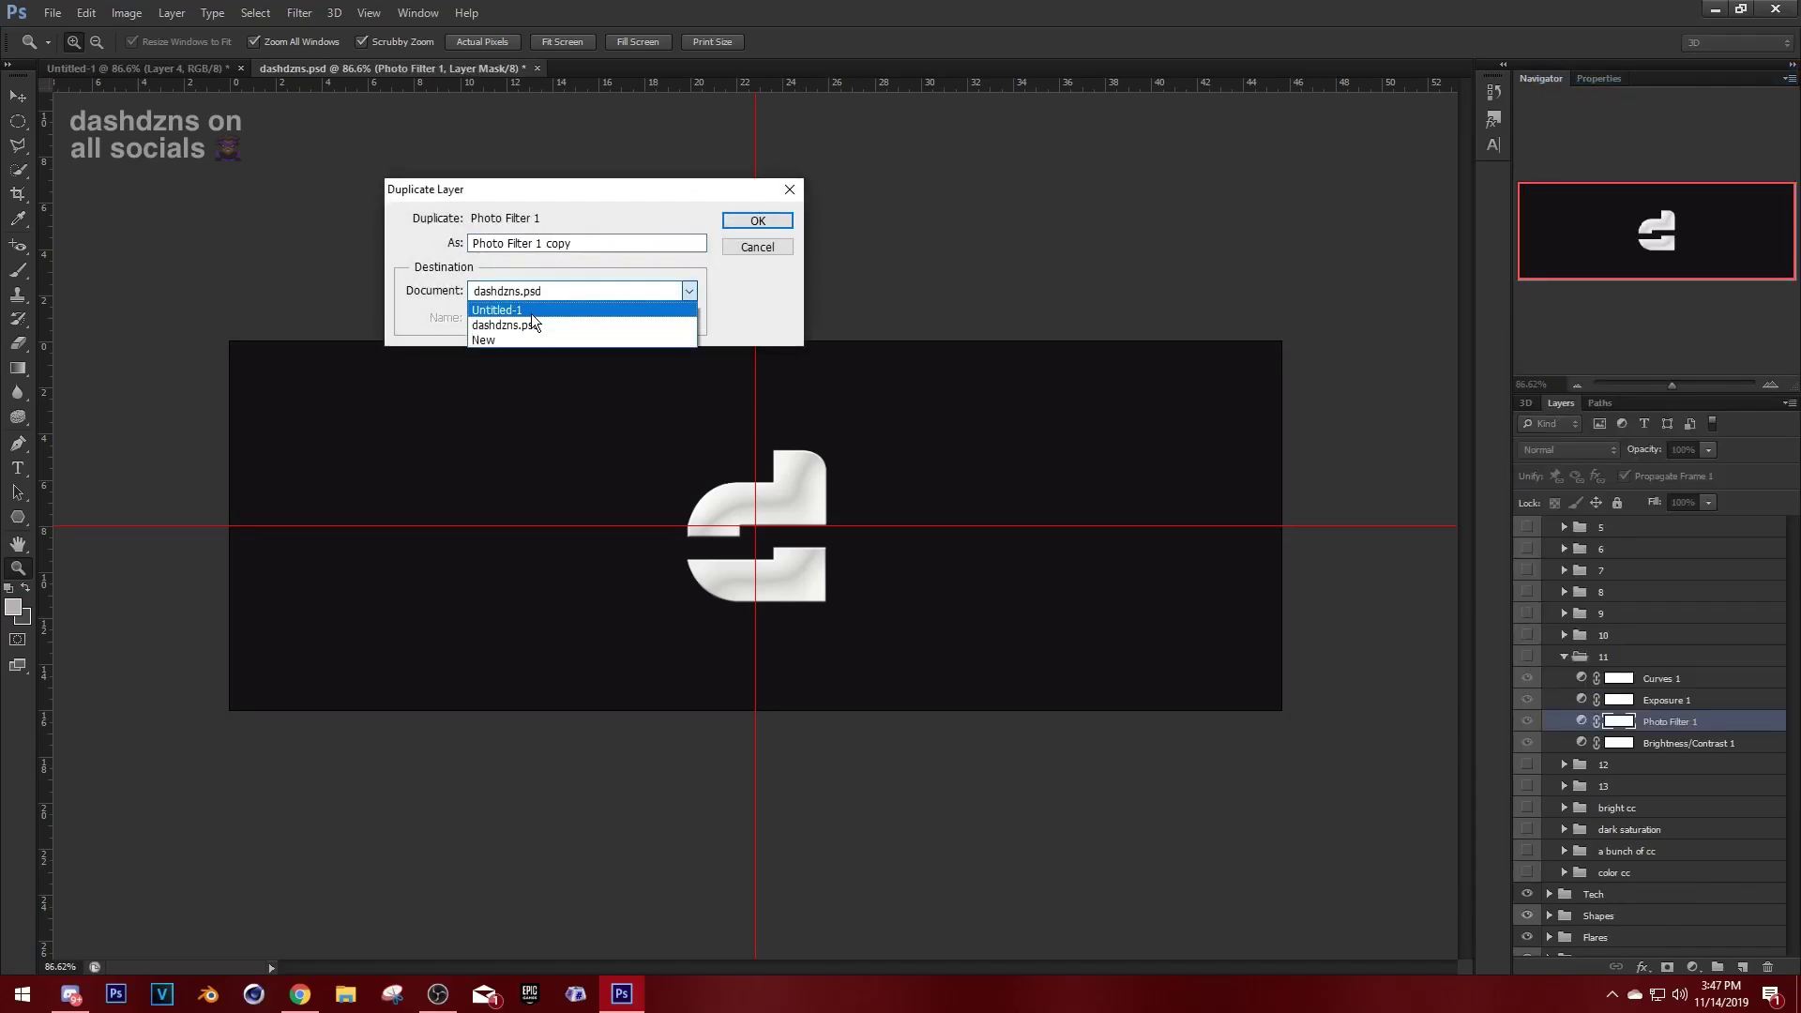
pyautogui.click(531, 312)
pyautogui.click(757, 220)
# In Untitled-1, move the Photo Filter 1 layer into the cc group below group 7.
pyautogui.click(125, 68)
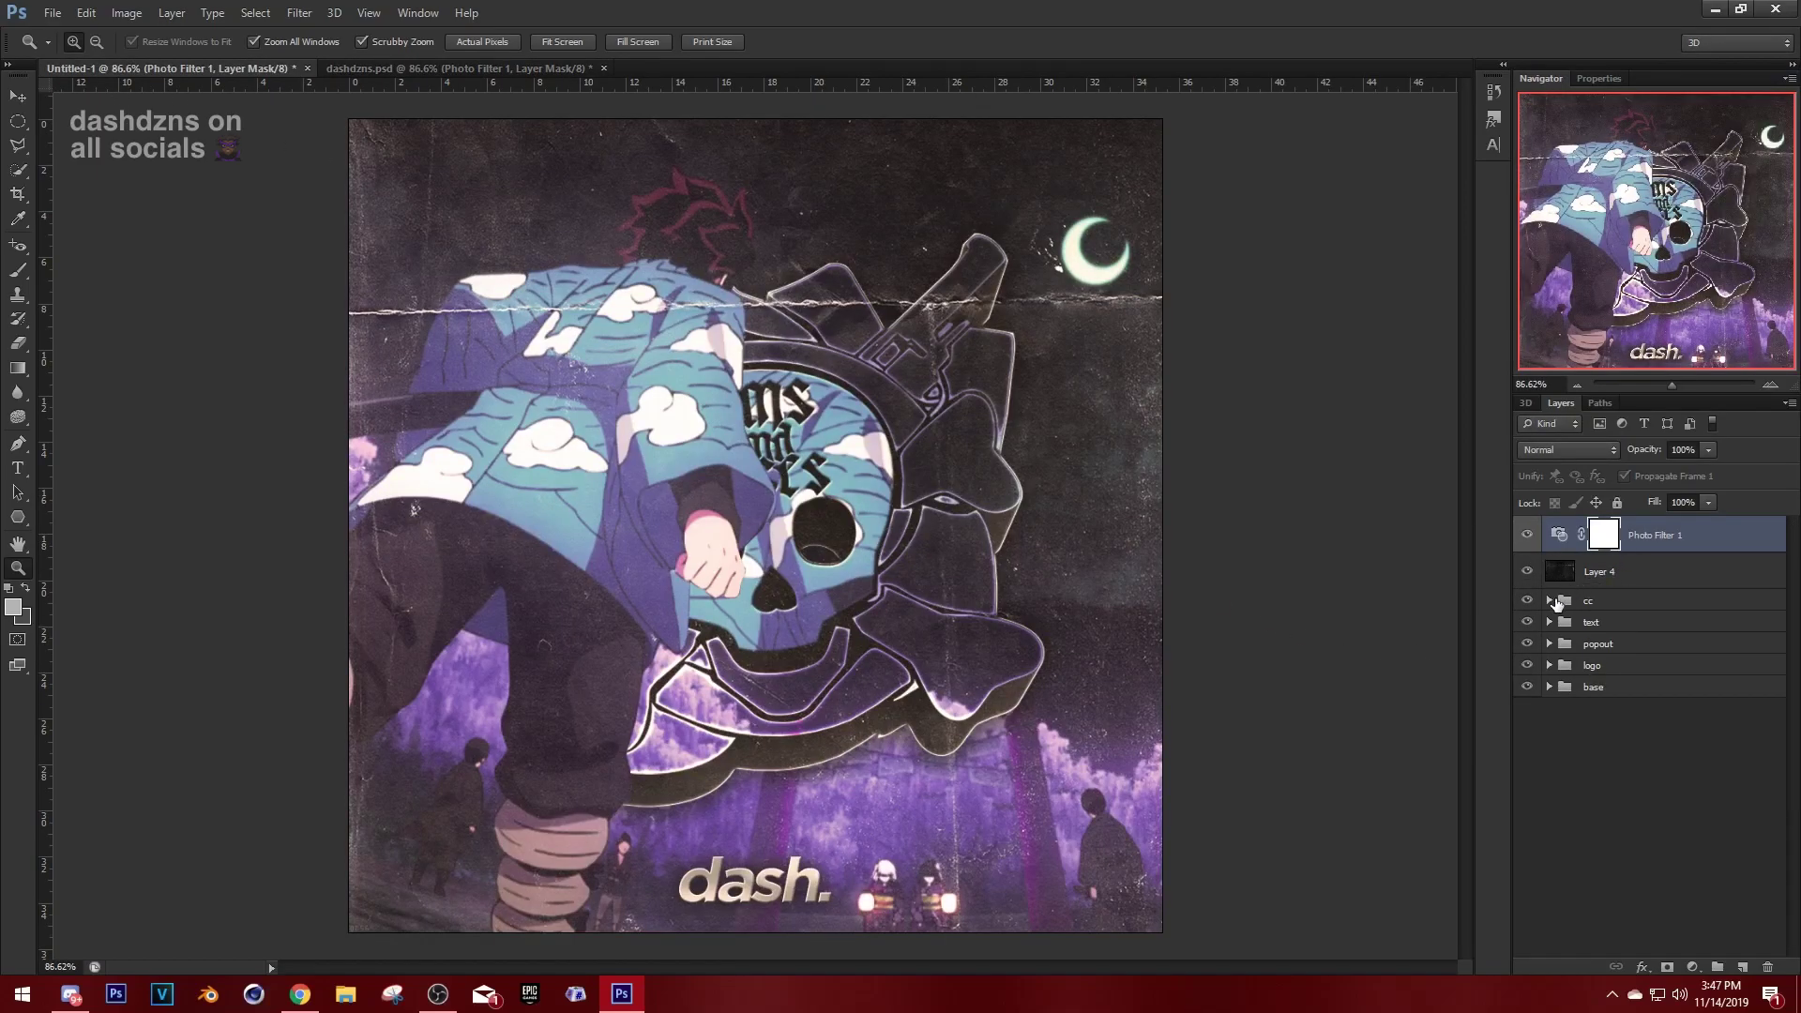
pyautogui.click(1552, 601)
pyautogui.moveTo(1679, 530); pyautogui.dragTo(1658, 657)
pyautogui.click(1686, 694)
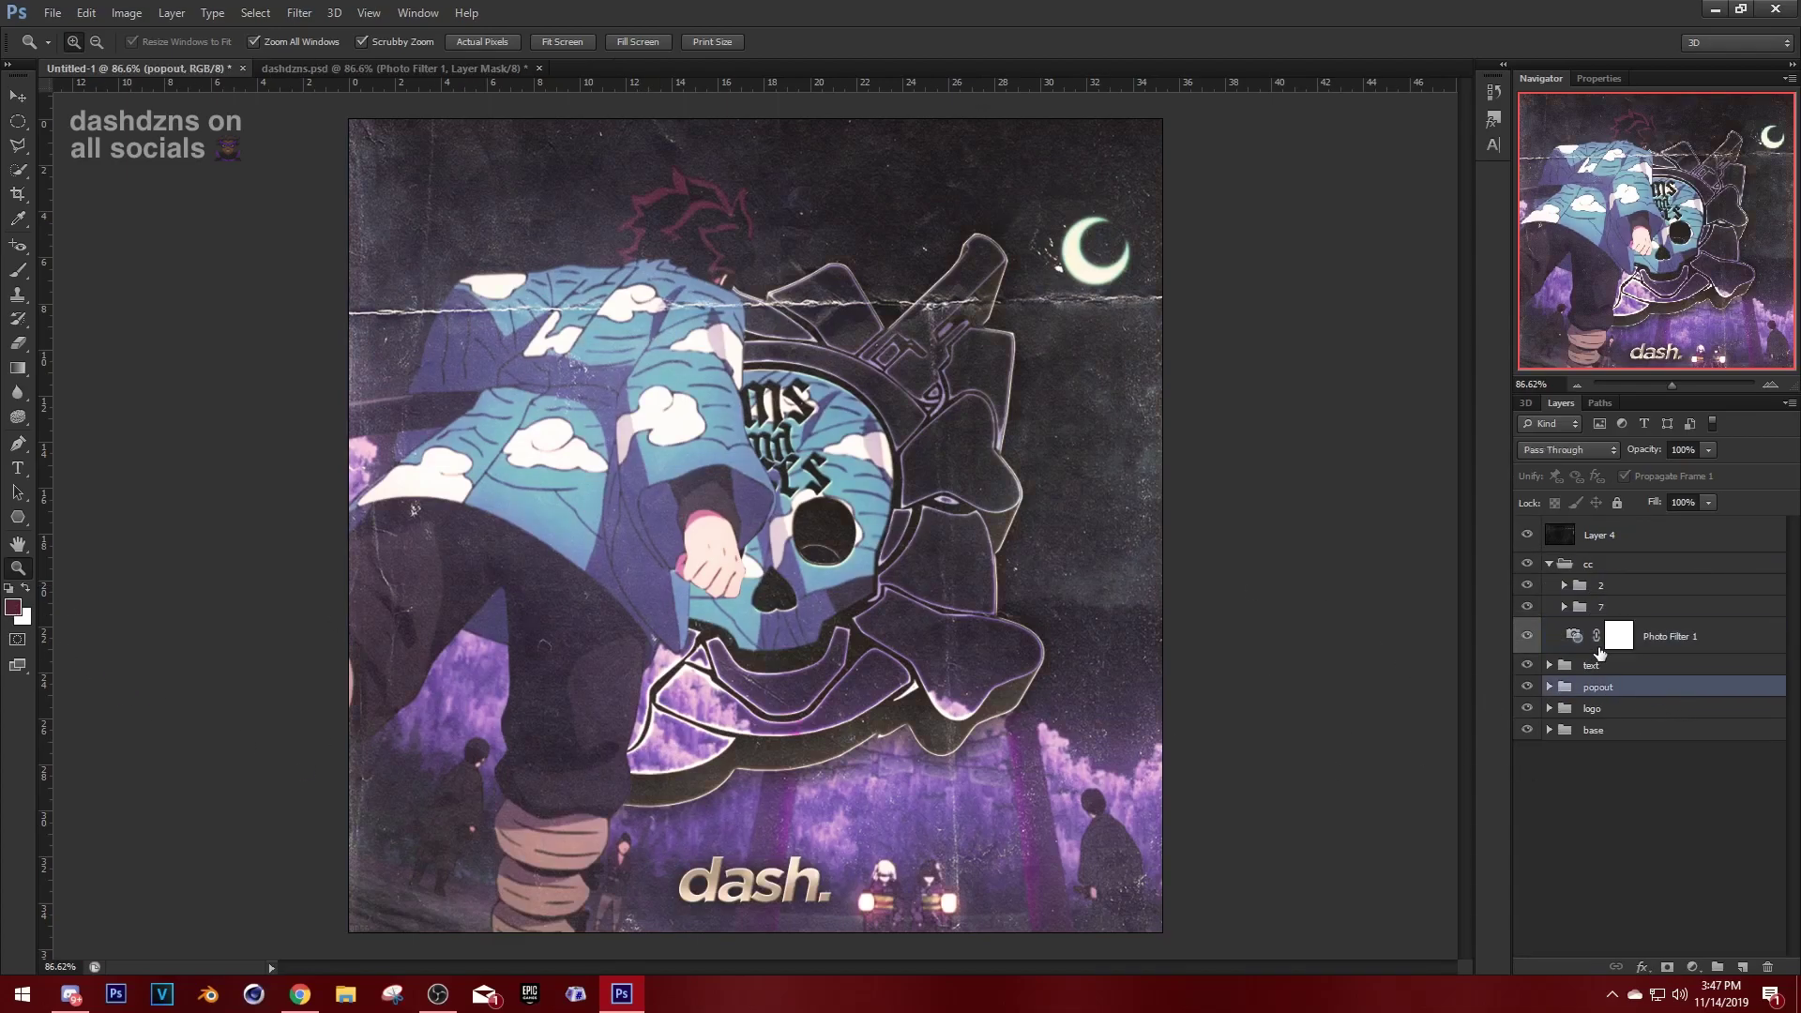
# Hide the Photo Filter 1 layer and sample the blue of the character's robe as the foreground color.
pyautogui.click(1526, 636)
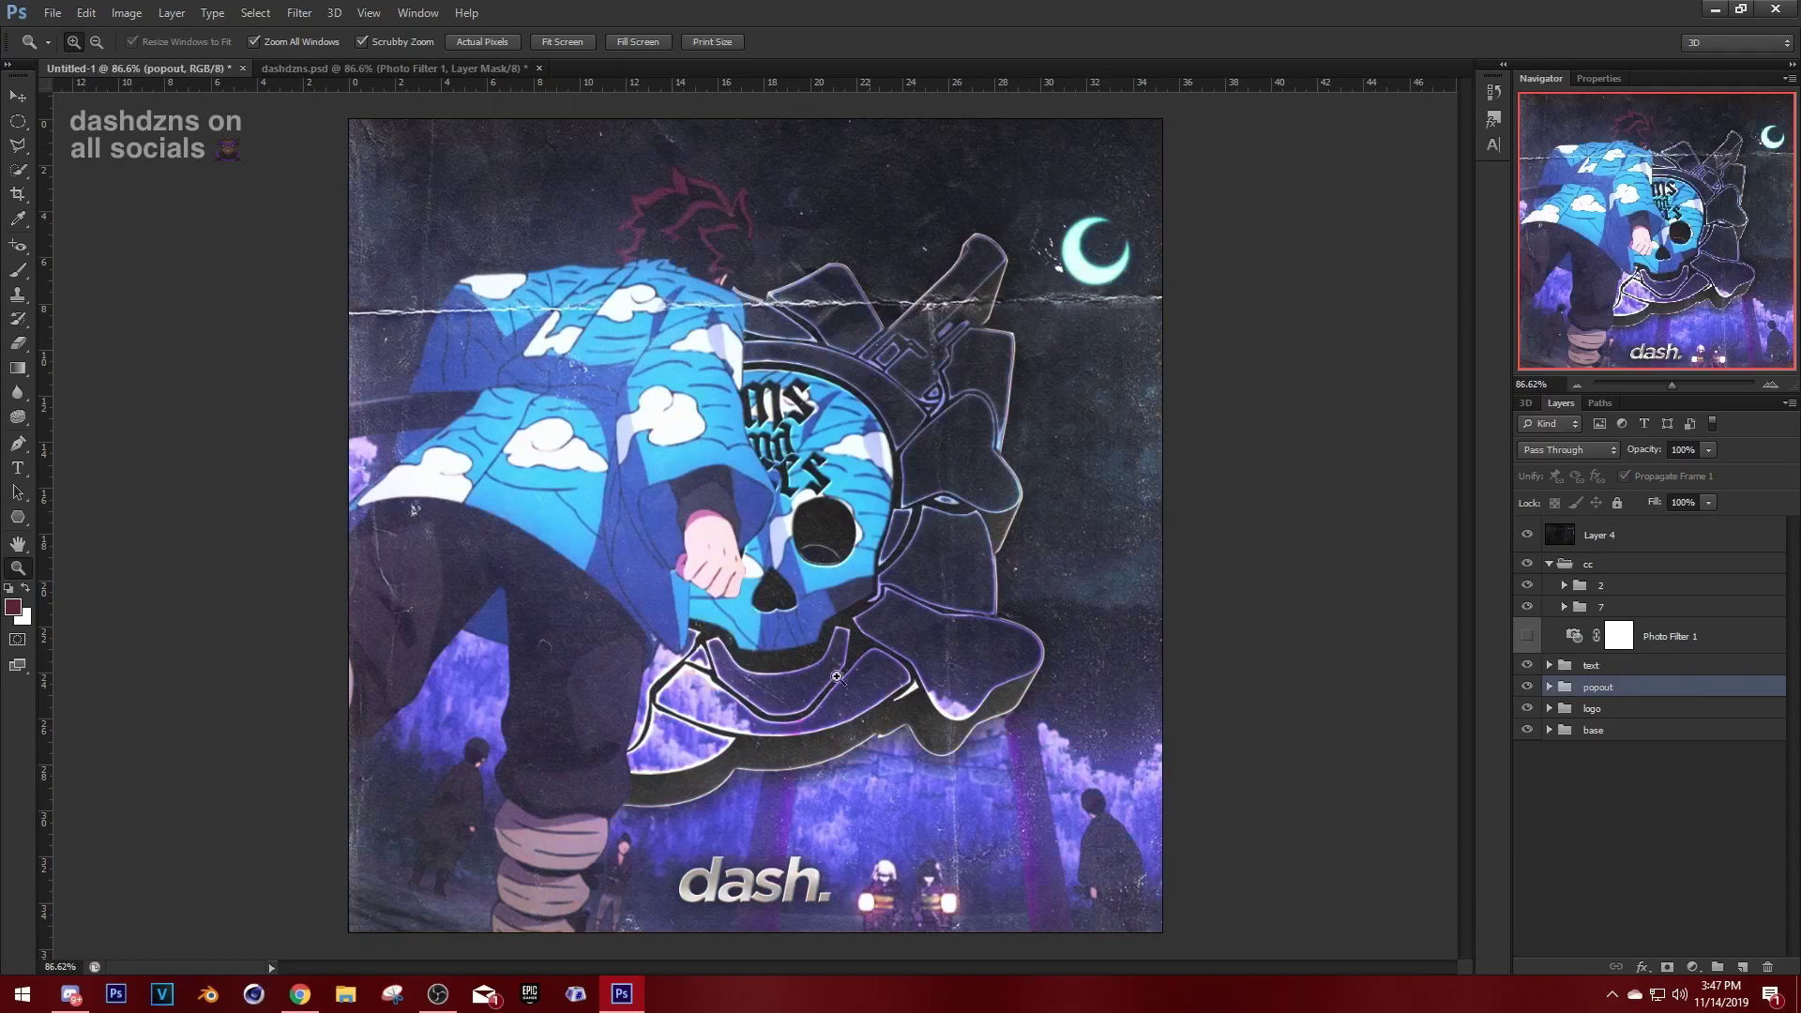
pyautogui.click(13, 607)
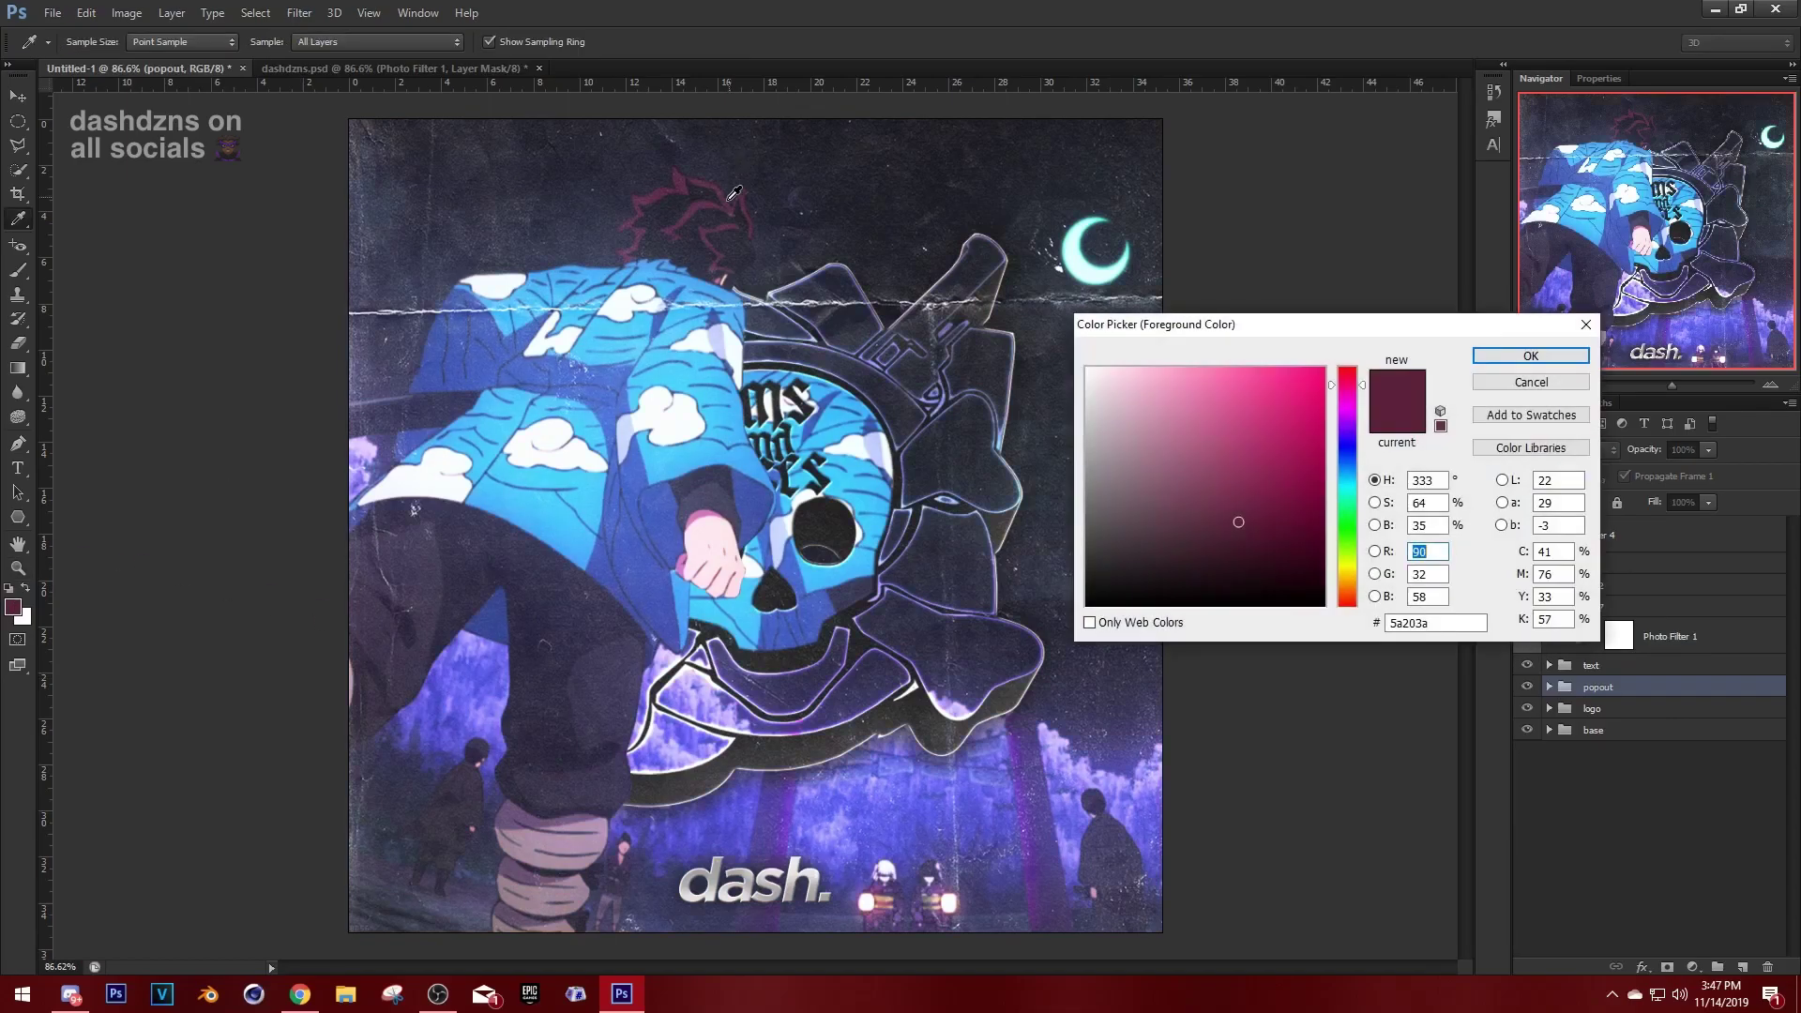
pyautogui.click(712, 289)
pyautogui.click(1546, 351)
pyautogui.press('z')
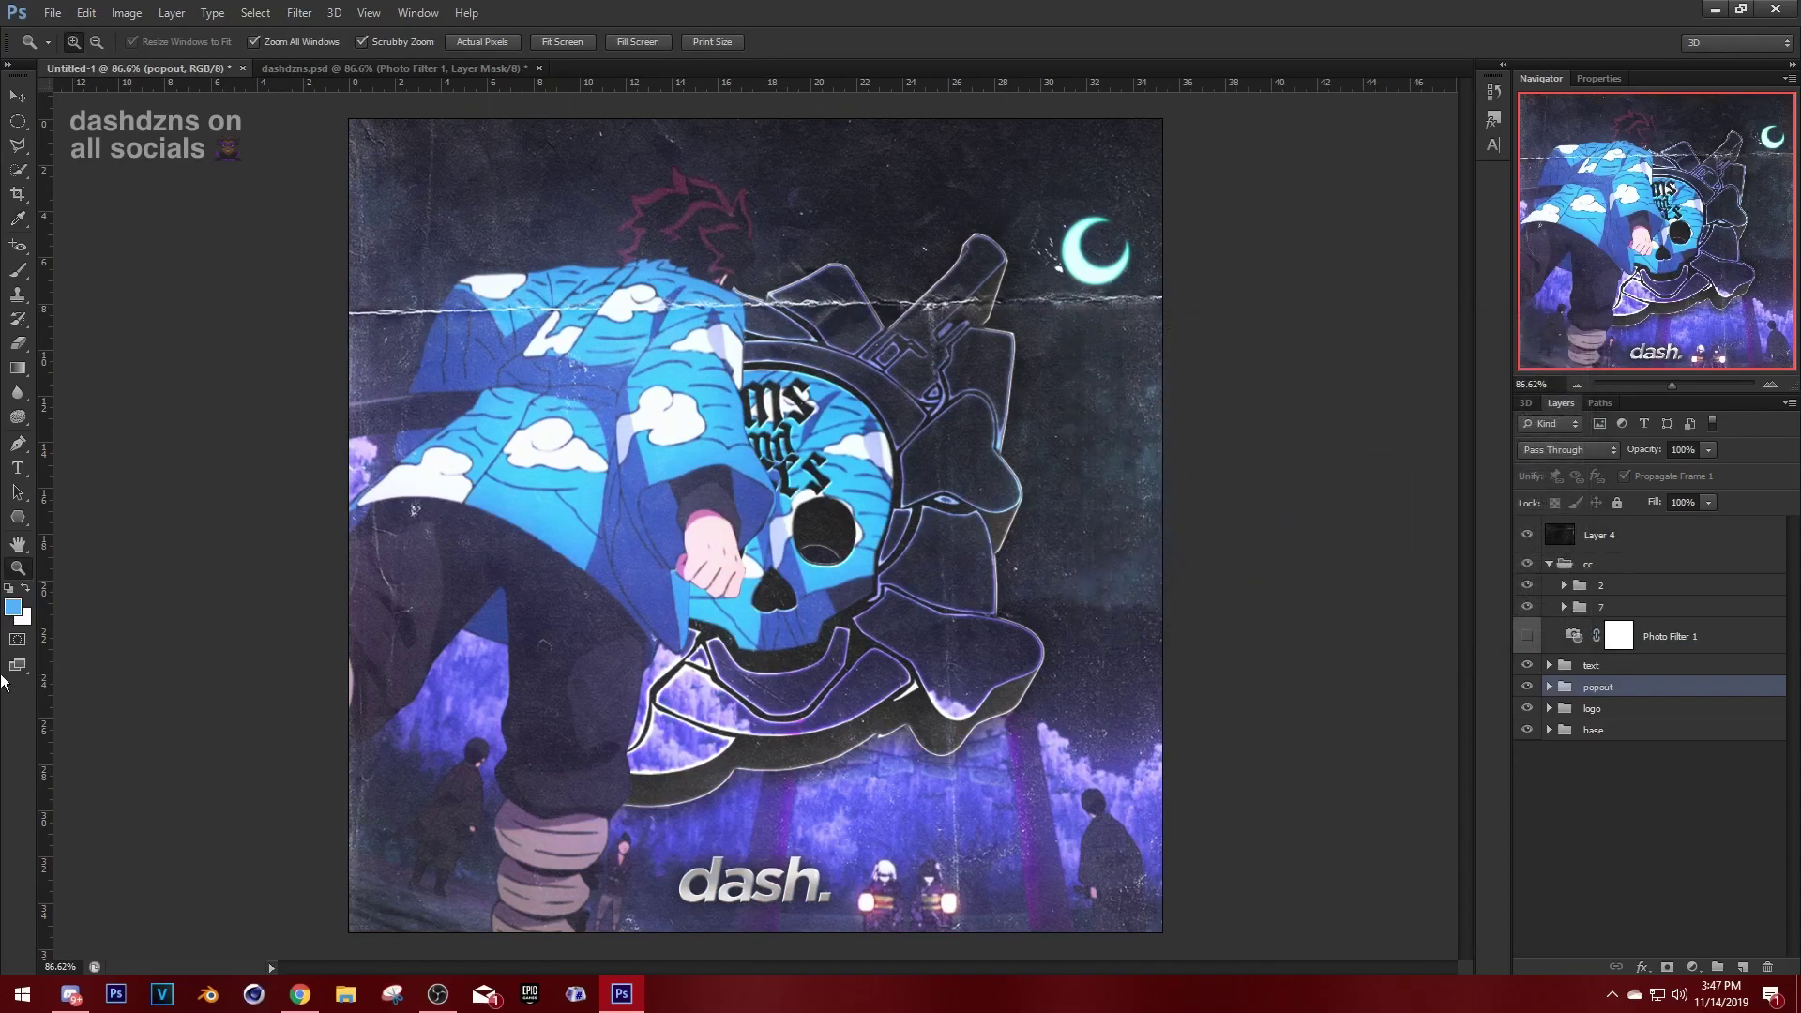
# Sample the character's hair for the background color, brighten it to 712859 and copy its hex code.
pyautogui.click(22, 617)
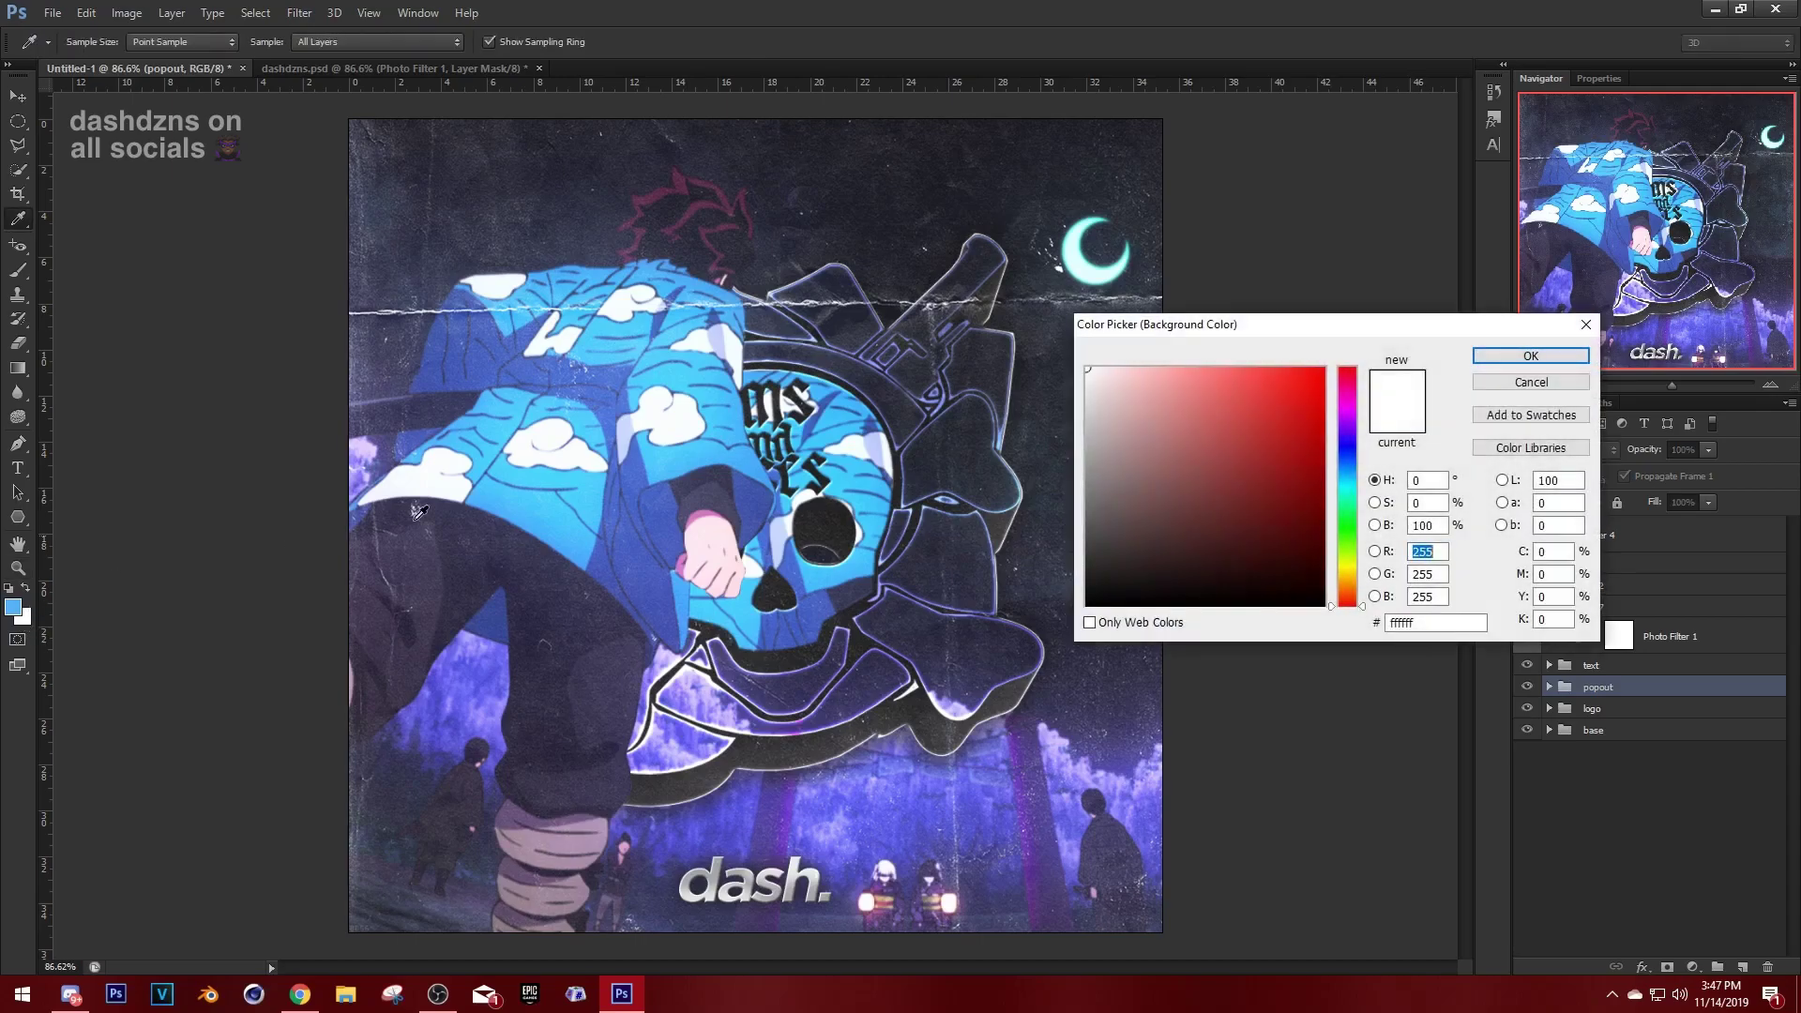
pyautogui.click(689, 187)
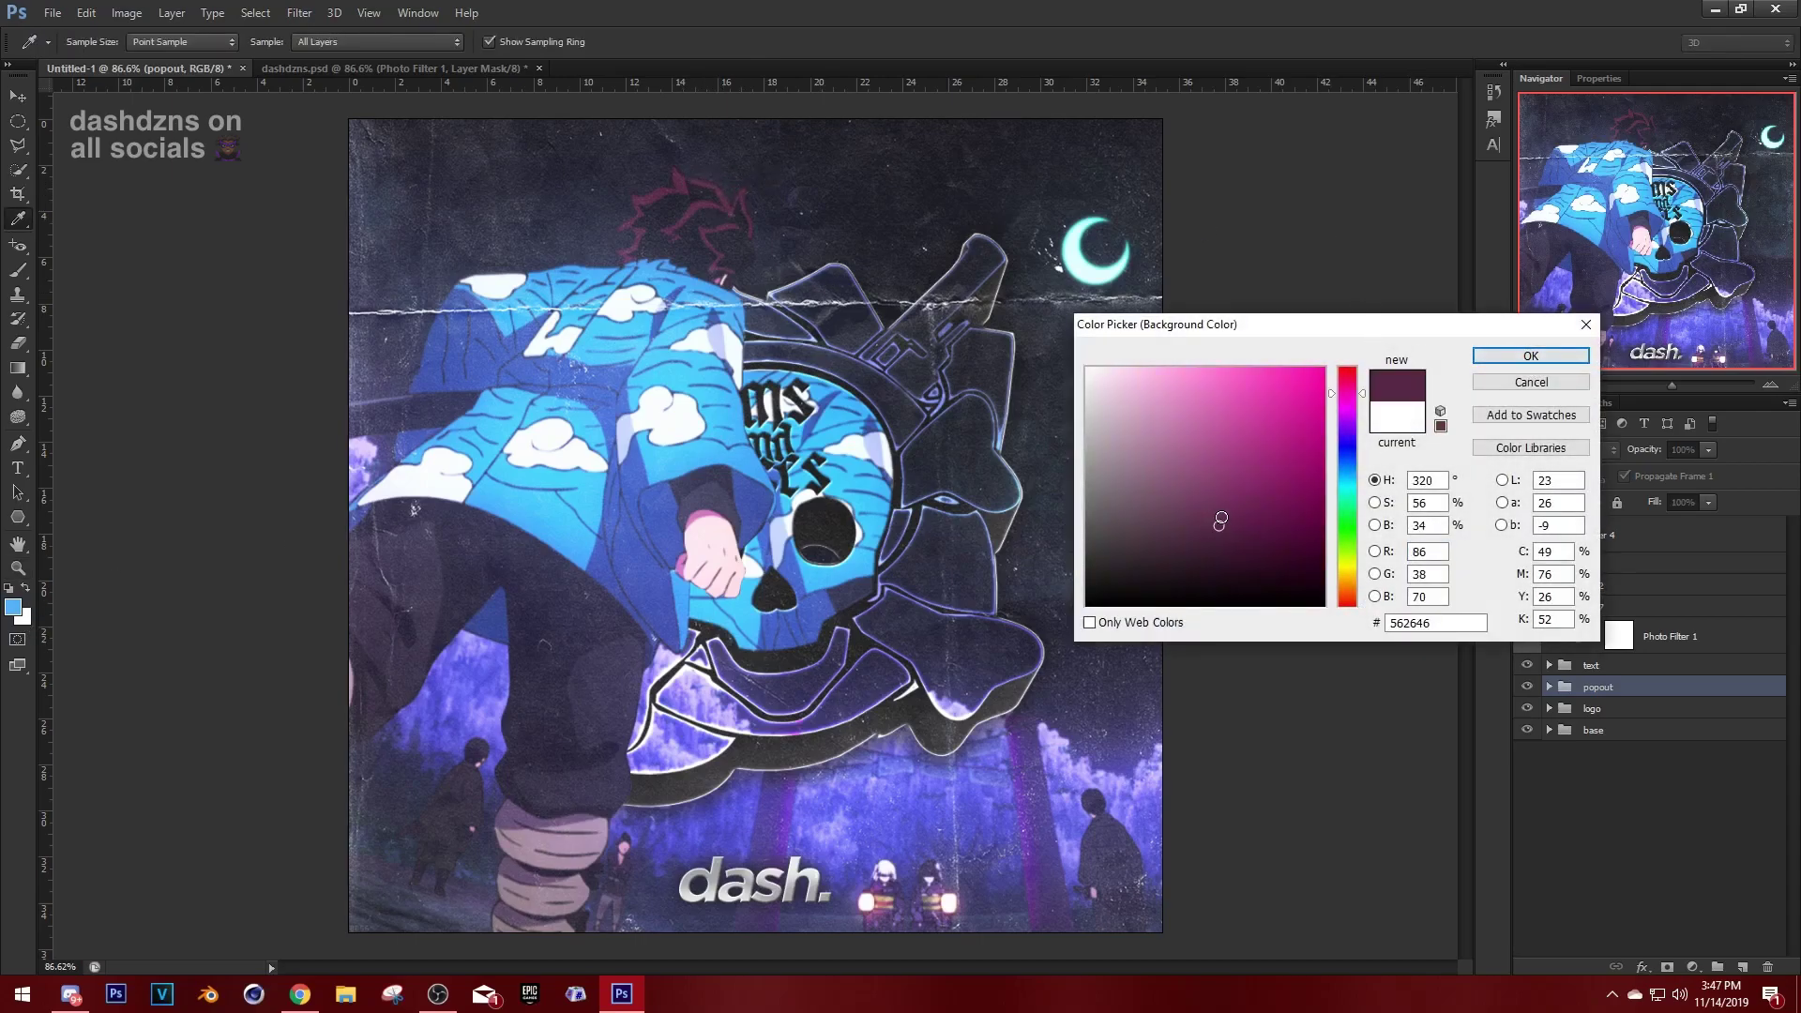
pyautogui.moveTo(1221, 517); pyautogui.dragTo(1219, 488)
pyautogui.click(1240, 501)
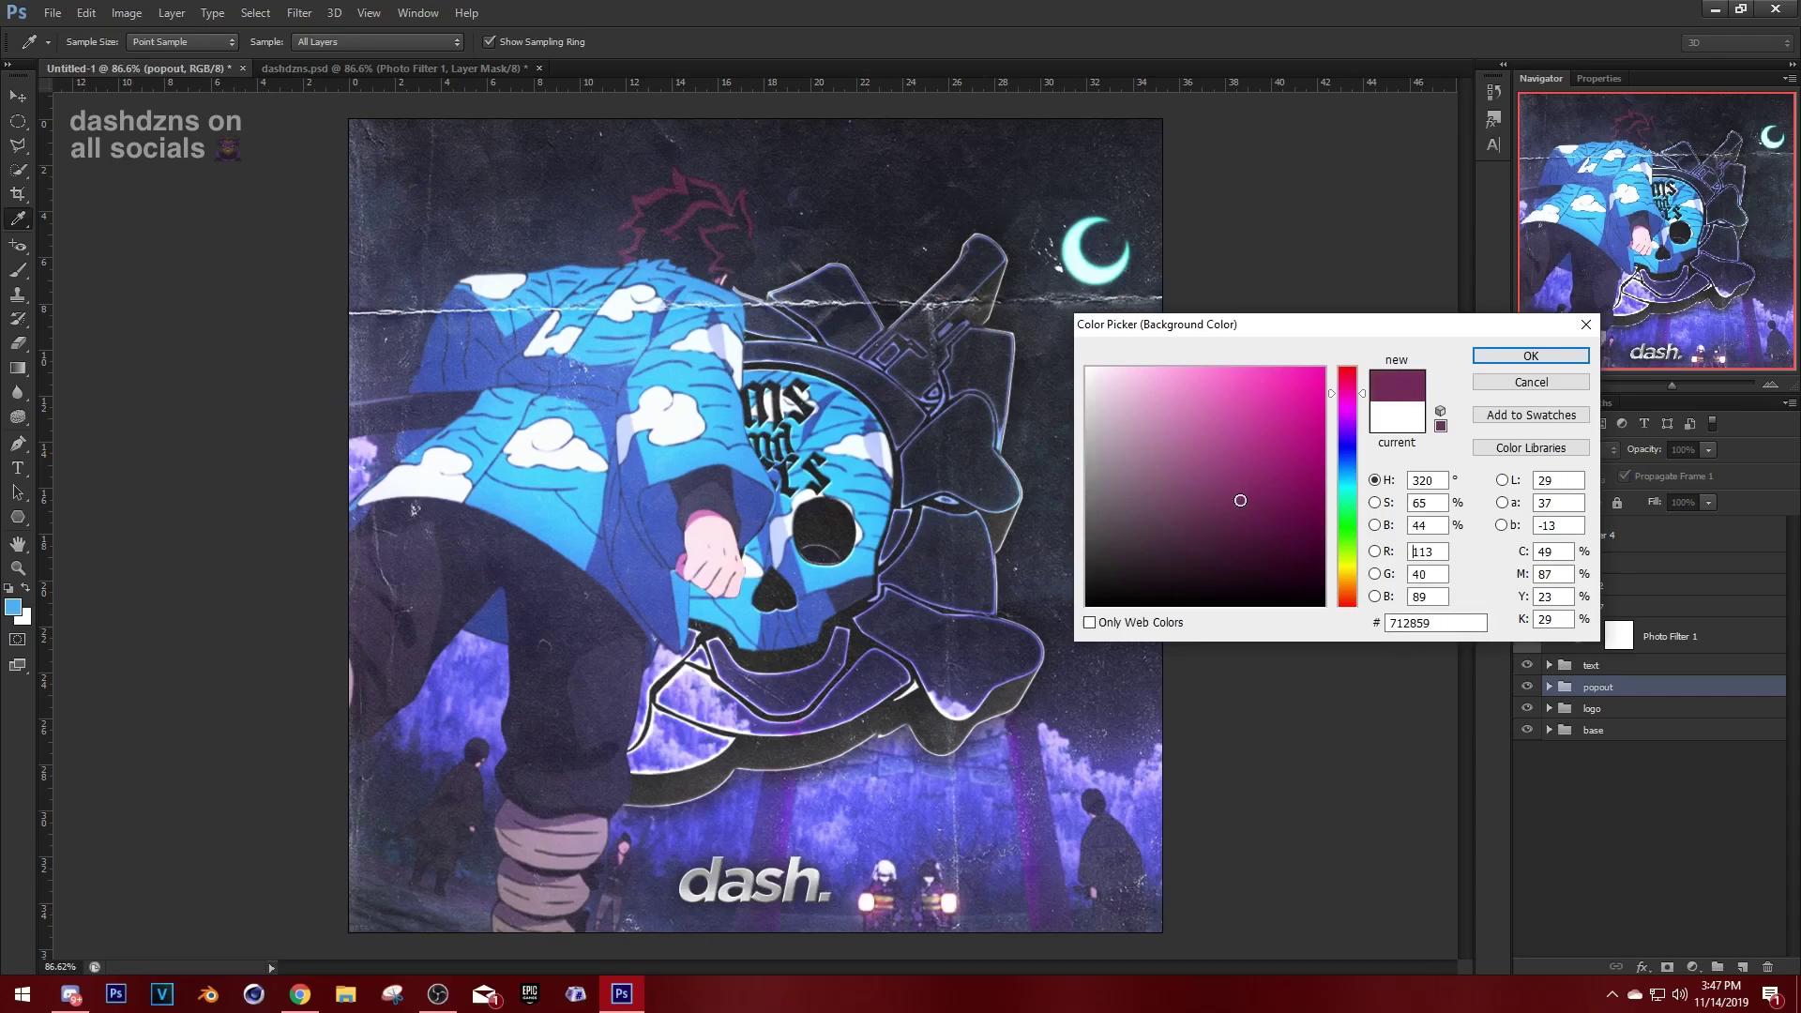
pyautogui.doubleClick(1435, 623)
pyautogui.rightClick(1456, 623)
pyautogui.click(1491, 688)
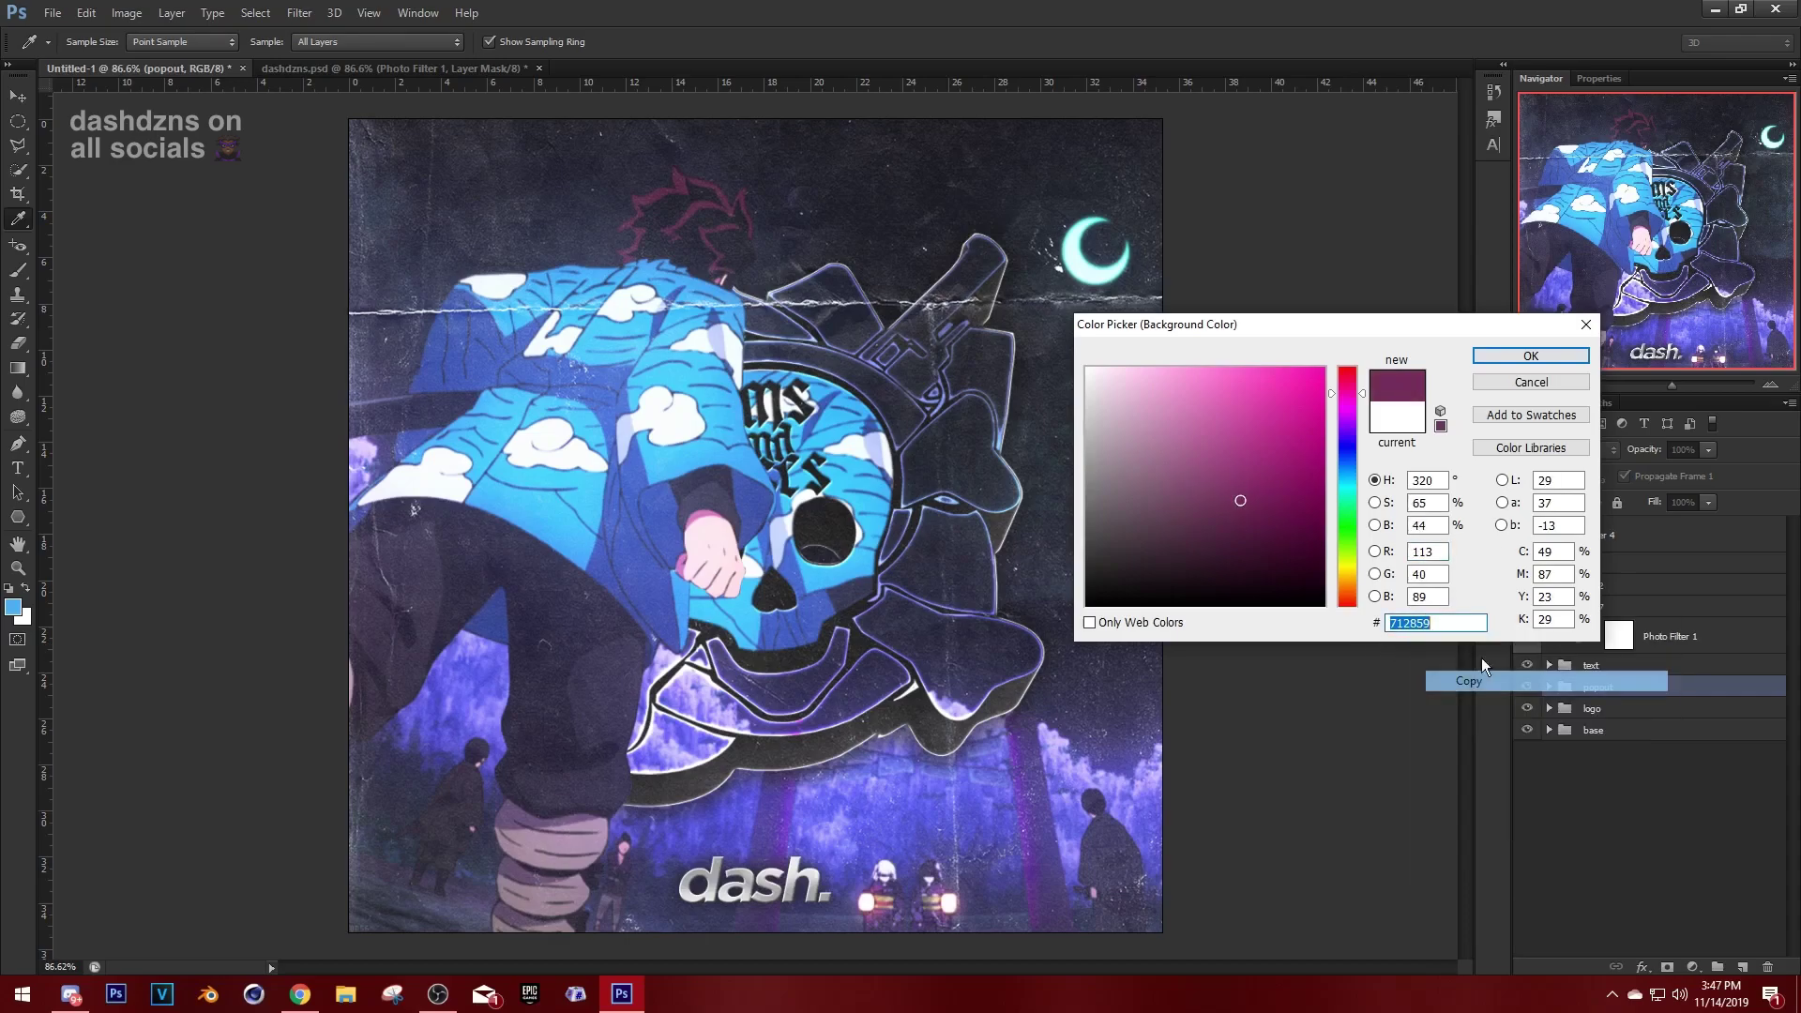
pyautogui.click(1531, 355)
pyautogui.press('z')
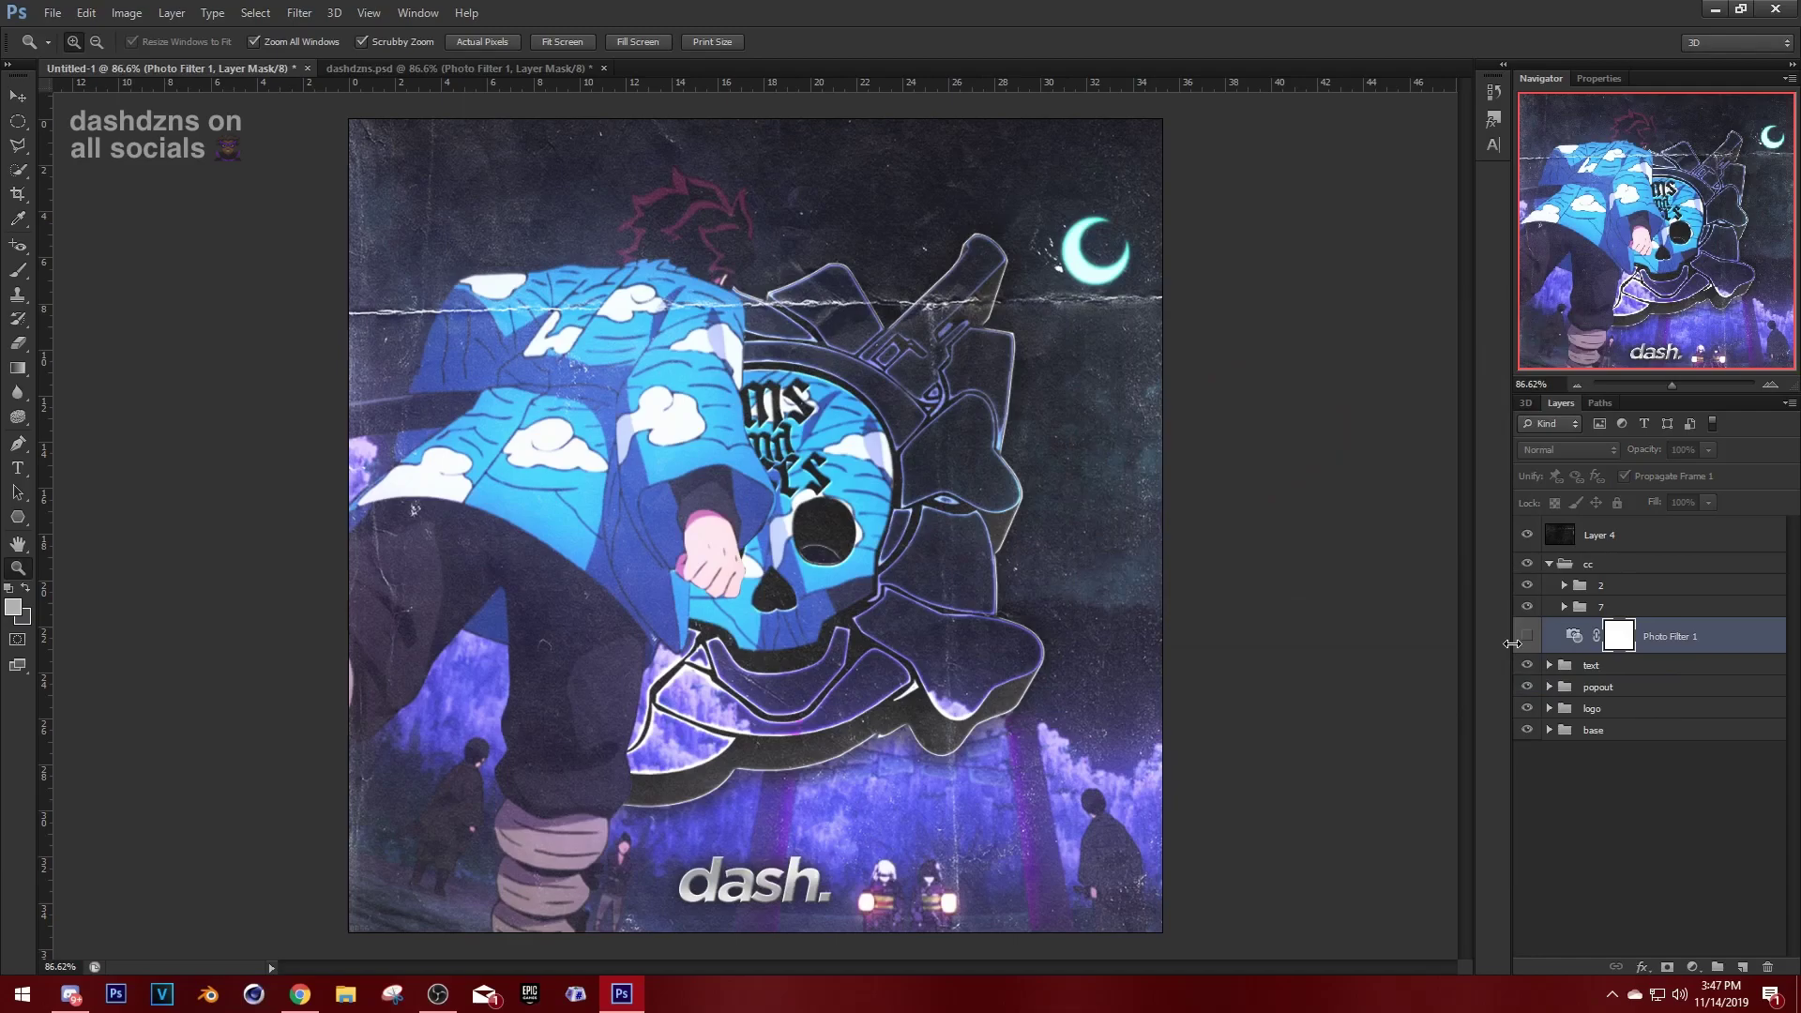
# Show the Photo Filter 1 layer again and set its filter color to the copied 712859.
pyautogui.click(1528, 636)
pyautogui.click(1597, 79)
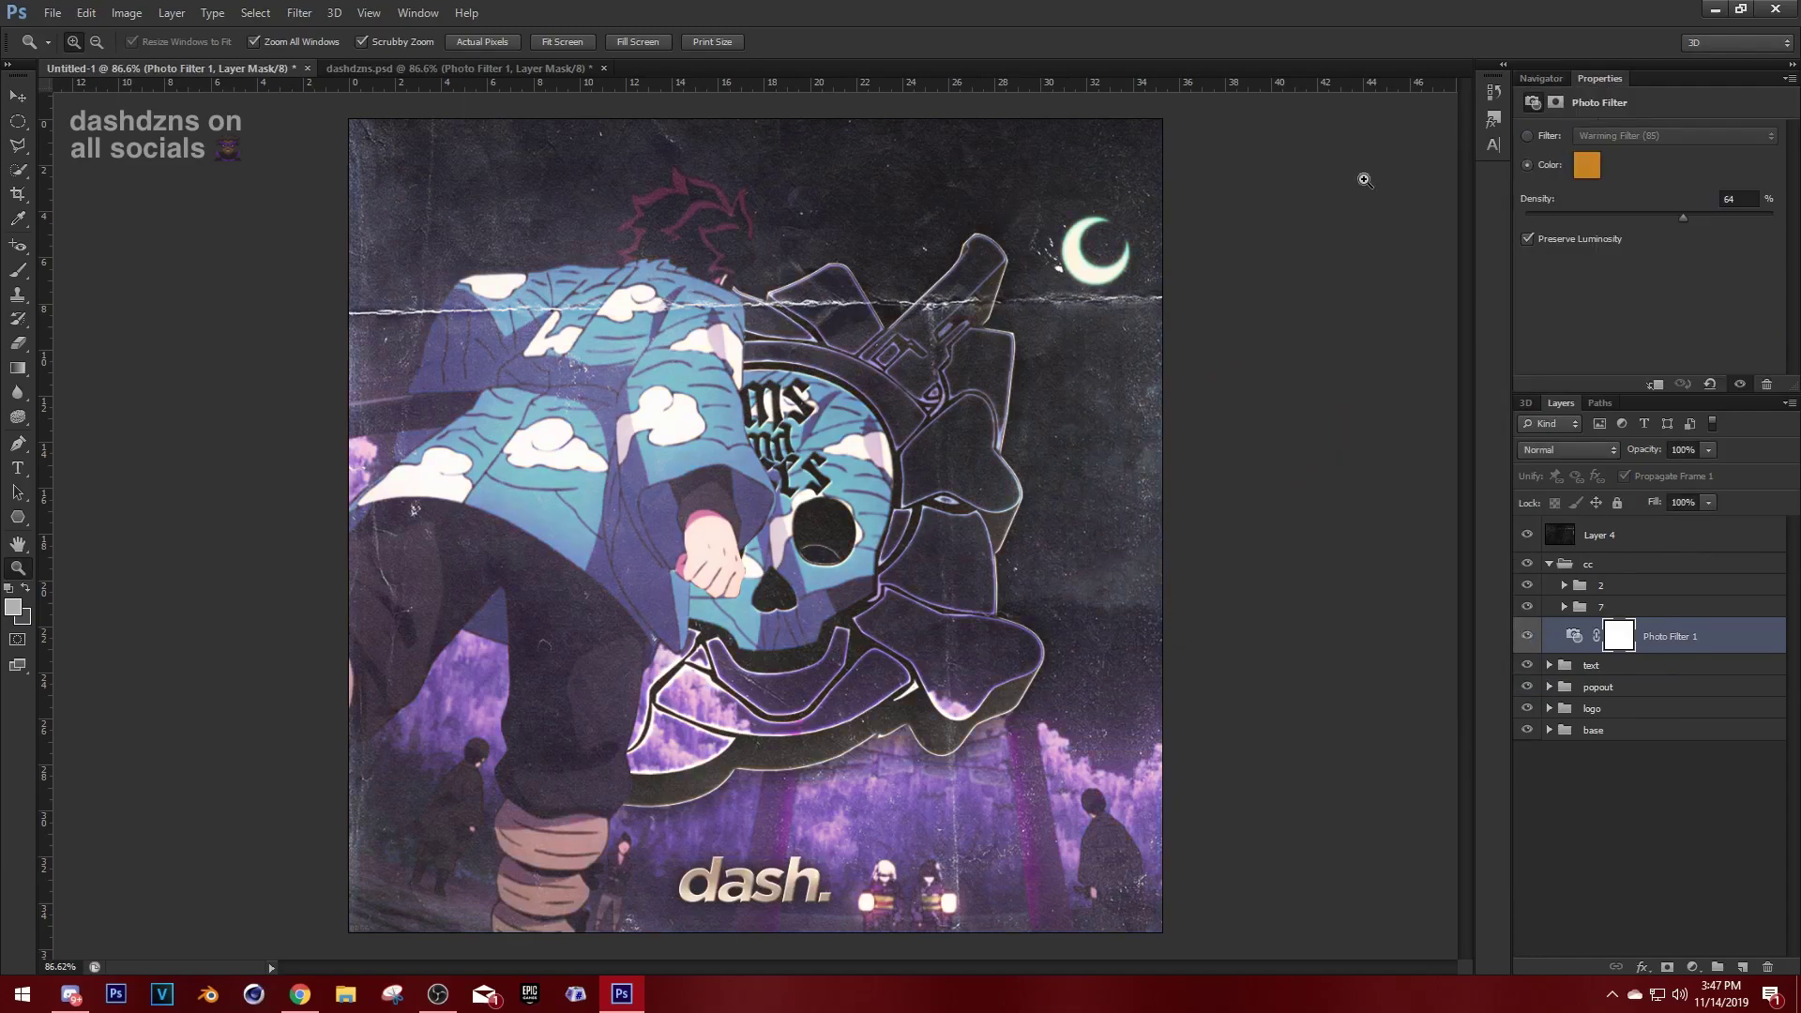
pyautogui.click(417, 13)
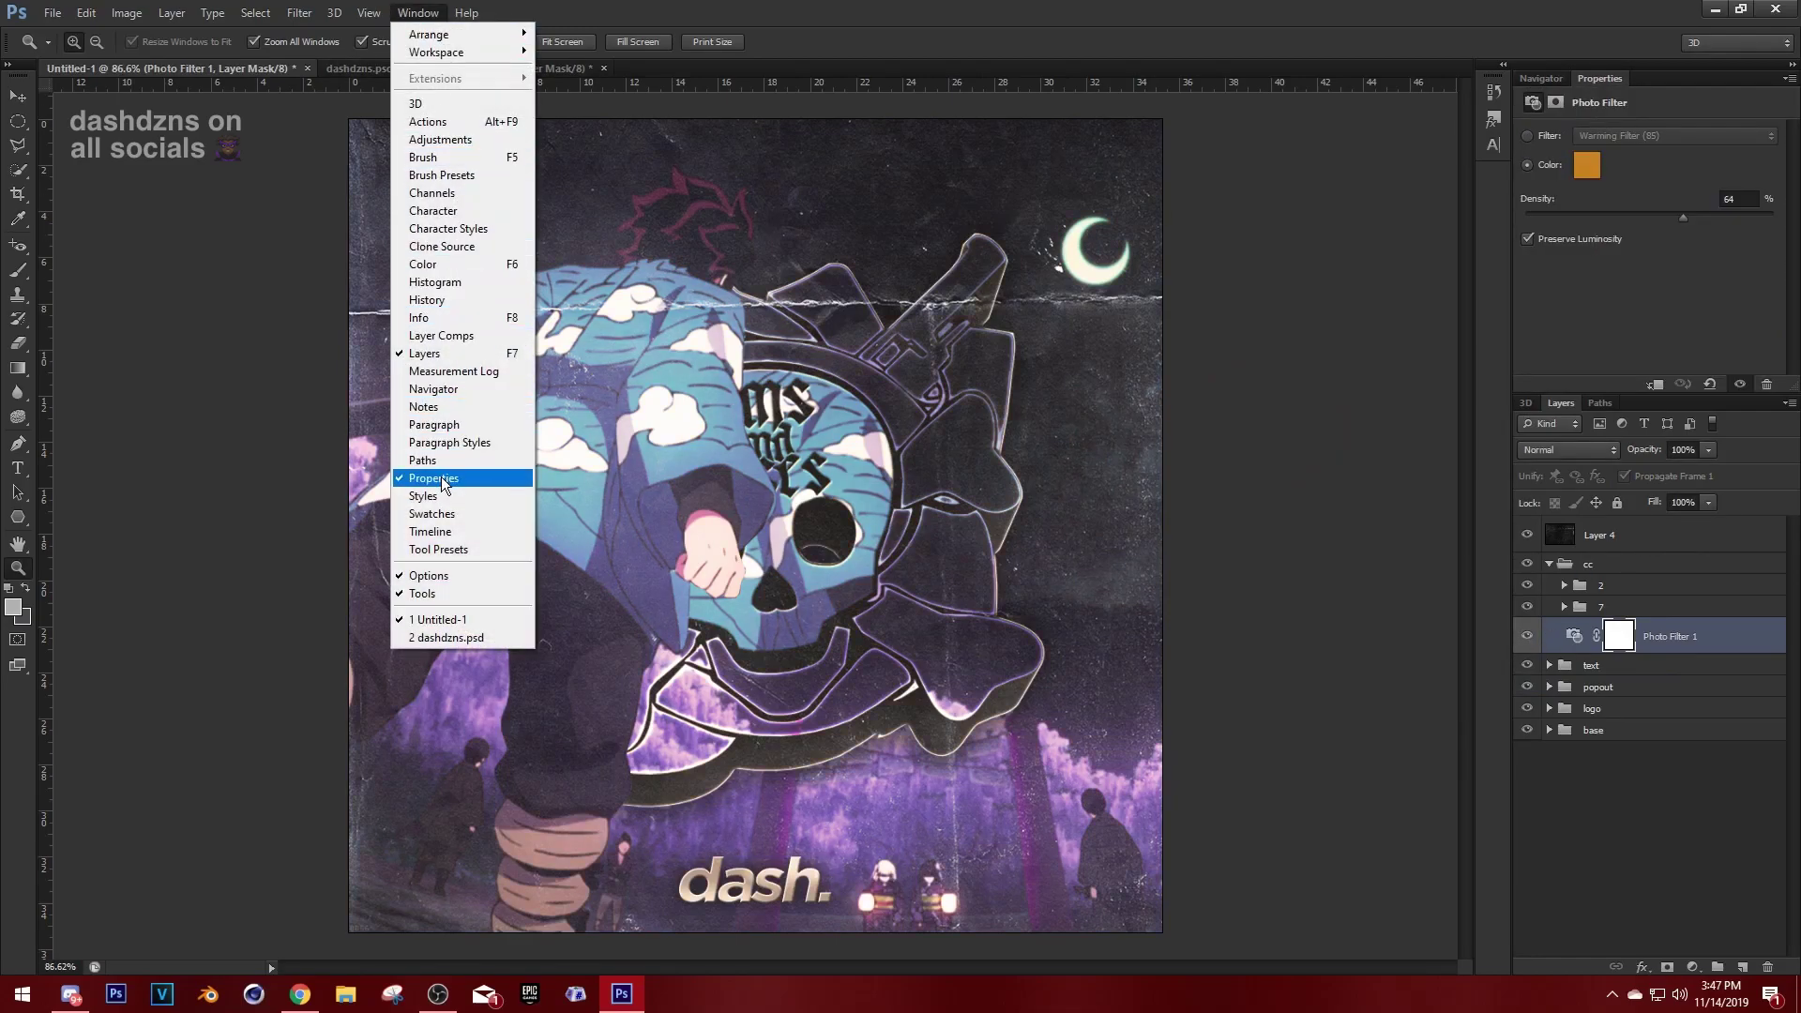
pyautogui.click(419, 15)
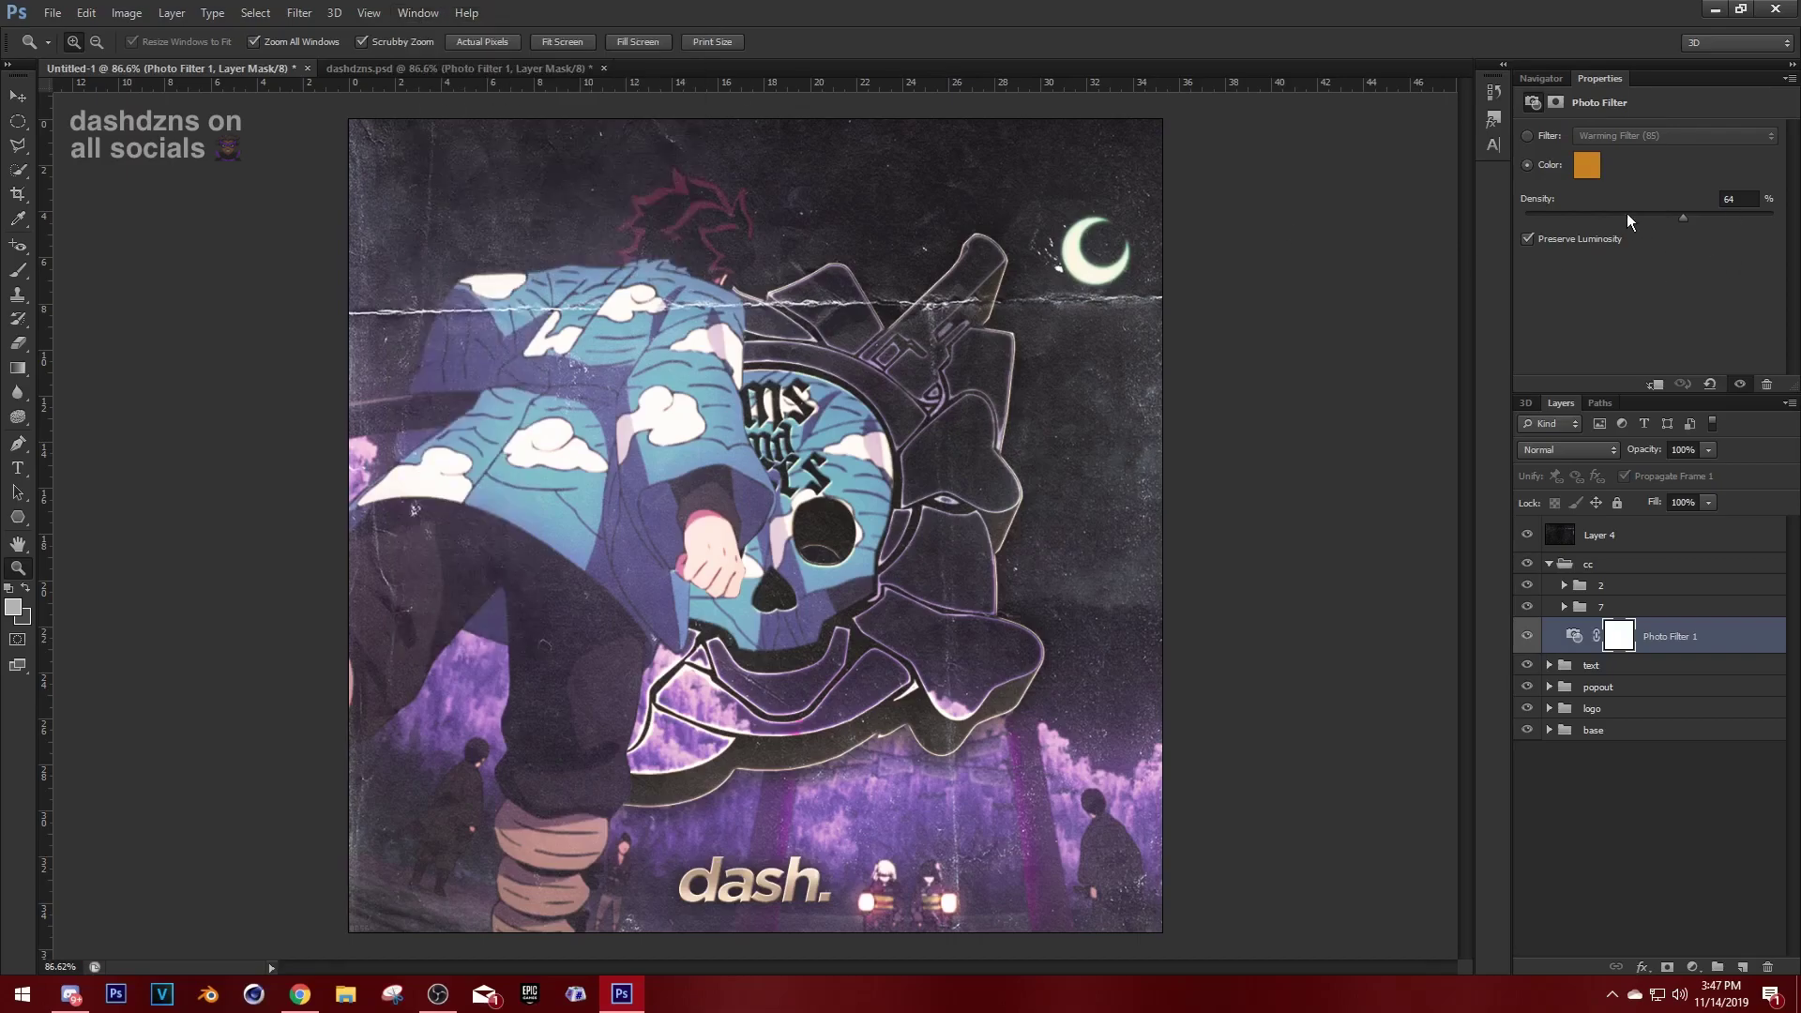
pyautogui.click(1586, 165)
pyautogui.doubleClick(1429, 623)
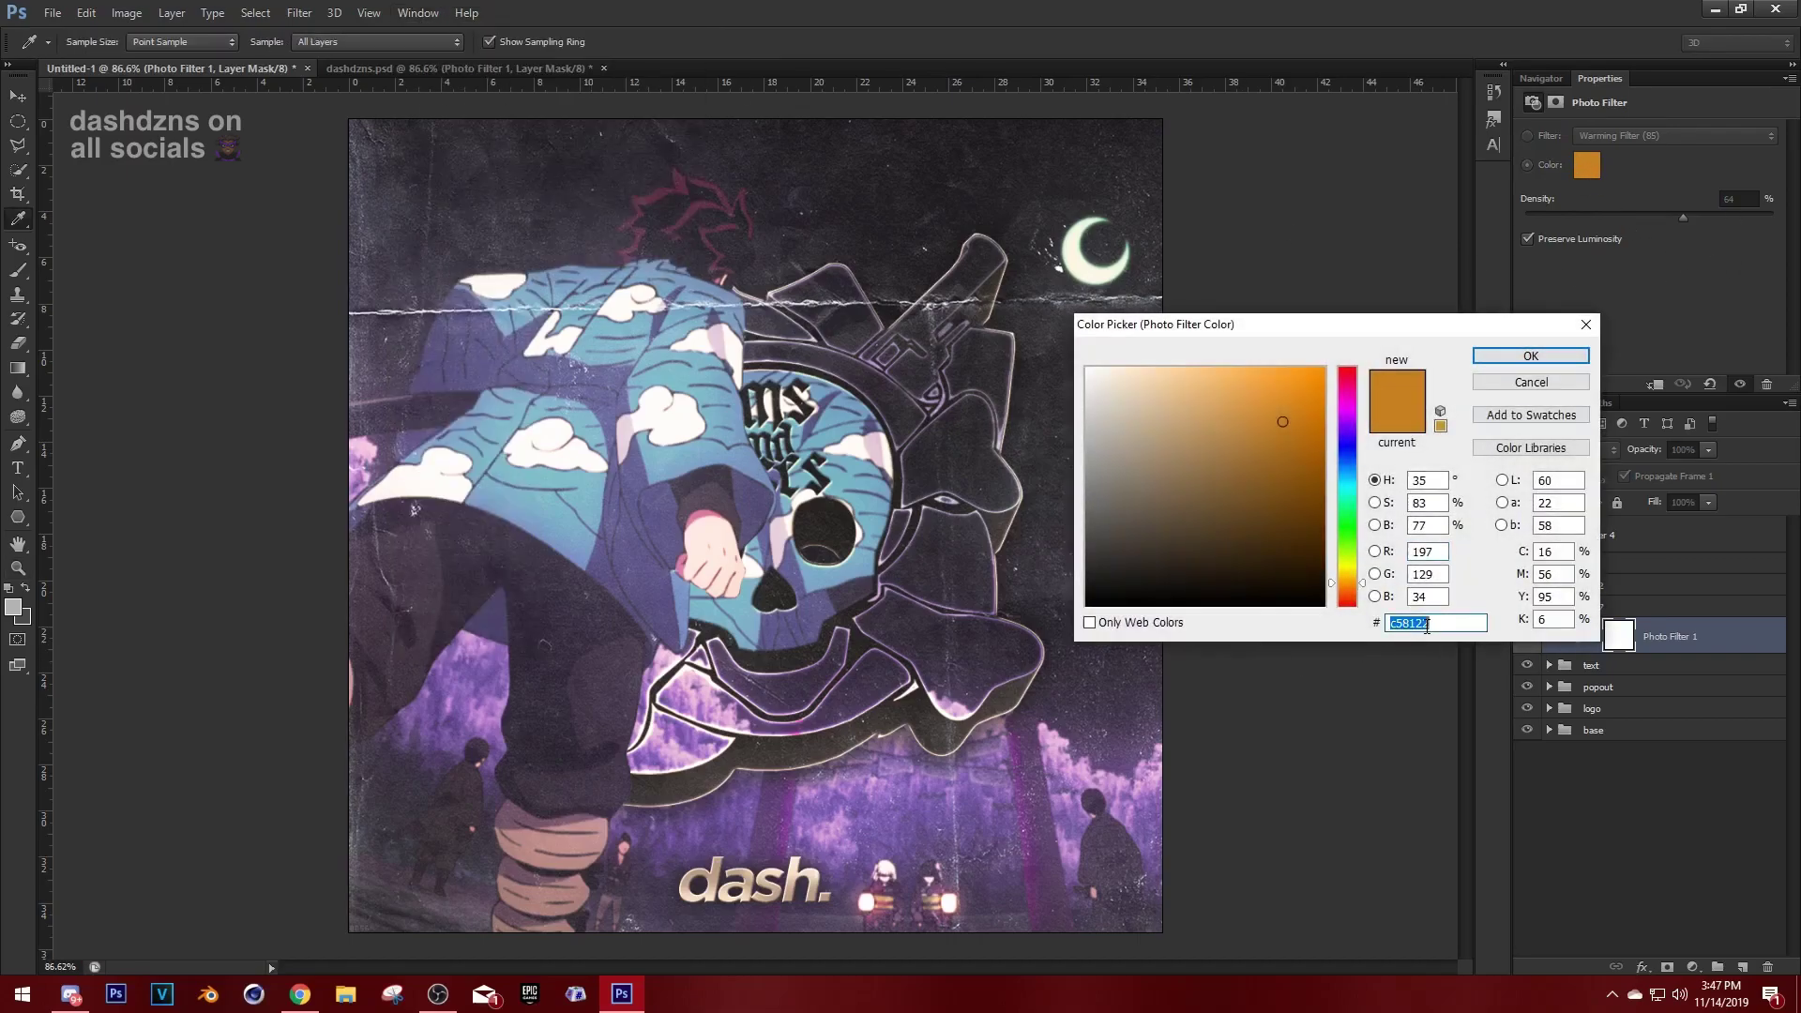
pyautogui.write('712859')
pyautogui.click(1531, 356)
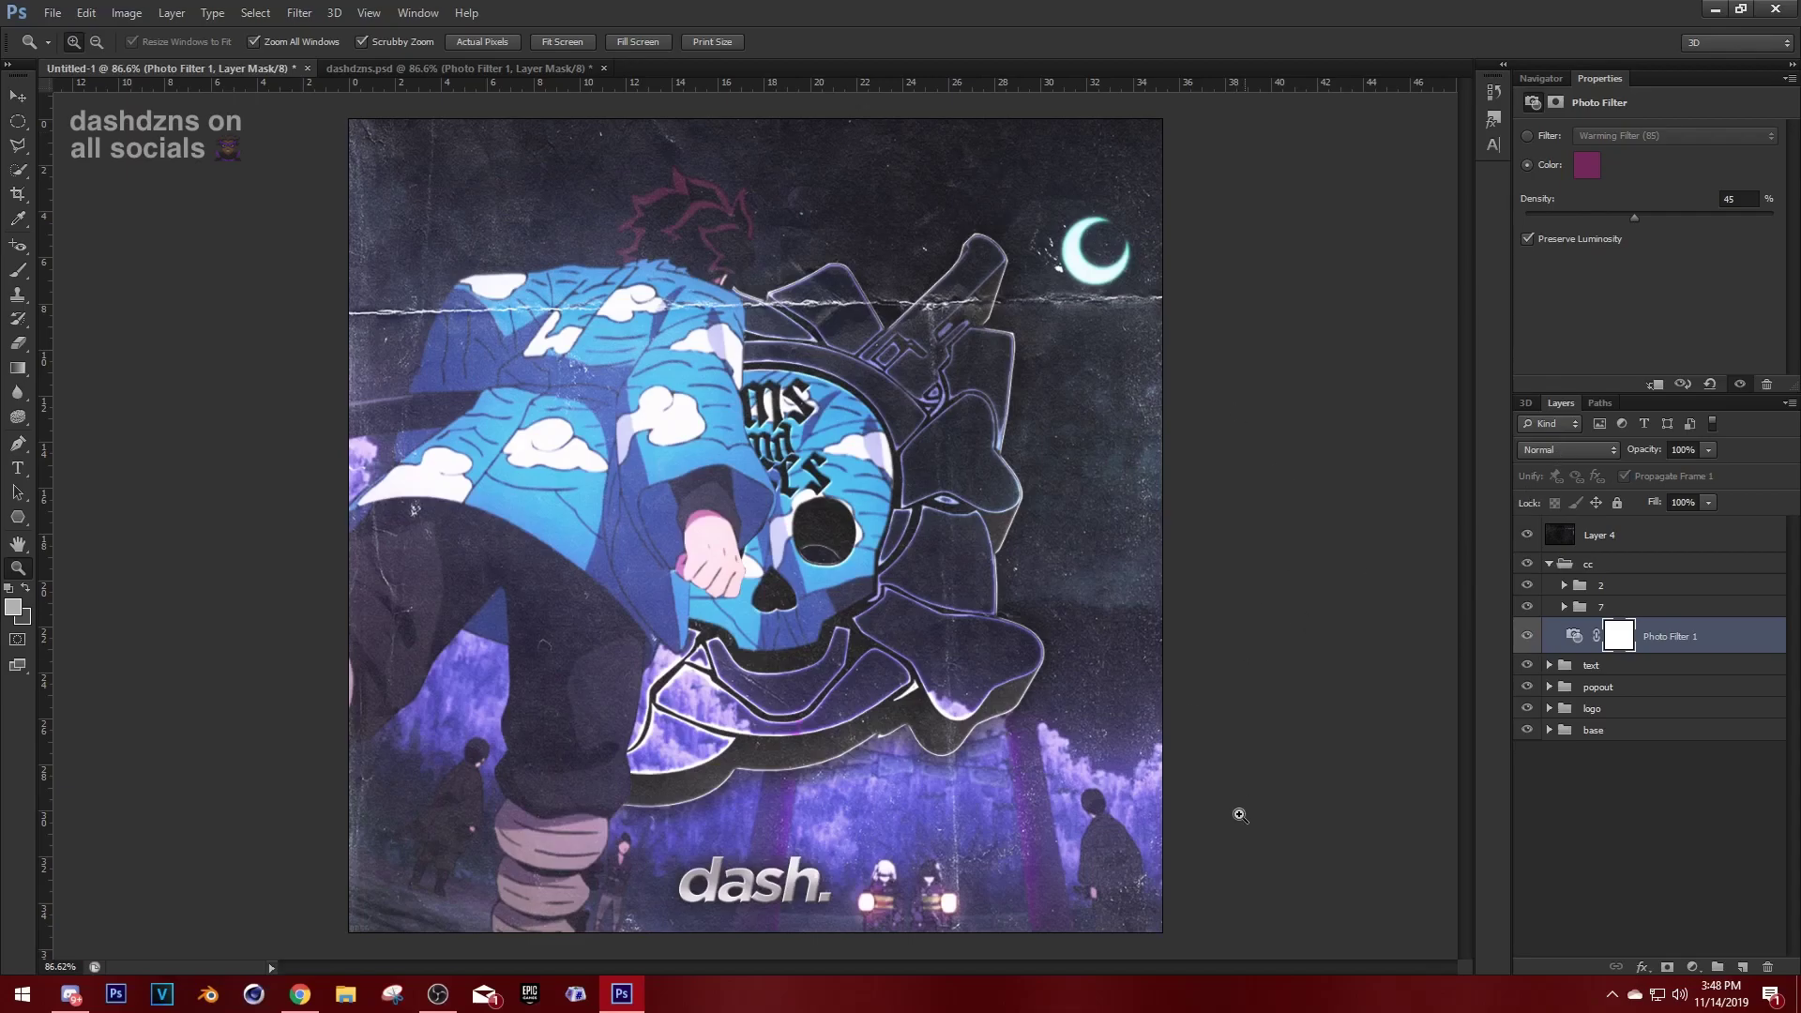
# Copy the hex code 51b3f7 of the foreground color.
pyautogui.click(1672, 712)
pyautogui.click(13, 609)
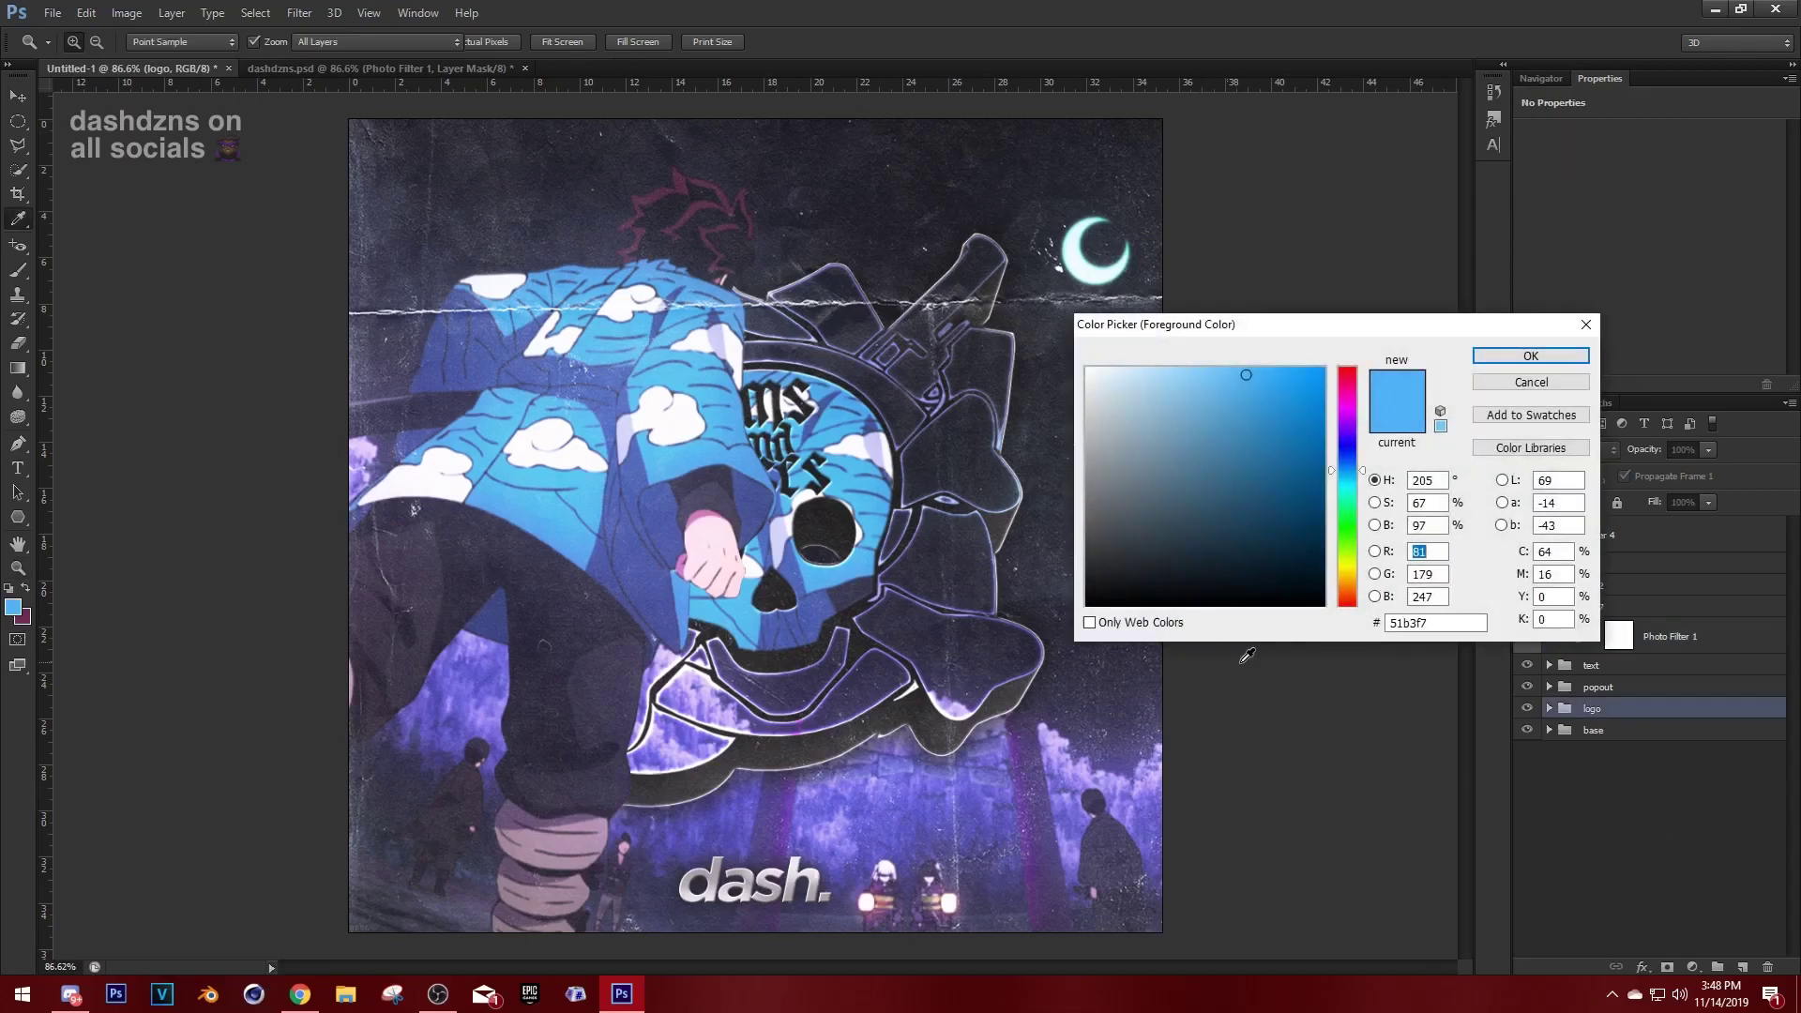
pyautogui.doubleClick(1419, 620)
pyautogui.hotkey('ctrl', 'c')
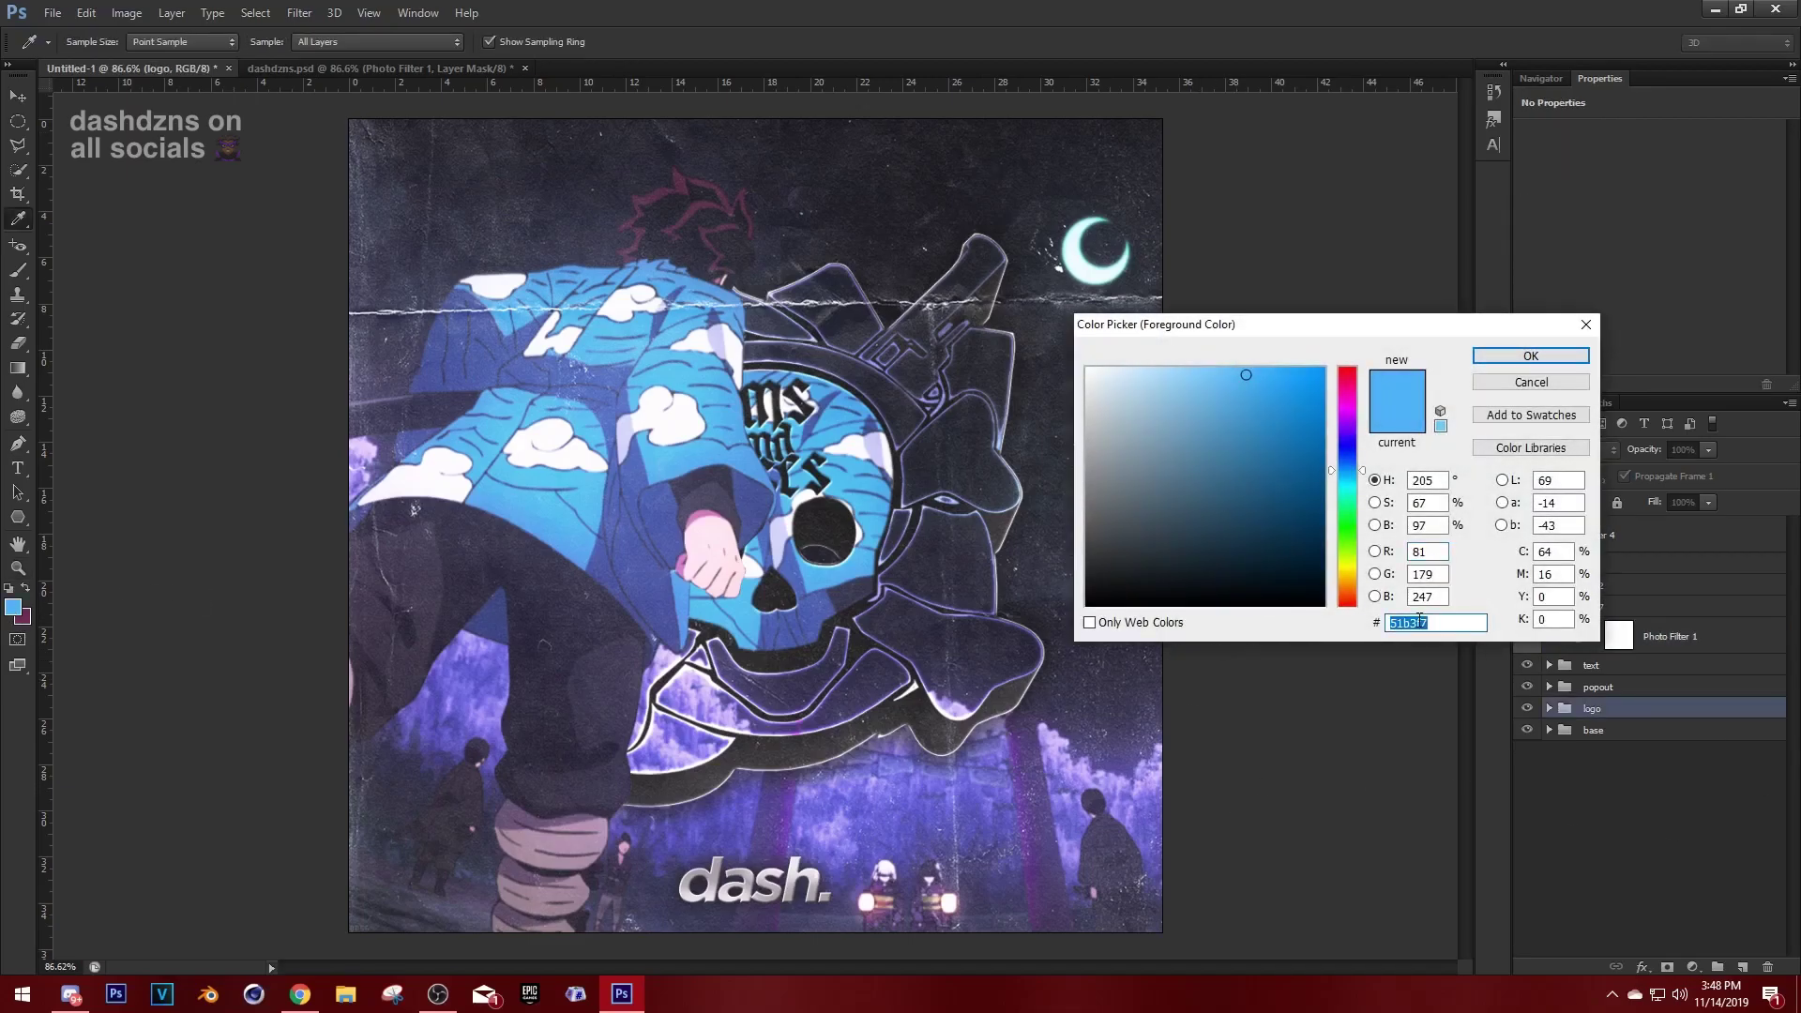
pyautogui.click(1521, 384)
# Try 51b3f7 as the Photo Filter 1 color and revert to the previous filter color.
pyautogui.click(1610, 632)
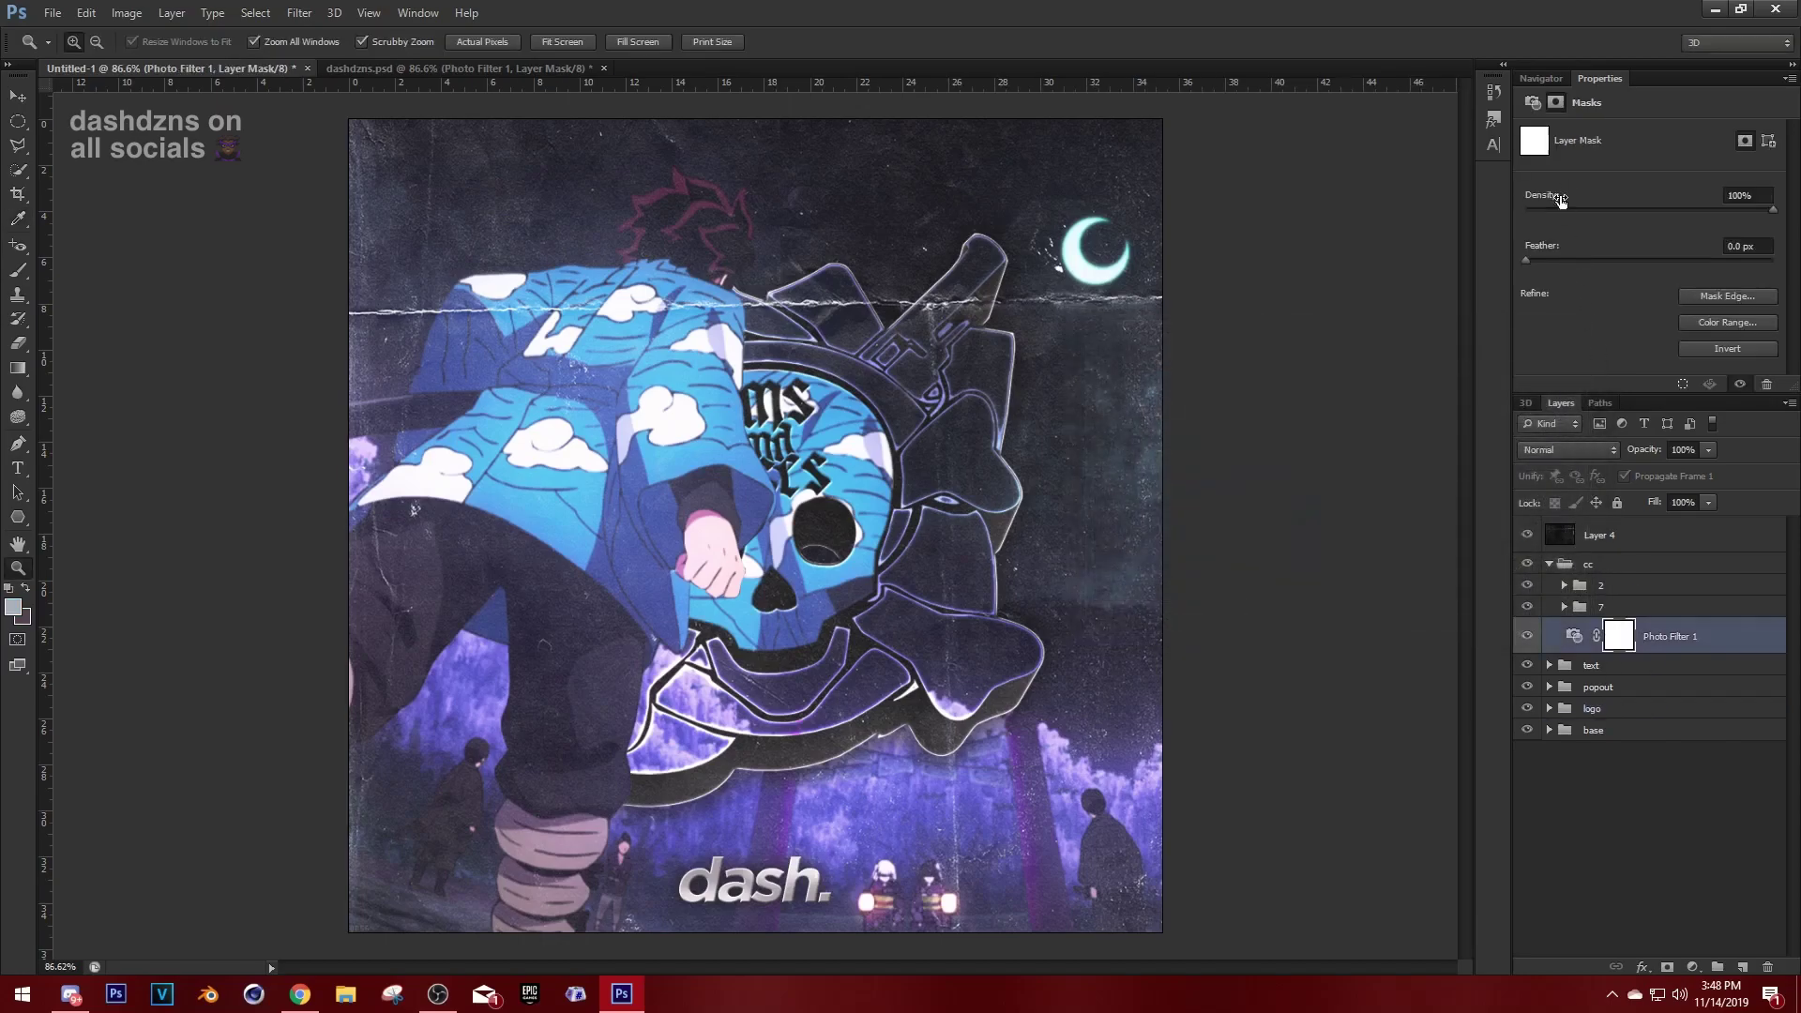
pyautogui.click(1698, 641)
pyautogui.click(1587, 165)
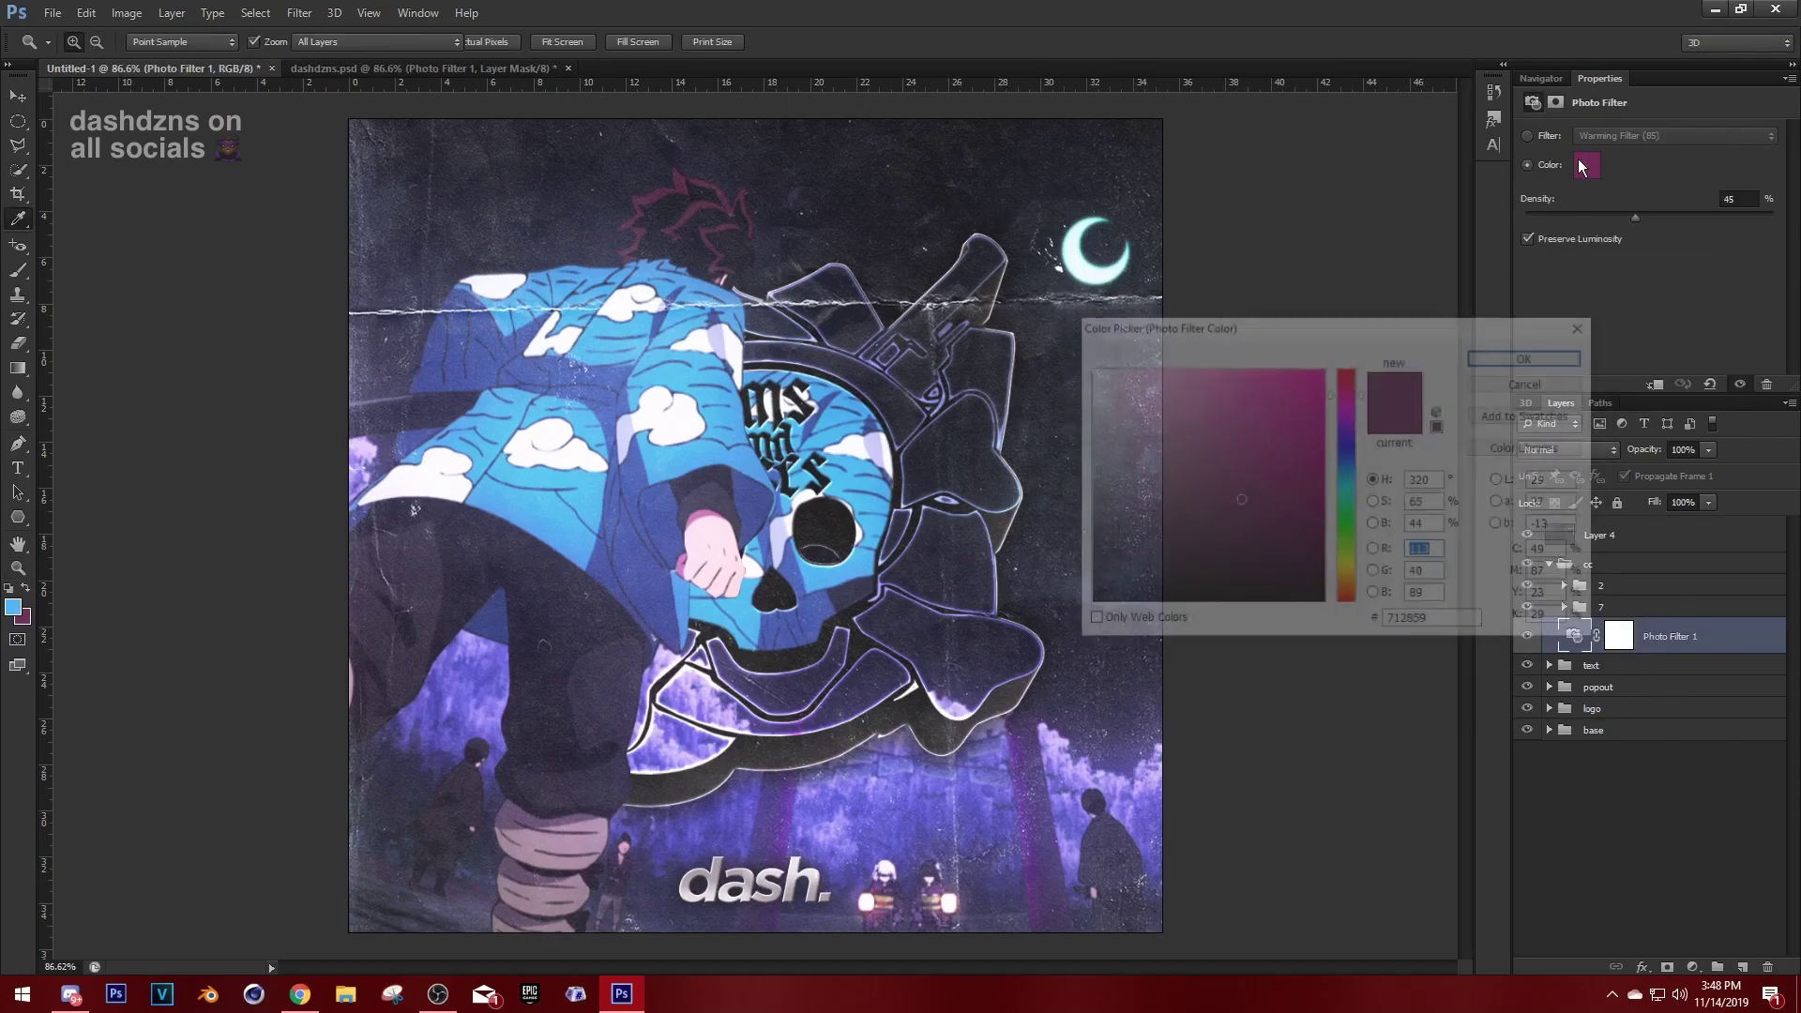
pyautogui.doubleClick(1423, 624)
pyautogui.hotkey('ctrl', 'v')
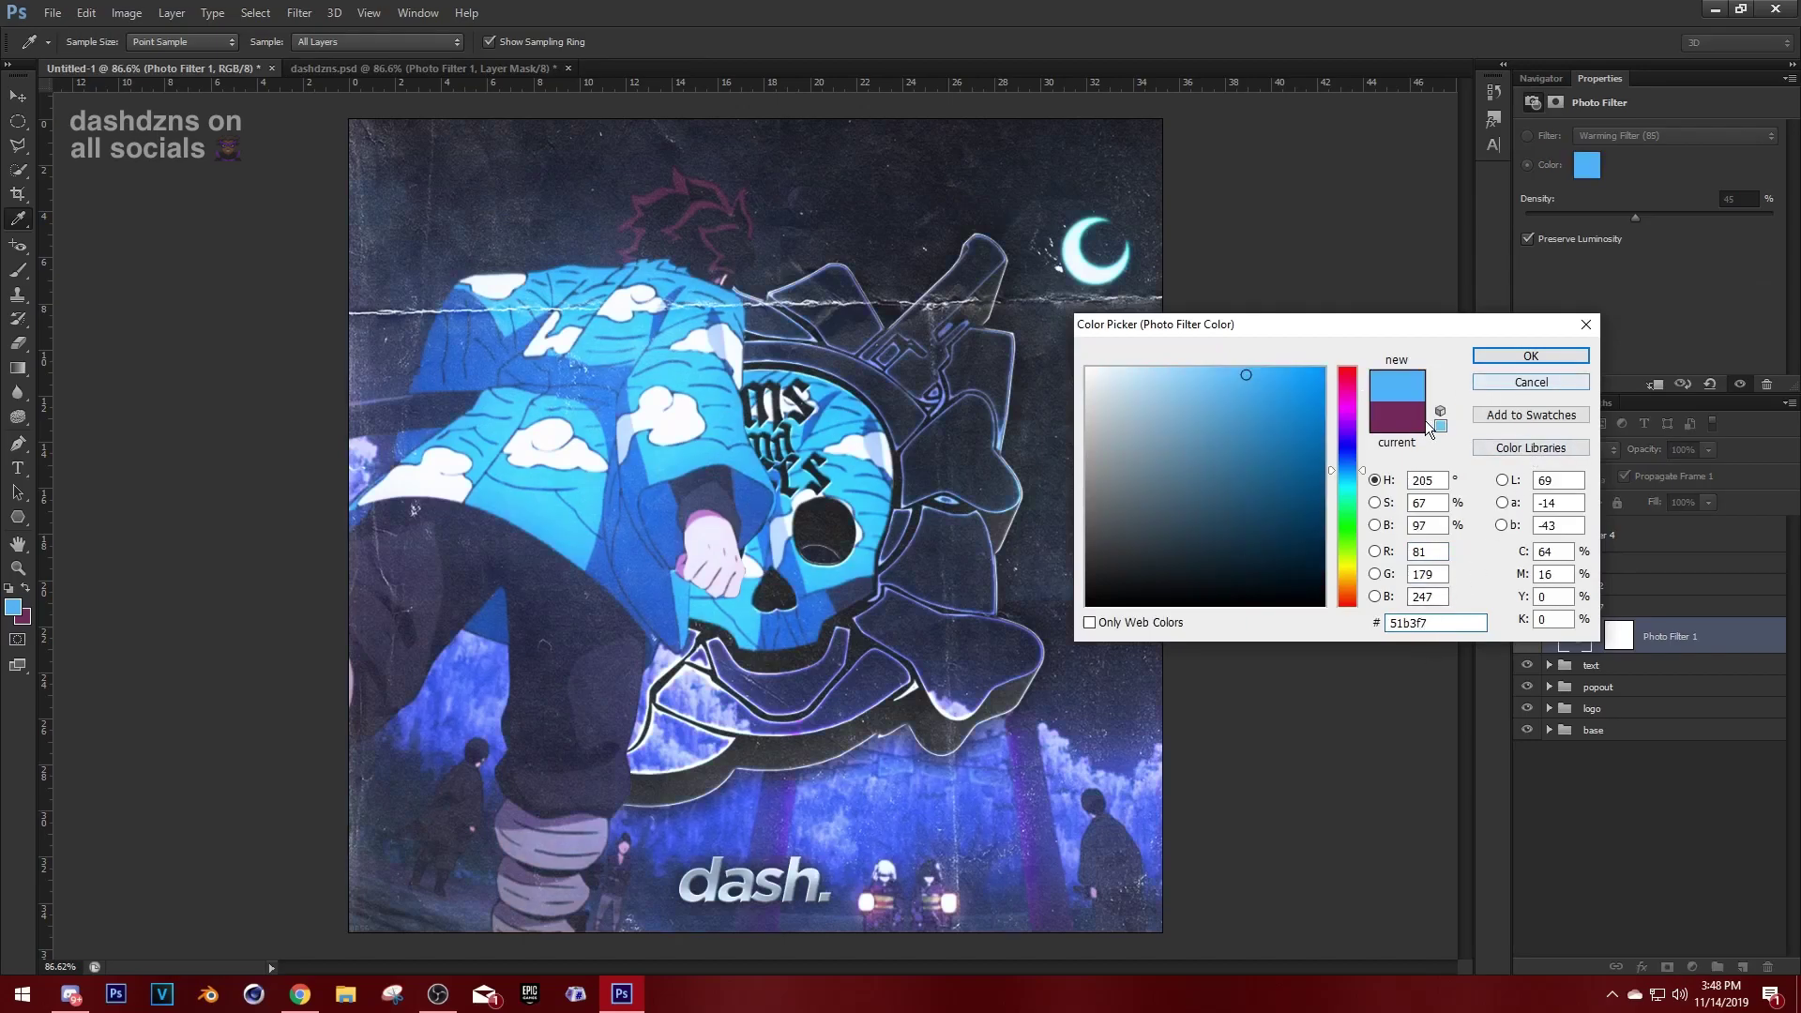
pyautogui.hotkey('ctrl', 'z')
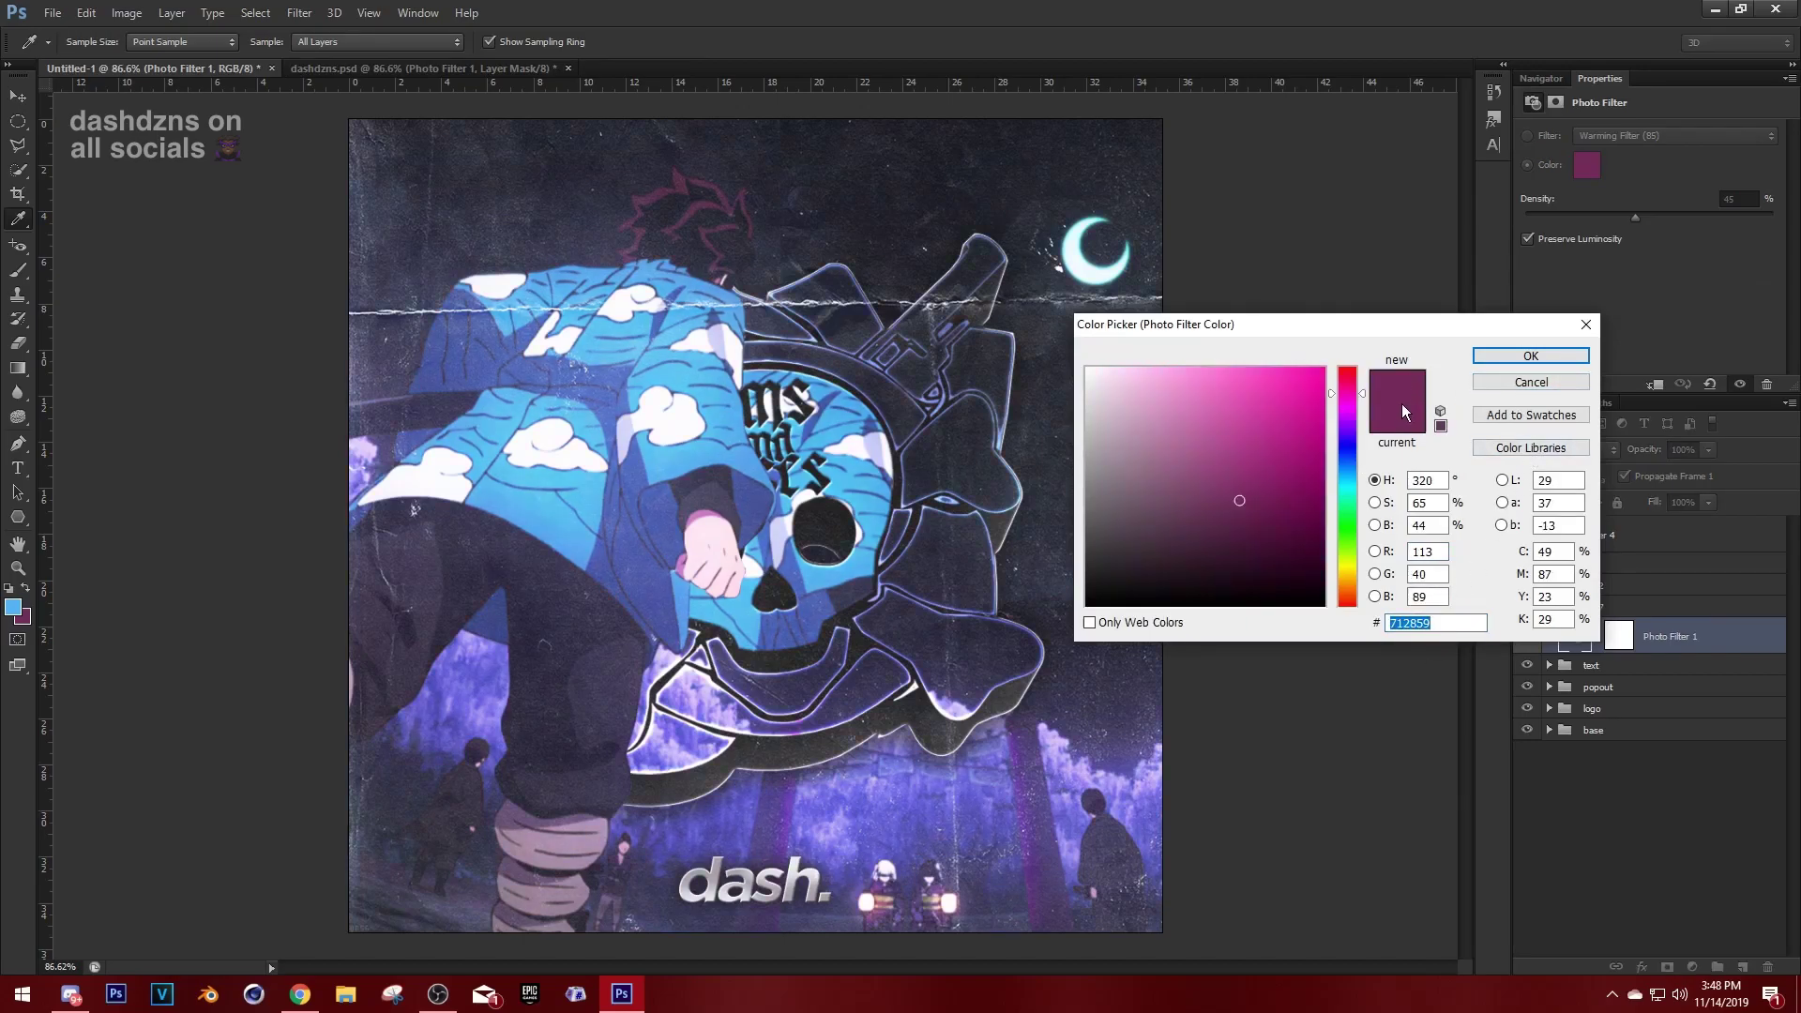
pyautogui.click(1497, 376)
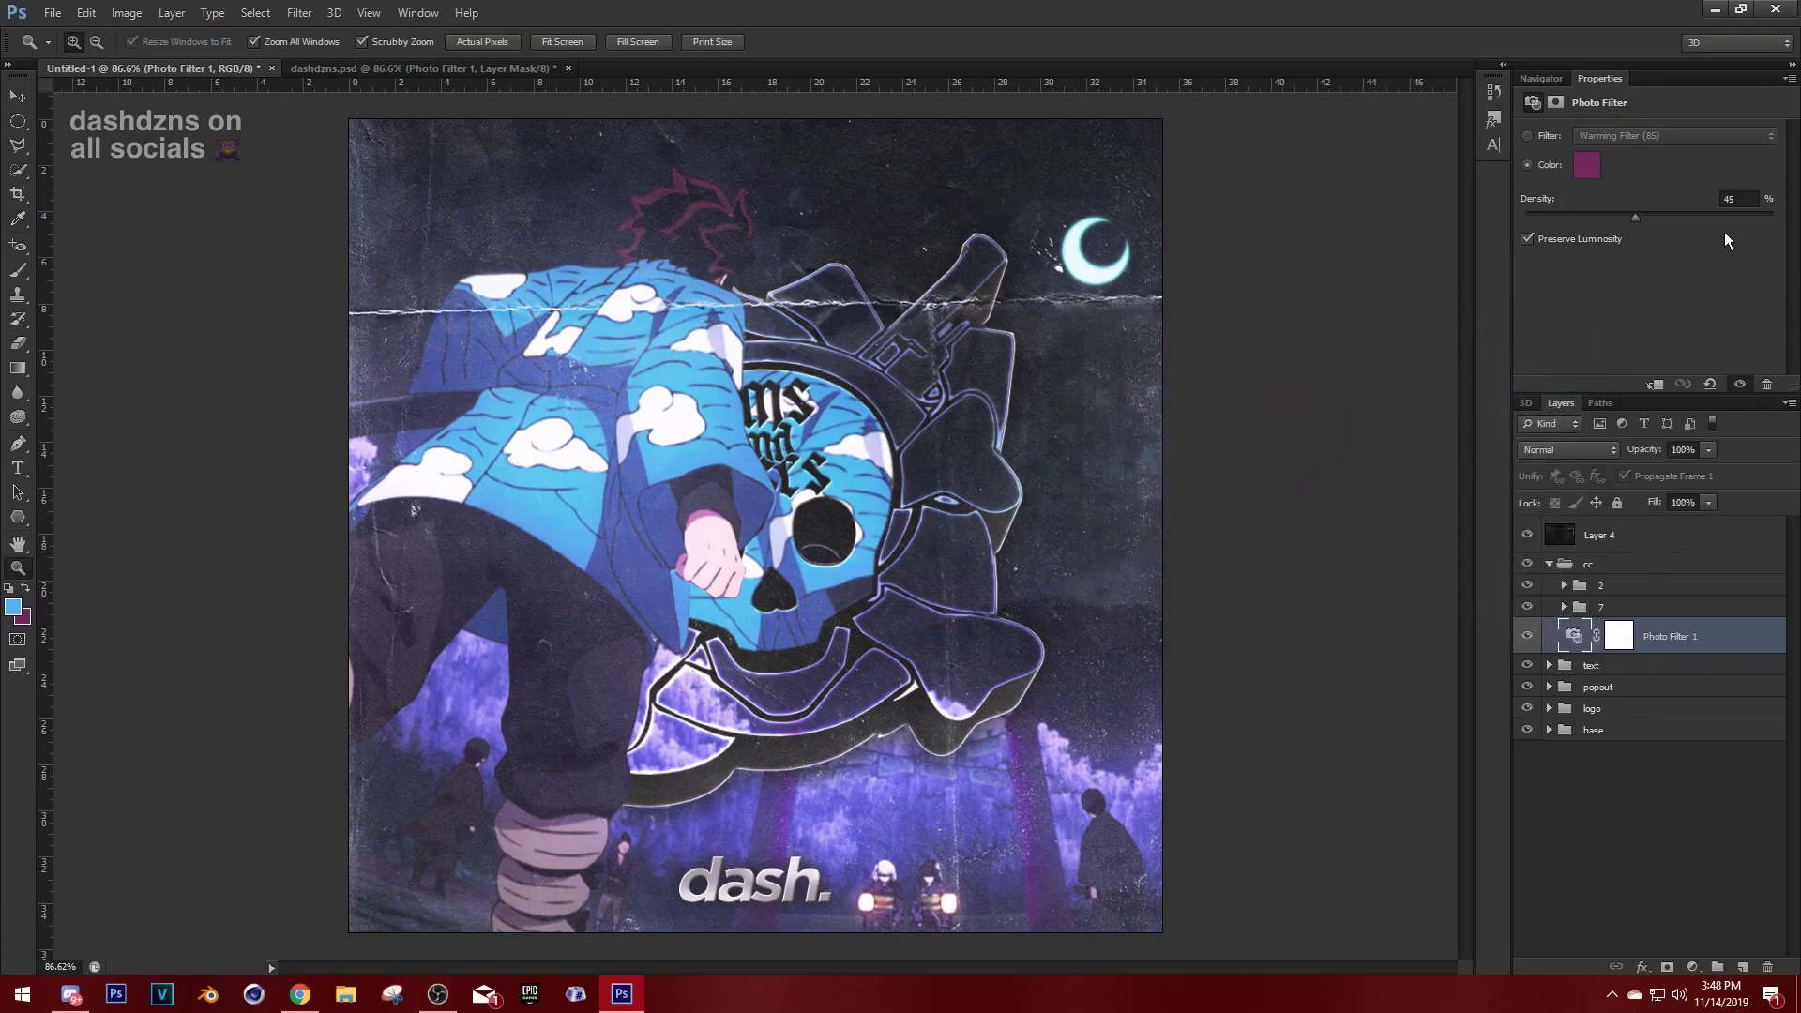
# Confirm the Photo Filter 1 density and collapse the cc group.
pyautogui.click(1735, 198)
pyautogui.press('Return')
pyautogui.click(1548, 563)
# Export the artwork for web as a 1000 × 1000 px PNG-24, overwriting the guns-n-rose file in Pictures.
pyautogui.click(60, 12)
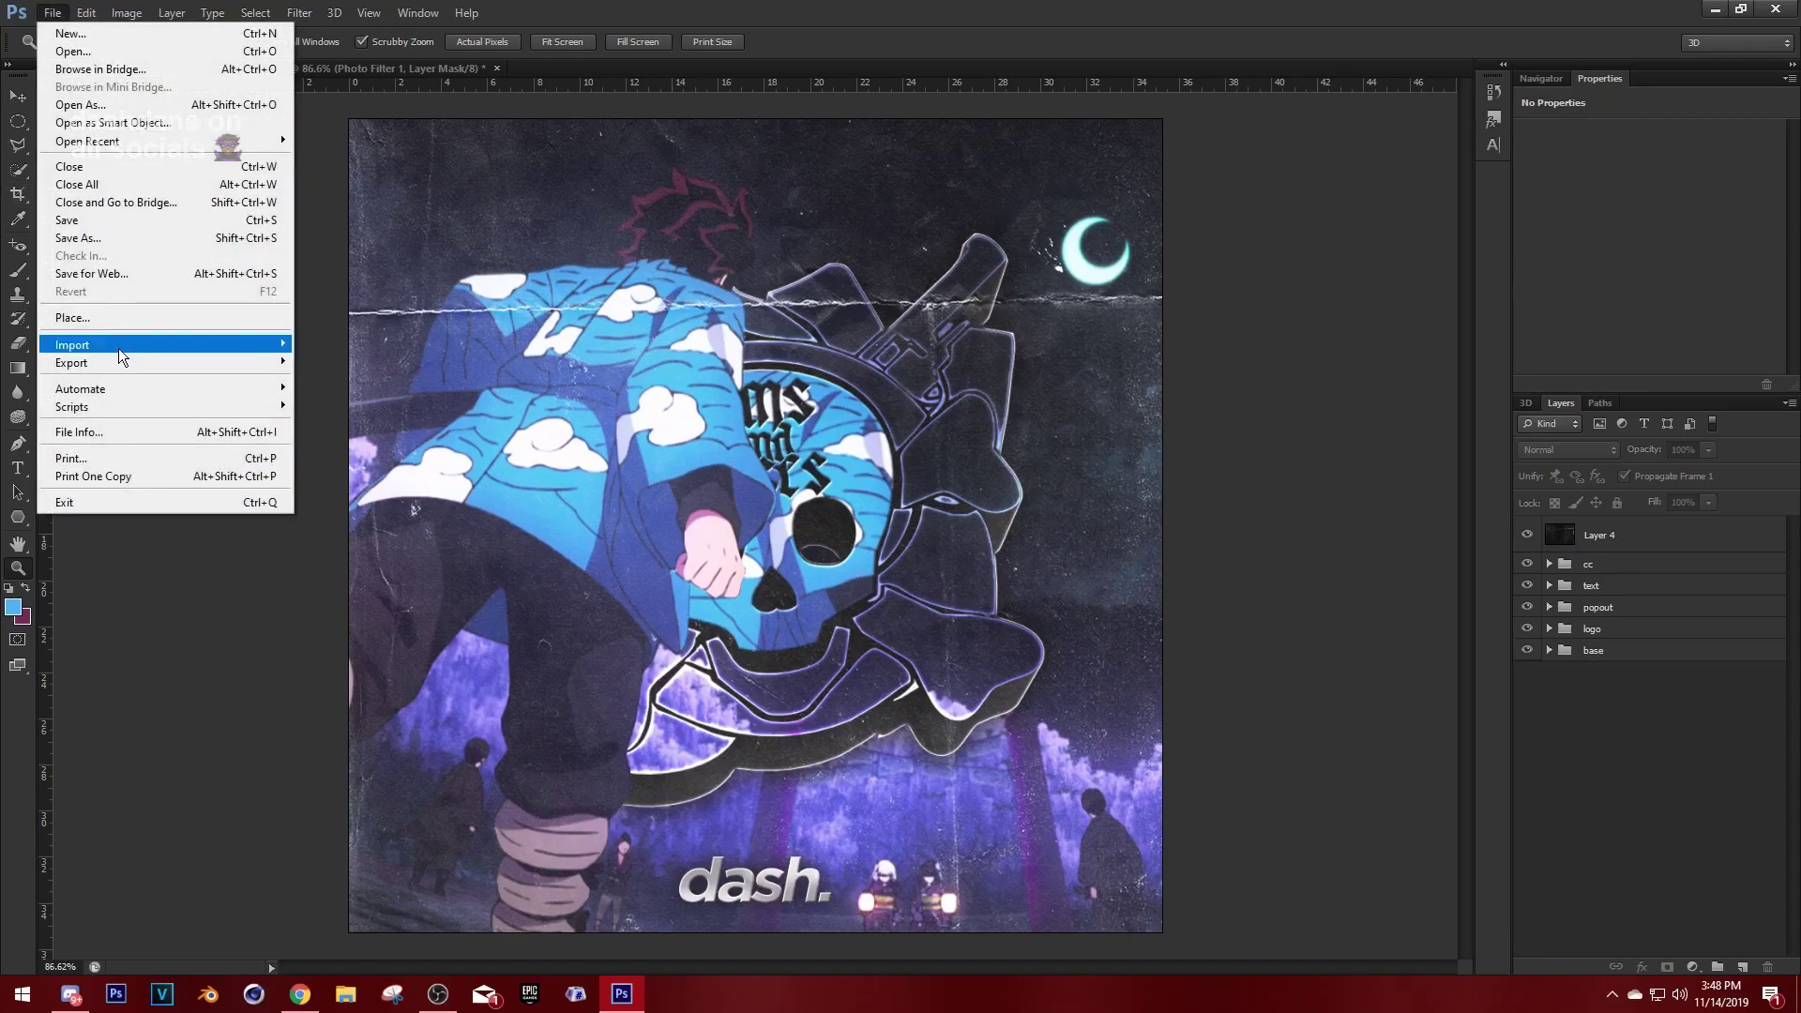
pyautogui.click(131, 274)
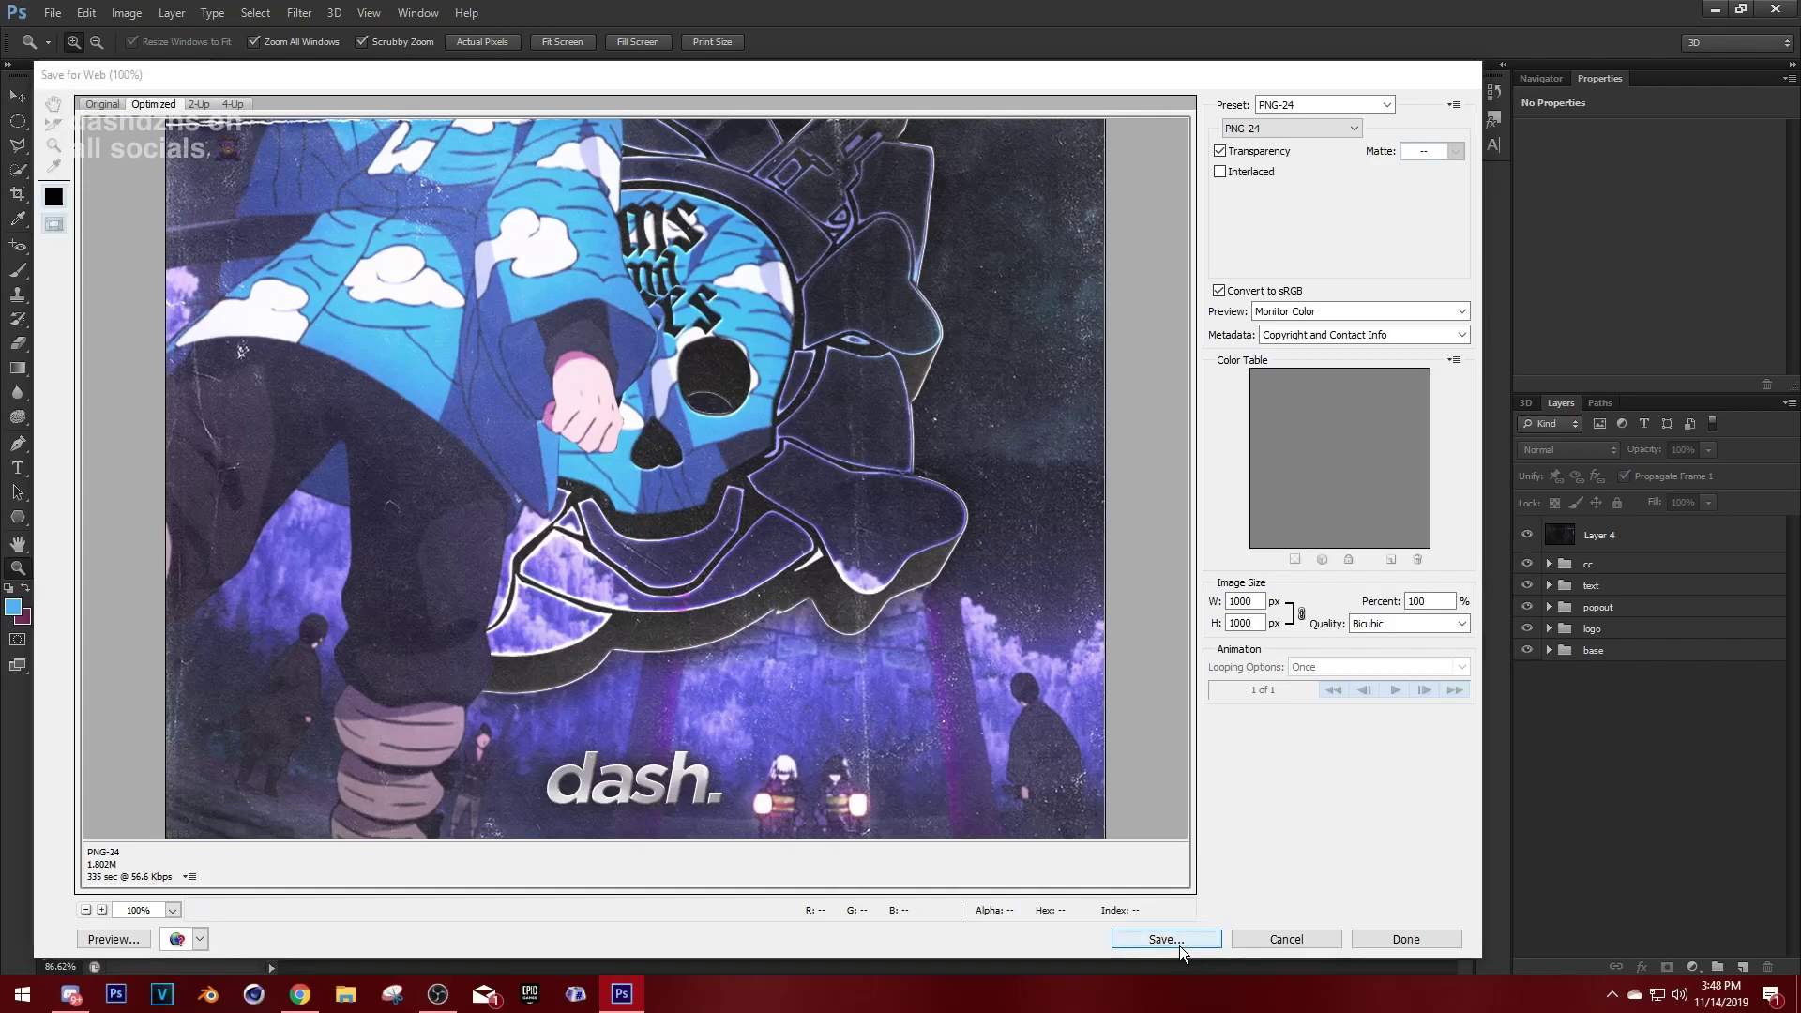
pyautogui.click(1172, 941)
pyautogui.scroll(-3, 391, 544)
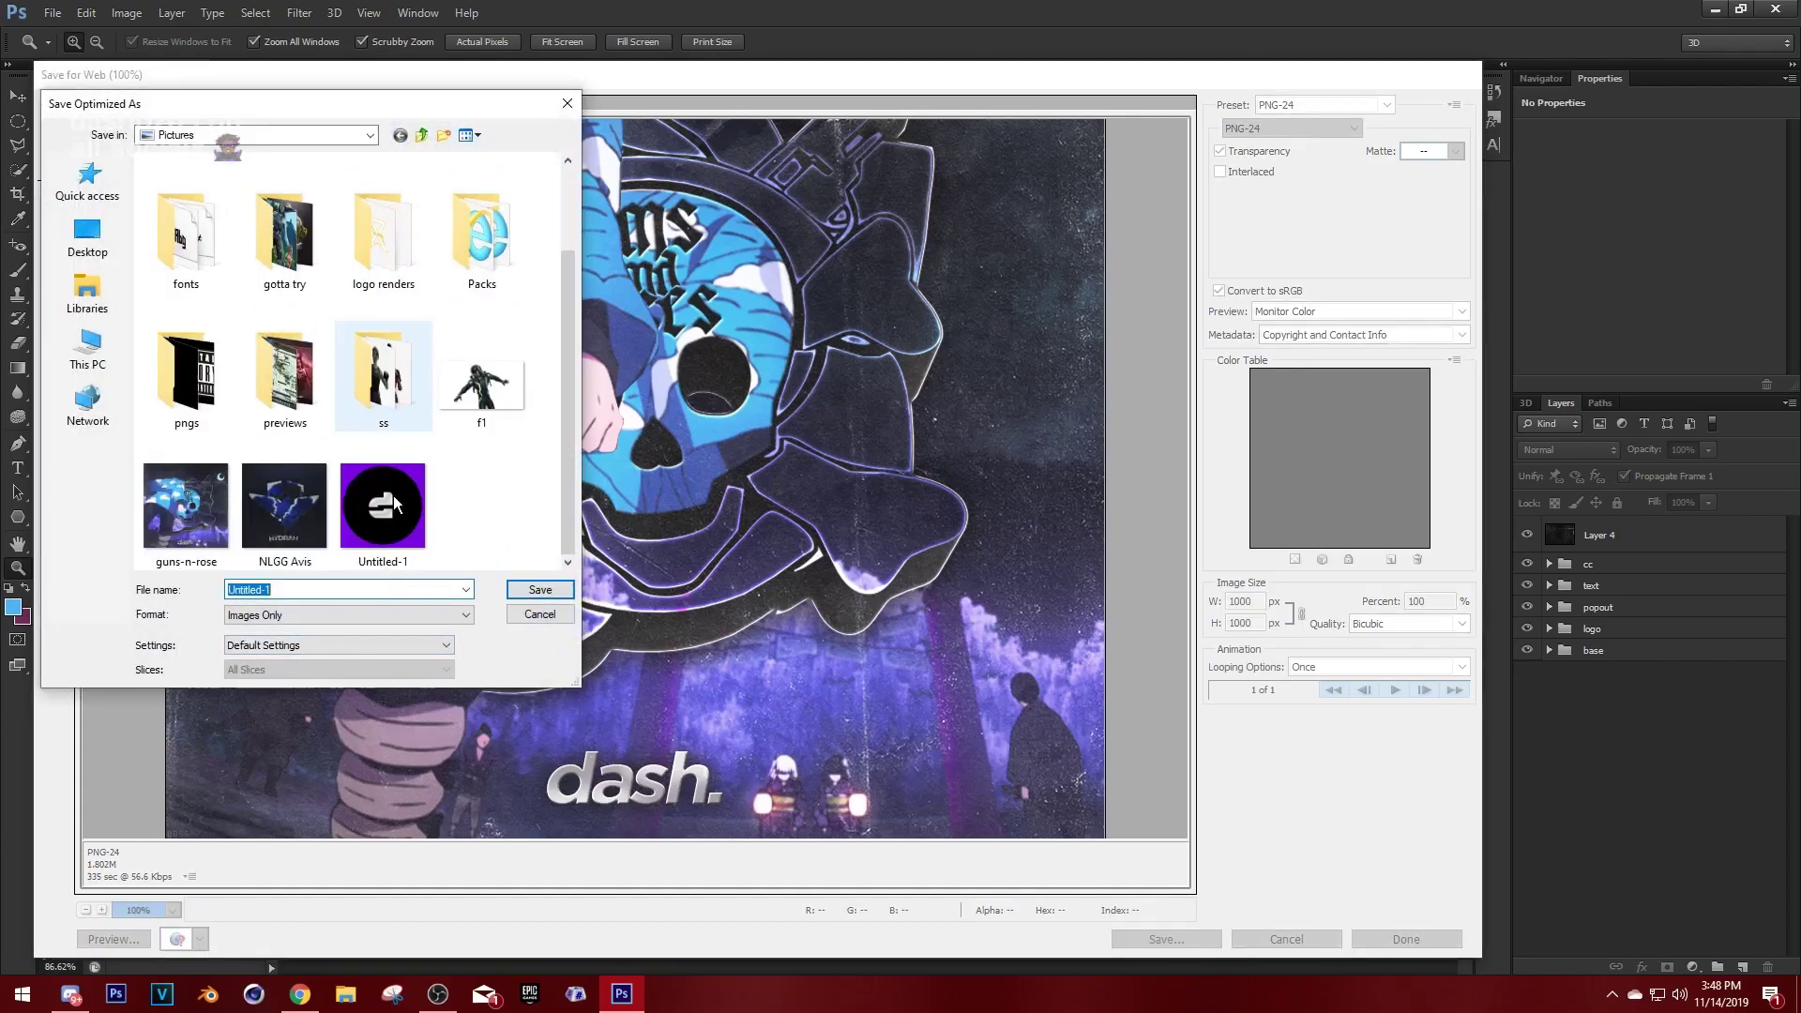
pyautogui.doubleClick(234, 514)
pyautogui.click(992, 482)
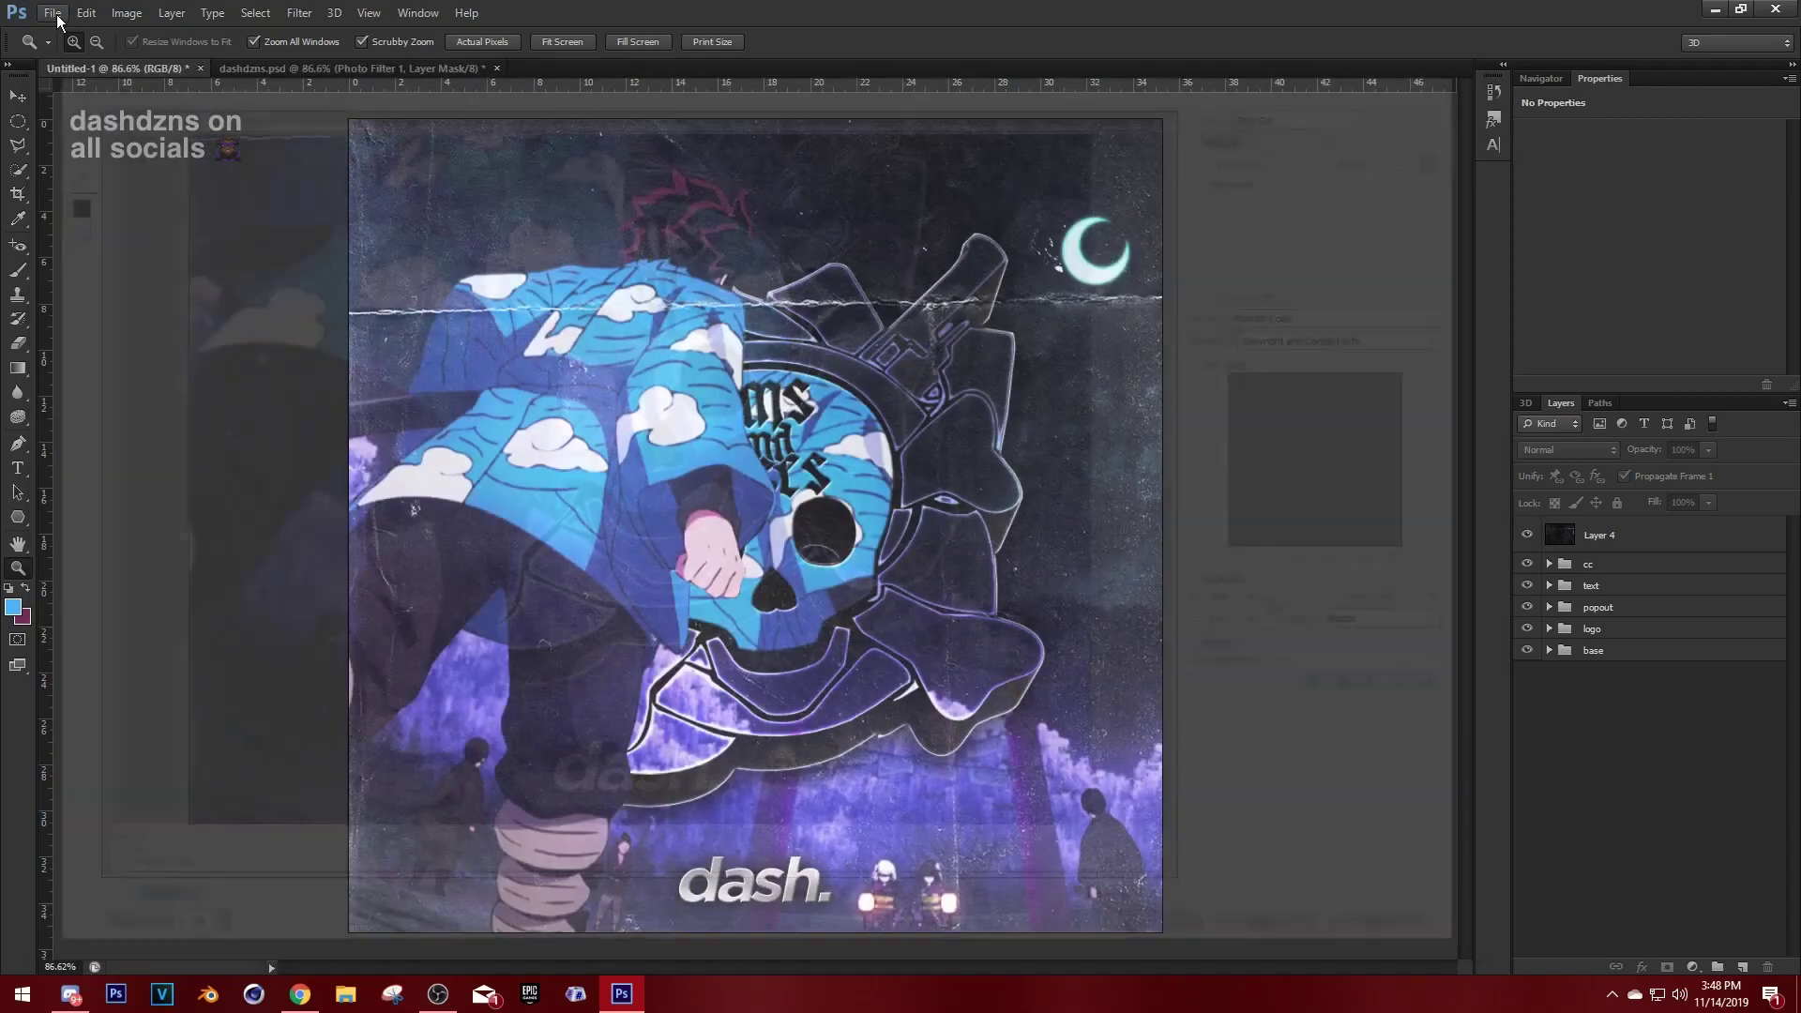
# Open the exported guns-n-rose.png and start the Magic Bullet Looks filter on it.
pyautogui.click(52, 13)
pyautogui.click(65, 55)
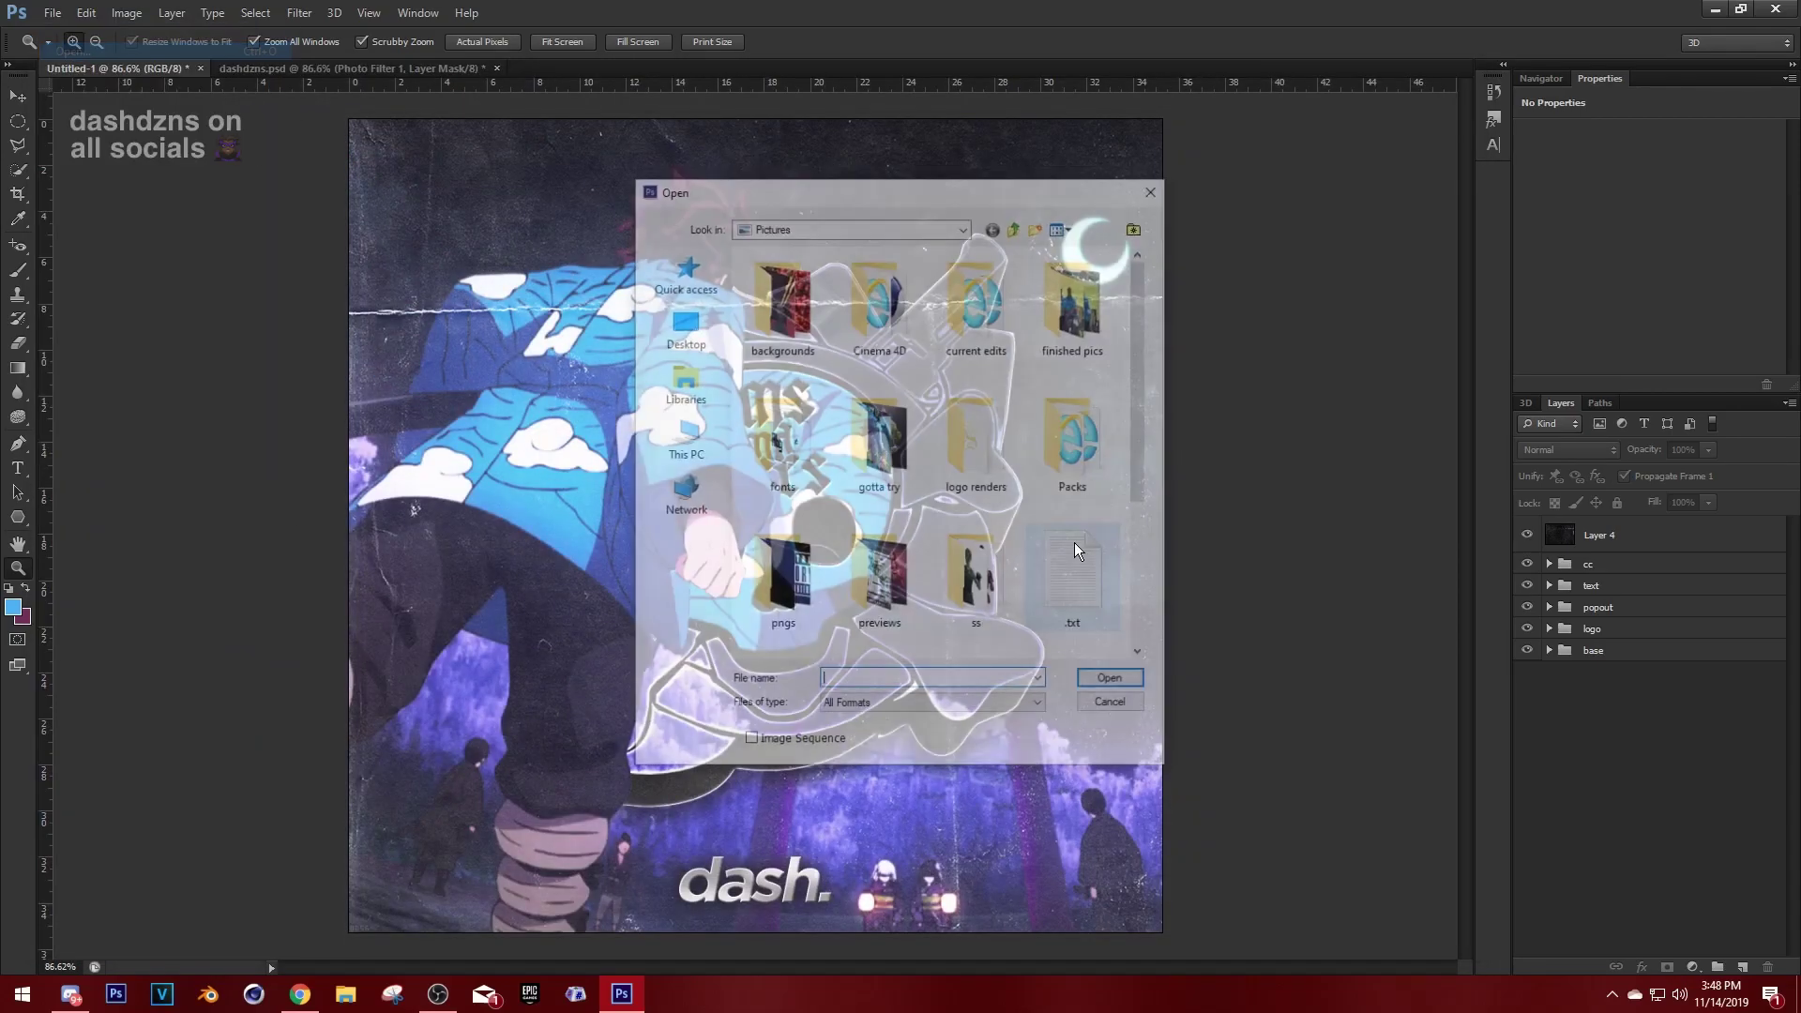
pyautogui.doubleClick(1088, 486)
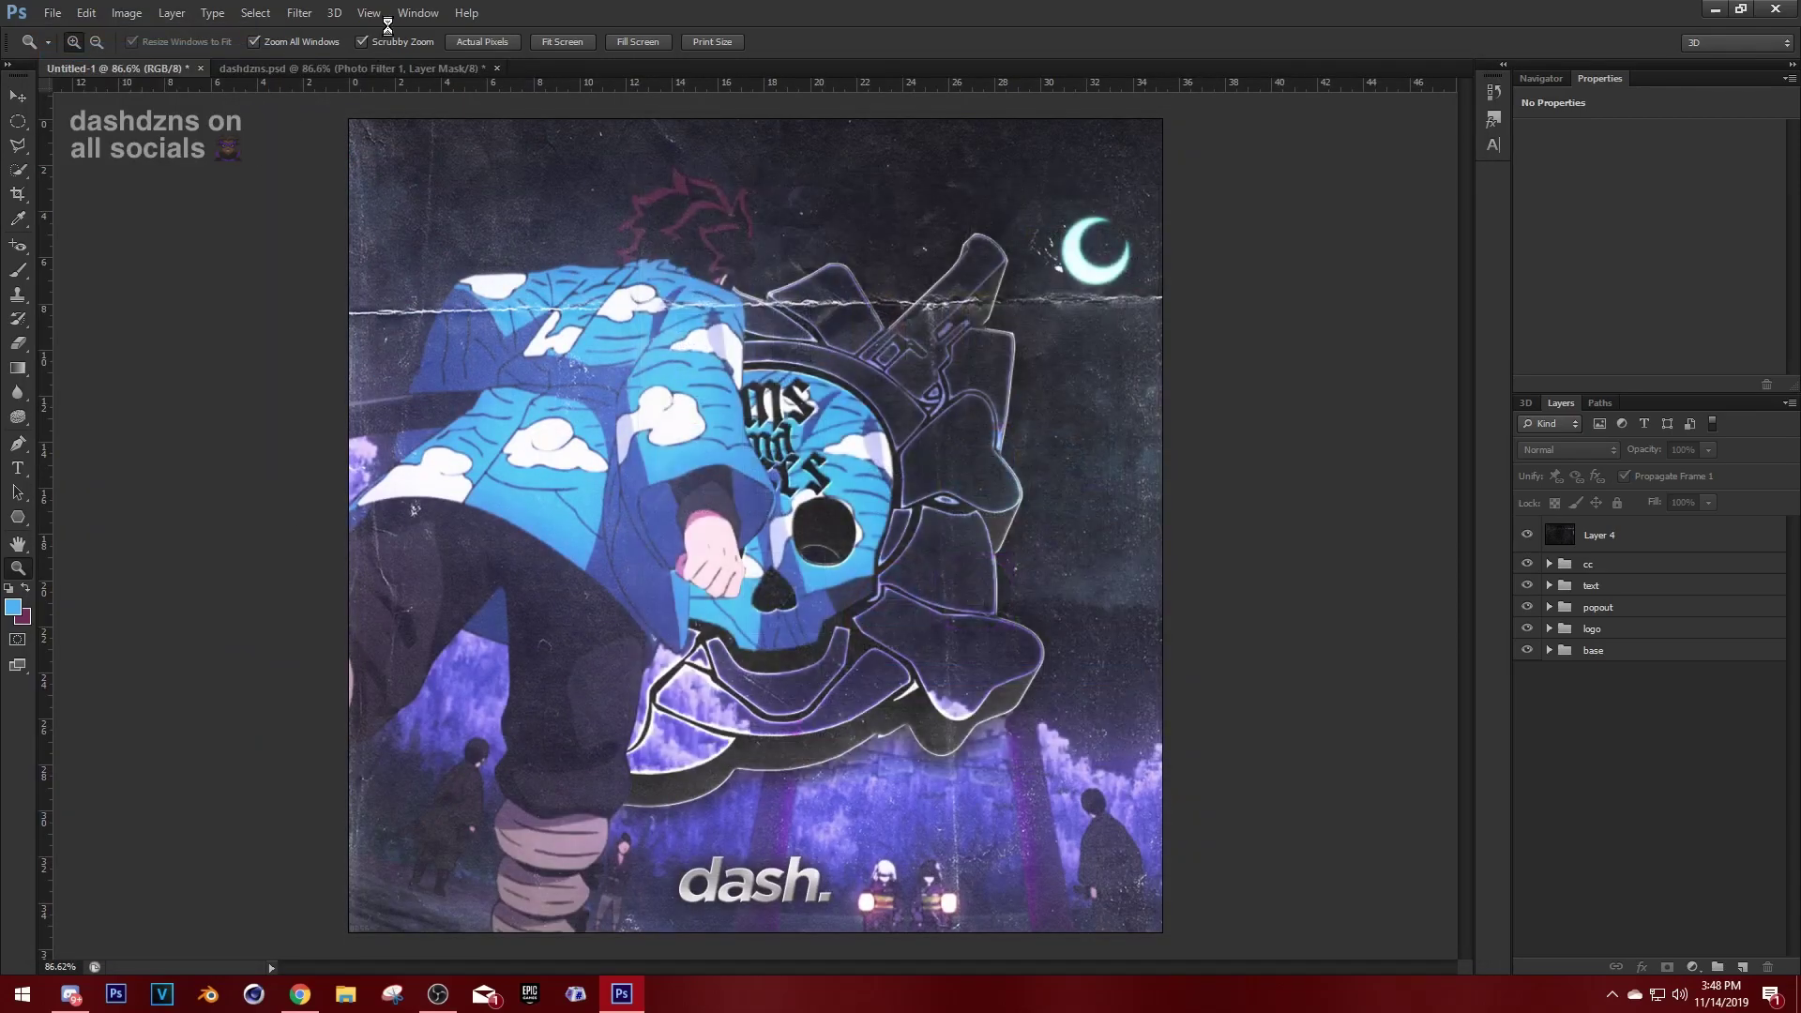
pyautogui.click(305, 13)
pyautogui.moveTo(353, 386)
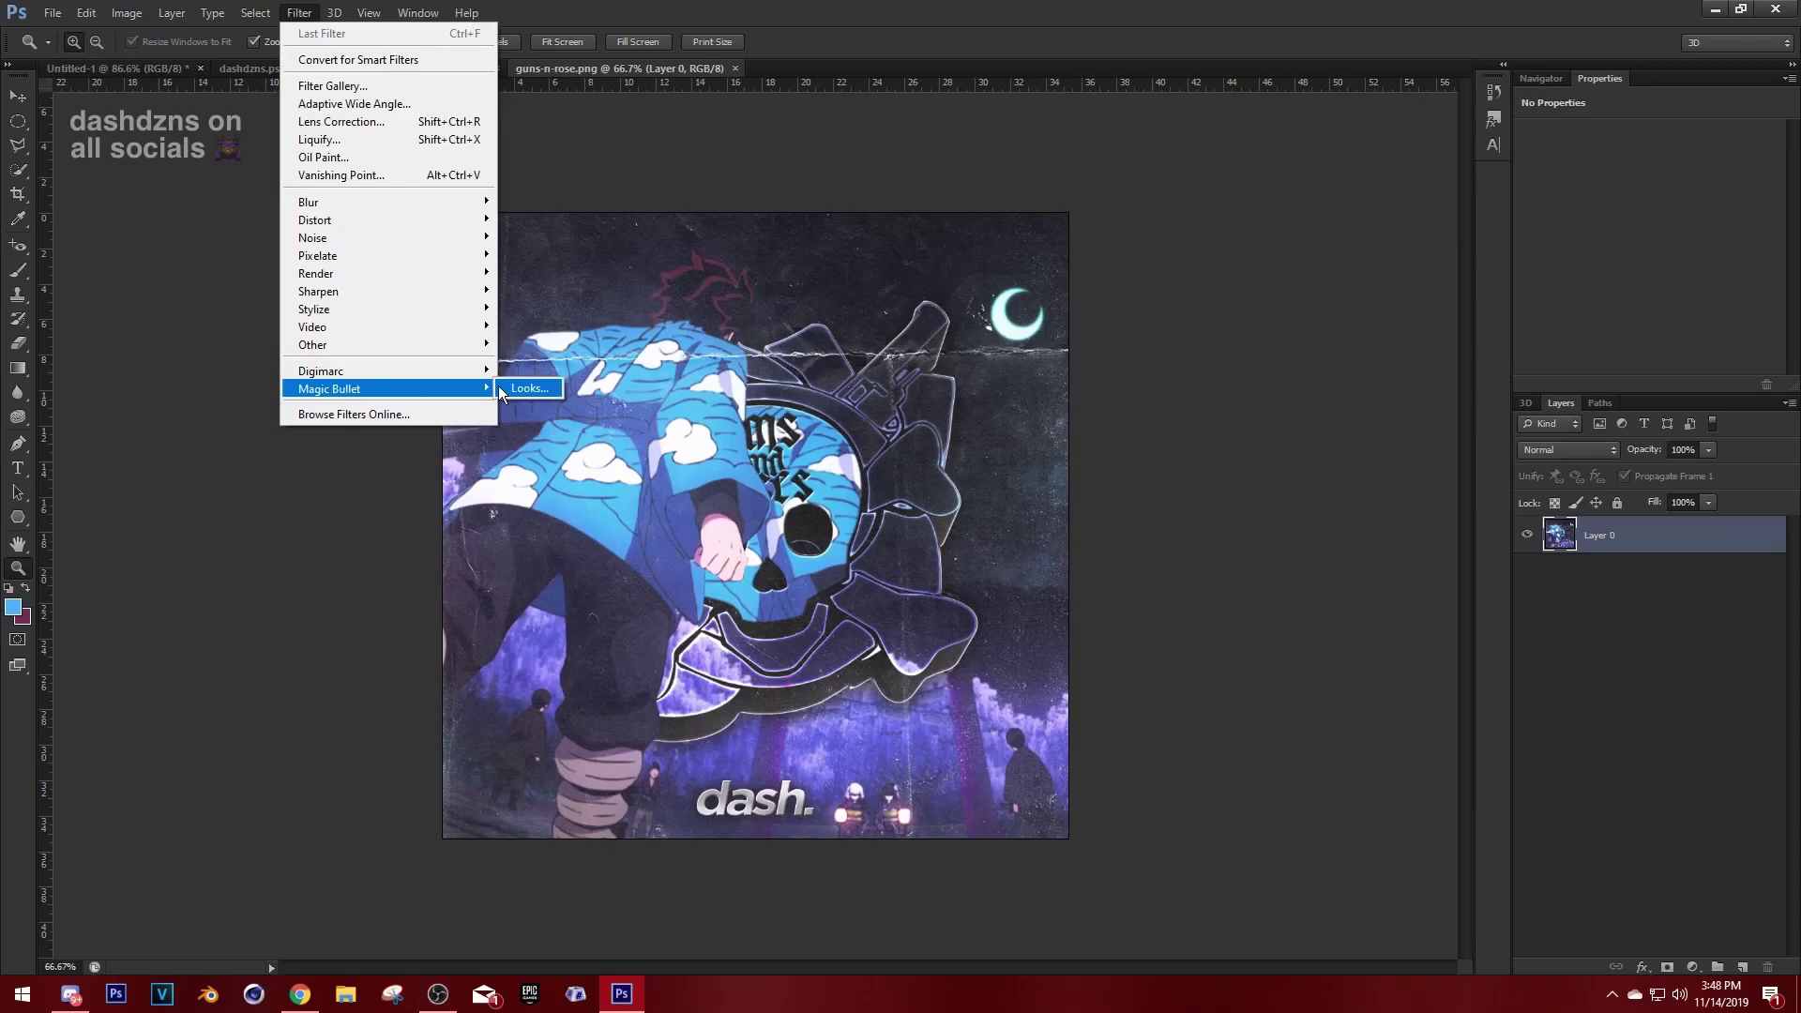
pyautogui.click(498, 386)
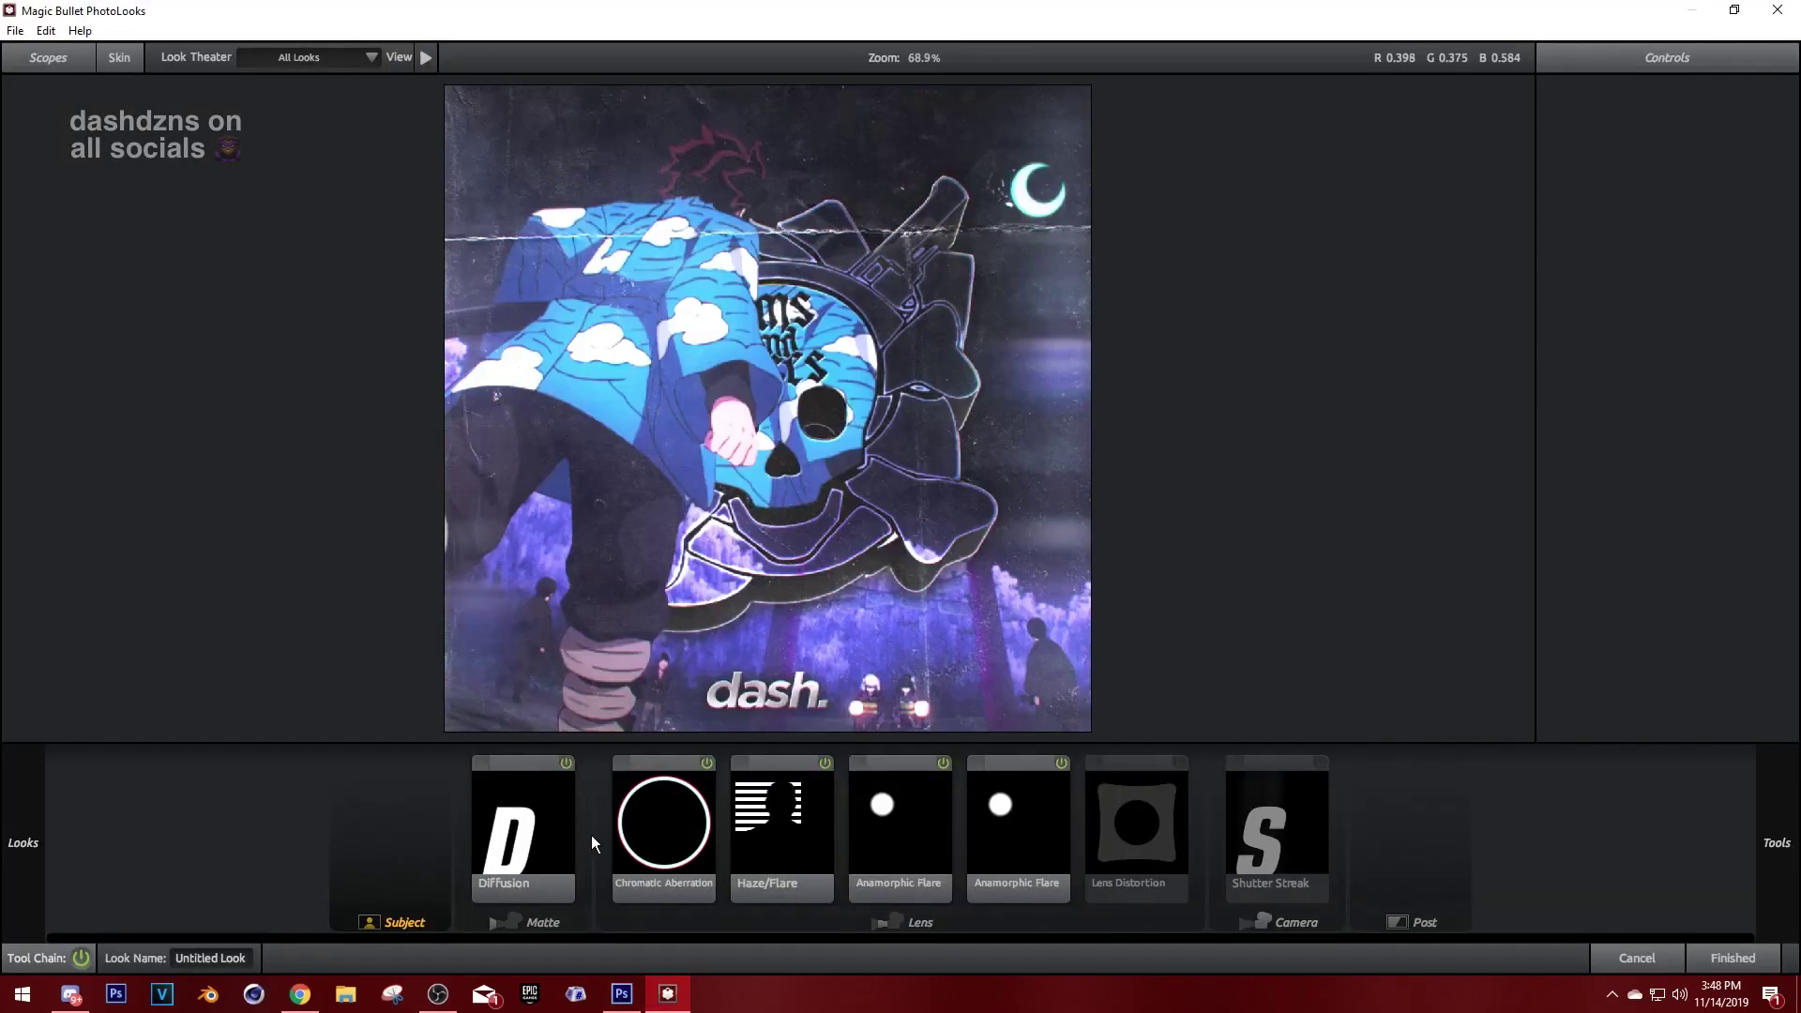
# Examine the settings of the Diffusion, Chromatic Aberration, Haze/Flare and Anamorphic Flare effects in the look.
pyautogui.click(530, 846)
pyautogui.click(632, 837)
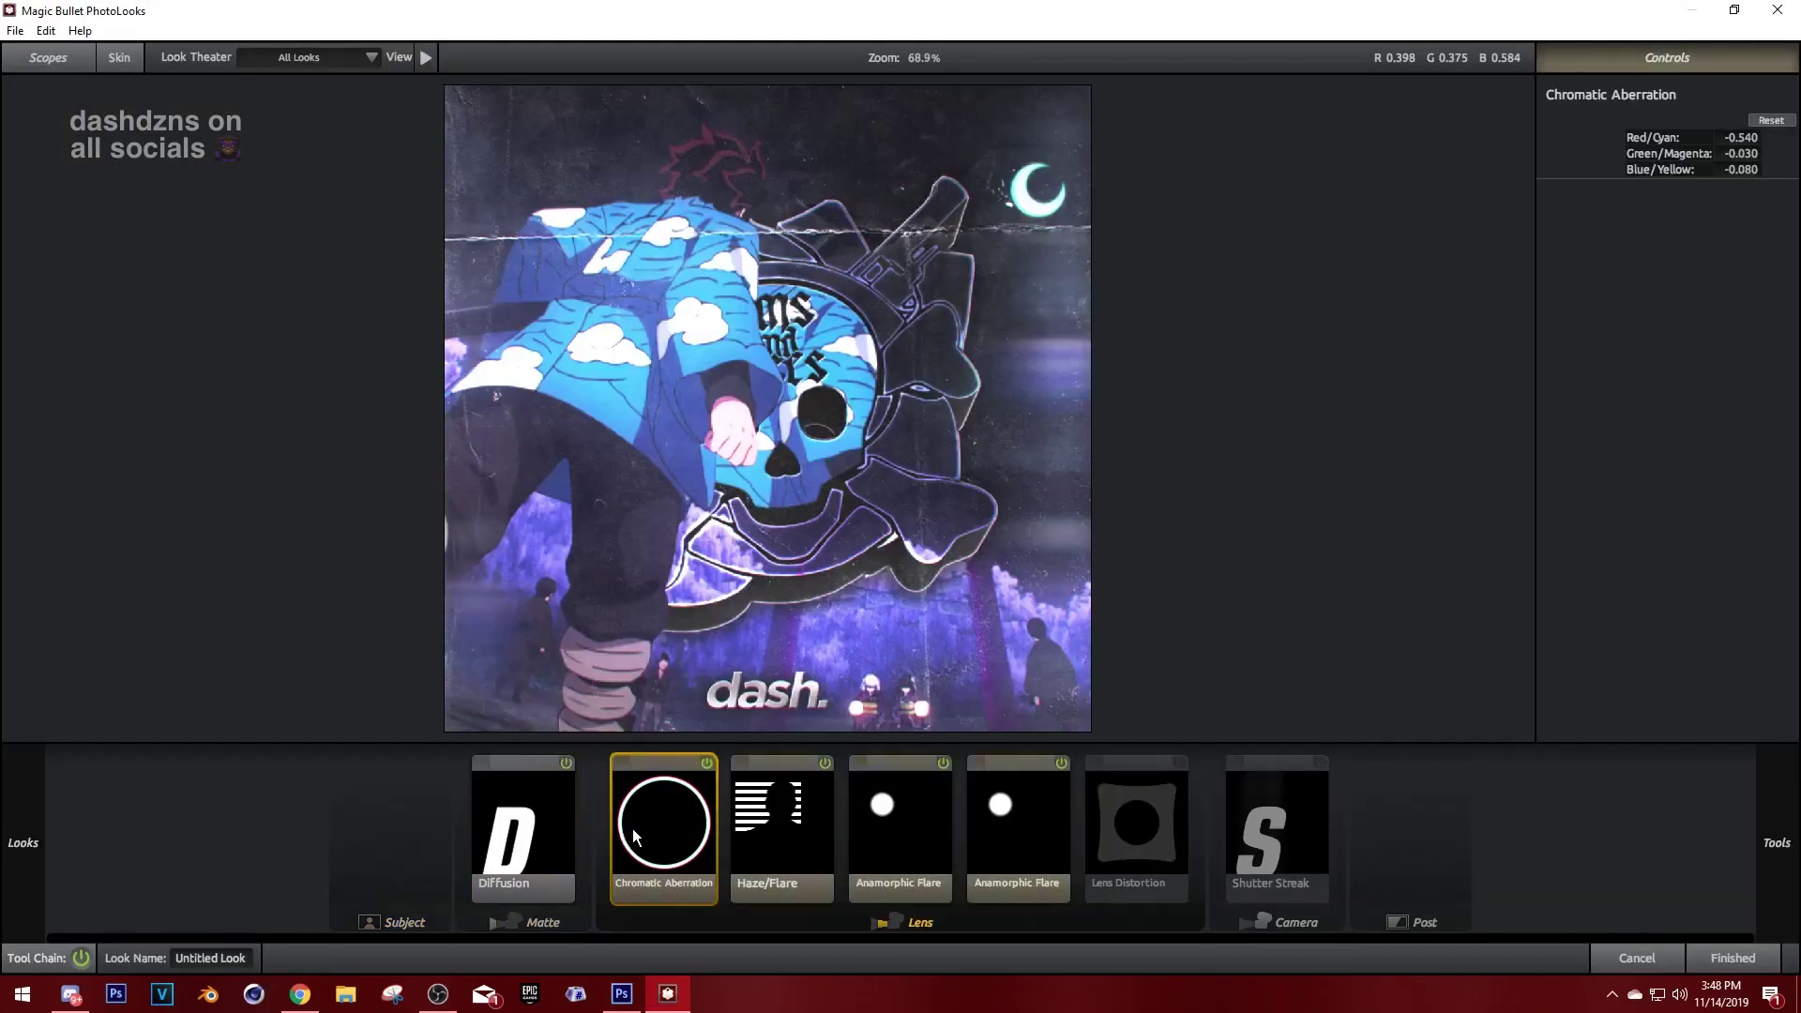
pyautogui.click(797, 836)
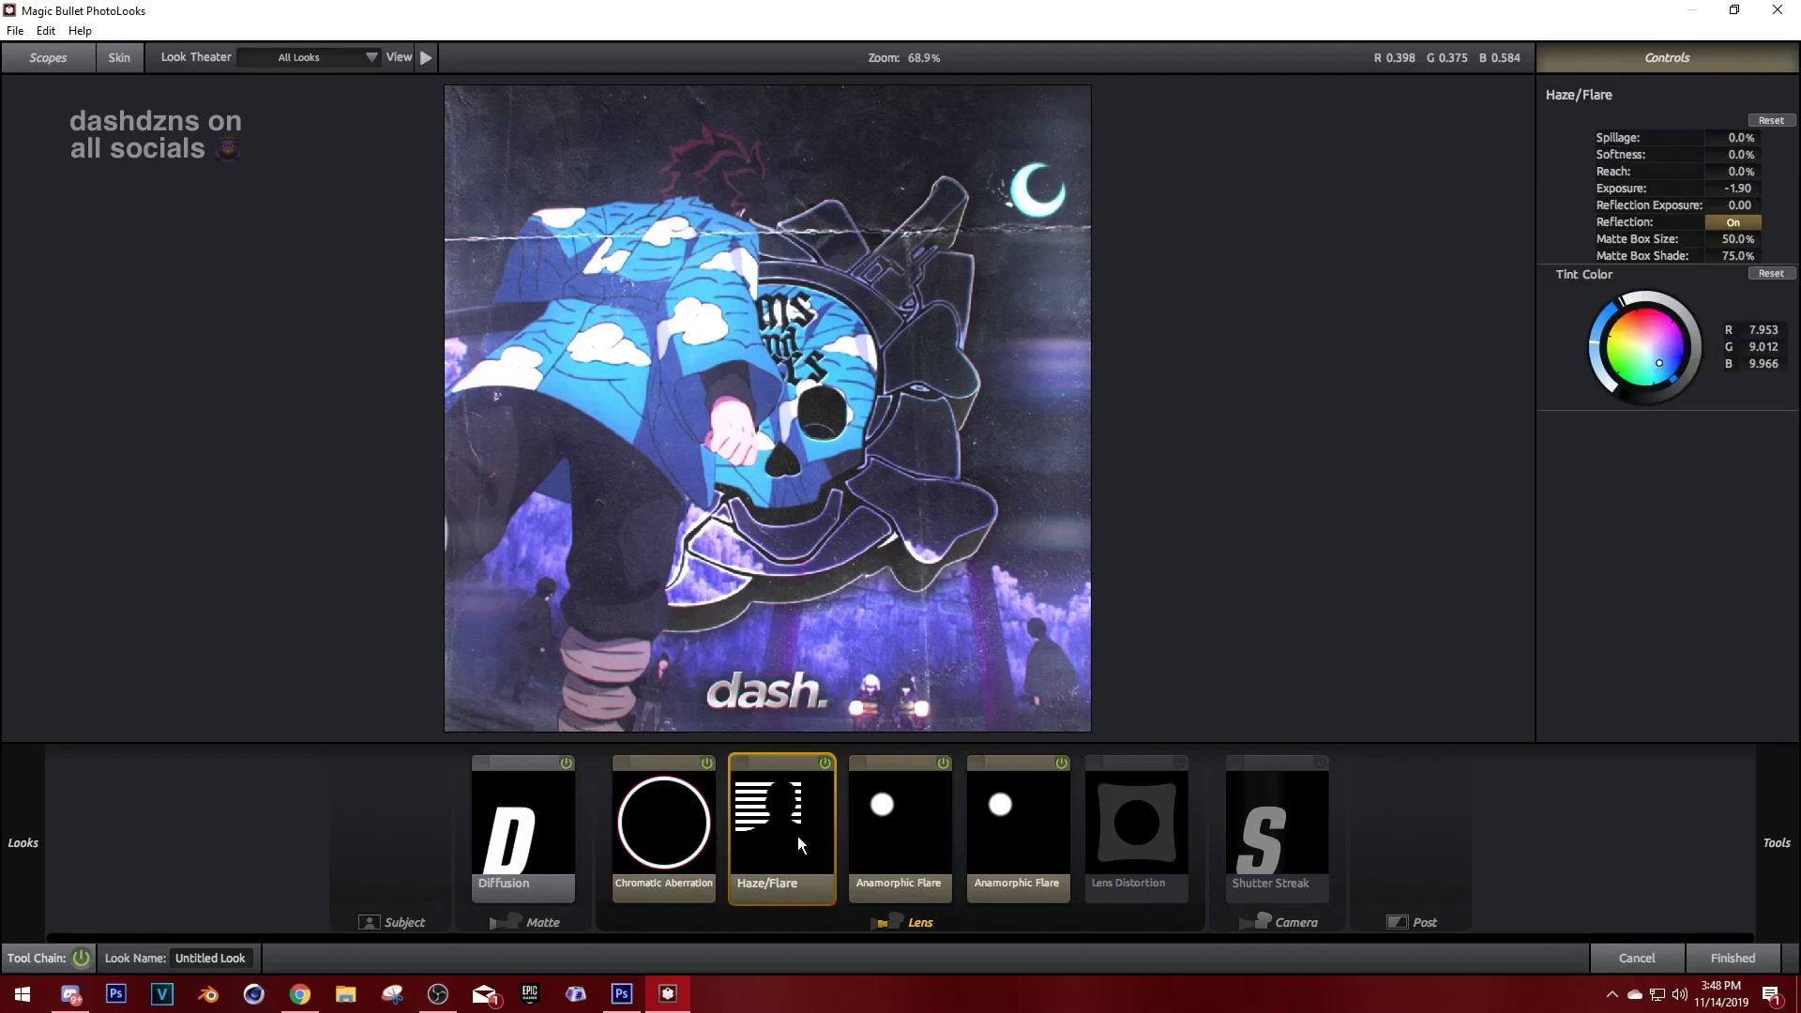
pyautogui.click(913, 850)
pyautogui.click(982, 842)
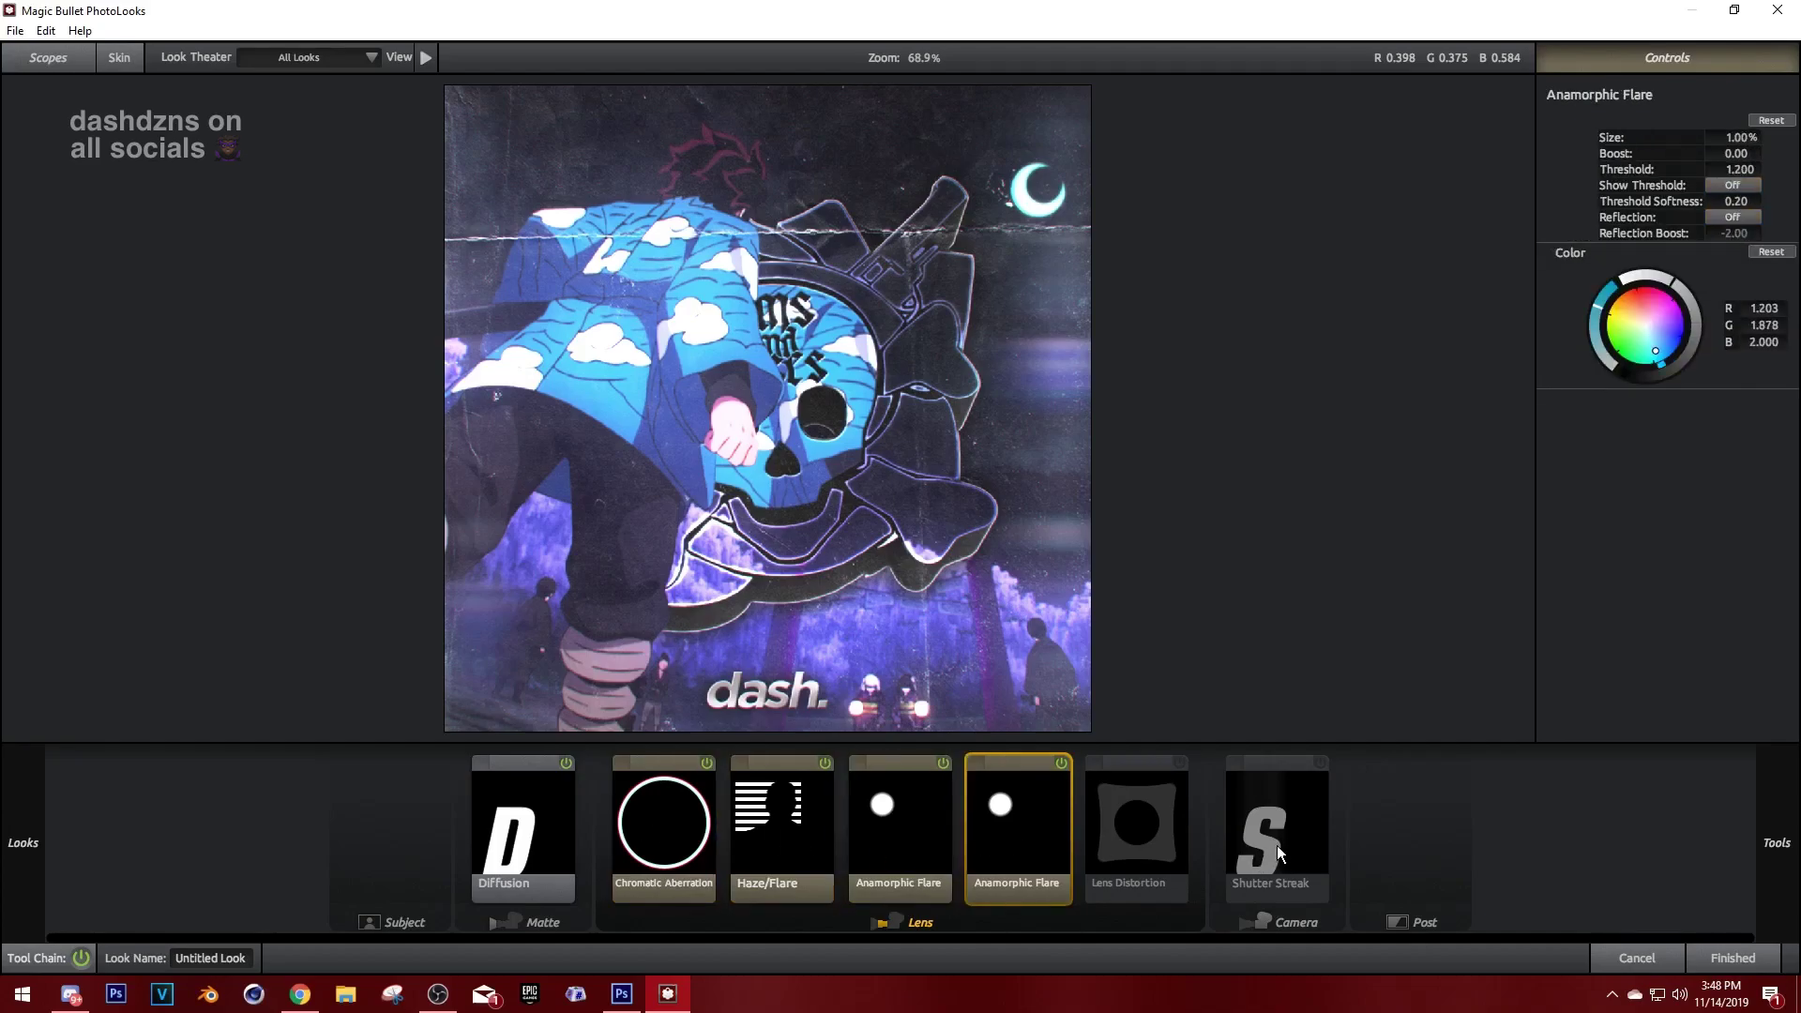
# Toggle the Shutter Streak effect on and off to compare its influence on the image.
pyautogui.click(1320, 765)
pyautogui.click(1320, 765)
pyautogui.click(1320, 766)
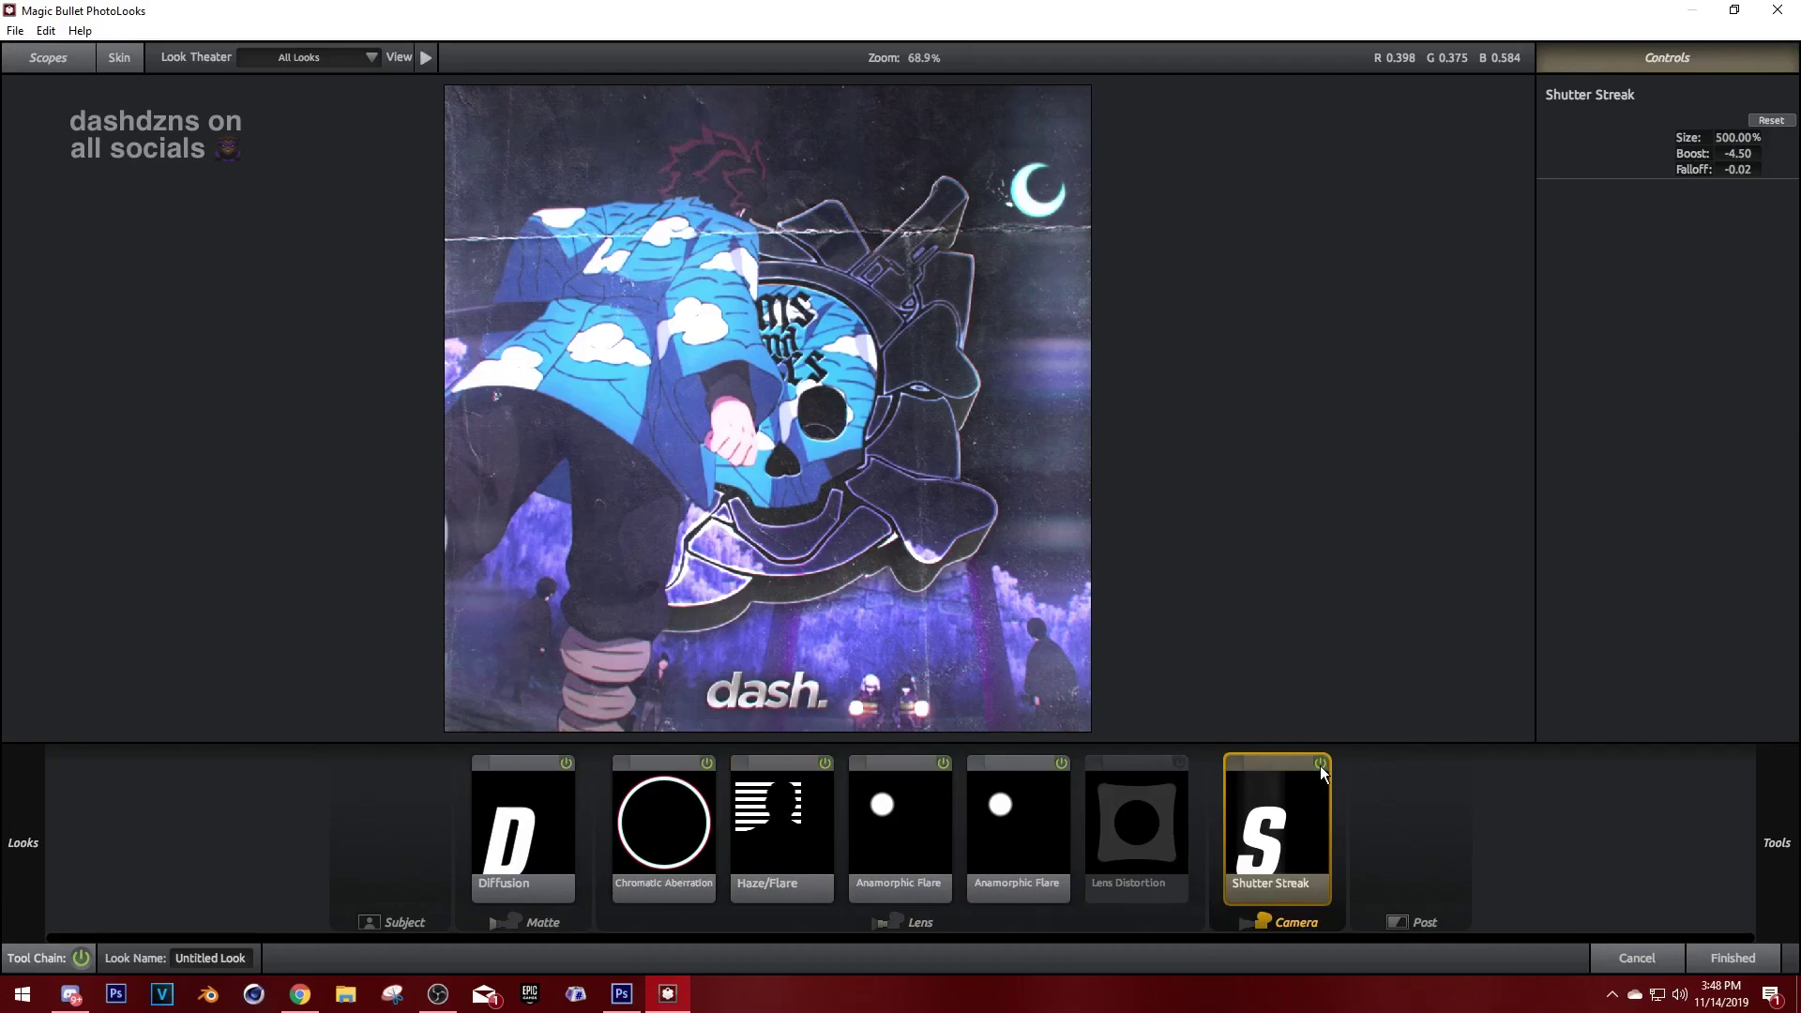
pyautogui.click(1320, 765)
pyautogui.click(1319, 765)
pyautogui.click(1319, 766)
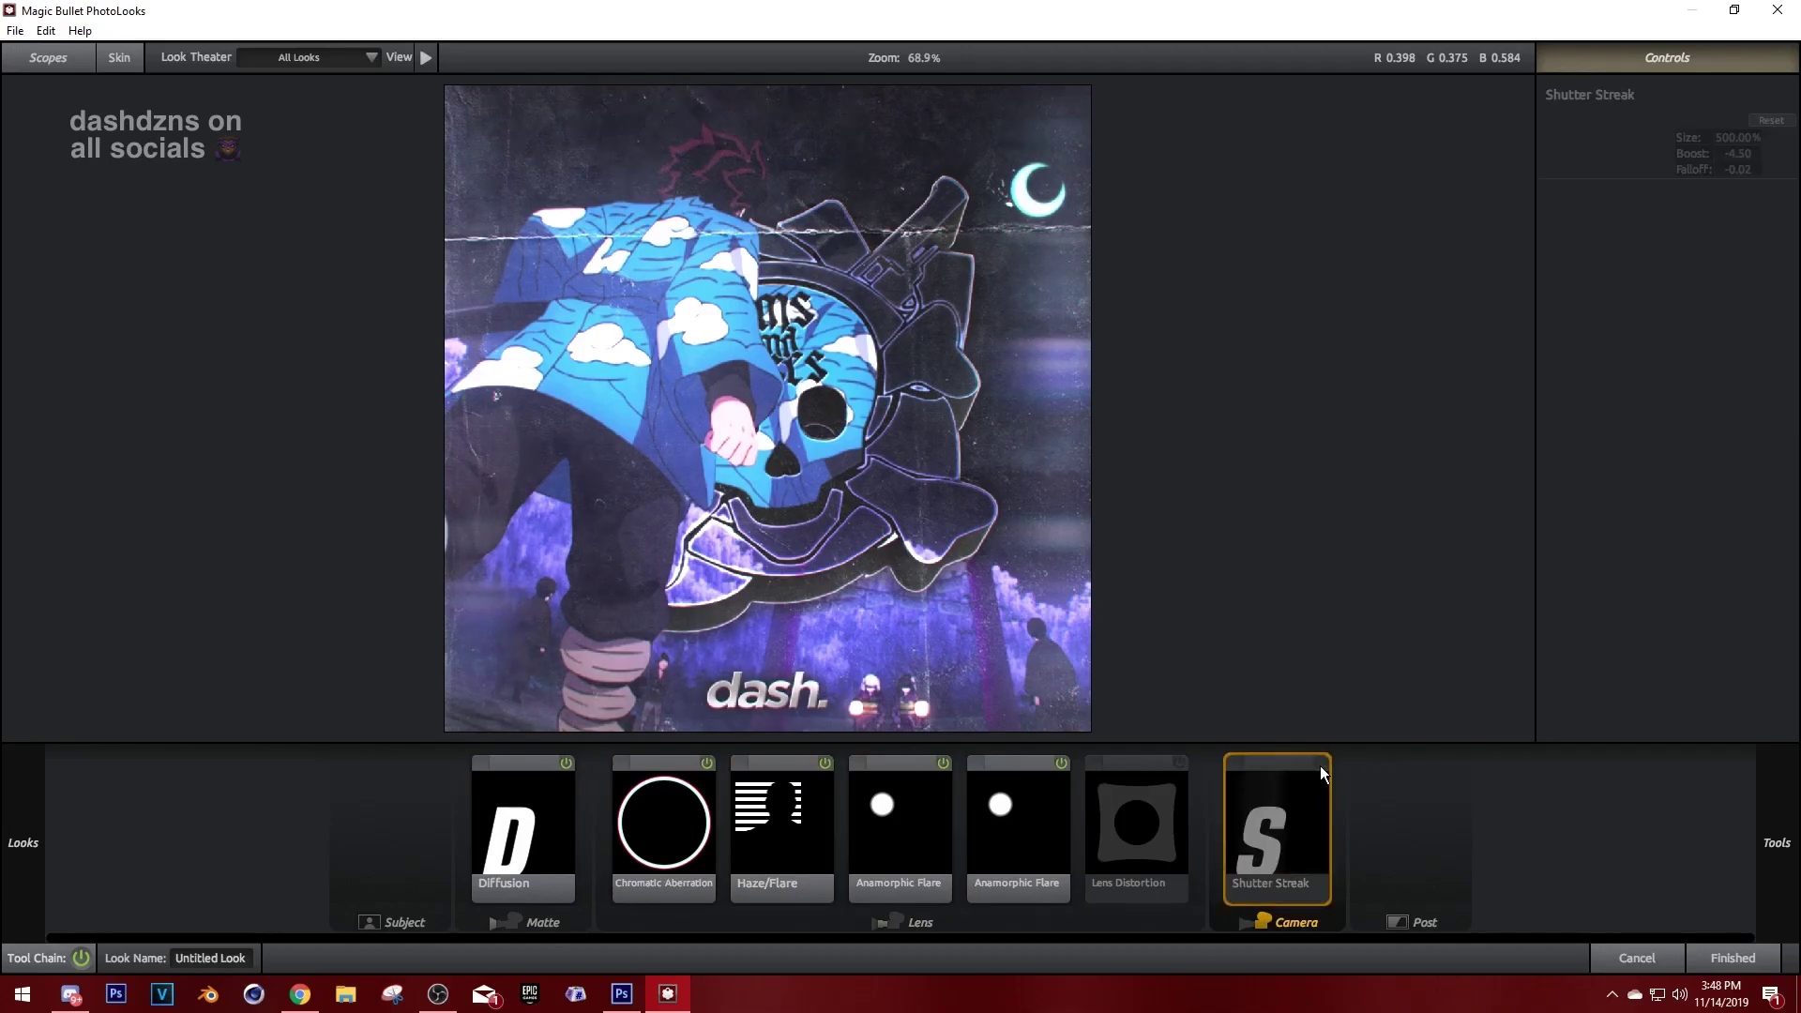
pyautogui.click(1320, 766)
pyautogui.click(1319, 766)
pyautogui.click(1319, 765)
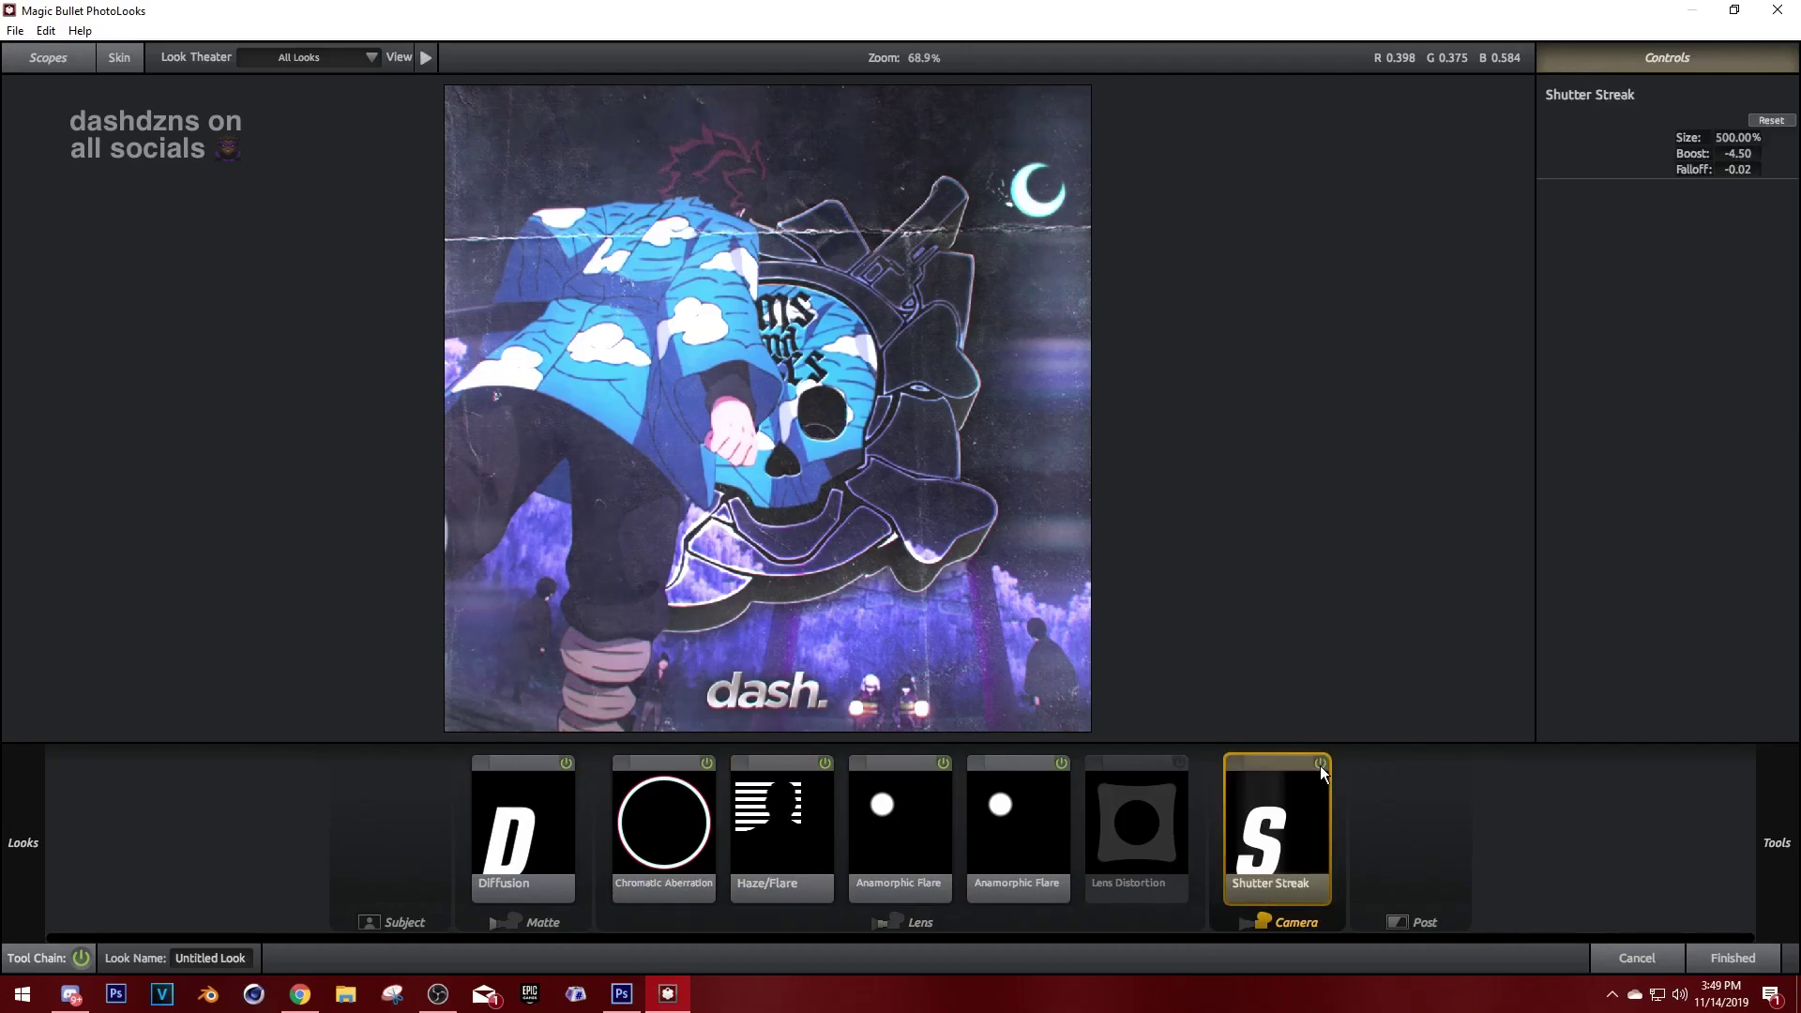
pyautogui.click(1320, 766)
# Apply the look to guns-n-rose.png, and save and close the file.
pyautogui.click(1733, 958)
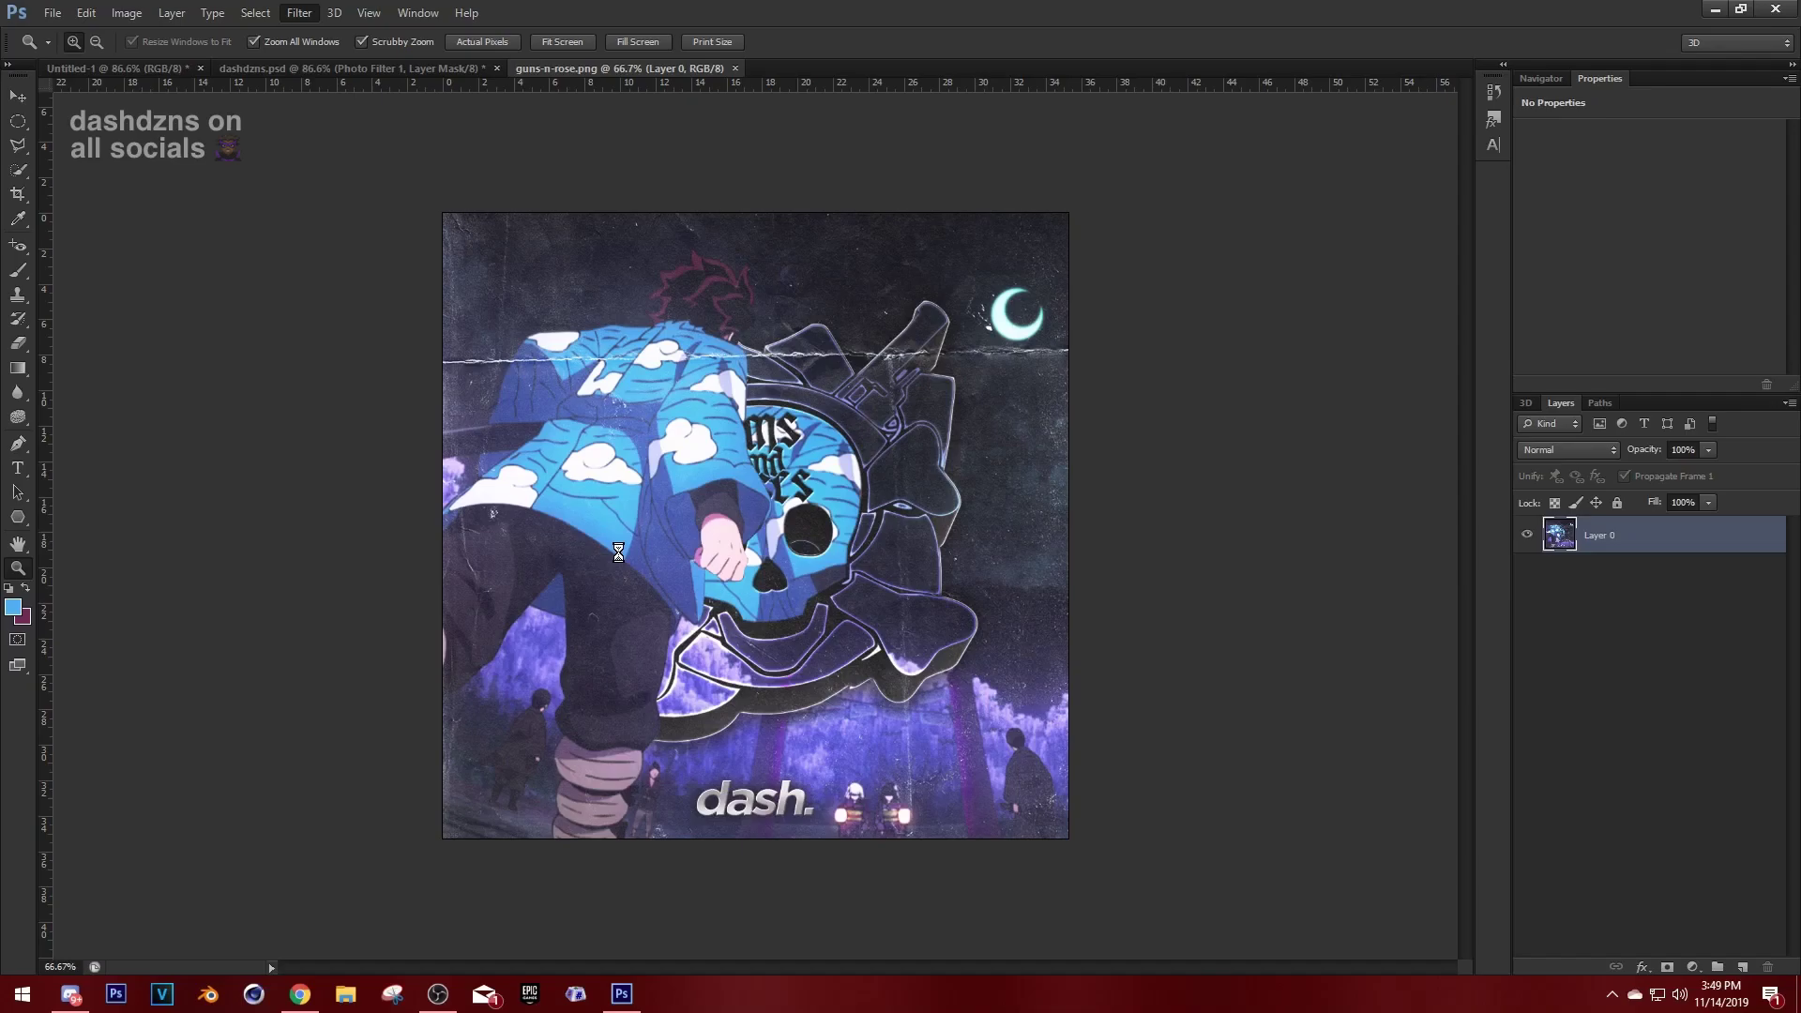
pyautogui.hotkey('ctrl', 's')
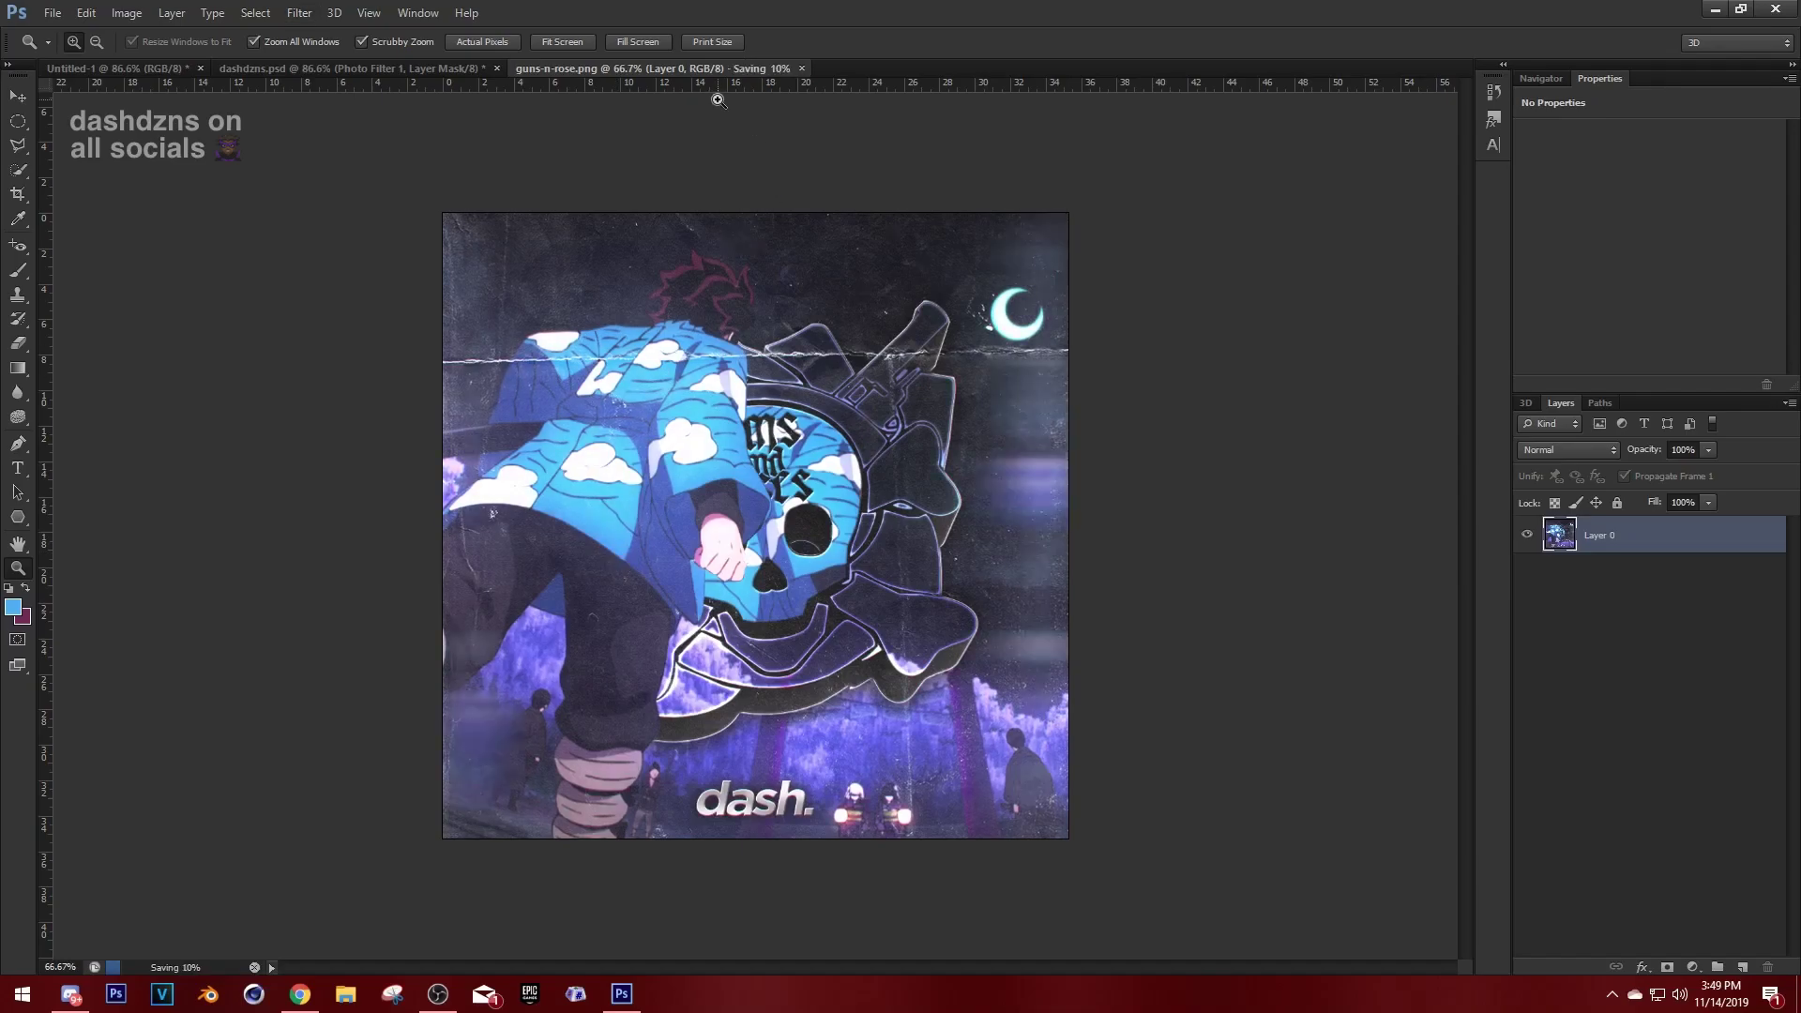
pyautogui.click(735, 70)
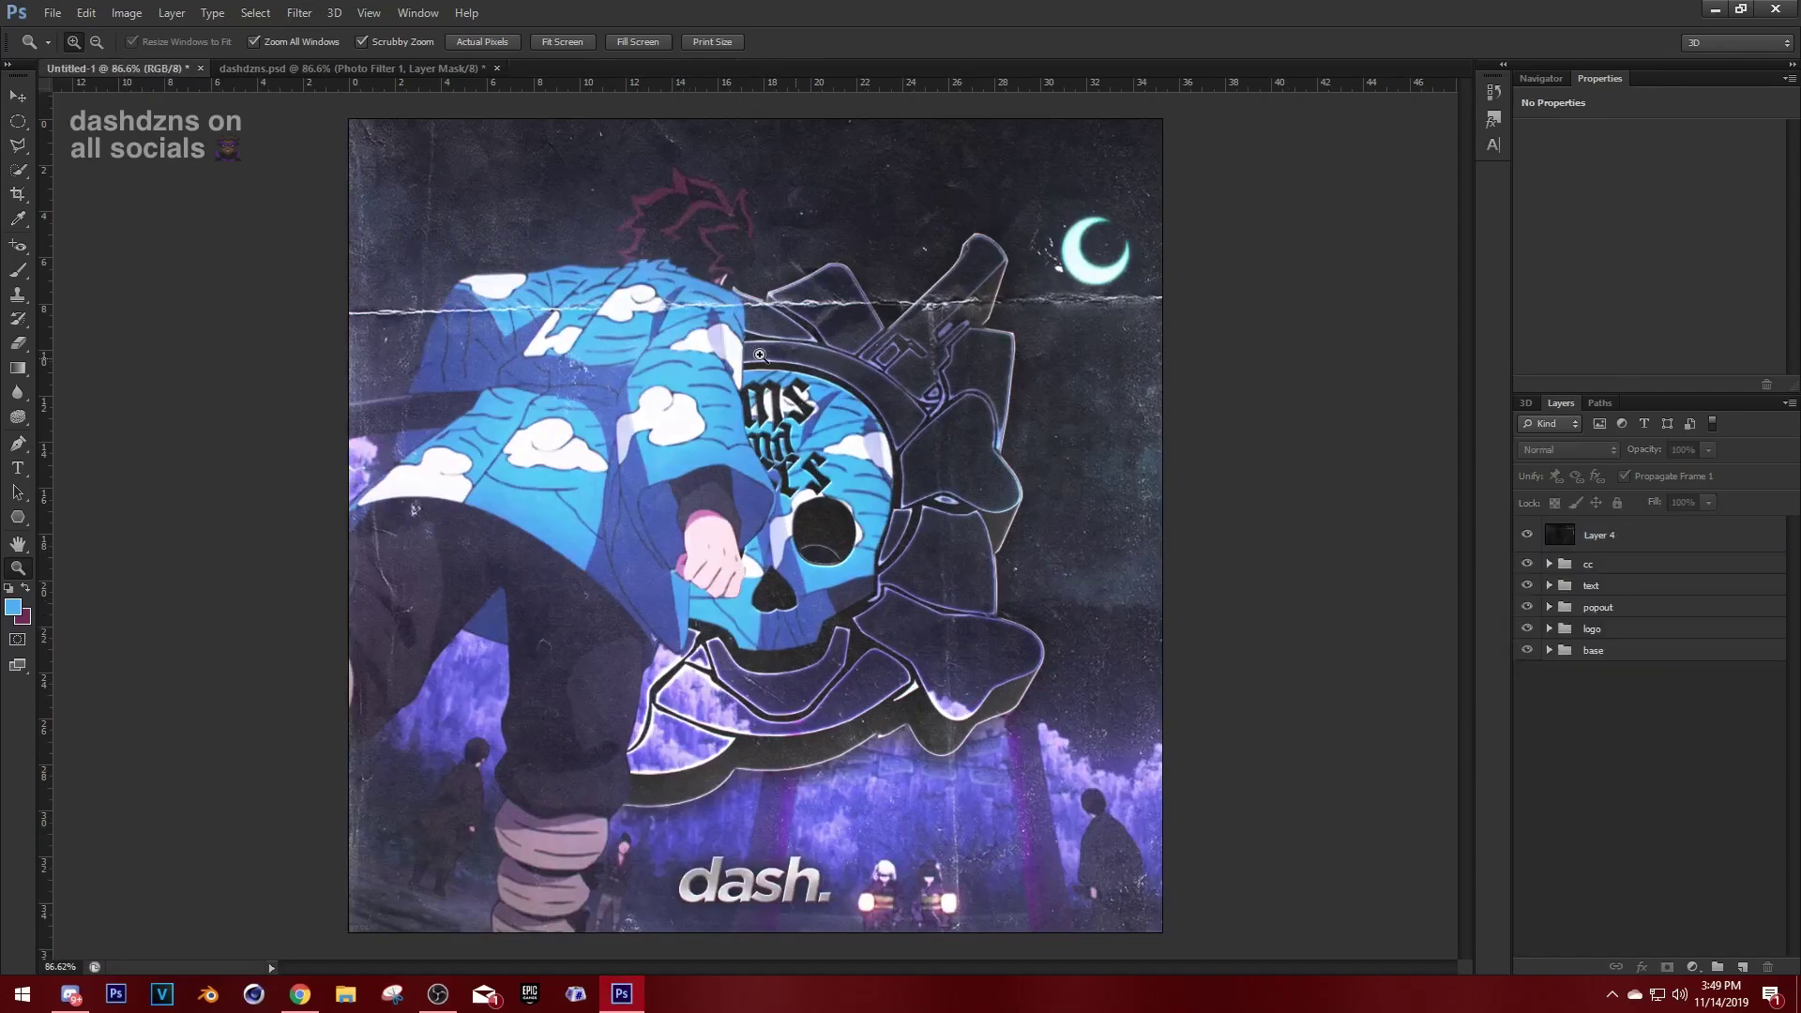
# Place the guns-n-rose image above all layers of Untitled-1 and put it in its own group.
pyautogui.click(52, 13)
pyautogui.click(75, 319)
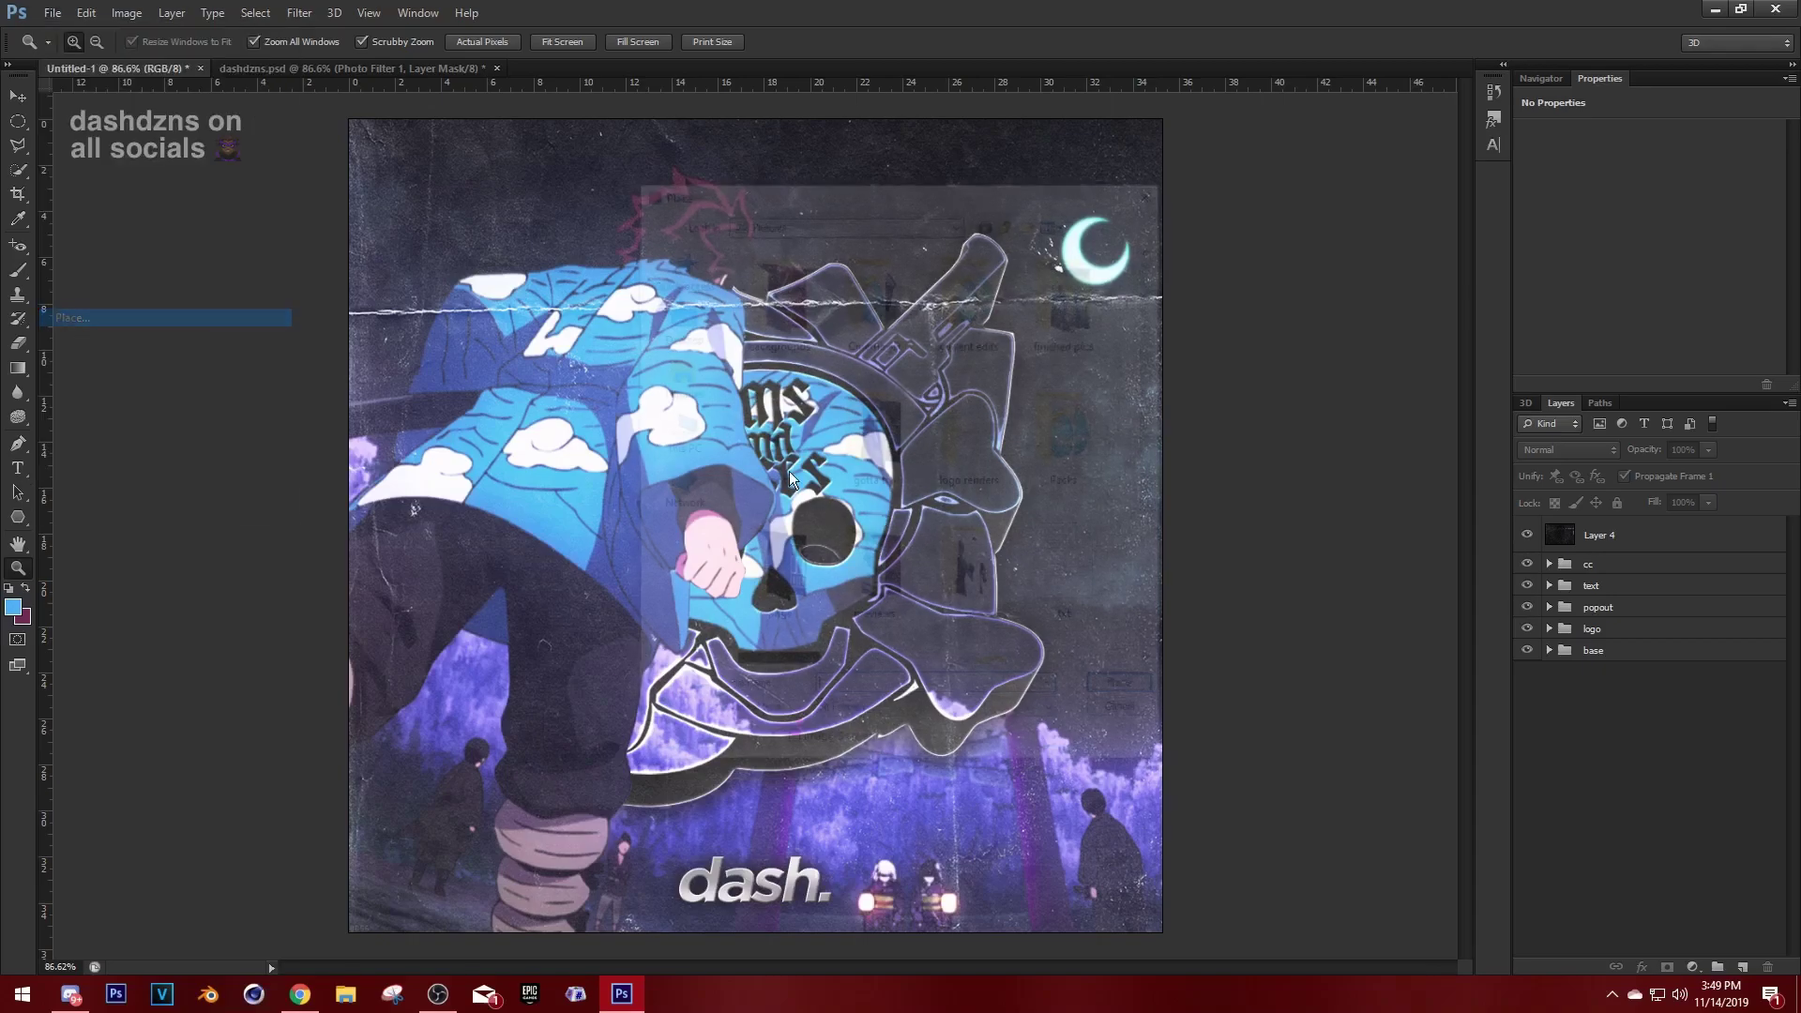
pyautogui.scroll(-3, 844, 441)
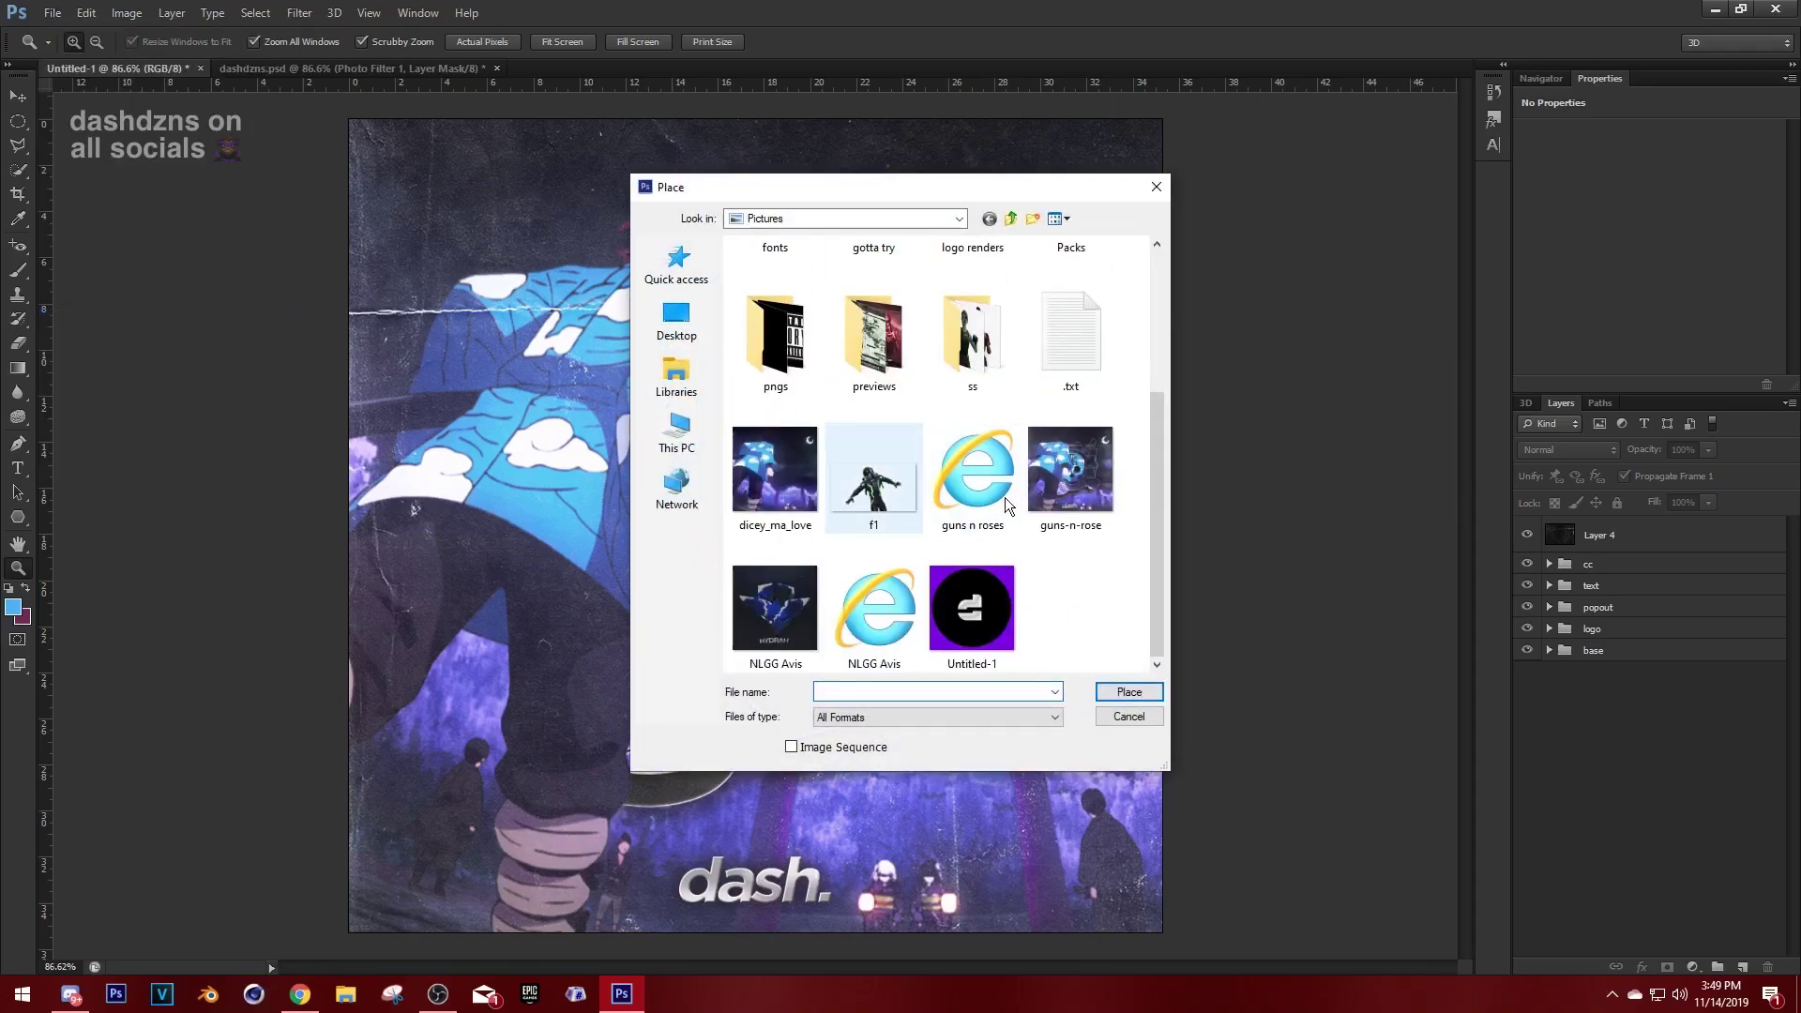
pyautogui.doubleClick(1090, 476)
pyautogui.press('Return')
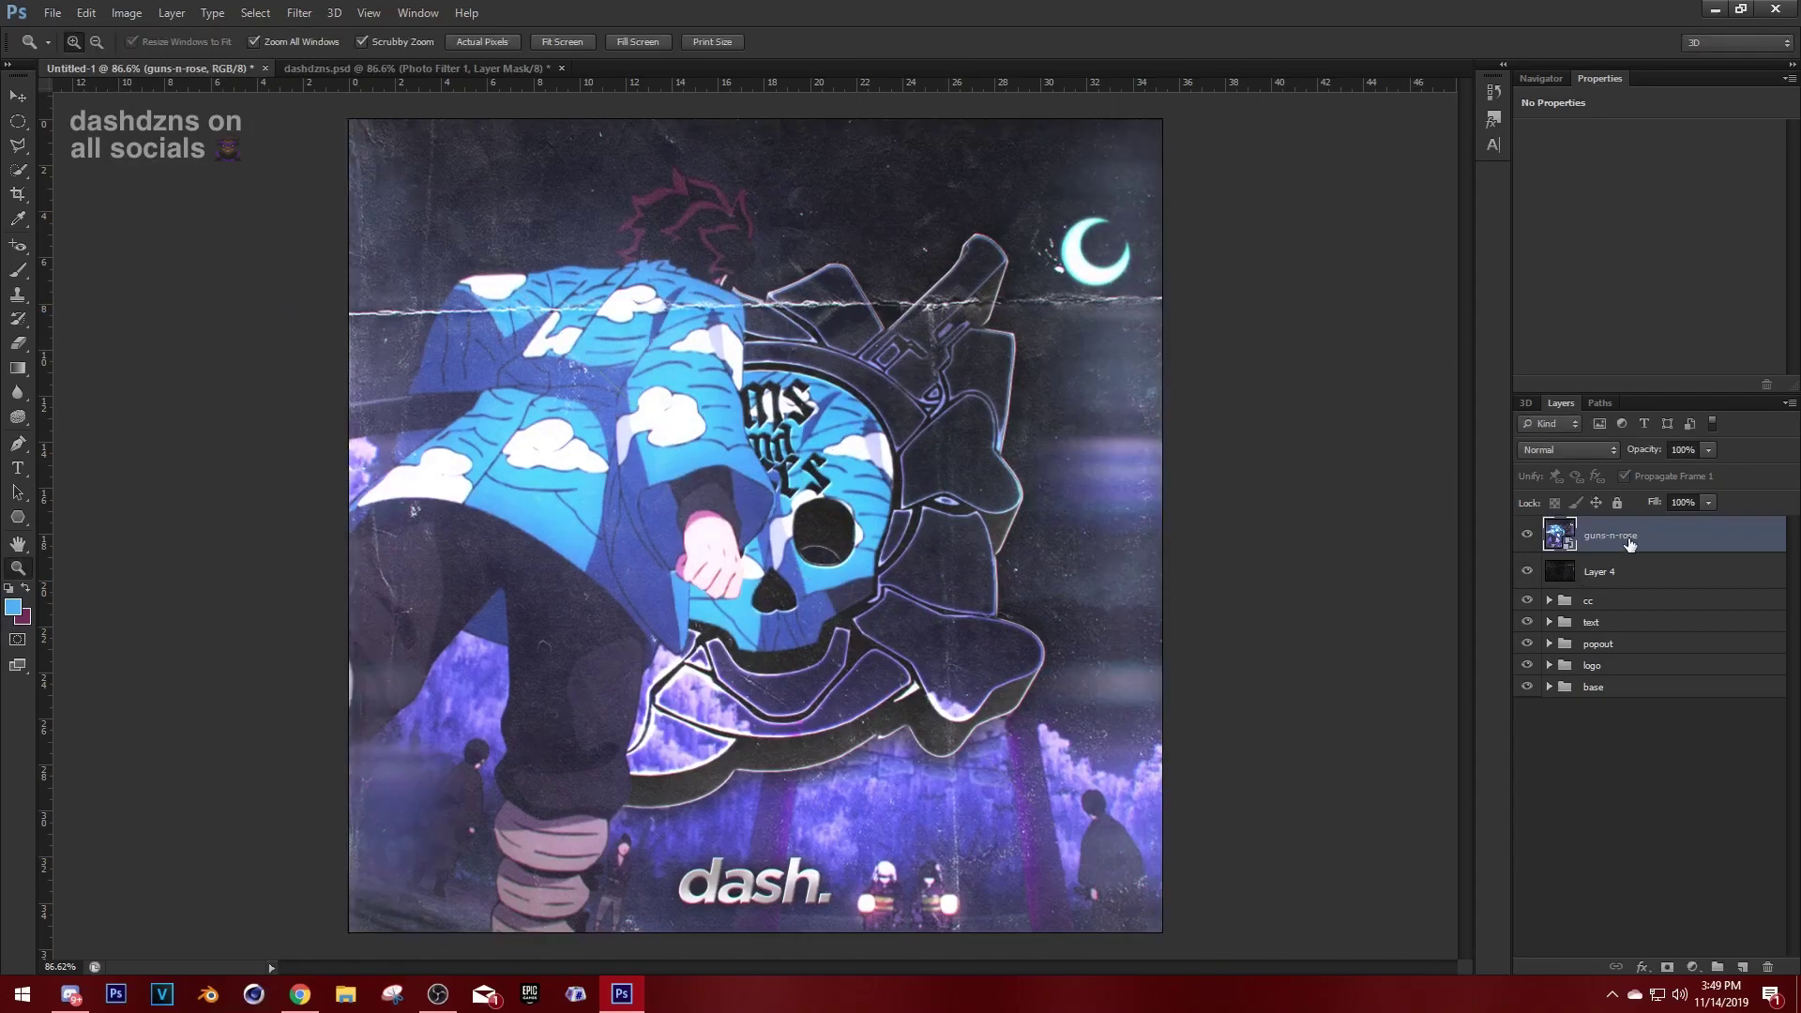
pyautogui.hotkey('ctrl', 'g')
# Group Layer 4, name the group grunge and collapse it.
pyautogui.click(1623, 587)
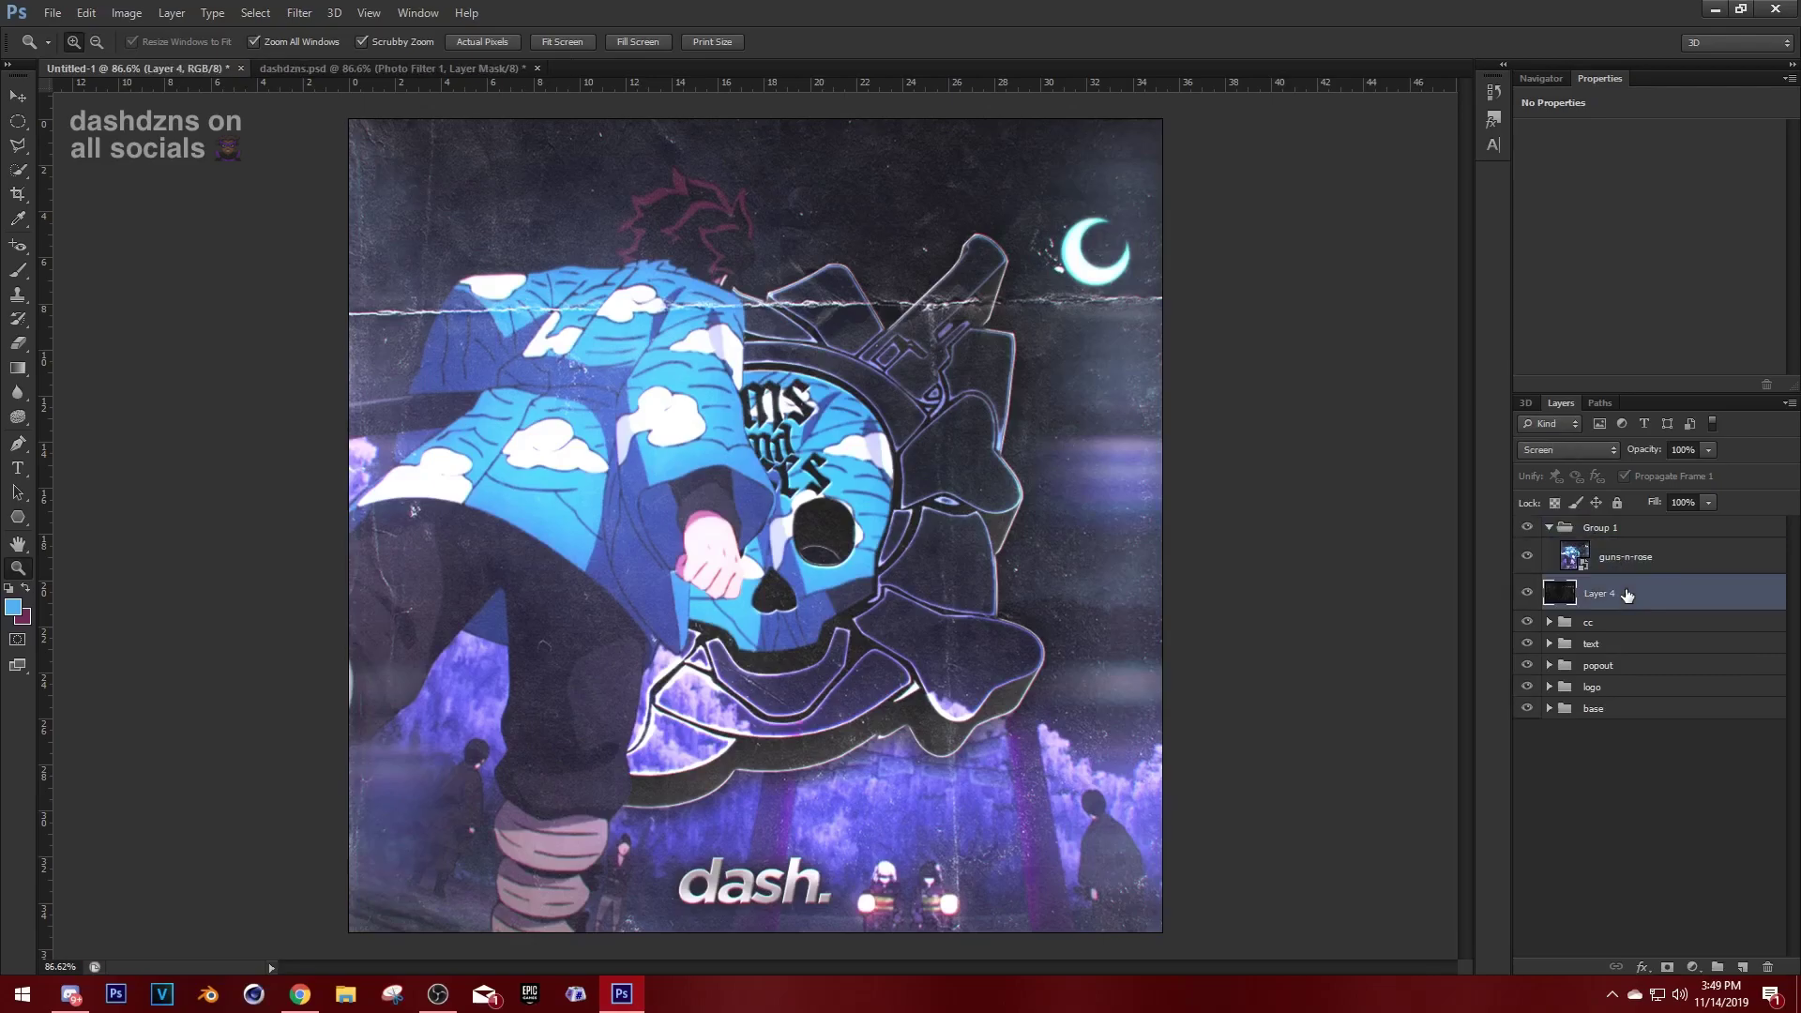
pyautogui.hotkey('ctrl', 'g')
pyautogui.doubleClick(1602, 583)
pyautogui.write('grunge')
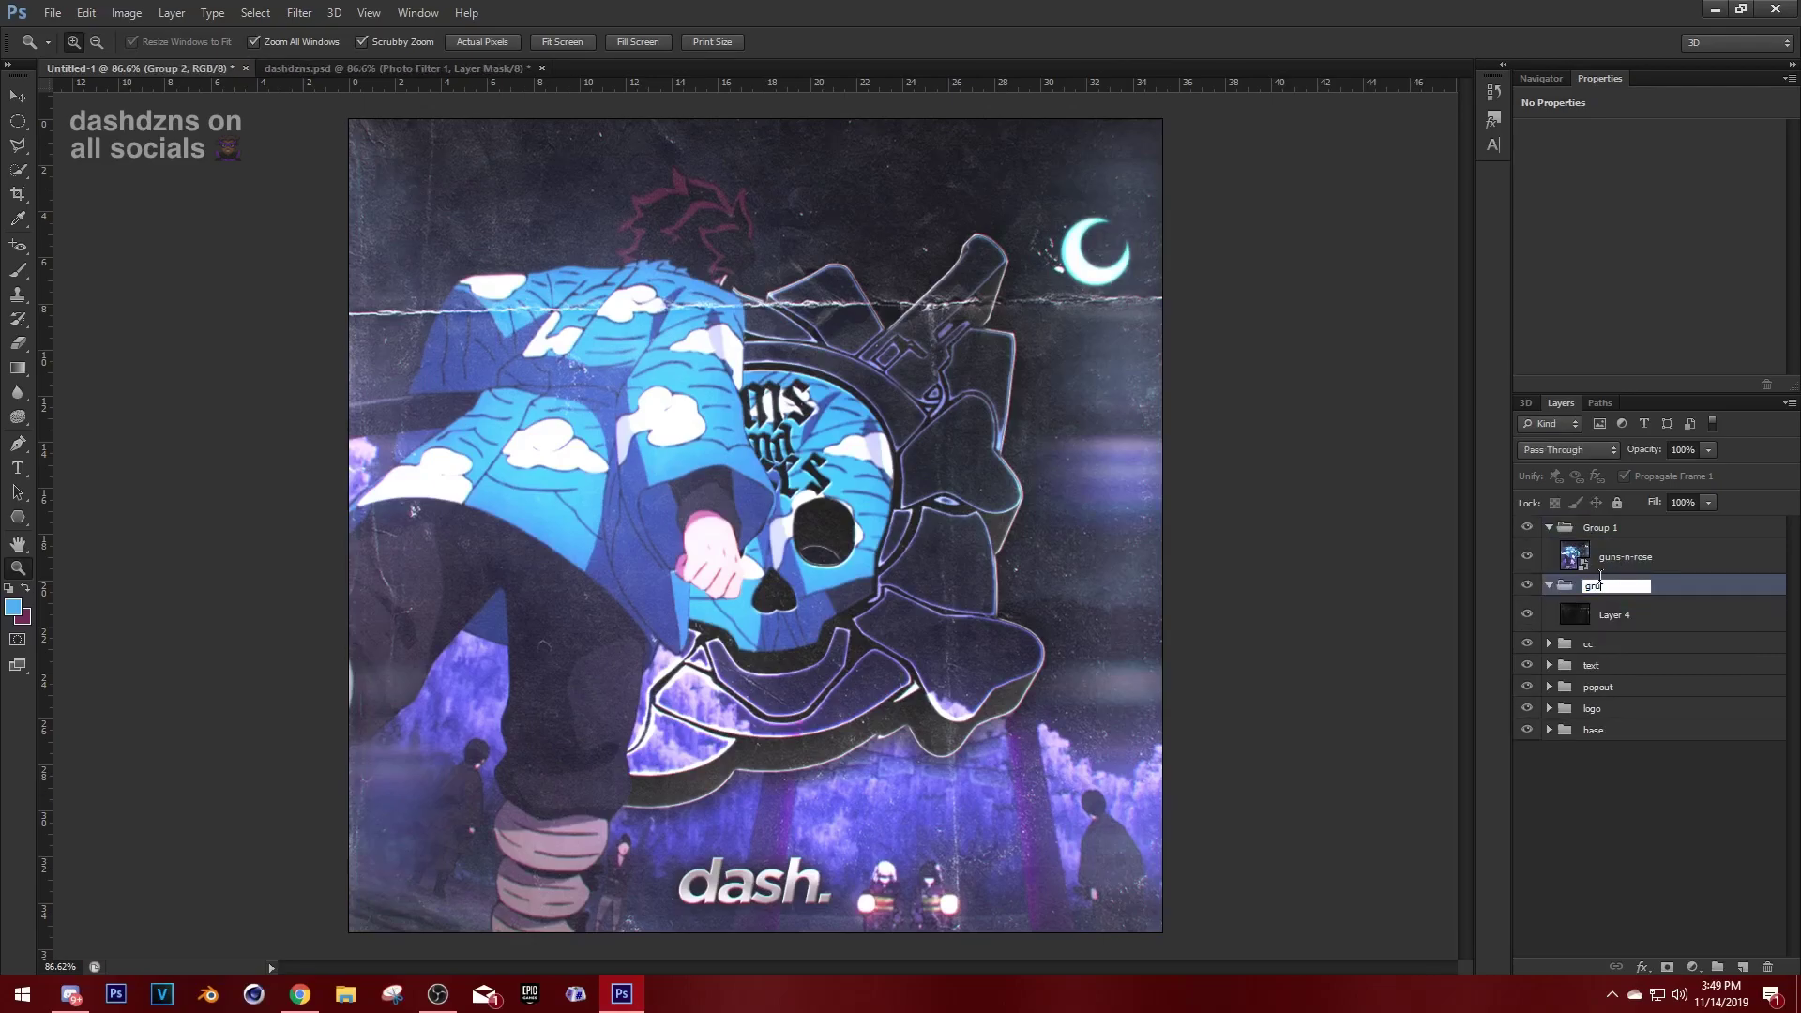
pyautogui.press('Return')
pyautogui.click(1550, 587)
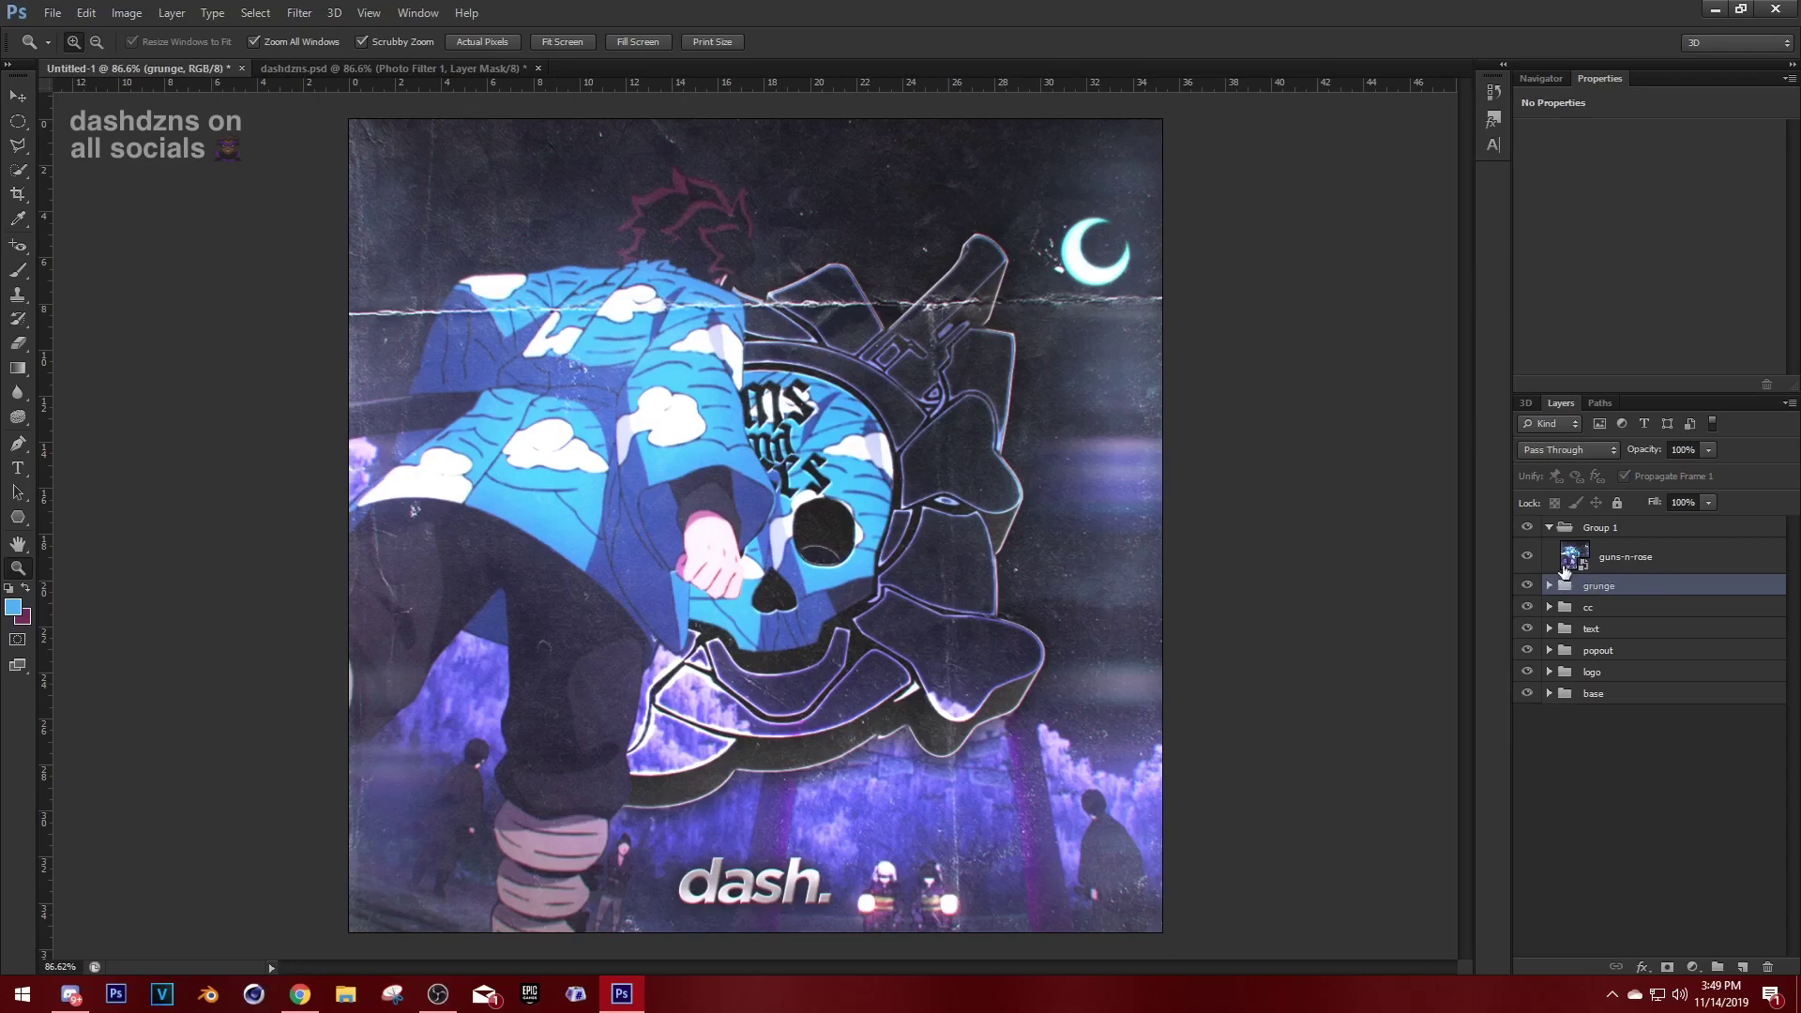
# Collapse the group holding the guns-n-rose layer and rename it done.
pyautogui.click(1549, 527)
pyautogui.doubleClick(1595, 527)
pyautogui.write('done')
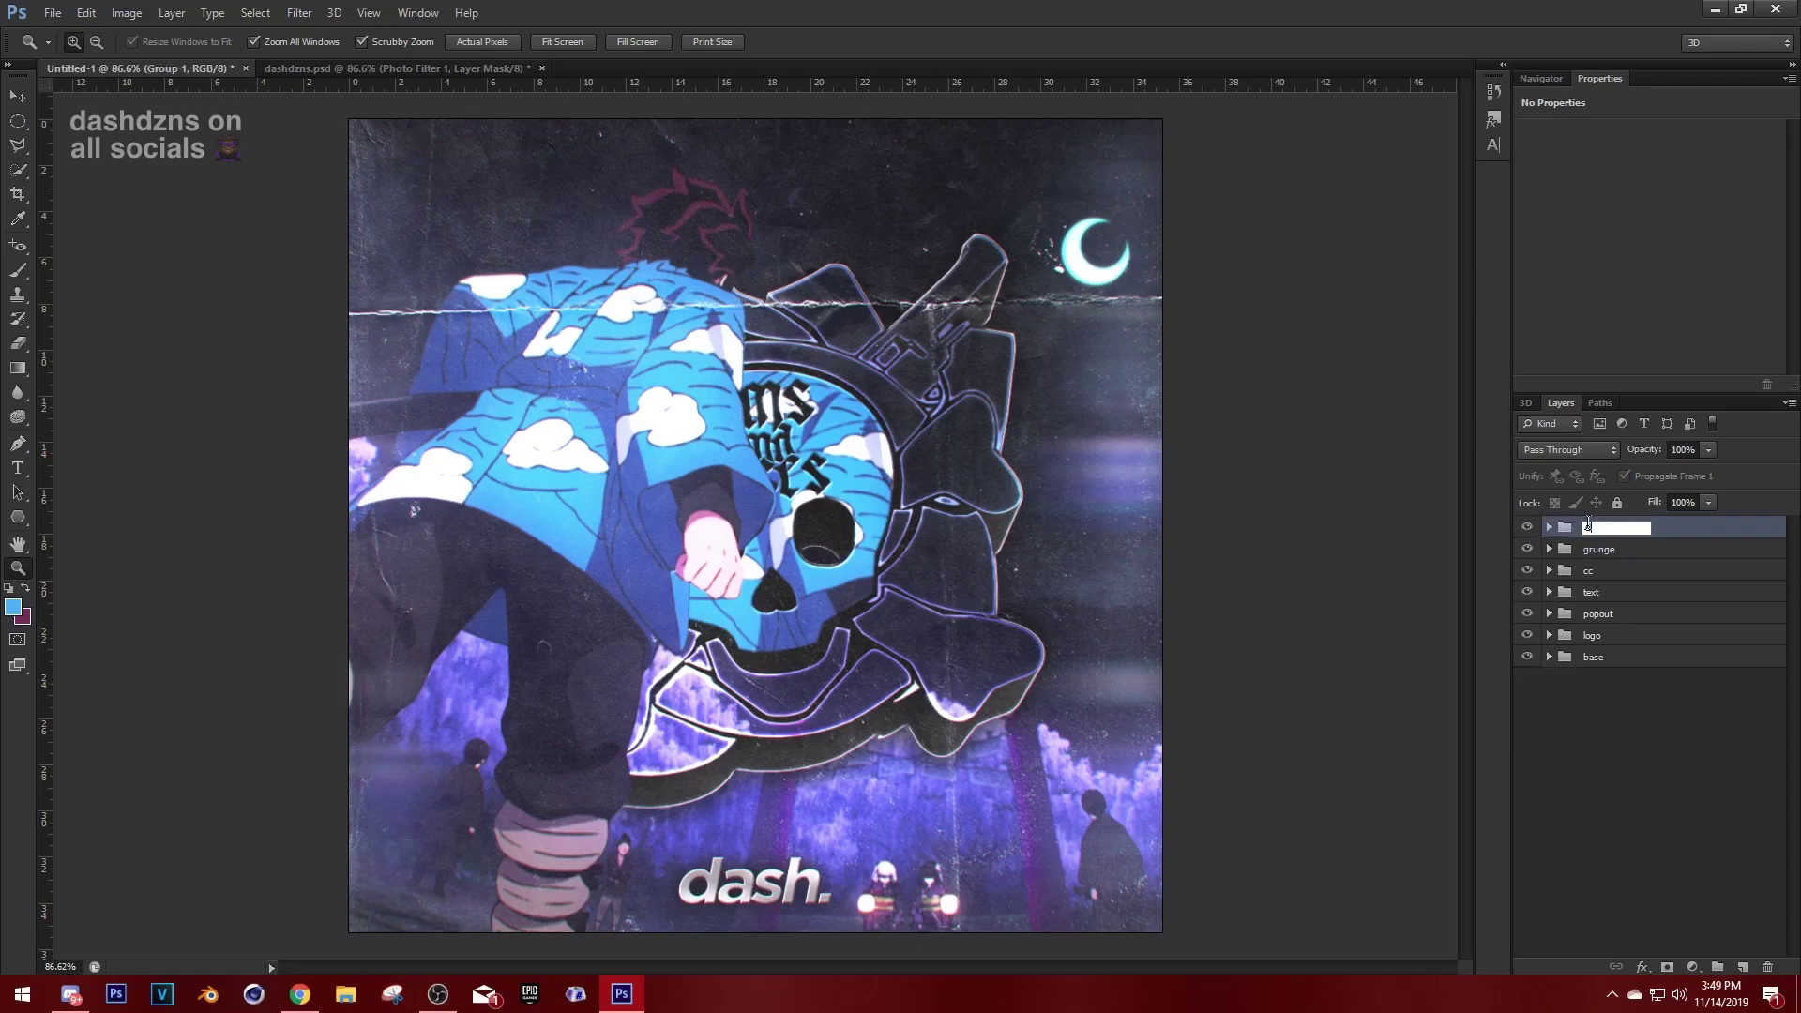
pyautogui.press('Return')
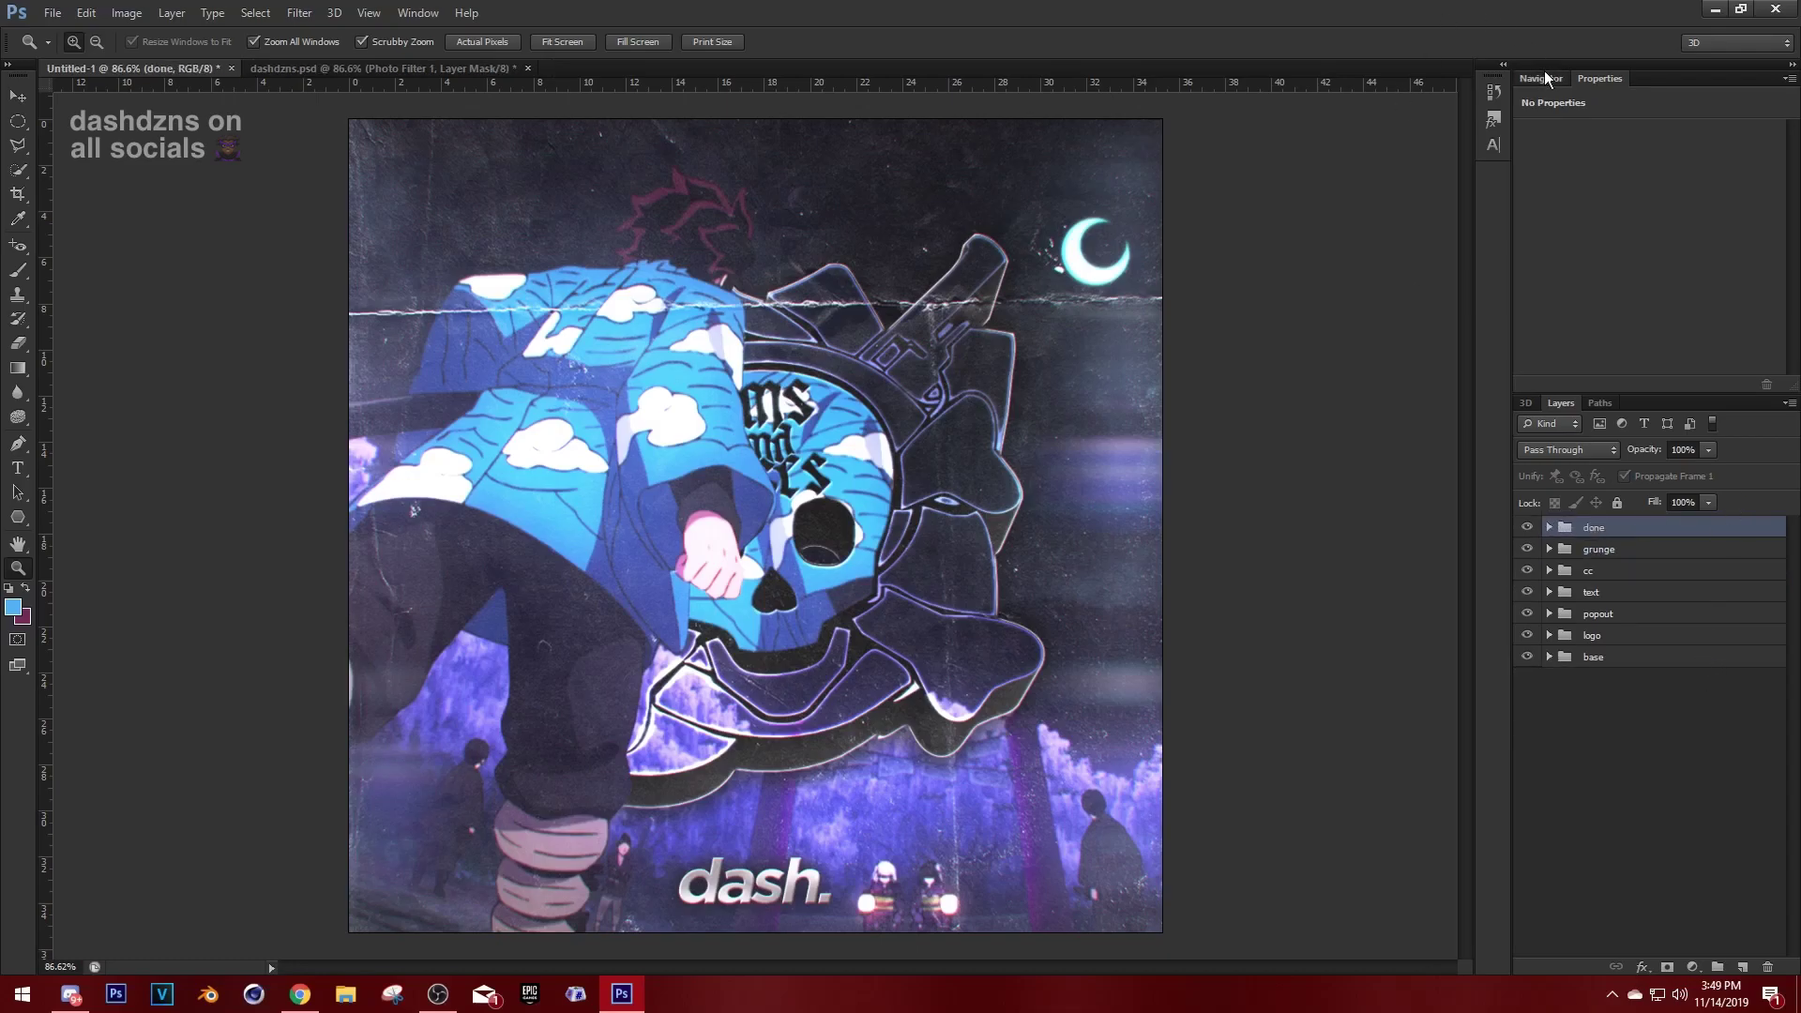
# Show the Navigator preview and give the base group a gray color label.
pyautogui.click(1542, 78)
pyautogui.click(1599, 657)
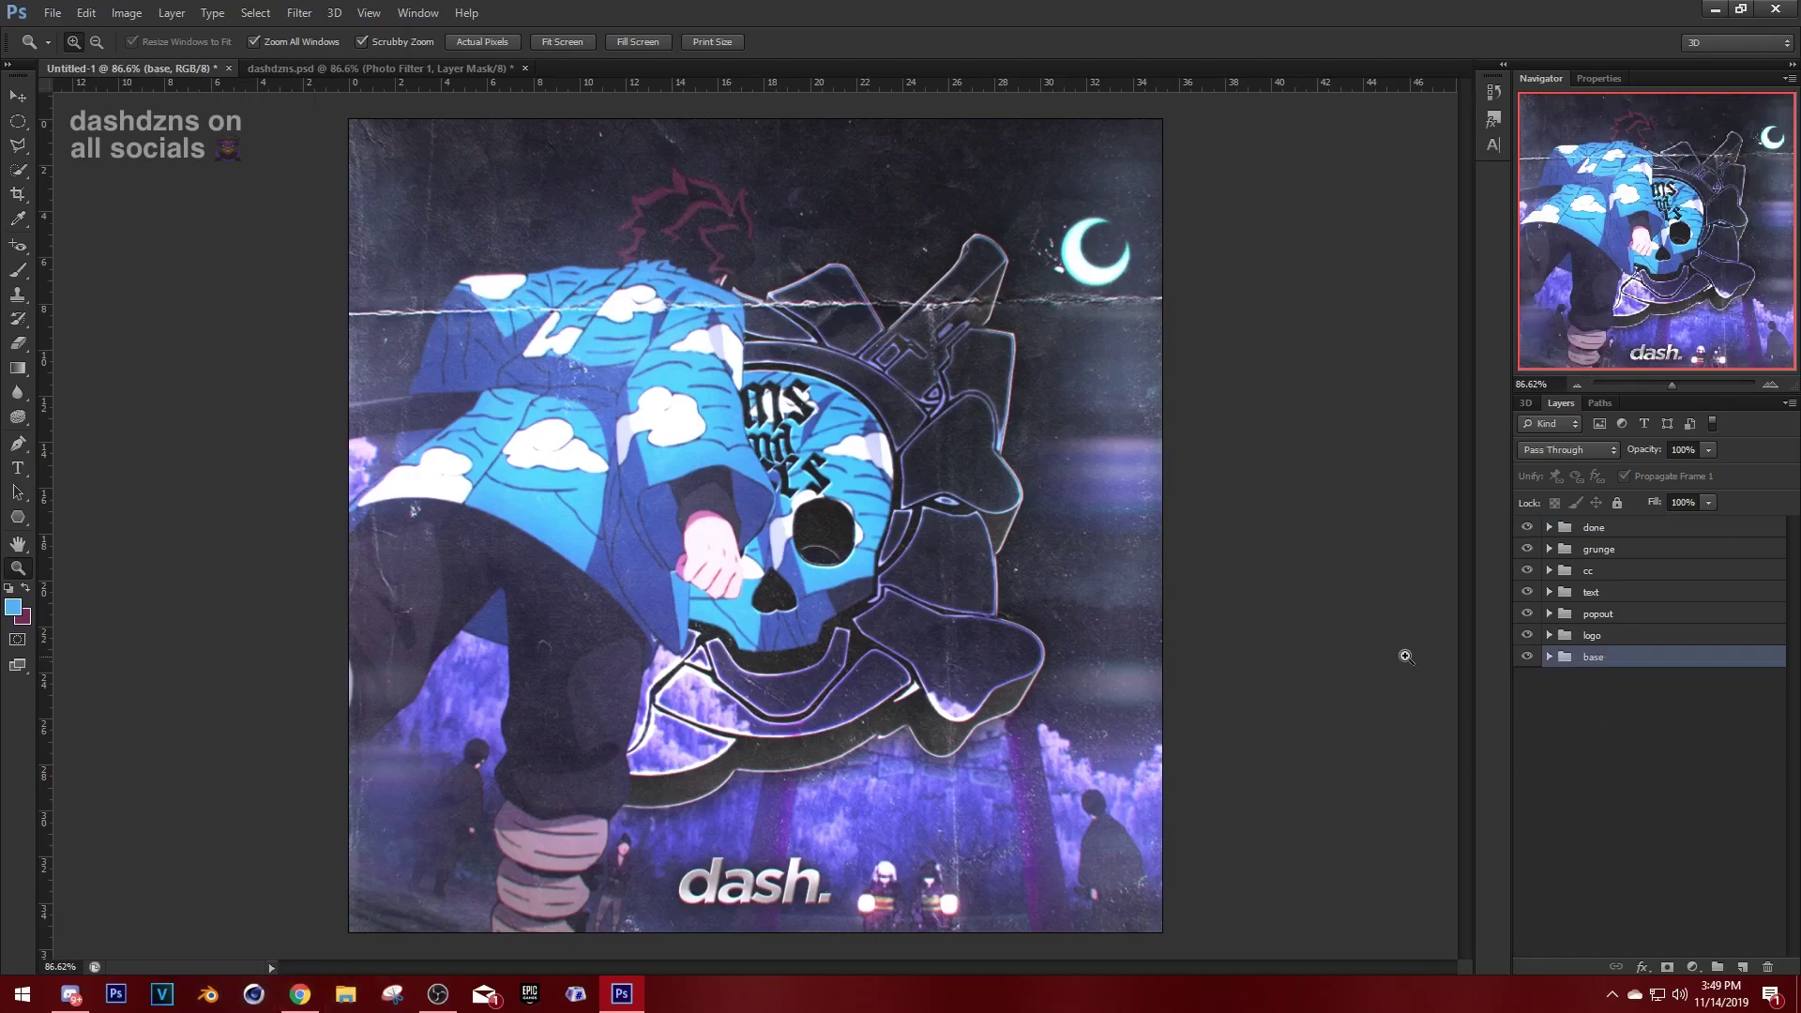
pyautogui.rightClick(1612, 661)
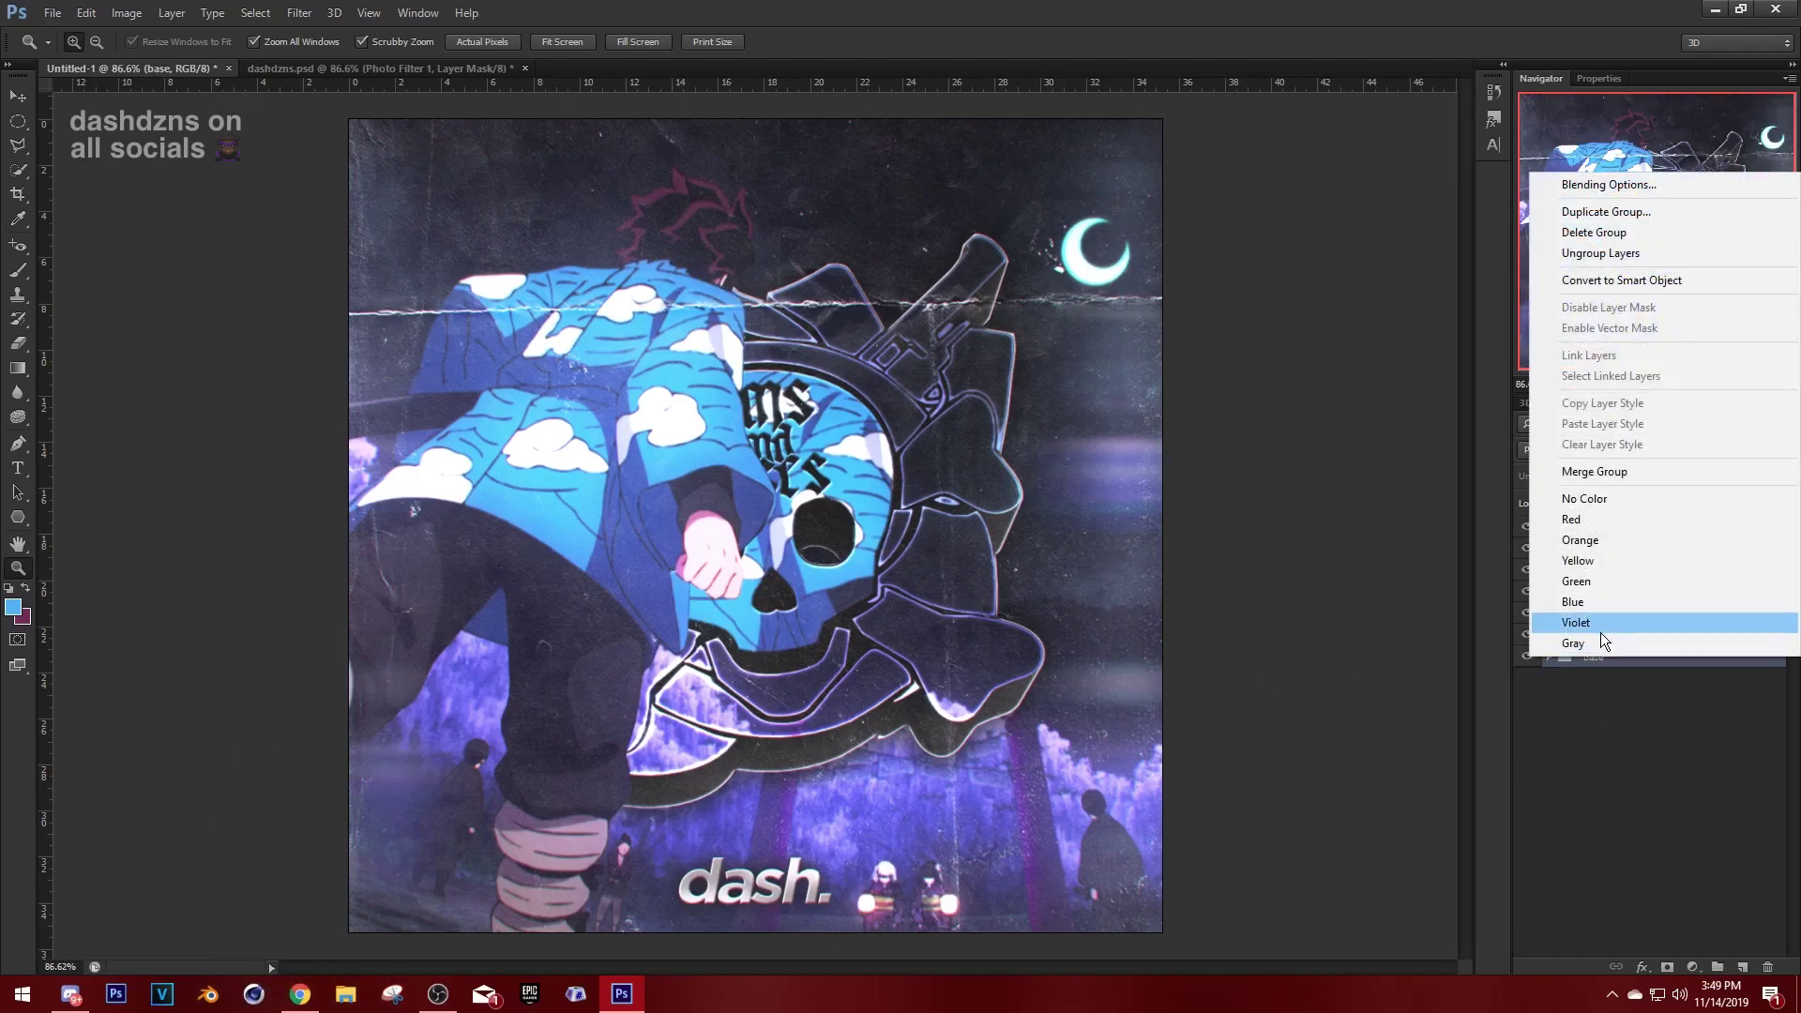
pyautogui.click(1600, 644)
# Give the base group a gray color label, the logo group a violet one and the popout group a blue one.
pyautogui.keyDown('ctrl'); pyautogui.click(1600, 643); pyautogui.keyUp('ctrl')
pyautogui.rightClick(1614, 636)
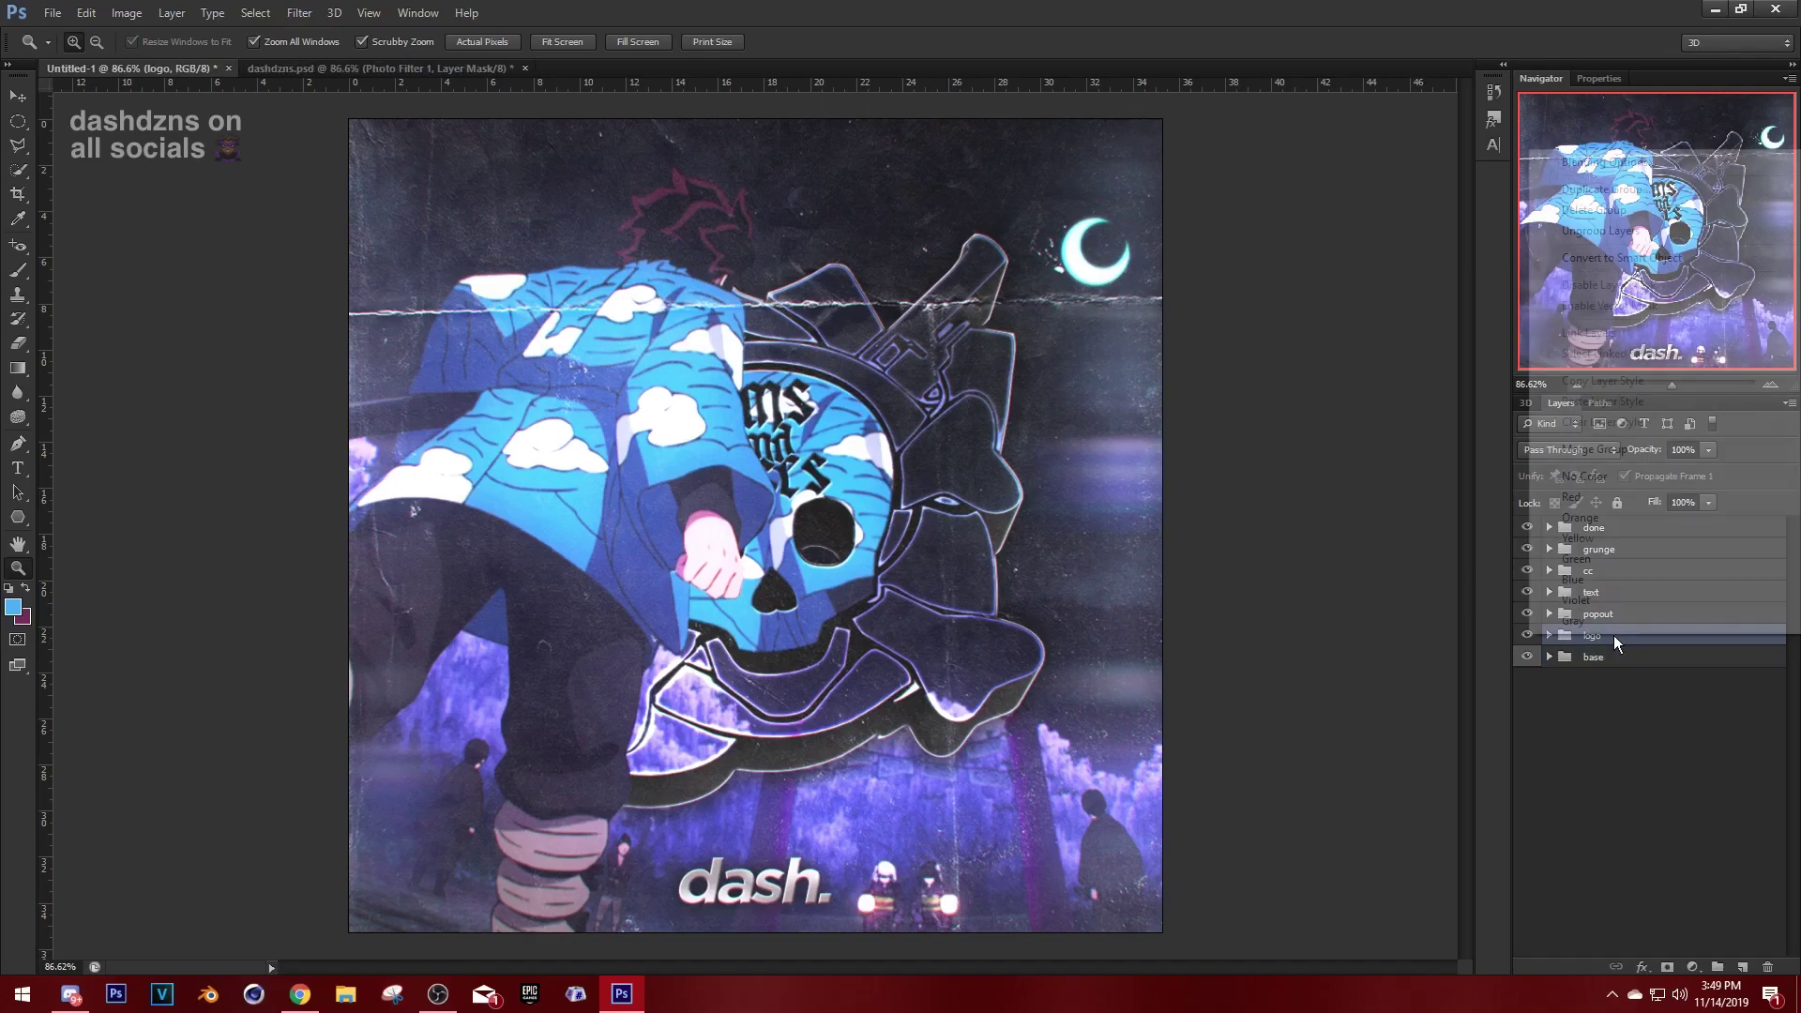
pyautogui.click(1590, 594)
pyautogui.click(1594, 615)
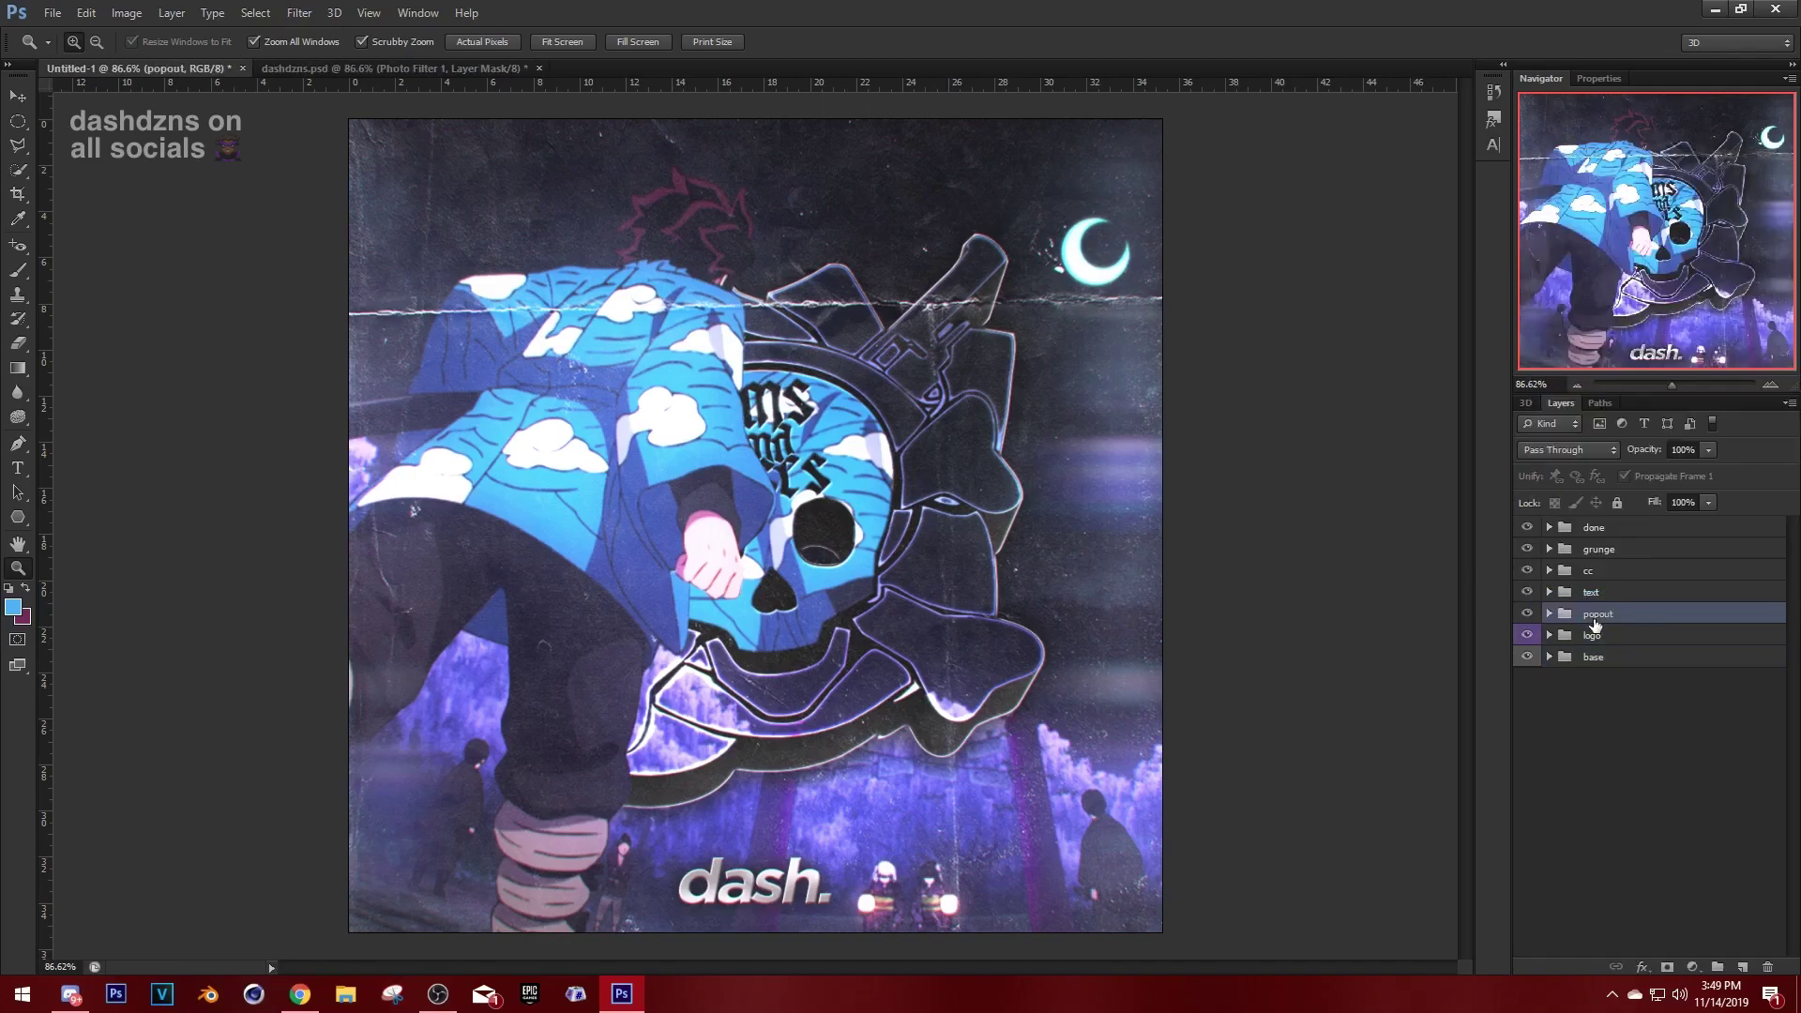
pyautogui.rightClick(1595, 622)
pyautogui.click(1584, 567)
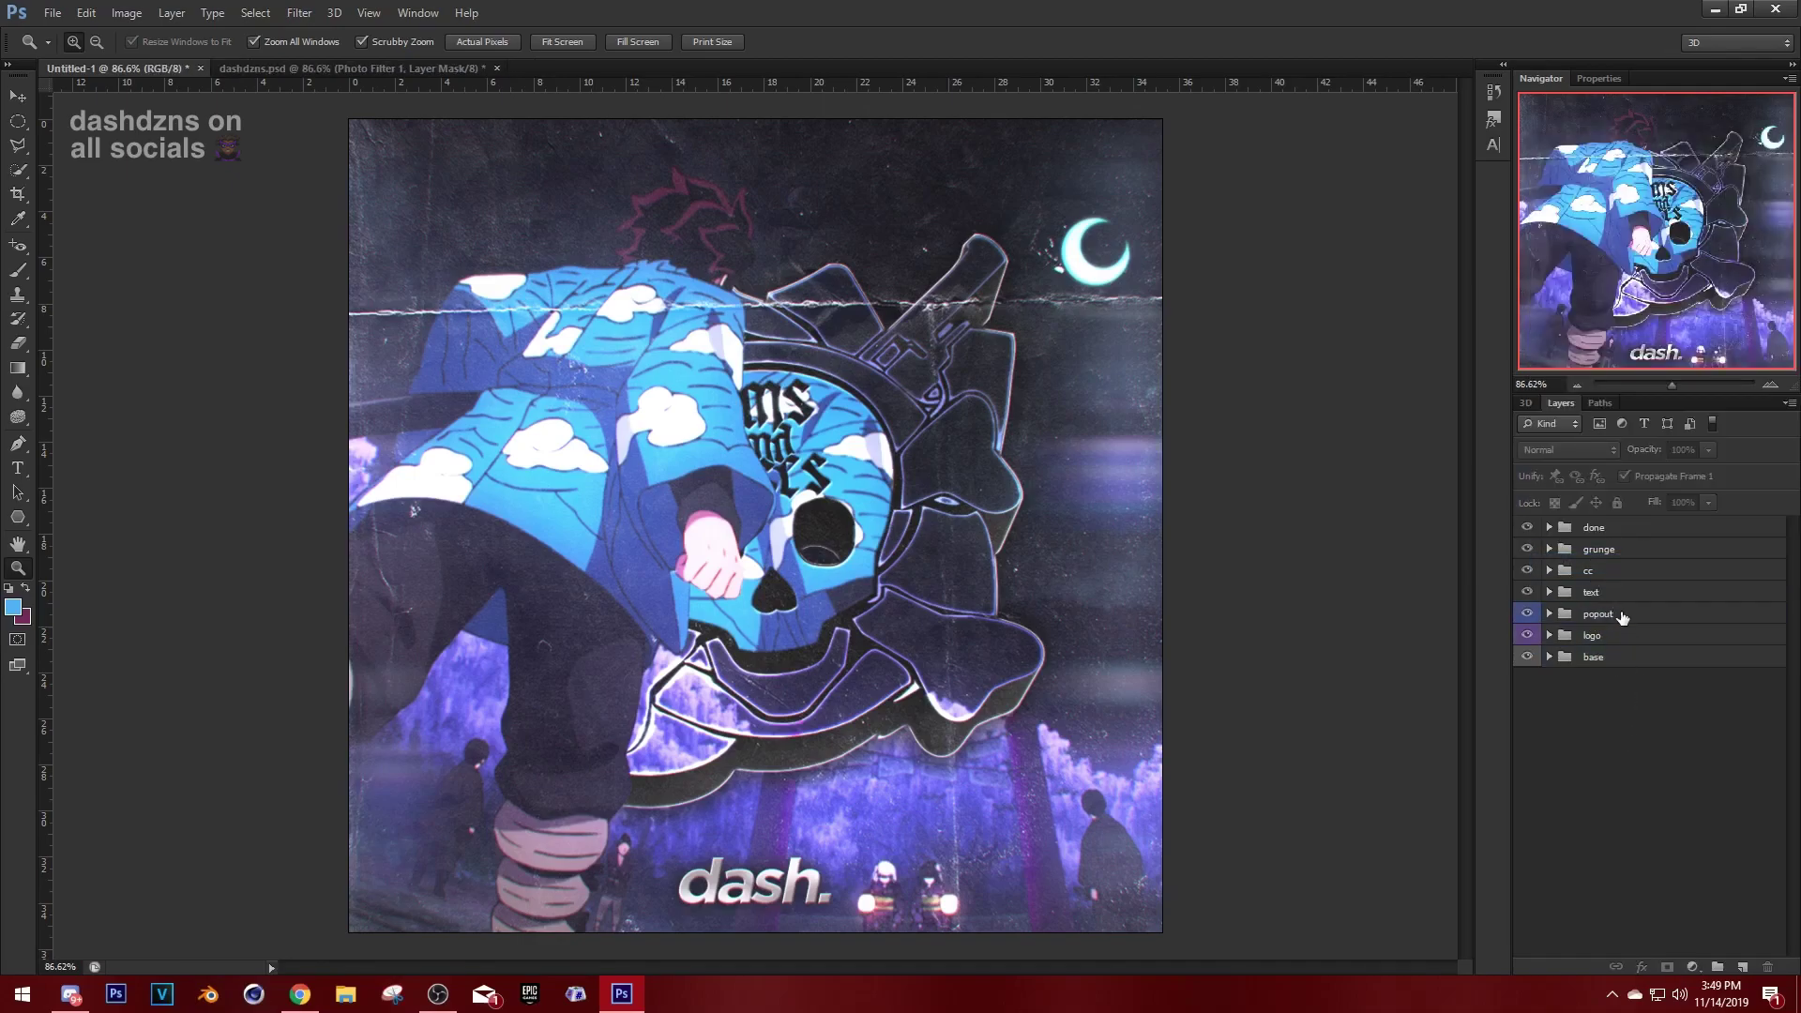
# Color-label the text group gray and the cc group violet.
pyautogui.rightClick(1611, 587)
pyautogui.click(1601, 574)
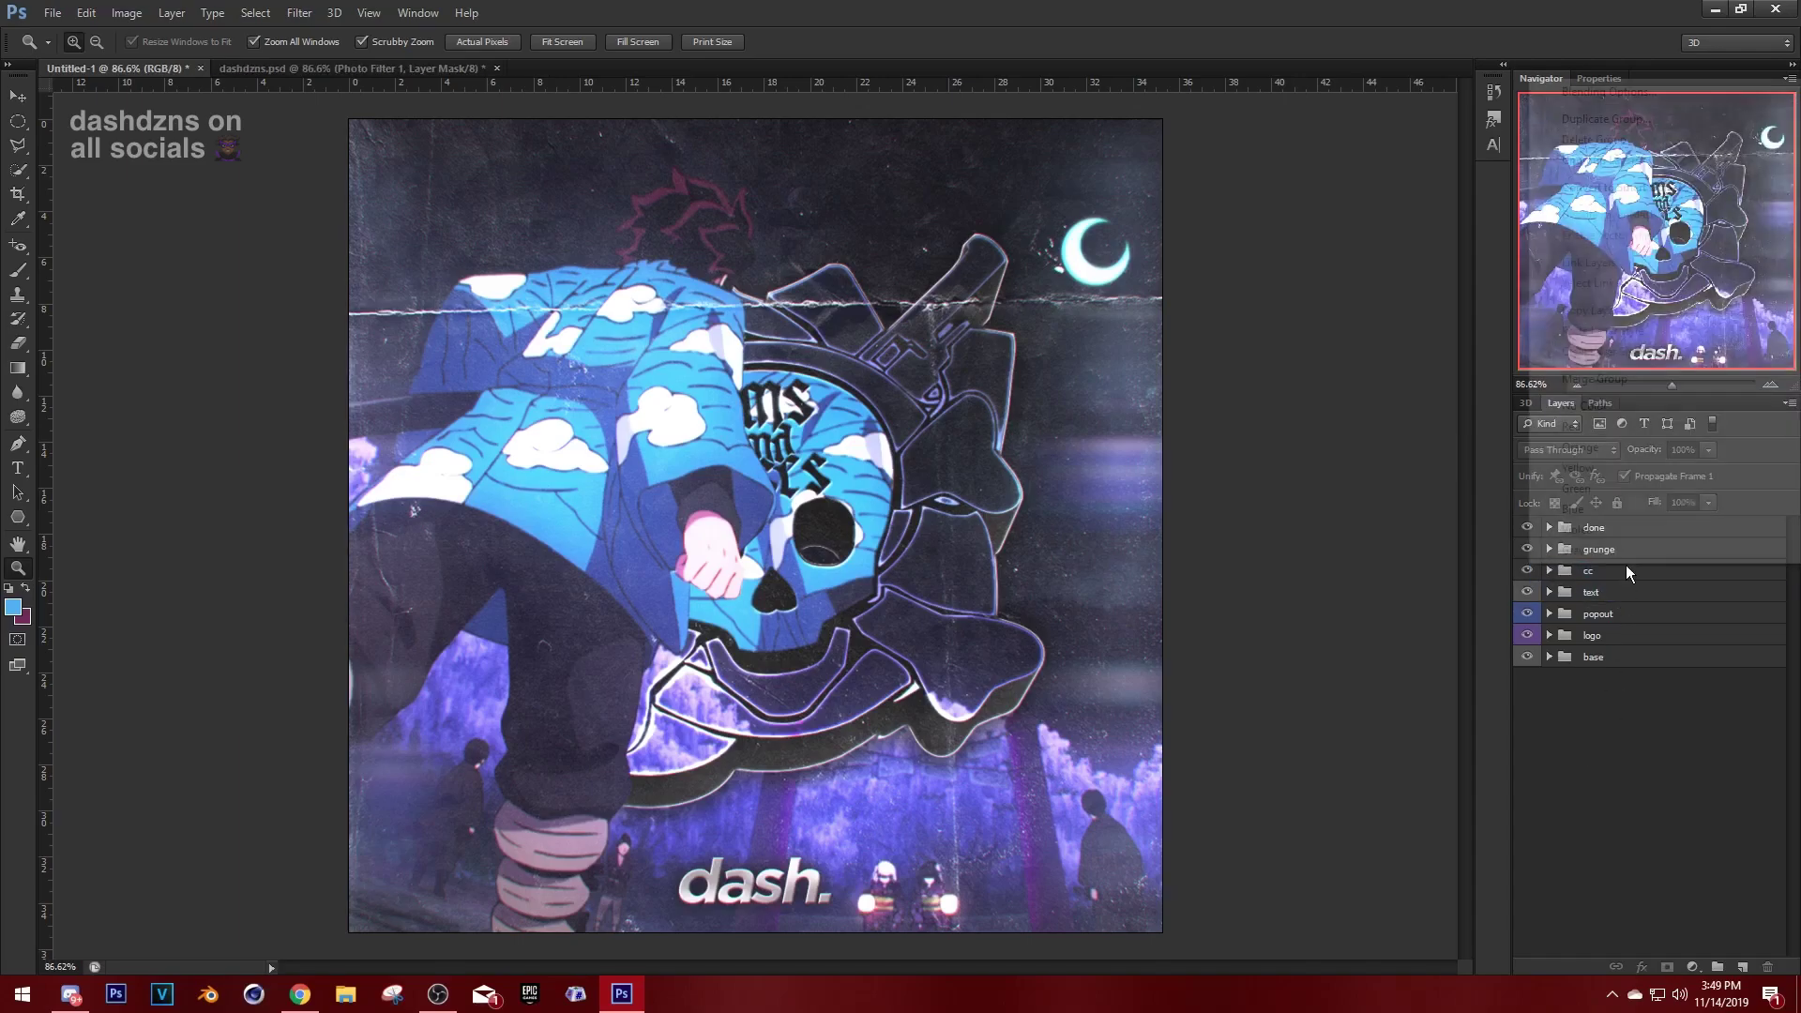
pyautogui.rightClick(1627, 567)
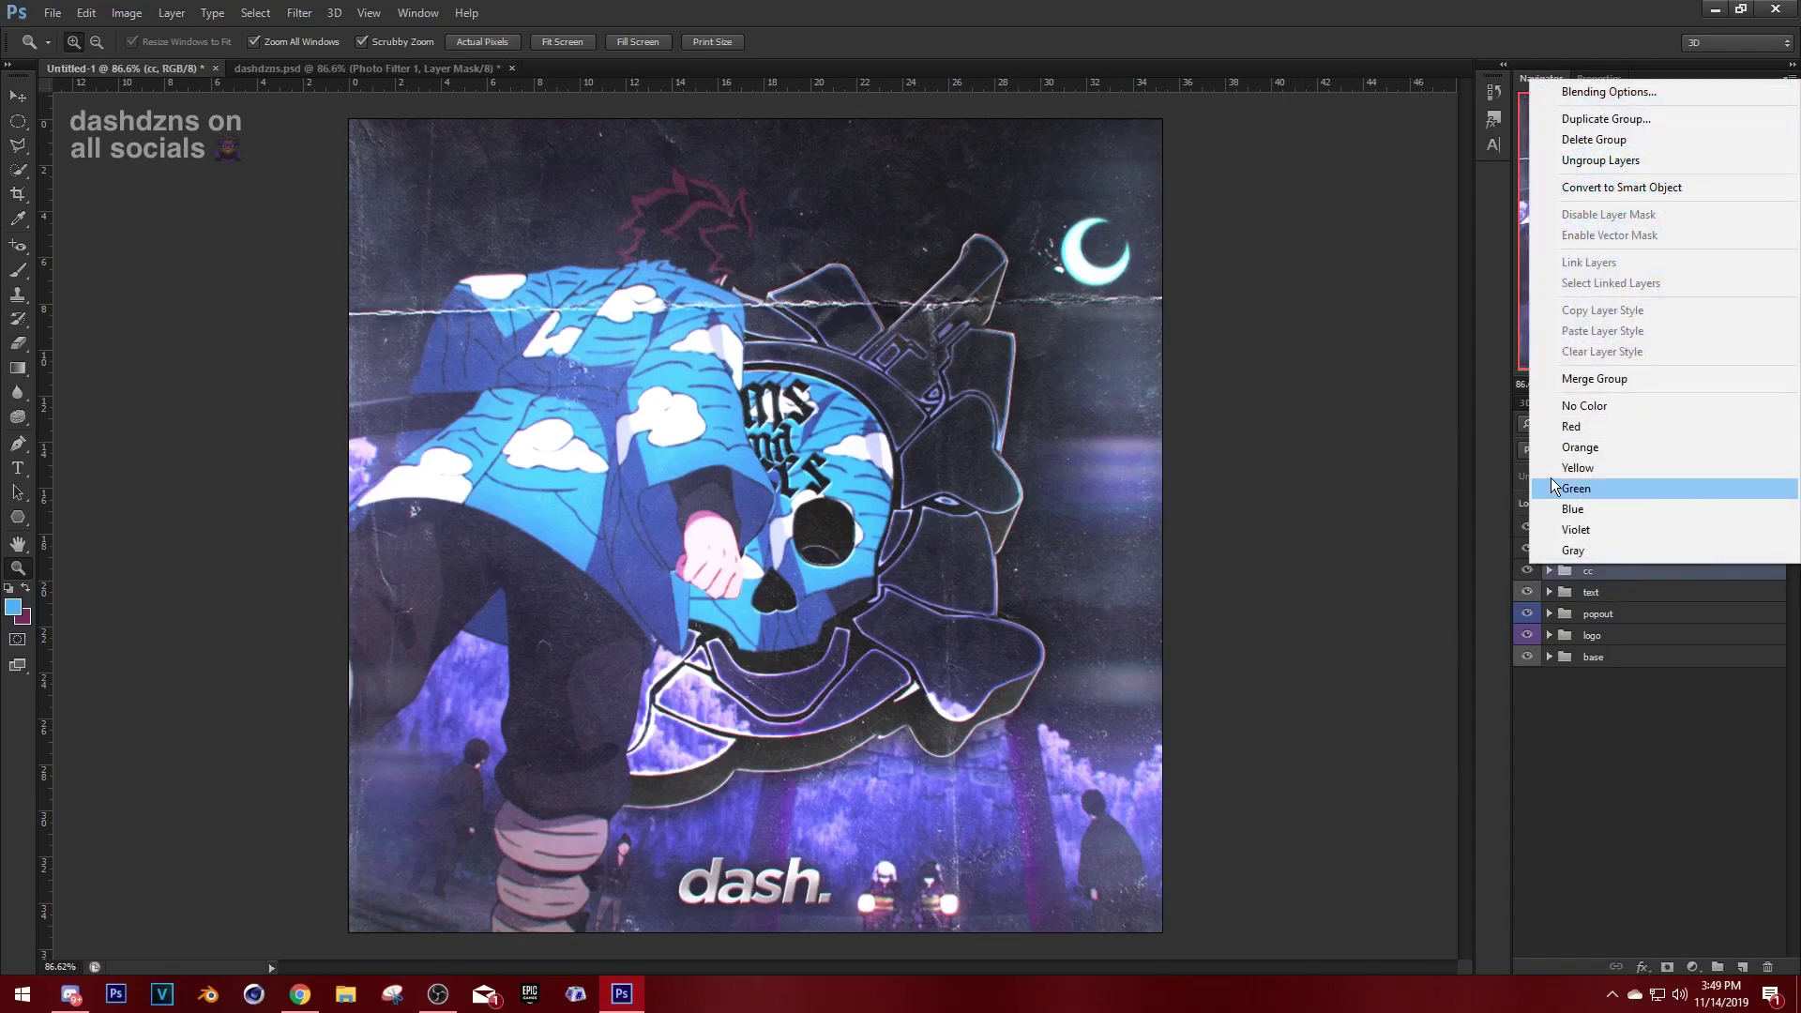
pyautogui.click(1590, 529)
# Assign a blue color label to the grunge group and a gray one to the done group.
pyautogui.rightClick(1618, 555)
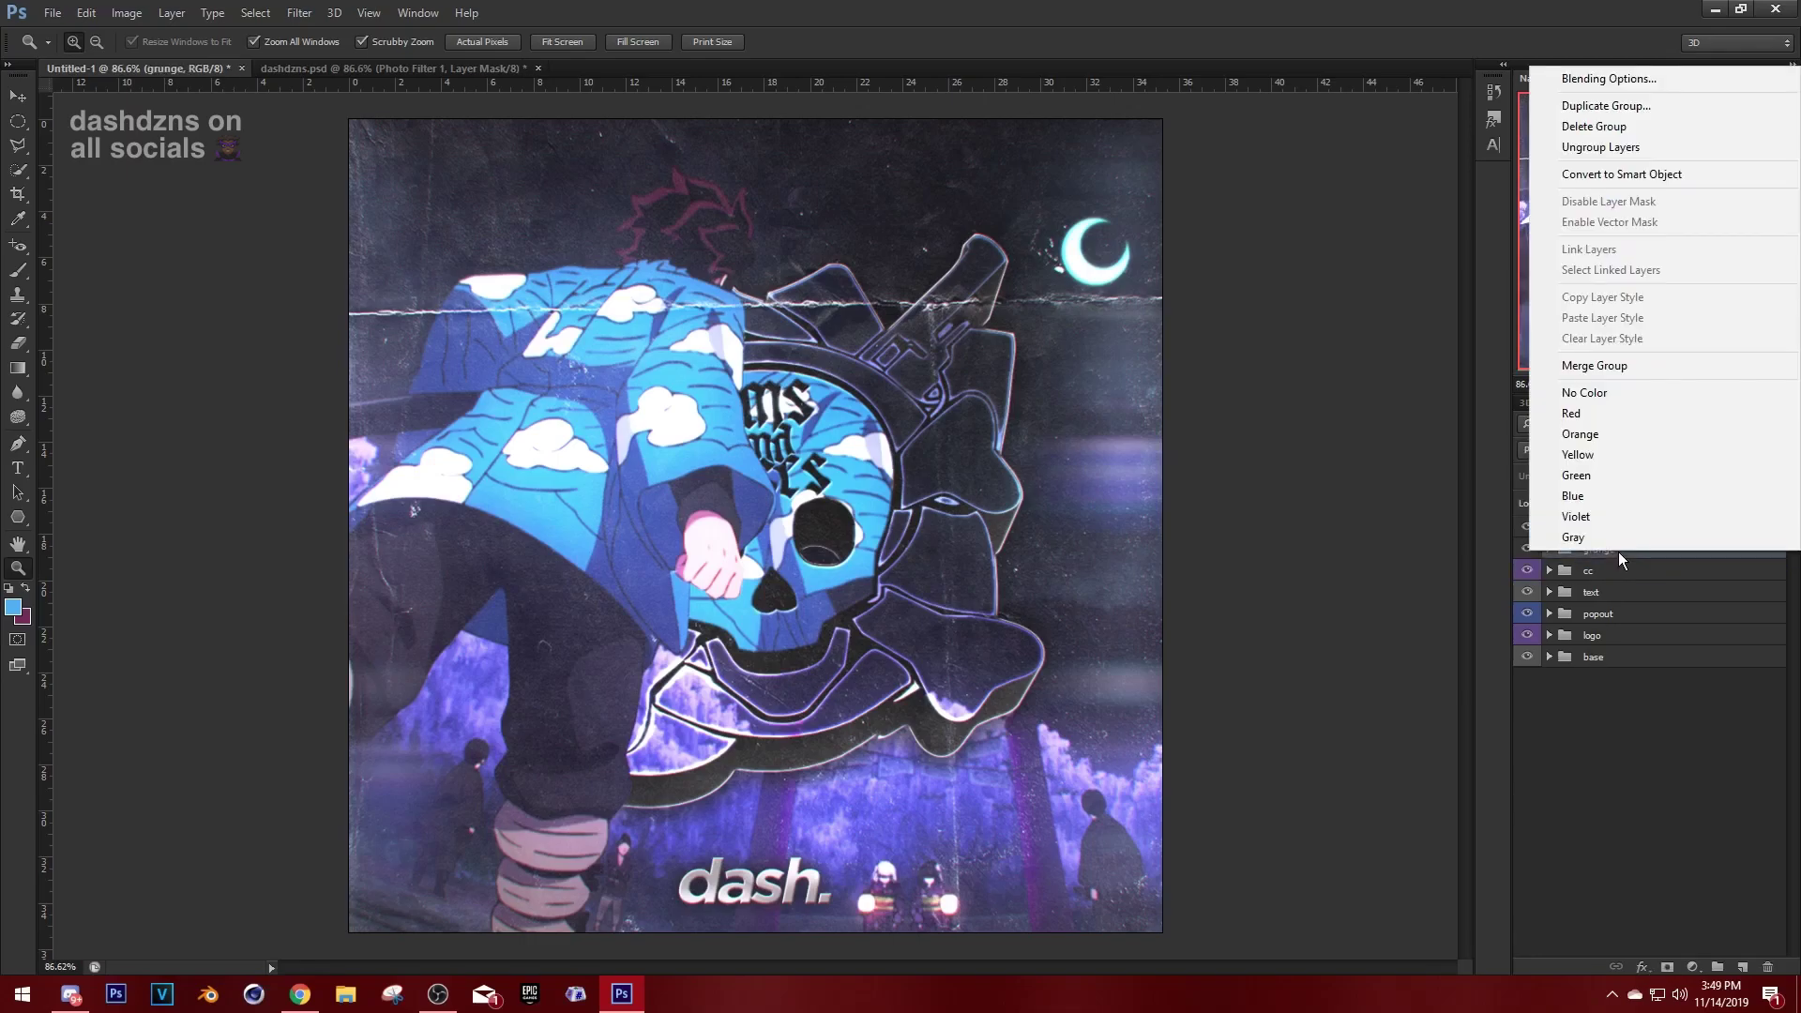
pyautogui.click(1595, 496)
pyautogui.rightClick(1602, 527)
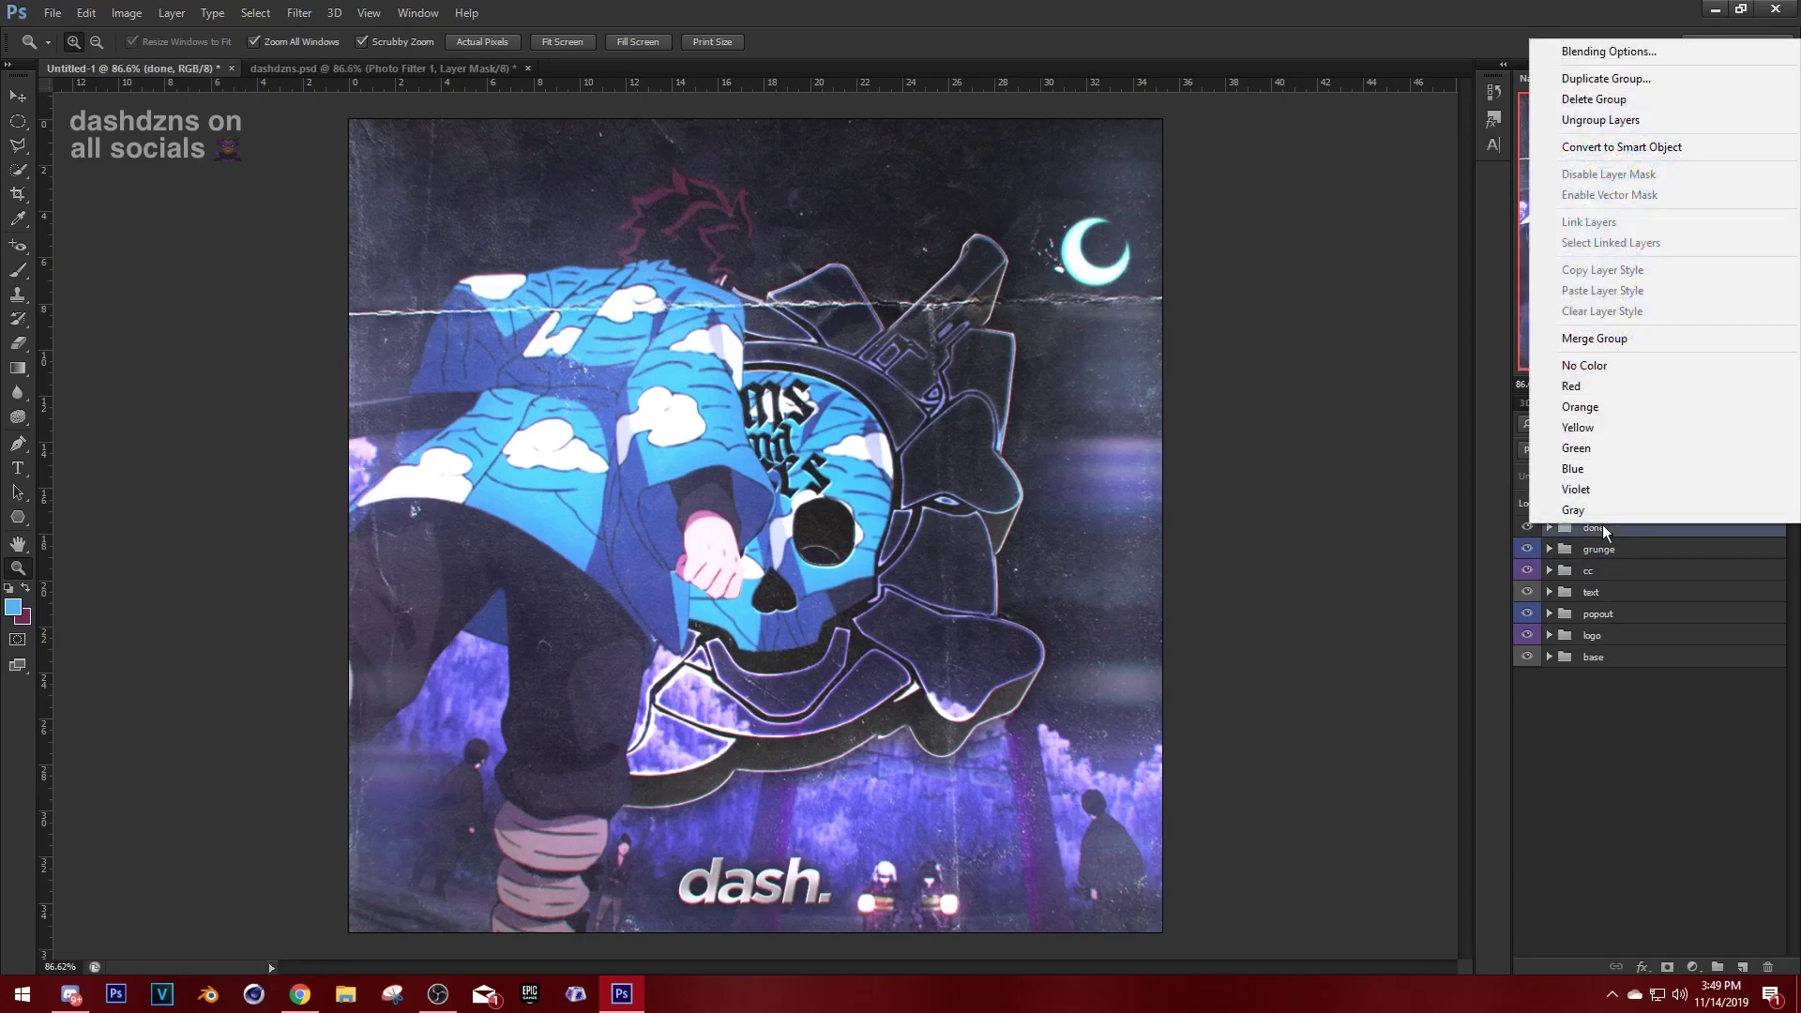
pyautogui.click(1595, 509)
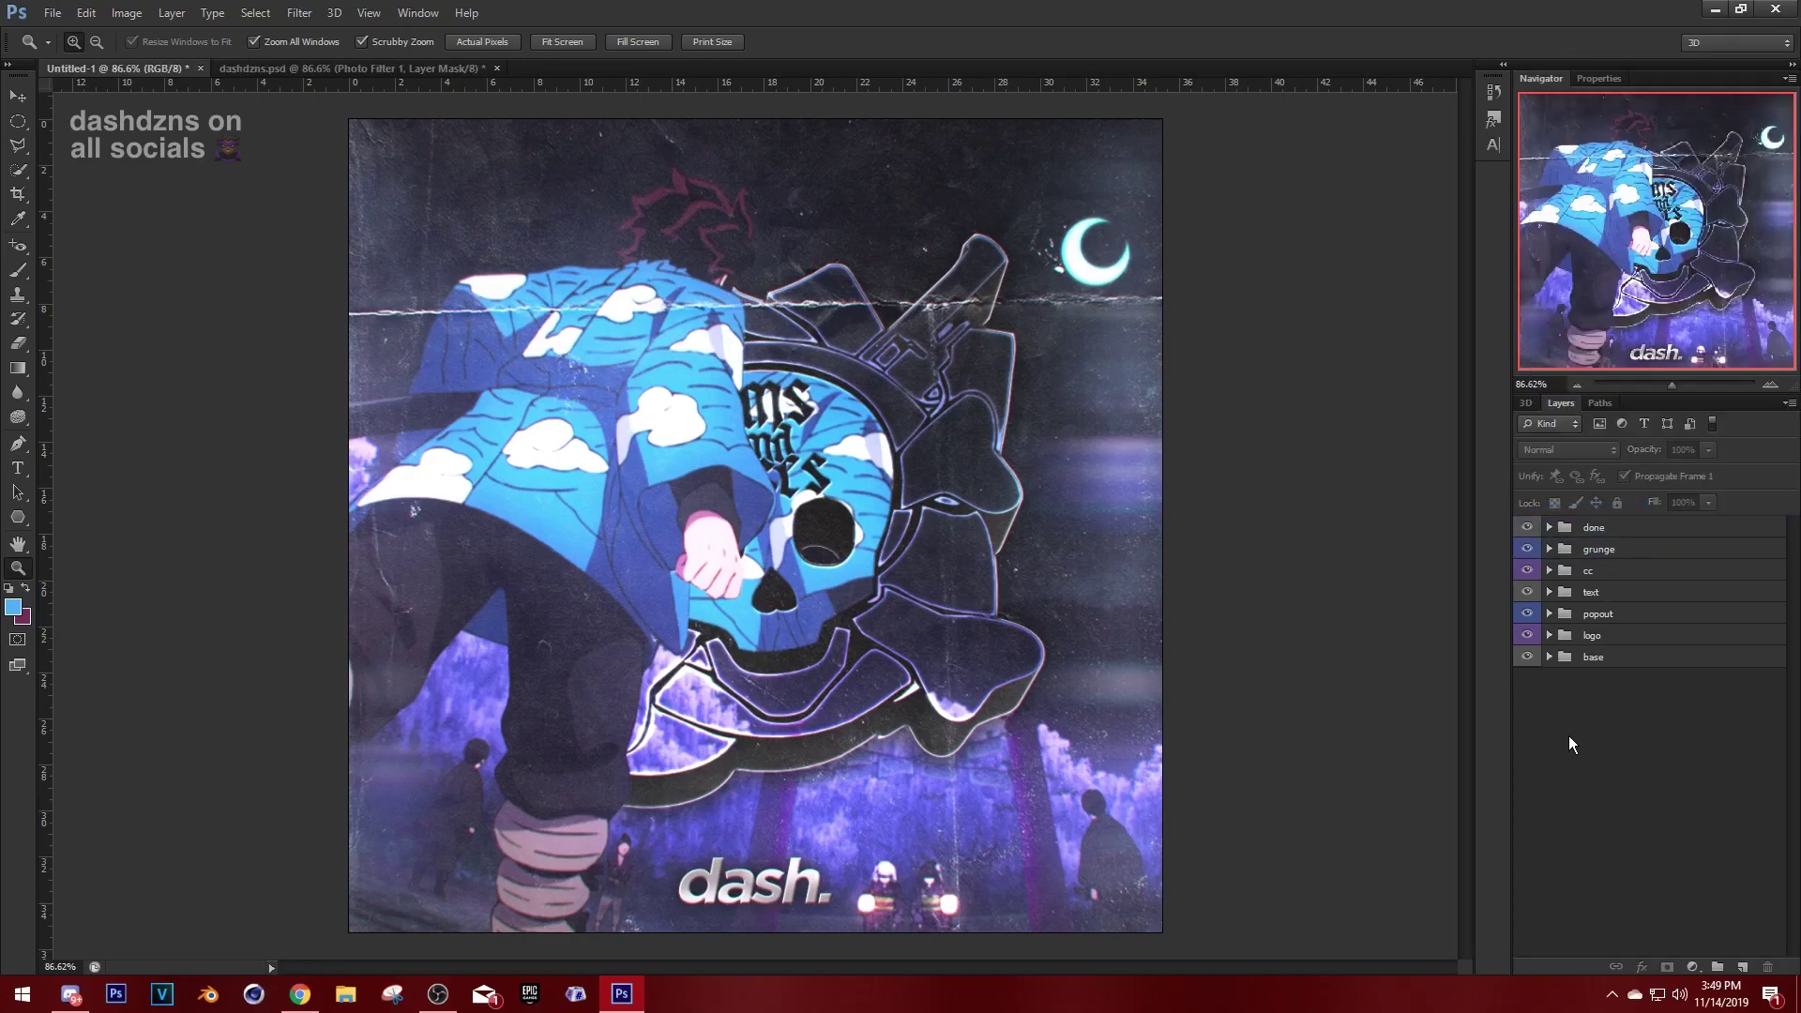
# Close the dashdzns.psd document without saving its changes.
pyautogui.moveTo(959, 605); pyautogui.dragTo(949, 605)
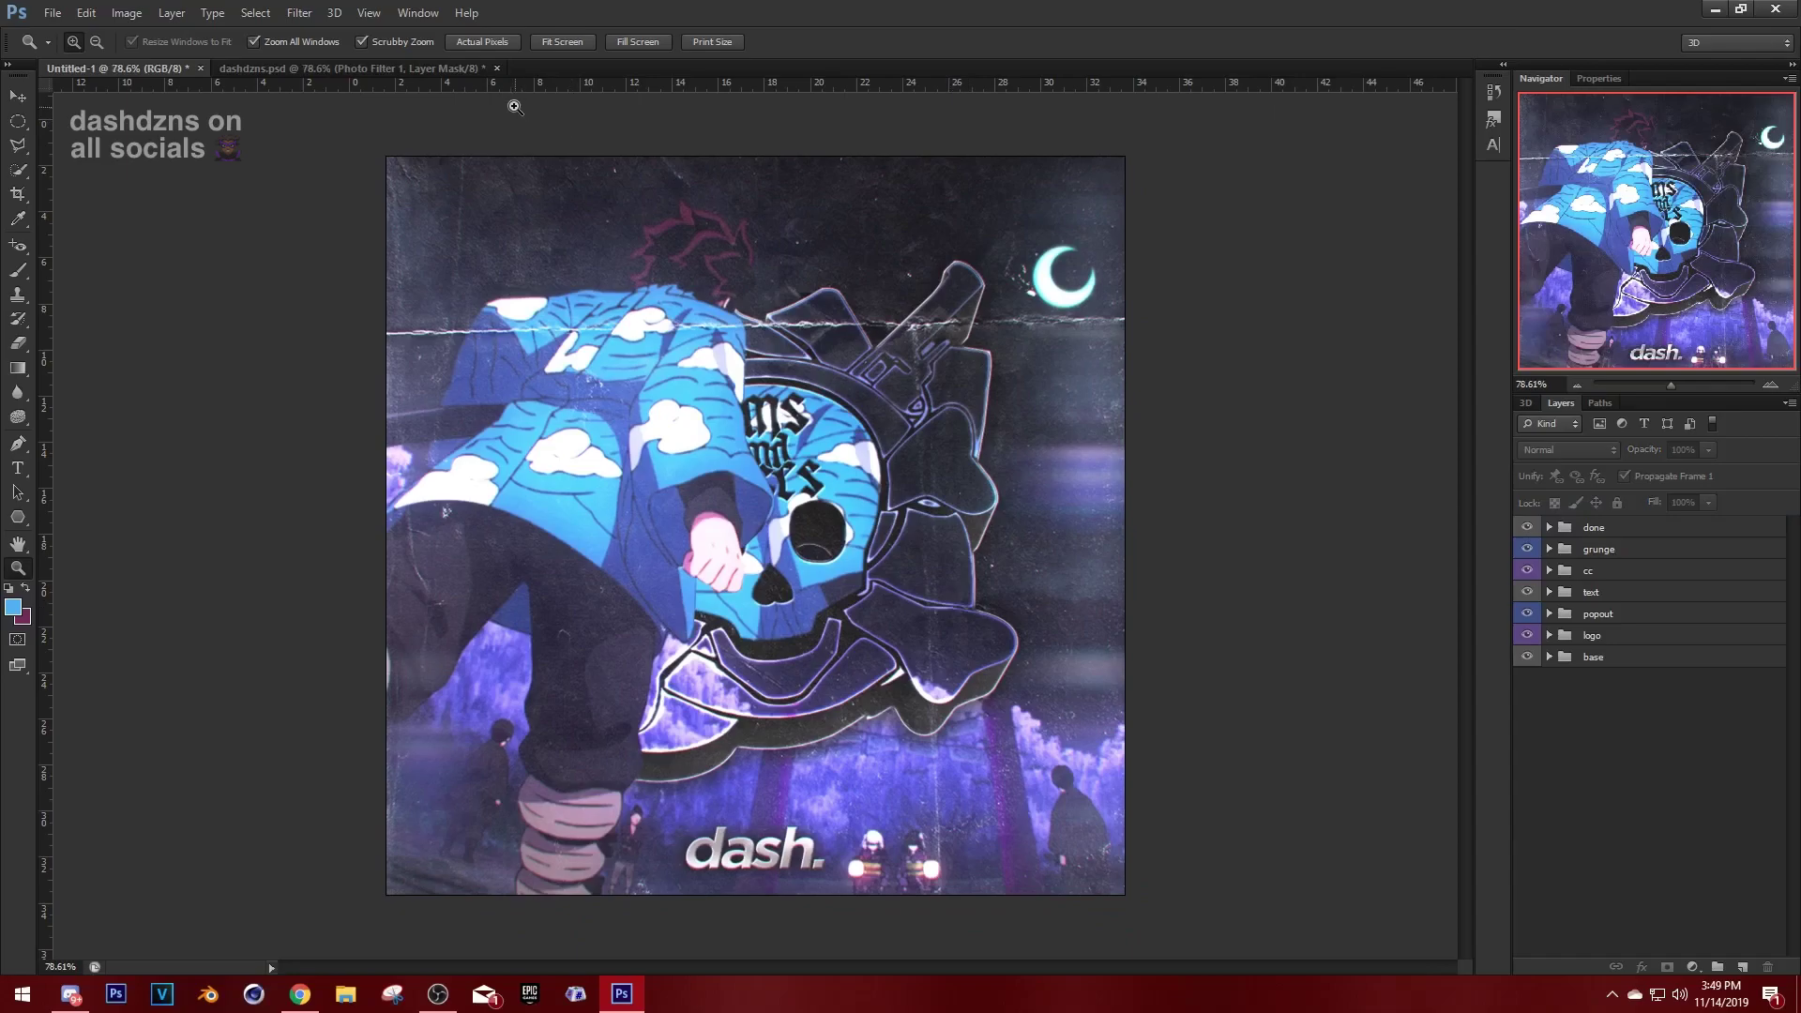
pyautogui.click(498, 68)
pyautogui.click(499, 67)
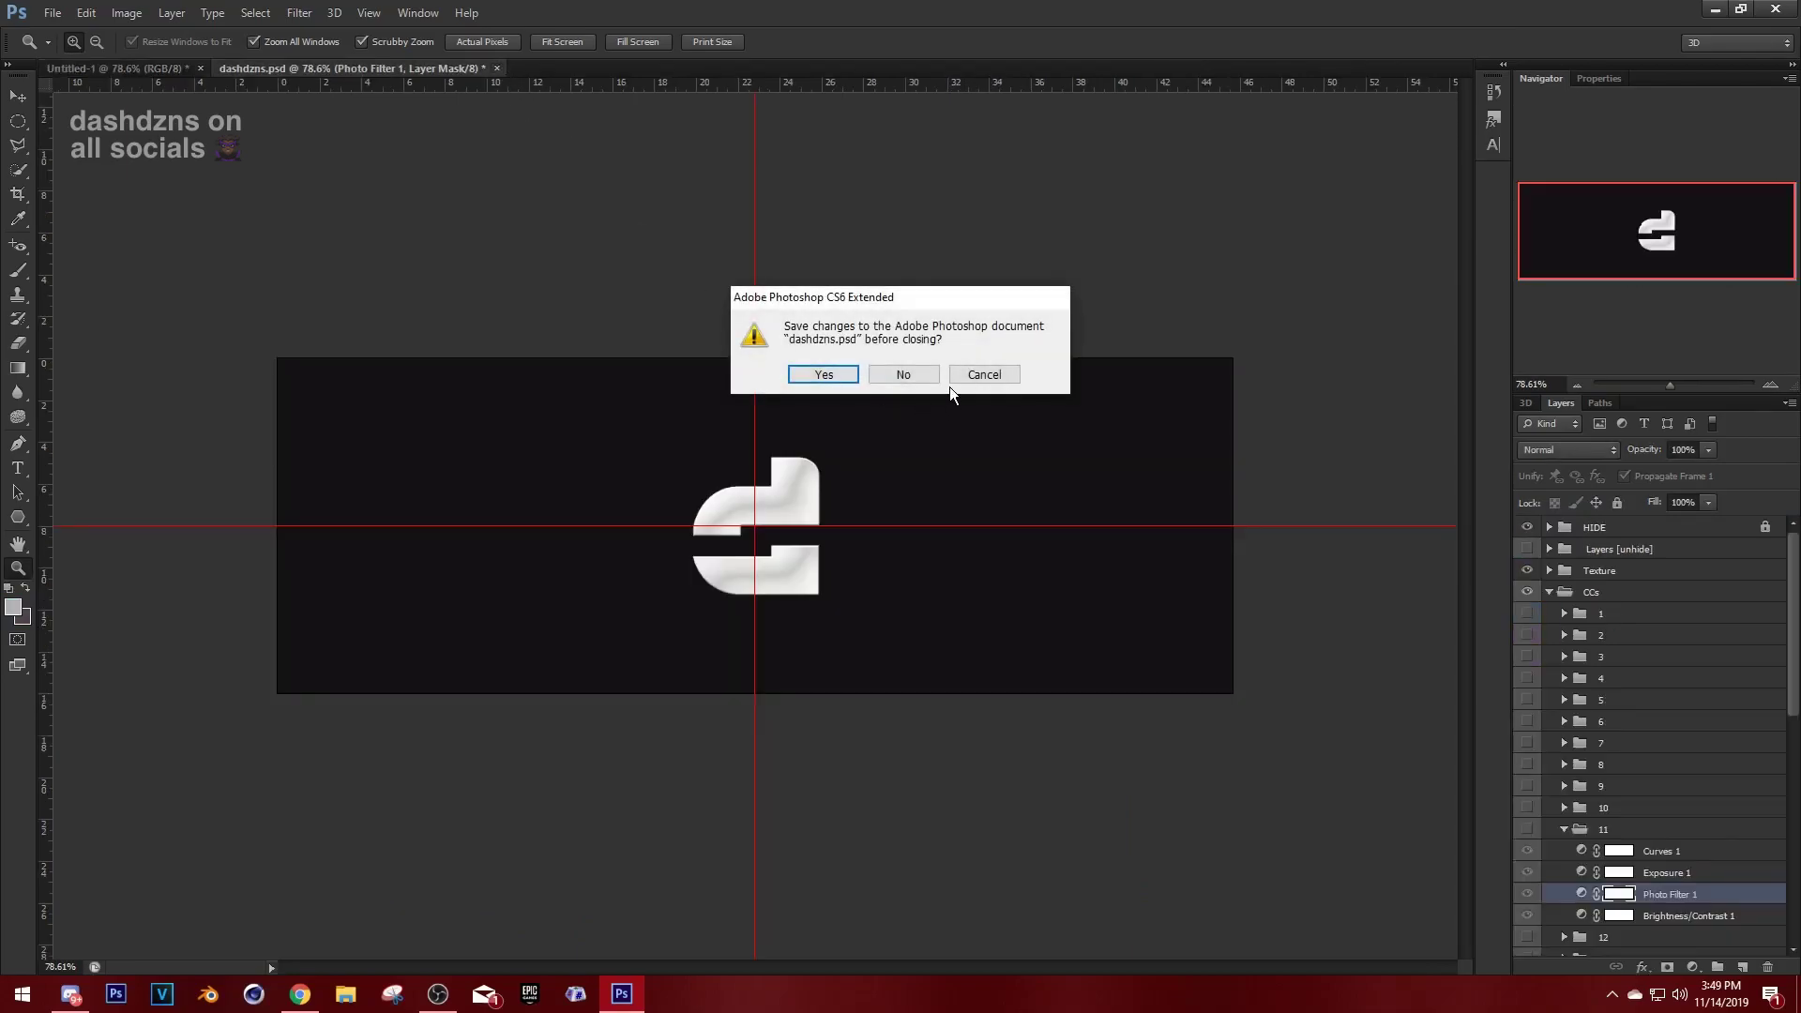
pyautogui.click(901, 374)
pyautogui.rightClick(825, 447)
pyautogui.click(825, 449)
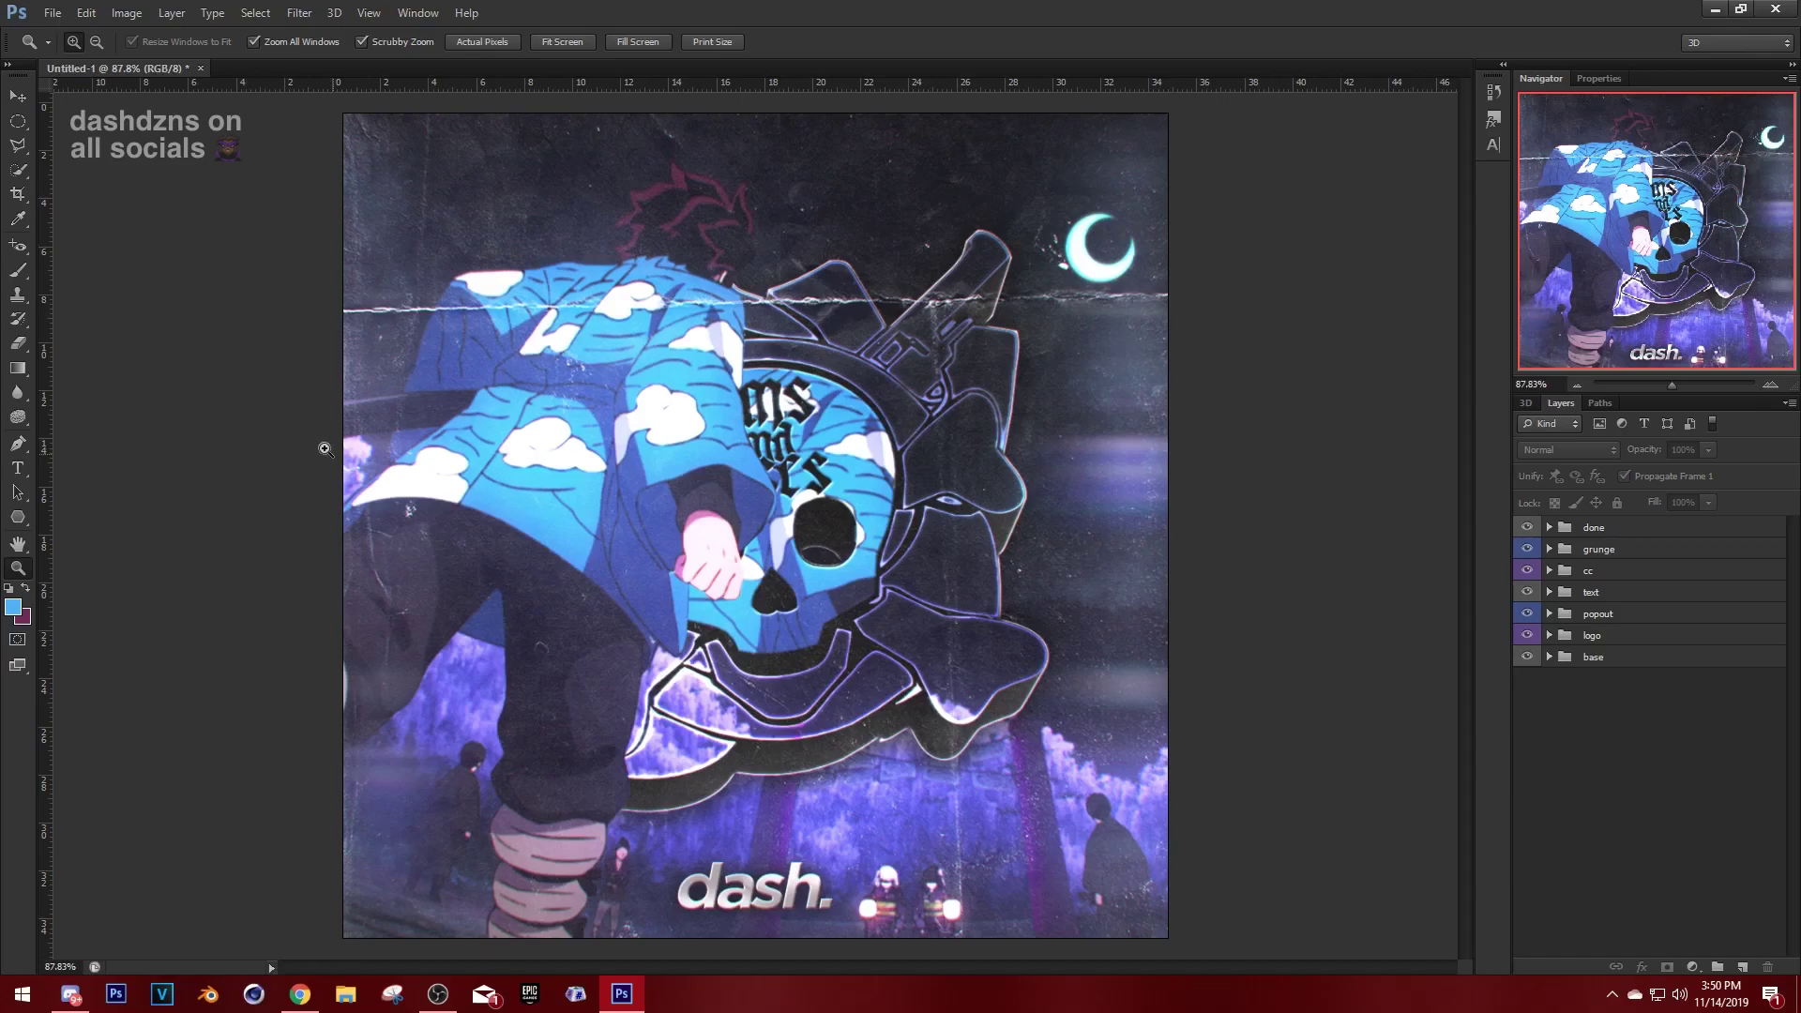
pyautogui.moveTo(720, 579); pyautogui.dragTo(715, 579)
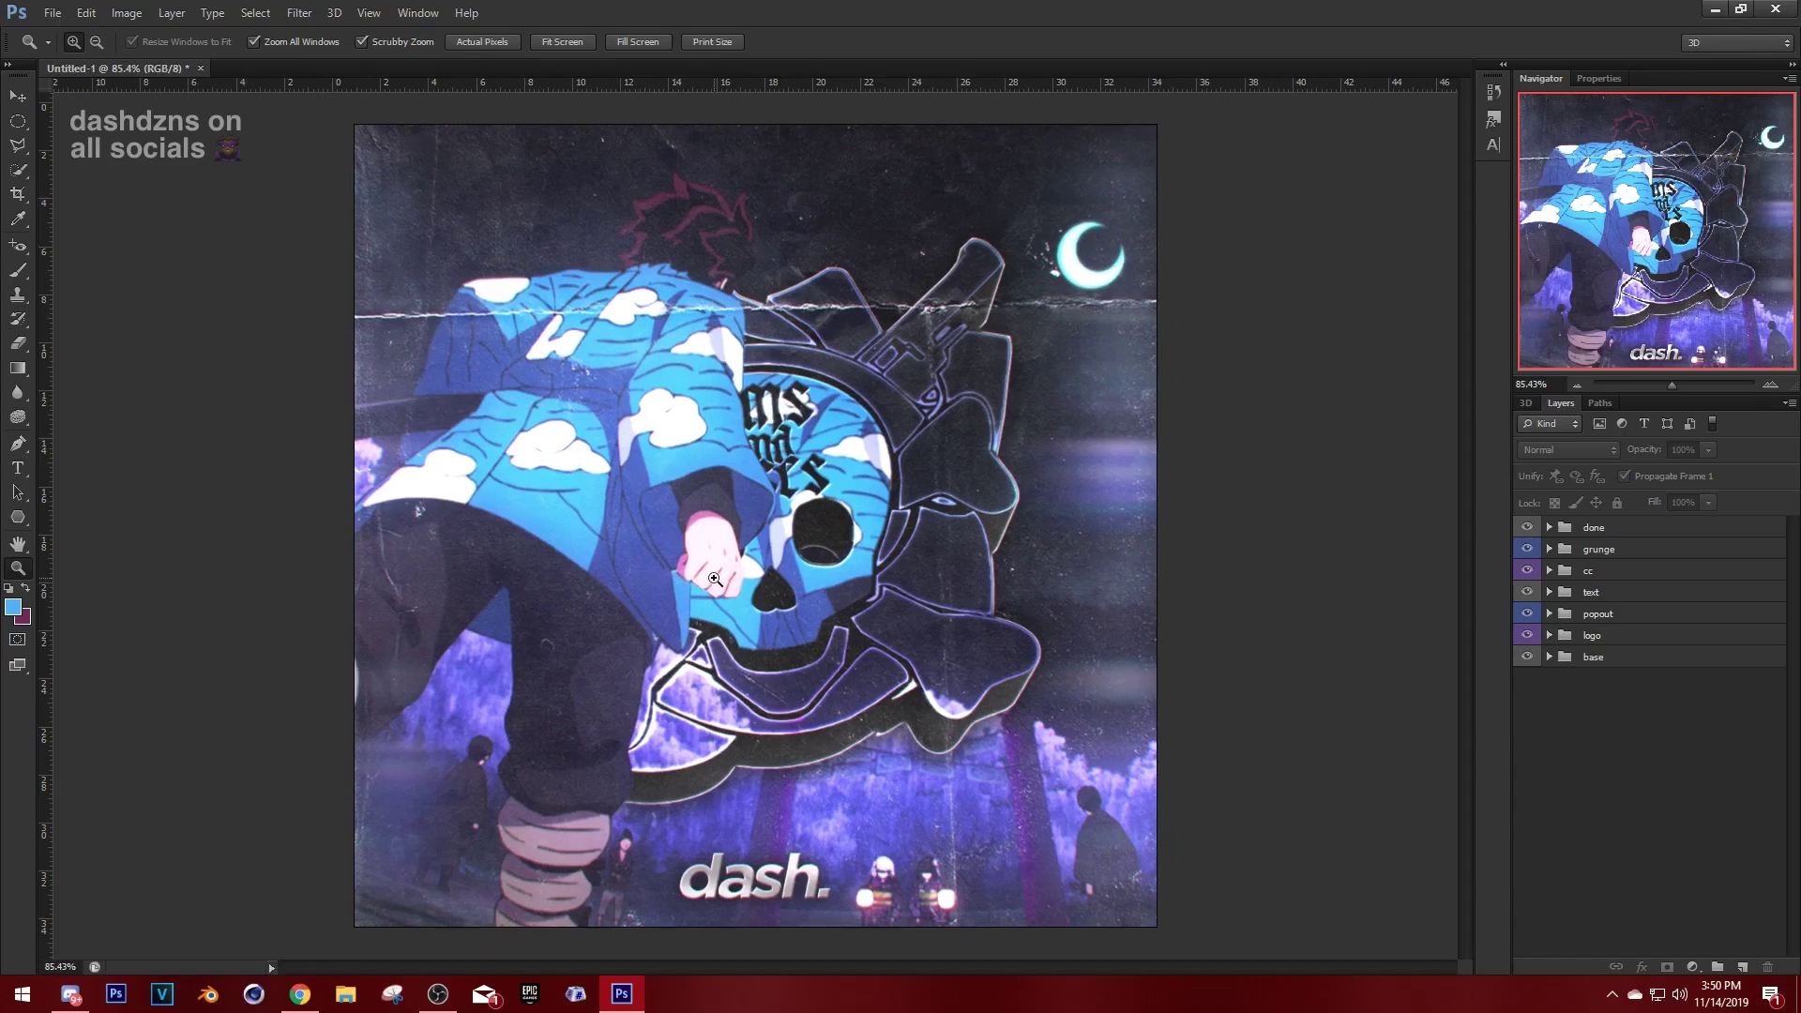